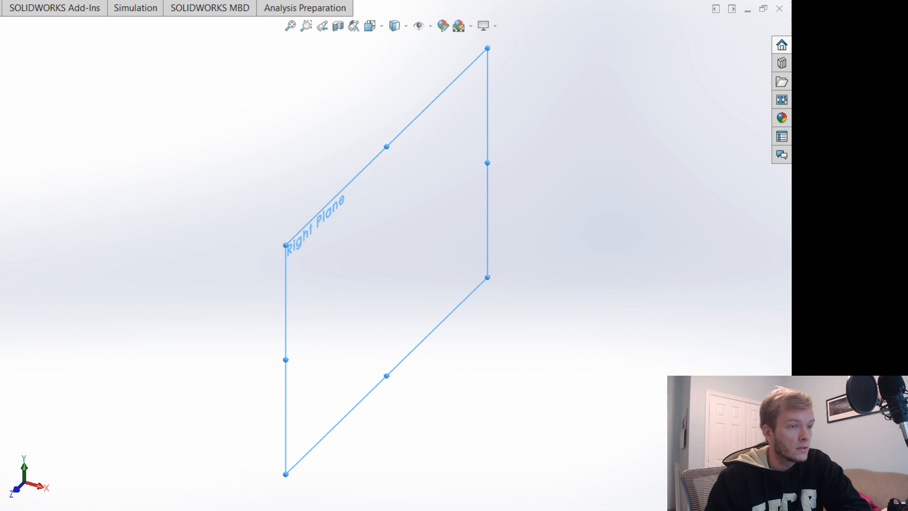
Sketch a center rectangle on the Right Plane from the origin, about 134 by 68 mm as drawn.
key(ctrl+8)
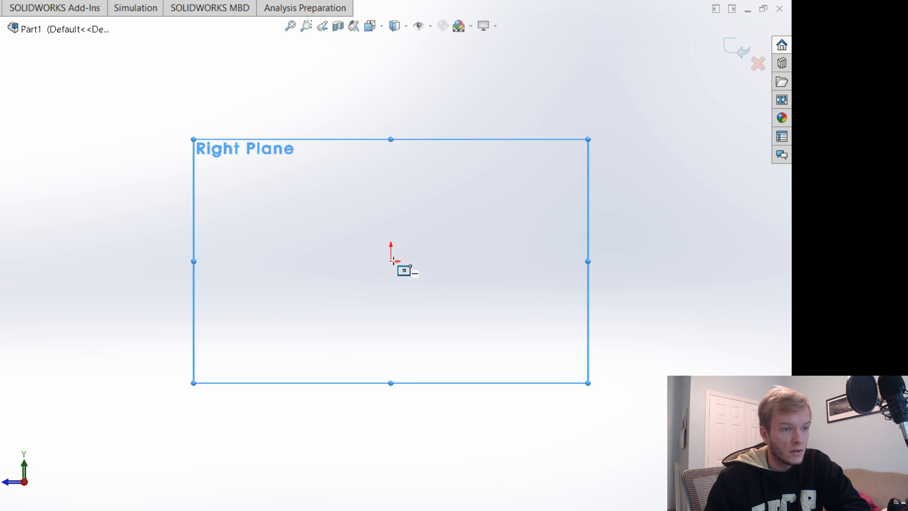
click(391, 260)
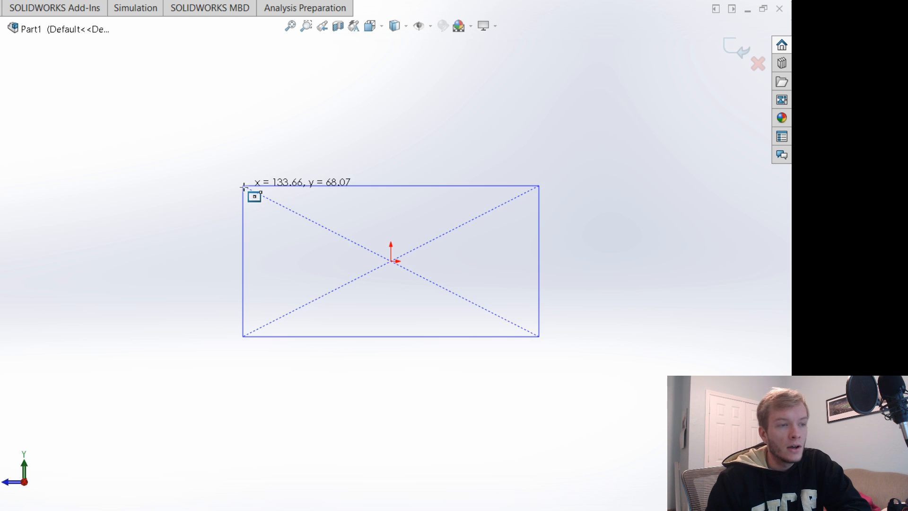
click(244, 186)
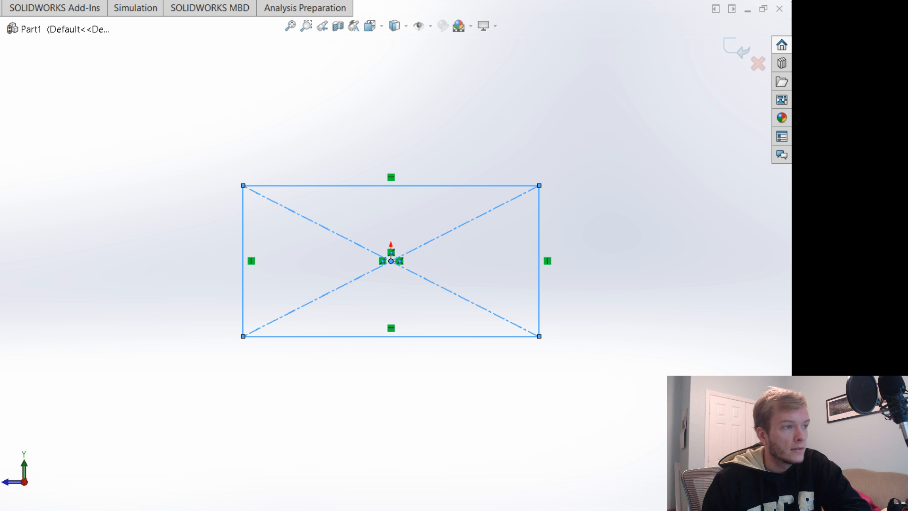
key(Escape)
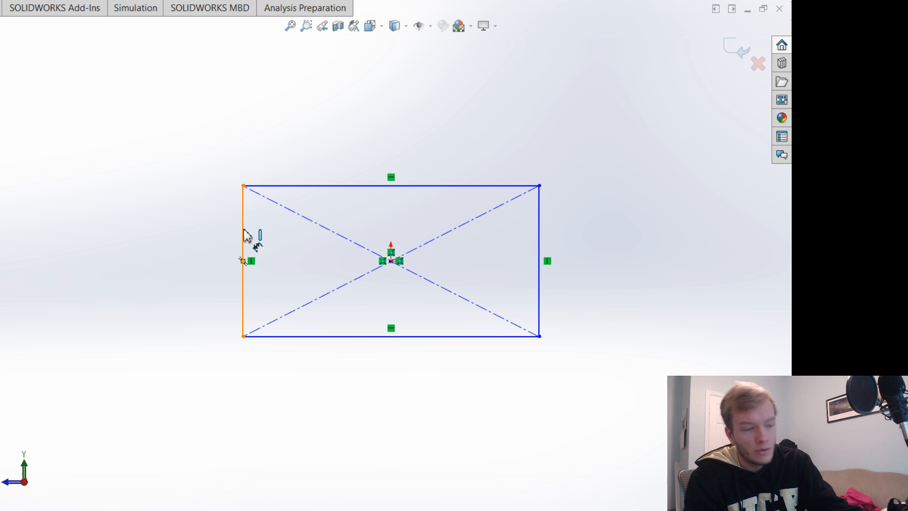
Dimension the rectangle's vertical side and set its height to 150 mm.
click(243, 241)
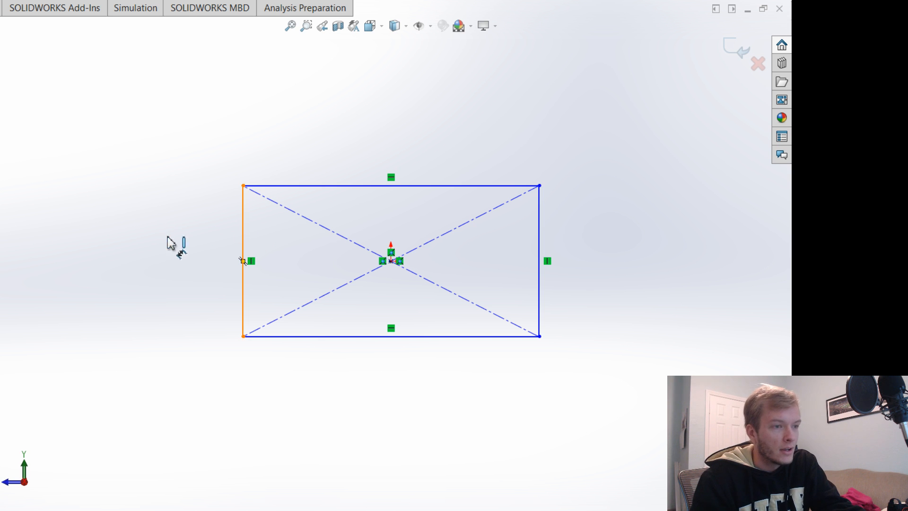
click(199, 262)
click(190, 265)
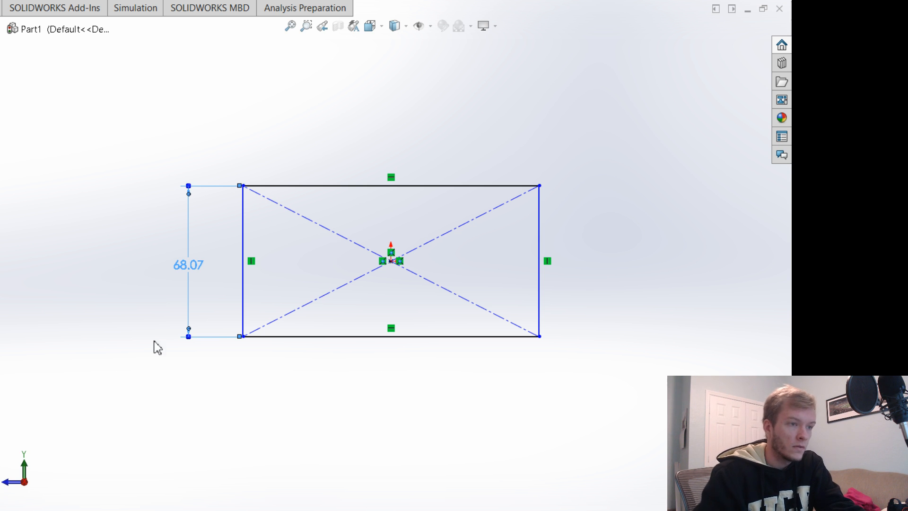
click(133, 125)
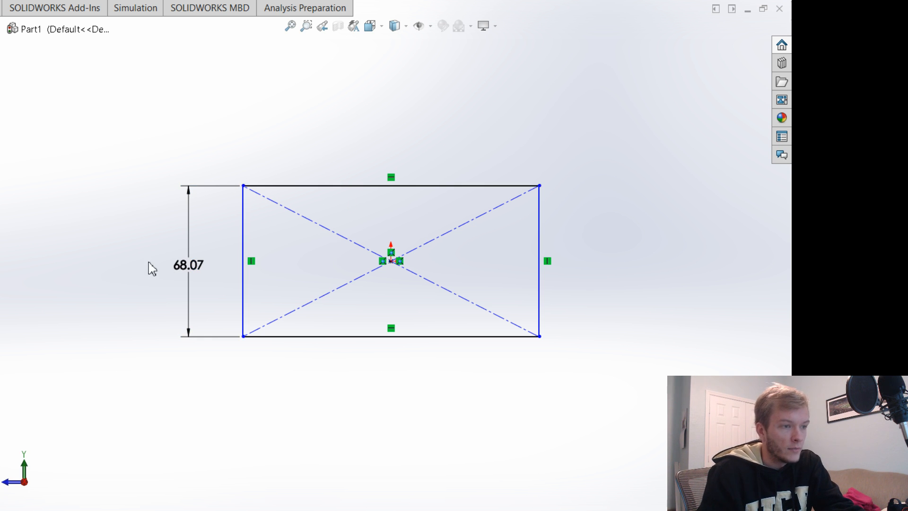
text(150)
key(Return)
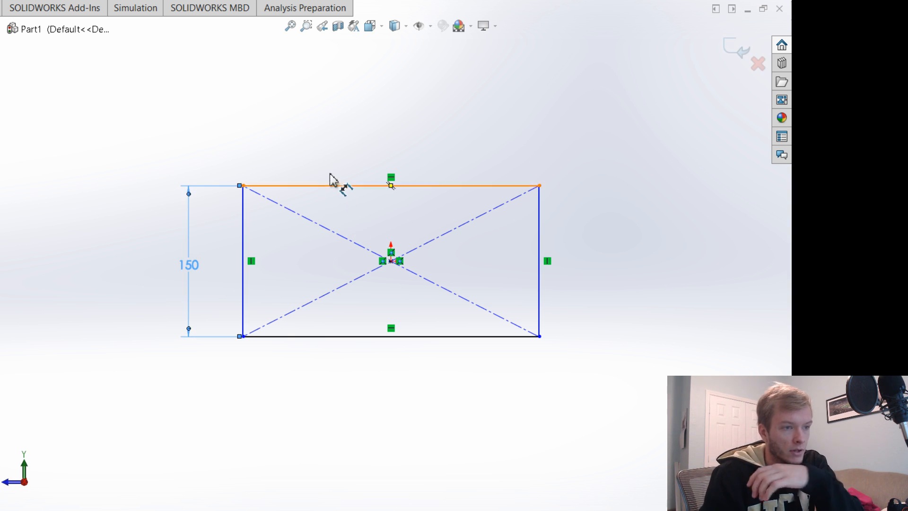
Dimension the rectangle's horizontal side and set its width to 350 mm.
click(336, 185)
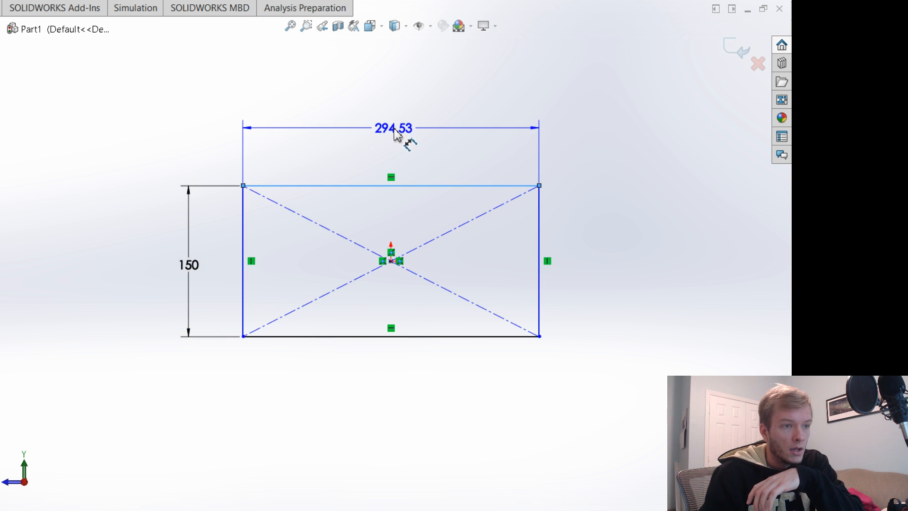
click(395, 134)
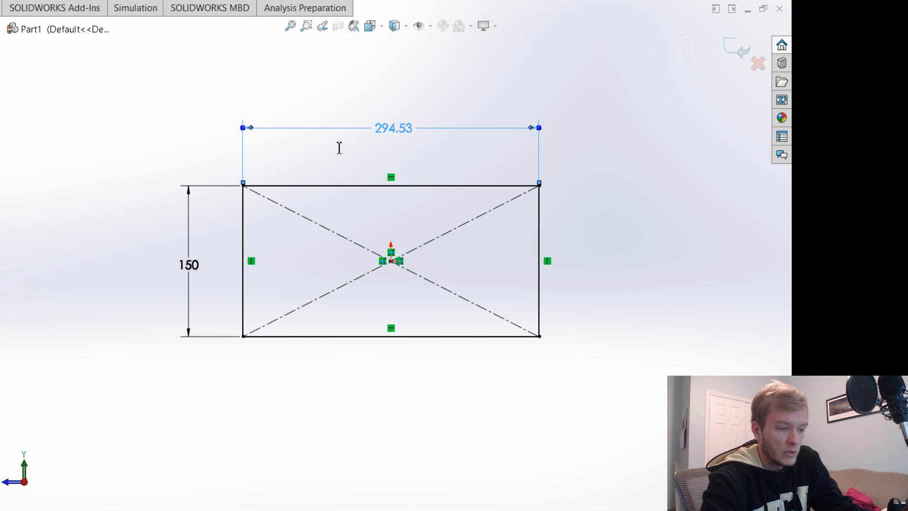
key(Escape)
text(350)
key(Return)
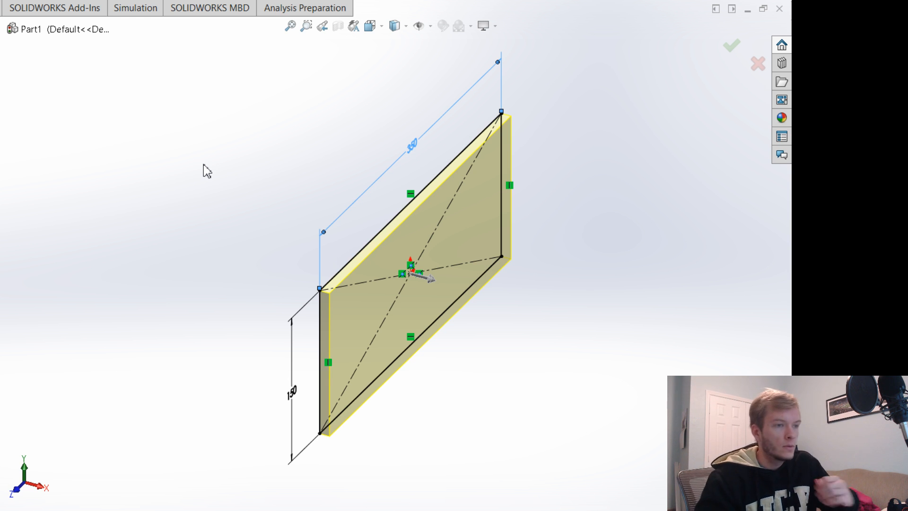
Extrude the rectangle 350 mm into a solid block.
text(350)
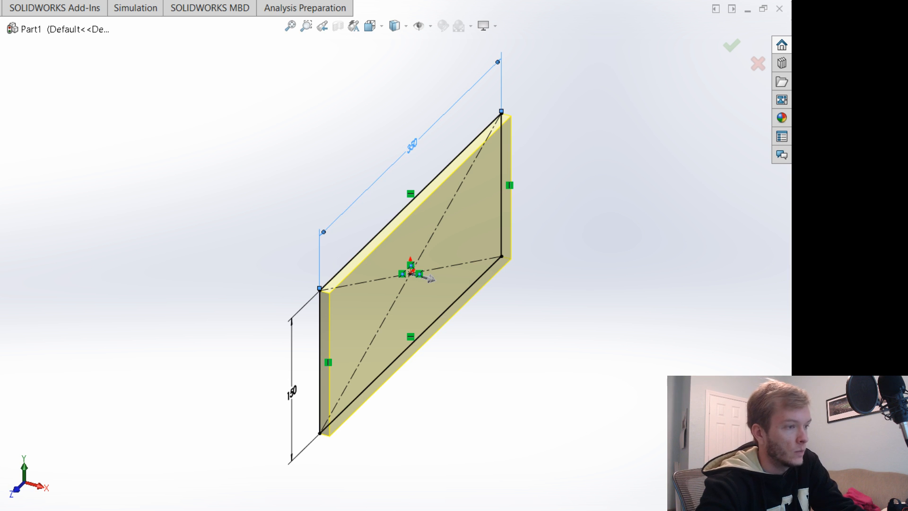
key(Return)
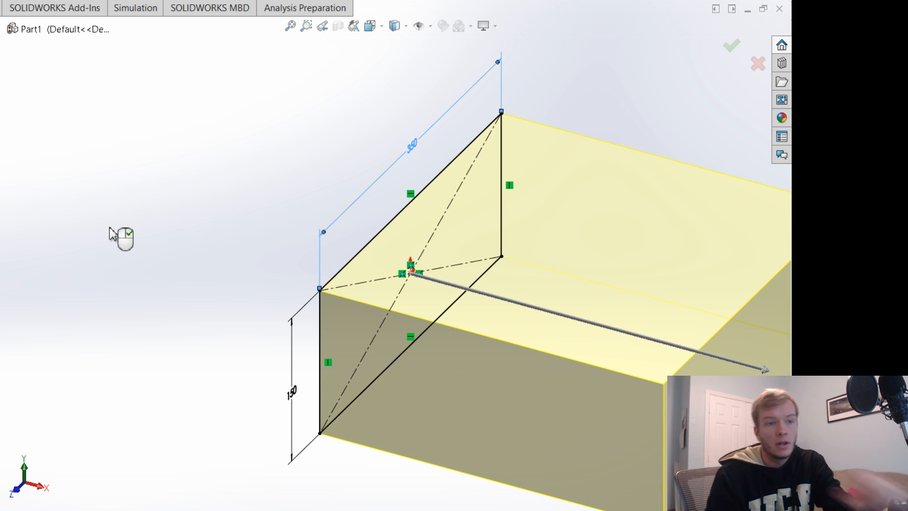
click(731, 44)
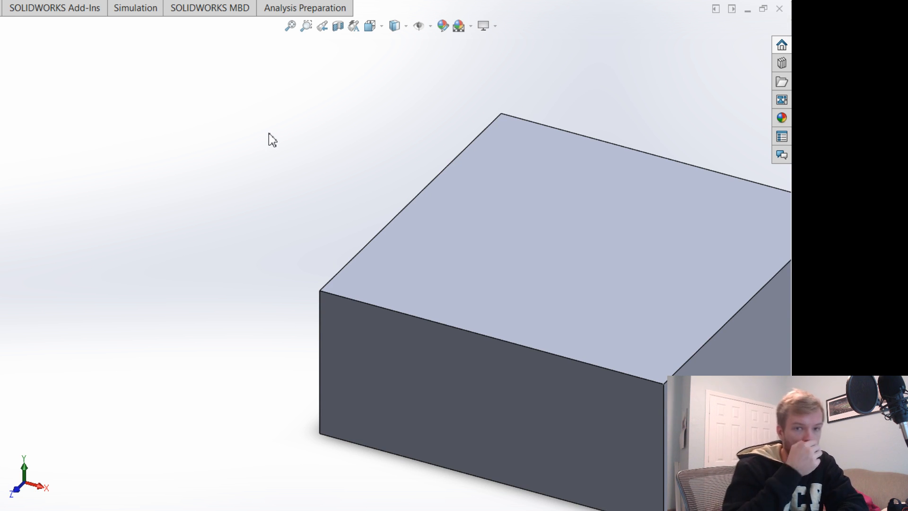
Chamfer the block's four parallel edges along the extrusion direction with a 75 mm distance at 45 degrees.
scroll(658, 281, up, 3)
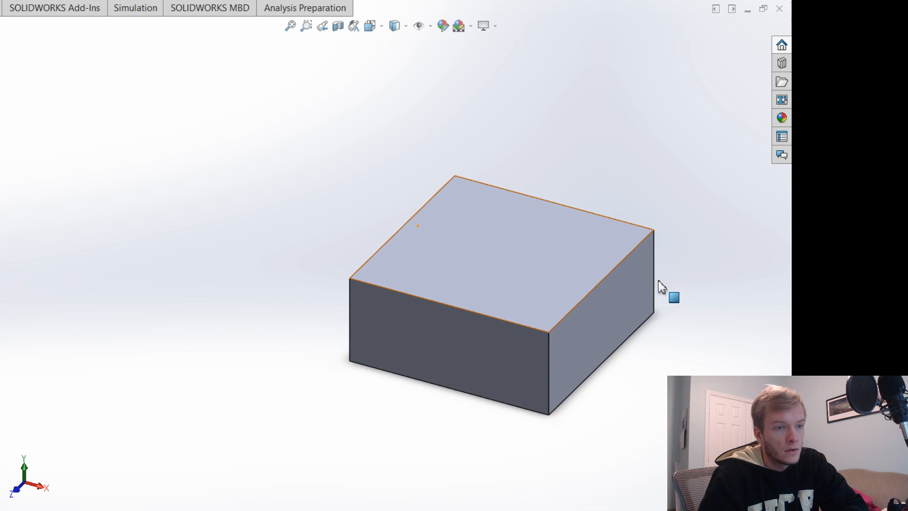
scroll(658, 281, down, 3)
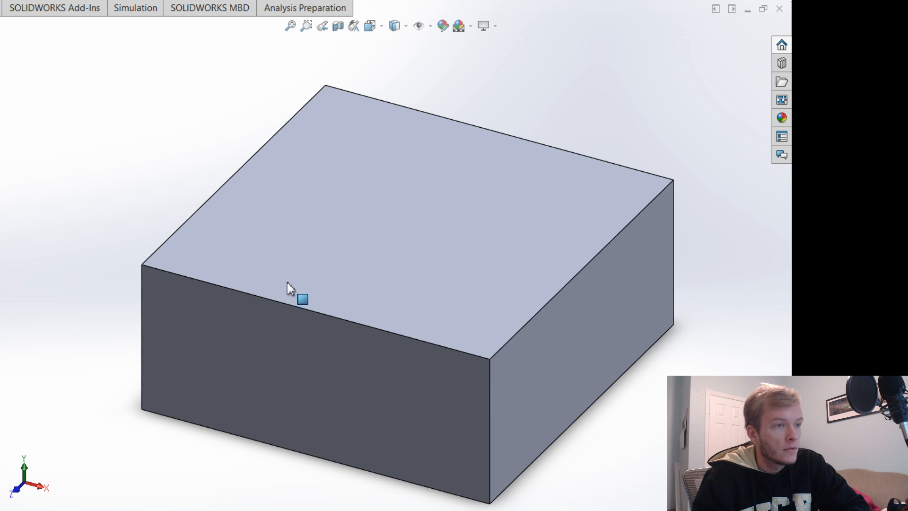
click(293, 305)
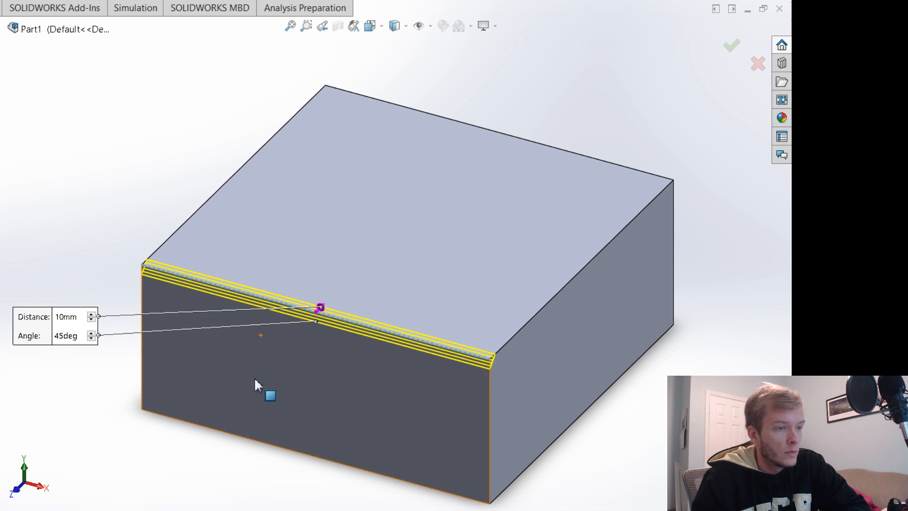
click(304, 456)
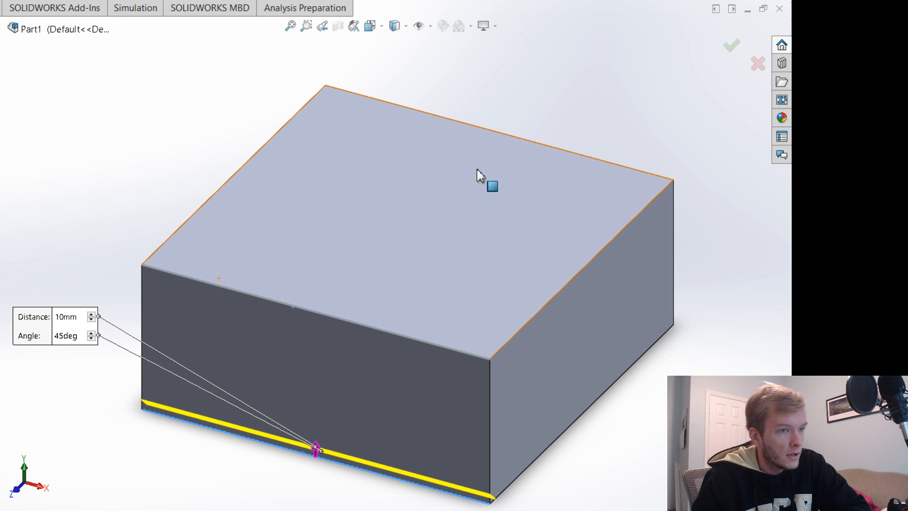
click(486, 130)
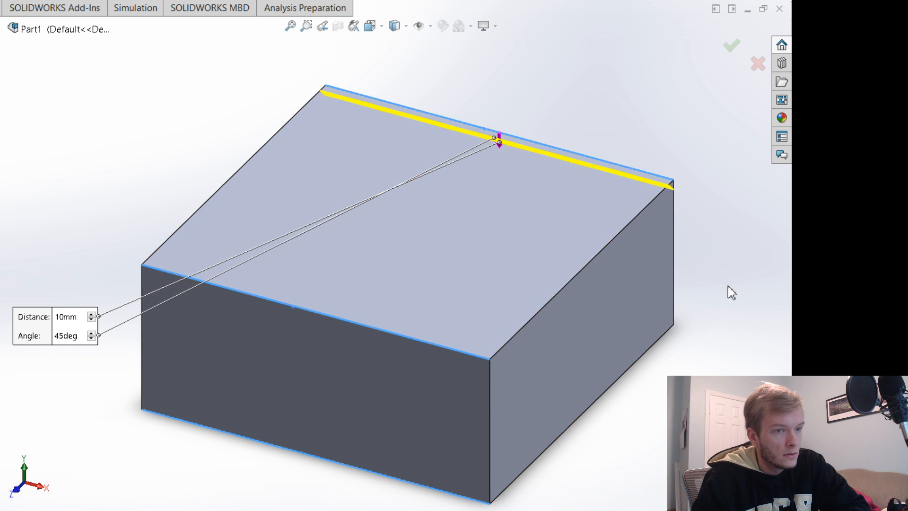
middle_drag(730, 290, 622, 306)
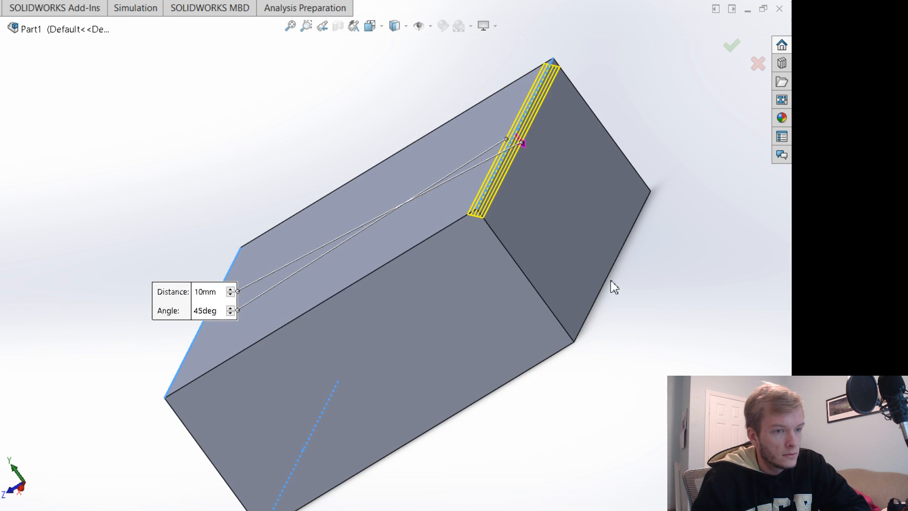
click(613, 287)
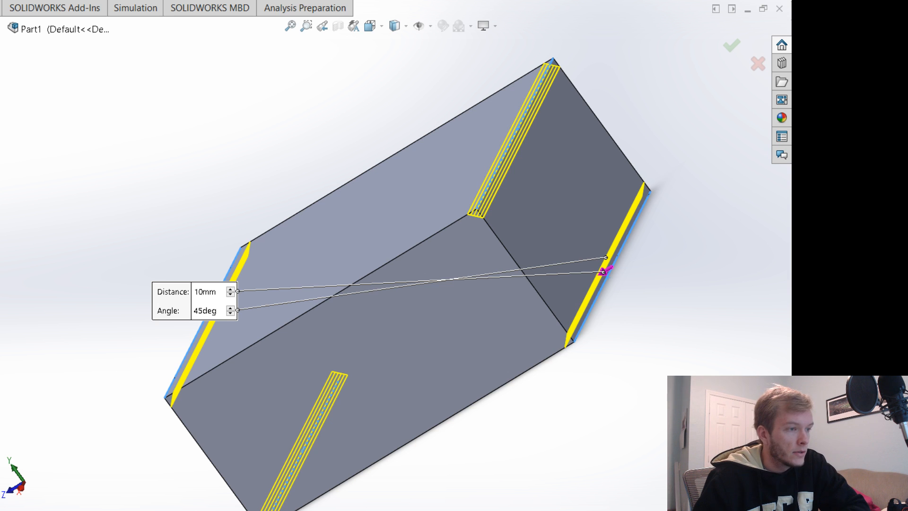
key(Up)
key(Up)
key(Up)
key(Up)
key(Up)
key(Up)
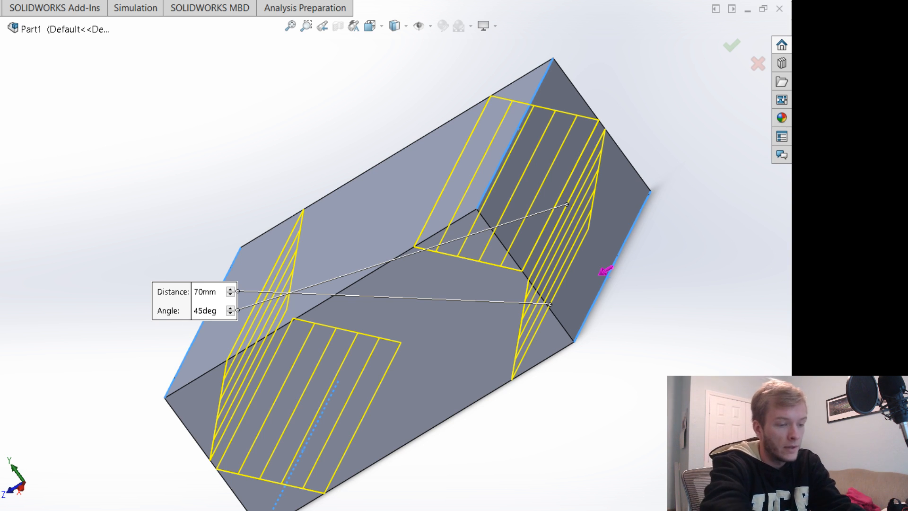
key(Return)
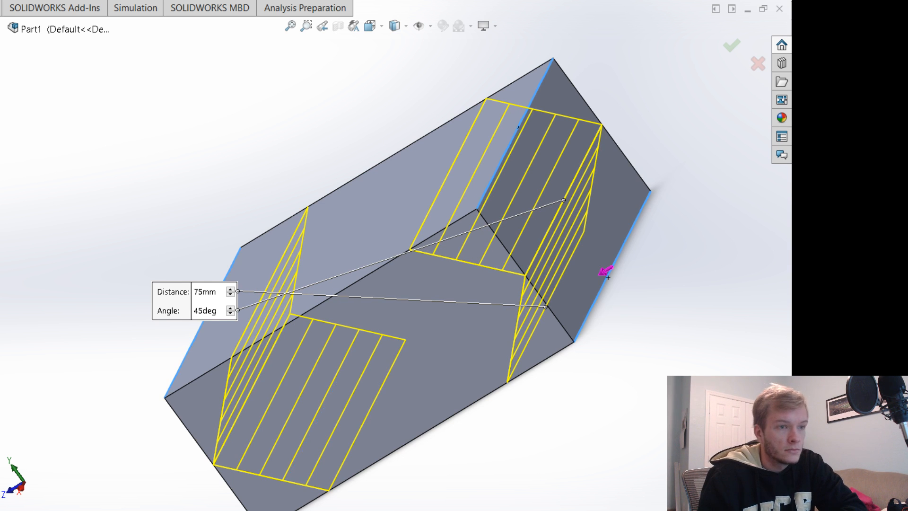
key(Return)
Sketch a corner rectangle on the block's flat top face, spanning its full 200 mm width and about three quarters of its length.
middle_drag(192, 273, 258, 210)
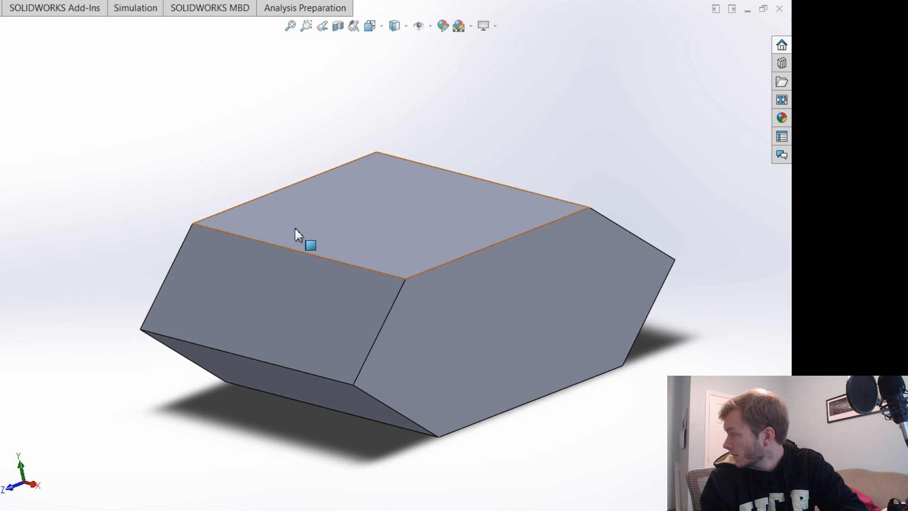
middle_drag(399, 209, 373, 263)
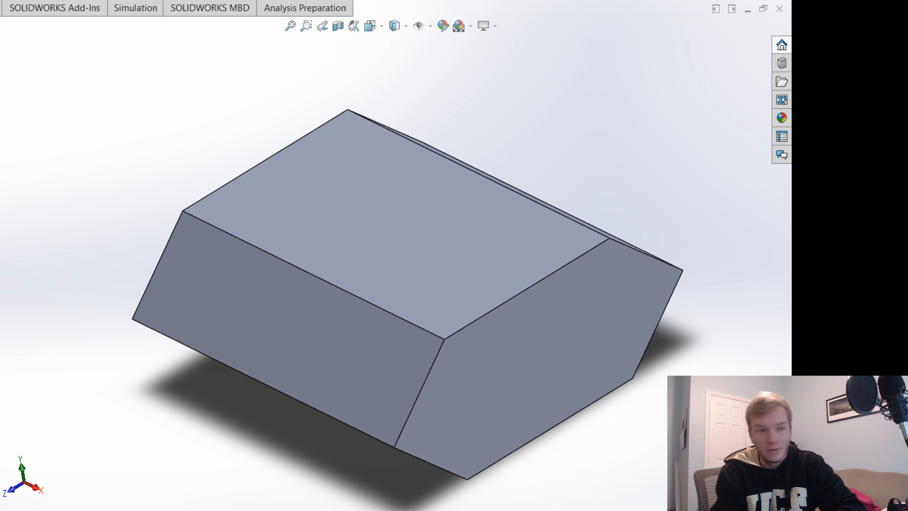
scroll(612, 316, up, 2)
scroll(612, 316, down, 1)
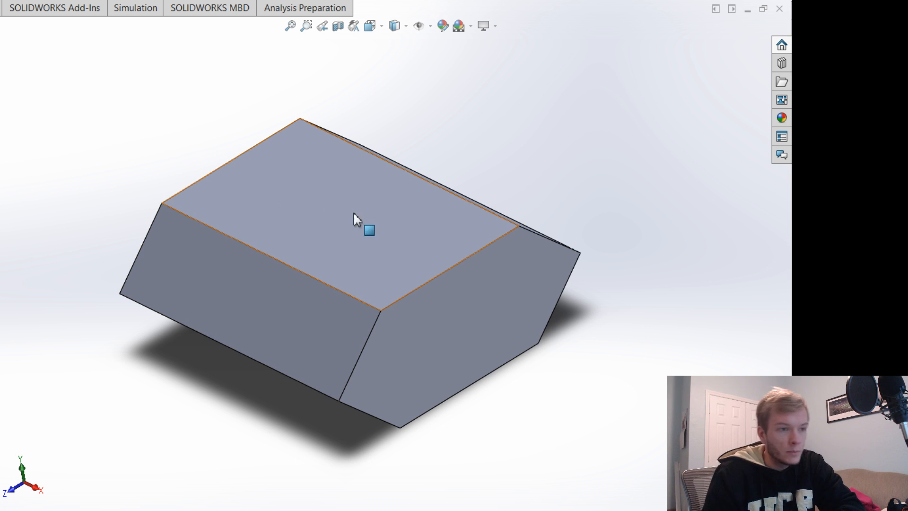
click(331, 208)
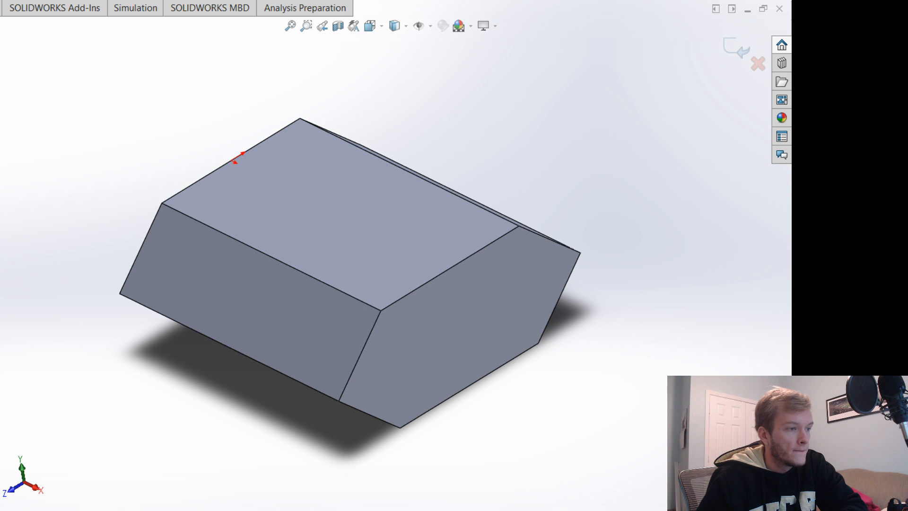
key(ctrl+8)
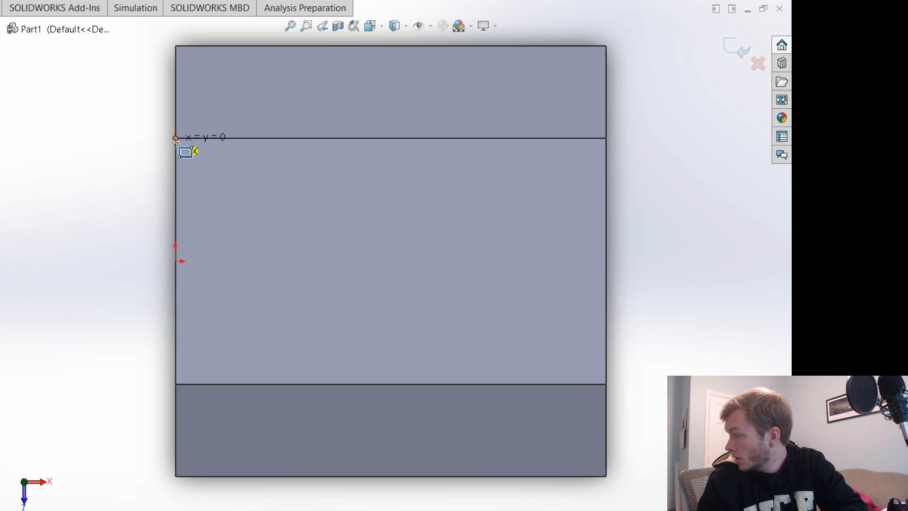
click(176, 138)
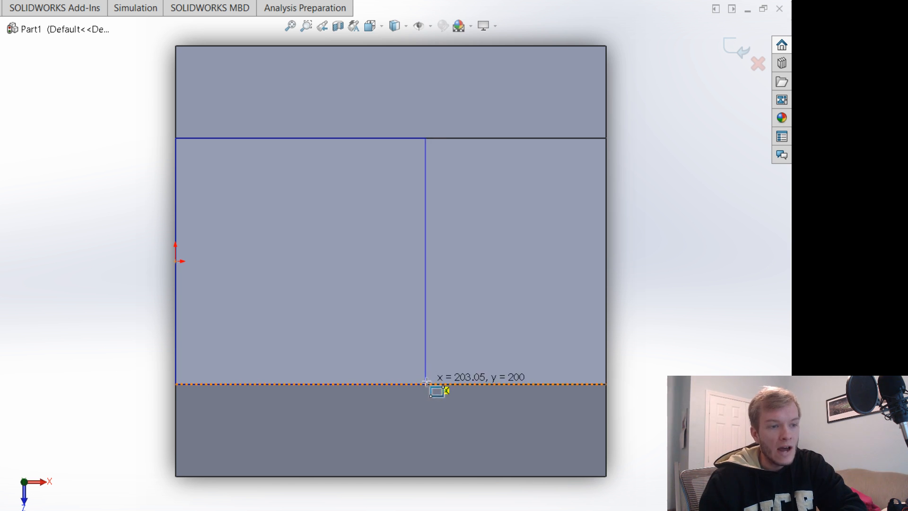
click(488, 384)
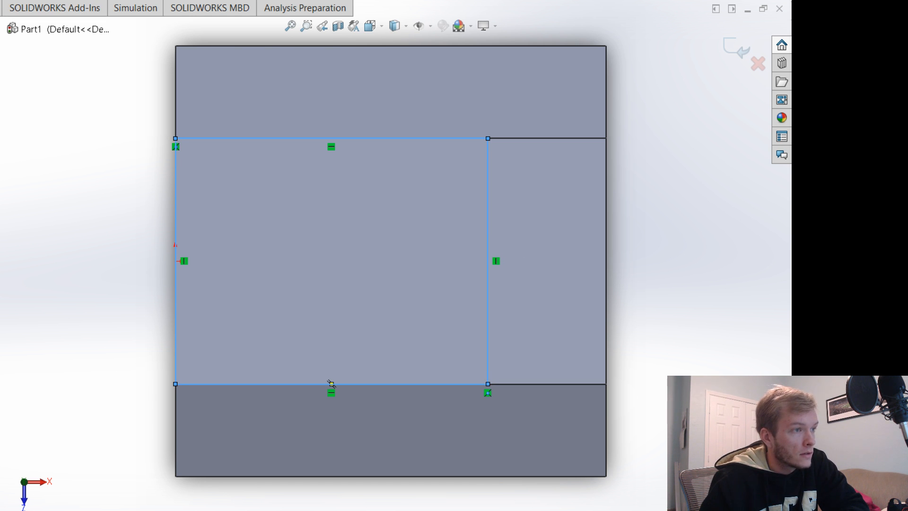
Draw a horizontal centerline about 331 mm long from the origin through the rectangle and beyond its far side.
key(l)
click(175, 261)
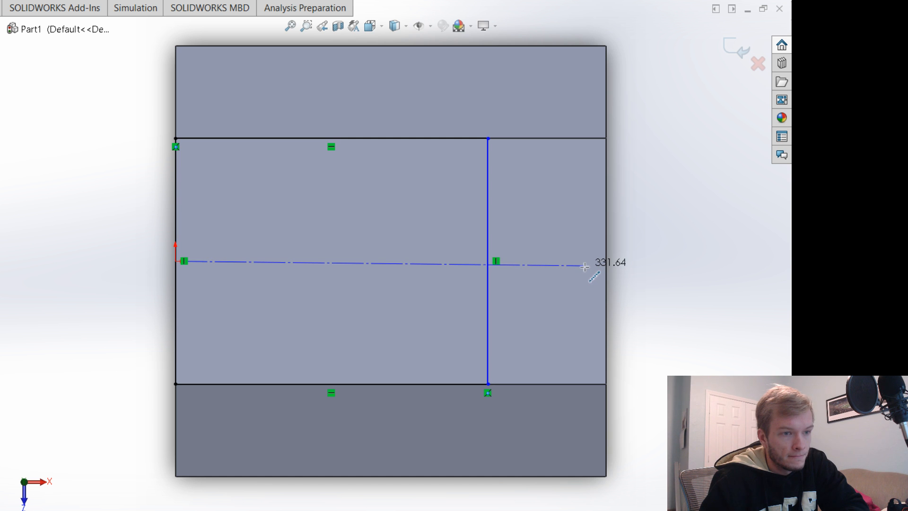
click(583, 260)
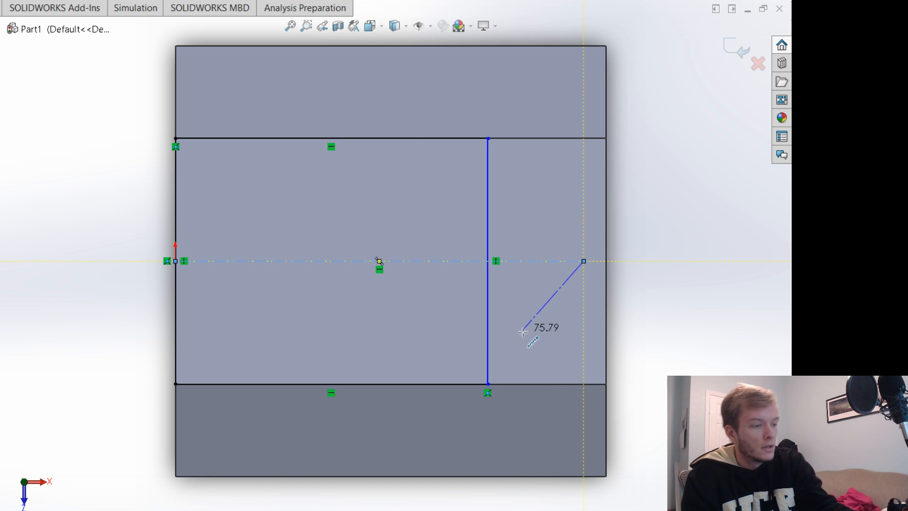
key(Escape)
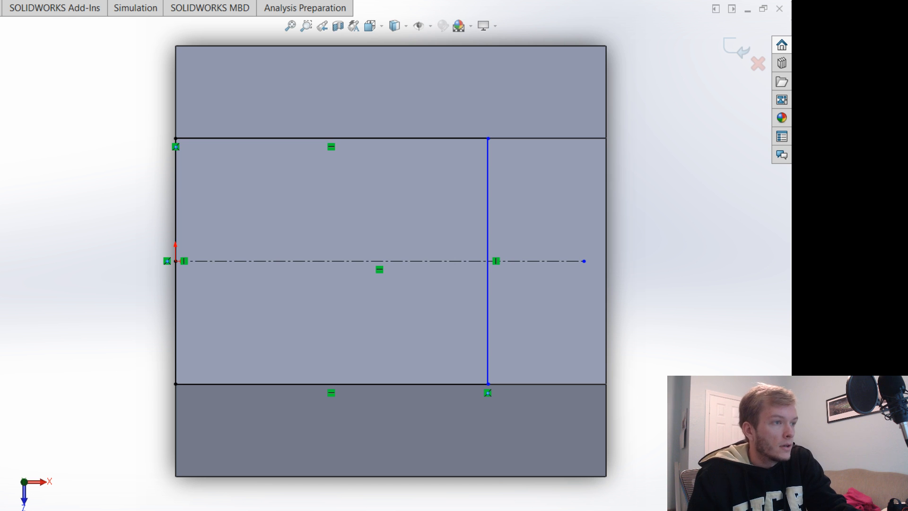
Draw a slanted line from the rectangle's upper far corner to the free end of the centerline.
key(l)
click(488, 138)
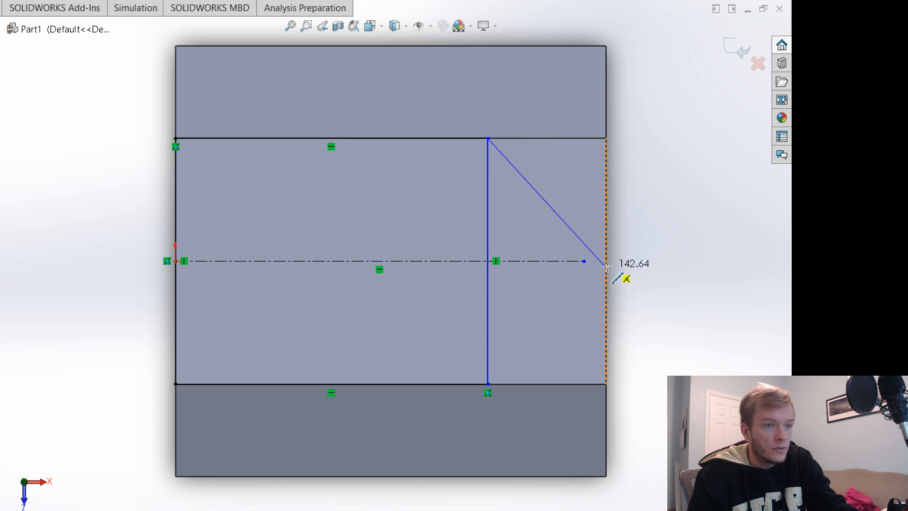
click(583, 260)
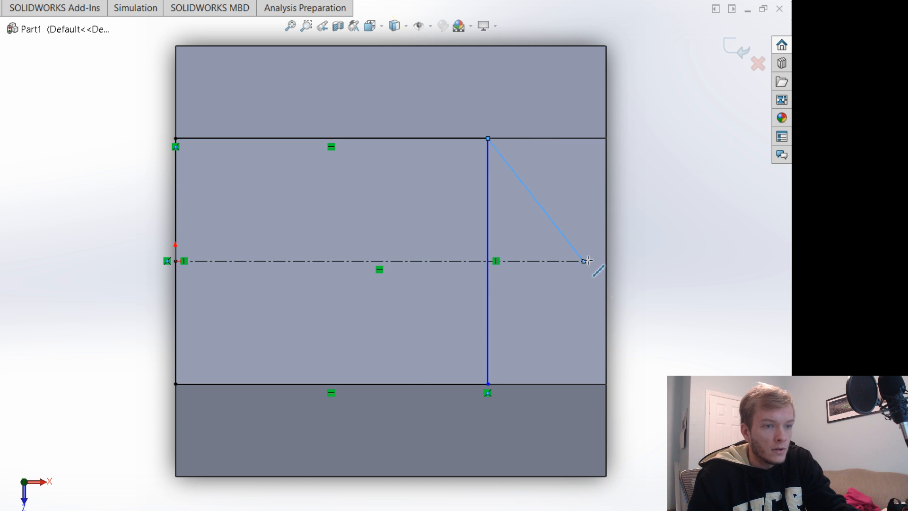
Close the pointed tip with a second slanted line to the rectangle's lower far corner, and move the rectangle's far side nearer the tip.
click(488, 383)
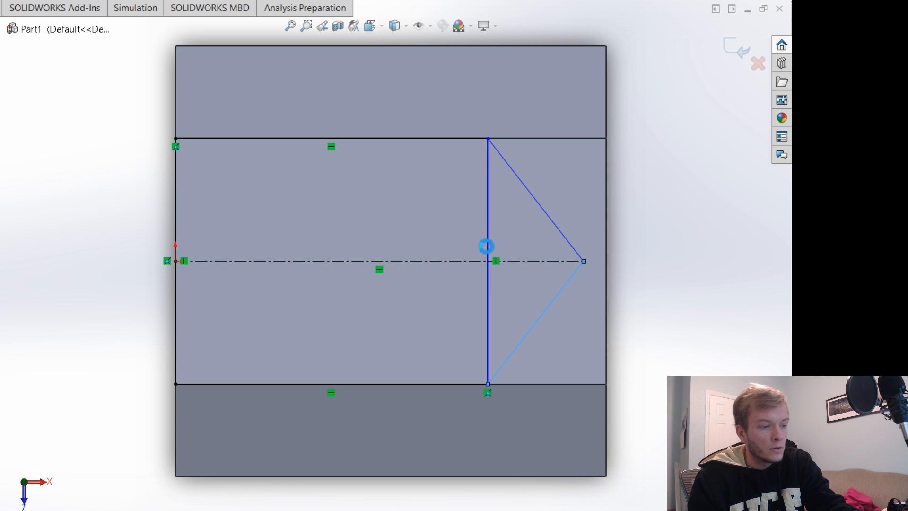
key(Escape)
drag(489, 255, 523, 255)
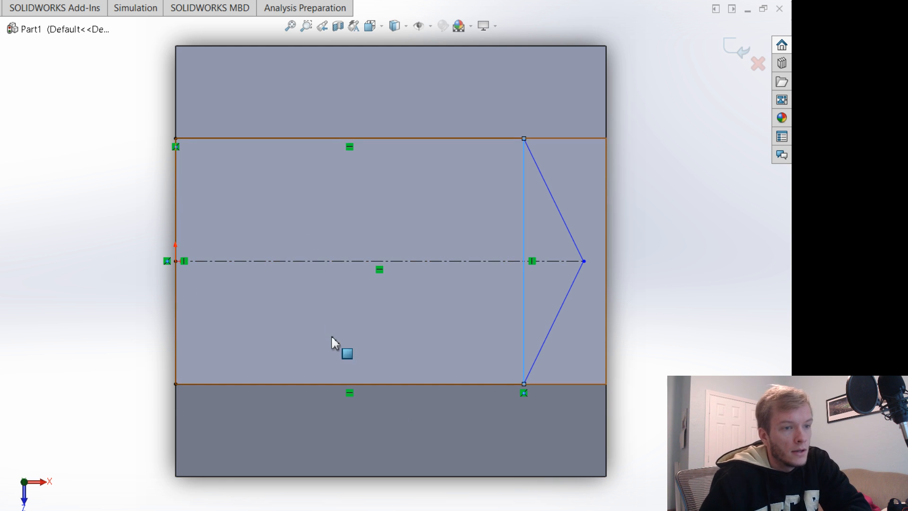
Dimension the horizontal distance between the rectangle's far side and the pointed tip as 50 mm.
click(111, 148)
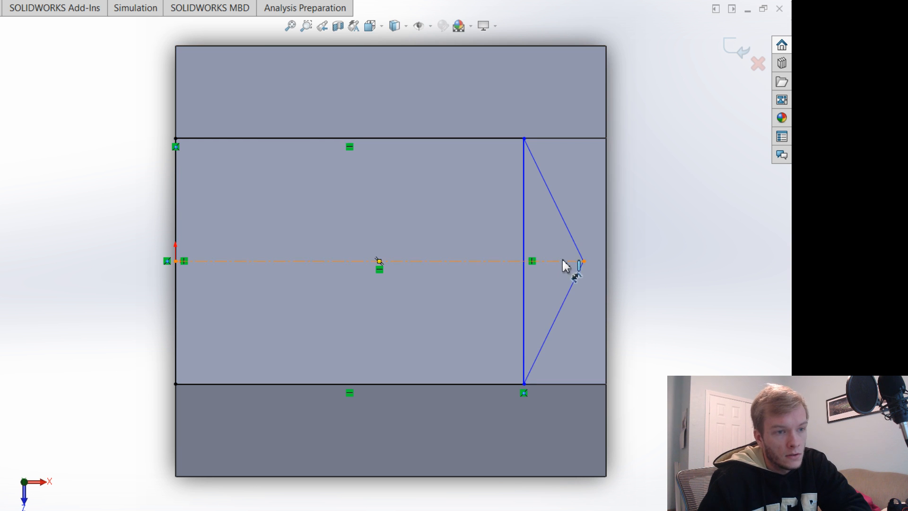
click(533, 264)
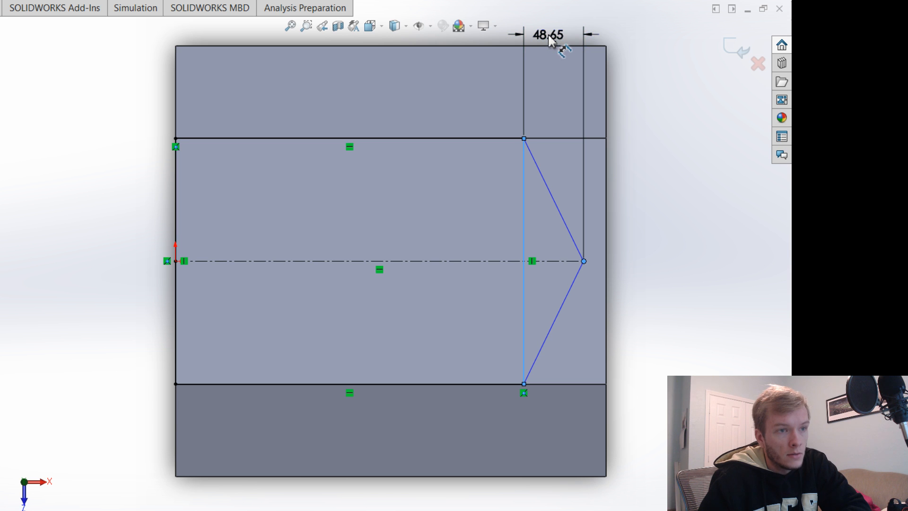
click(558, 44)
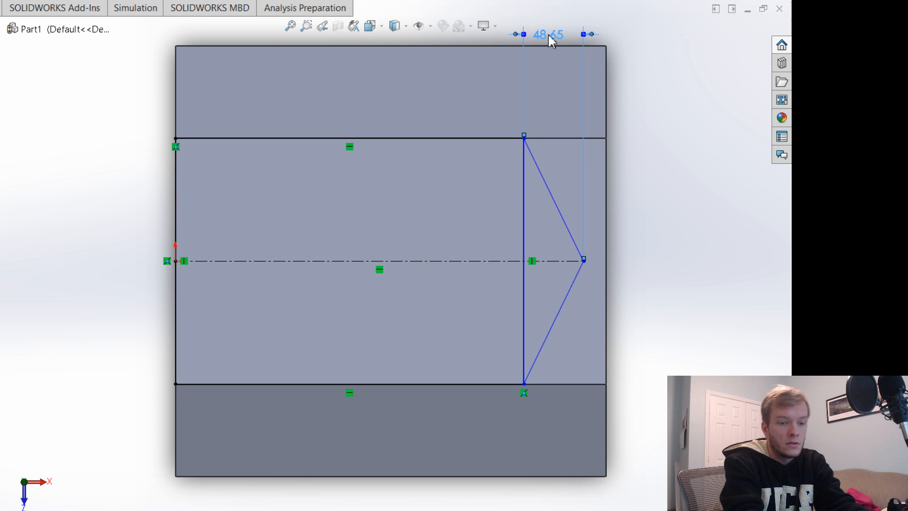
text(50)
key(Return)
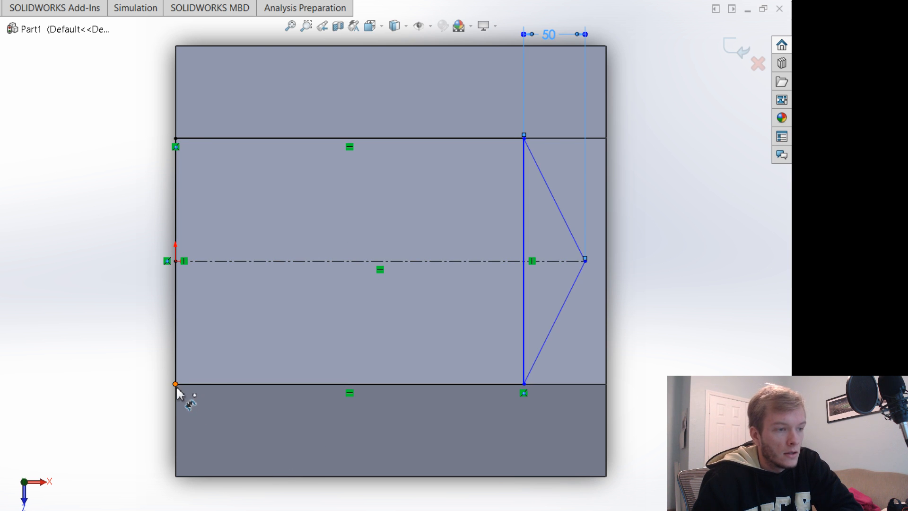
Dimension the distance from the rectangle's lower far corner to the block's far edge as 70 mm.
click(524, 385)
click(606, 383)
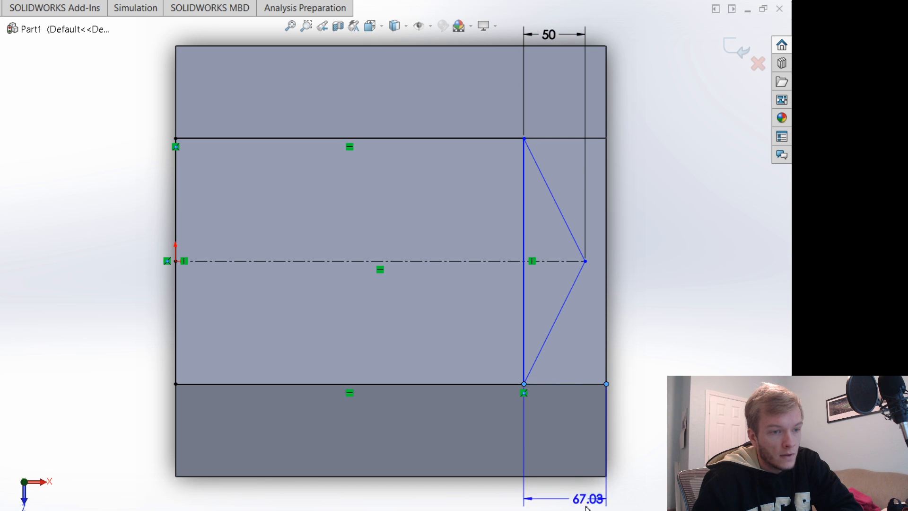
click(572, 509)
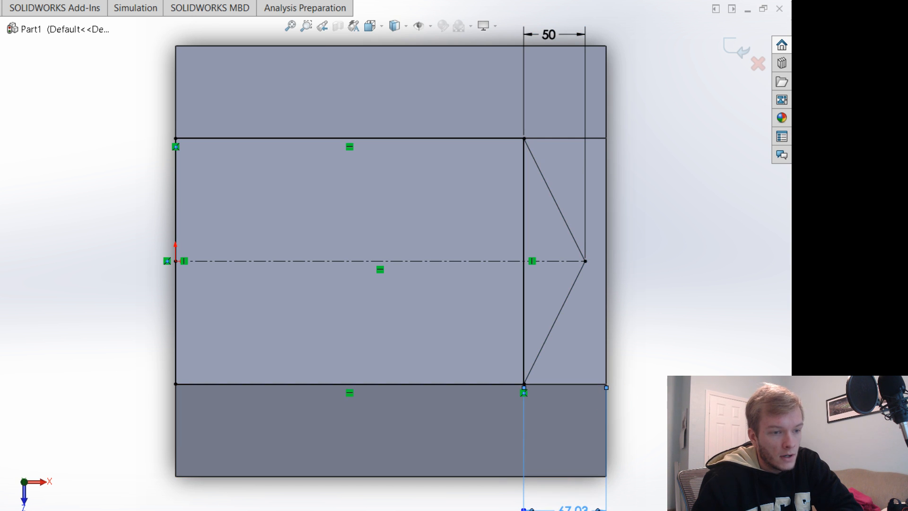
scroll(670, 326, down, 1)
scroll(672, 320, up, 1)
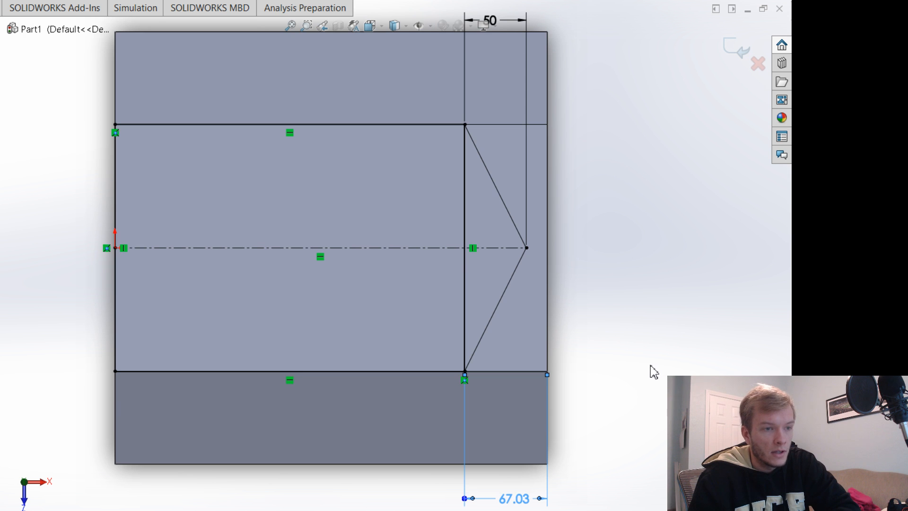
text(70)
key(Return)
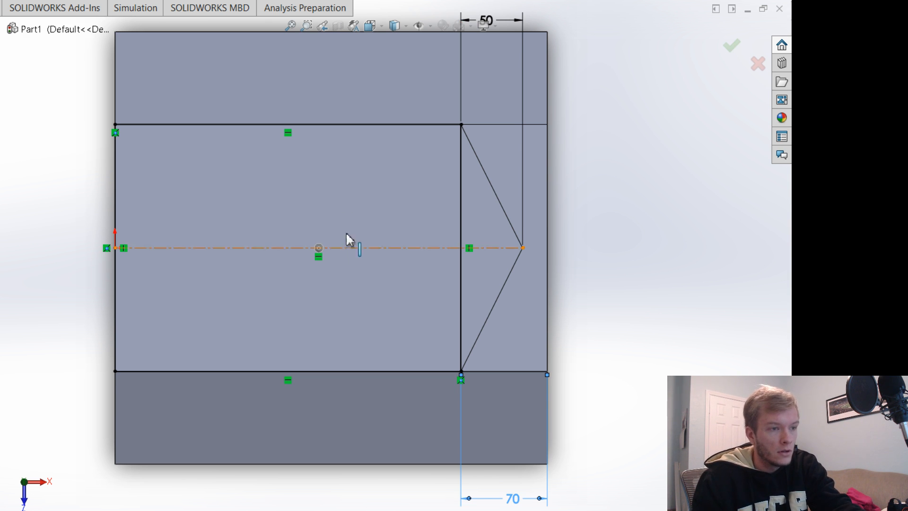
Extrude all four regions of the pointed profile upward from the block with an inward draft.
click(314, 184)
click(330, 296)
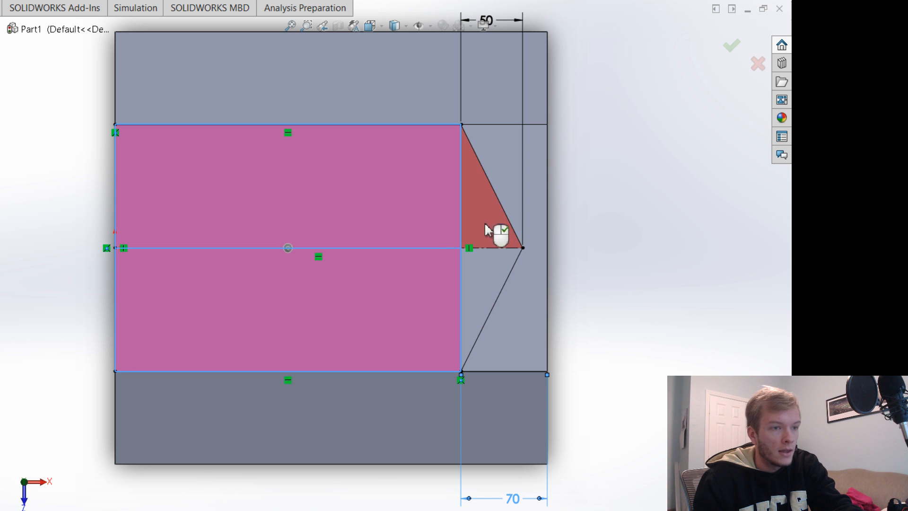
click(495, 234)
click(488, 296)
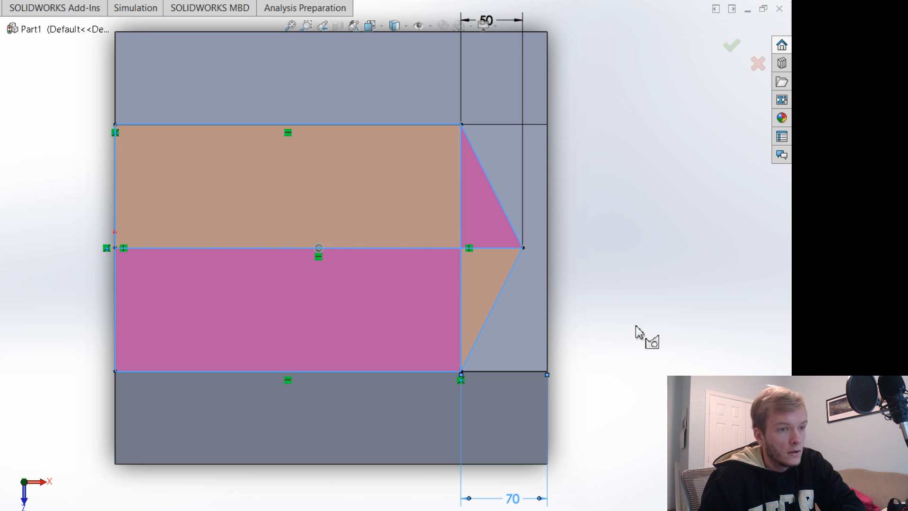
mouse_move(648, 340)
middle_down()
mouse_move(646, 246)
mouse_move(628, 150)
mouse_move(642, 142)
middle_up()
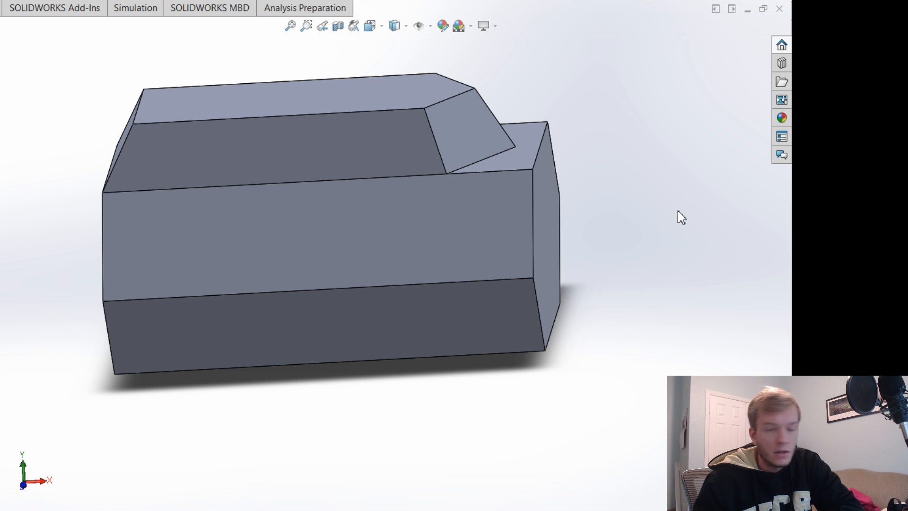
middle_drag(694, 194, 635, 261)
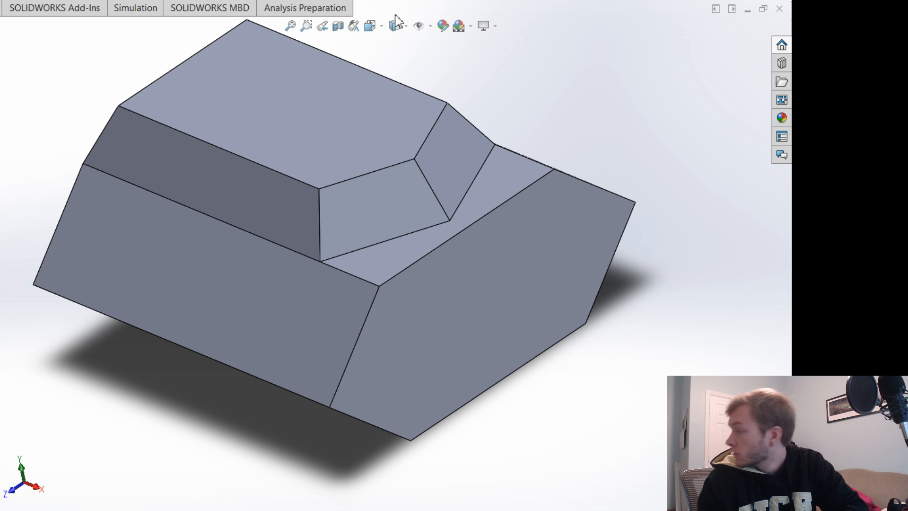
Create a reference plane parallel to the tapered body's top face, offset downward so it cuts through the sloping sides.
click(286, 110)
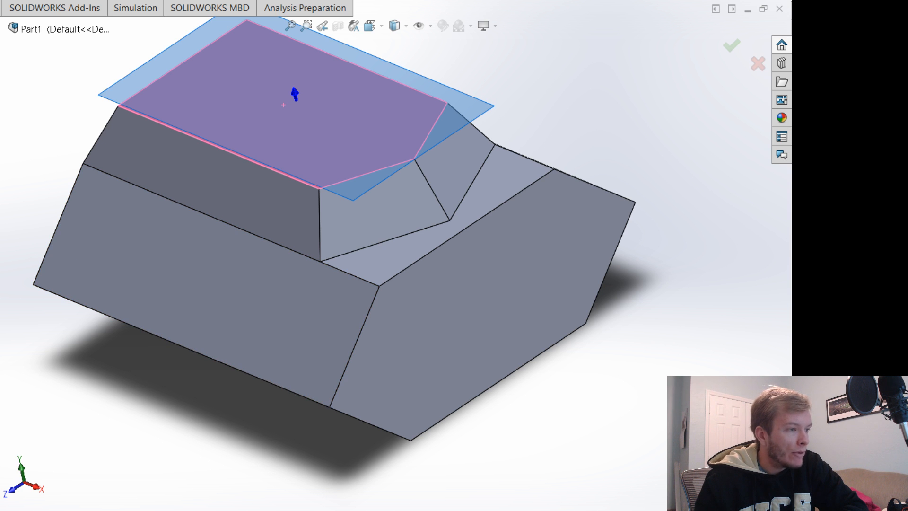
middle_drag(703, 274, 718, 194)
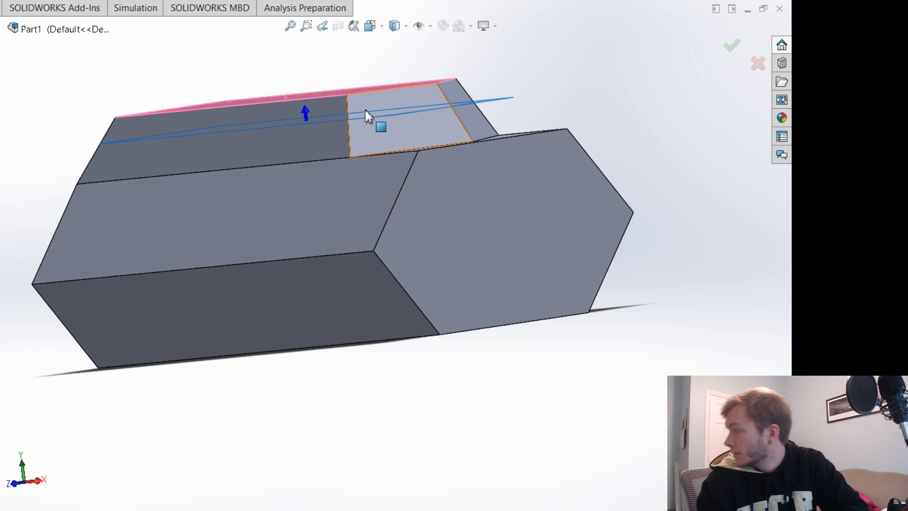
click(732, 47)
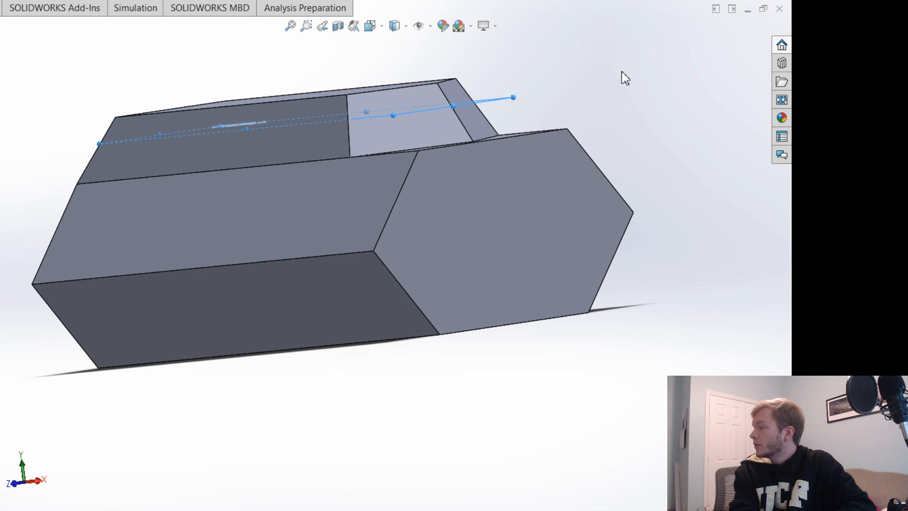
middle_drag(604, 83, 658, 296)
scroll(665, 314, down, 2)
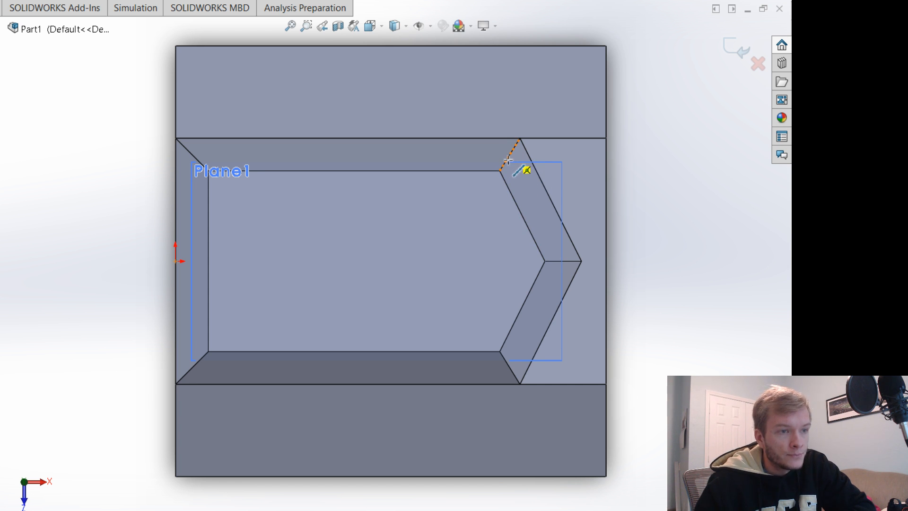
click(507, 160)
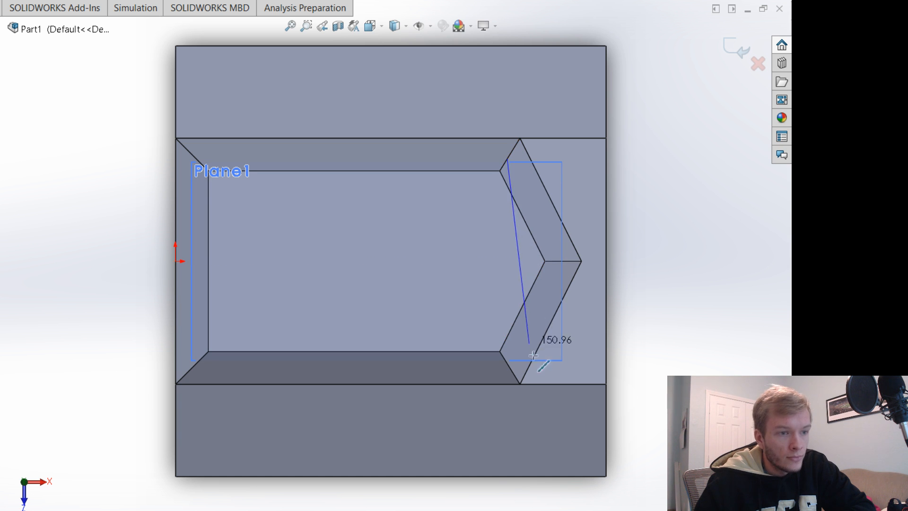
click(507, 364)
middle_drag(673, 355, 653, 162)
scroll(584, 168, down, 4)
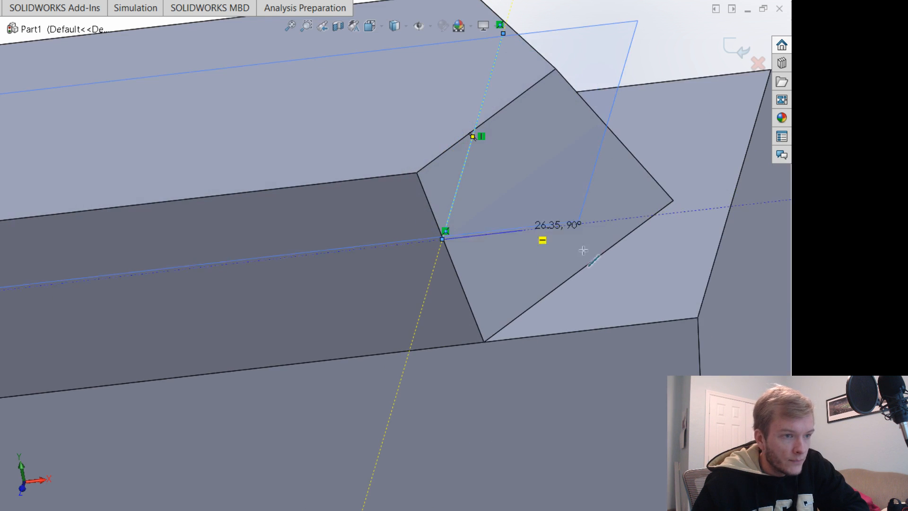
scroll(662, 308, up, 2)
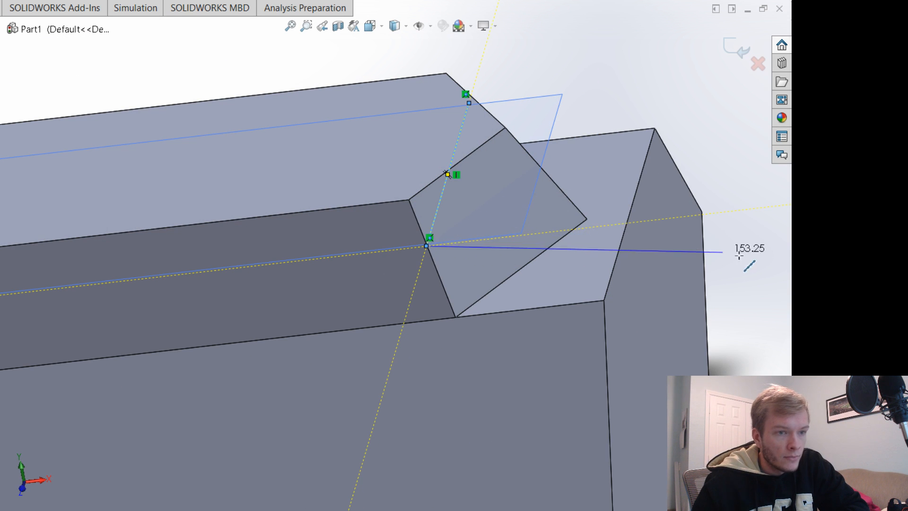
middle_drag(739, 253, 748, 303)
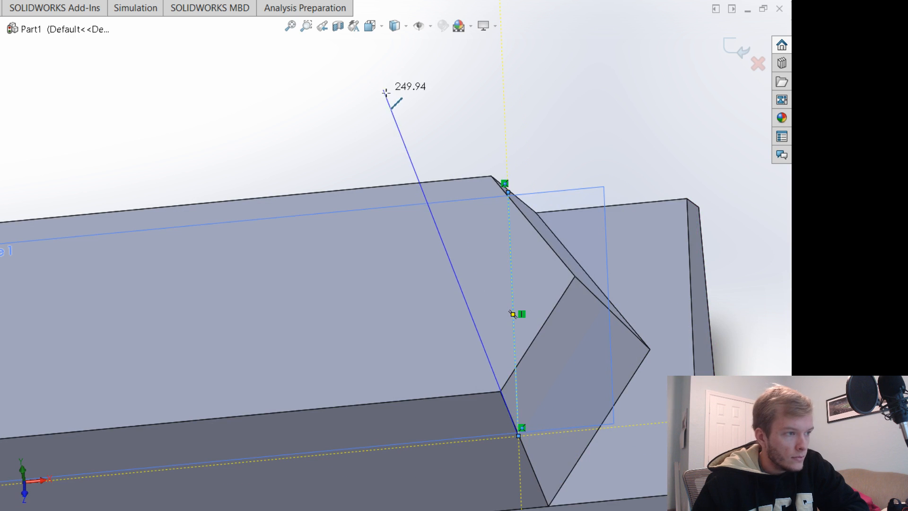
click(508, 192)
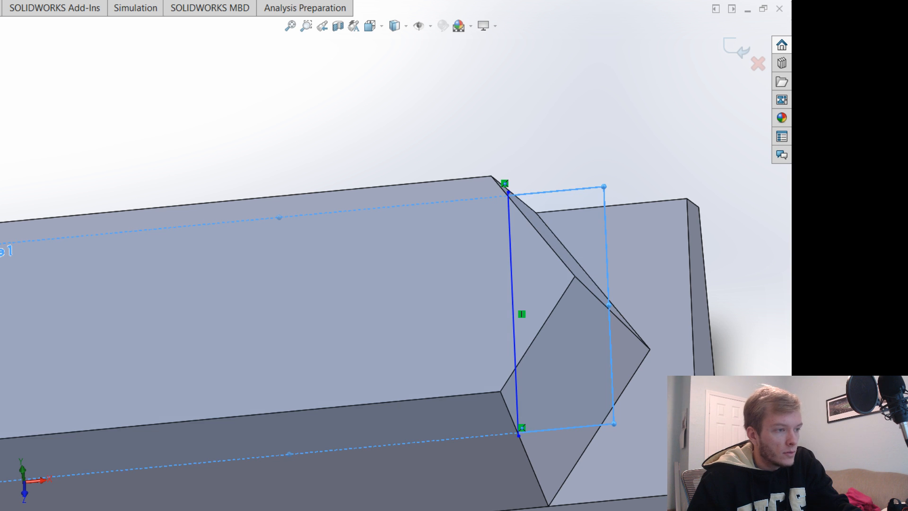
key(ctrl+b)
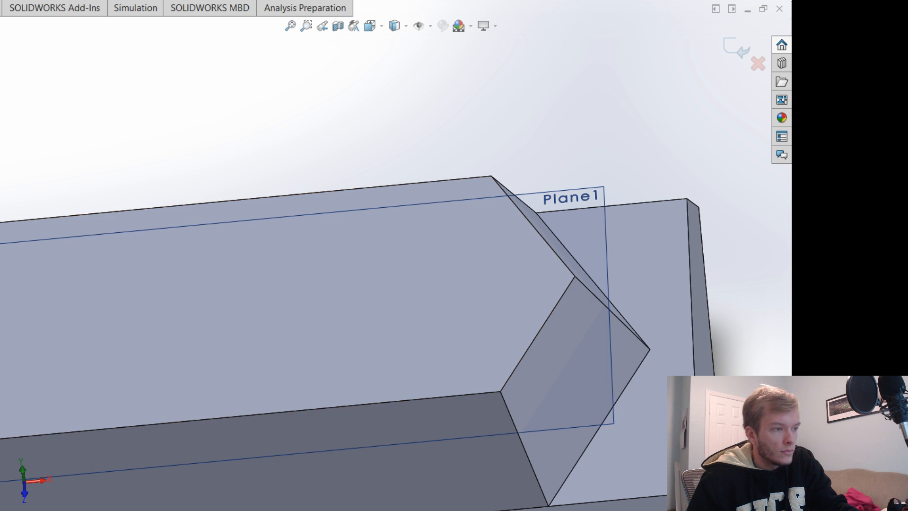
Sketch a closed triangle on Plane1 across the body's pointed end, with its tip on the central sloping edge.
key(ctrl+8)
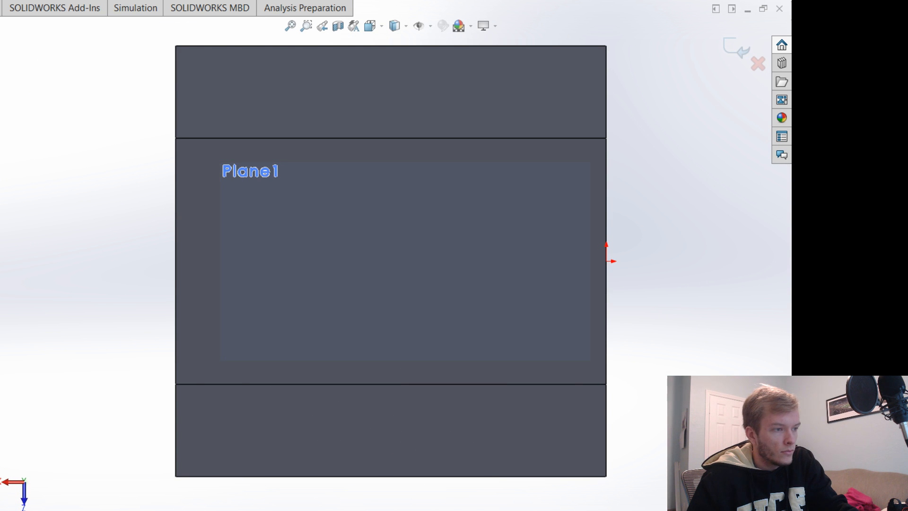
key(ctrl+8)
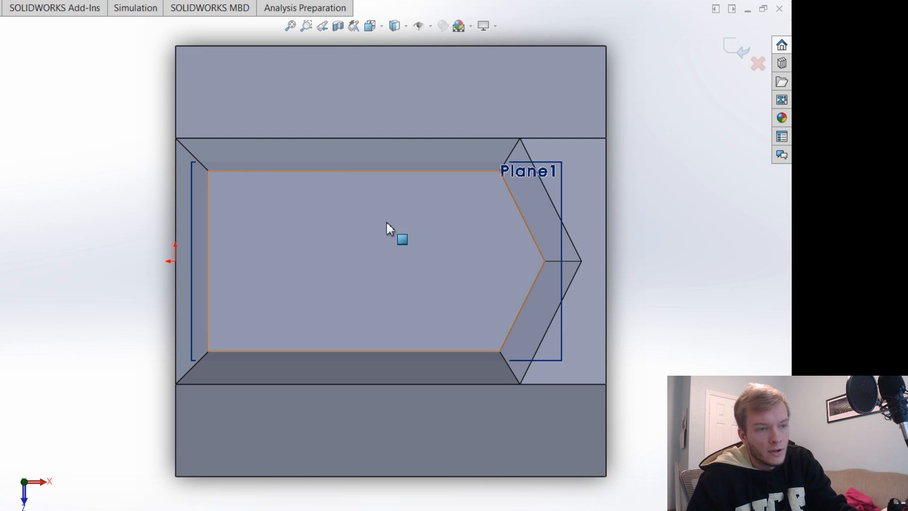
scroll(504, 232, down, 3)
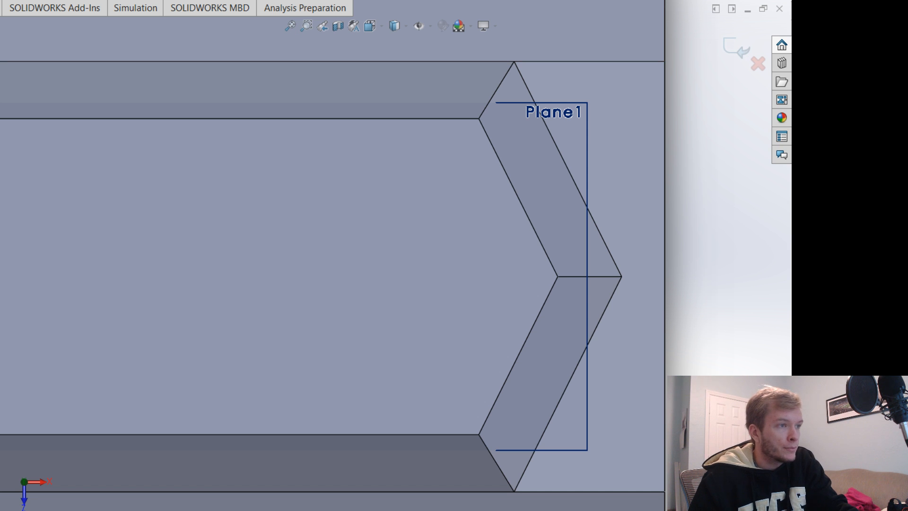
click(518, 115)
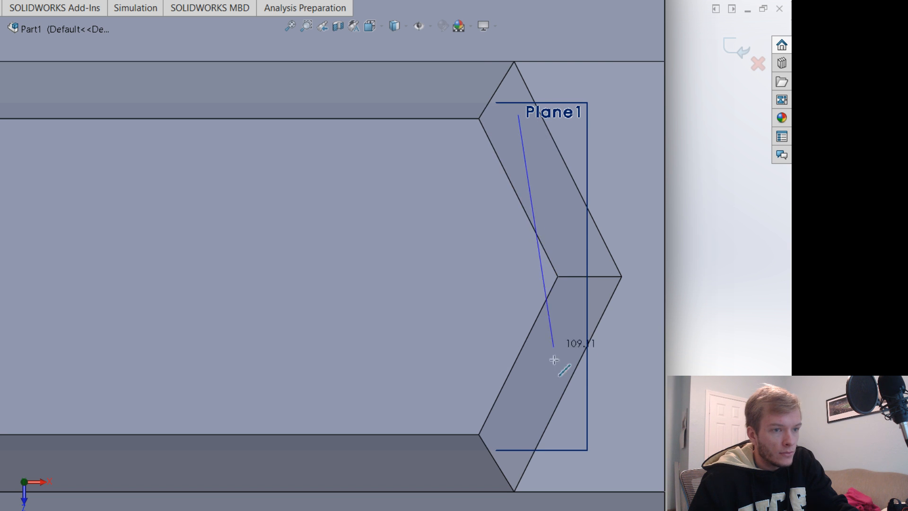
click(523, 405)
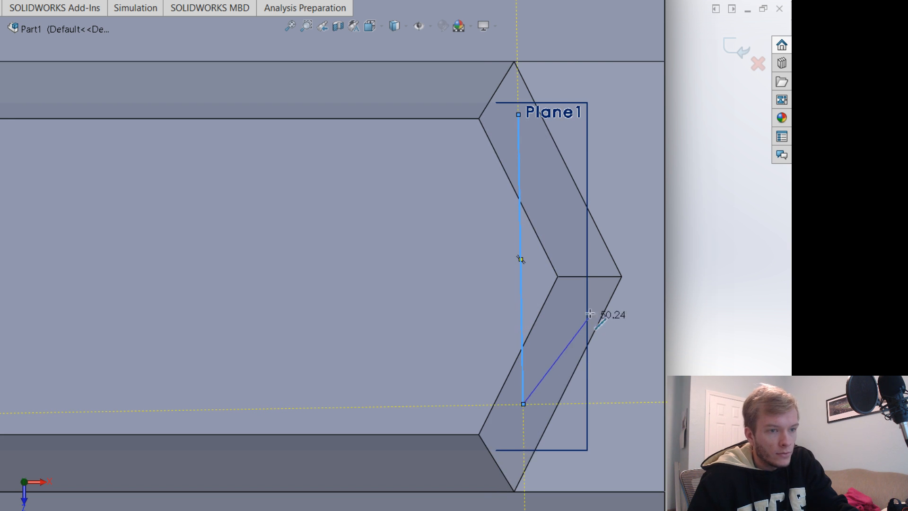
click(583, 276)
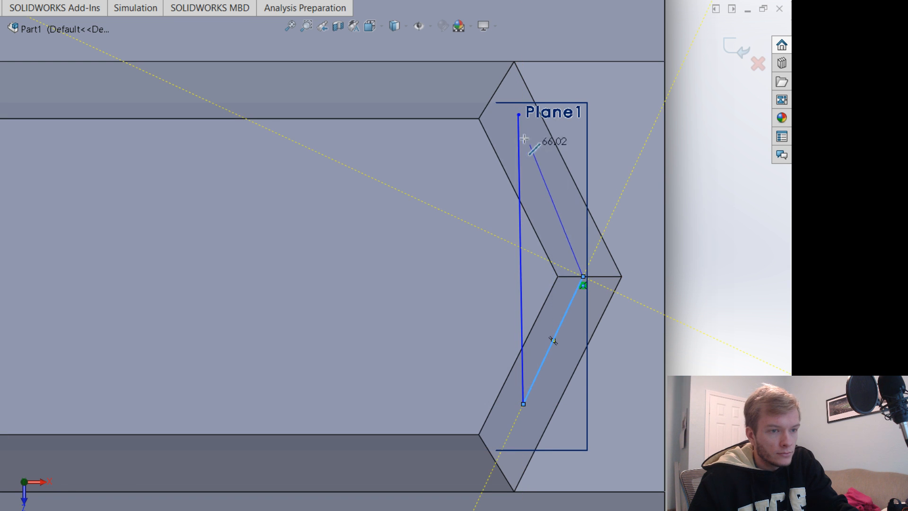
click(518, 115)
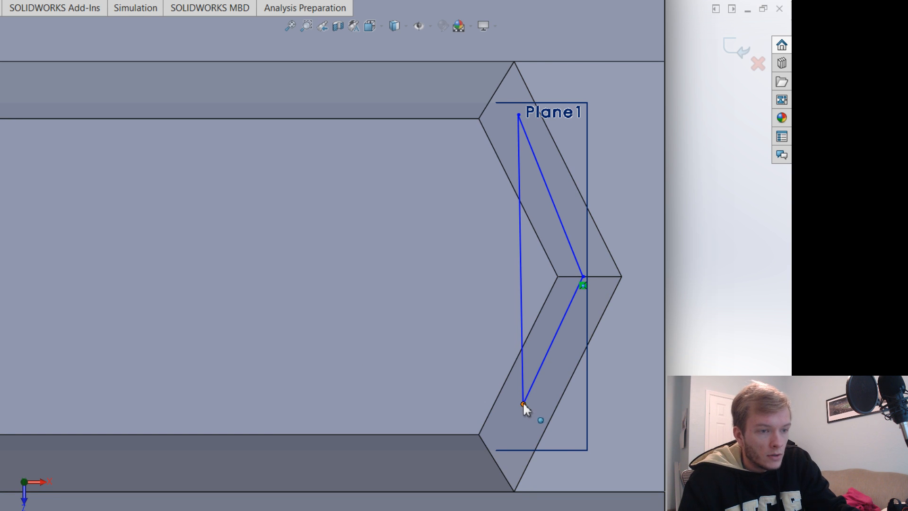
Constrain the triangle's three corners to the tapered body's lower, upper and central sloping edges.
click(484, 442)
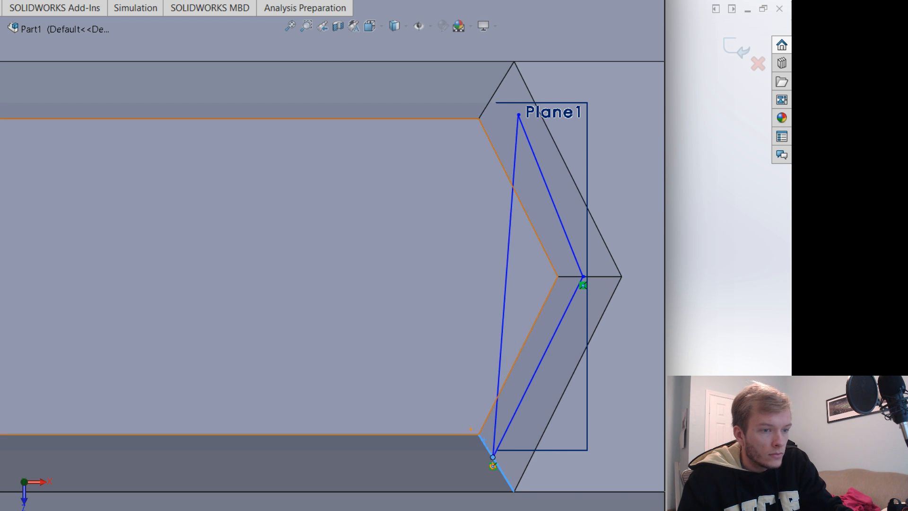
click(518, 115)
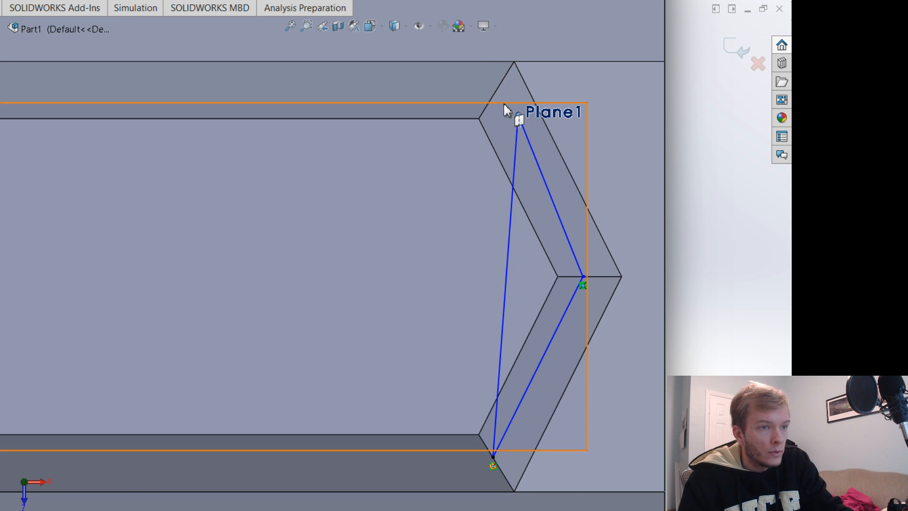
click(493, 97)
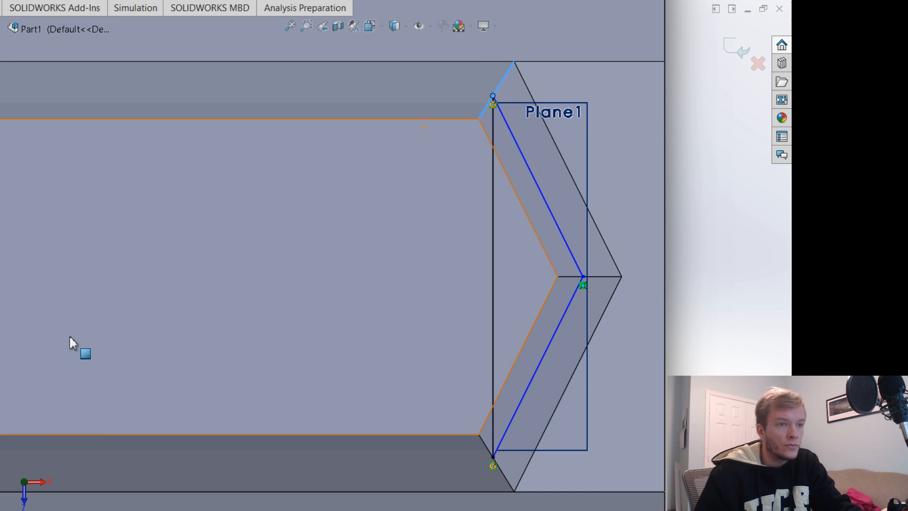
click(582, 276)
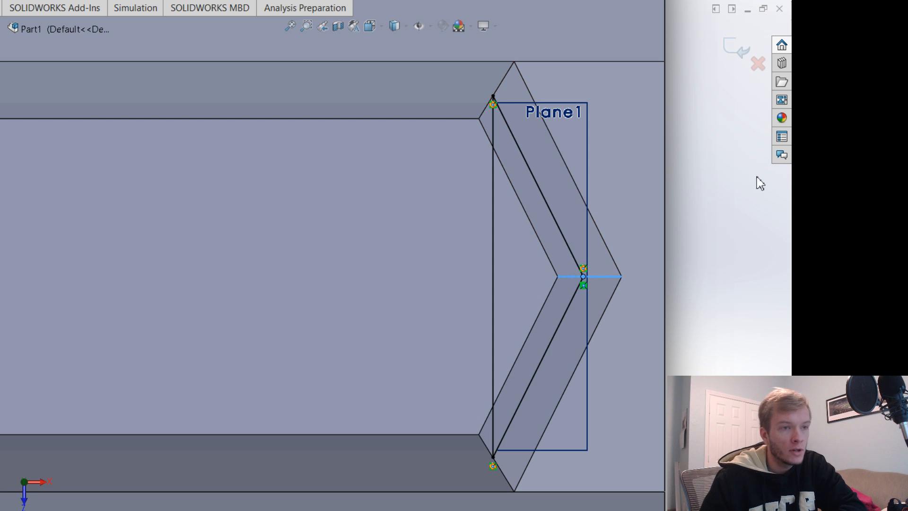
click(731, 49)
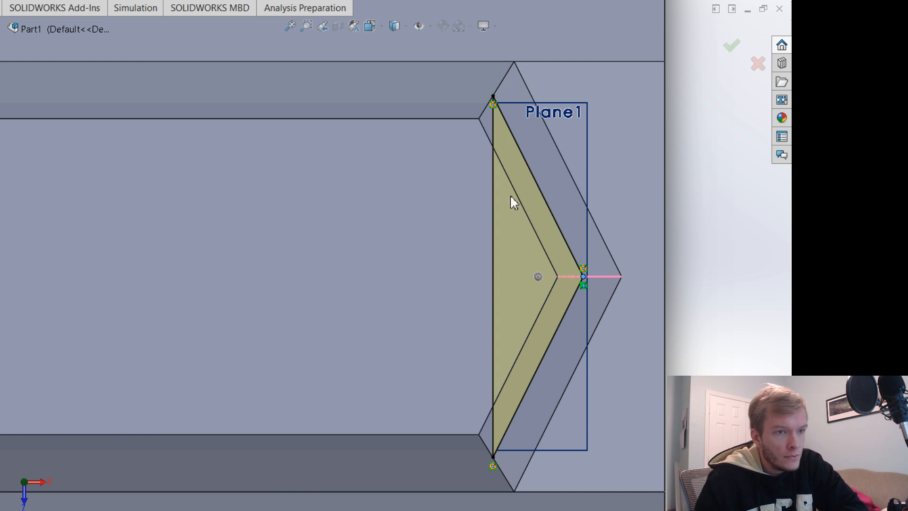
middle_drag(701, 318, 679, 156)
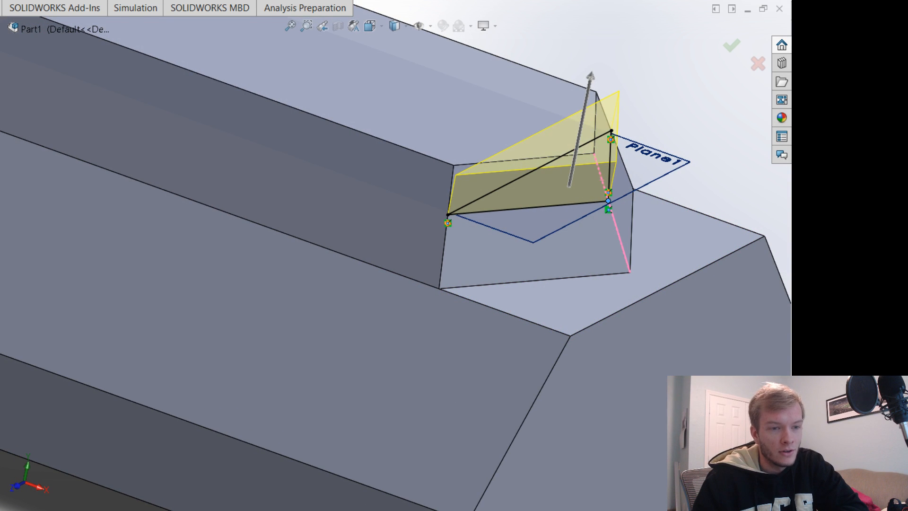
scroll(681, 331, up, 1)
middle_drag(681, 331, 662, 322)
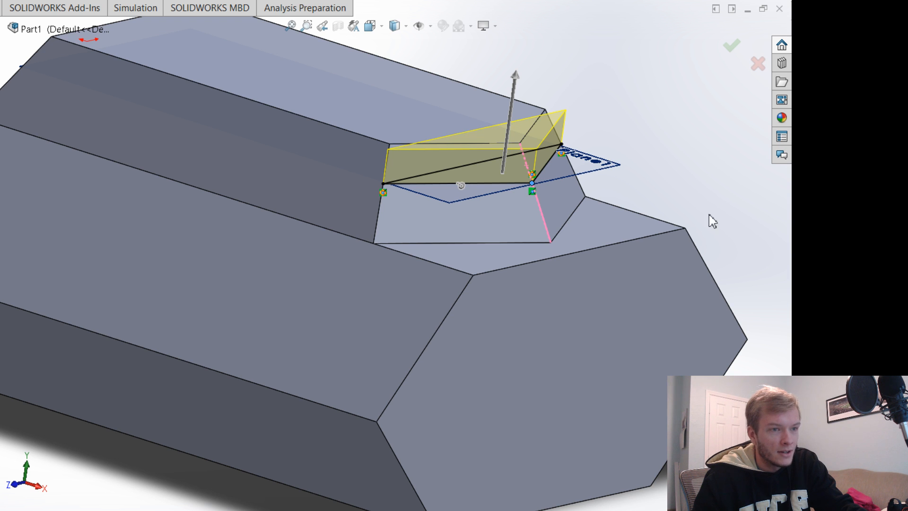
middle_drag(705, 204, 693, 158)
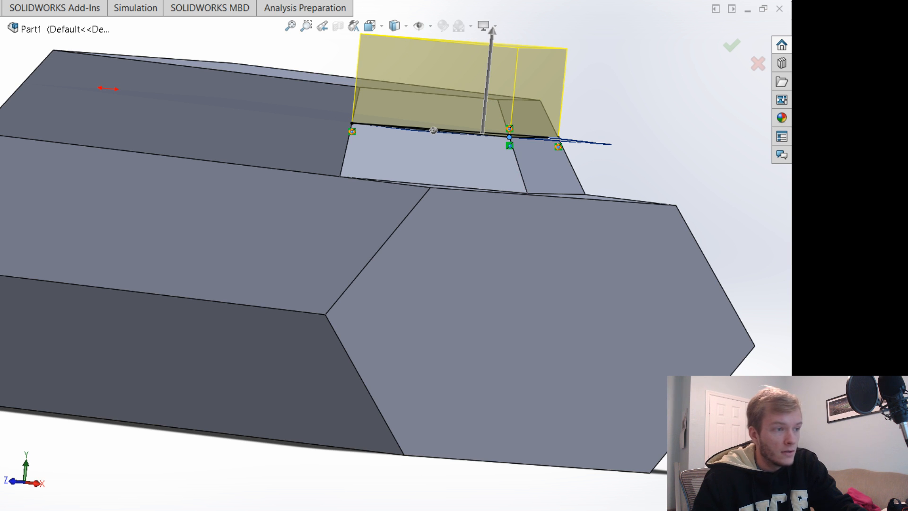
middle_drag(734, 183, 711, 232)
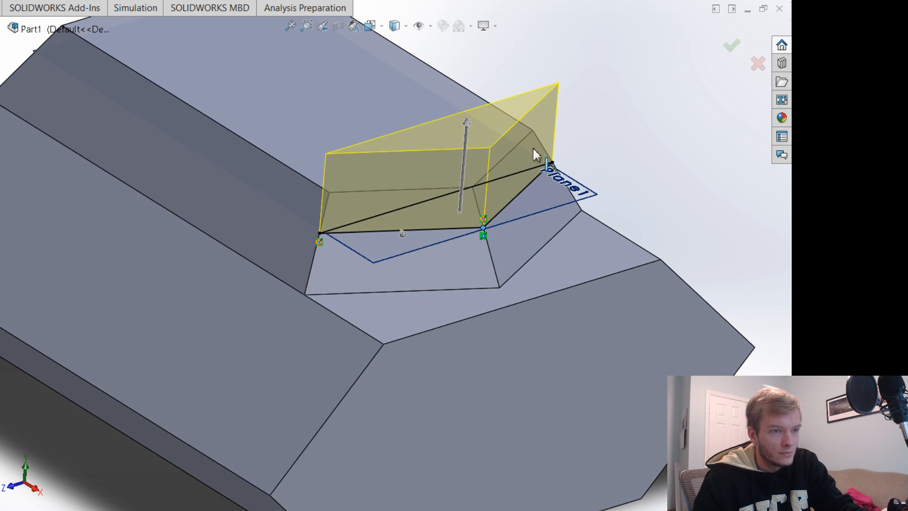
mouse_move(476, 148)
mouse_down()
mouse_move(440, 239)
mouse_move(438, 231)
mouse_up()
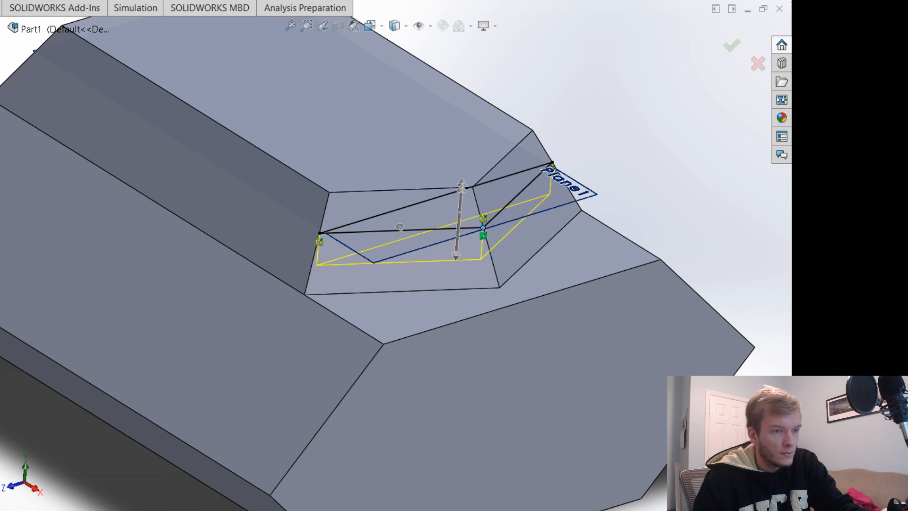
middle_drag(723, 225, 726, 187)
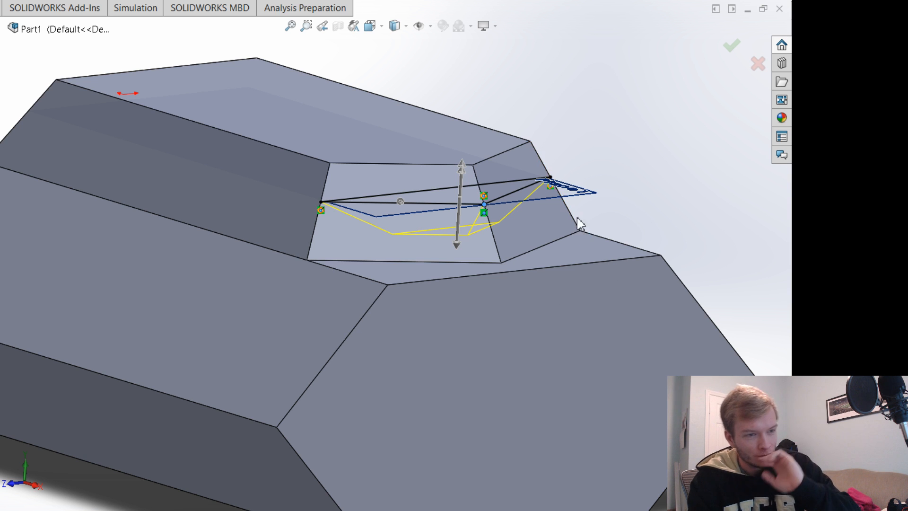
click(757, 65)
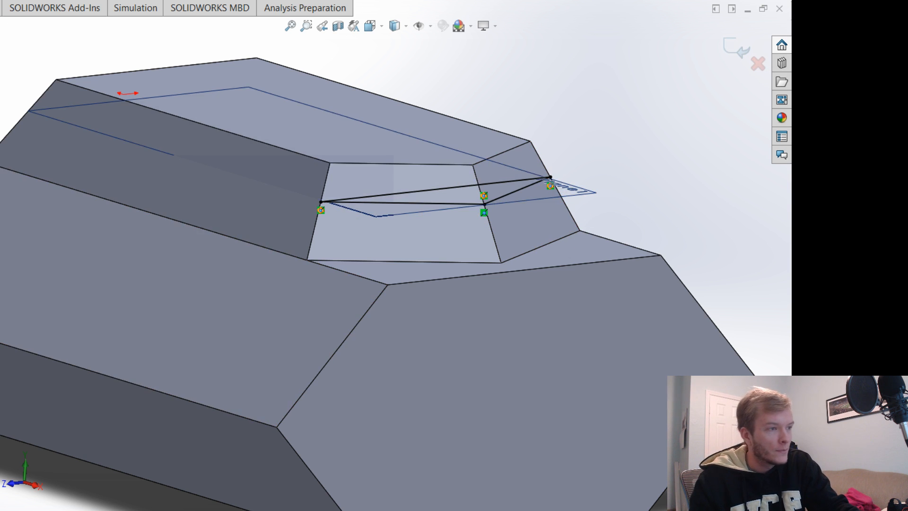
Discard the triangle sketch and remove Plane1 from the model.
click(729, 62)
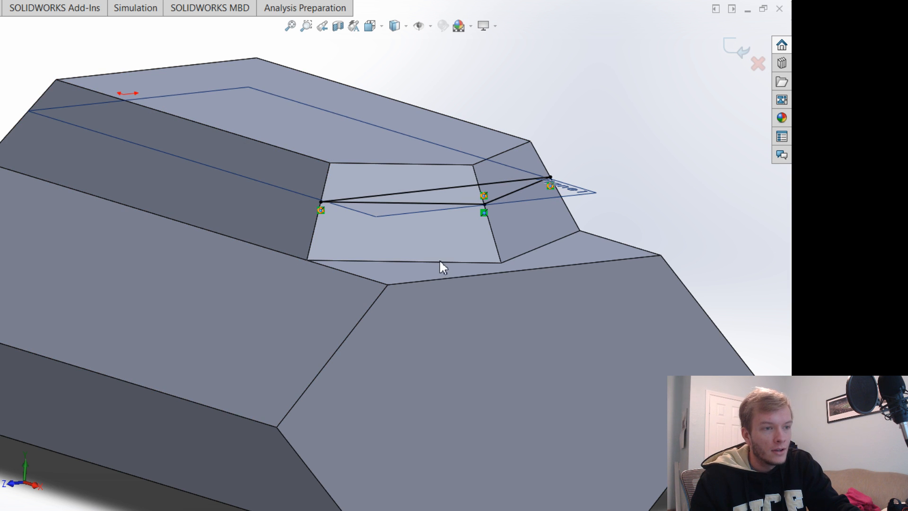
key(ctrl+z)
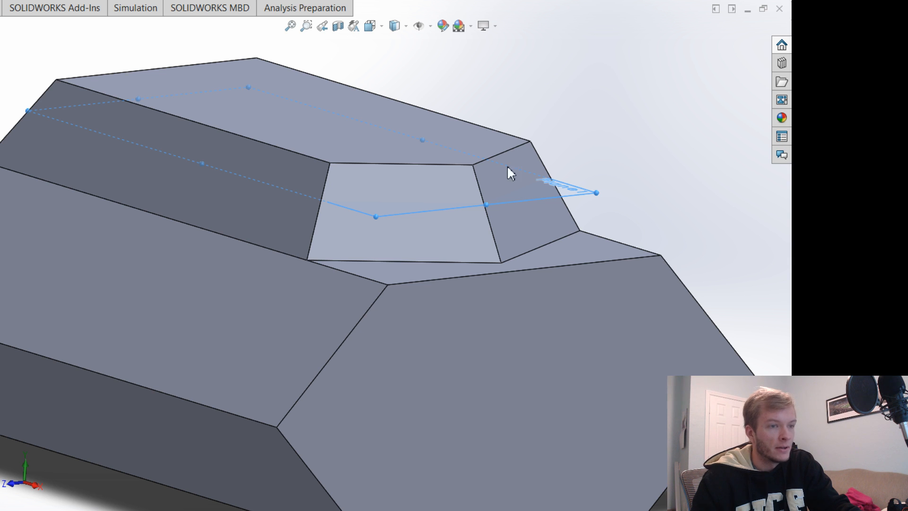
key(Escape)
Sketch a triangle about 164 mm wide on the block's end face, its upper corners on the tapered body's side edges and tip on the central edge.
click(540, 412)
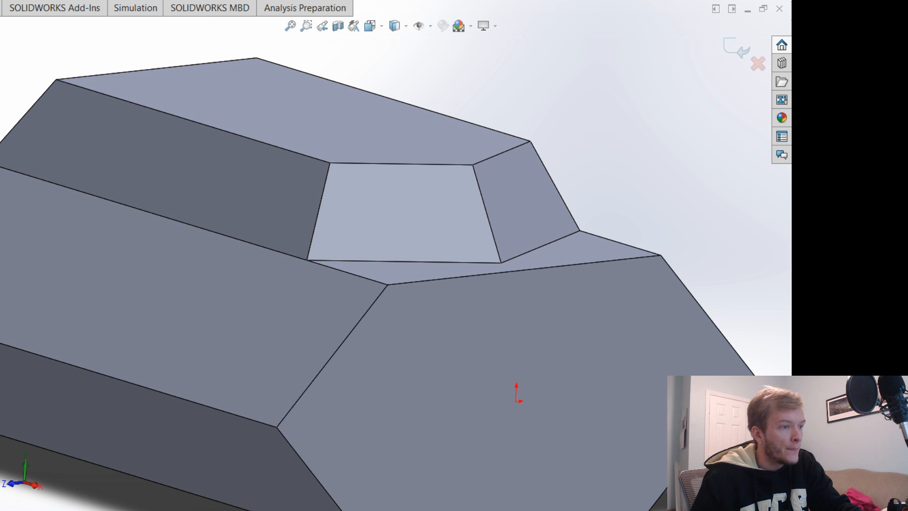
key(ctrl+8)
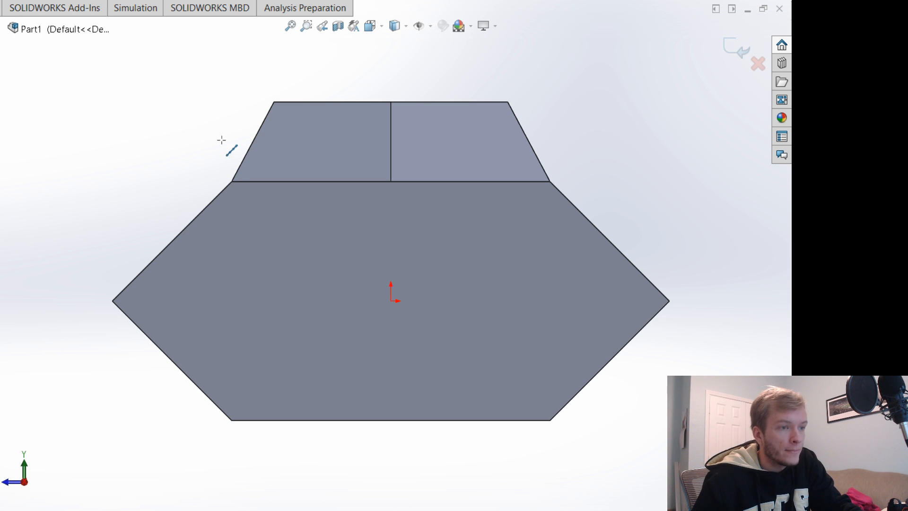
click(260, 127)
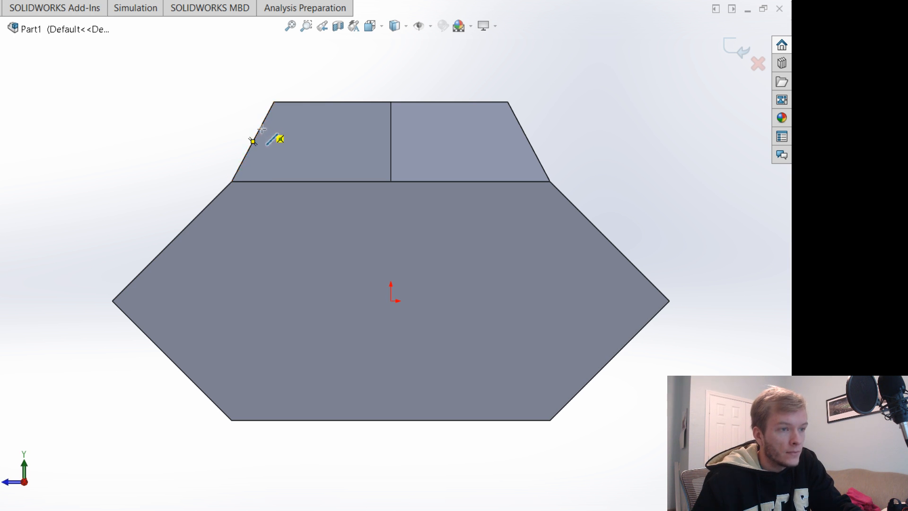
click(521, 128)
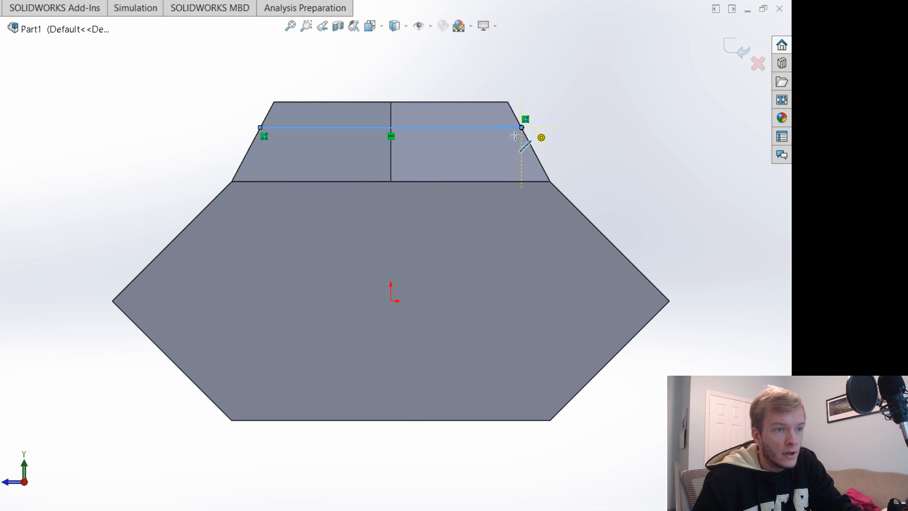
click(391, 164)
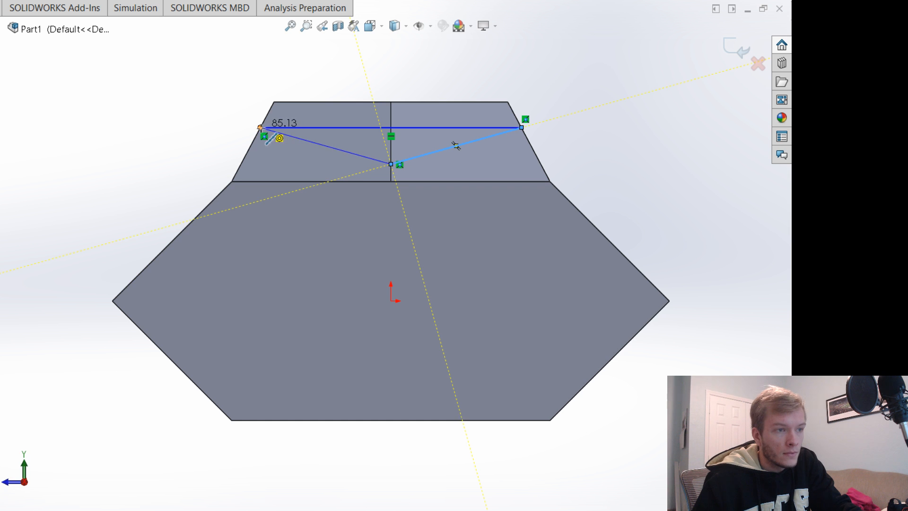
click(261, 127)
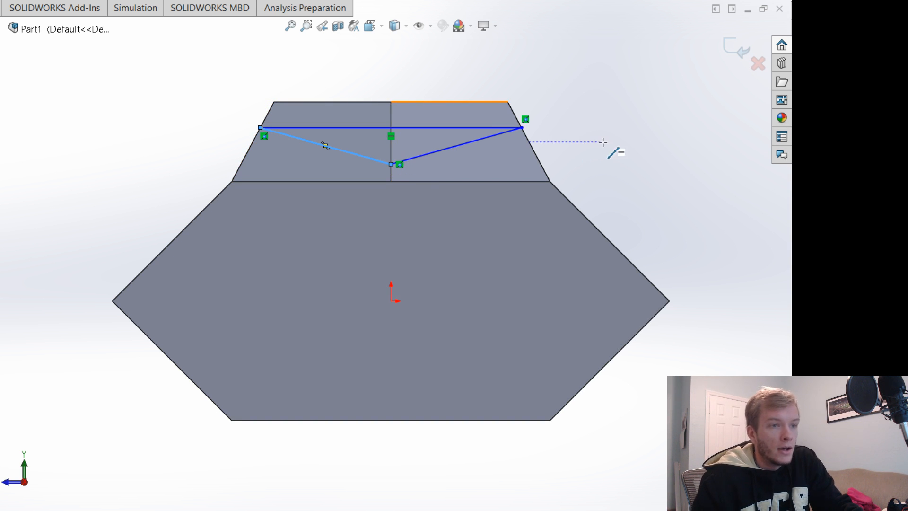
key(Escape)
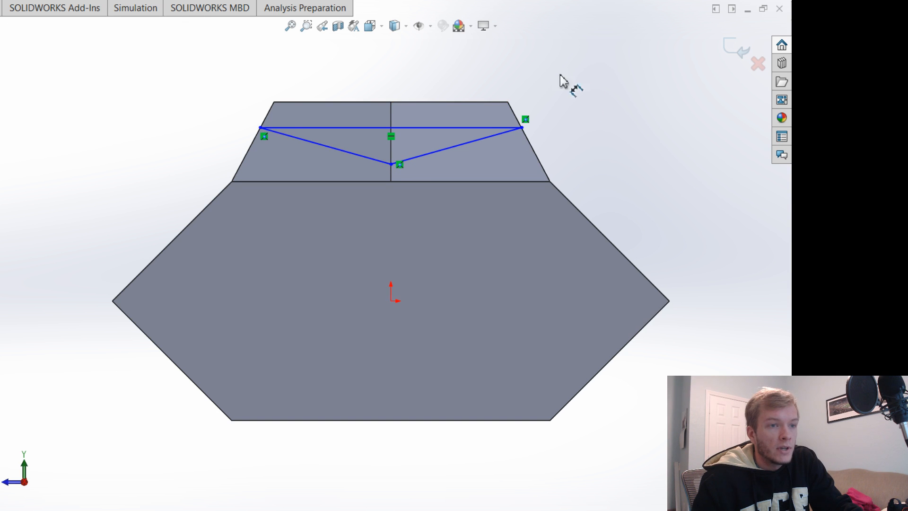
Dimension the triangle's horizontal line 20 mm below the tapered body's top edge.
click(337, 127)
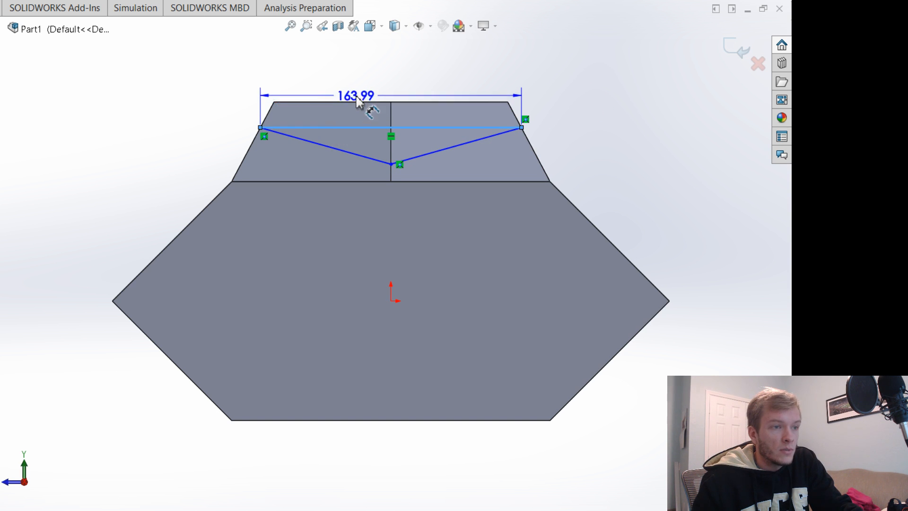
click(356, 101)
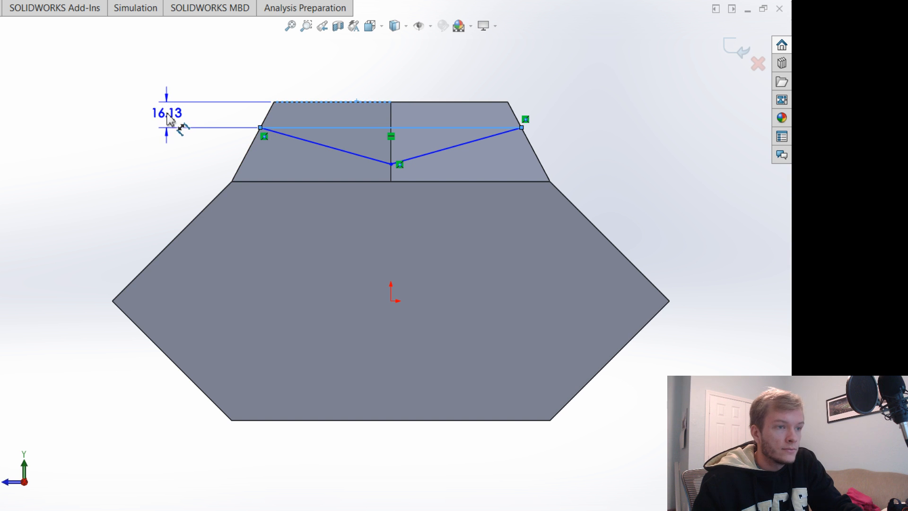
click(168, 115)
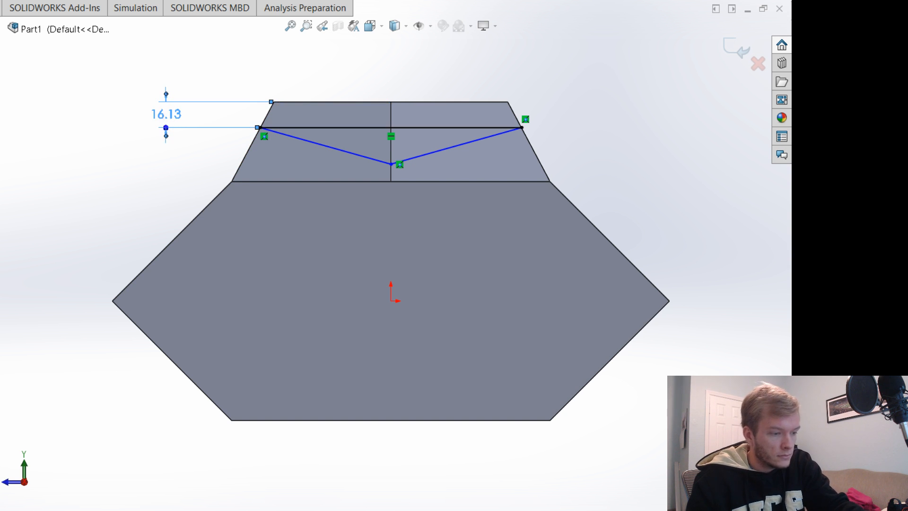
text(10)
key(Return)
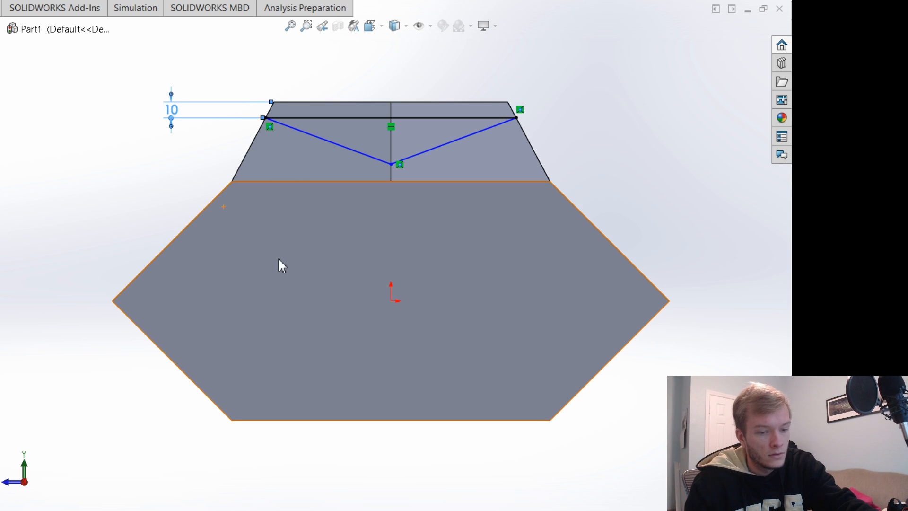
text(20)
key(Return)
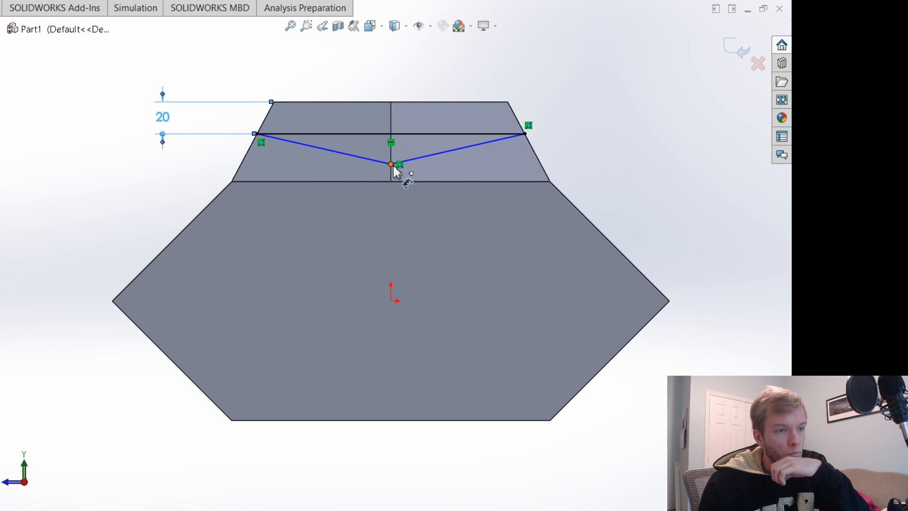
Dimension the triangle's lower tip 10 mm above the base of the tapered body.
click(393, 182)
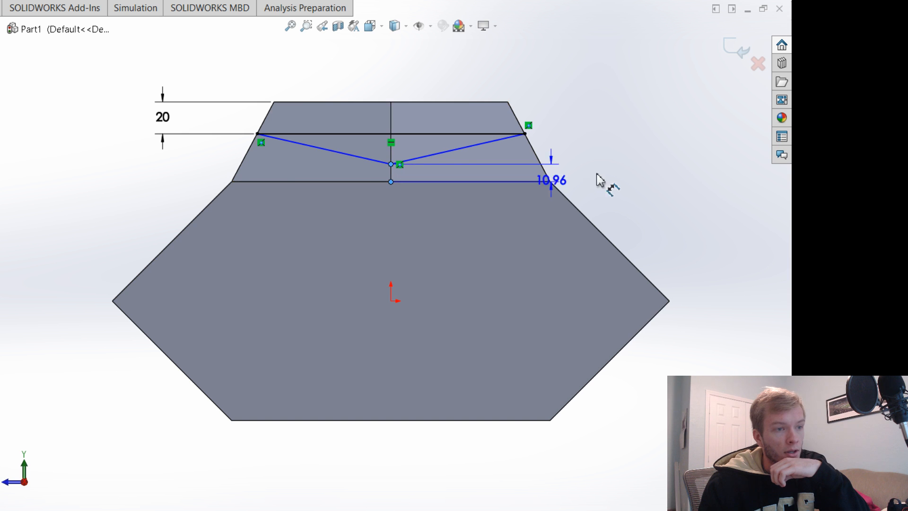
click(603, 177)
key(Escape)
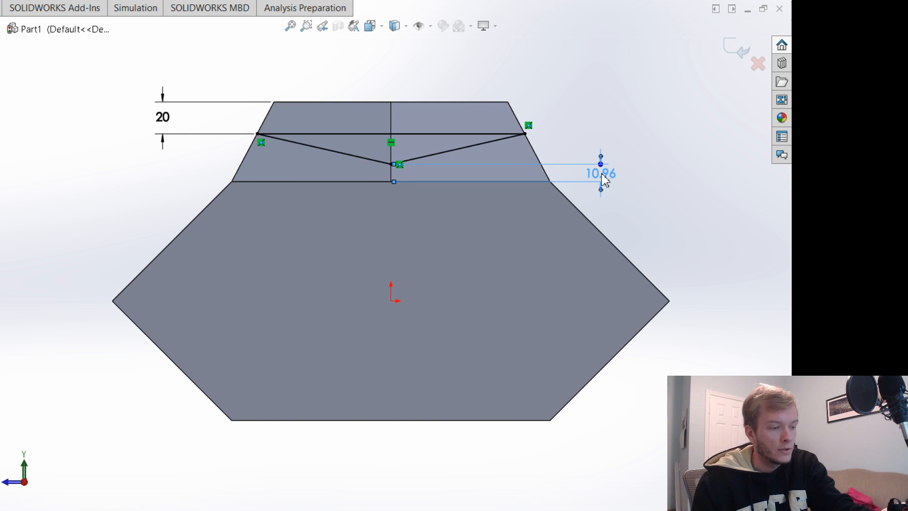
text(10)
key(Return)
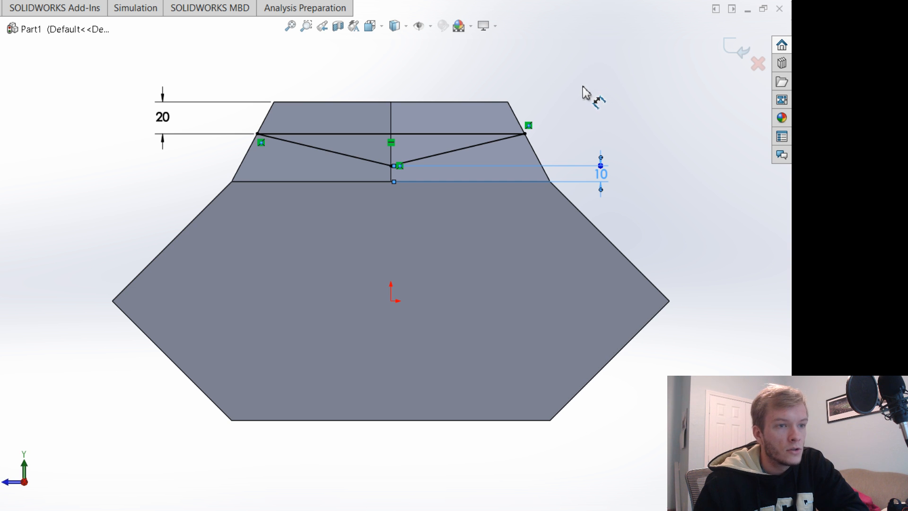
Cut the triangular profile from the block's end face into the pointed end, reaching the sloping edge where the point meets the body's long side.
drag(583, 95, 617, 130)
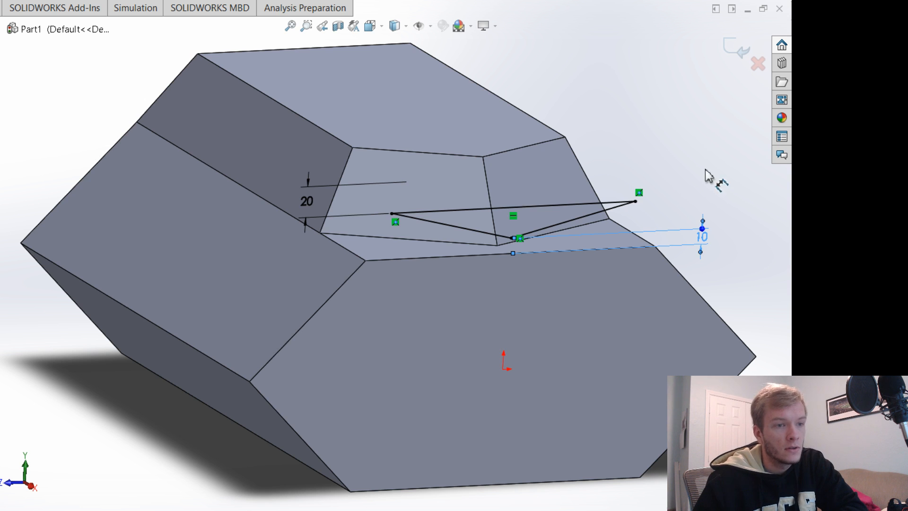
drag(709, 176, 743, 162)
middle_drag(743, 162, 675, 160)
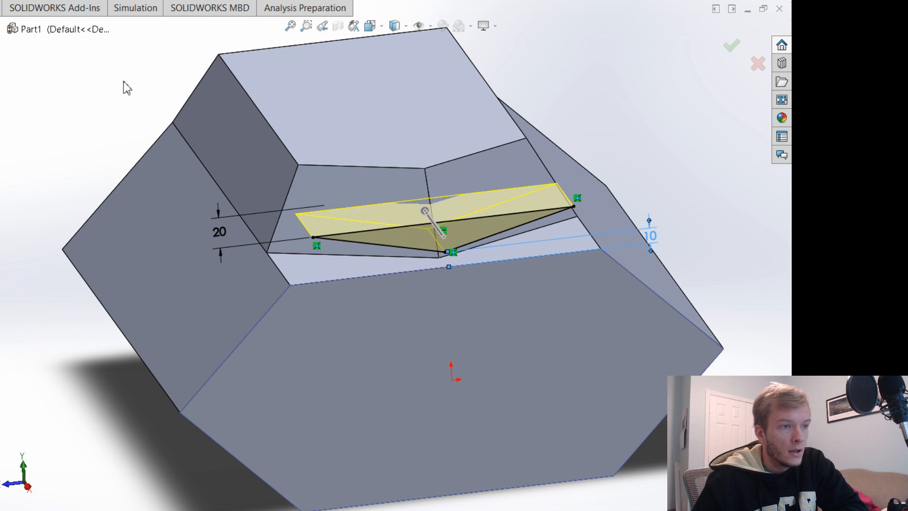
mouse_move(121, 85)
middle_down()
mouse_move(105, 83)
mouse_move(158, 85)
mouse_move(184, 159)
middle_up()
drag(602, 252, 573, 257)
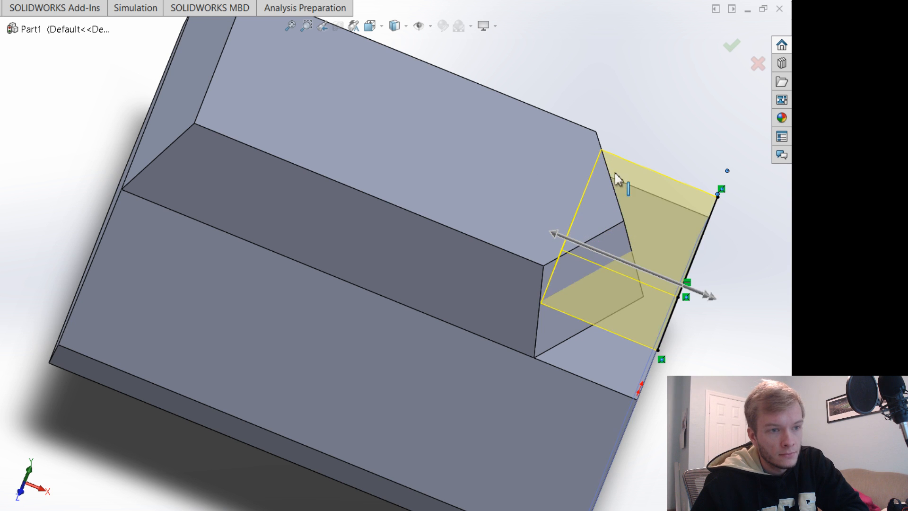
middle_drag(646, 133, 573, 197)
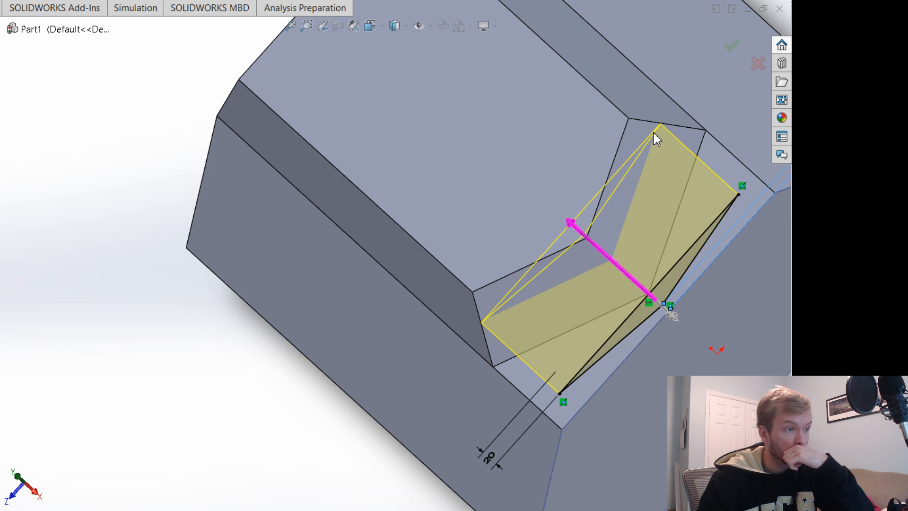
click(628, 119)
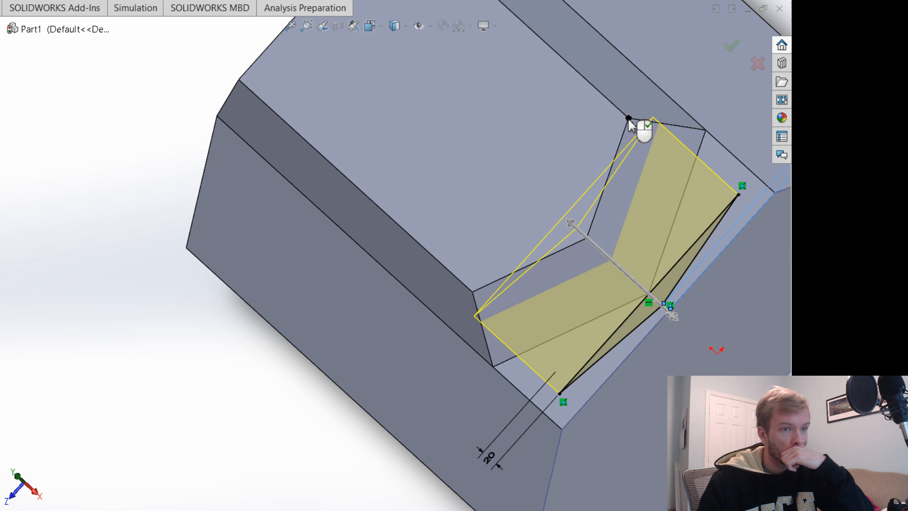
click(667, 125)
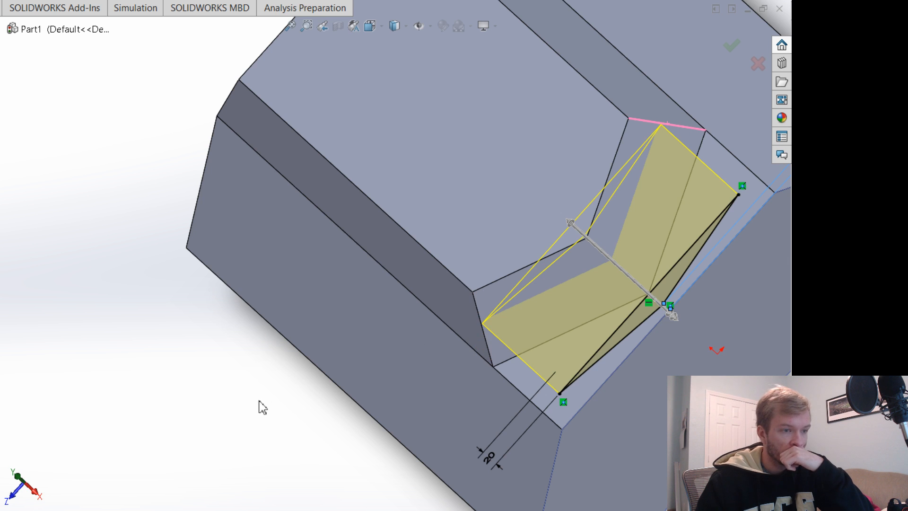
middle_drag(277, 405, 296, 373)
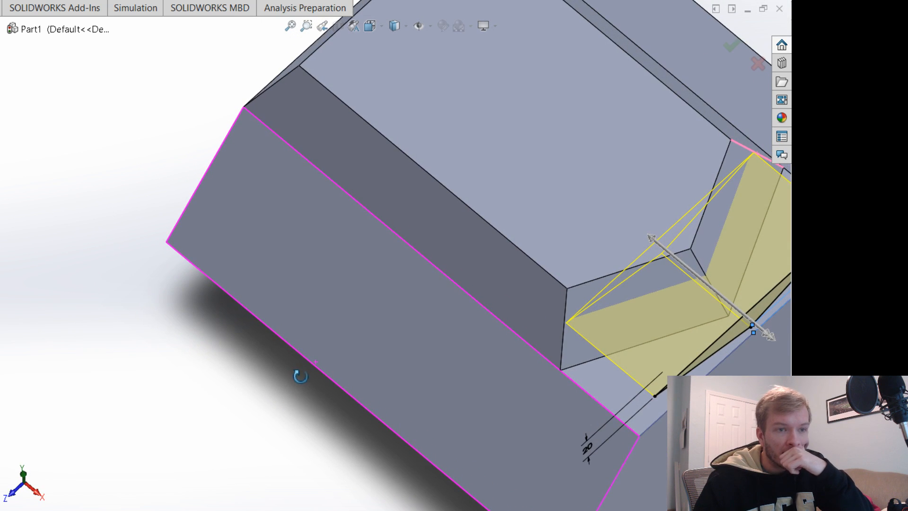
click(732, 47)
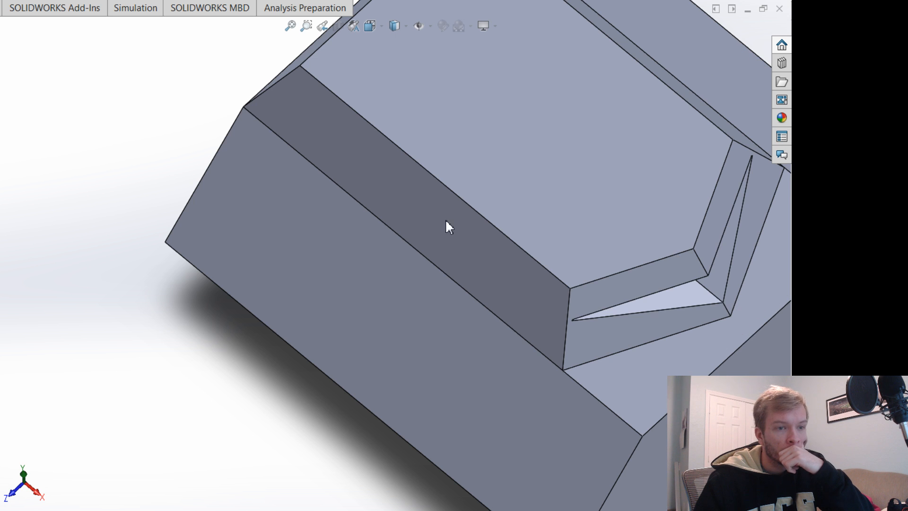
key(f)
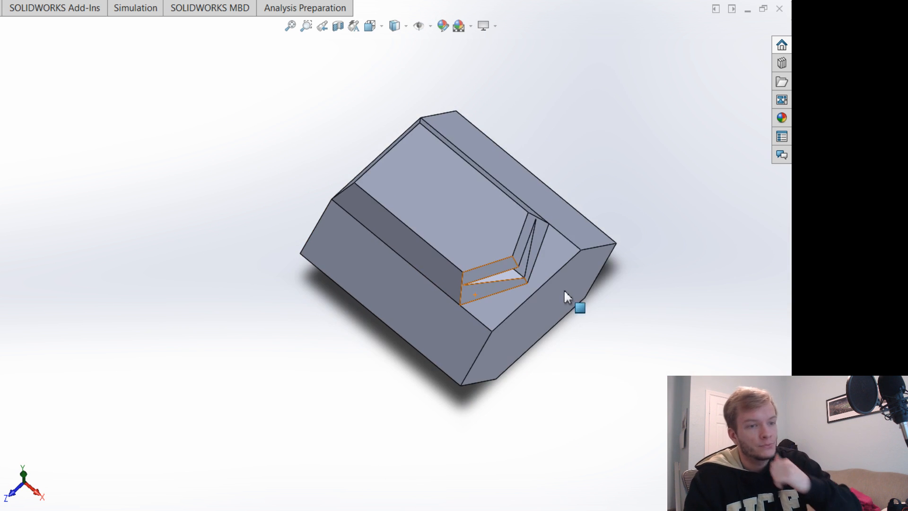
middle_drag(604, 377, 632, 278)
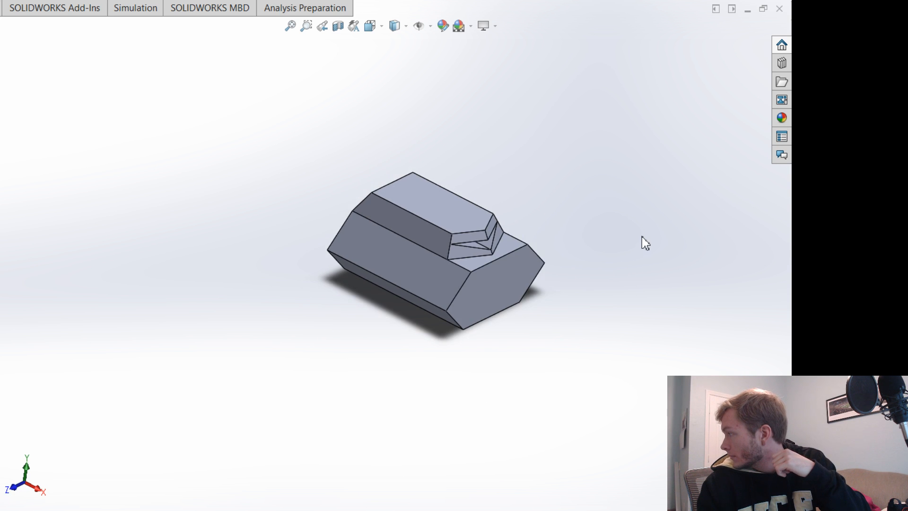
scroll(640, 236, down, 4)
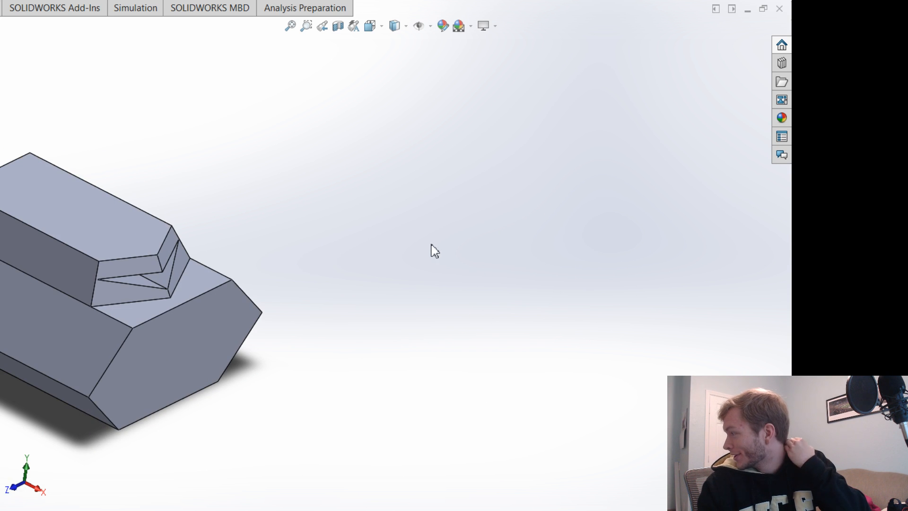
scroll(371, 226, up, 2)
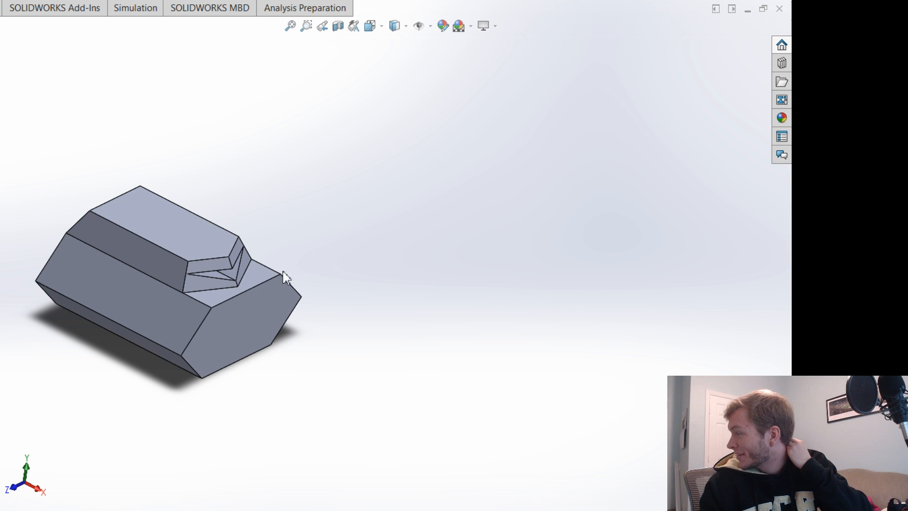
click(101, 294)
key(z)
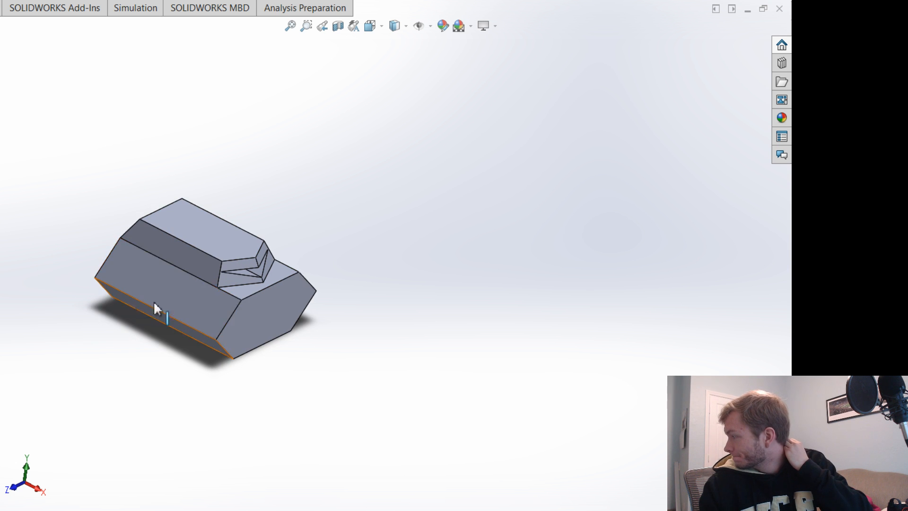
middle_drag(102, 334, 129, 287)
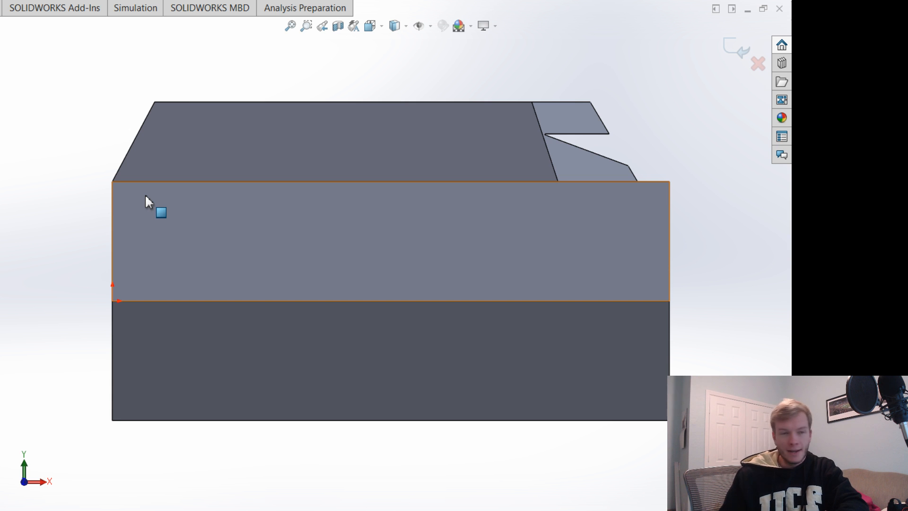
Sketch a horizontal line from the block's left edge and a line sloping from its end down to the block's middle edge.
click(171, 92)
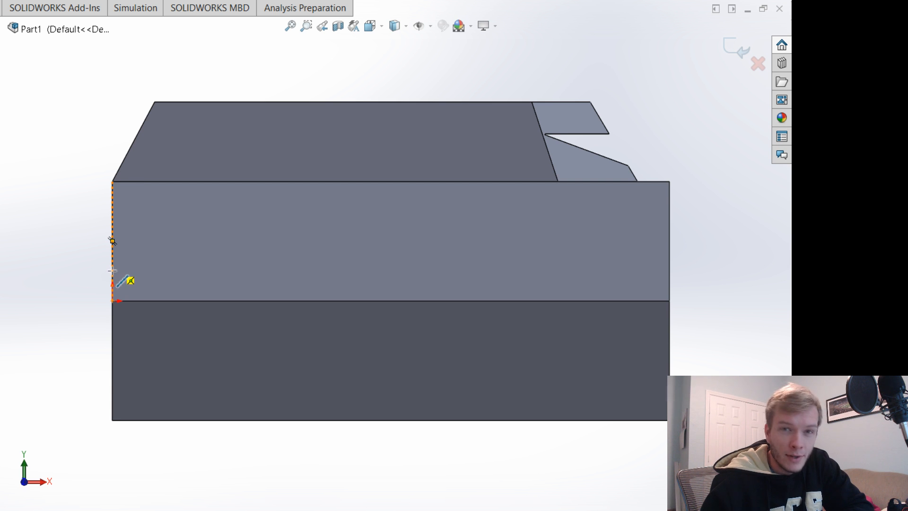
click(112, 266)
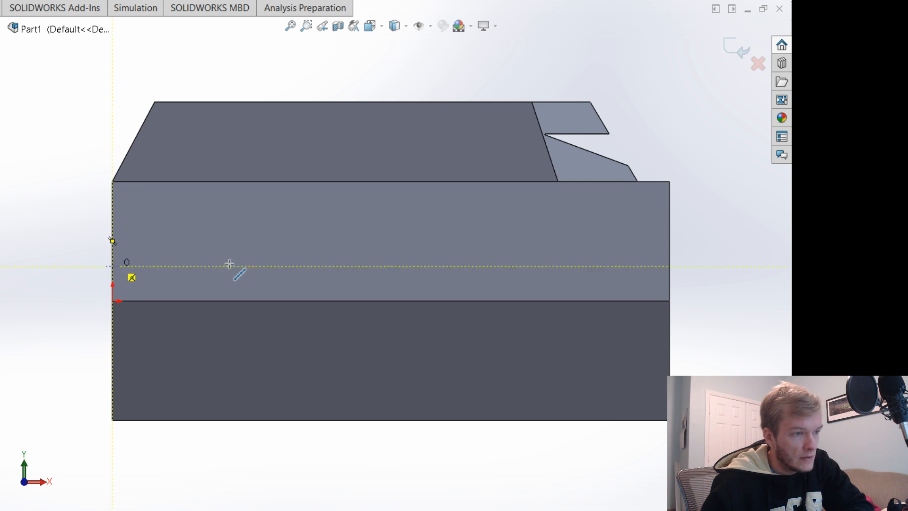
click(237, 266)
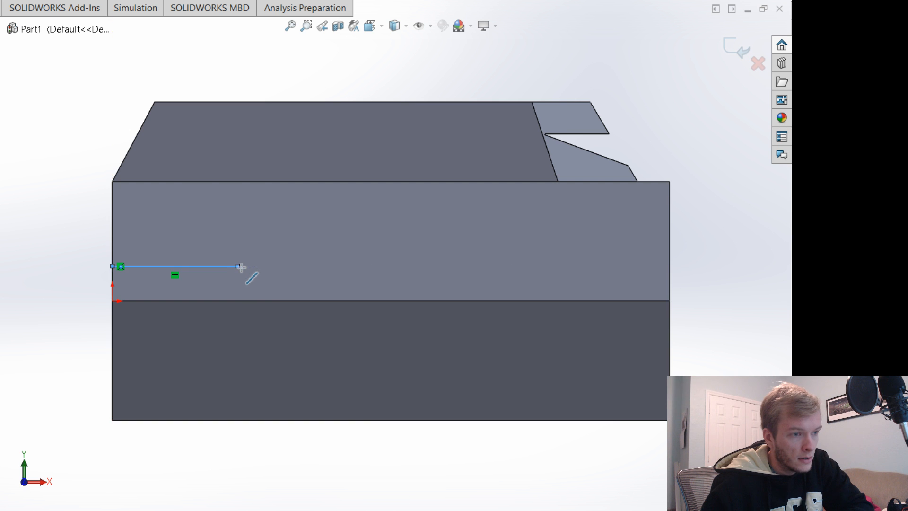
click(295, 301)
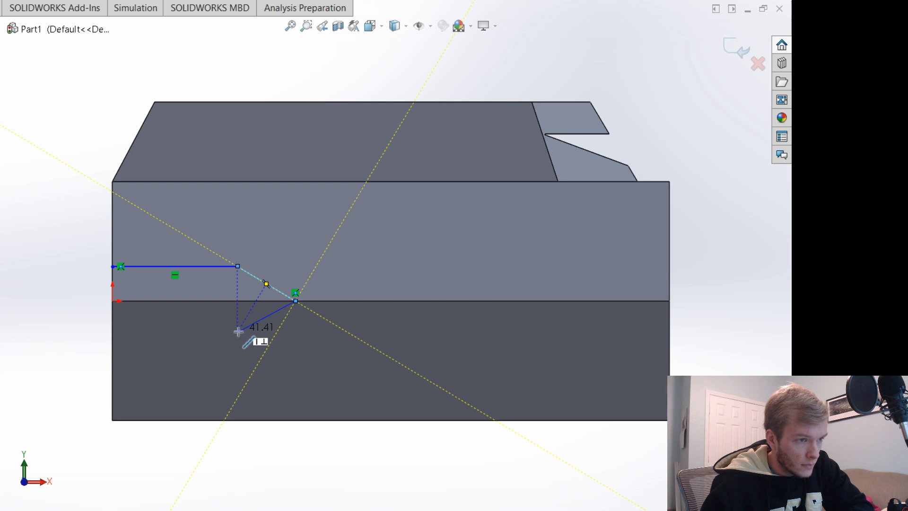
key(Escape)
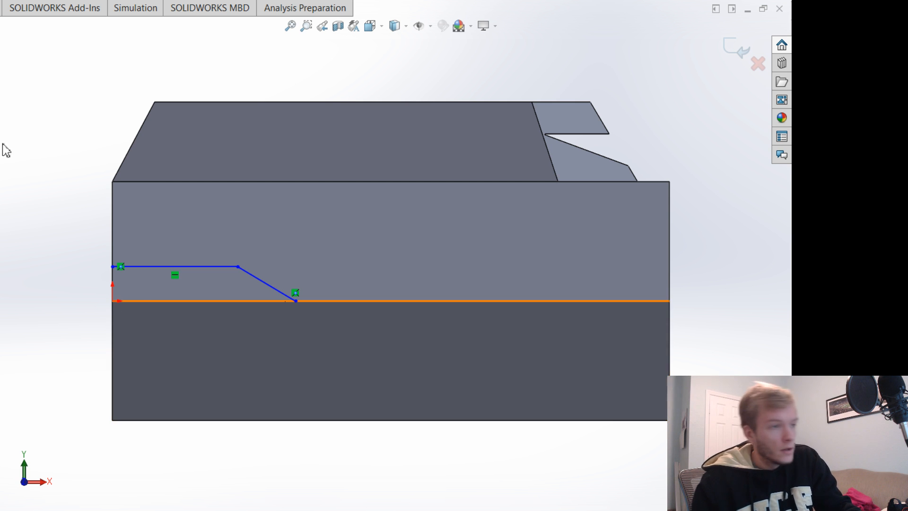
Extend the horizontal line's free end past the block's left edge and draw a vertical centerline upward from the line's midpoint.
mouse_move(112, 266)
mouse_down()
mouse_move(99, 267)
mouse_move(112, 264)
mouse_up()
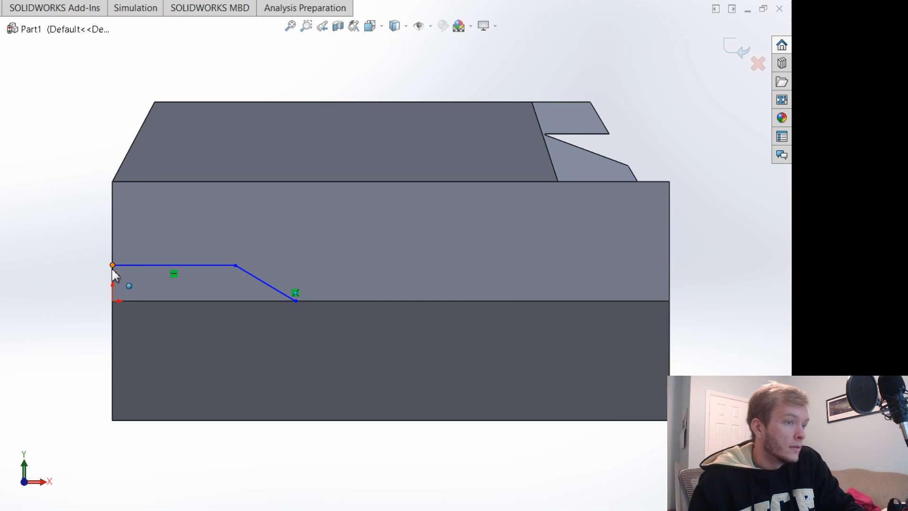
drag(112, 265, 73, 263)
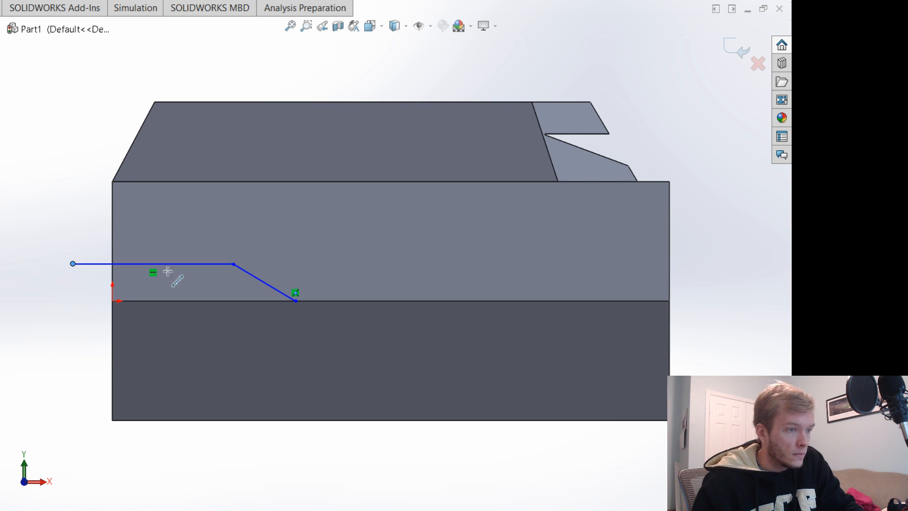
drag(152, 263, 152, 196)
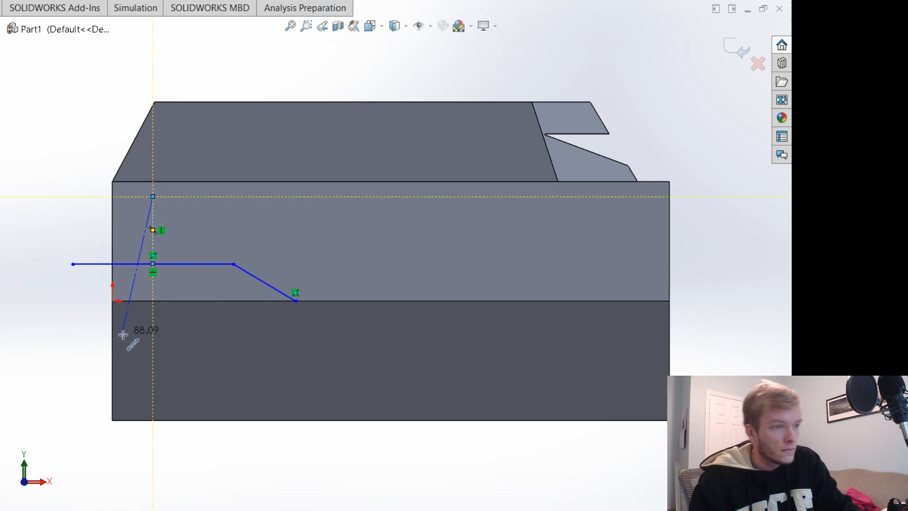
key(Escape)
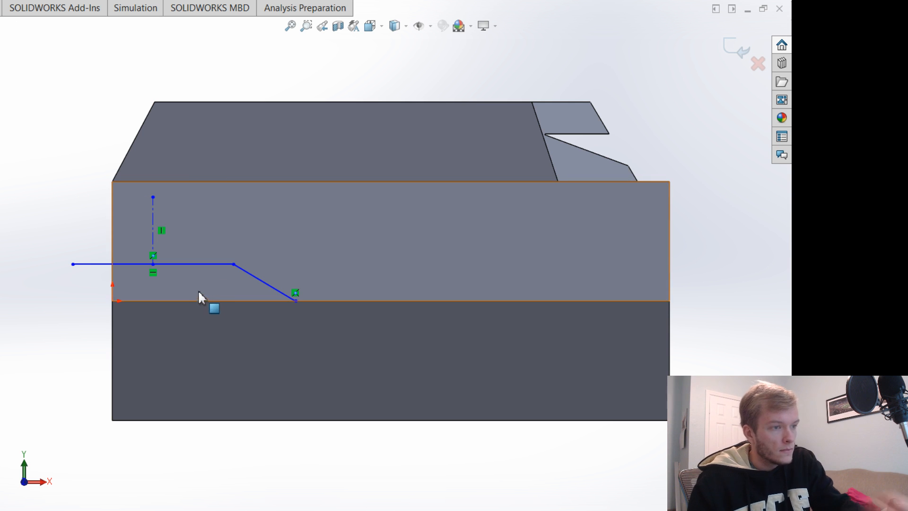
Replace the horizontal line with a shorter one from the sloping line's upper end to the centerline's lower end.
click(84, 267)
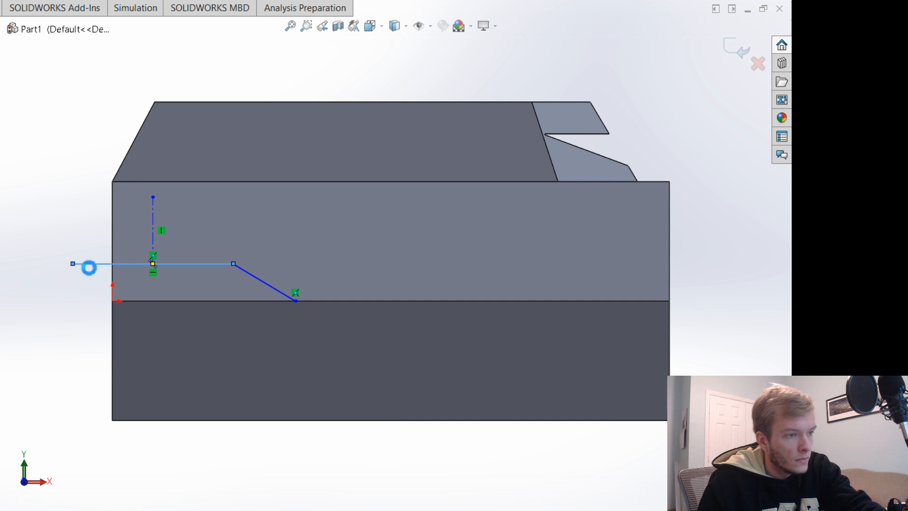
key(Delete)
key(l)
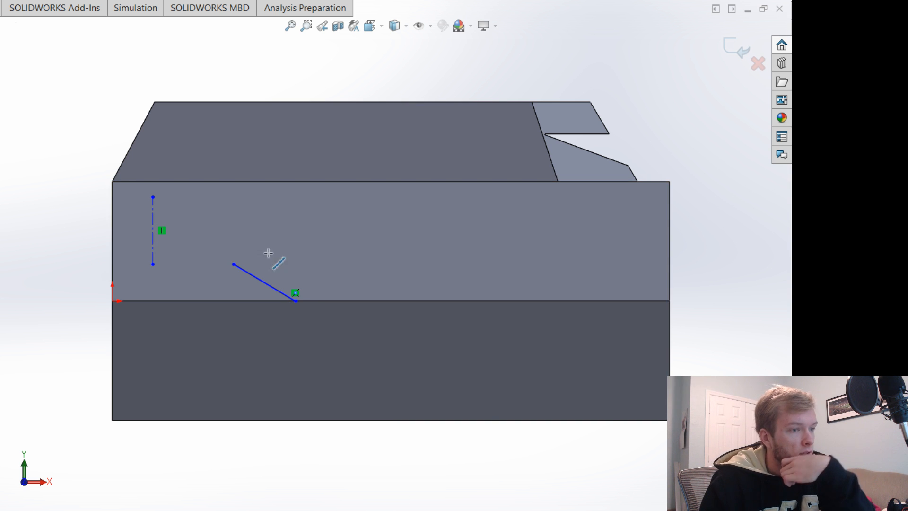
click(233, 264)
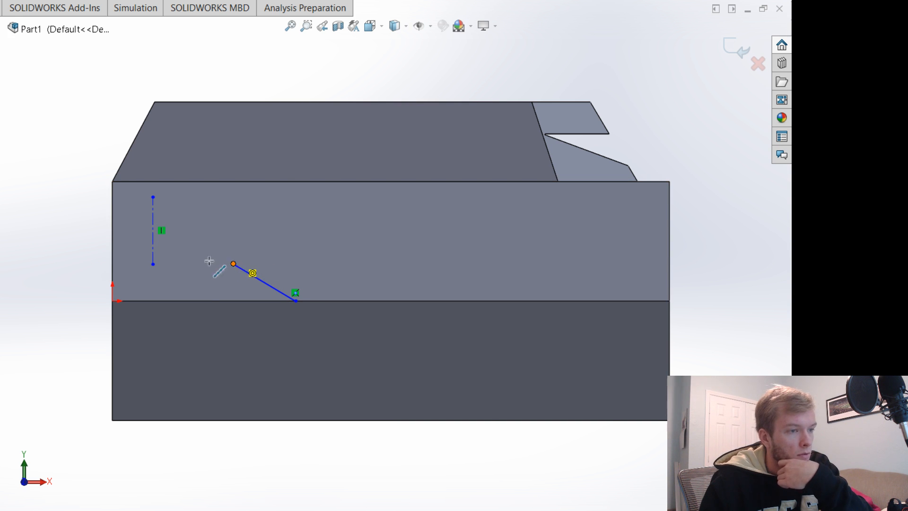
click(153, 263)
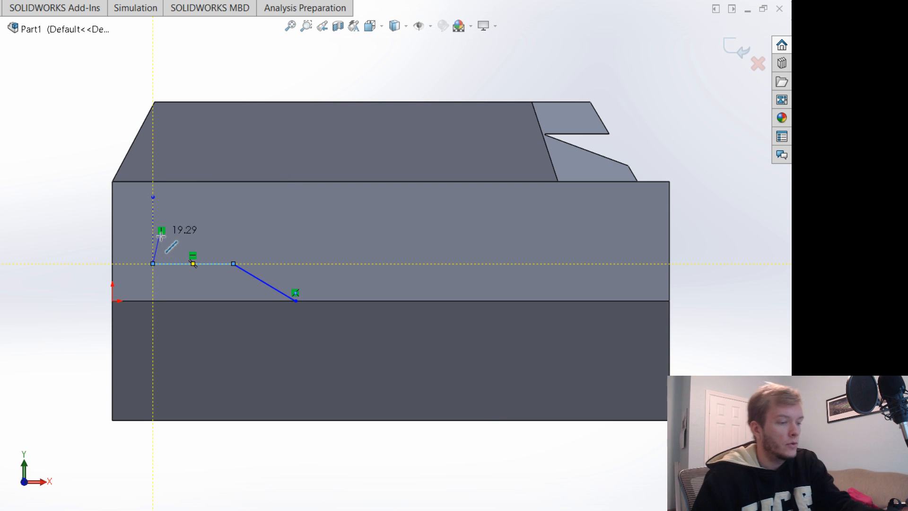
key(Escape)
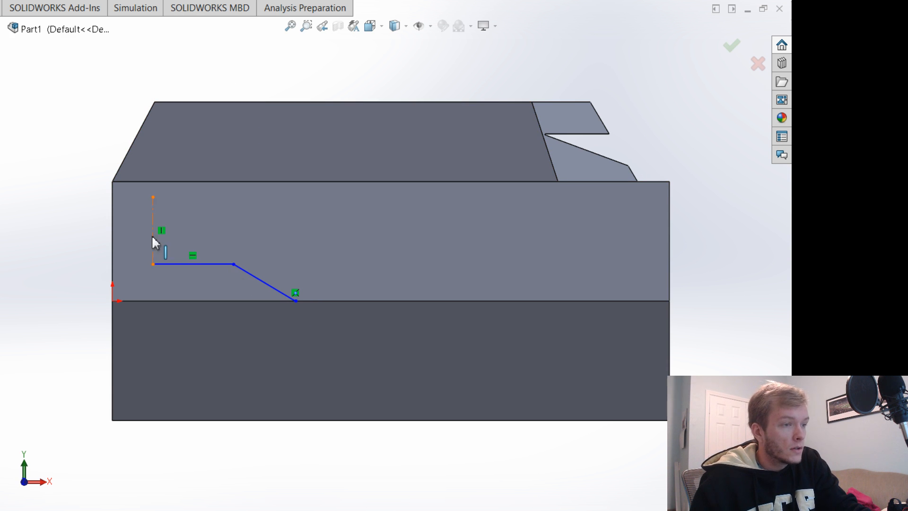
Mirror the short horizontal line and the sloping line about the vertical centerline.
click(219, 264)
click(274, 292)
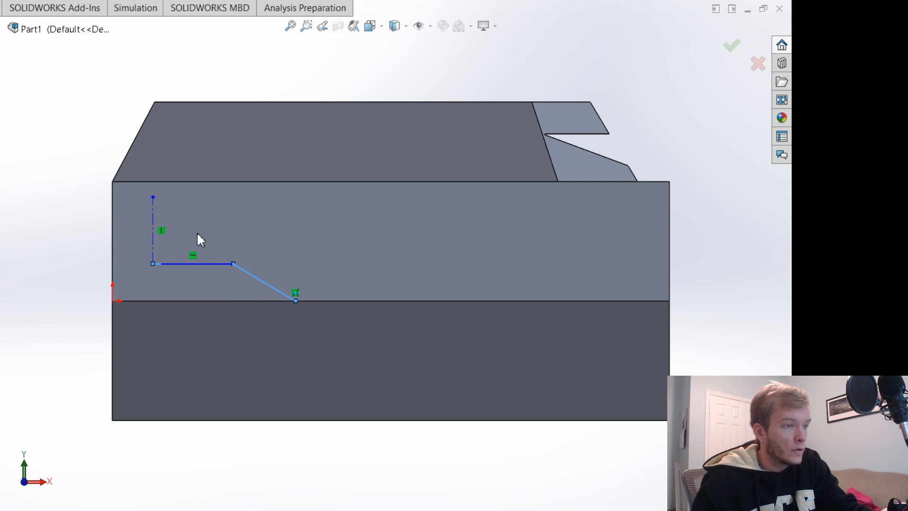
click(153, 238)
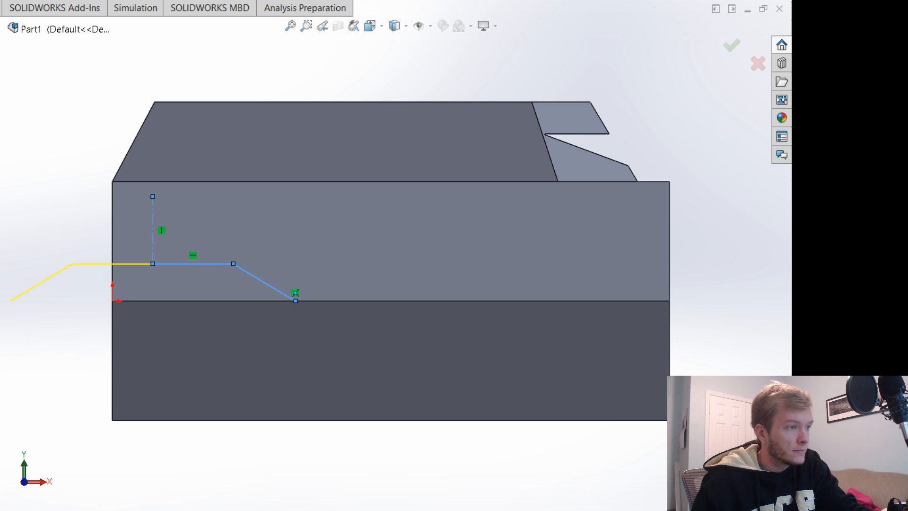
key(Return)
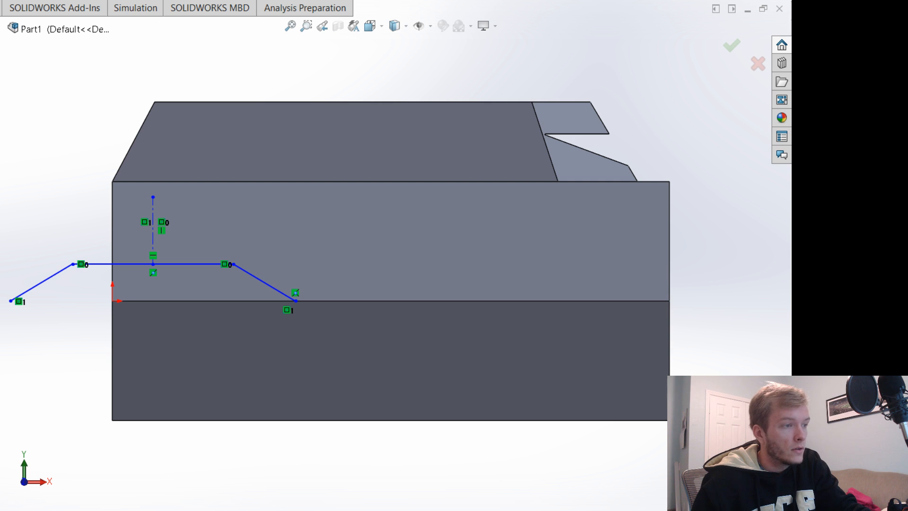
Mirror the horizontal line and both sloping lines about the block's middle edge to close an elongated hexagon.
click(40, 285)
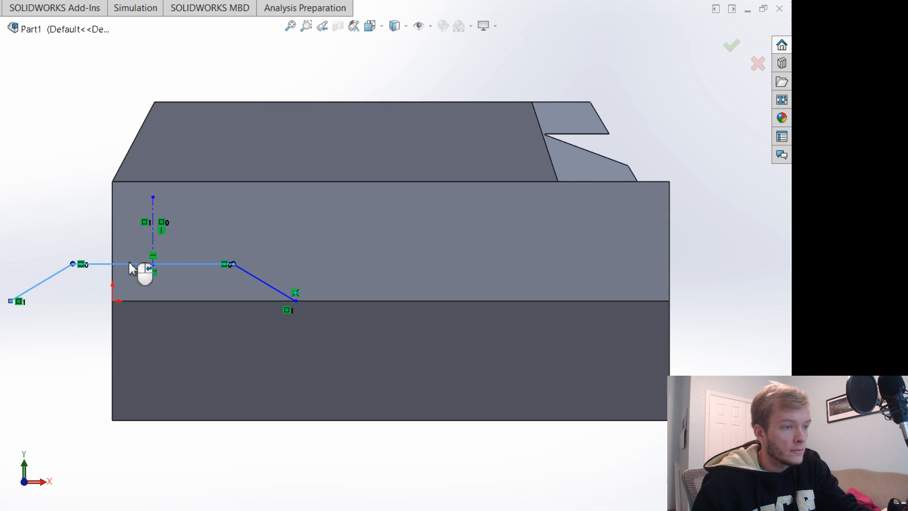
click(128, 261)
click(271, 286)
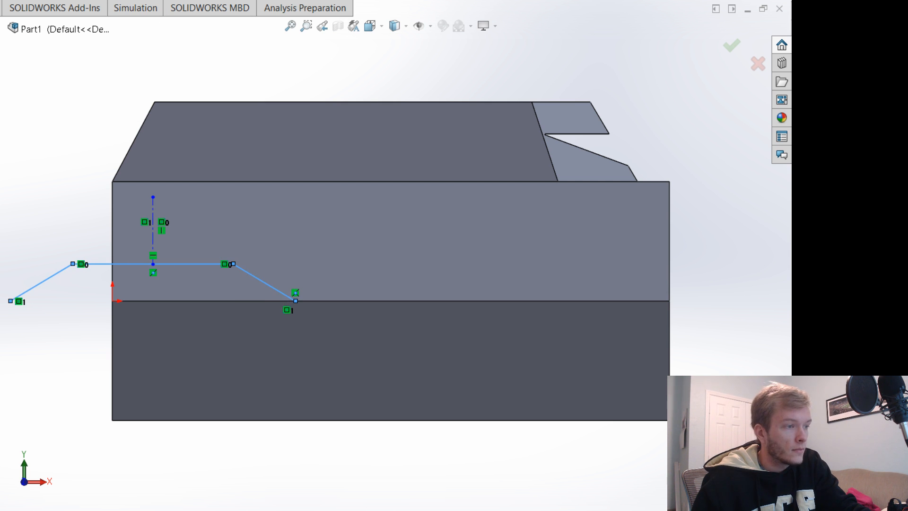
click(180, 299)
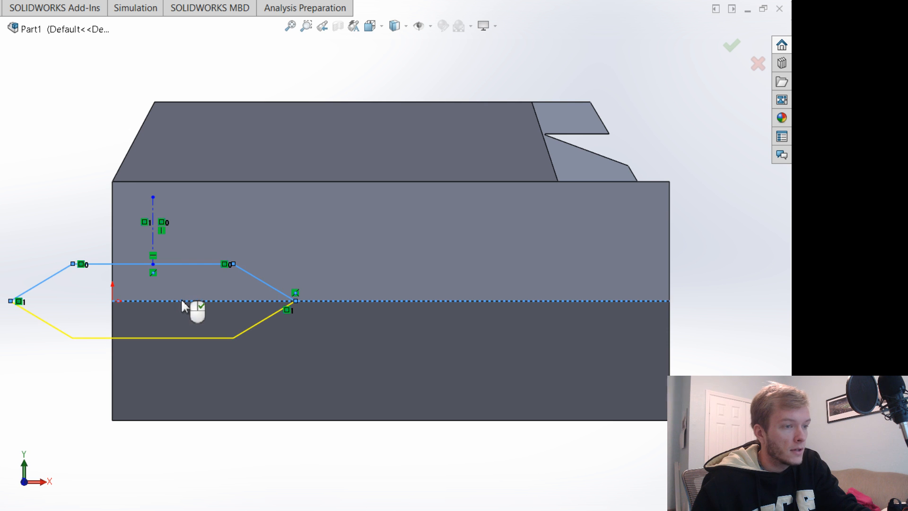
key(Return)
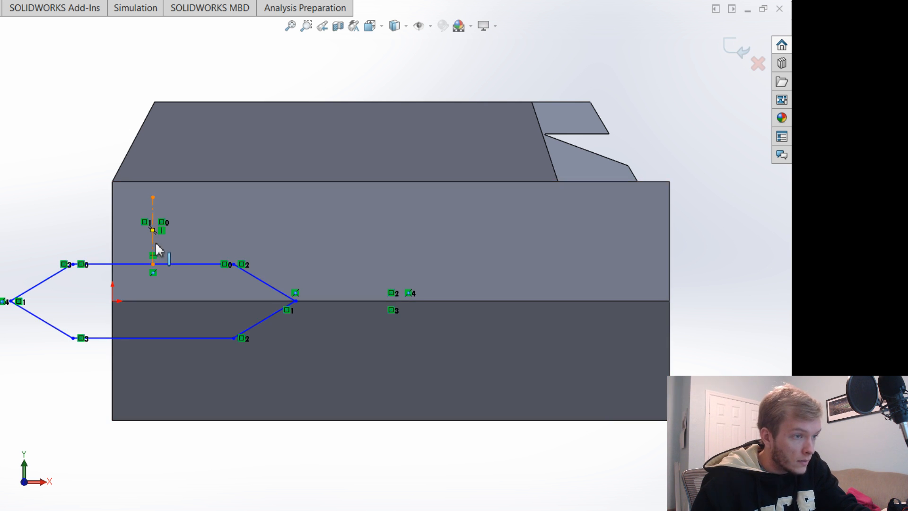
Reshape the hexagon by moving its centerline and corners until its left tip extends only slightly beyond the block's left edge.
mouse_move(154, 242)
mouse_down()
mouse_move(183, 240)
mouse_move(150, 240)
mouse_up()
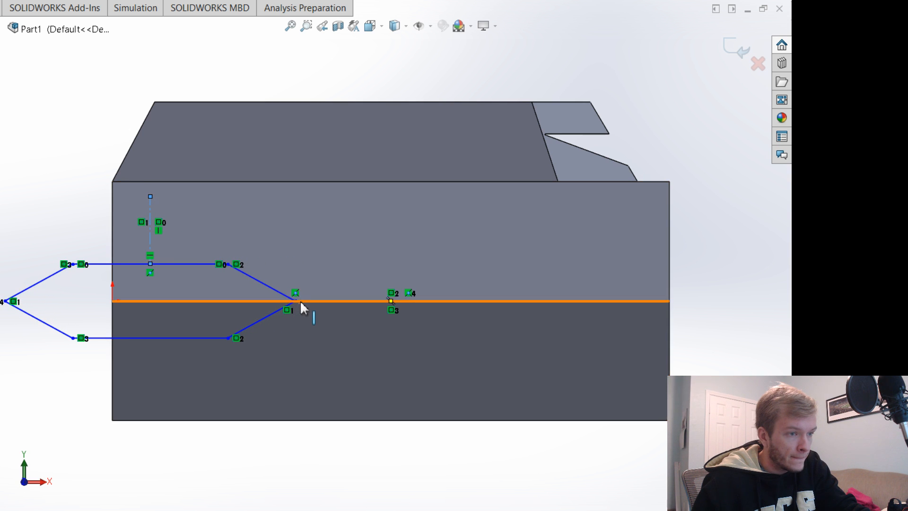
drag(295, 301, 324, 301)
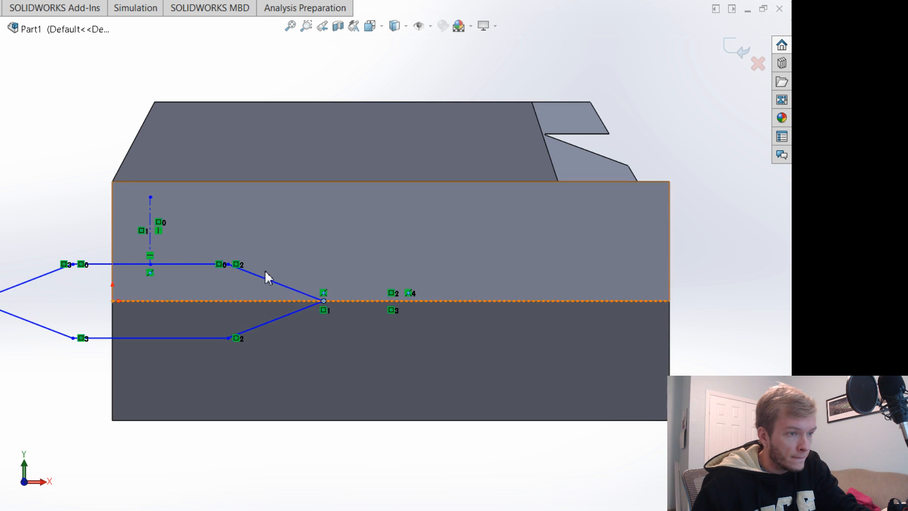
drag(234, 267, 259, 265)
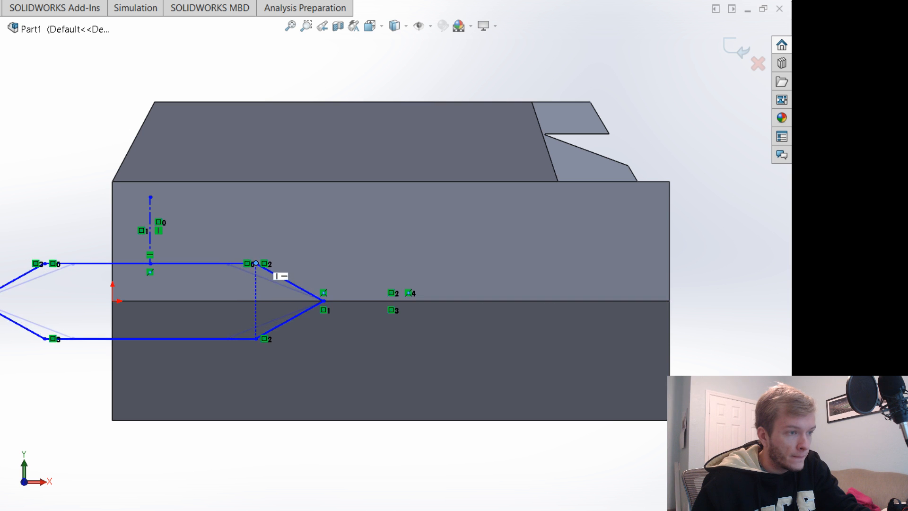
drag(149, 263, 197, 267)
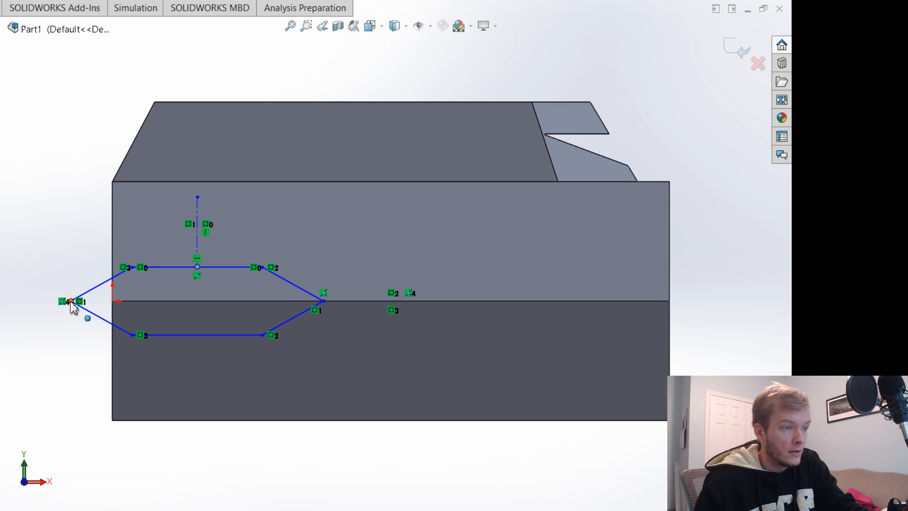
drag(82, 305, 91, 306)
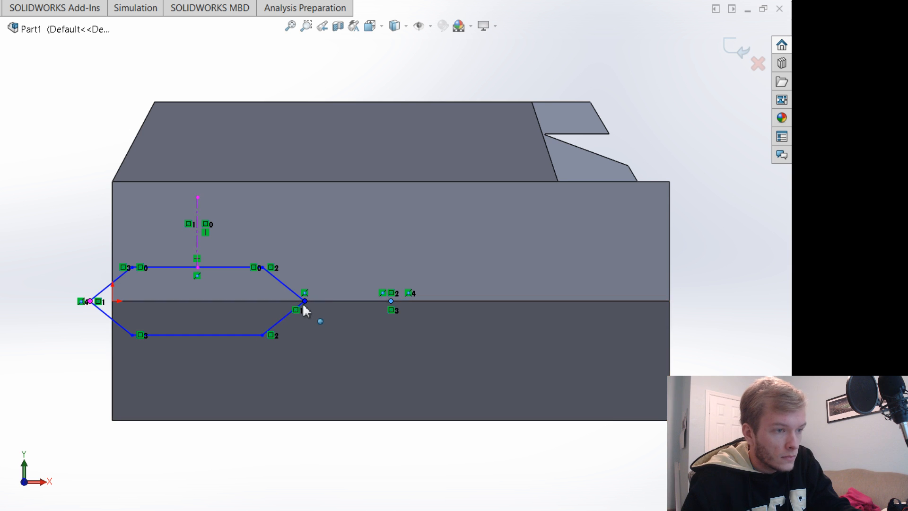
Attach the hexagon's right tip to the point at the midpoint of the block's middle edge.
click(392, 301)
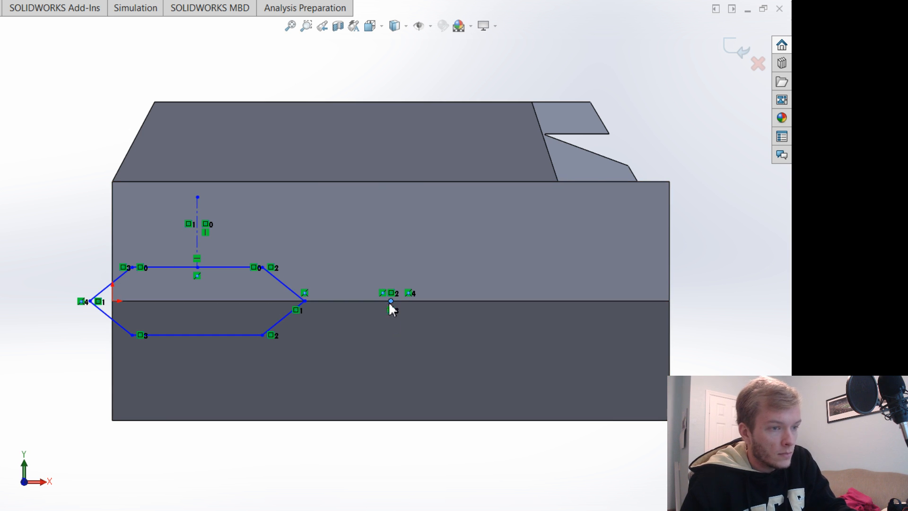
click(305, 301)
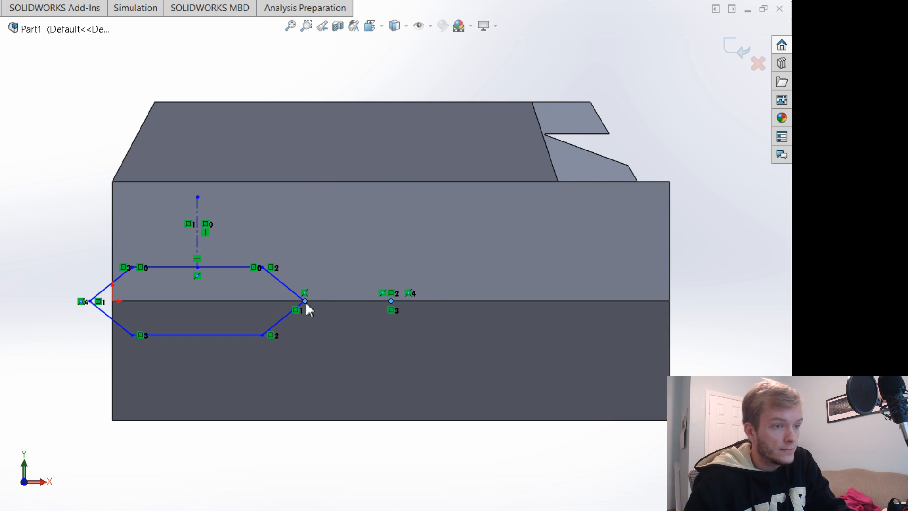
drag(304, 301, 391, 301)
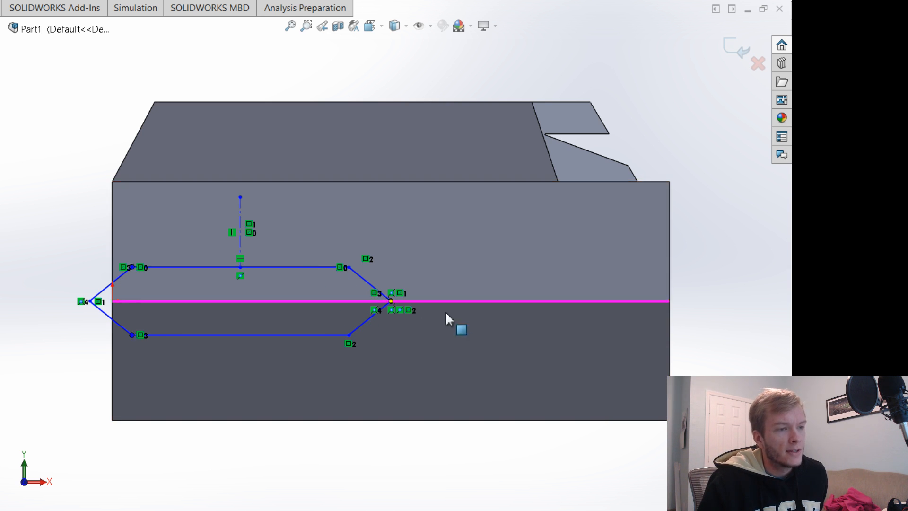
Dimension the hexagon's lower horizontal side and set its length to 130 mm.
click(180, 267)
click(192, 335)
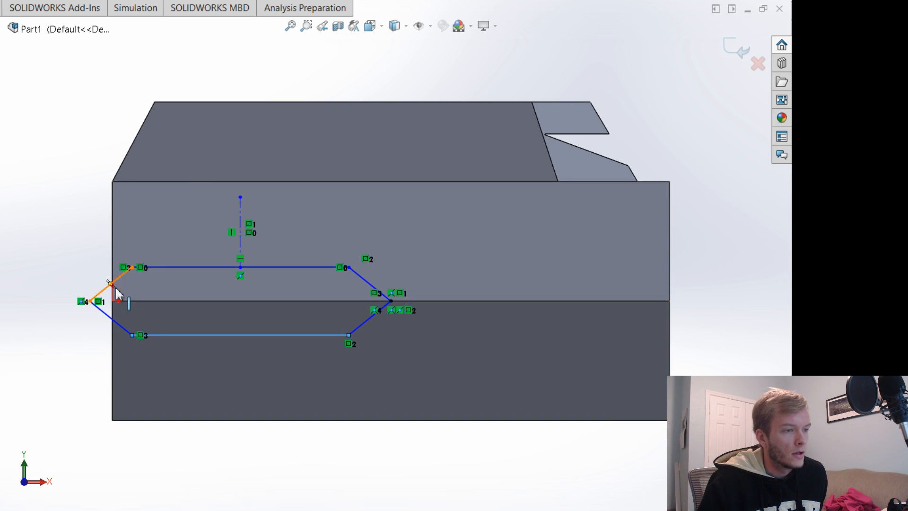
right_drag(42, 260, 33, 168)
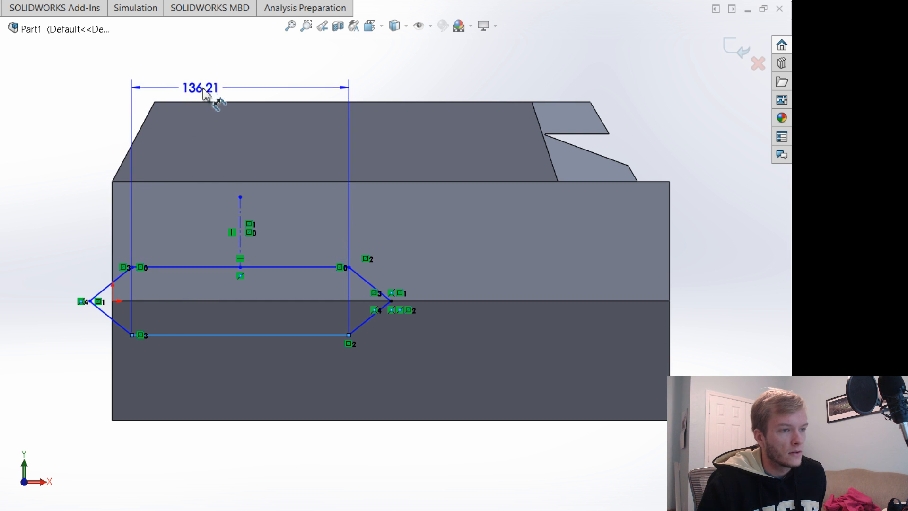
click(231, 84)
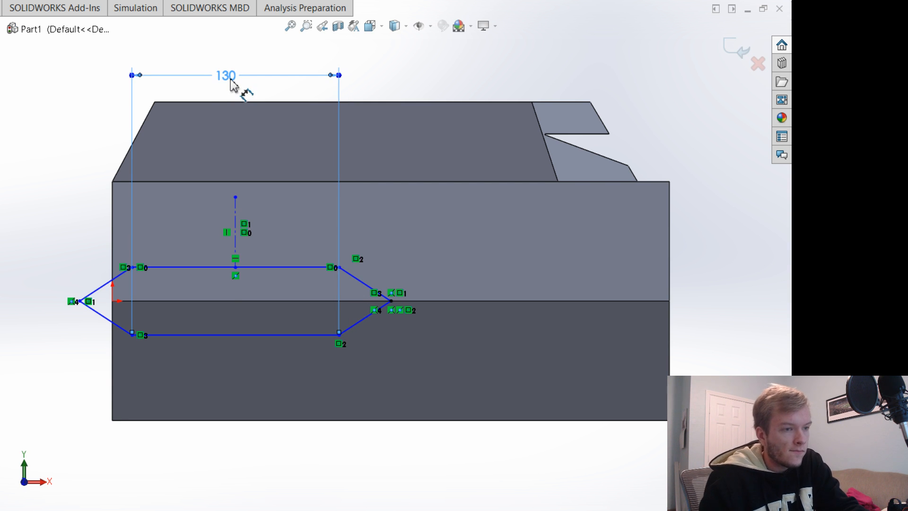
Dimension the horizontal distance from the hexagon's left tip to its upper-left corner and set it to 30 mm.
click(80, 301)
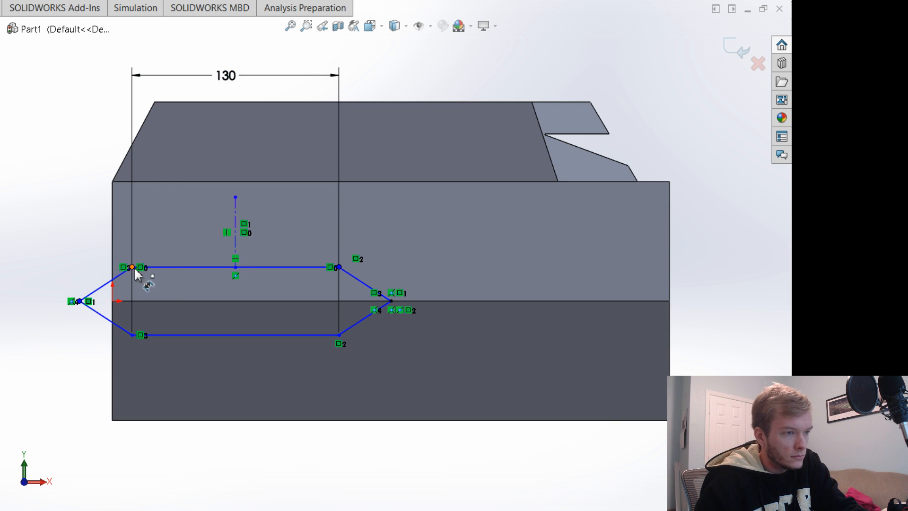
click(133, 268)
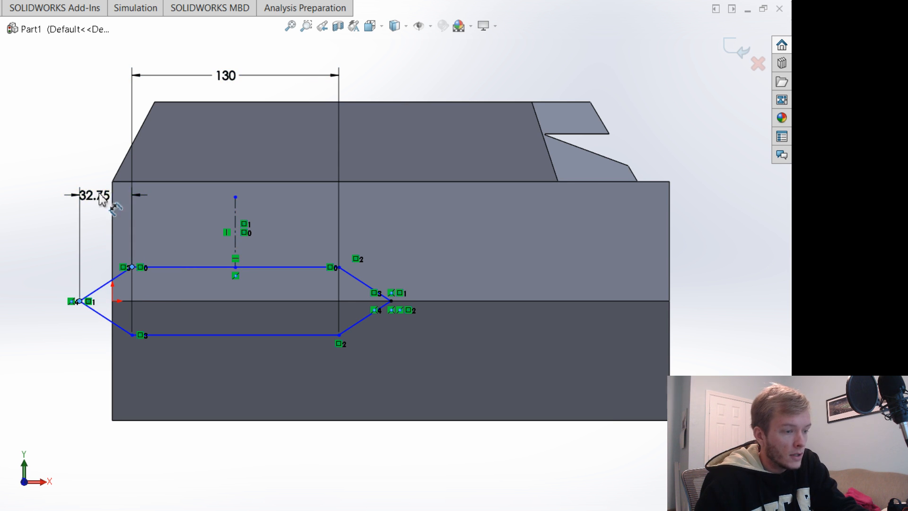
click(102, 198)
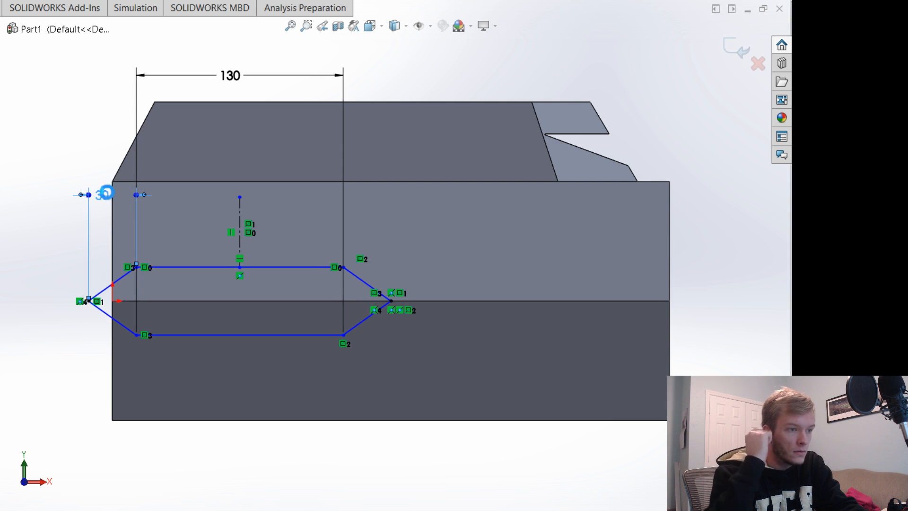
text(30)
key(Return)
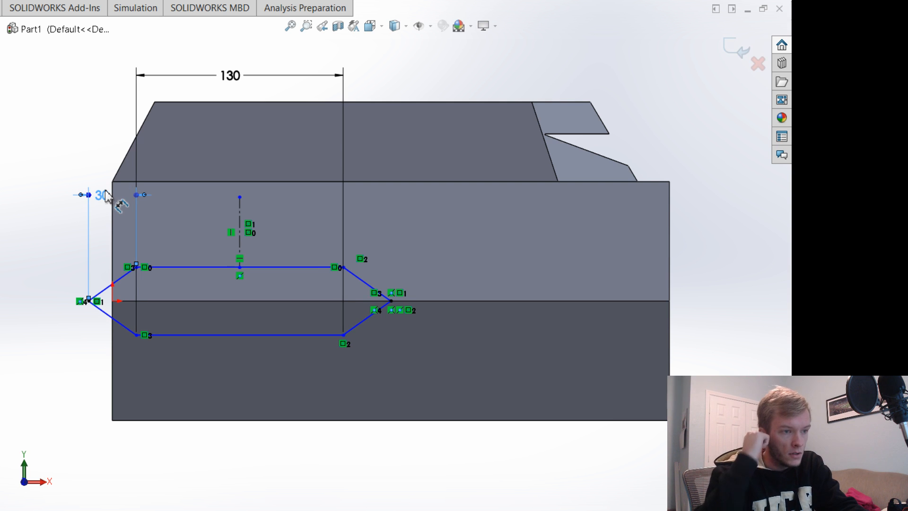
Dimension the vertical distance between the hexagon's two horizontal sides and set it to 40 mm.
click(194, 268)
click(195, 334)
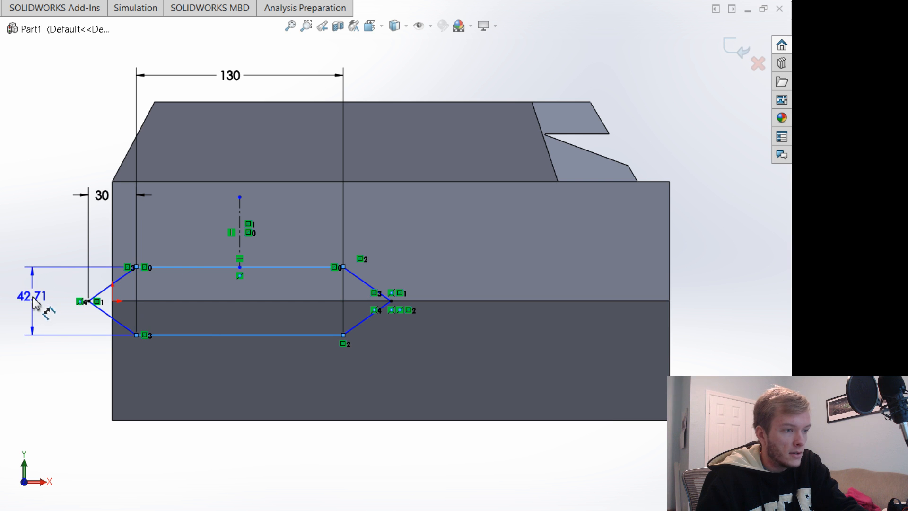
click(35, 302)
text(40)
key(Return)
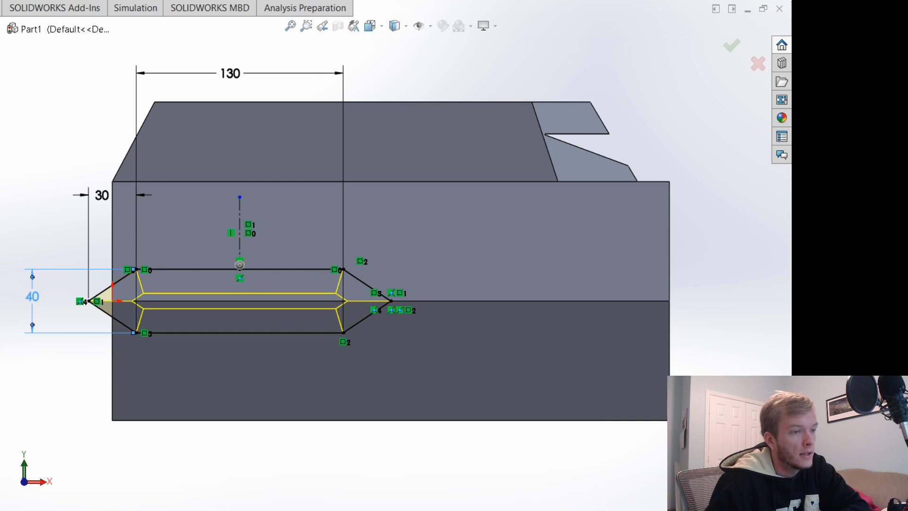
middle_drag(760, 241, 699, 340)
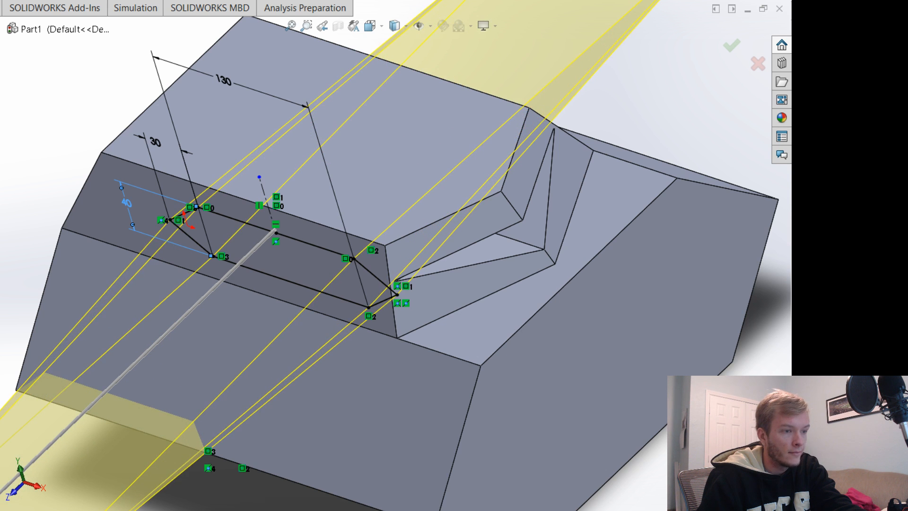
scroll(515, 257, up, 5)
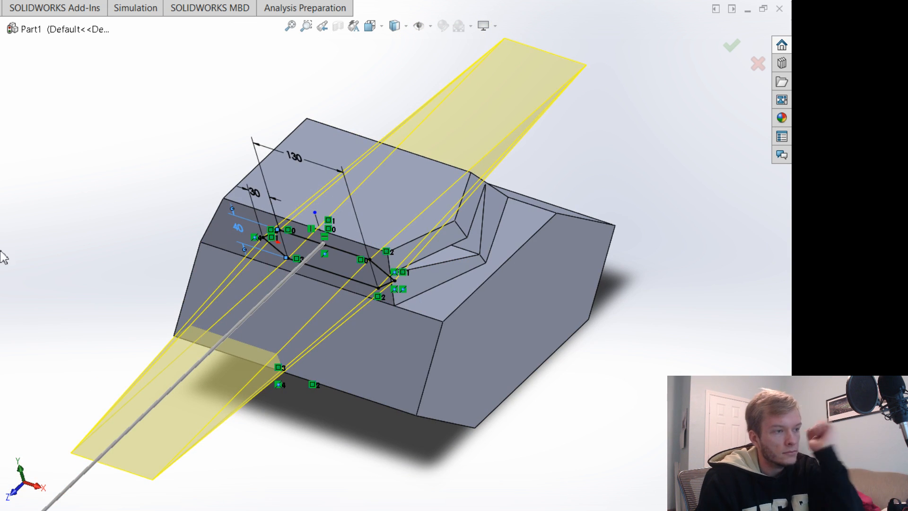
scroll(591, 398, up, 3)
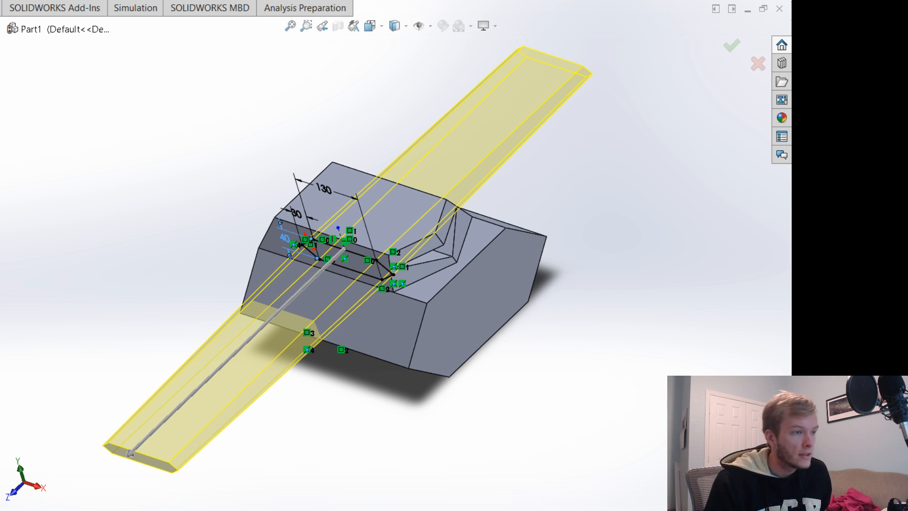
key(Escape)
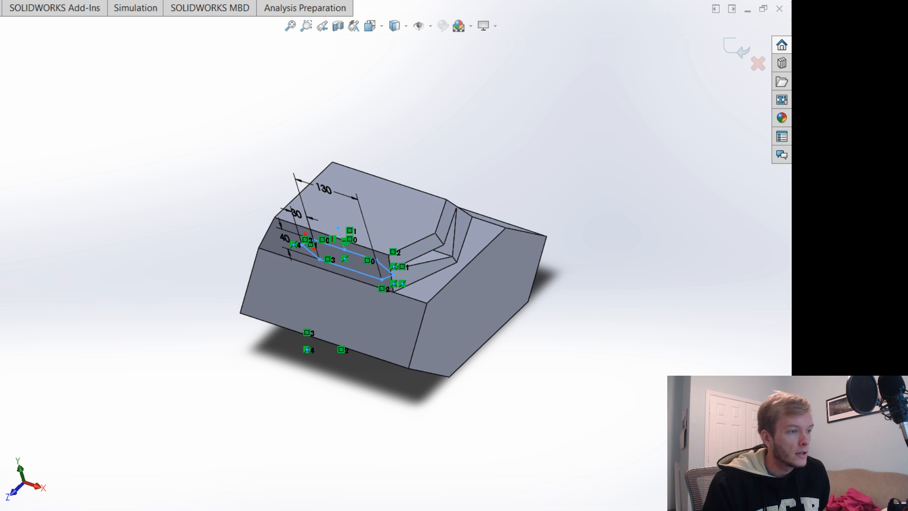
Delete the four sloping lines at both ends of the hexagon, leaving the two horizontal lines.
key(ctrl+8)
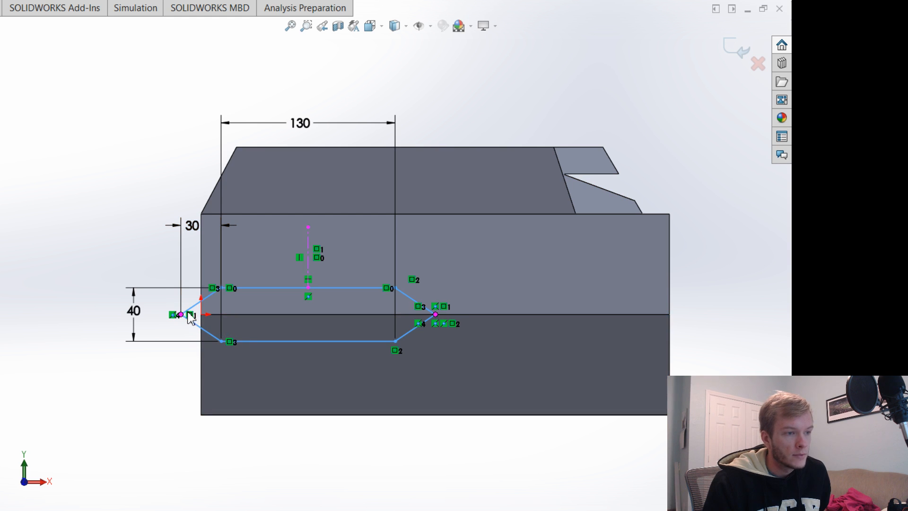
click(191, 318)
key(Delete)
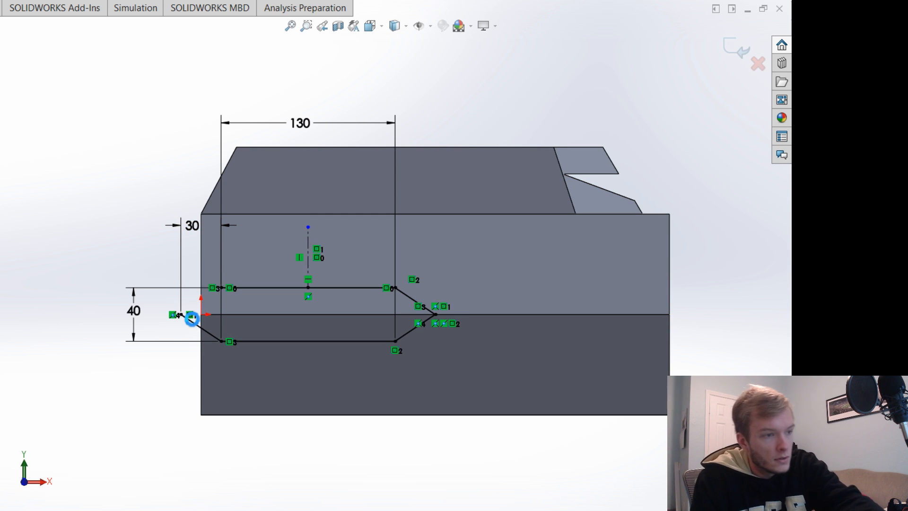
click(199, 327)
key(Delete)
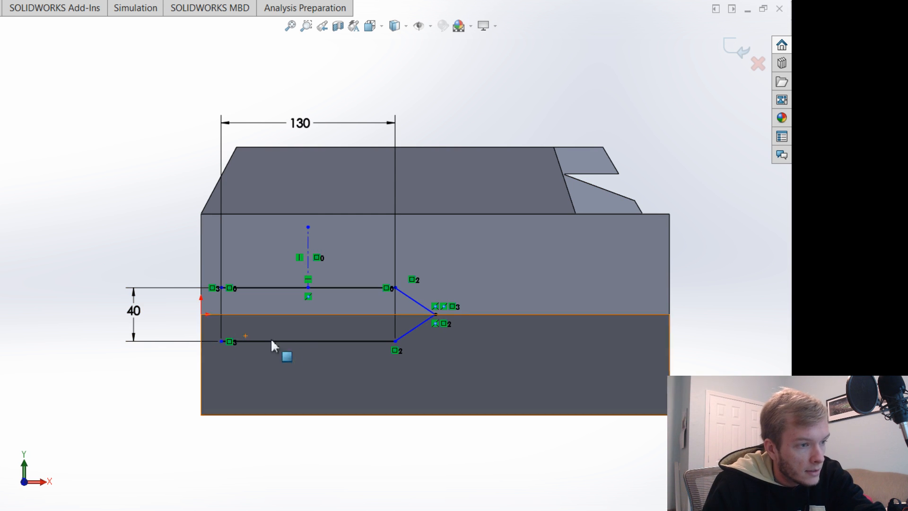
click(403, 295)
key(Delete)
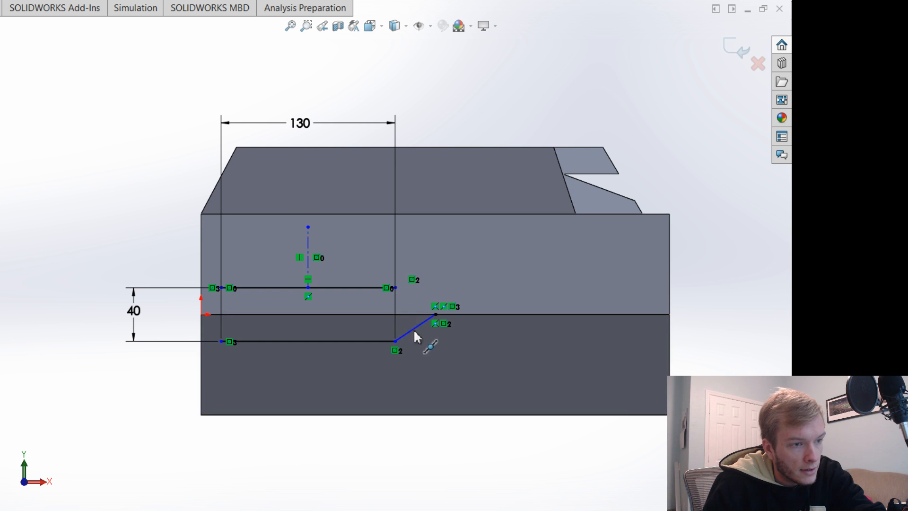
click(409, 333)
key(Delete)
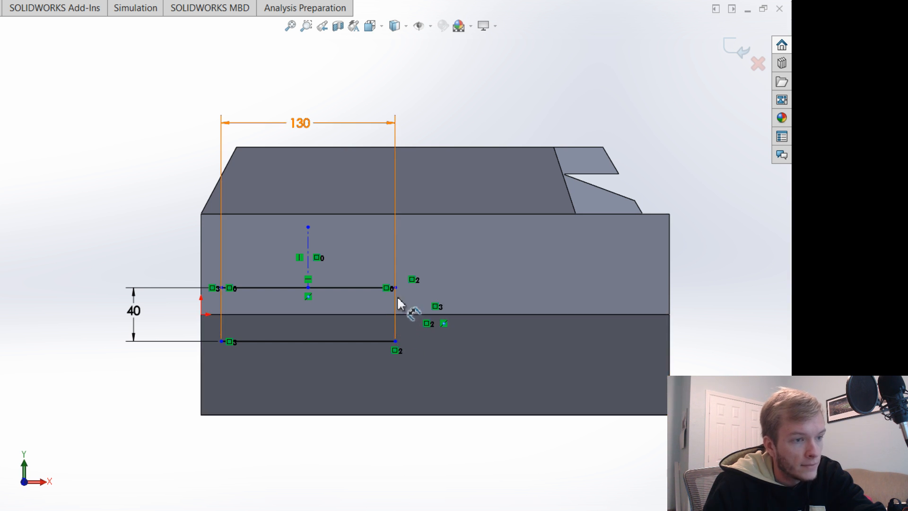
Shift the horizontal lines slightly along the block and delete their 130 mm length dimension.
mouse_move(402, 290)
mouse_down()
mouse_move(447, 289)
mouse_move(397, 284)
mouse_up()
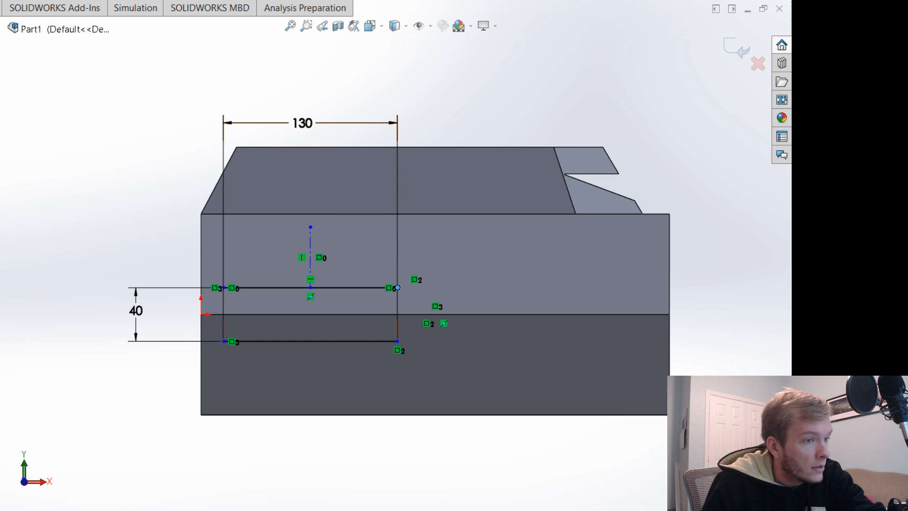
double_click(302, 124)
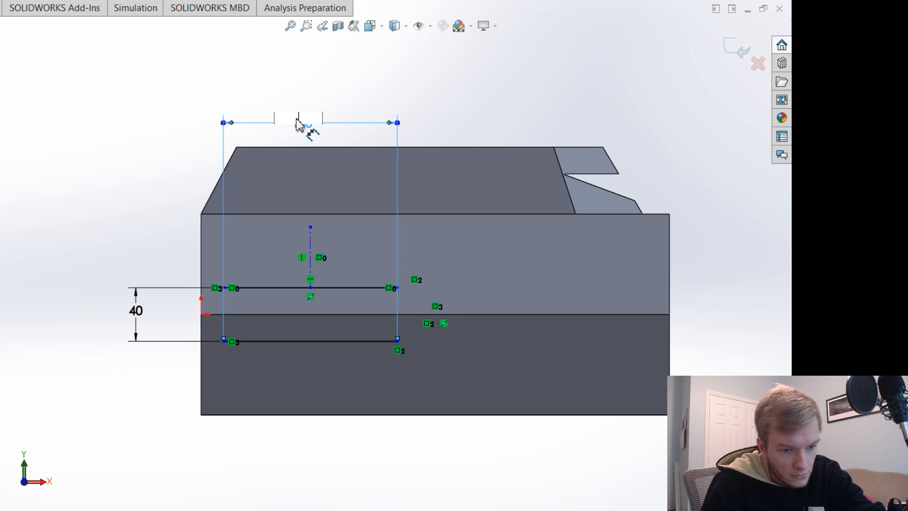
click(368, 101)
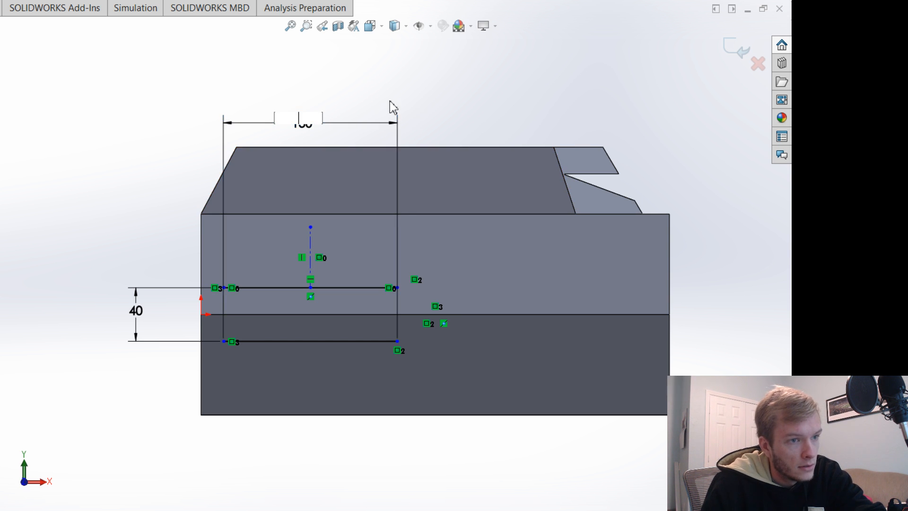
click(330, 125)
key(Delete)
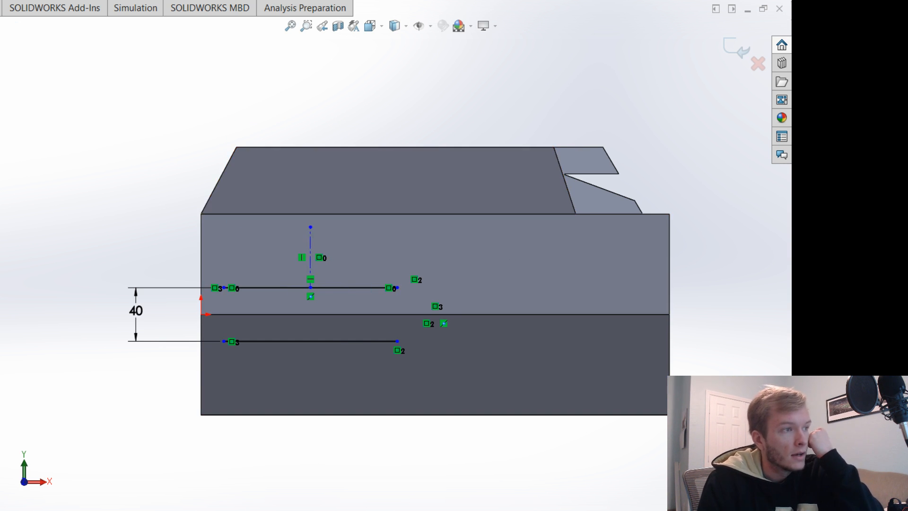
Join the left ends and the right ends of the two horizontal lines with vertical lines to close a rectangle.
key(l)
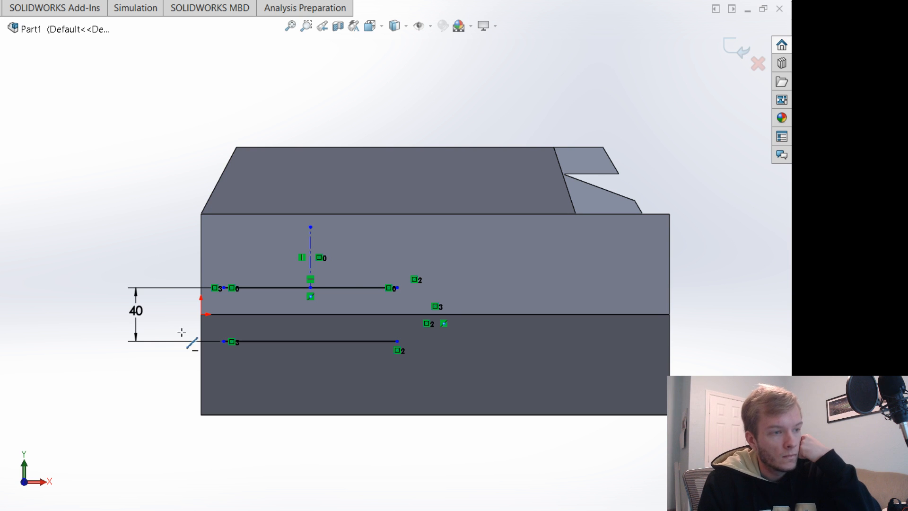
click(223, 288)
click(224, 341)
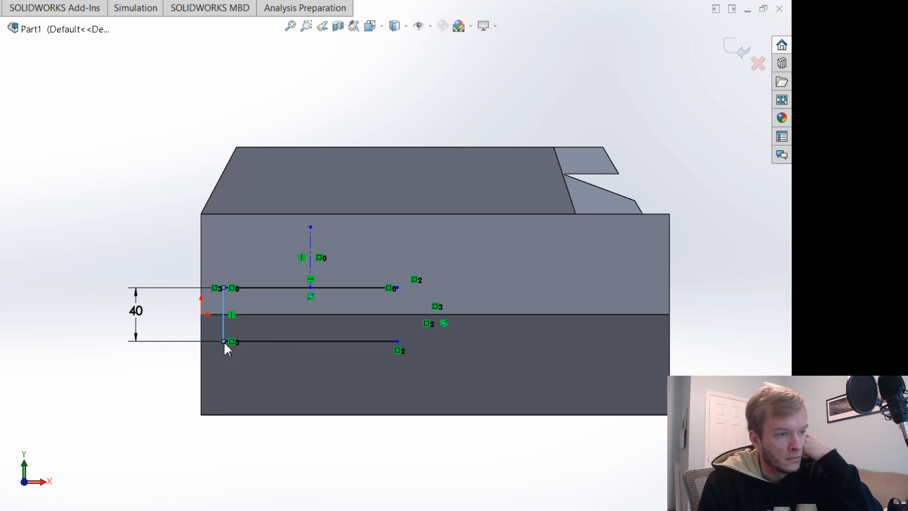
key(Escape)
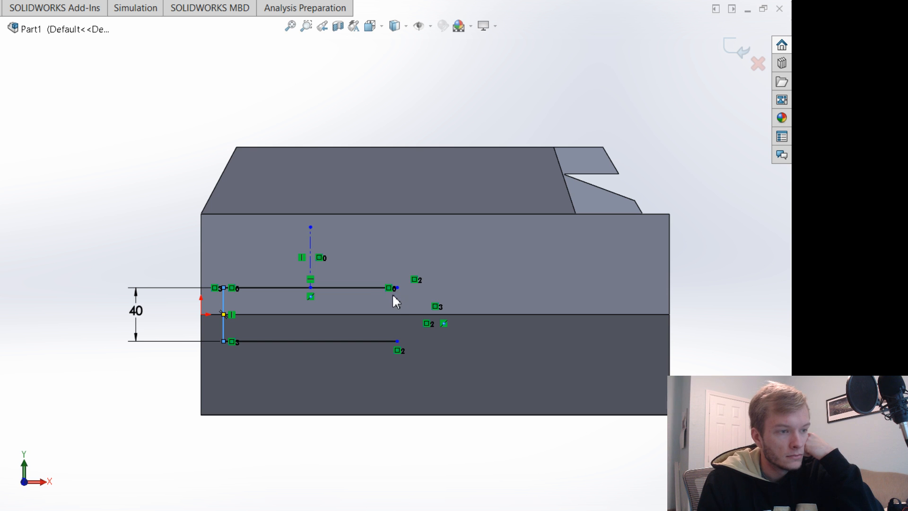
key(l)
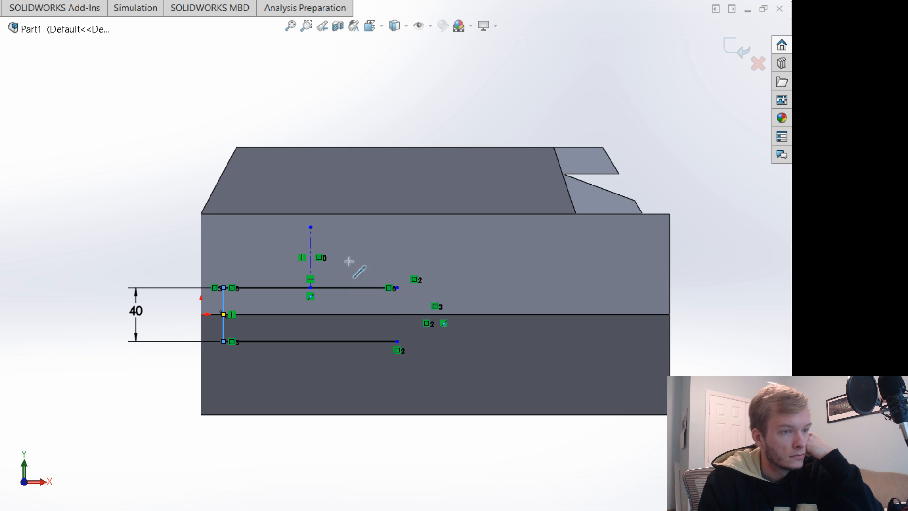
click(398, 288)
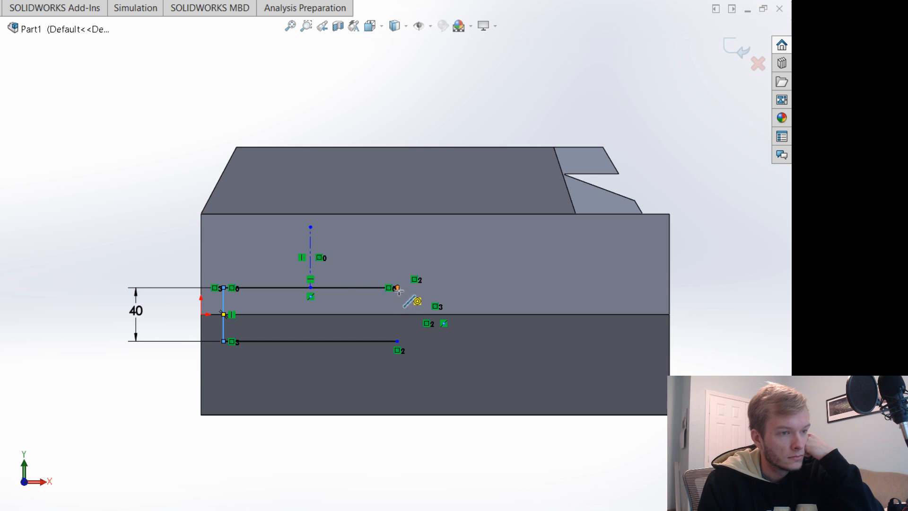
click(397, 341)
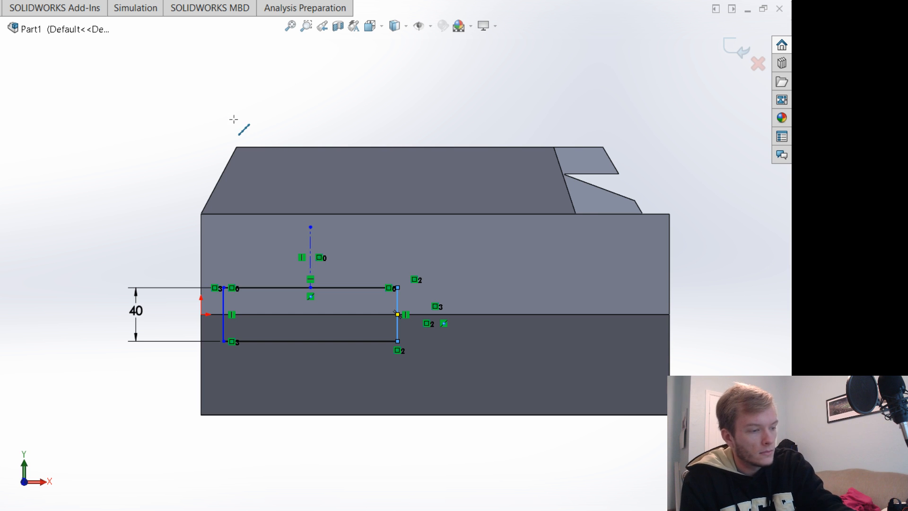
key(Escape)
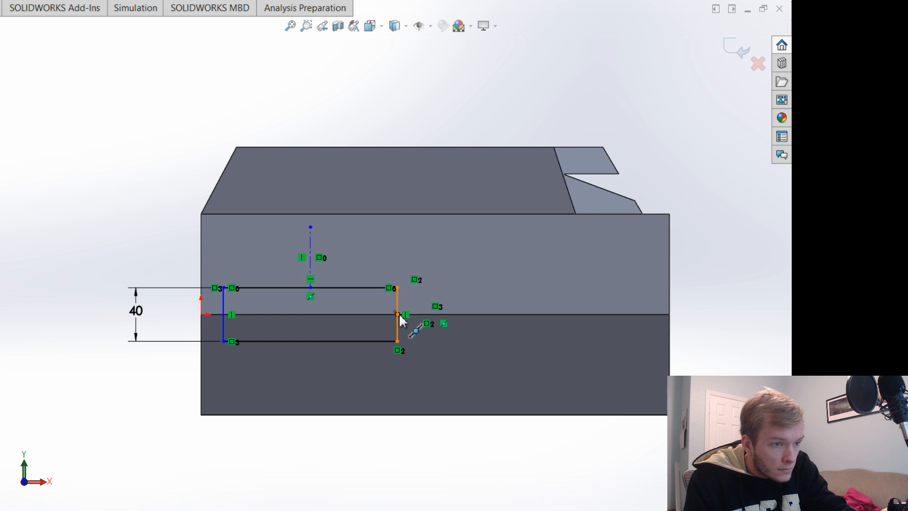
Attach the midpoint of the rectangle's right side to the middle edge's midpoint and move its left side beyond the block's left edge.
click(406, 315)
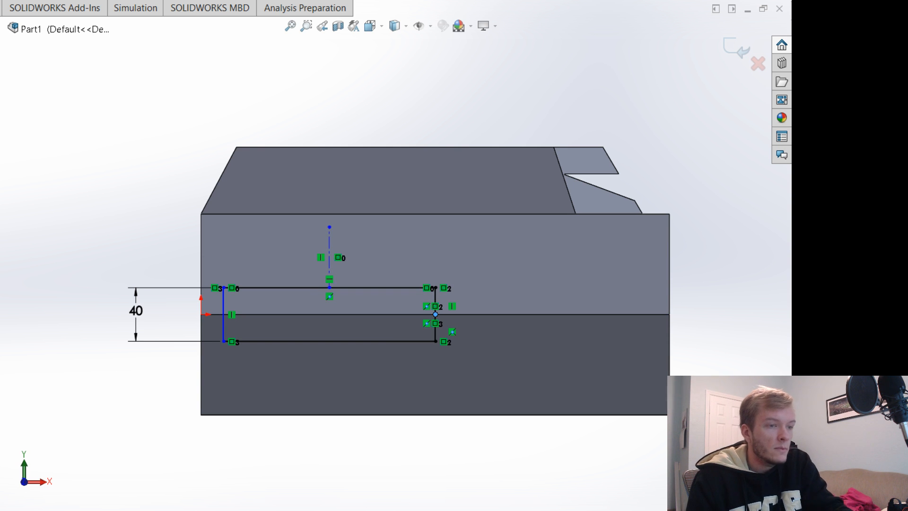
drag(223, 304, 168, 297)
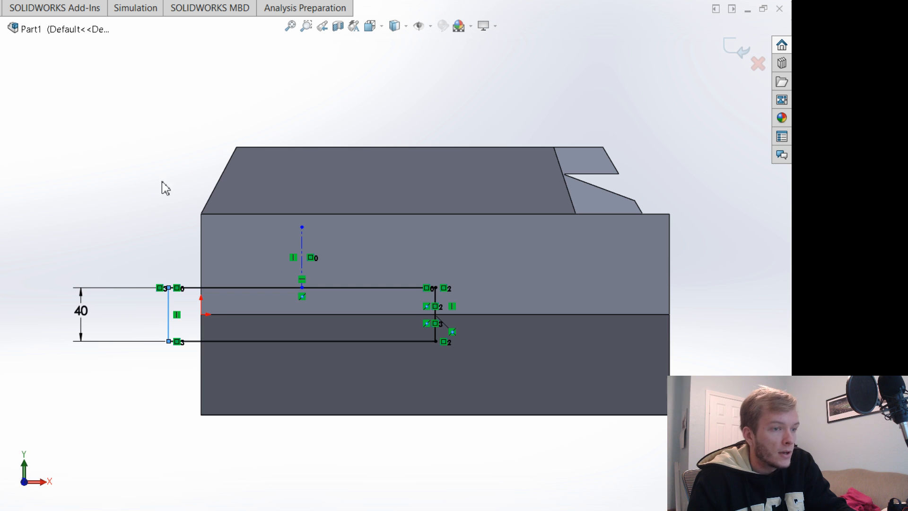
Dimension the distance between the rectangle's left and right sides and set it to 200 mm.
right_drag(158, 168, 163, 101)
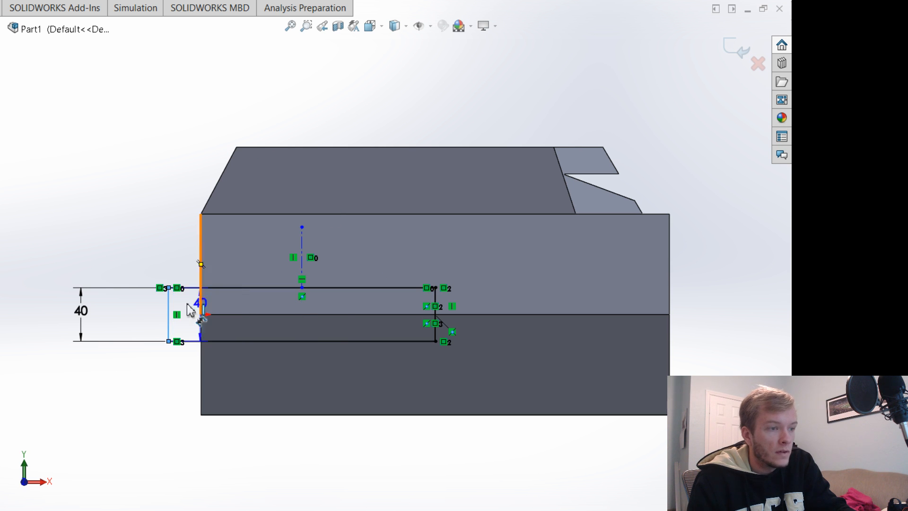
click(438, 299)
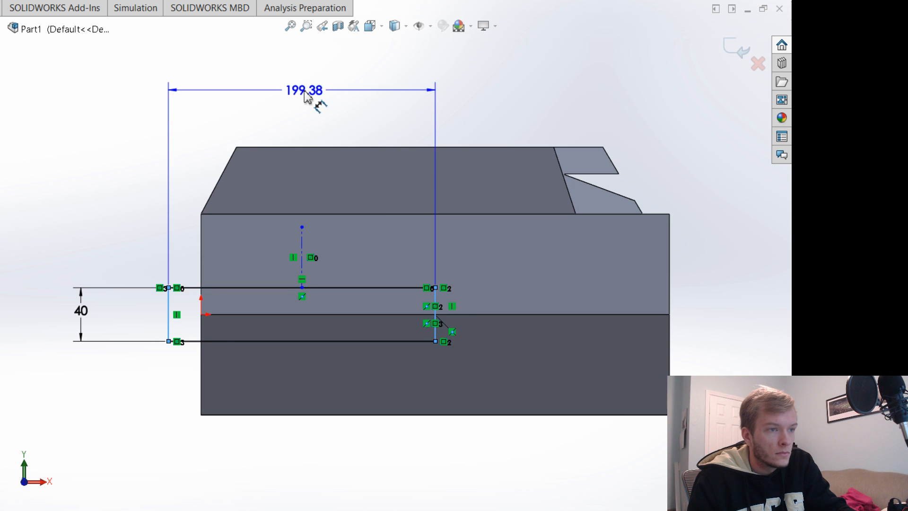
click(301, 88)
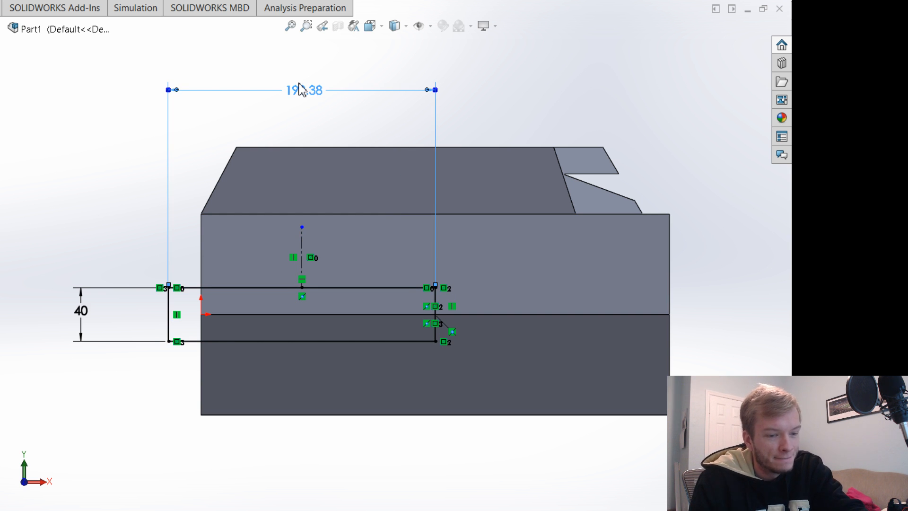
text(200)
key(Return)
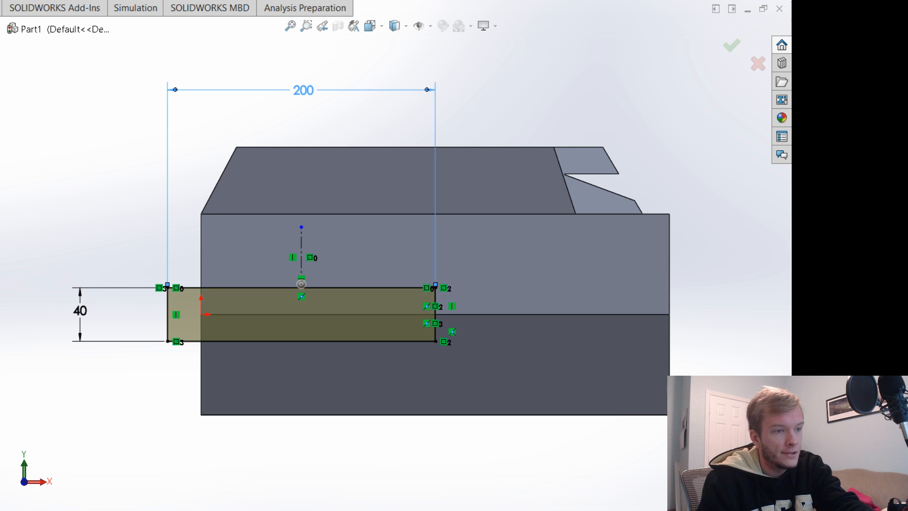
Extrude the rectangle outward through both sides of the block with an inward draft, forming two tapered wings.
mouse_move(737, 236)
middle_down()
mouse_move(690, 255)
mouse_move(614, 341)
middle_up()
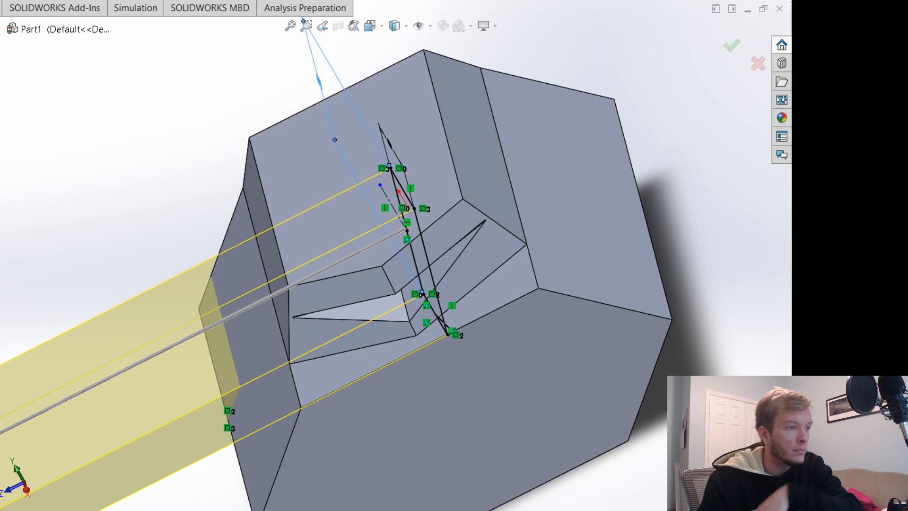
scroll(477, 373, up, 5)
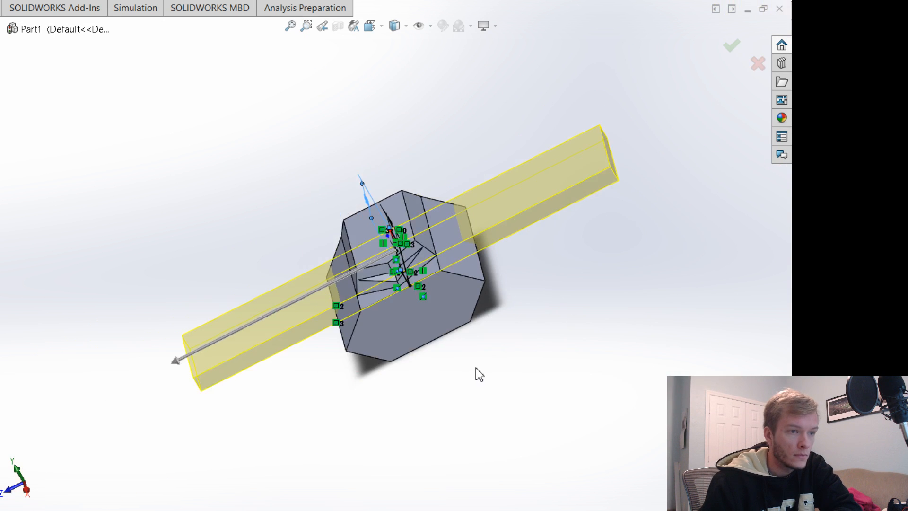
mouse_move(438, 387)
middle_down()
mouse_move(489, 355)
mouse_move(503, 359)
mouse_move(496, 369)
middle_up()
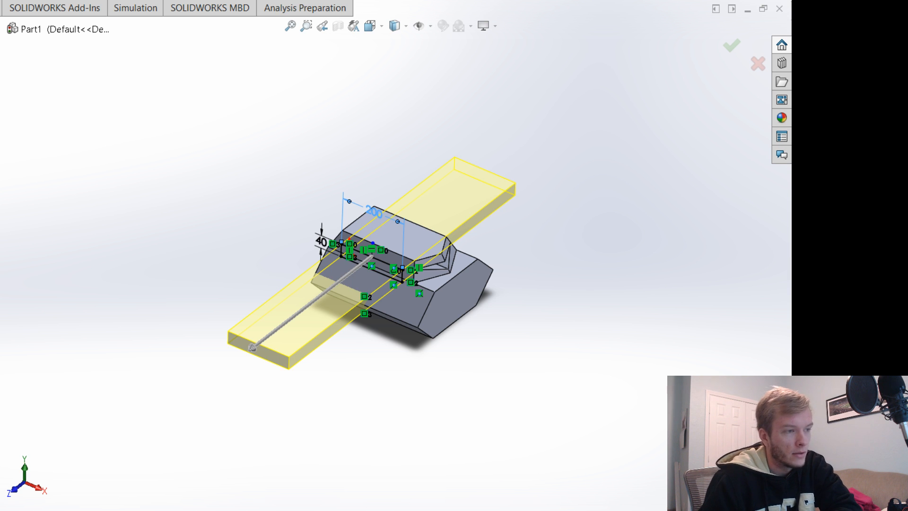
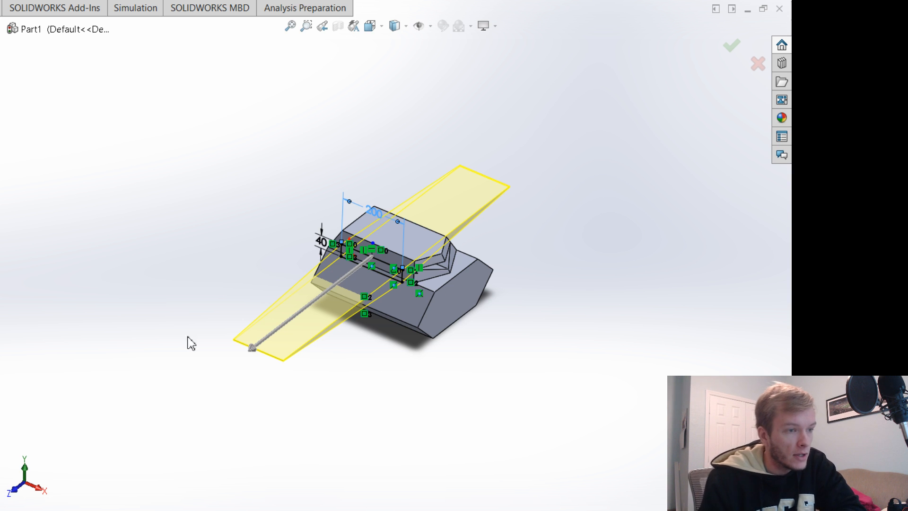
mouse_move(381, 405)
middle_down()
mouse_move(438, 407)
mouse_move(428, 412)
middle_up()
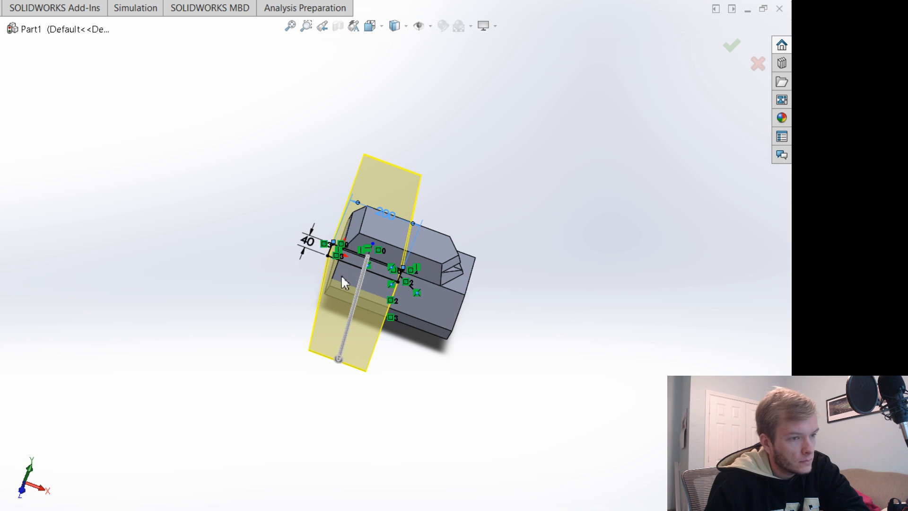
click(735, 46)
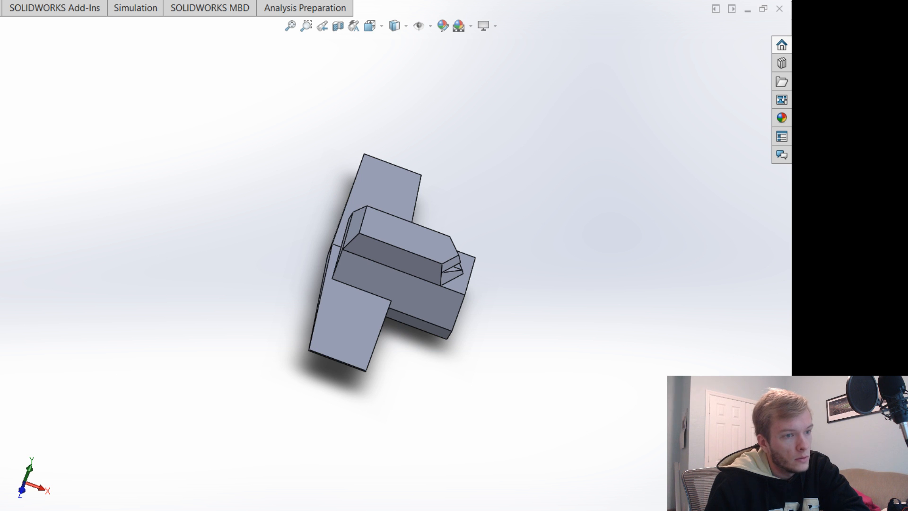
Edit the wing extrusion's sketch and set the rectangle's width to 190 mm.
click(350, 331)
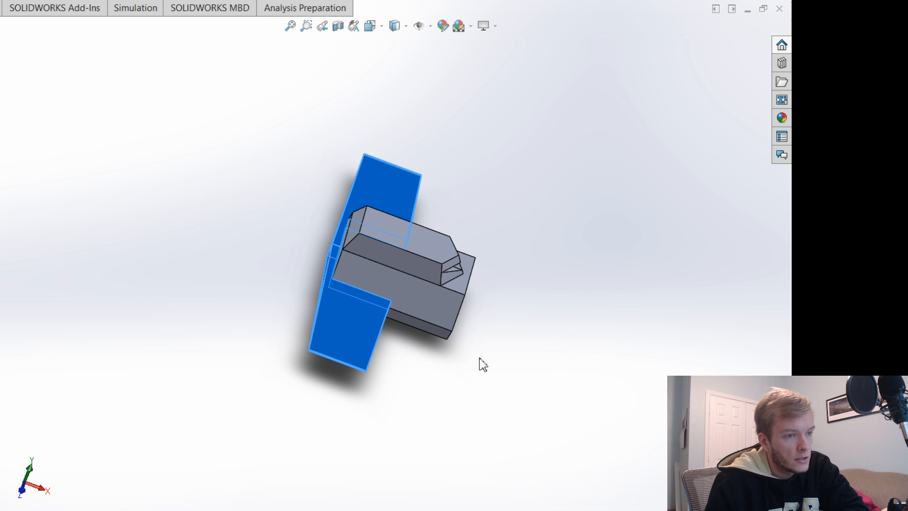
double_click(385, 213)
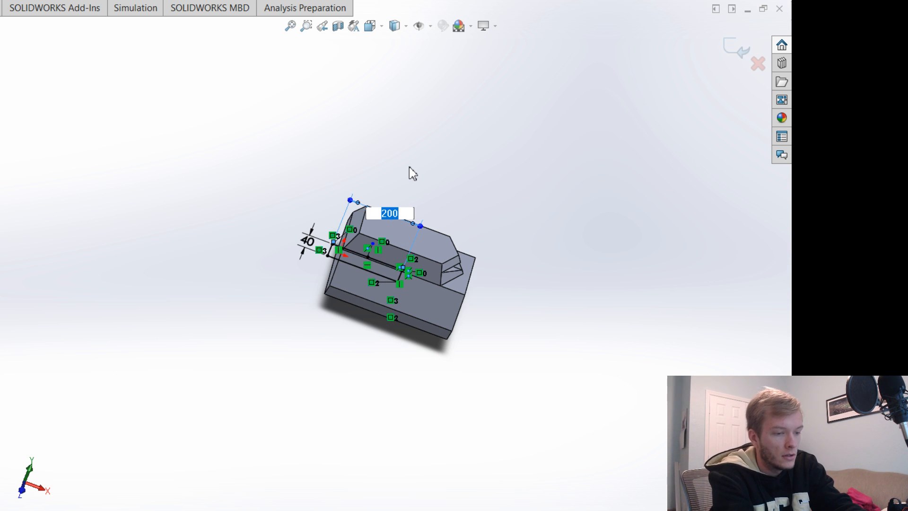
text(190)
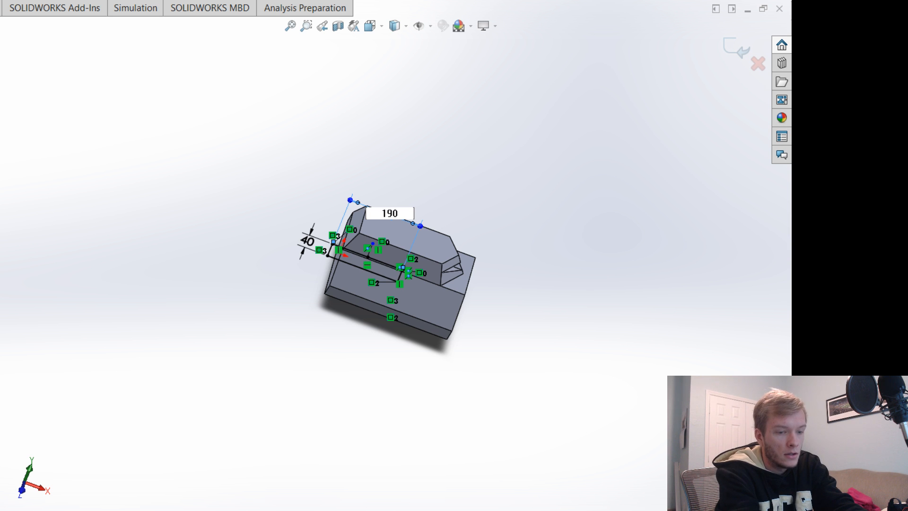
key(Return)
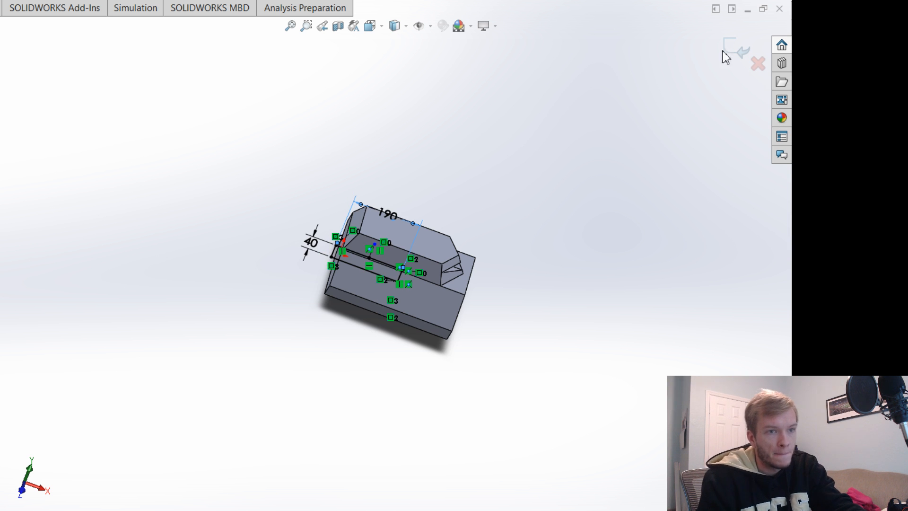
click(737, 47)
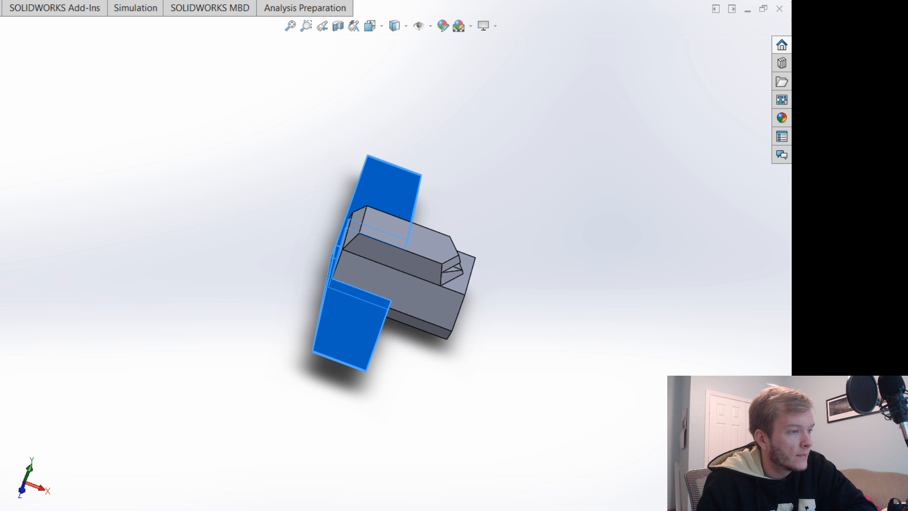
Reduce the wing rectangle's width to 185 mm, rebuild the wings and check where they meet the block's end.
double_click(397, 220)
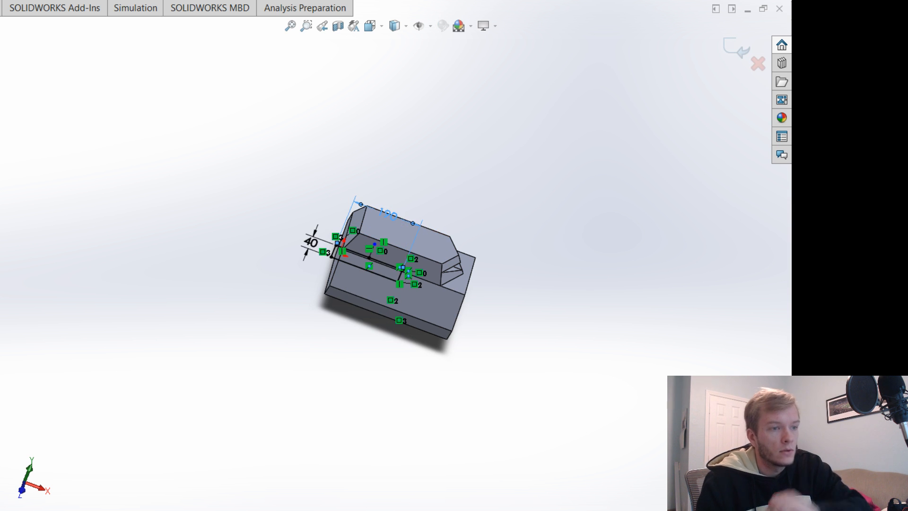
text(185)
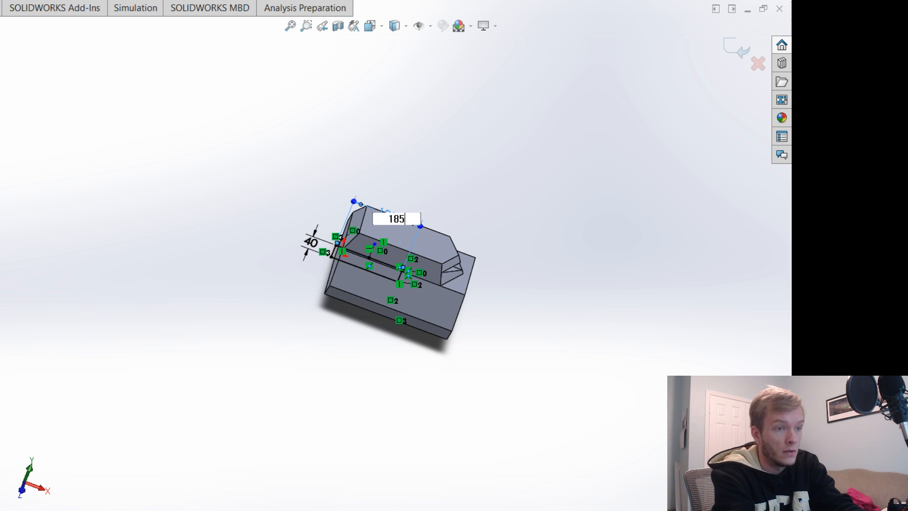
key(Return)
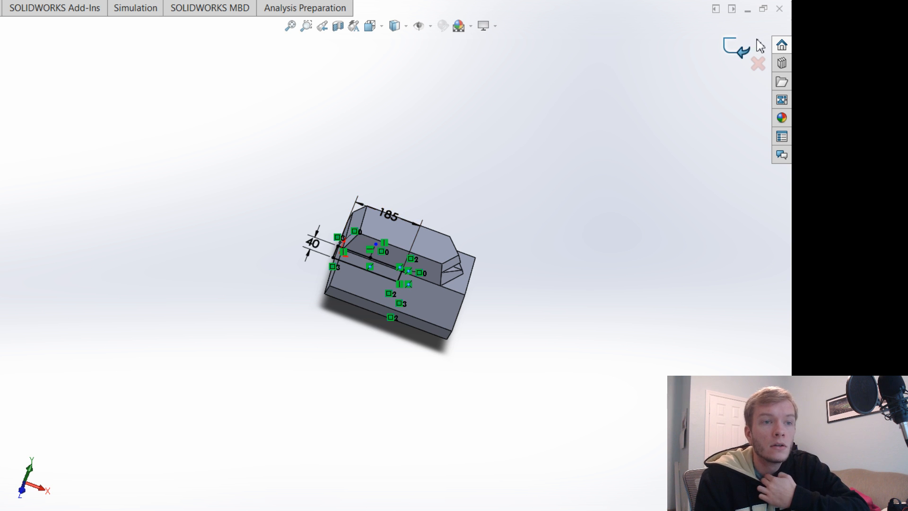
click(742, 53)
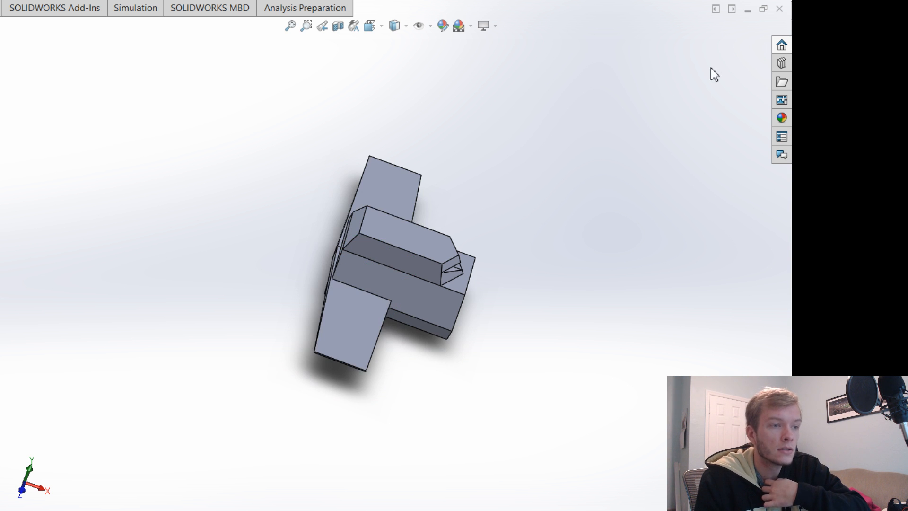
scroll(328, 262, down, 6)
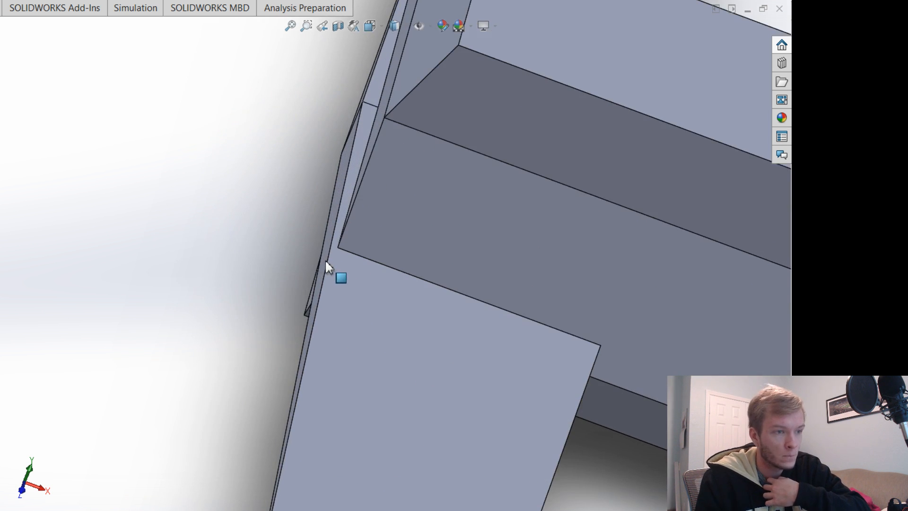
scroll(404, 241, up, 8)
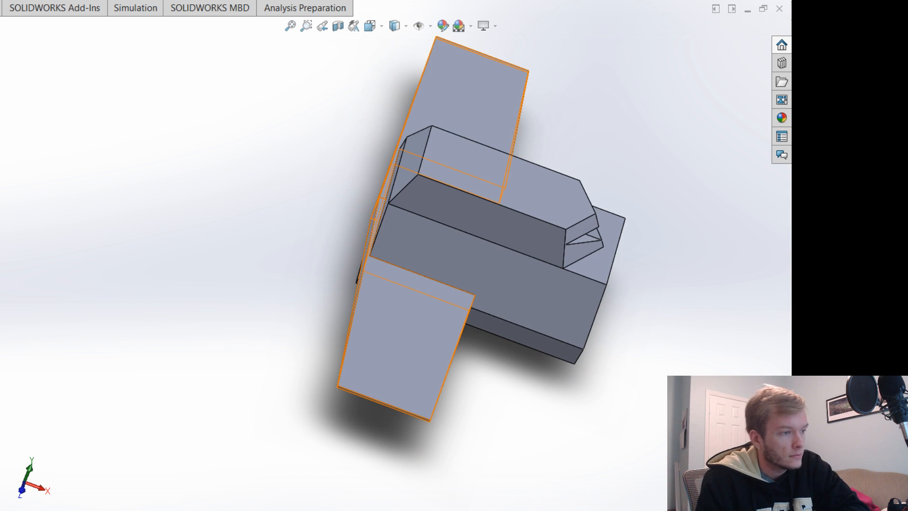
Reopen the wing sketch, set the rectangle's width to 180 mm and rebuild the wings.
click(2, 246)
click(2, 240)
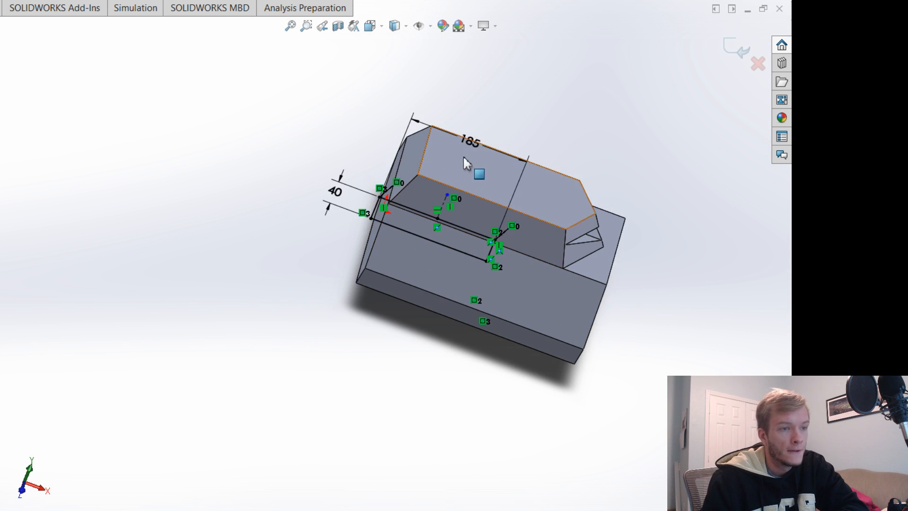
double_click(478, 144)
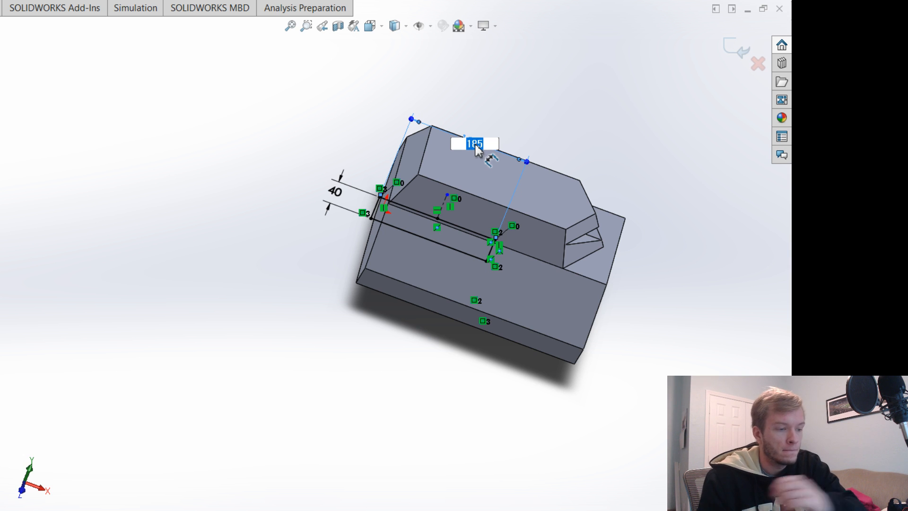
text(180)
key(Return)
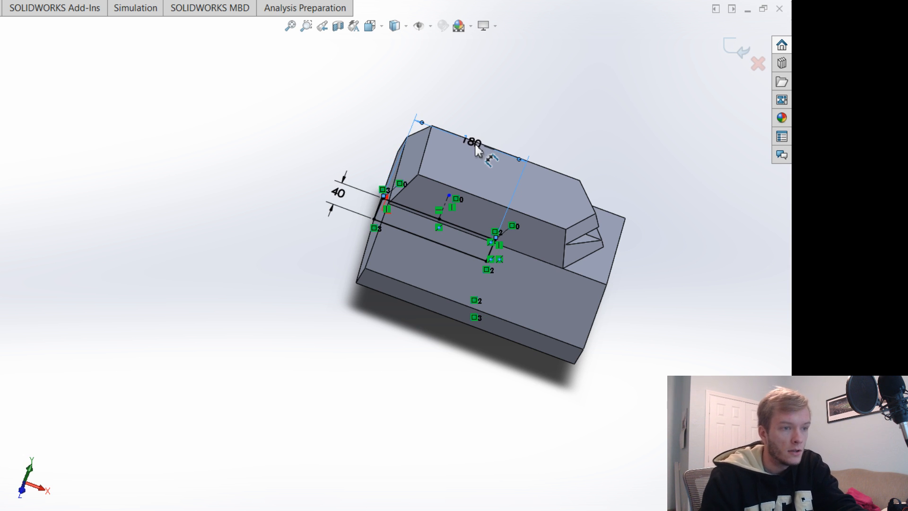
click(734, 48)
Inspect how the wings line up with the block's end, then examine the whole model from the front.
scroll(429, 307, down, 6)
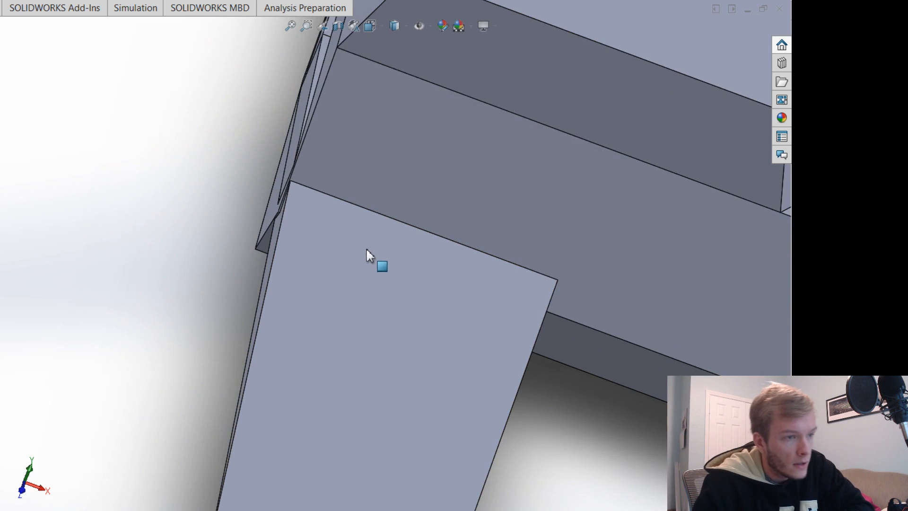
scroll(272, 243, down, 2)
scroll(272, 245, down, 2)
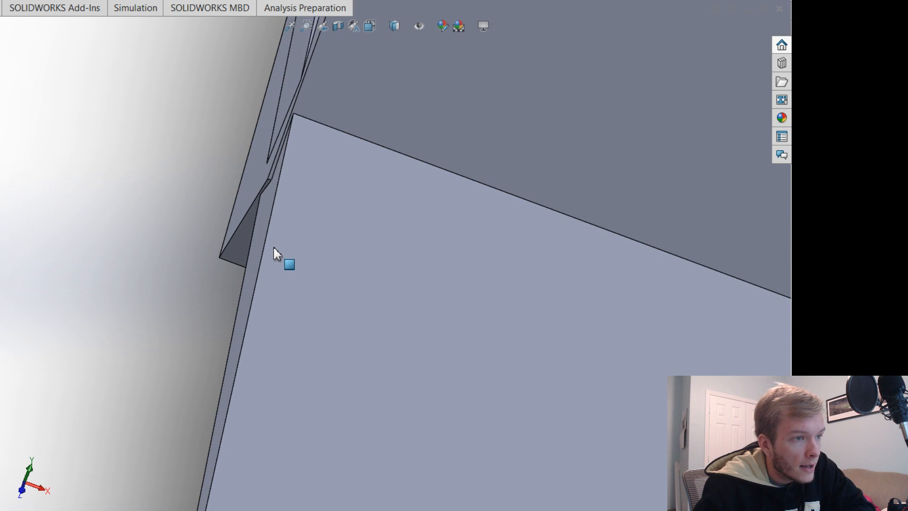
scroll(277, 253, up, 2)
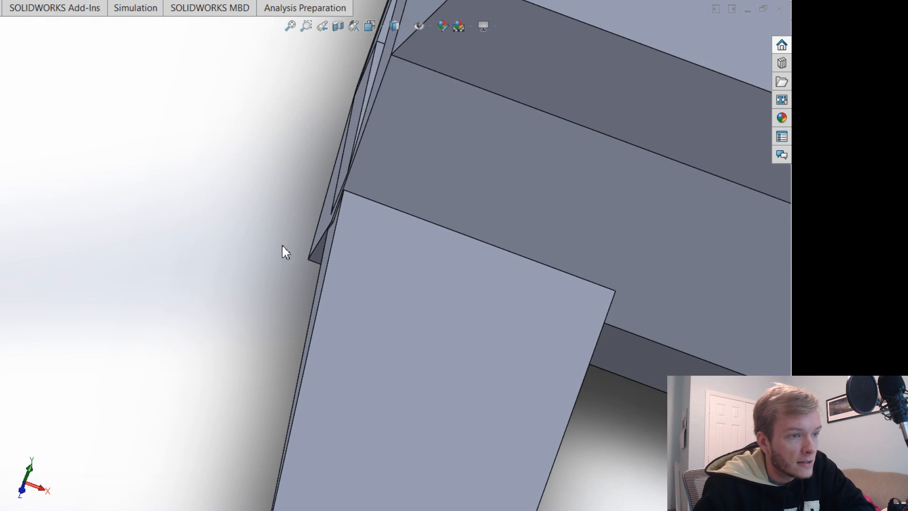
key(f)
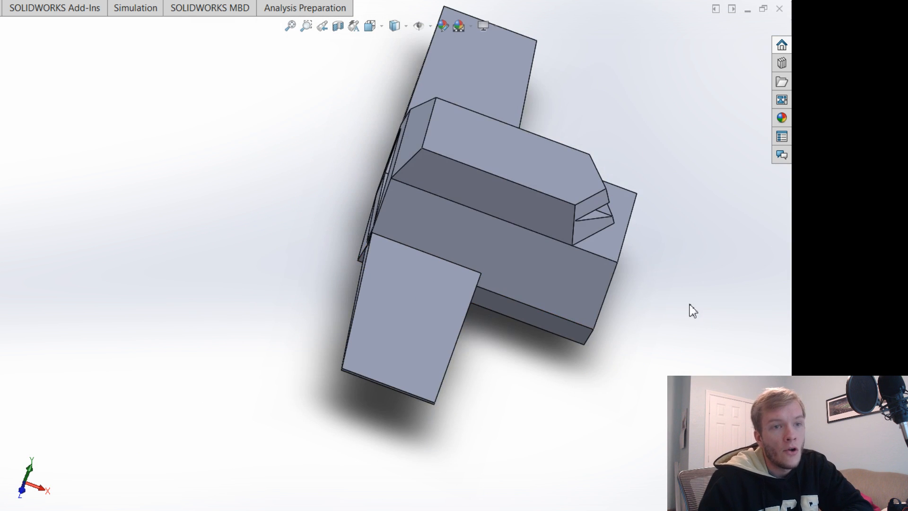
middle_drag(689, 308, 597, 266)
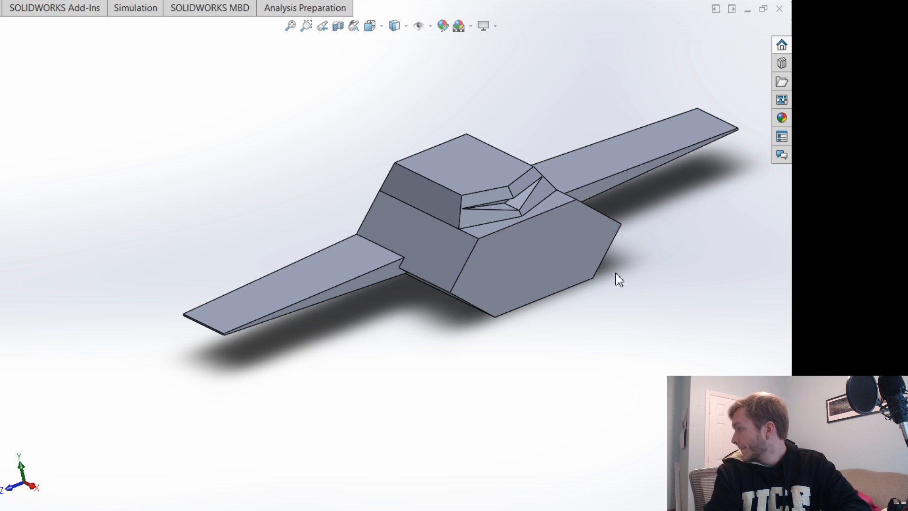
scroll(623, 281, up, 1)
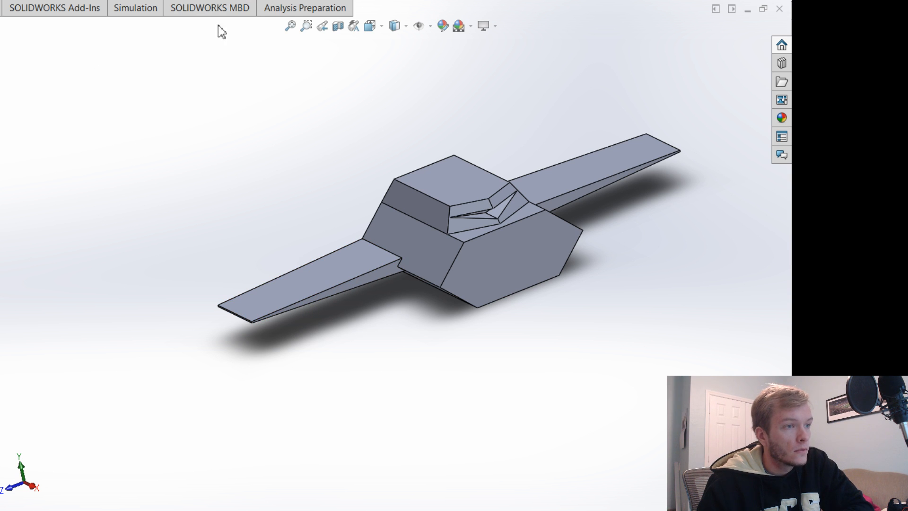
Start an angle-distance chamfer and select the long upper and lower edges of both tapered wings.
click(245, 1)
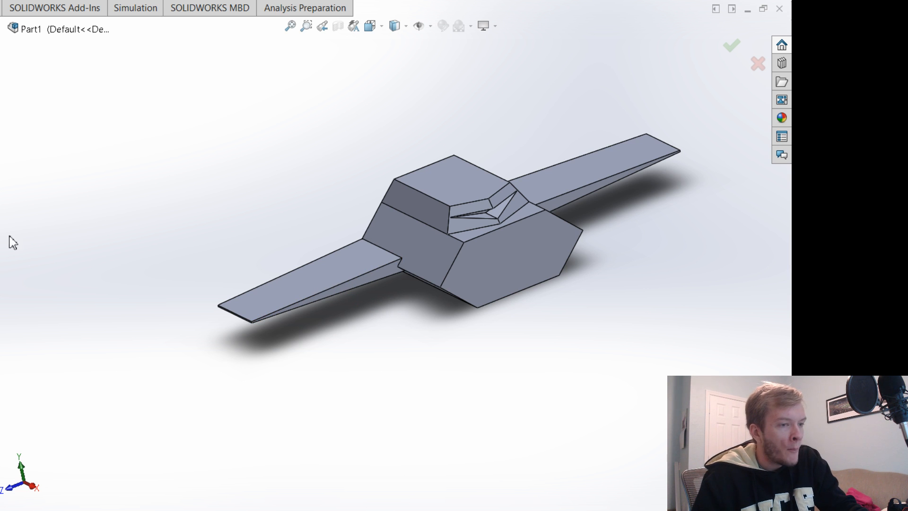
click(356, 276)
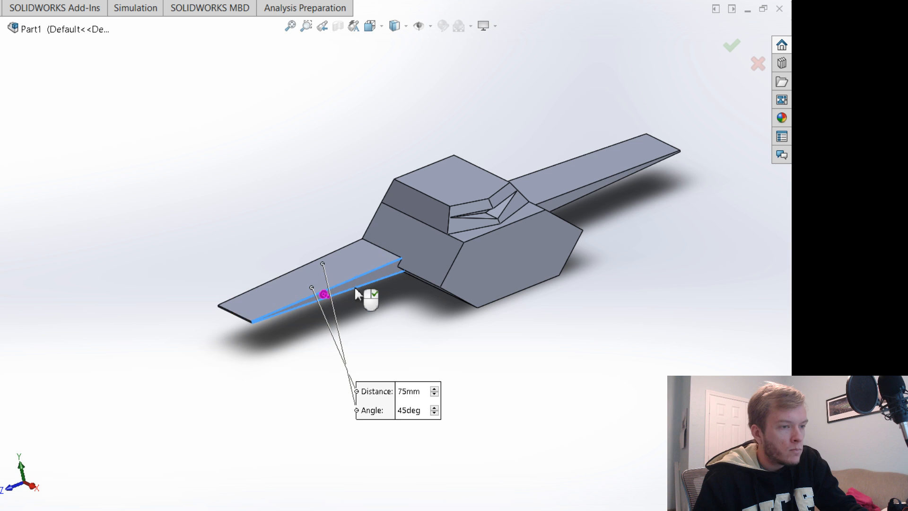
click(305, 263)
middle_drag(155, 375, 345, 367)
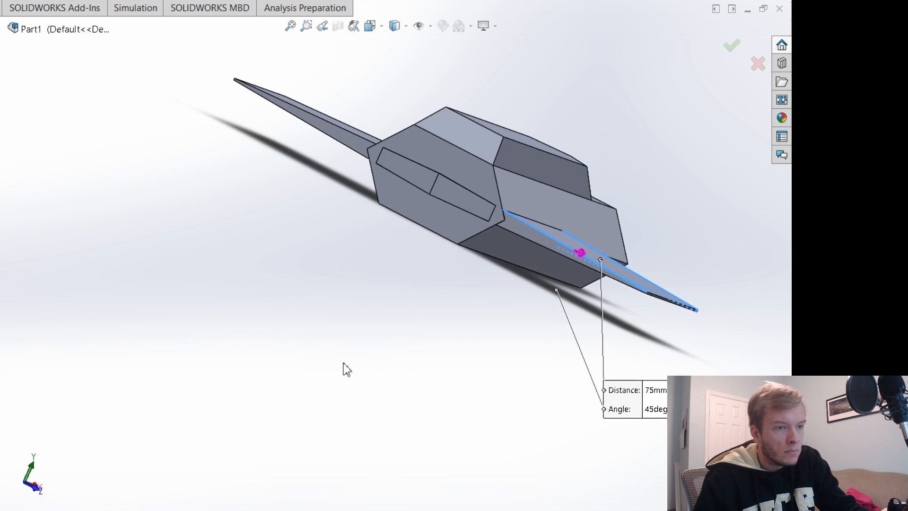
click(526, 242)
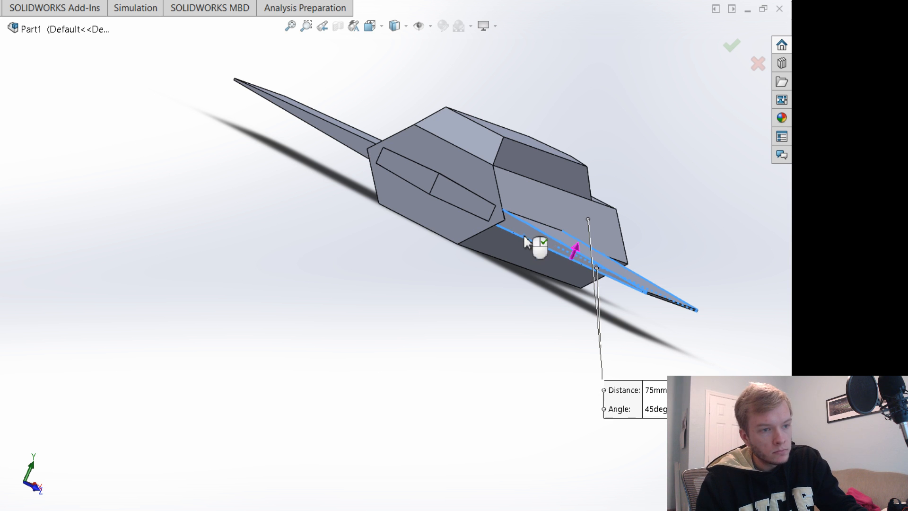
click(340, 129)
click(338, 140)
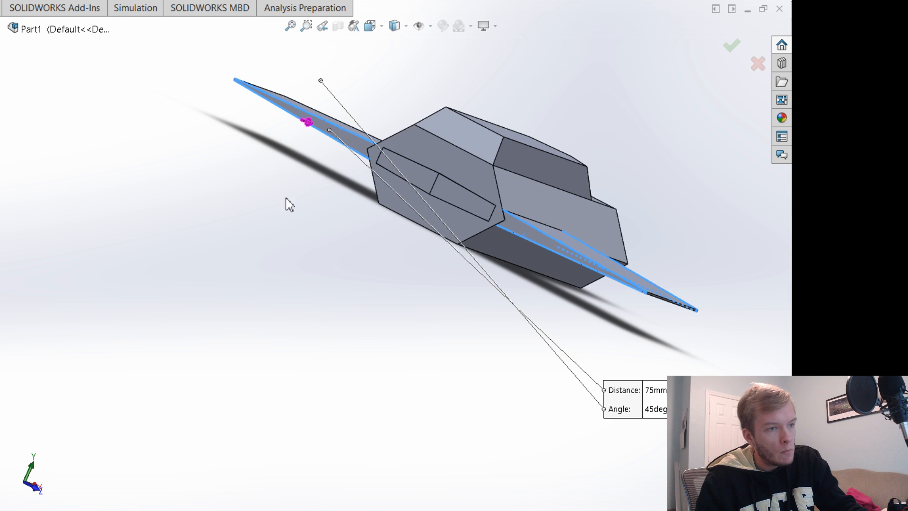
middle_drag(289, 204, 176, 222)
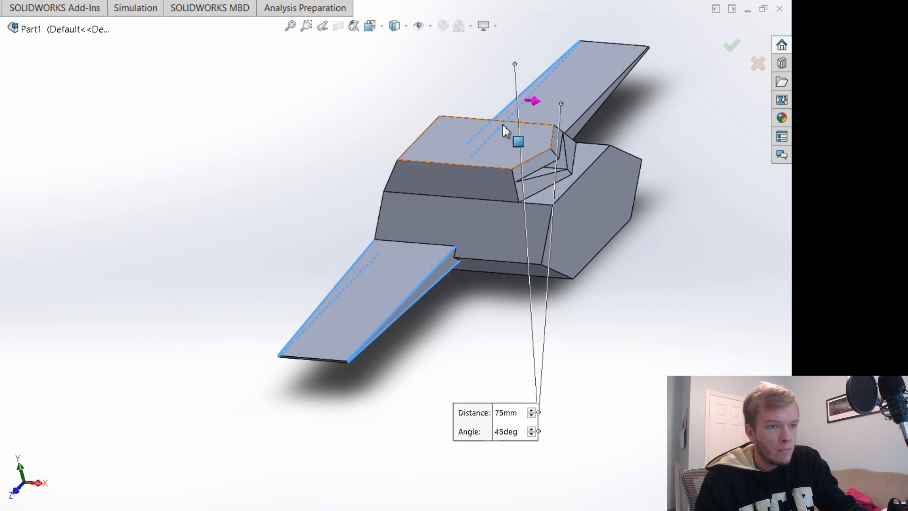
click(580, 117)
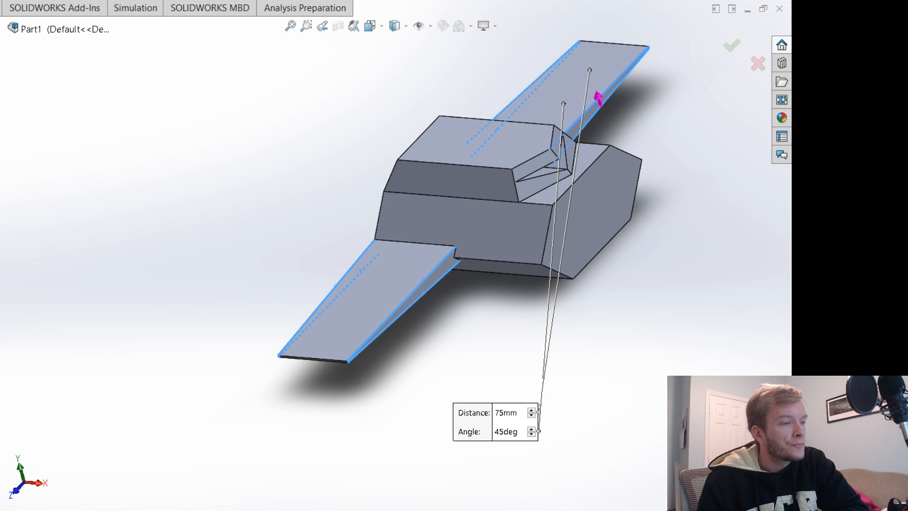
Set the wing chamfer's angle to 30 degrees.
key(Down)
key(Down)
key(Down)
key(Down)
key(Down)
key(Down)
key(Down)
key(Down)
key(Down)
key(Down)
key(Down)
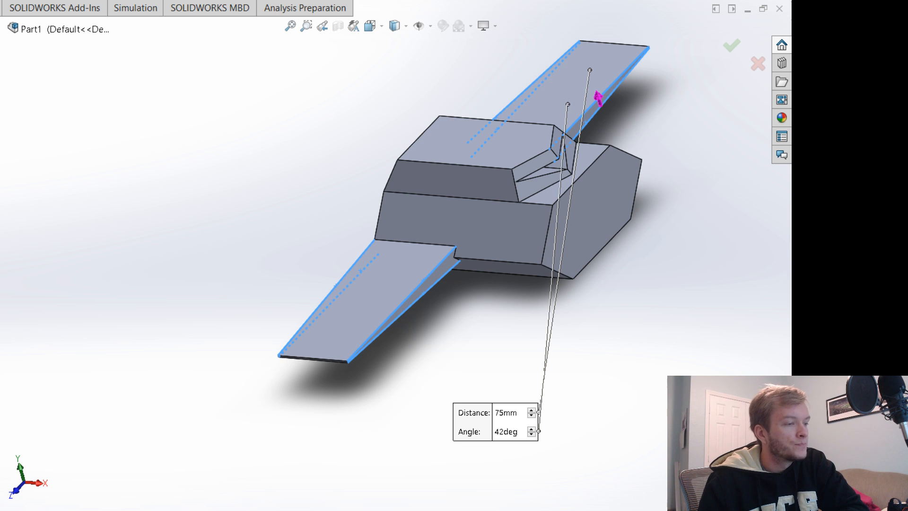
key(Down)
key(Down)
key(Down)
key(Down)
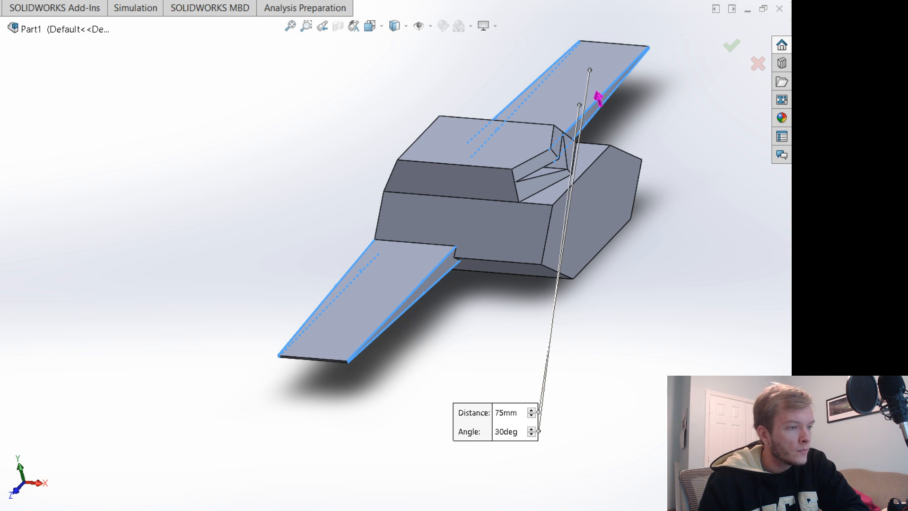
Set the wing chamfer's distance to 15 mm and apply the chamfer.
key(Down)
key(Down)
key(Down)
key(Down)
key(Down)
key(Down)
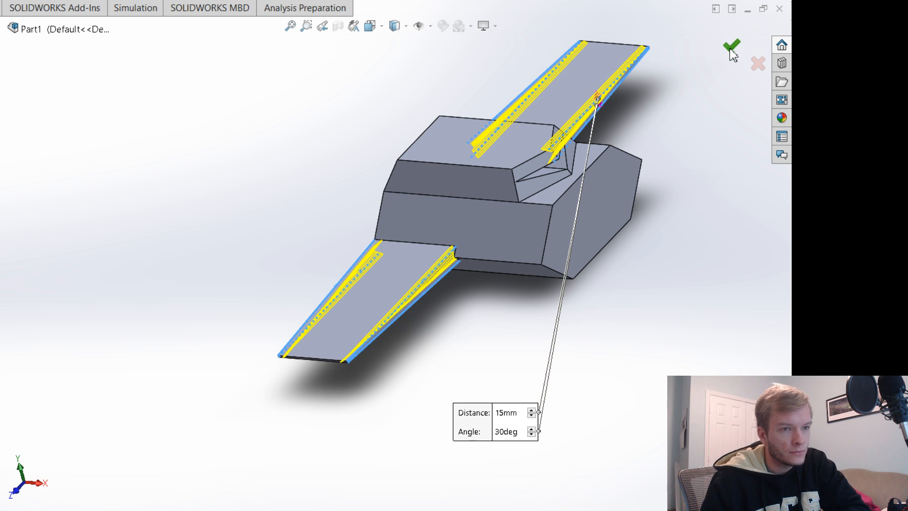
key(Return)
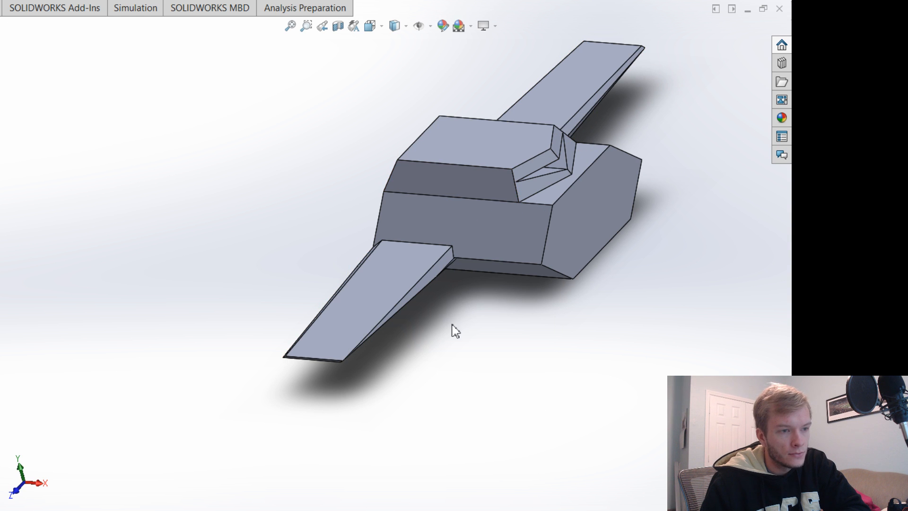
Examine the chamfered wing roots where they meet the block's side faces, from several angles.
middle_drag(449, 331, 405, 259)
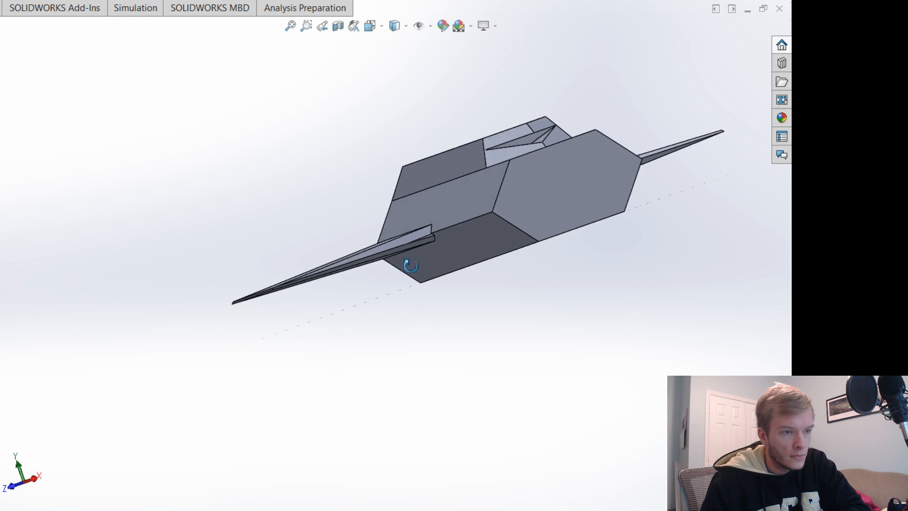
scroll(402, 251, down, 2)
scroll(401, 245, down, 4)
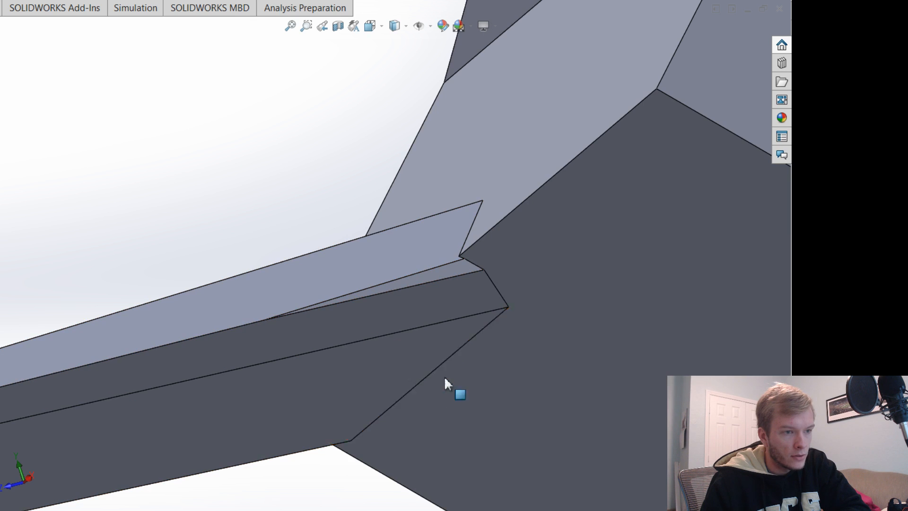
middle_drag(446, 381, 340, 474)
scroll(382, 466, up, 2)
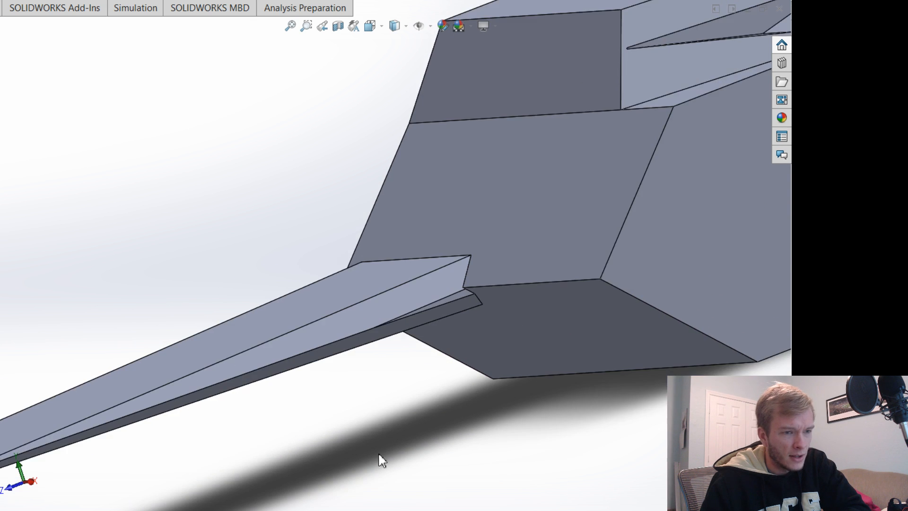
scroll(379, 458, down, 1)
scroll(539, 402, up, 1)
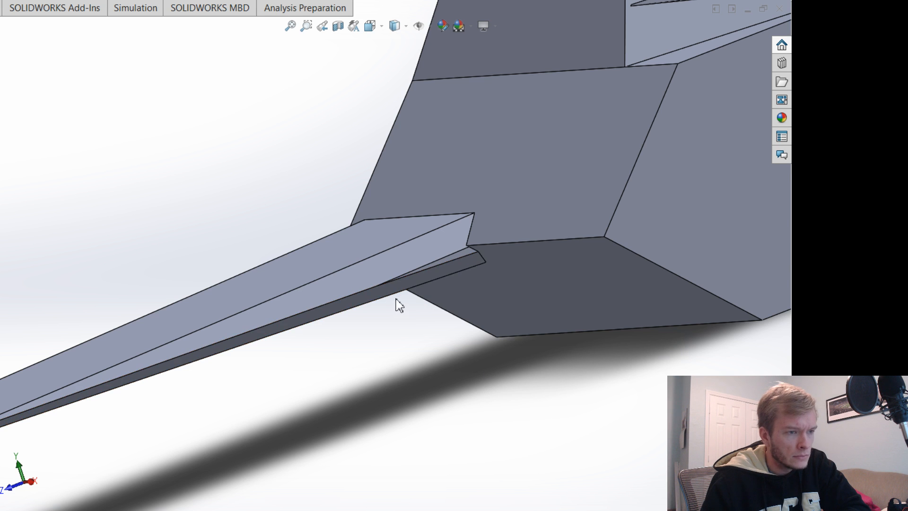
scroll(455, 334, down, 4)
middle_drag(425, 290, 434, 433)
scroll(521, 367, up, 5)
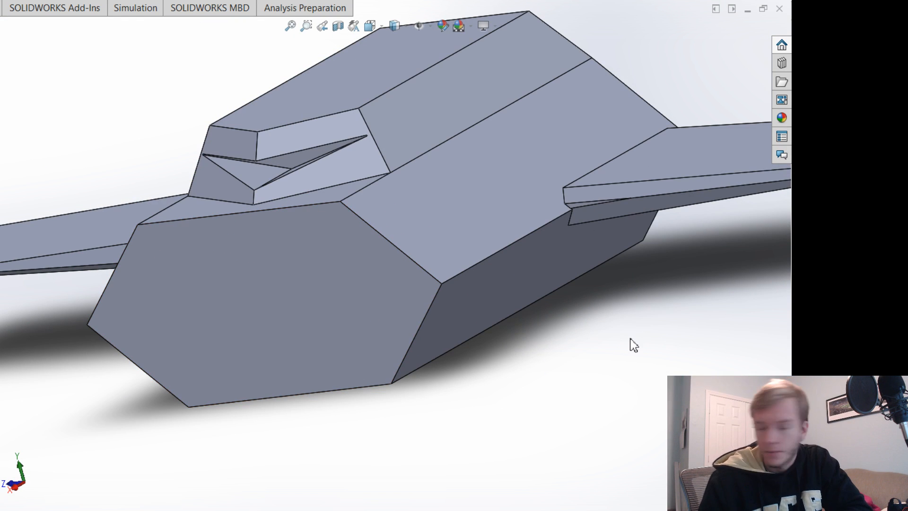
scroll(168, 364, up, 5)
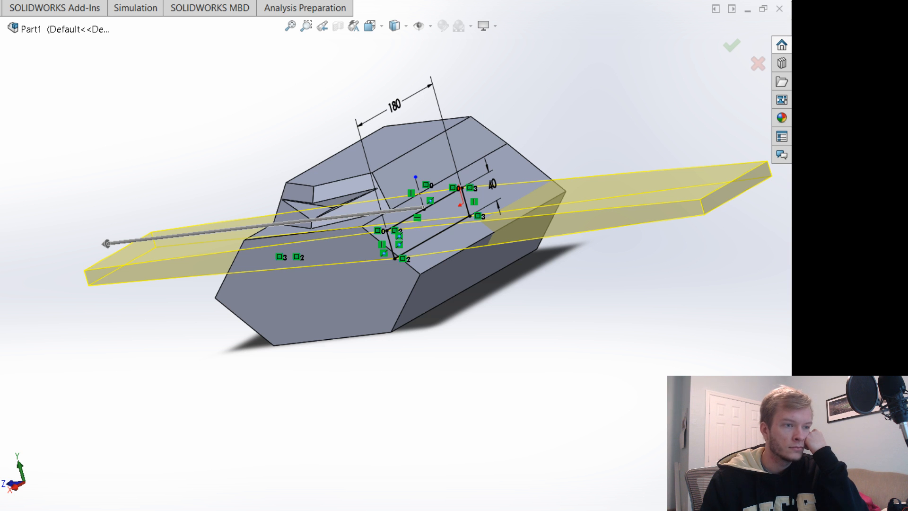
Rebuild the wings with less draft and reselect the near wing's long lower edge in the wing chamfer.
key(Return)
mouse_move(67, 375)
middle_down()
mouse_move(91, 370)
mouse_move(198, 389)
mouse_move(229, 407)
mouse_move(205, 405)
mouse_move(200, 388)
mouse_move(227, 248)
middle_up()
scroll(244, 222, down, 5)
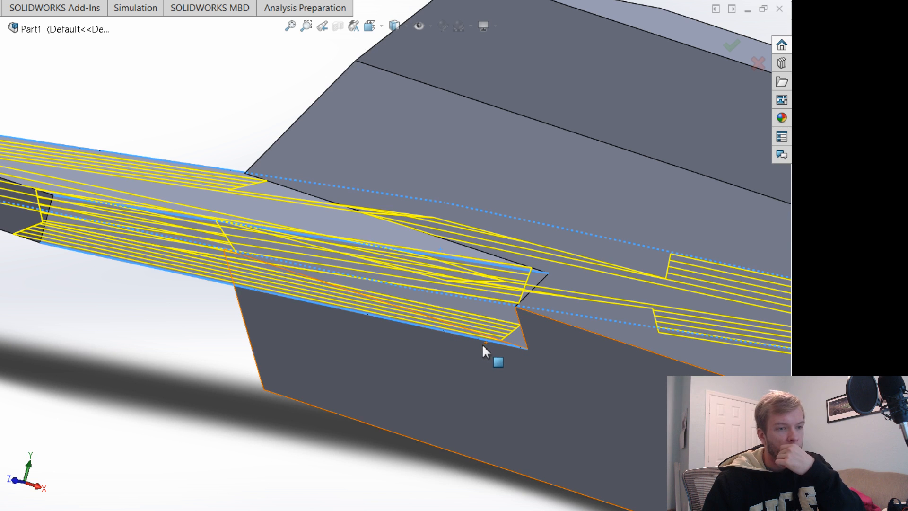
click(304, 290)
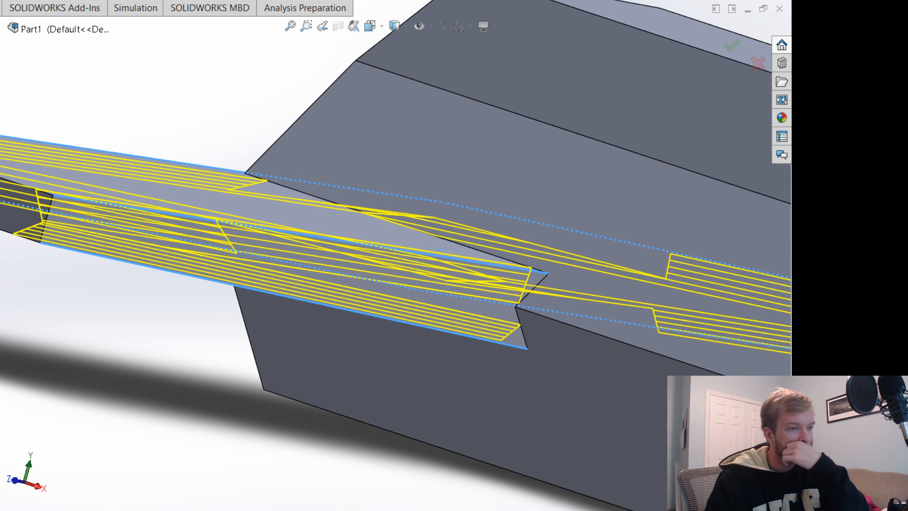
click(277, 295)
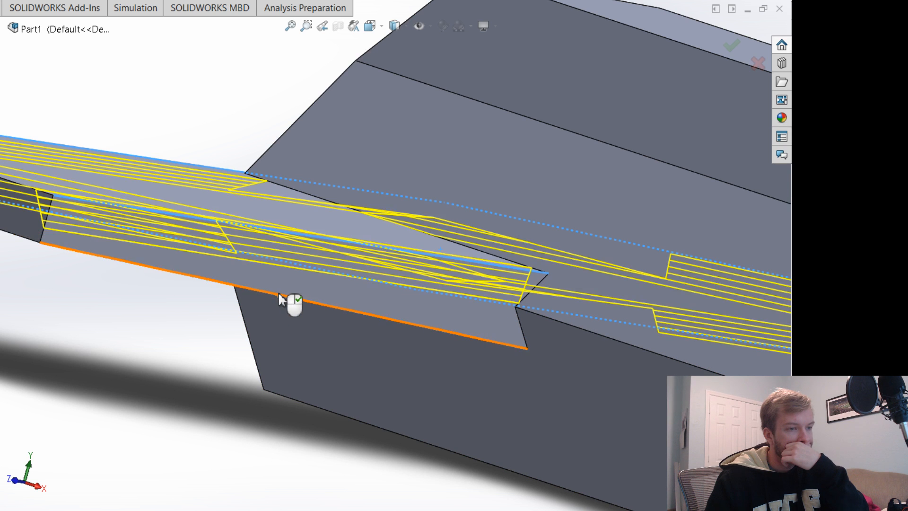
click(279, 296)
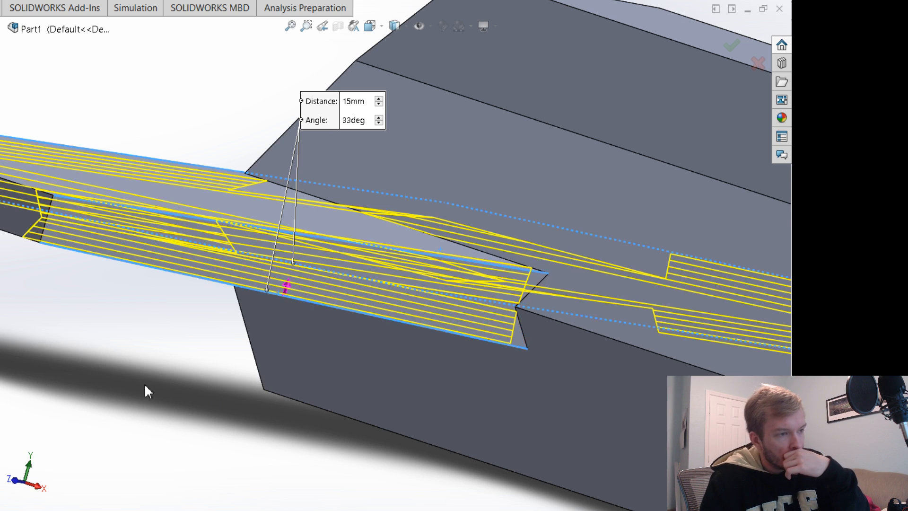
middle_drag(145, 386, 185, 399)
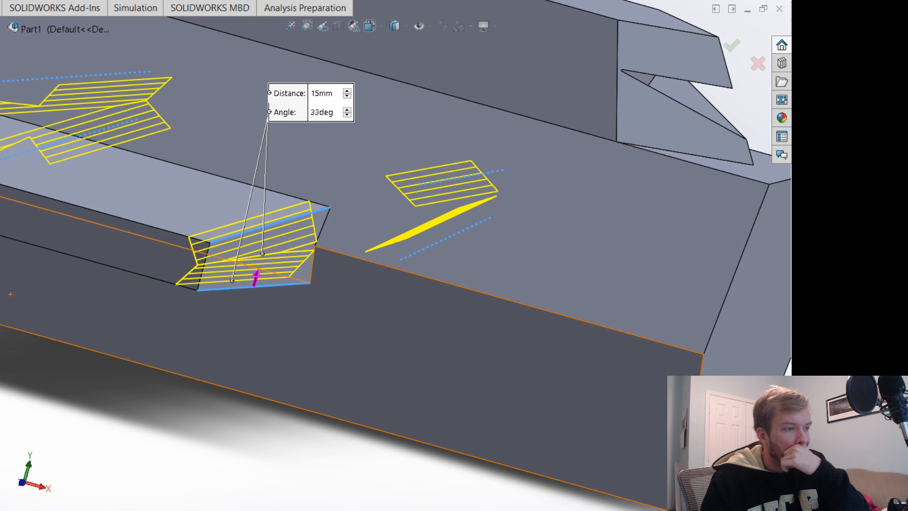
Try wing chamfer distances of 25 and 16 mm, and set the distance to 17 mm.
key(Up)
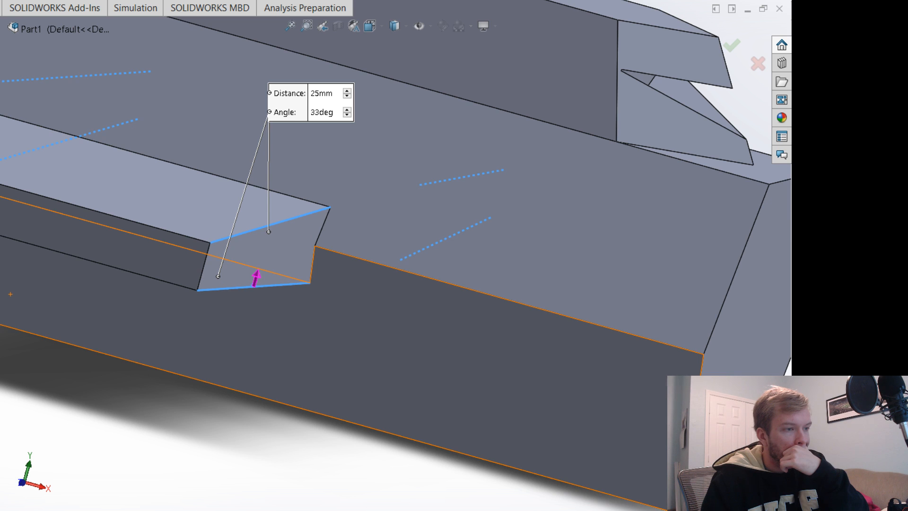
key(Down)
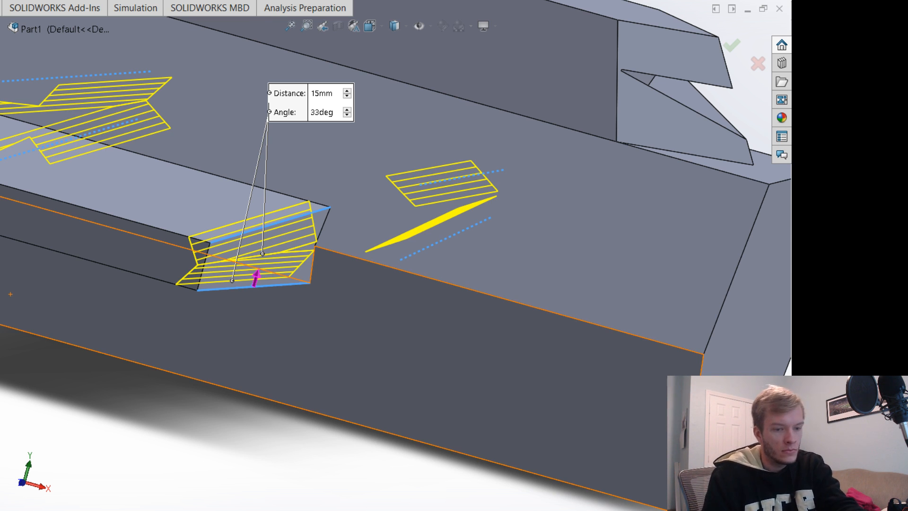
text(16)
key(Return)
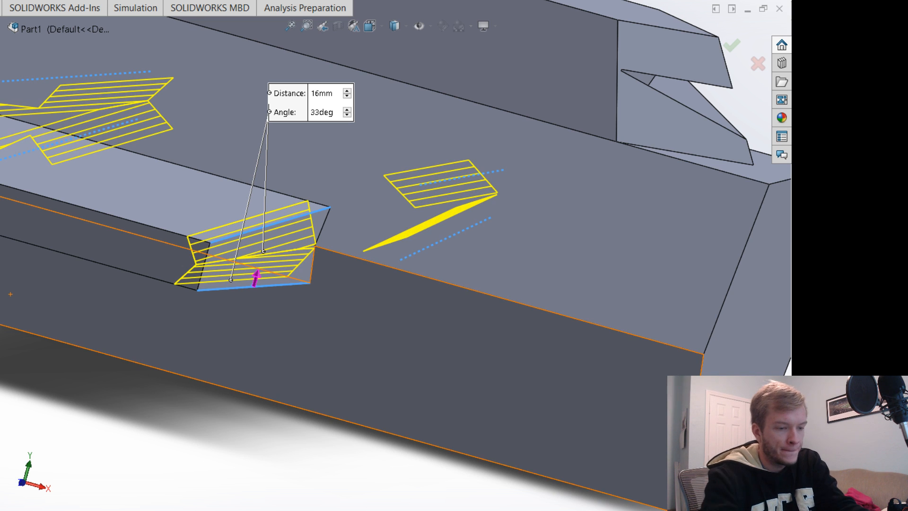
text(17)
key(Return)
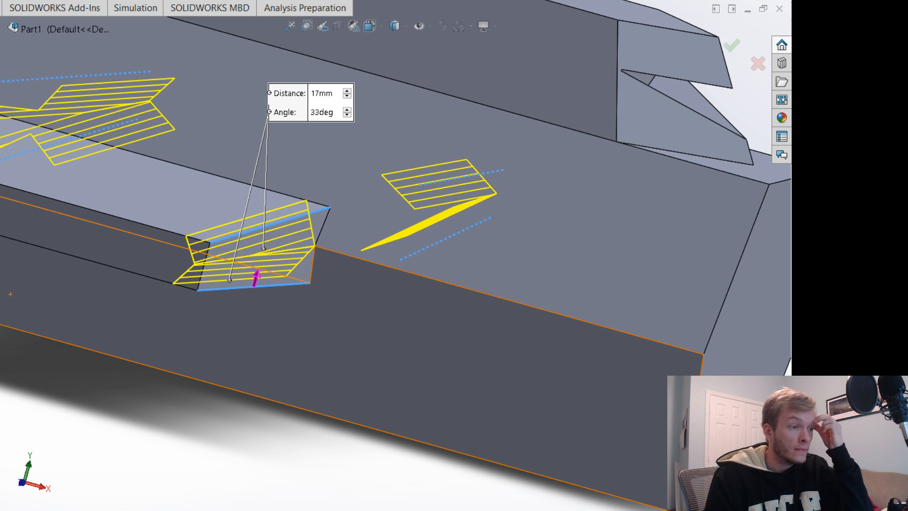
Set the wing chamfer's angle to 49 degrees and apply the chamfer.
key(Up)
key(Up)
key(Up)
key(Up)
key(Up)
key(Up)
key(Up)
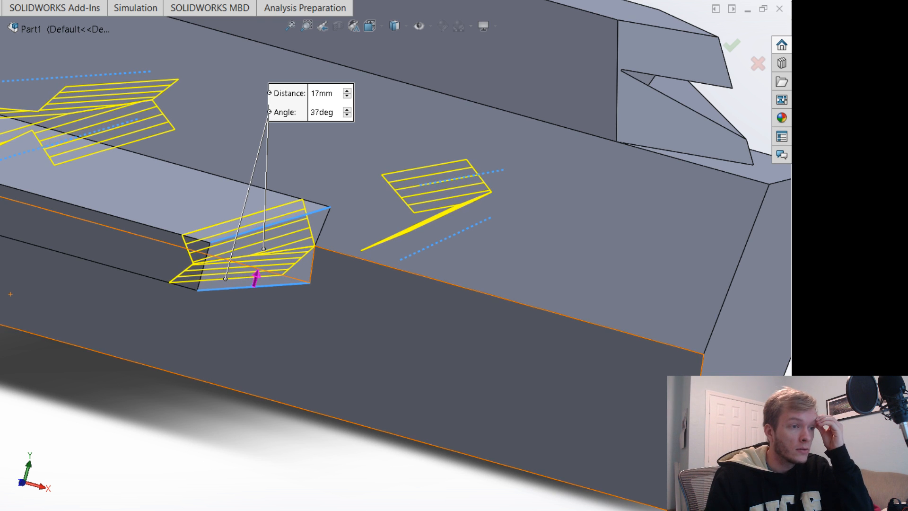
key(Up)
key(Up)
key(Up)
key(Up)
key(Up)
key(Up)
key(Up)
key(Up)
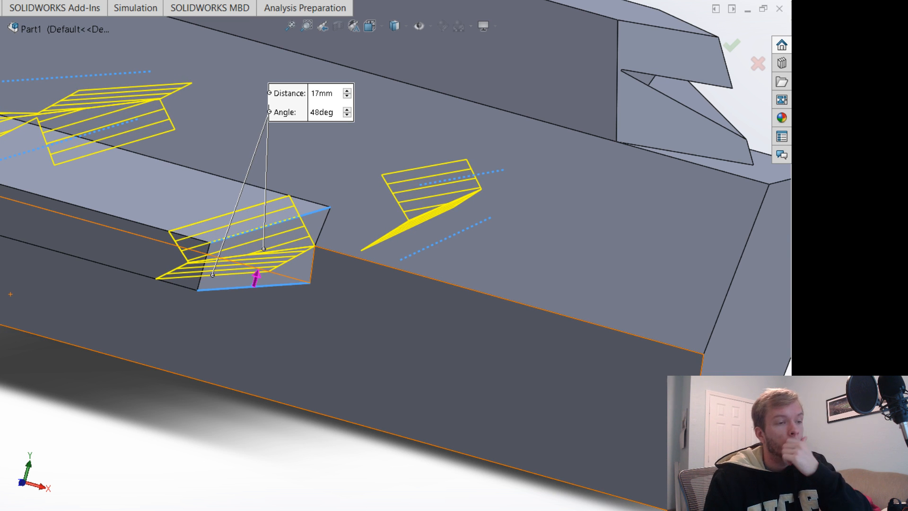
middle_drag(193, 438, 205, 458)
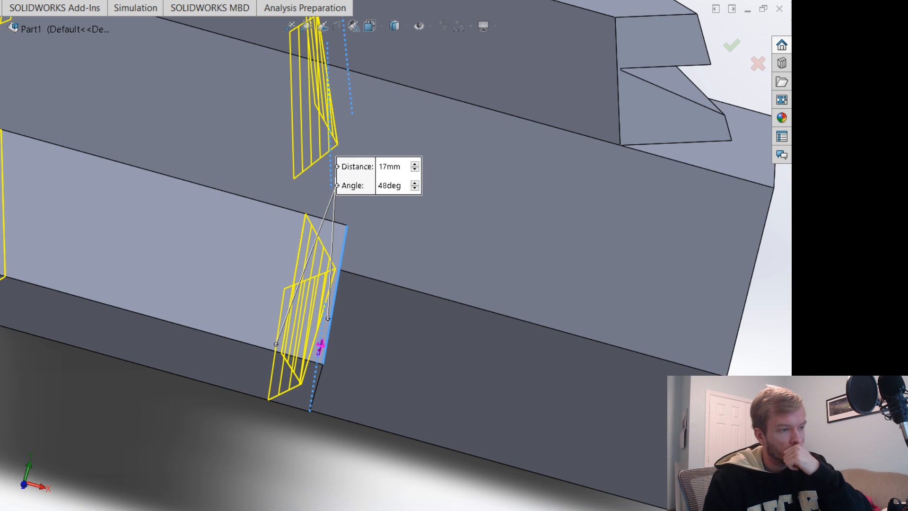
key(Up)
key(Up)
key(Up)
key(Up)
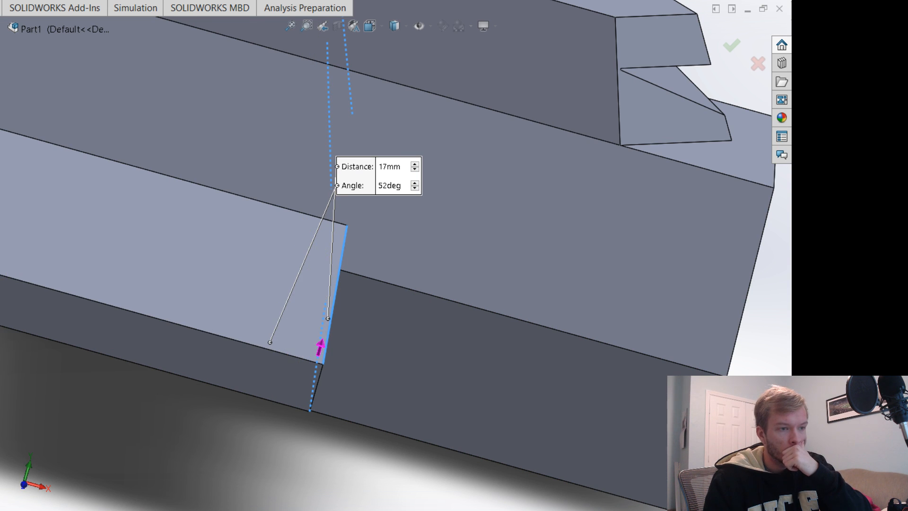
key(Down)
key(Down)
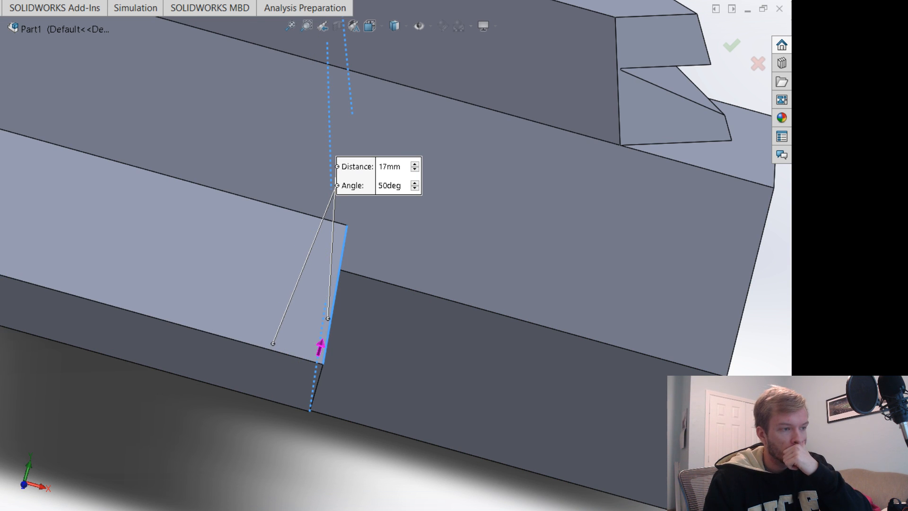
key(Down)
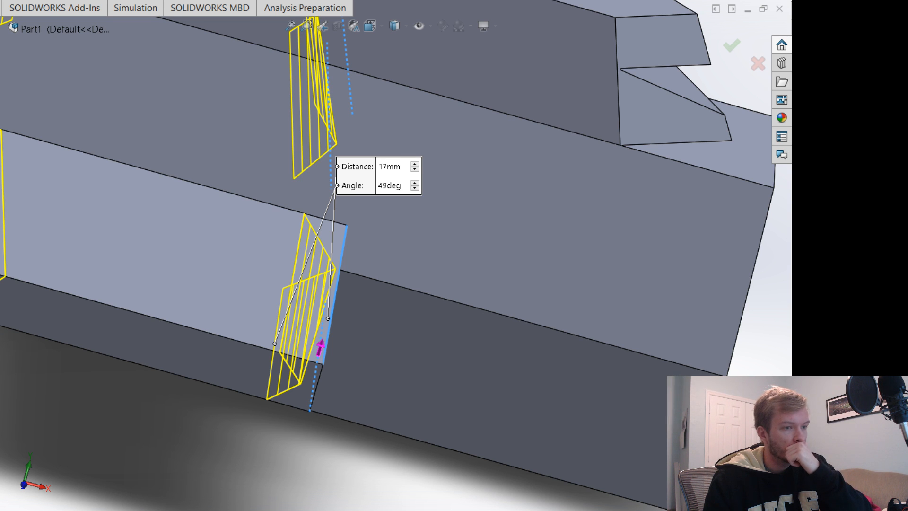
key(Return)
key(f)
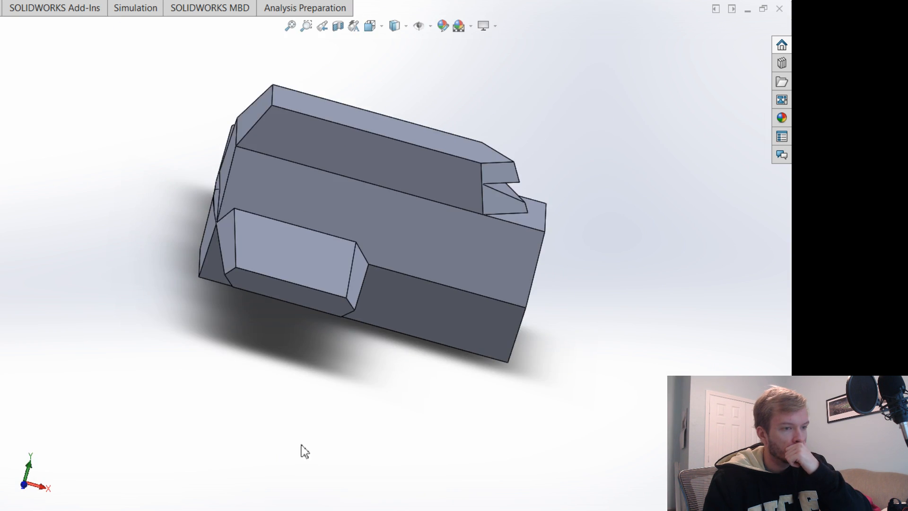
Rebuild the wing extrusion without draft as straight rectangular slabs on both sides of the block.
middle_drag(304, 450, 442, 461)
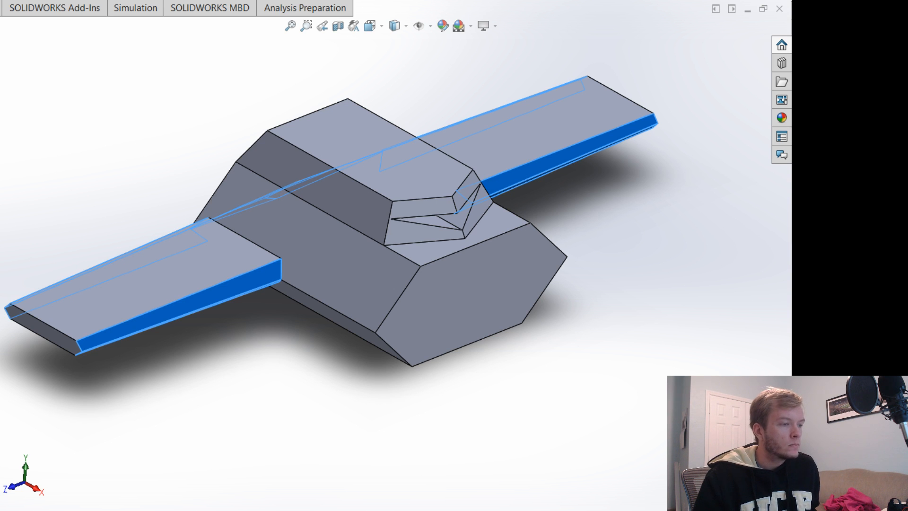
click(483, 169)
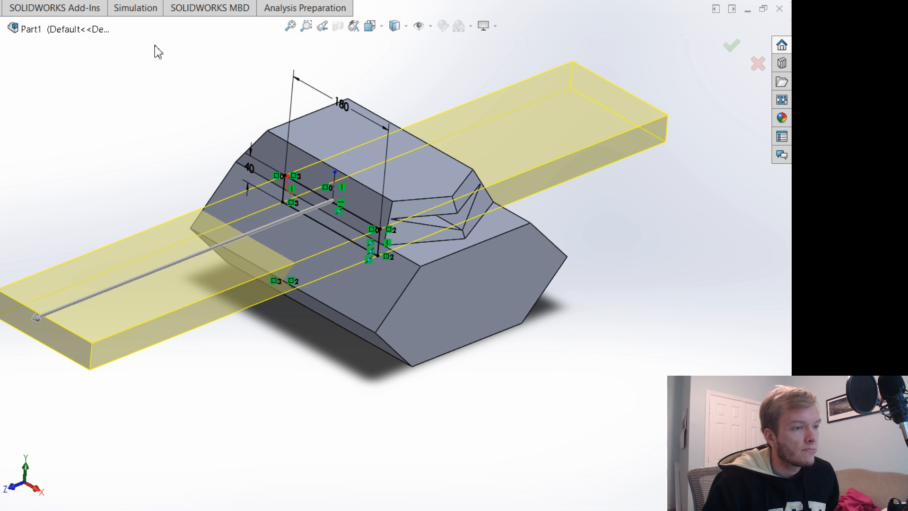
middle_drag(251, 409, 306, 433)
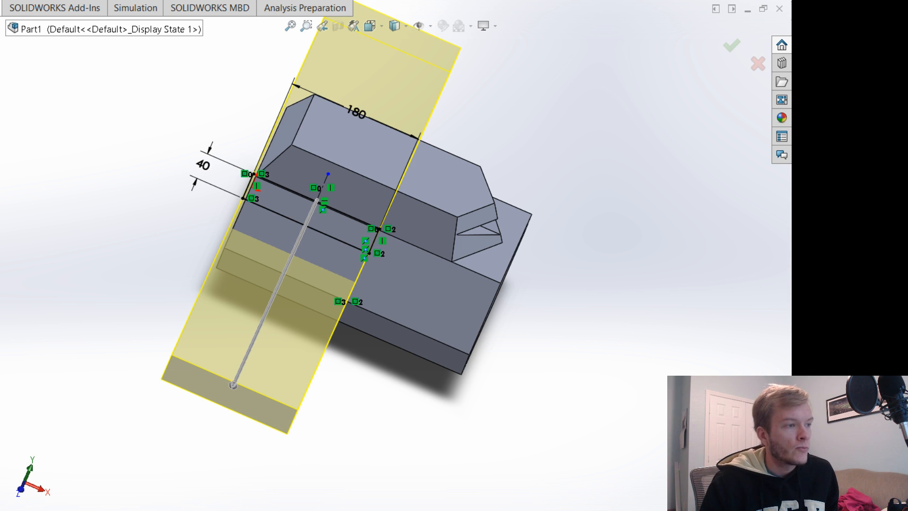
click(732, 49)
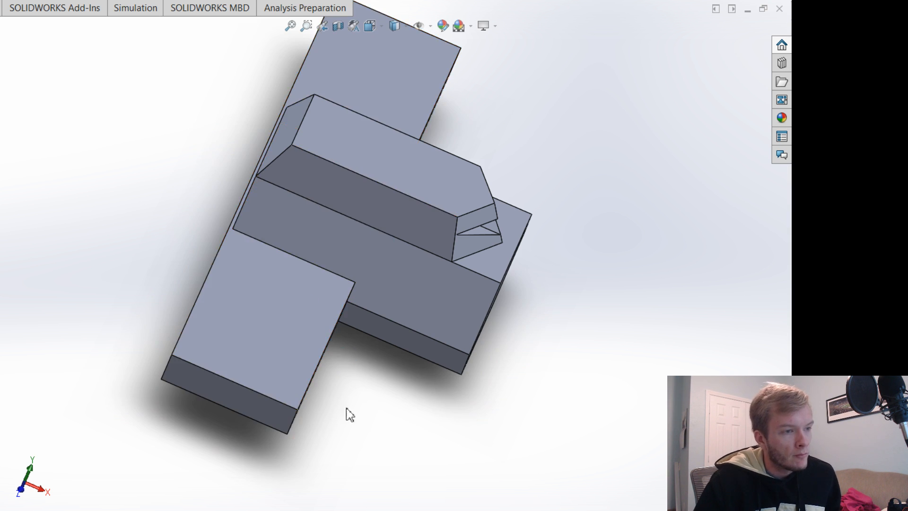
Start a sketch on the near wing's end face and draw a slightly slanted centerline, about 40 mm long, from its upper to lower edge.
middle_drag(347, 413, 391, 344)
click(310, 267)
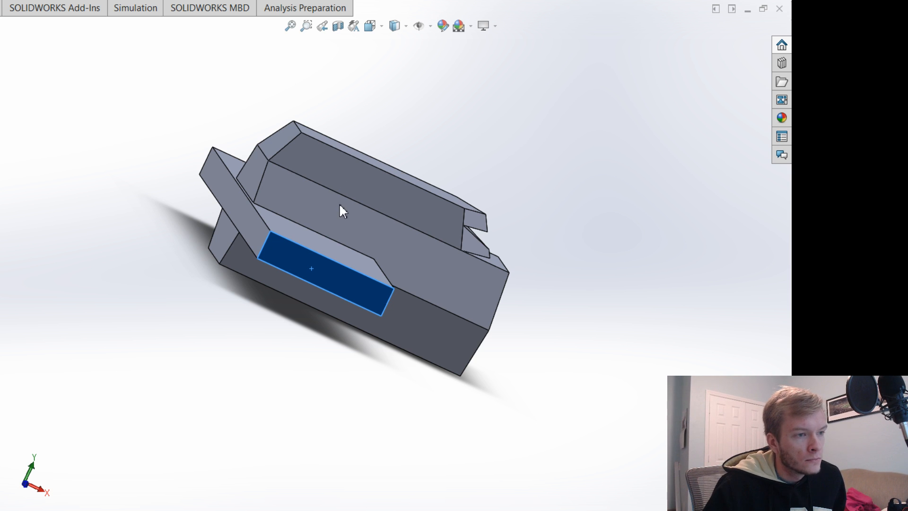
key(s)
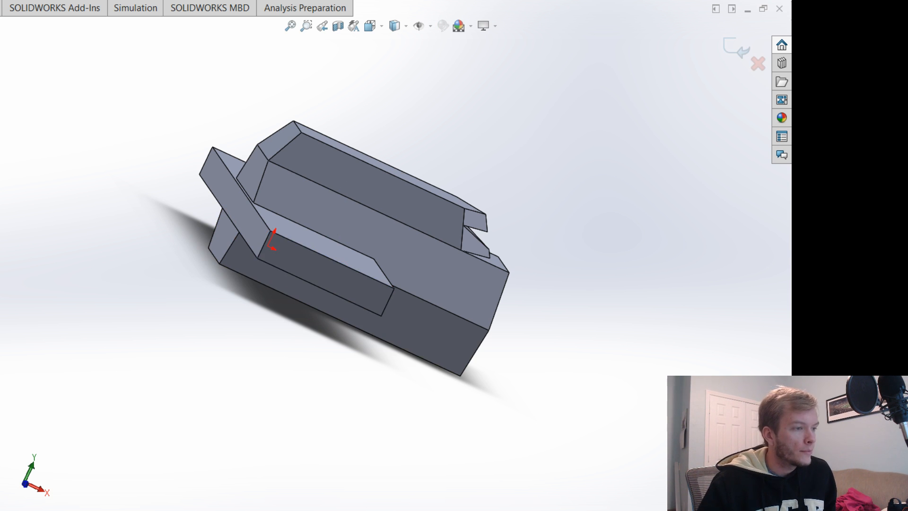
key(ctrl+8)
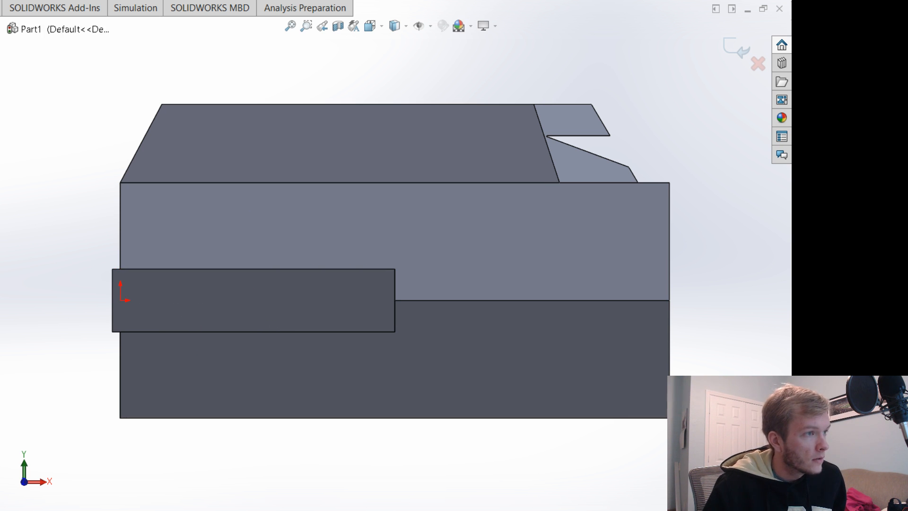
click(257, 268)
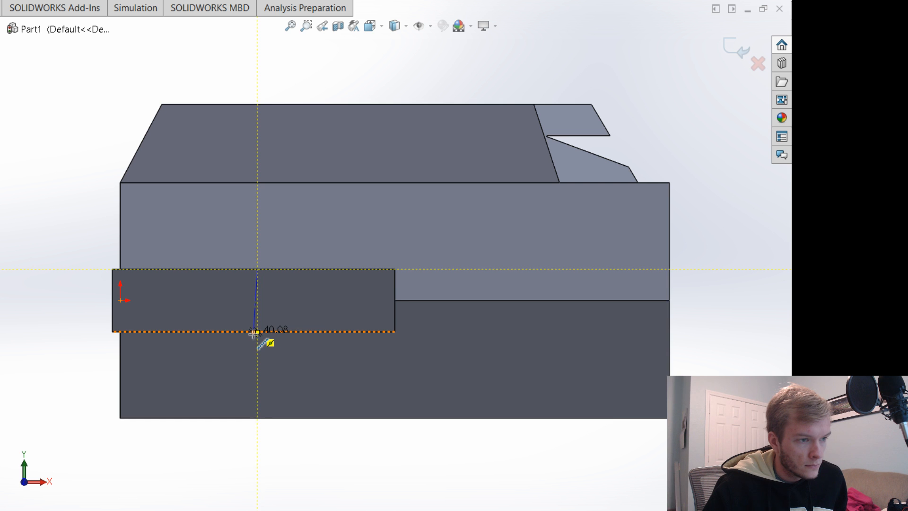
scroll(259, 331, down, 3)
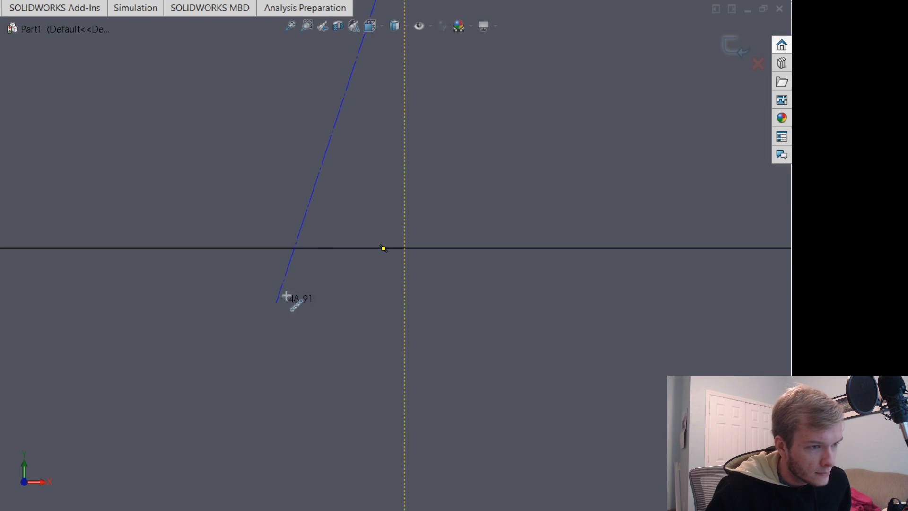
click(383, 248)
scroll(376, 253, up, 3)
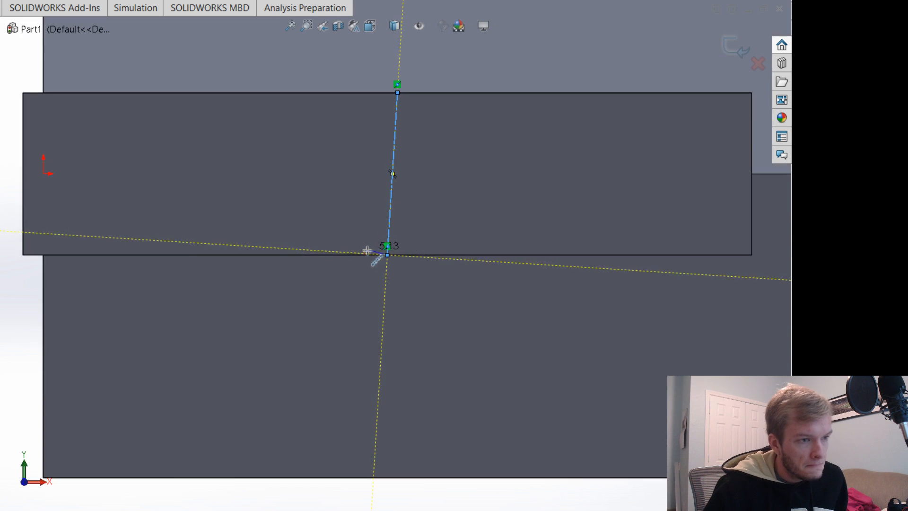
key(Escape)
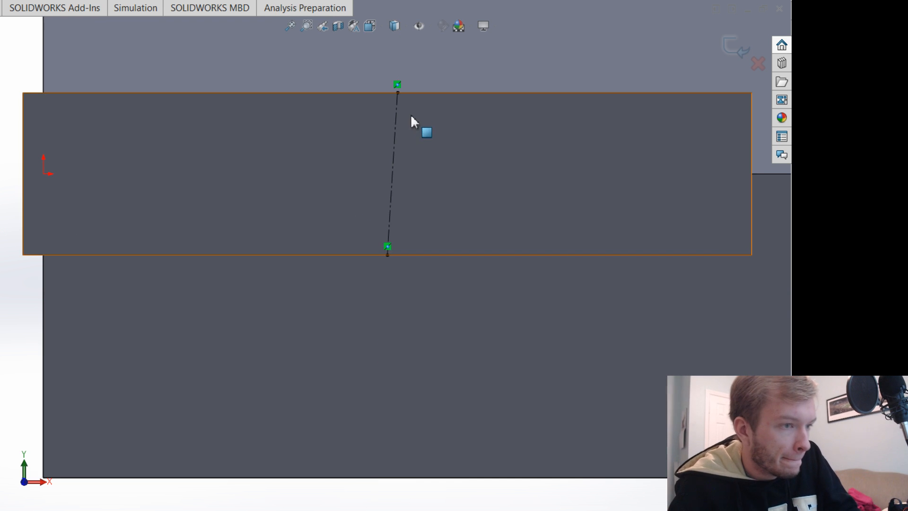
Release the slanted centerline's upper endpoint and constrain it to the midpoint of the wing face's upper edge, making the centerline vertical.
click(399, 85)
key(Delete)
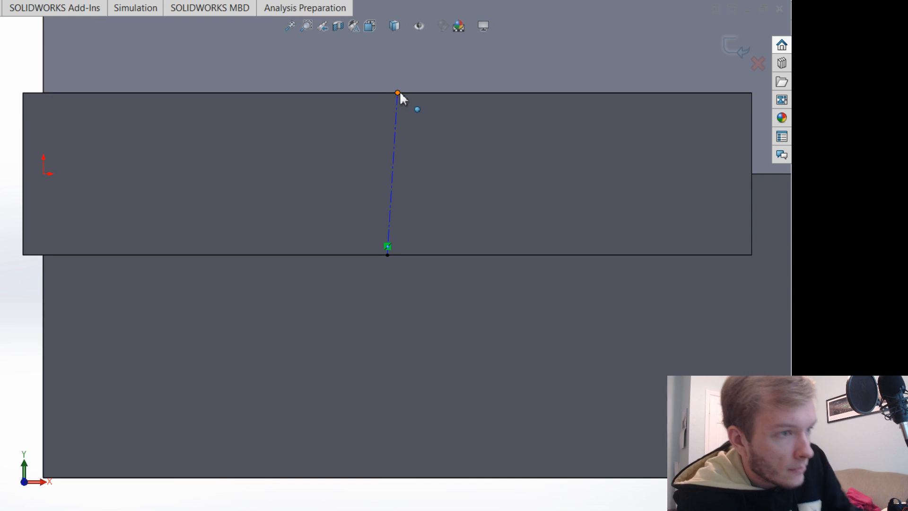
drag(399, 94, 346, 94)
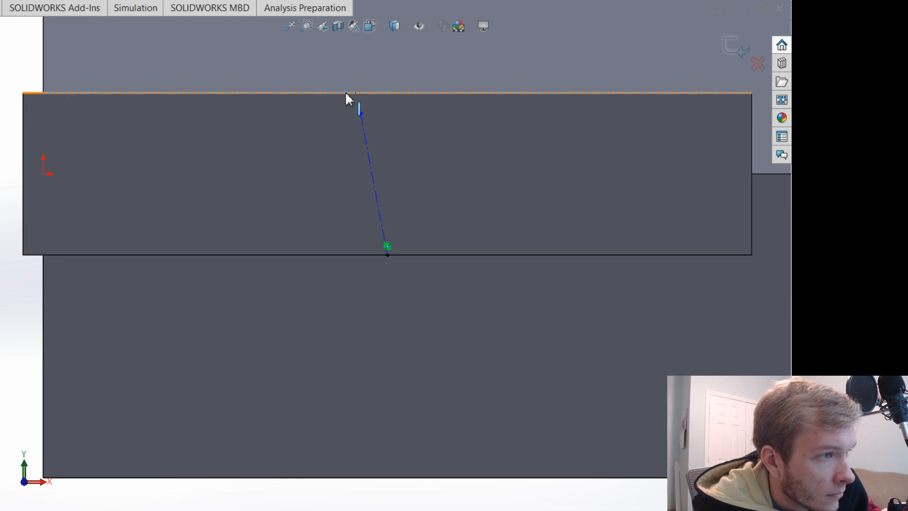
ctrl+click(362, 113)
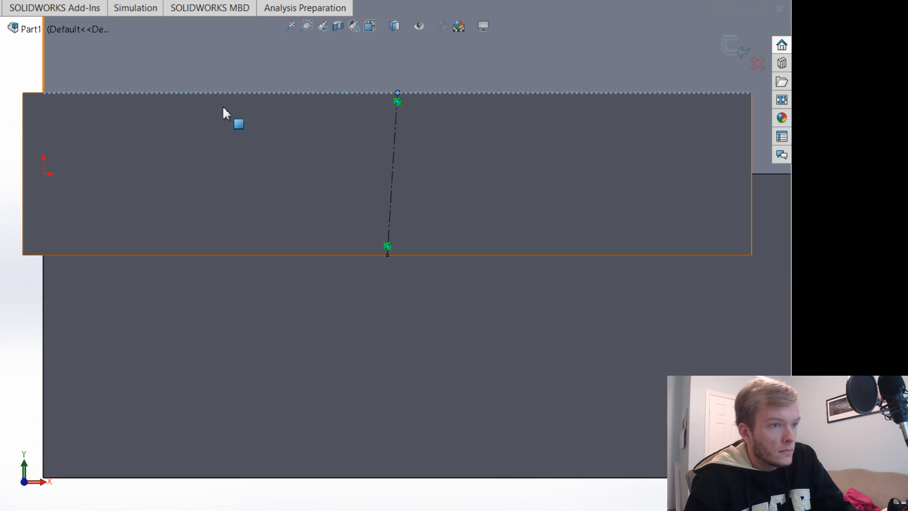
key(ctrl+z)
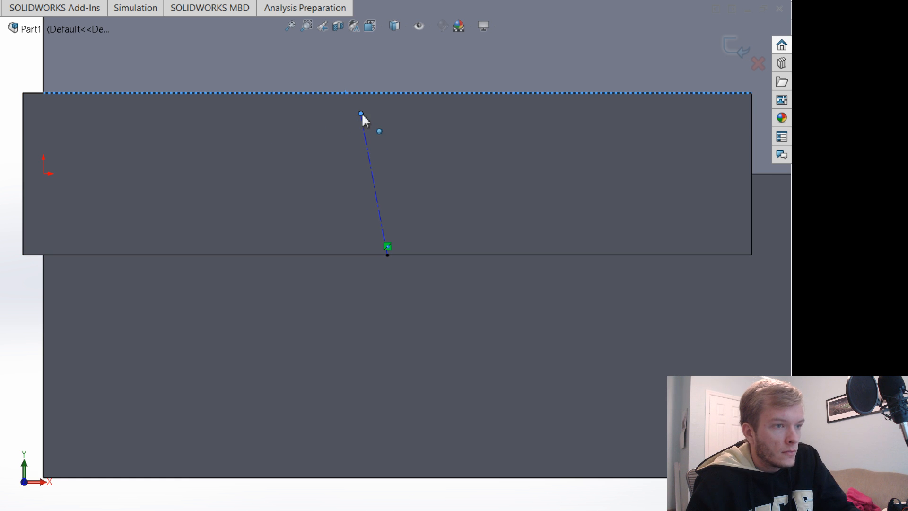
click(350, 122)
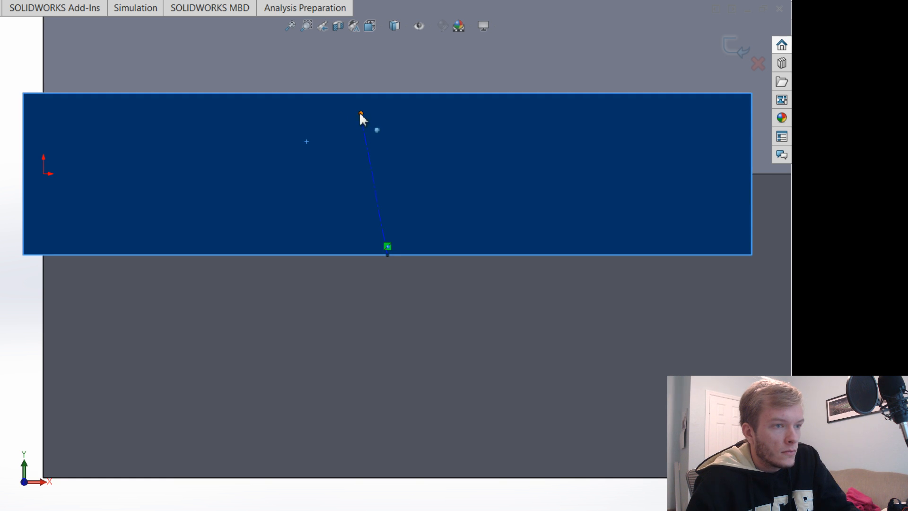
key(Escape)
click(29, 92)
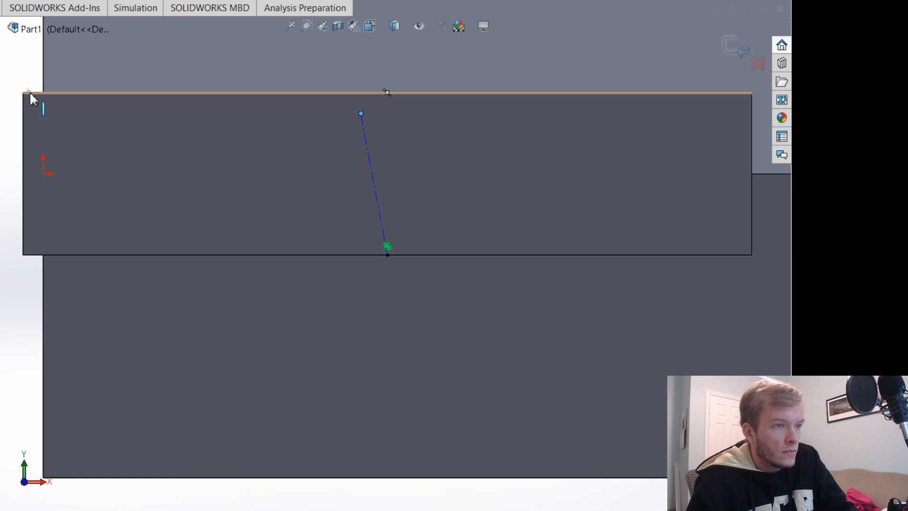
click(2, 230)
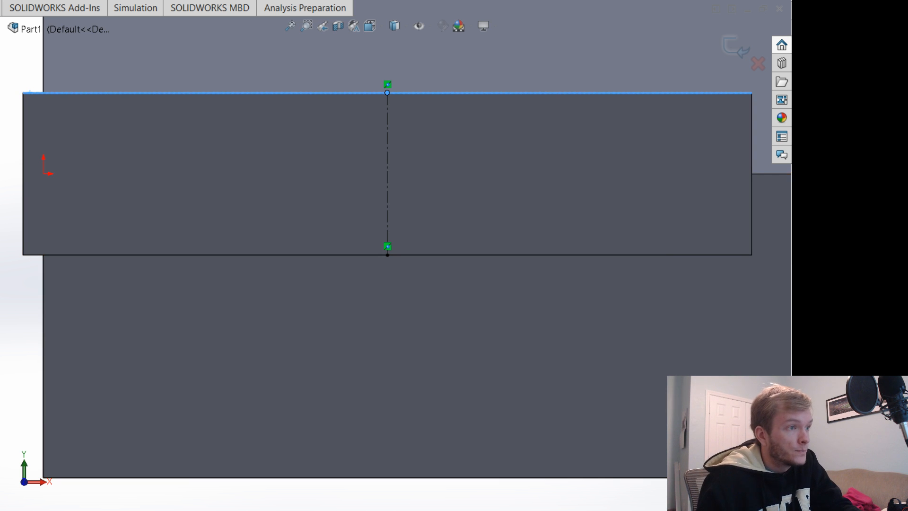
Draw a horizontal centerline through the origin across the wing face and tie its free endpoint to the midpoint of the far short edge.
click(23, 173)
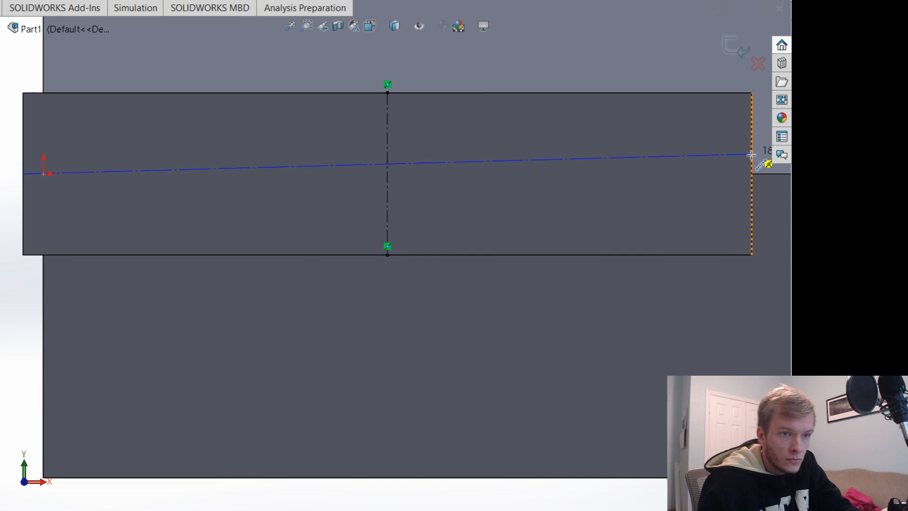
click(680, 173)
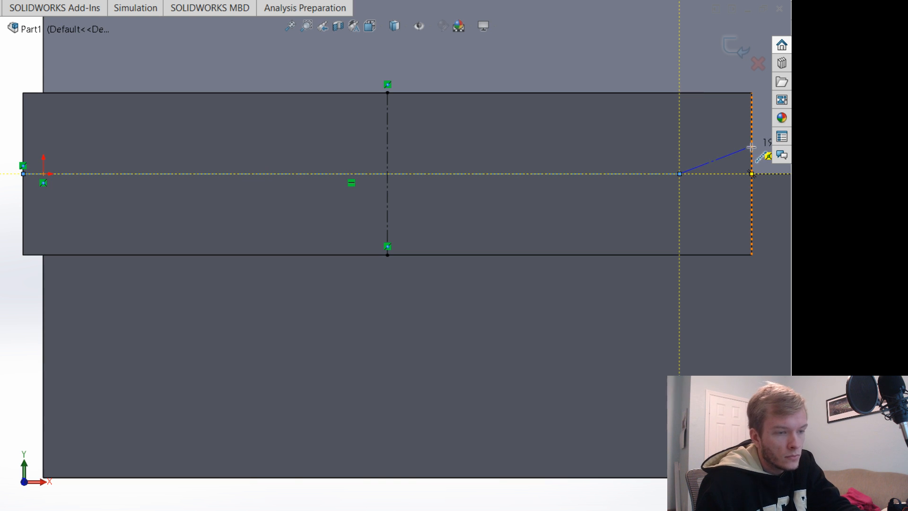
key(Escape)
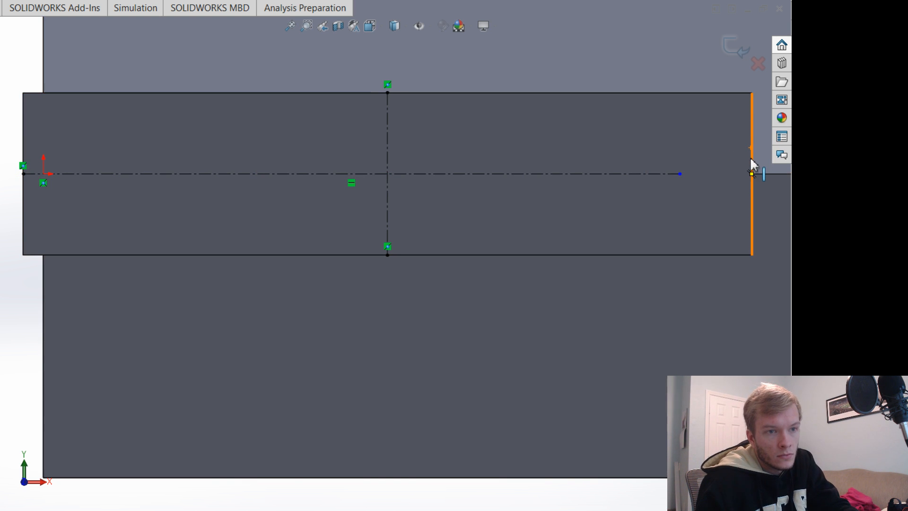
click(679, 174)
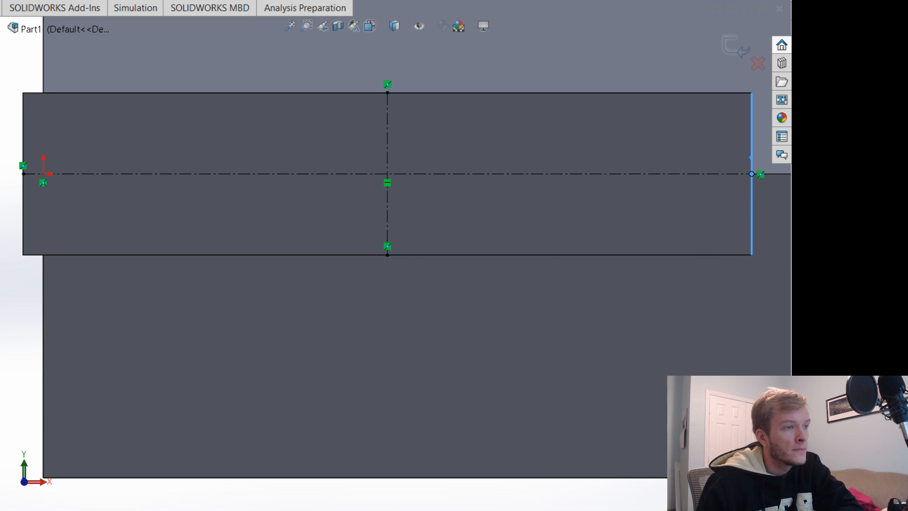
Sketch a large corner rectangle that encloses the whole side view of the model with clearance on every side.
mouse_move(23, 93)
mouse_down()
mouse_move(608, 348)
mouse_move(757, 261)
mouse_up()
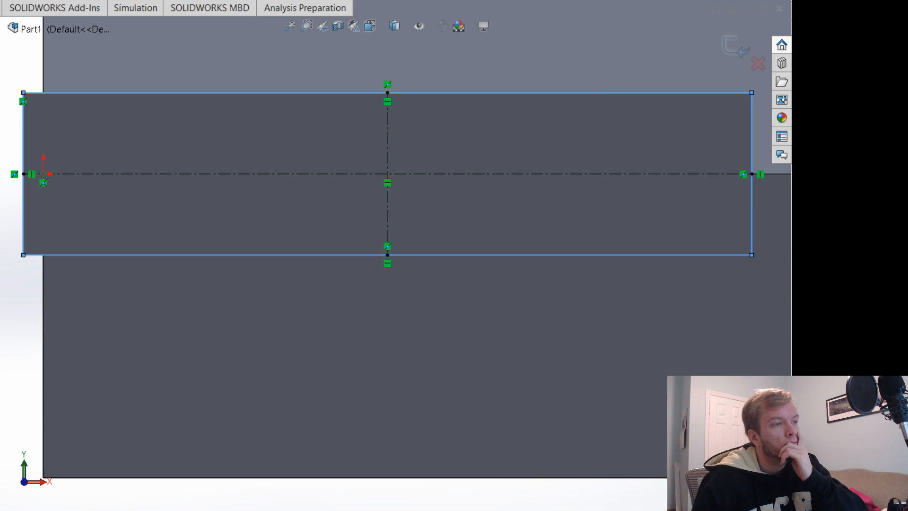
click(751, 157)
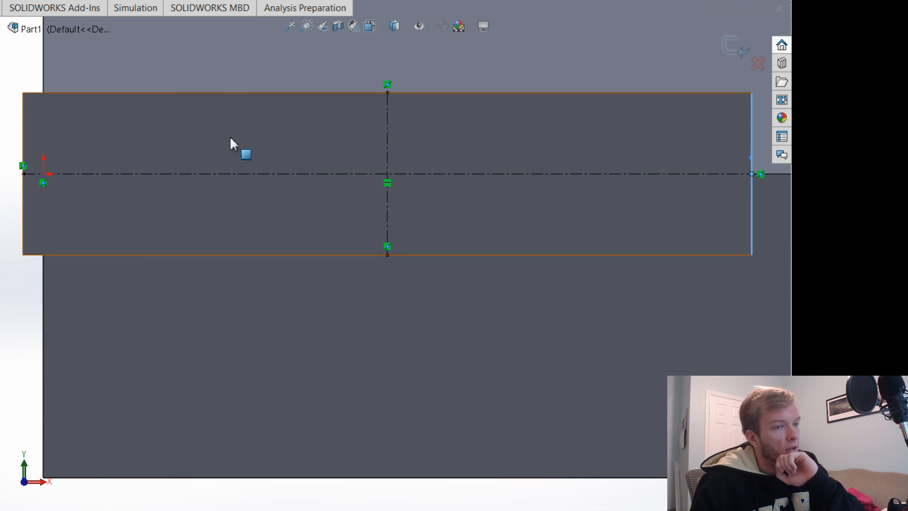
scroll(230, 137, up, 7)
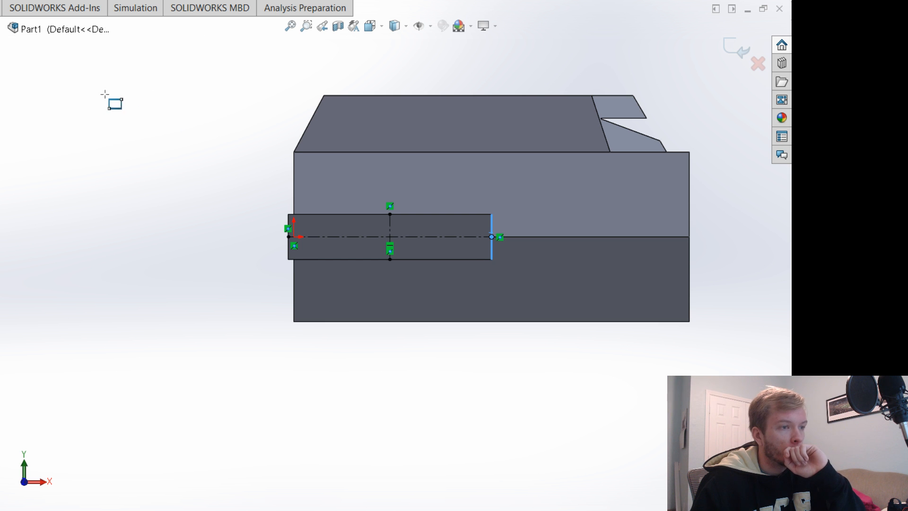
mouse_move(90, 82)
mouse_down()
mouse_move(572, 345)
mouse_move(709, 444)
mouse_move(703, 434)
mouse_up()
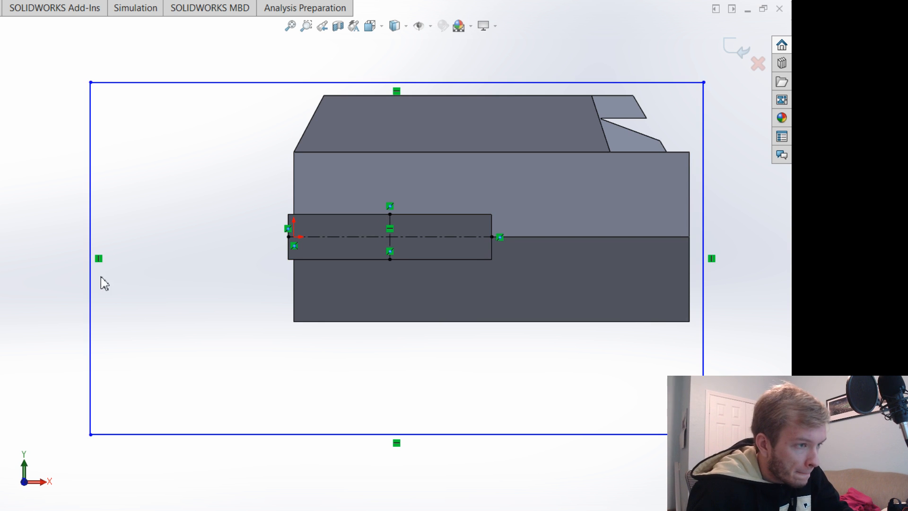
Center the large rectangle on the wing's two centerlines through its edge midpoints and enlarge it slightly beyond the block.
click(92, 258)
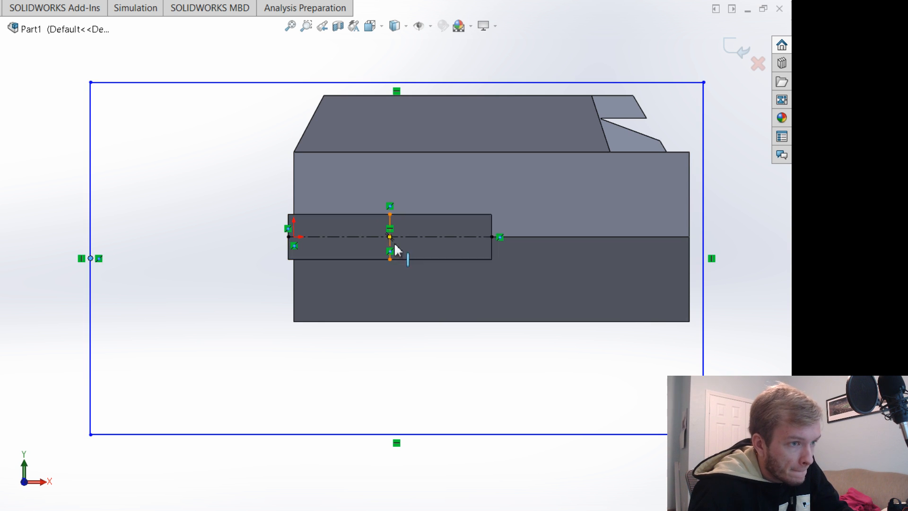
click(338, 236)
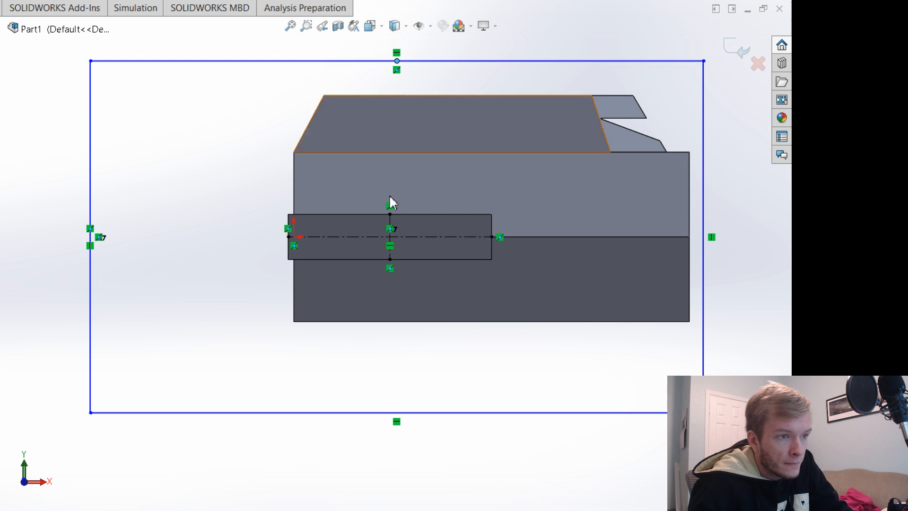
key(Escape)
click(390, 227)
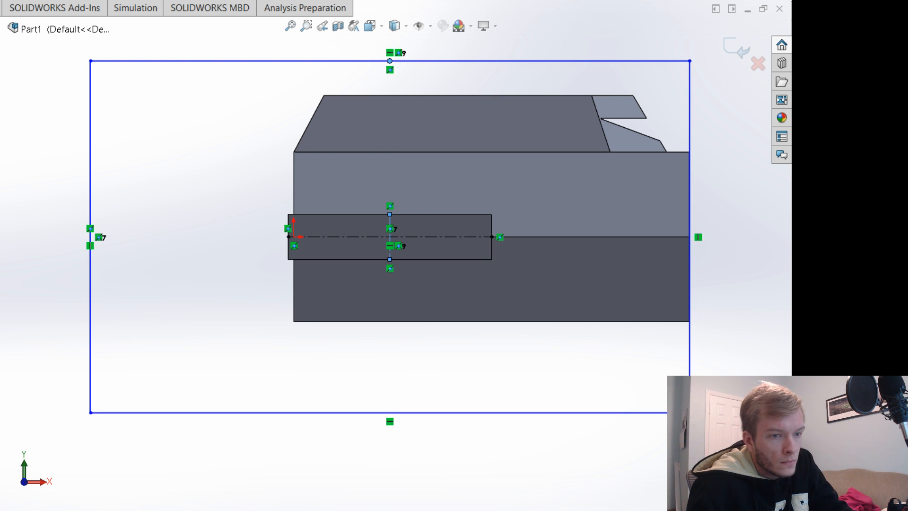
mouse_move(689, 412)
mouse_down()
mouse_move(715, 434)
mouse_move(706, 425)
mouse_up()
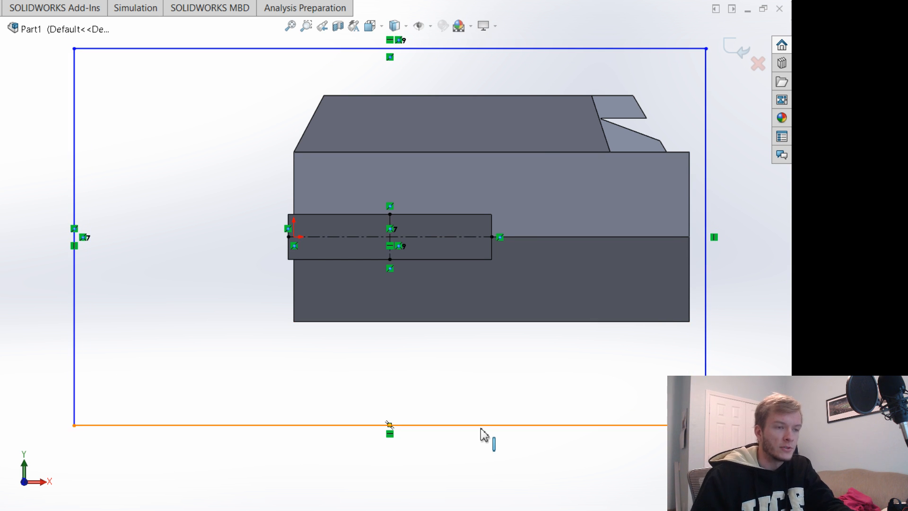
Draw a center rectangle at the intersection of the wing centerlines and shrink it to about 119 mm long inside the wing face.
scroll(348, 235, down, 5)
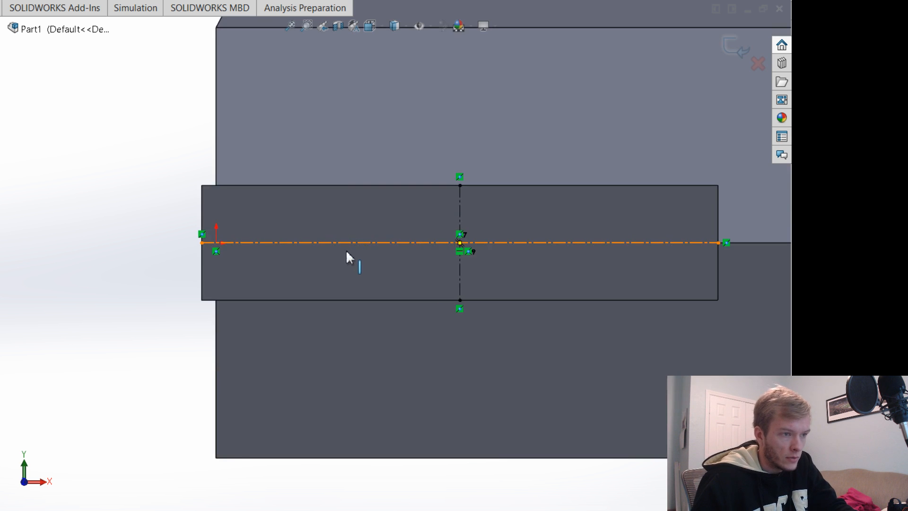
scroll(347, 252, up, 3)
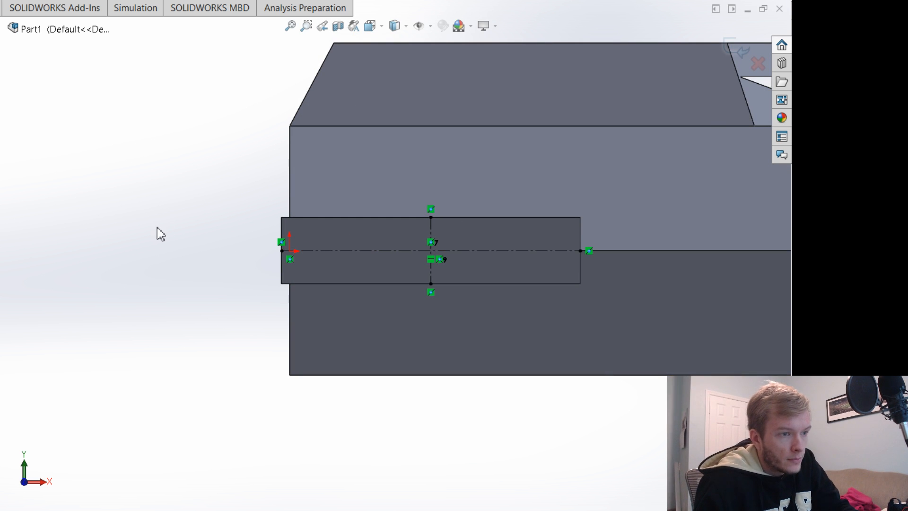
scroll(537, 233, down, 4)
scroll(345, 280, up, 2)
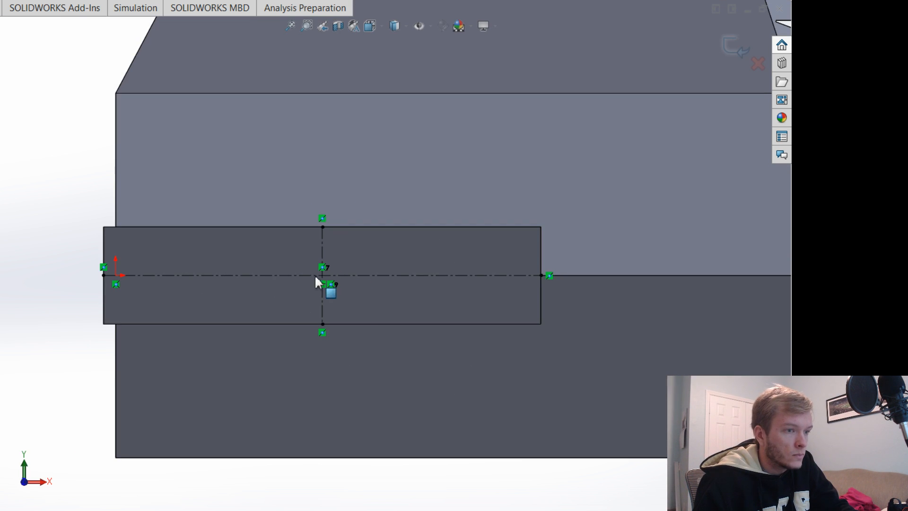
scroll(373, 222, up, 2)
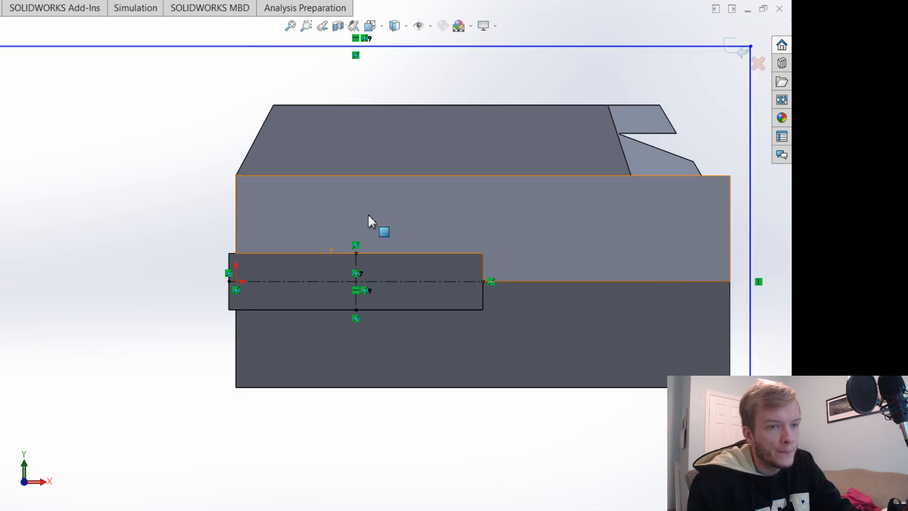
scroll(368, 219, down, 3)
scroll(337, 408, down, 1)
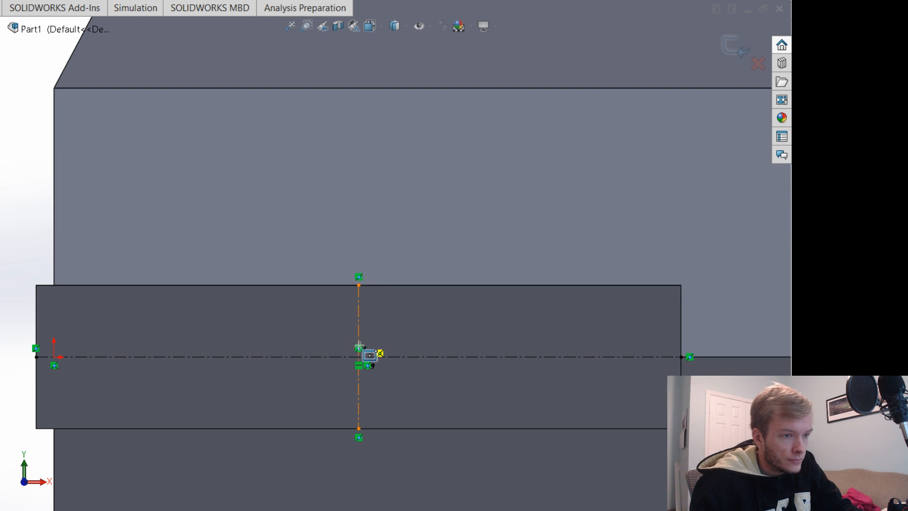
click(359, 357)
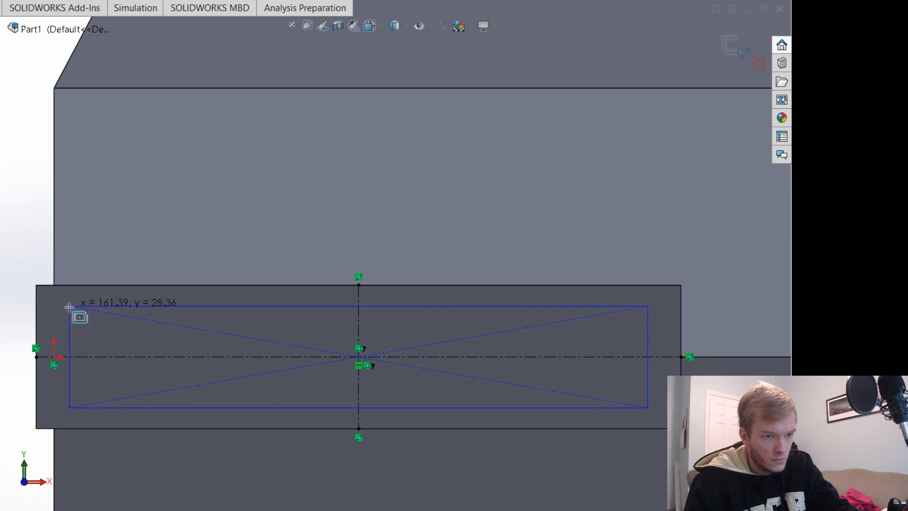
click(85, 315)
key(Escape)
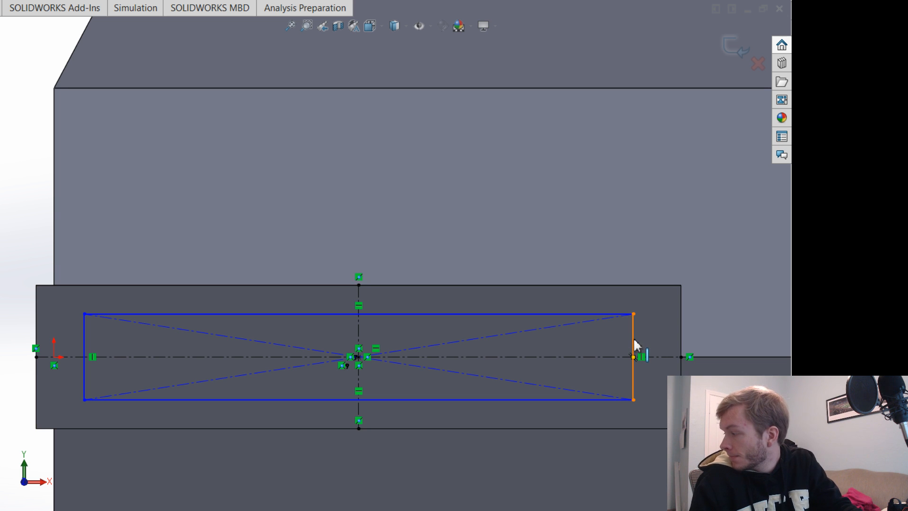
mouse_move(634, 345)
mouse_down()
mouse_move(616, 331)
mouse_move(566, 347)
mouse_move(572, 340)
mouse_move(549, 327)
mouse_up()
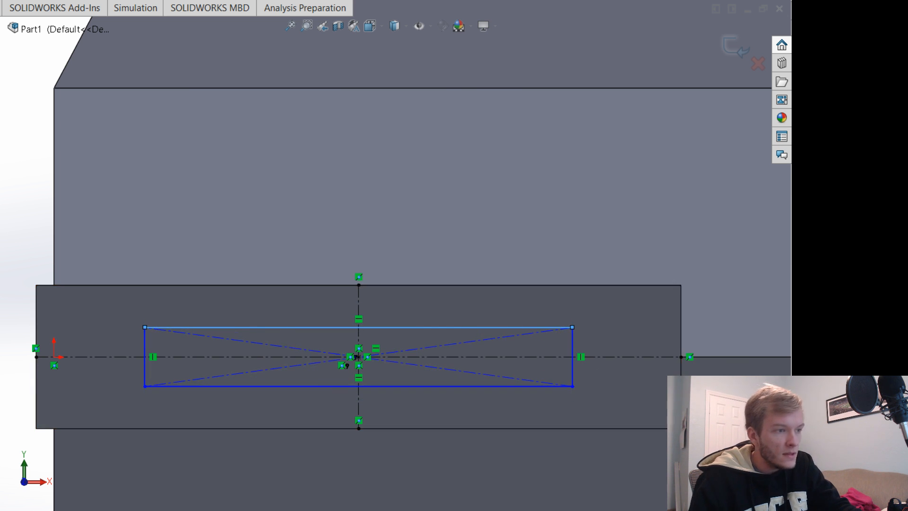
Dimension the gap between the inner rectangle's upper edge and the wing face's upper edge at 10 mm.
right_drag(20, 182, 17, 155)
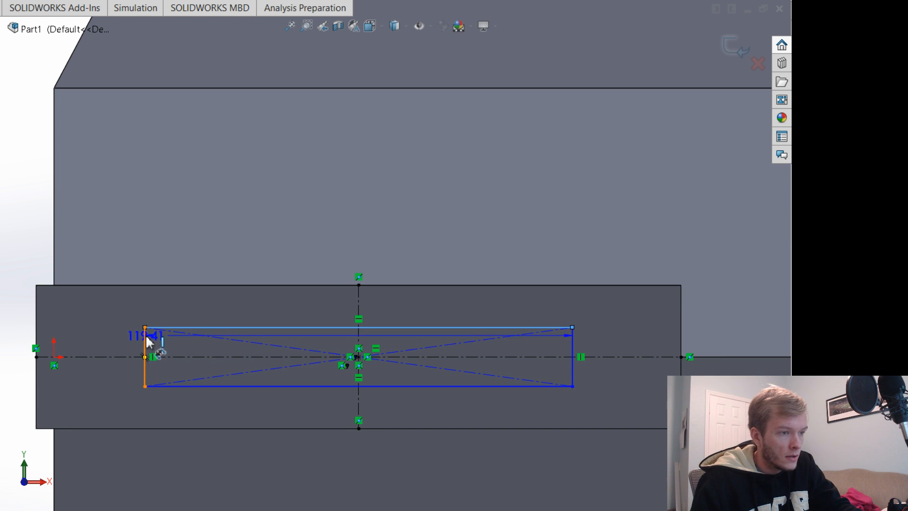
click(187, 284)
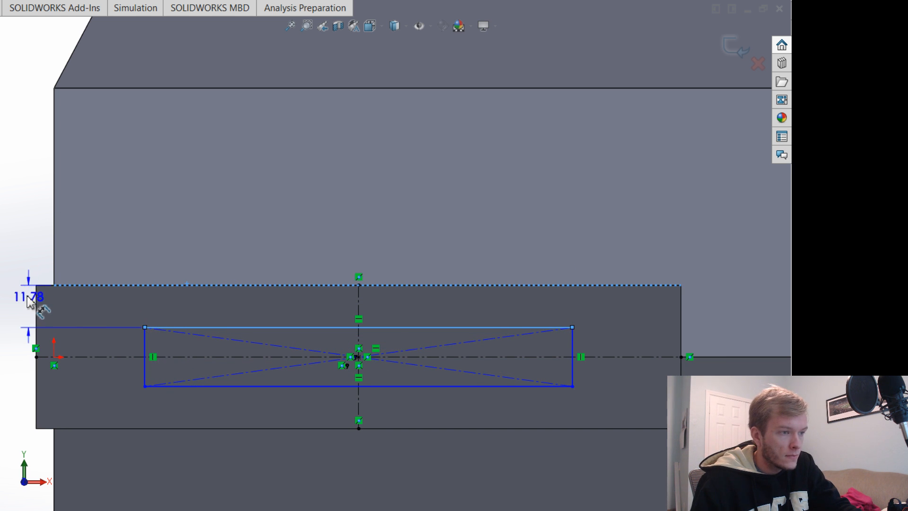
click(20, 306)
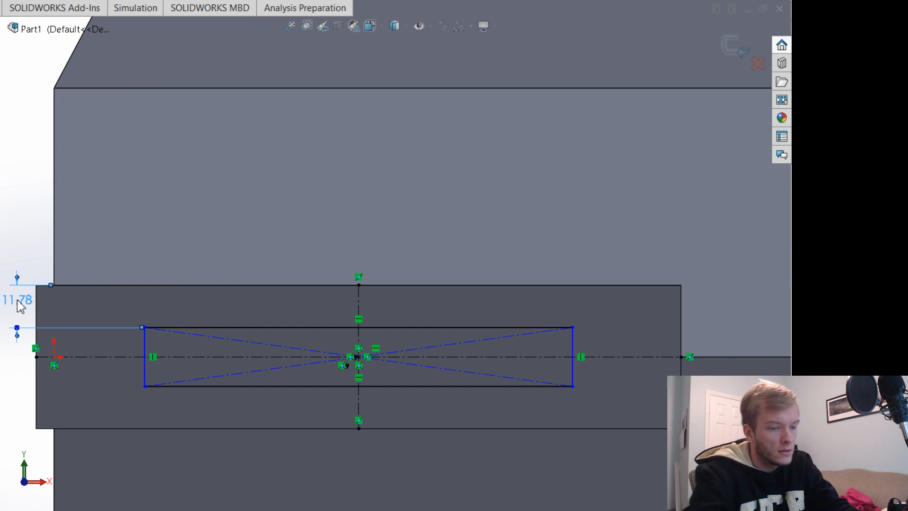
text(10)
key(Return)
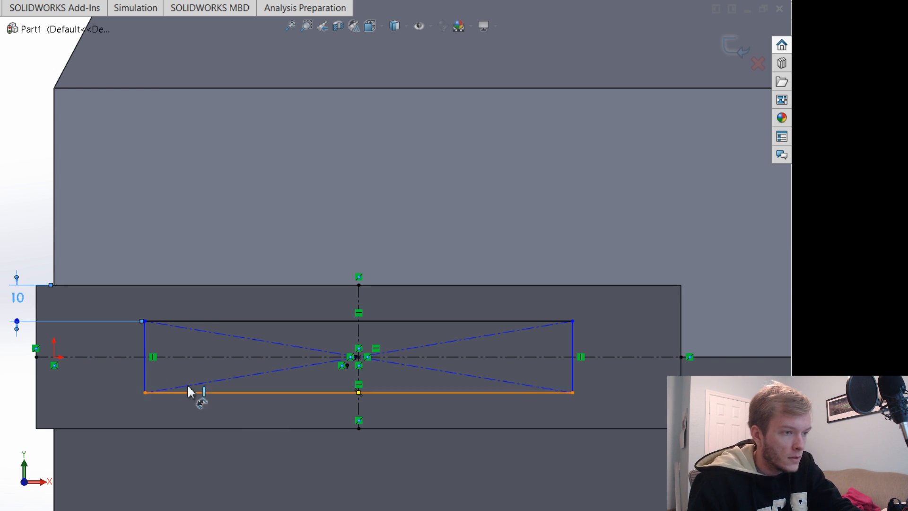
Dimension the gap between the inner rectangle's short edge and the wing face's short edge near the origin at 30 mm.
click(144, 378)
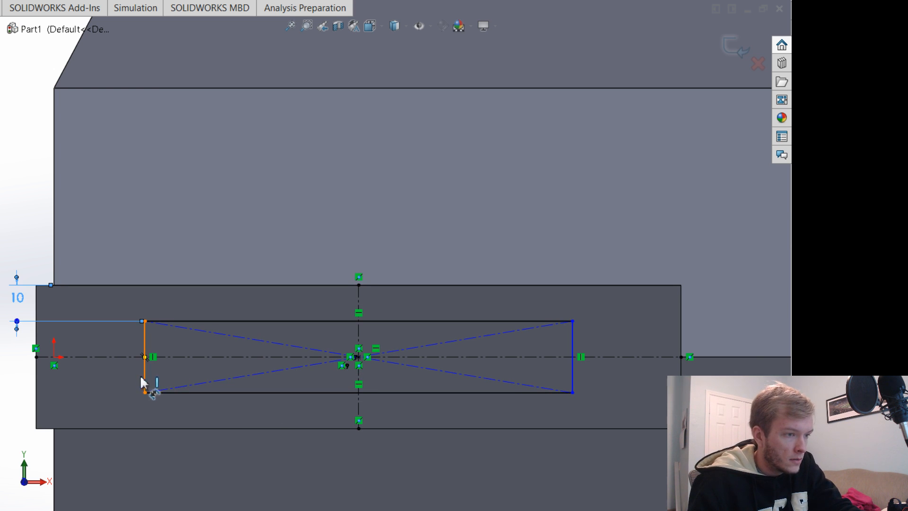
click(36, 395)
click(79, 199)
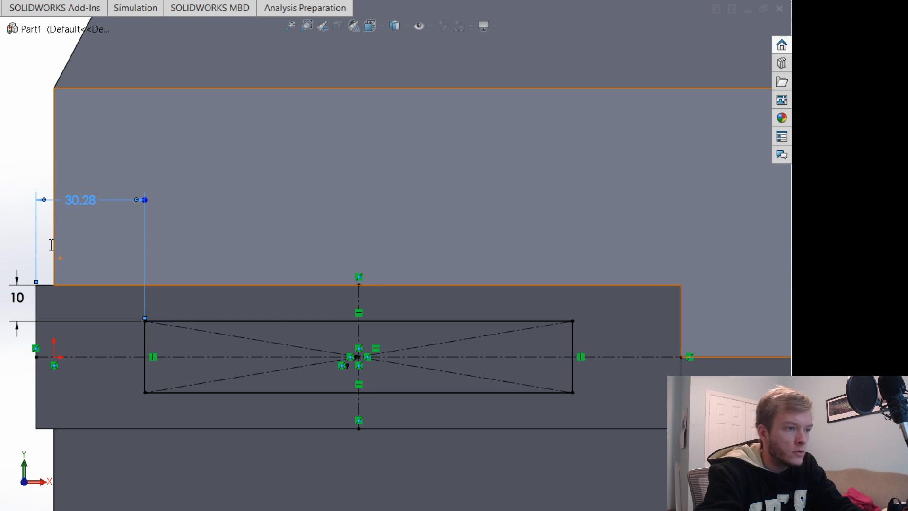
text(30)
key(Return)
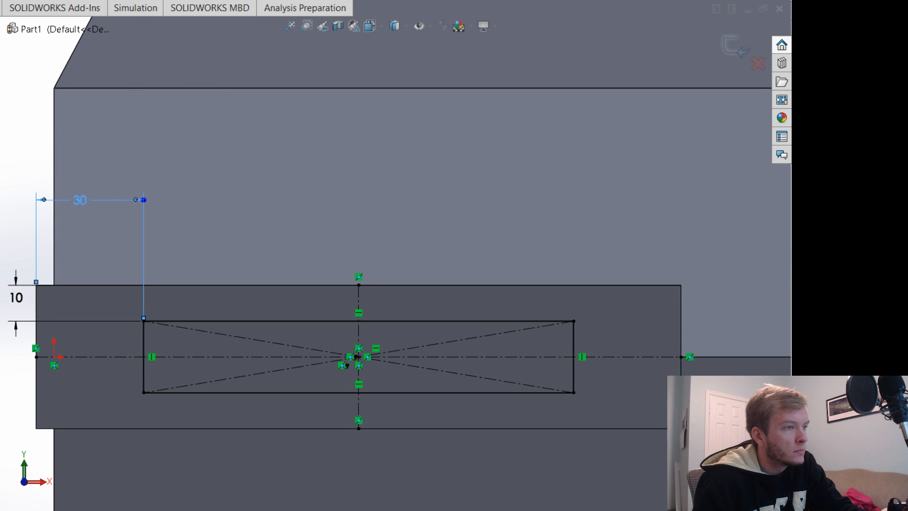
key(f)
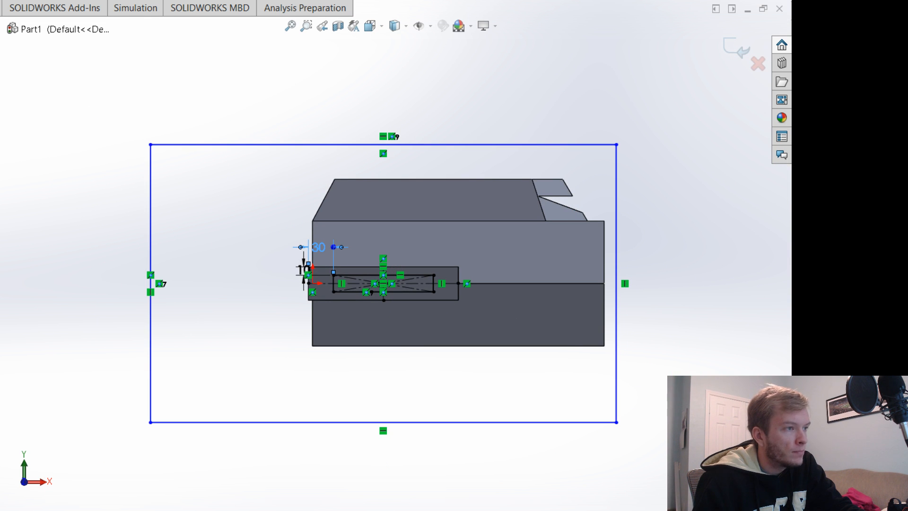
Set up an extruded cut of the region between the inner and outer rectangles, ending at the block's upper sloped side face.
click(237, 212)
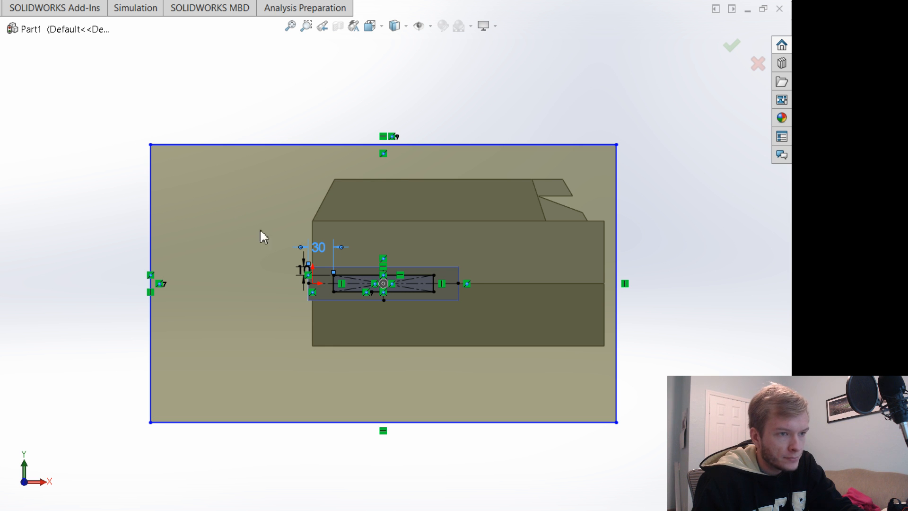
mouse_move(704, 296)
middle_down()
mouse_move(650, 319)
mouse_move(663, 340)
middle_up()
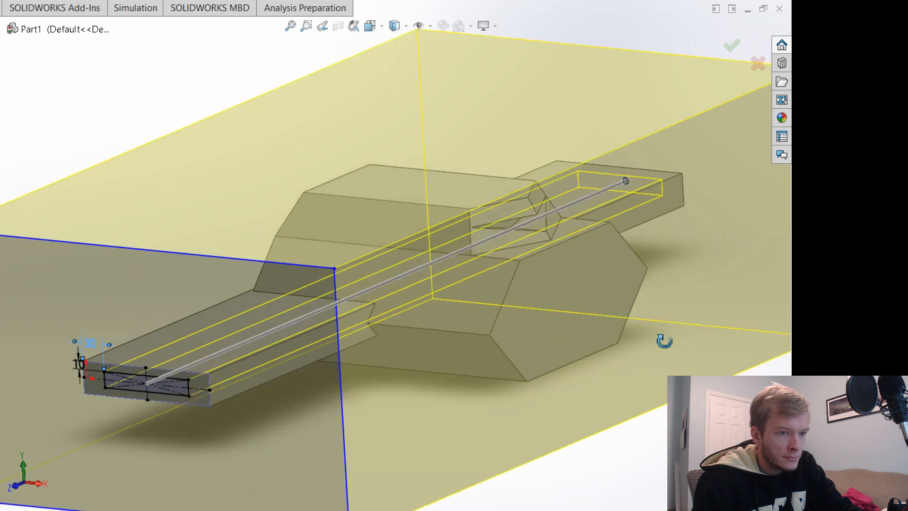
scroll(664, 340, up, 6)
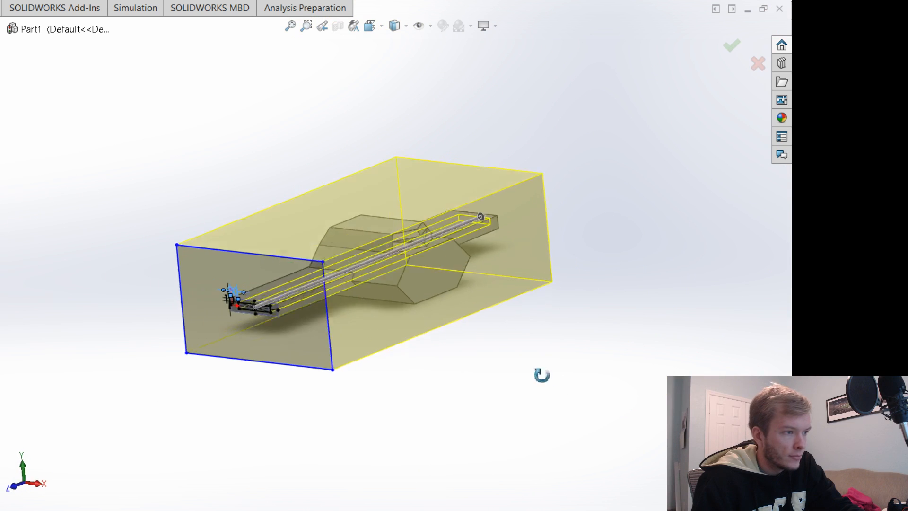
mouse_move(542, 374)
middle_down()
mouse_move(506, 356)
mouse_move(513, 365)
middle_up()
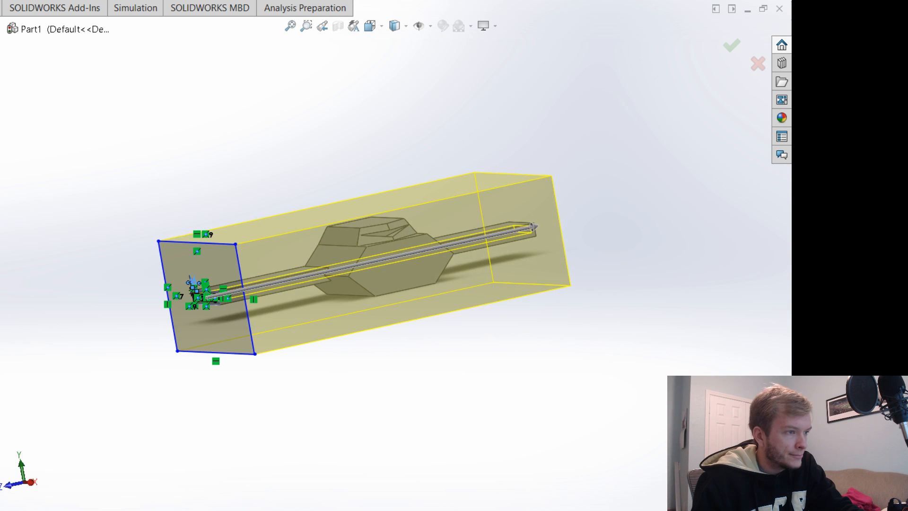
scroll(22, 235, down, 1)
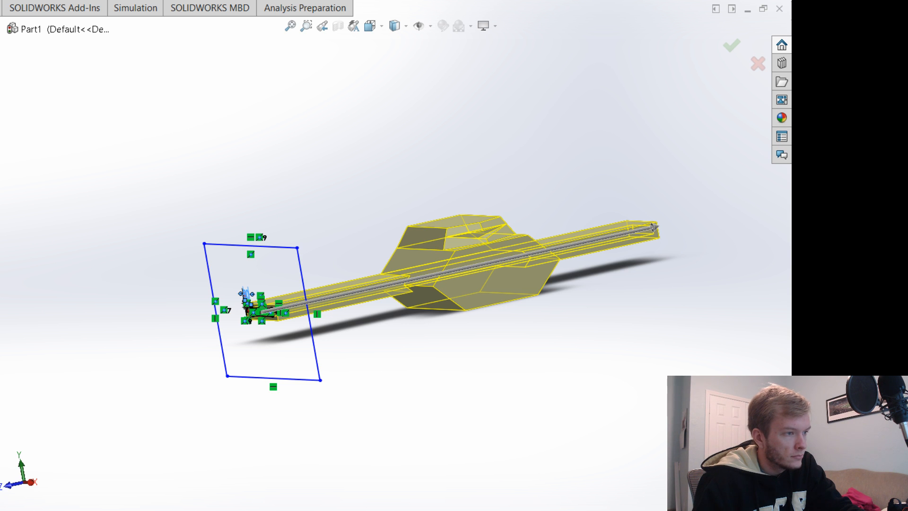
click(652, 227)
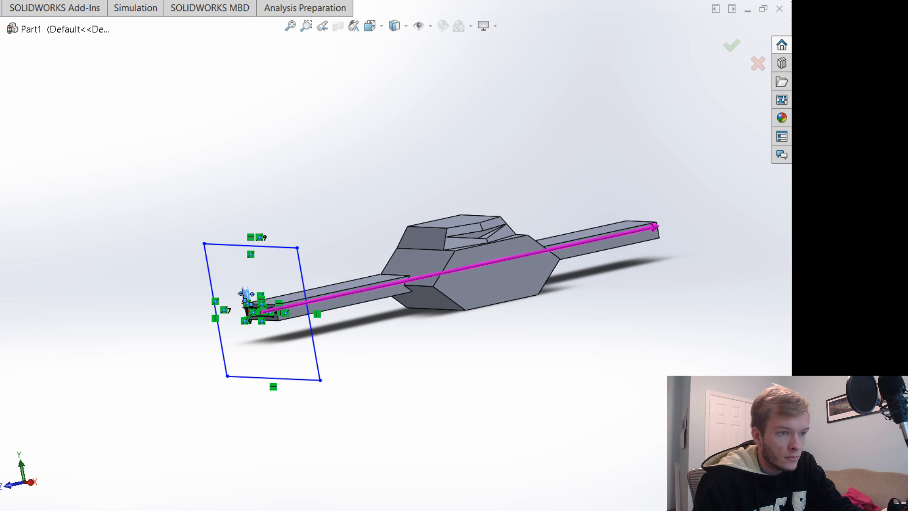
click(414, 264)
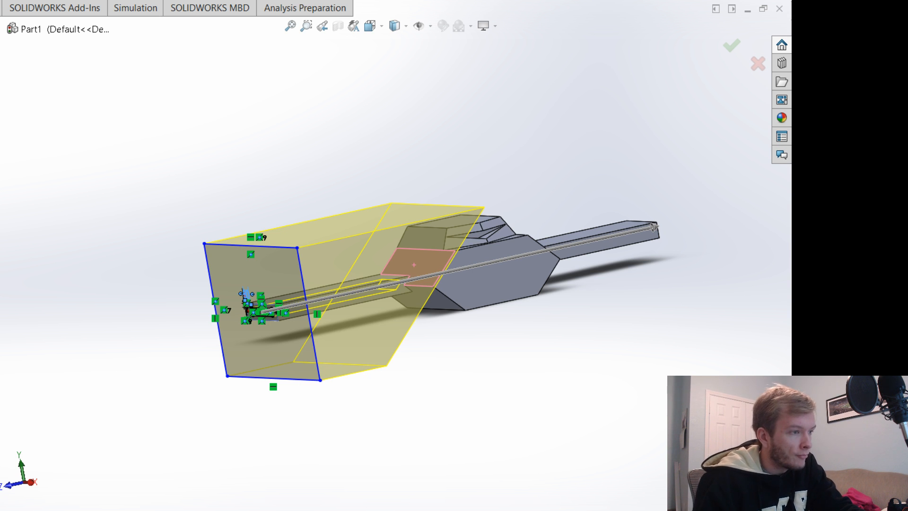
Add draft to the cut so the wing narrows toward its tip, and create the cut.
middle_drag(446, 383, 552, 391)
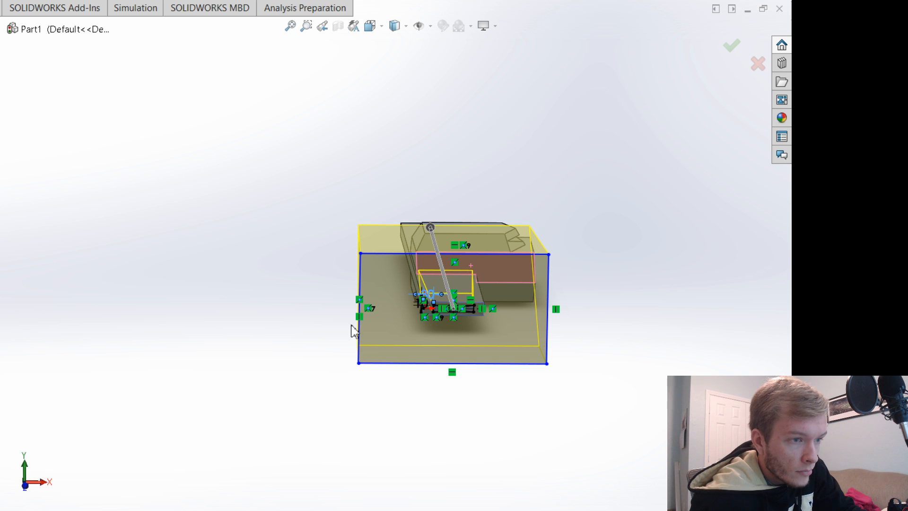
scroll(430, 331, down, 5)
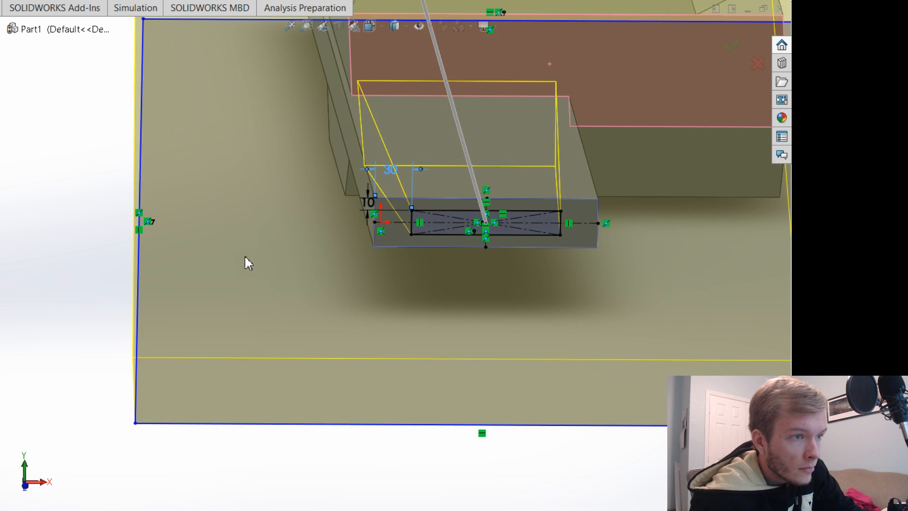
mouse_move(245, 255)
middle_down()
mouse_move(334, 260)
mouse_move(376, 240)
mouse_move(367, 276)
mouse_move(390, 284)
mouse_move(367, 288)
mouse_move(314, 268)
mouse_move(287, 271)
mouse_move(361, 273)
mouse_move(375, 265)
mouse_move(318, 296)
mouse_move(298, 286)
mouse_move(233, 304)
mouse_move(246, 326)
mouse_move(241, 285)
mouse_move(257, 285)
mouse_move(258, 276)
mouse_move(278, 281)
middle_up()
middle_drag(276, 264, 243, 285)
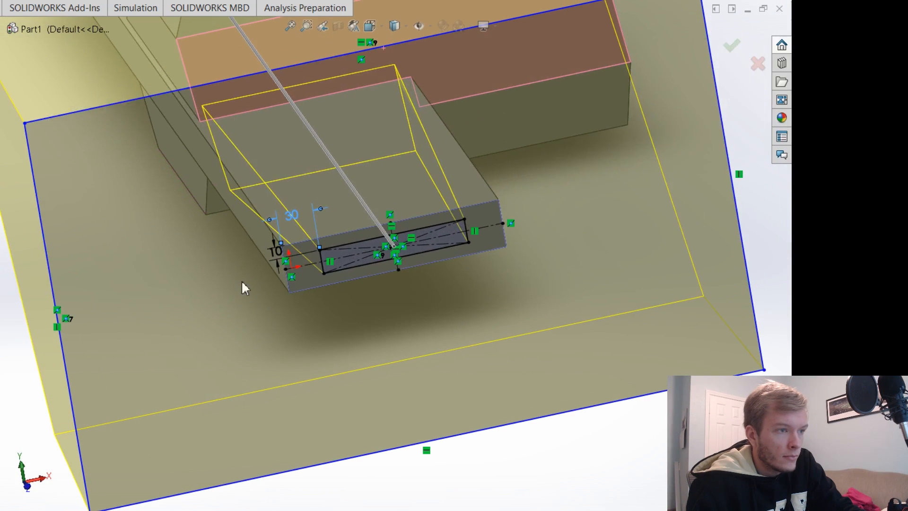
click(732, 47)
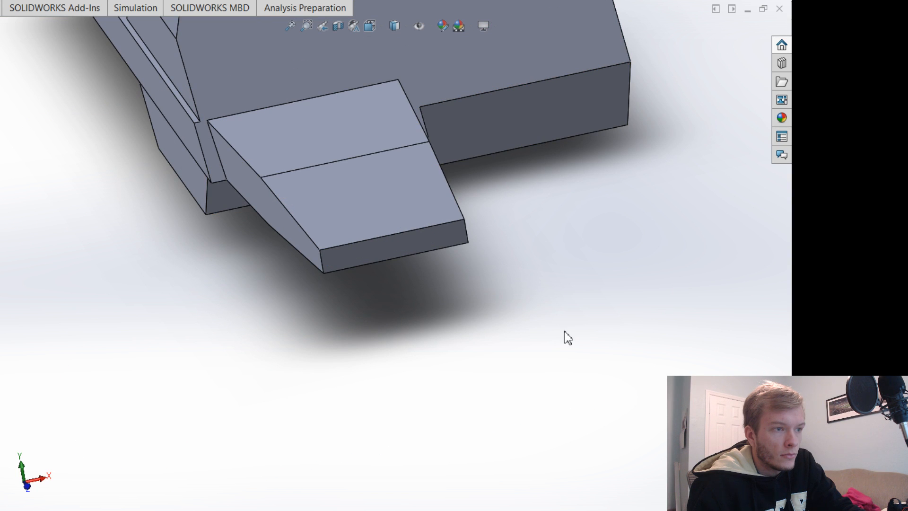
Reopen the wing cut and adjust its draft for a more gradual taper toward the tip.
mouse_move(443, 396)
middle_down()
mouse_move(472, 367)
mouse_move(449, 367)
mouse_move(446, 380)
middle_up()
scroll(173, 360, up, 5)
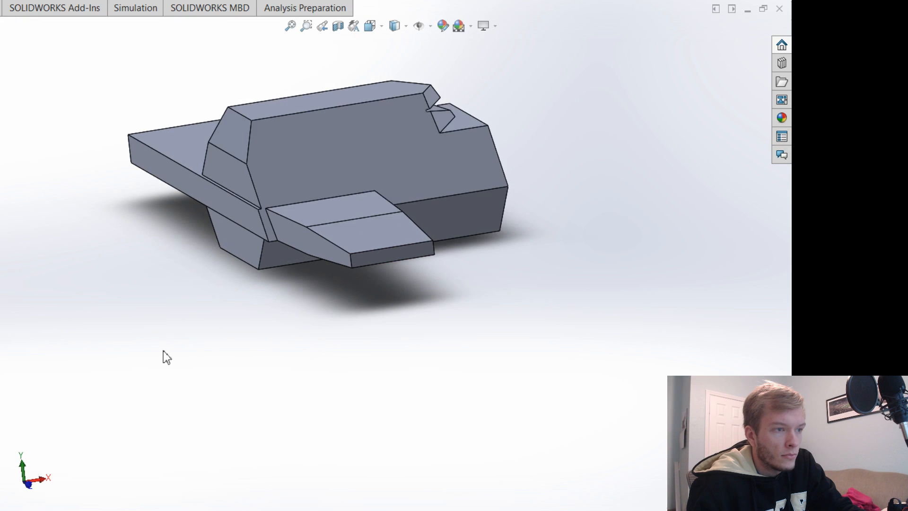
scroll(168, 355, down, 5)
scroll(290, 293, up, 1)
scroll(344, 298, up, 2)
middle_drag(344, 298, 404, 283)
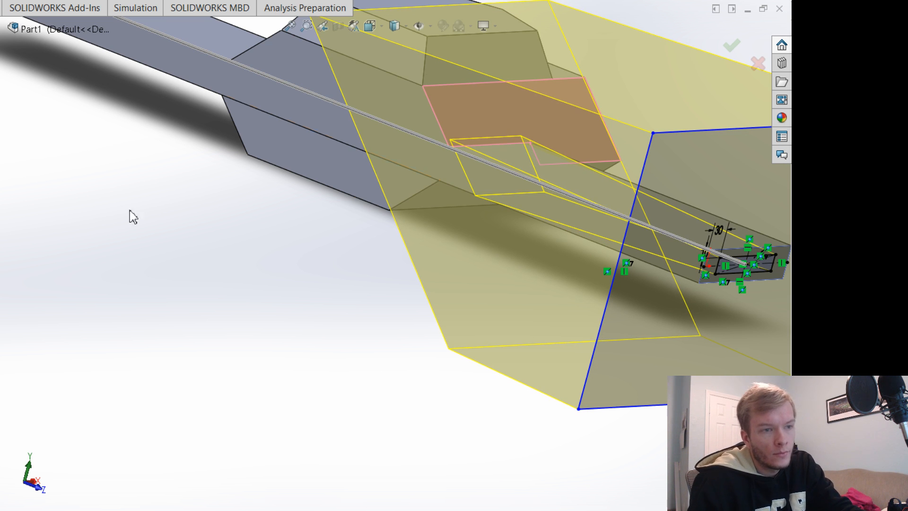
click(732, 46)
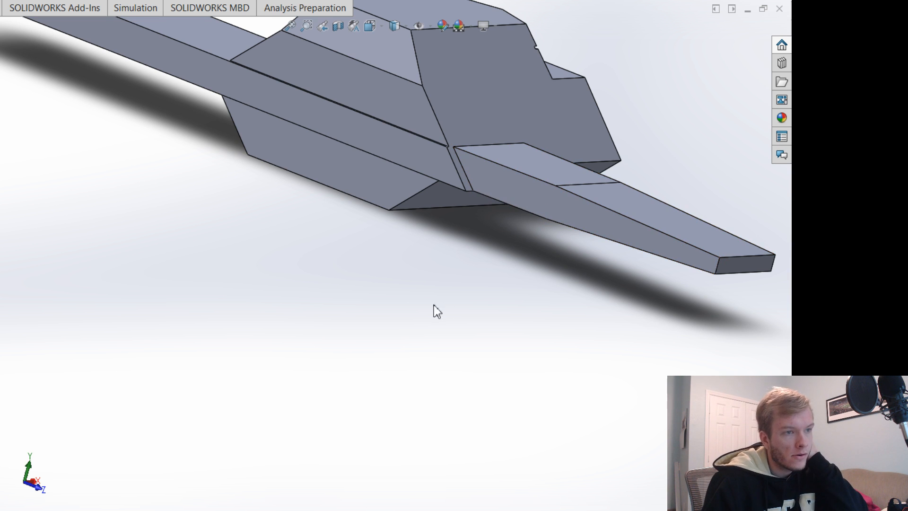
Show the cut's nested-rectangle sketch at the wing tip.
mouse_move(355, 271)
middle_down()
mouse_move(353, 307)
mouse_move(428, 361)
mouse_move(488, 379)
mouse_move(435, 405)
mouse_move(344, 340)
middle_up()
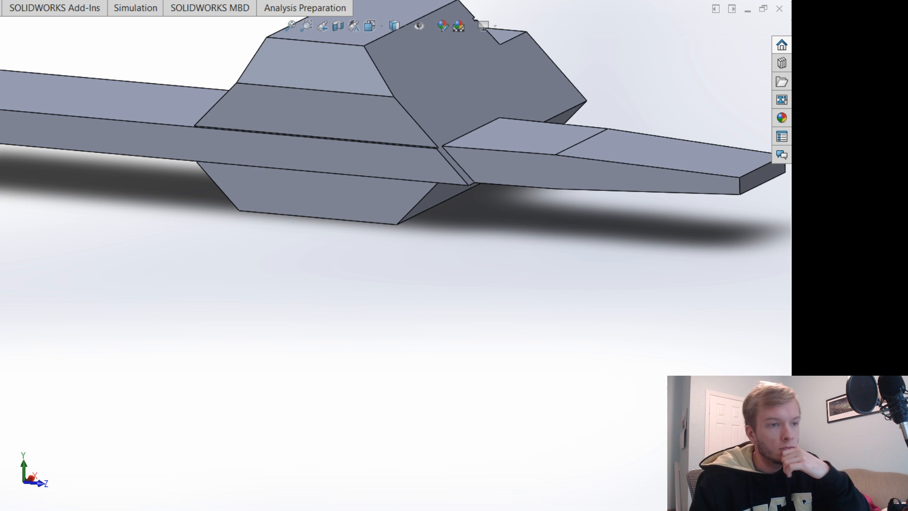
scroll(757, 198, up, 3)
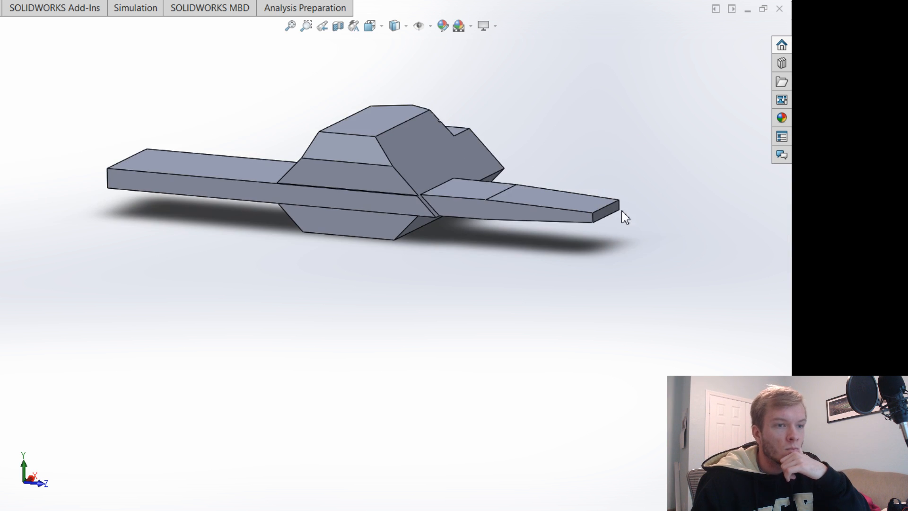
scroll(614, 213, down, 3)
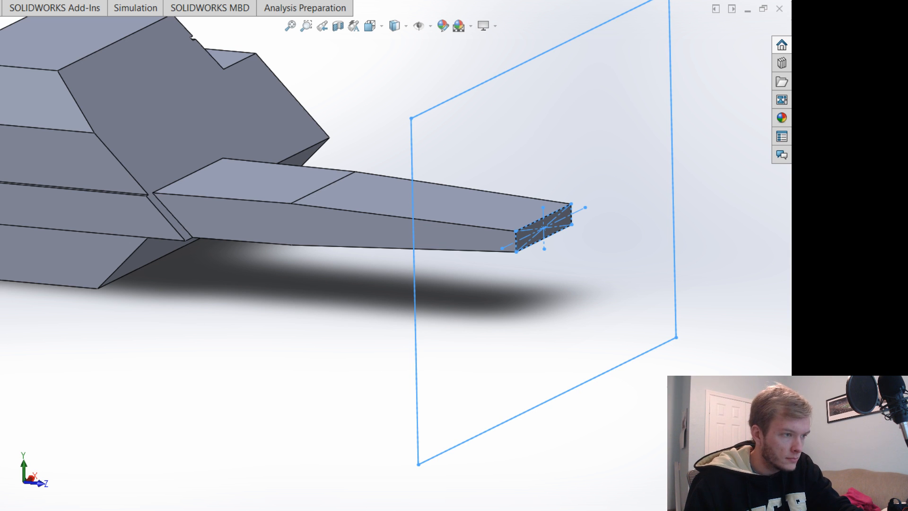
key(Escape)
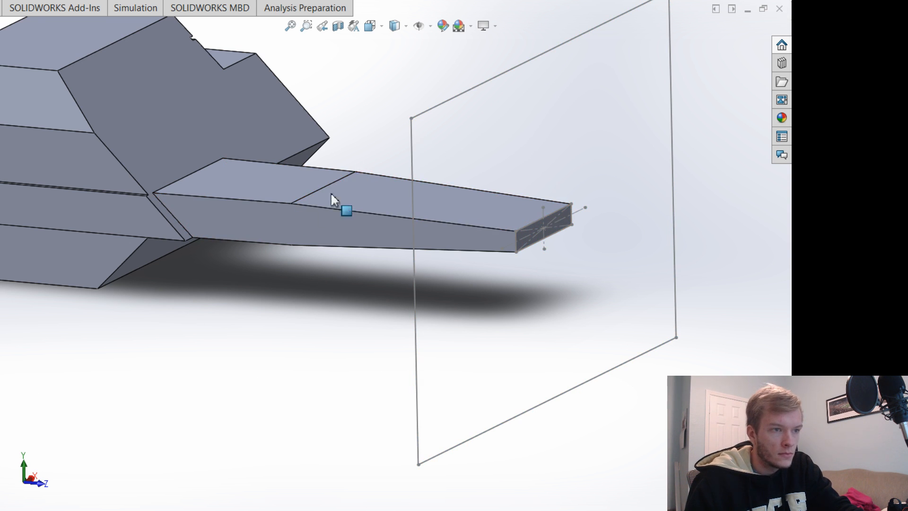
scroll(543, 247, down, 5)
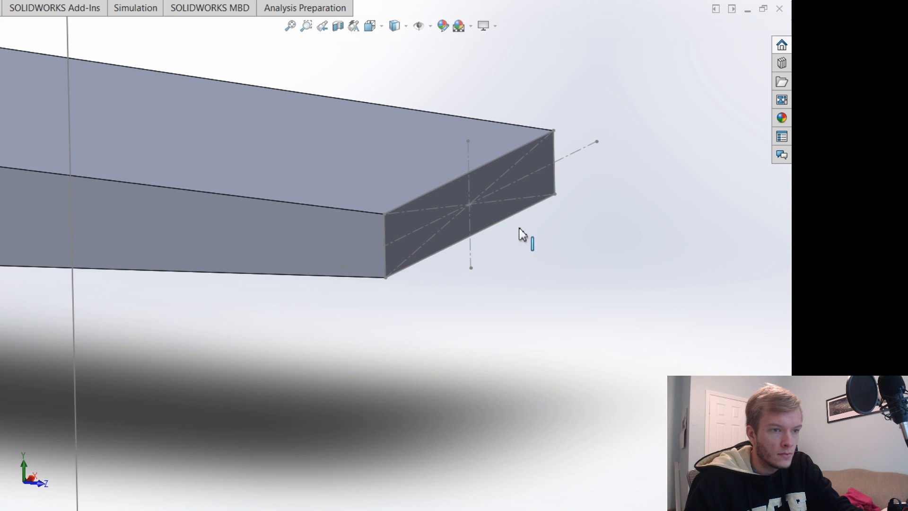
Start a sketch on the wing's tip face and convert the face's four edges into sketch lines.
click(484, 173)
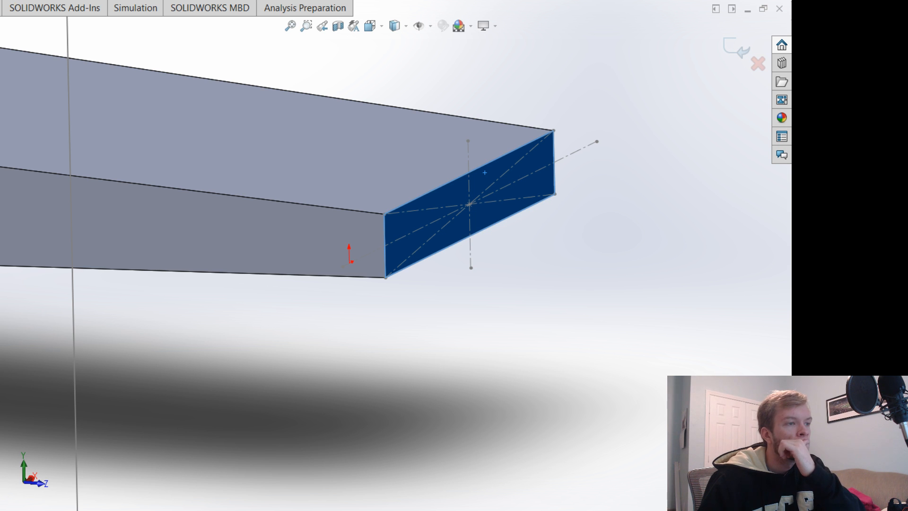
click(432, 191)
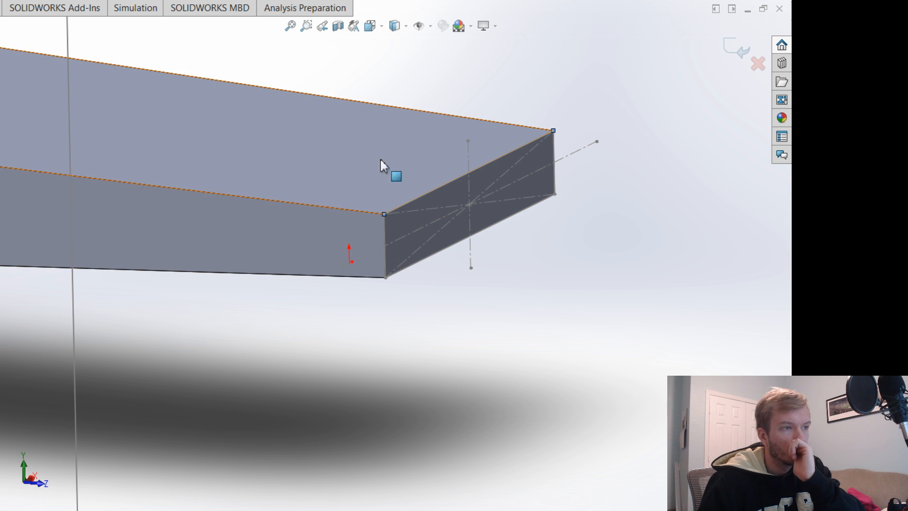
click(448, 198)
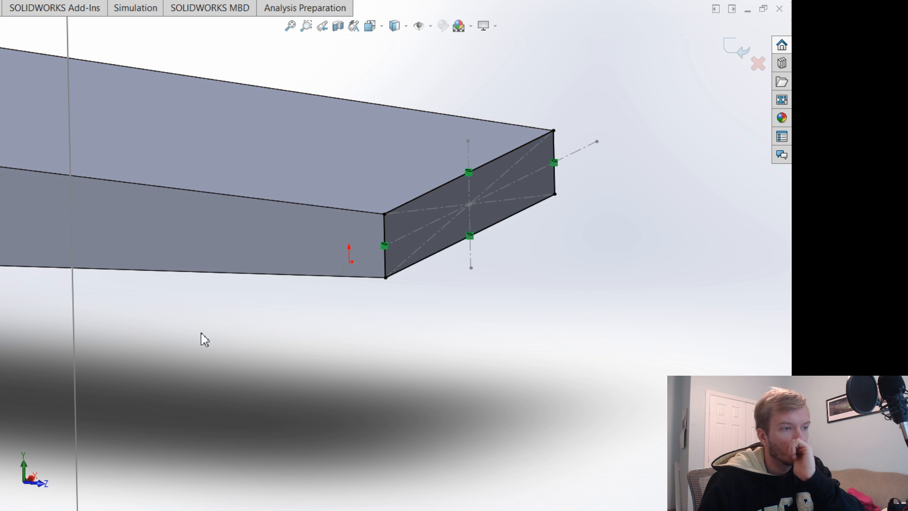
Convert the four edges of the large outer rectangle into the new tip sketch.
scroll(173, 312, up, 7)
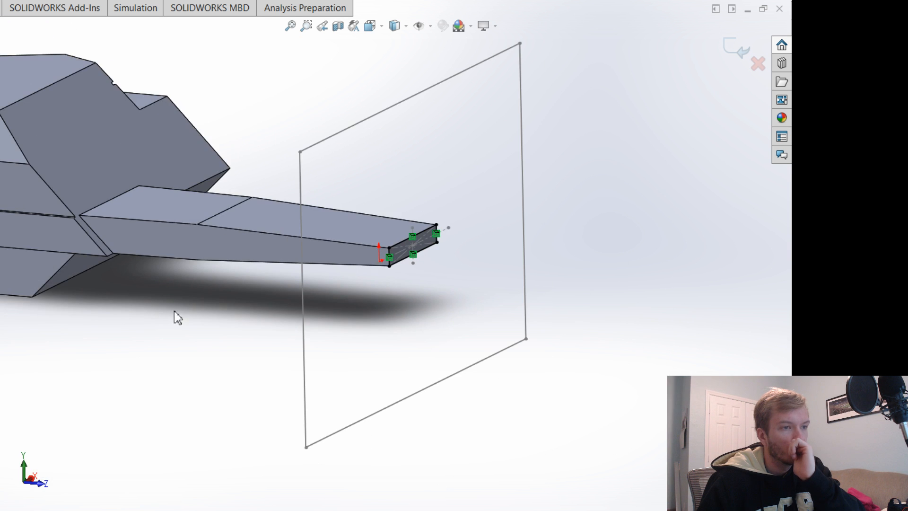
click(302, 288)
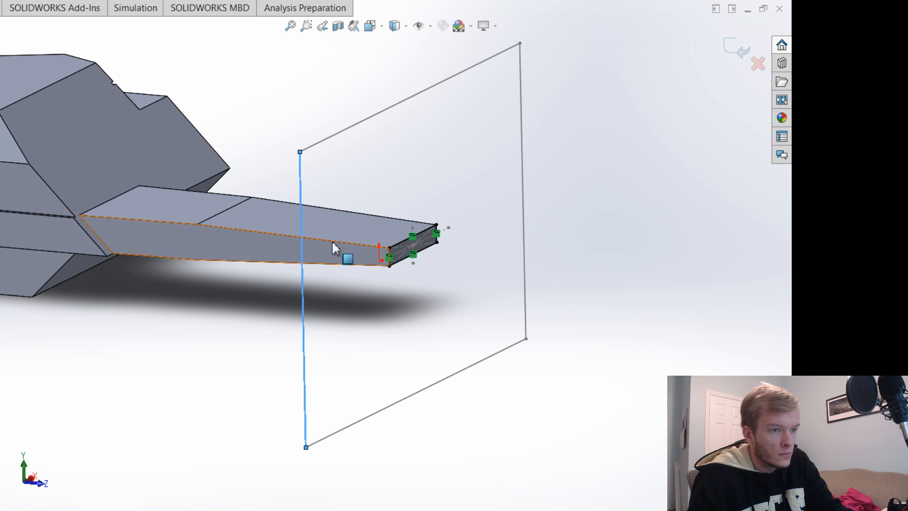
ctrl+click(385, 110)
ctrl+click(521, 126)
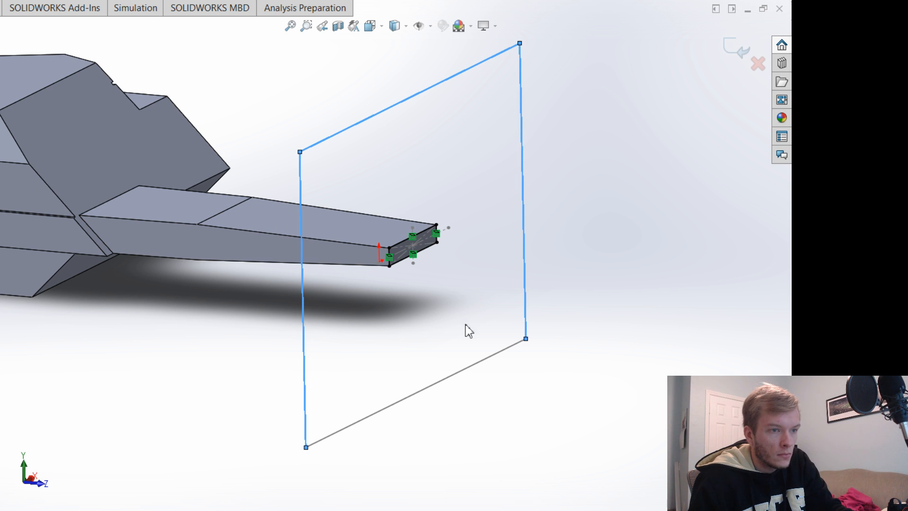
ctrl+click(462, 374)
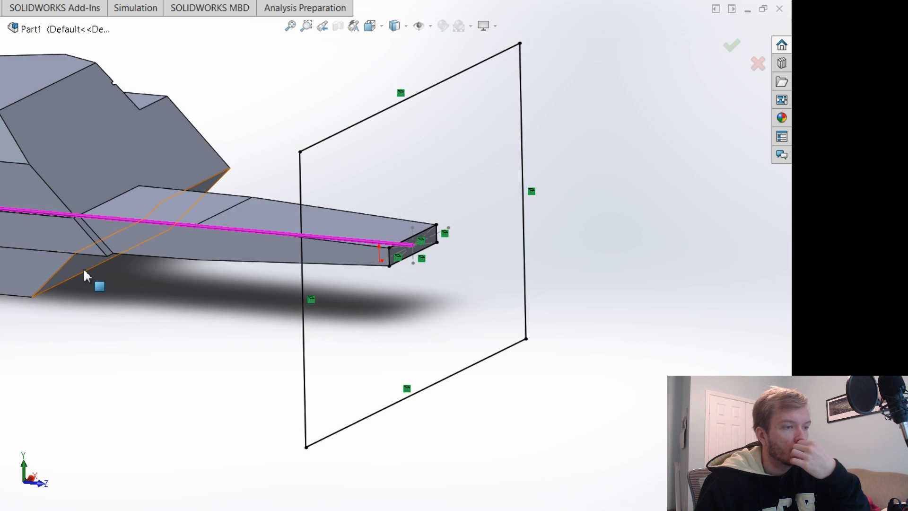
Cut the region between the converted rectangles with draft, ending at the block's lower sloped side face.
click(81, 265)
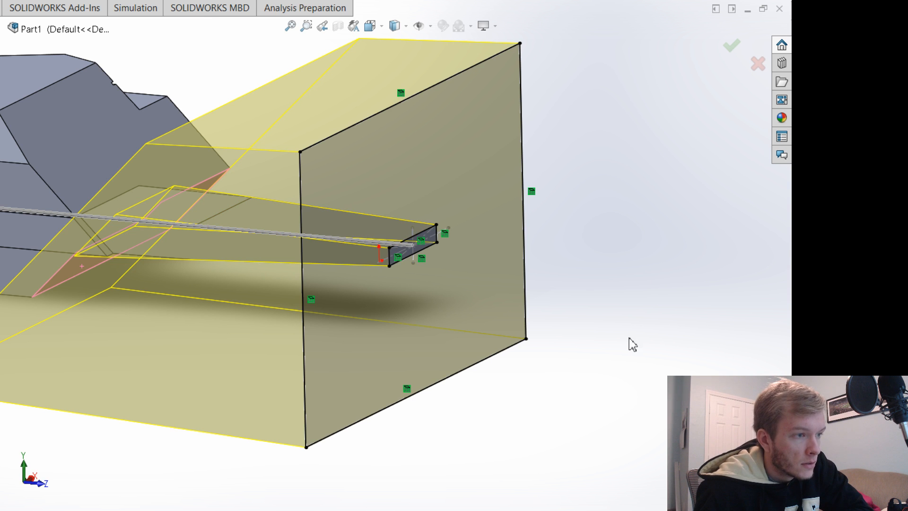
mouse_move(658, 318)
middle_down()
mouse_move(640, 305)
mouse_move(624, 314)
mouse_move(671, 314)
middle_up()
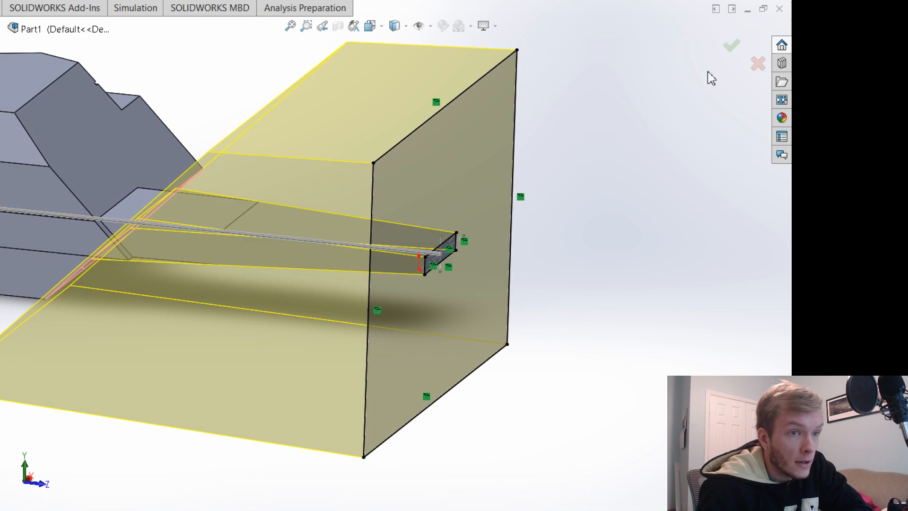
click(731, 46)
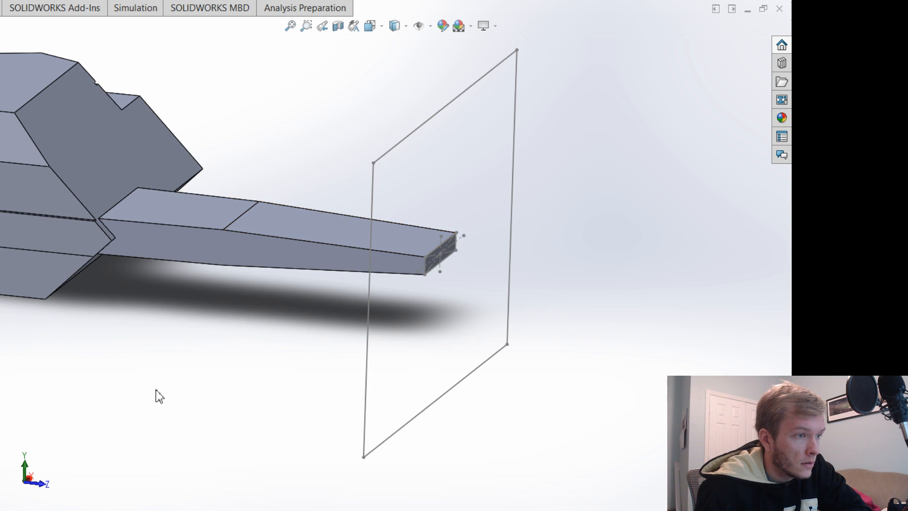
Edit the wing extrusion and remove its second direction so that only the near-side wing is extruded.
middle_drag(189, 386, 87, 431)
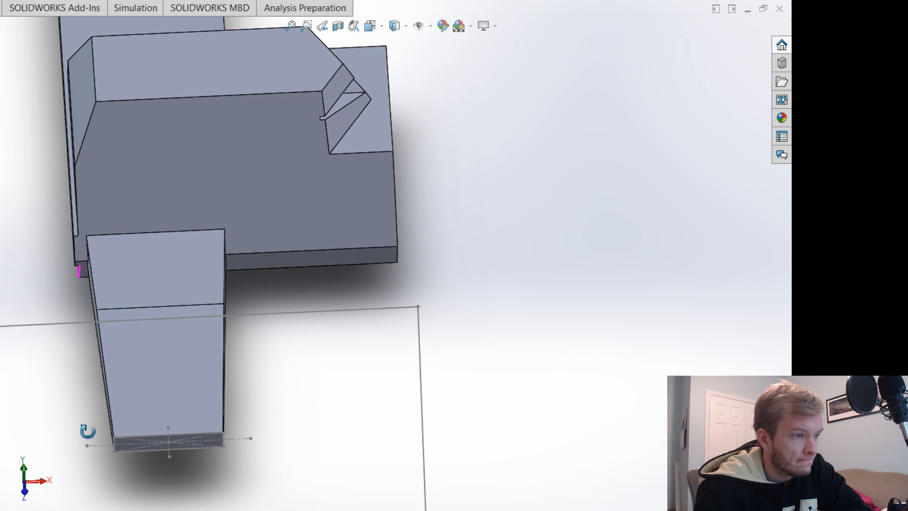
scroll(85, 421, down, 1)
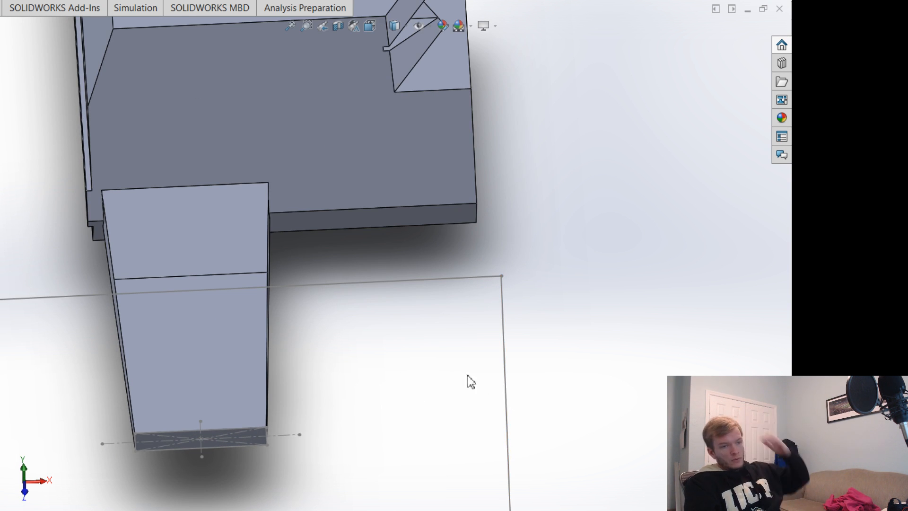
scroll(461, 373, up, 2)
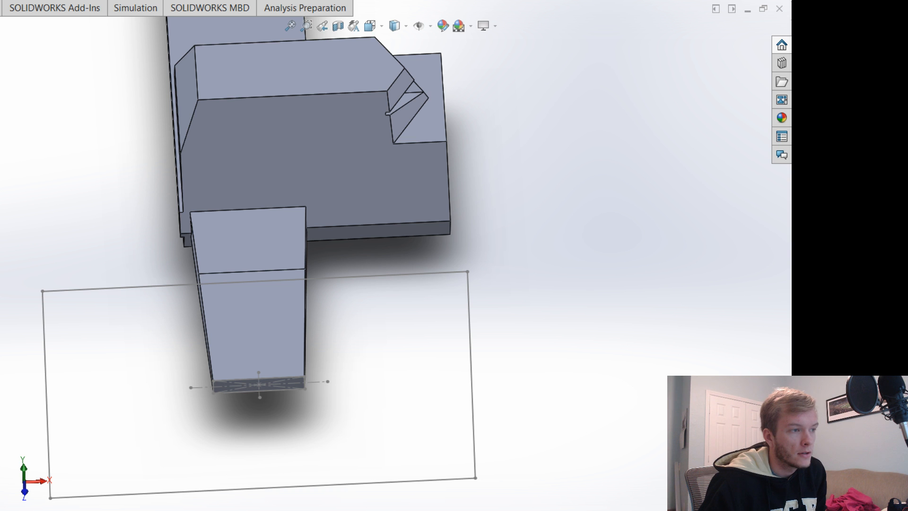
mouse_move(350, 462)
middle_down()
mouse_move(270, 426)
mouse_move(315, 441)
middle_up()
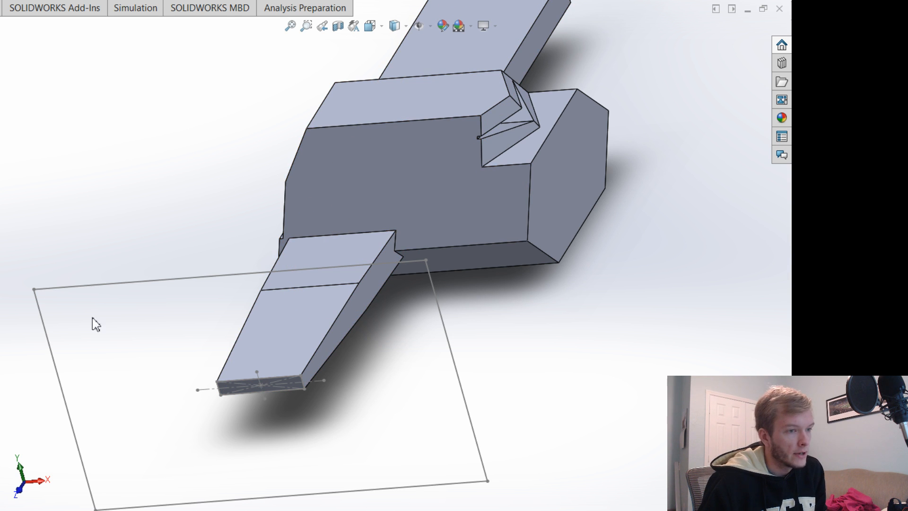
scroll(713, 239, up, 2)
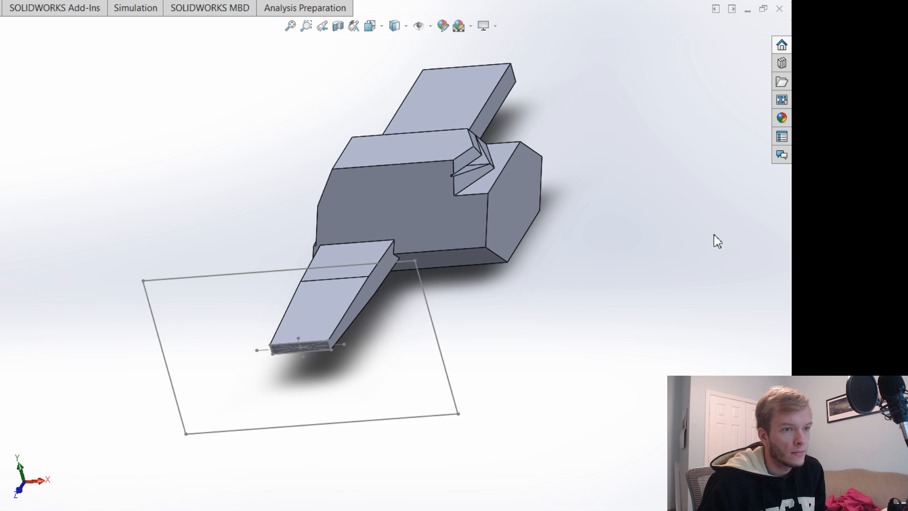
scroll(659, 217, down, 5)
scroll(560, 130, up, 1)
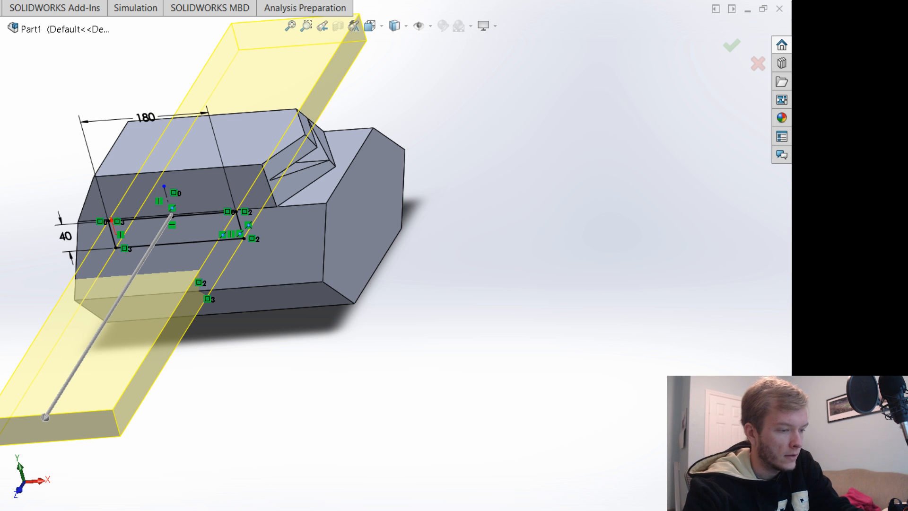
key(Return)
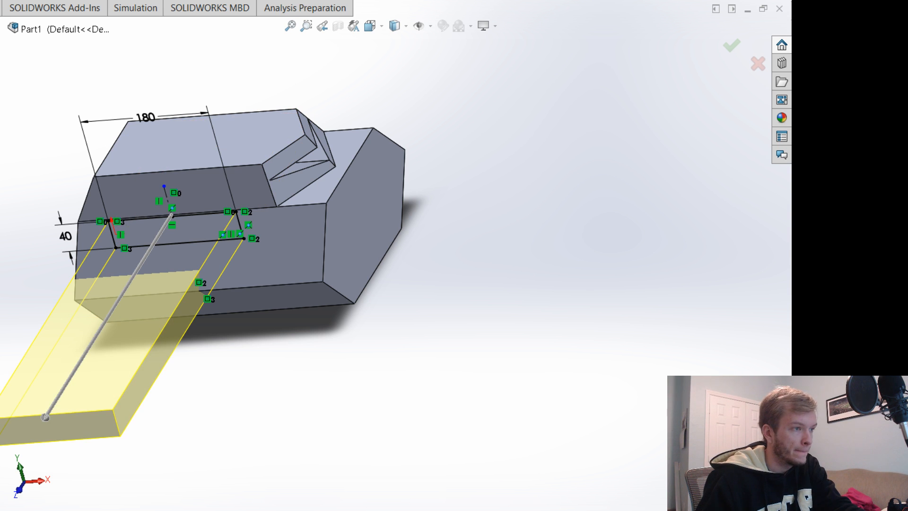
key(Return)
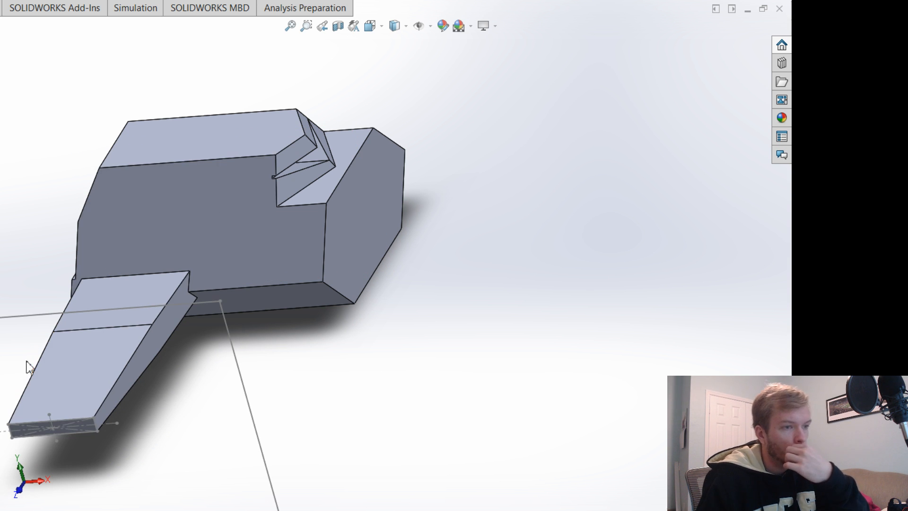
Start an angle-distance chamfer and select the four long edges along the tapered wing.
middle_drag(409, 382, 393, 435)
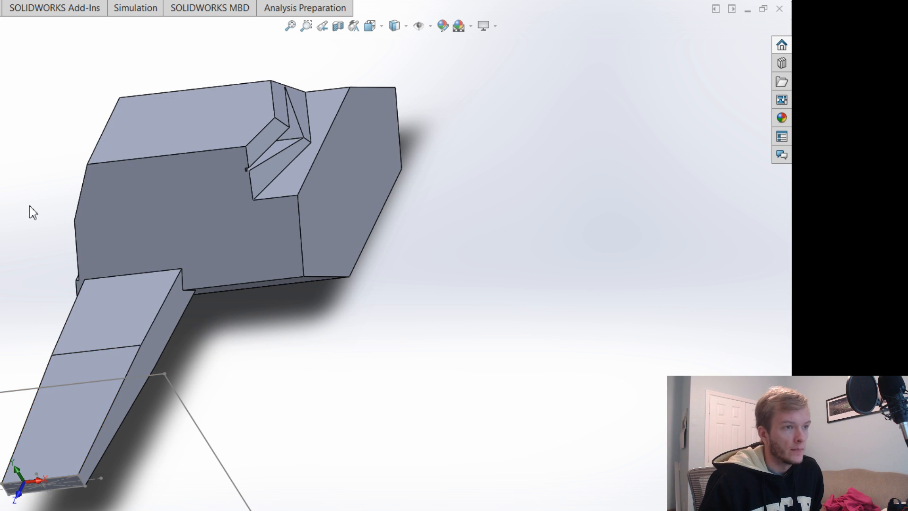
scroll(269, 303, up, 3)
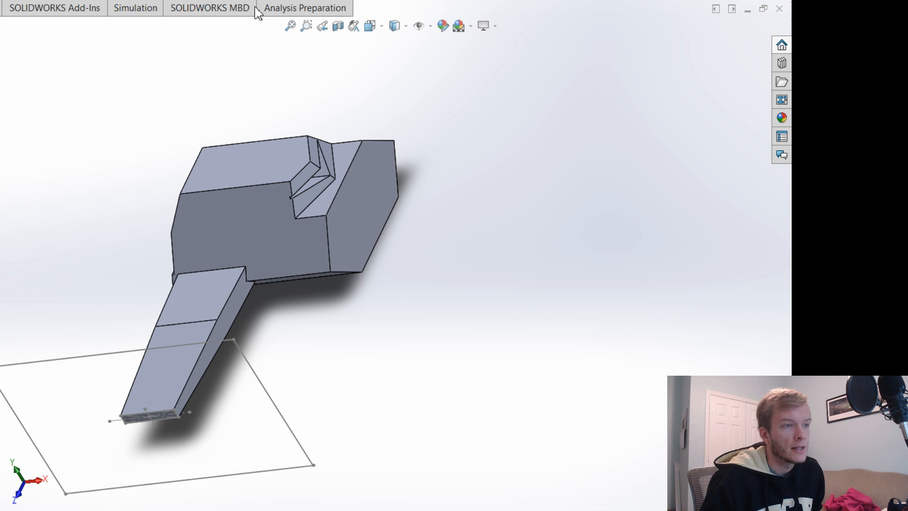
click(199, 351)
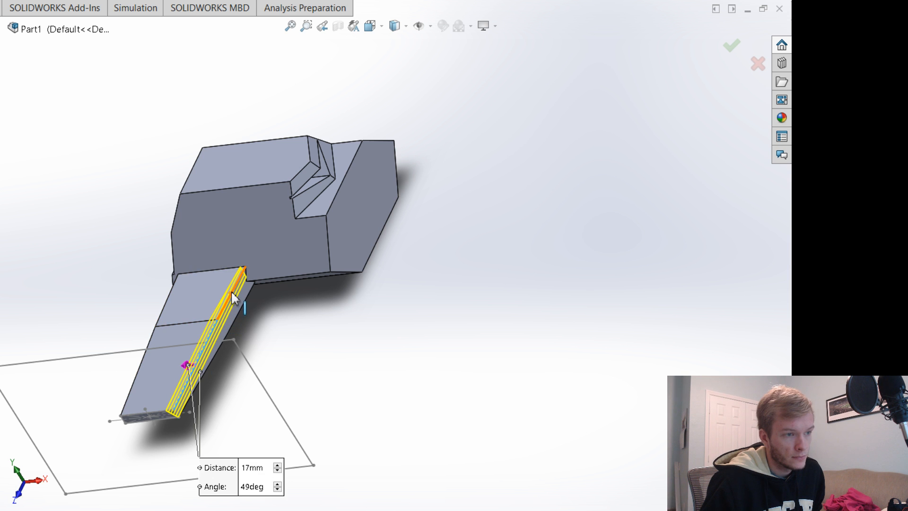
scroll(352, 245, down, 6)
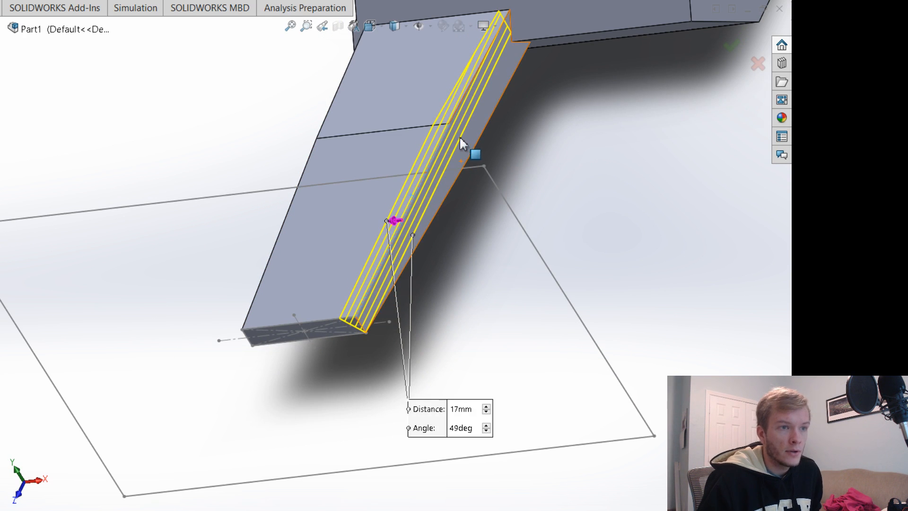
click(442, 204)
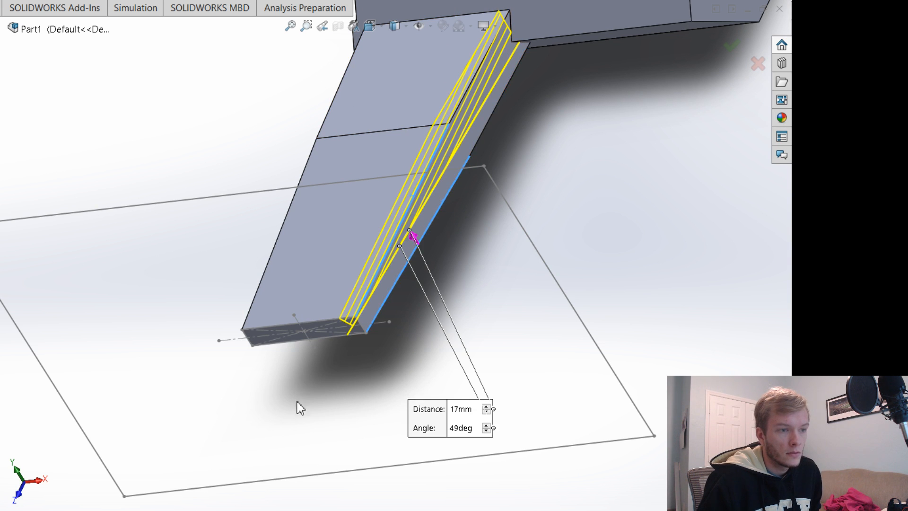
scroll(318, 257, up, 3)
click(310, 255)
middle_drag(308, 375, 327, 319)
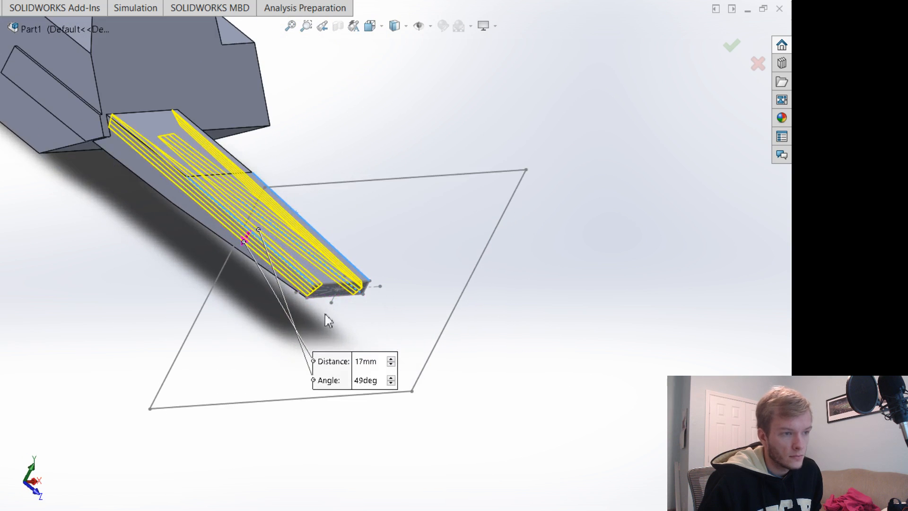
click(197, 225)
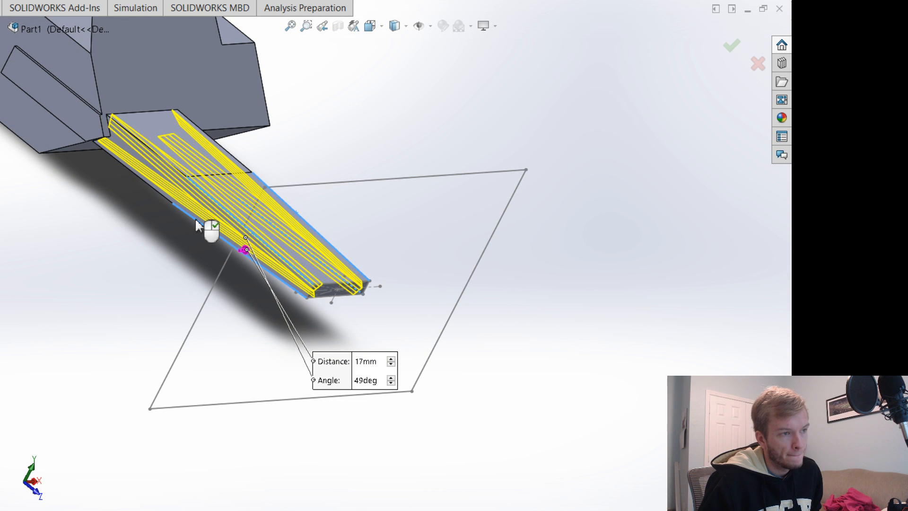
middle_drag(522, 292, 317, 305)
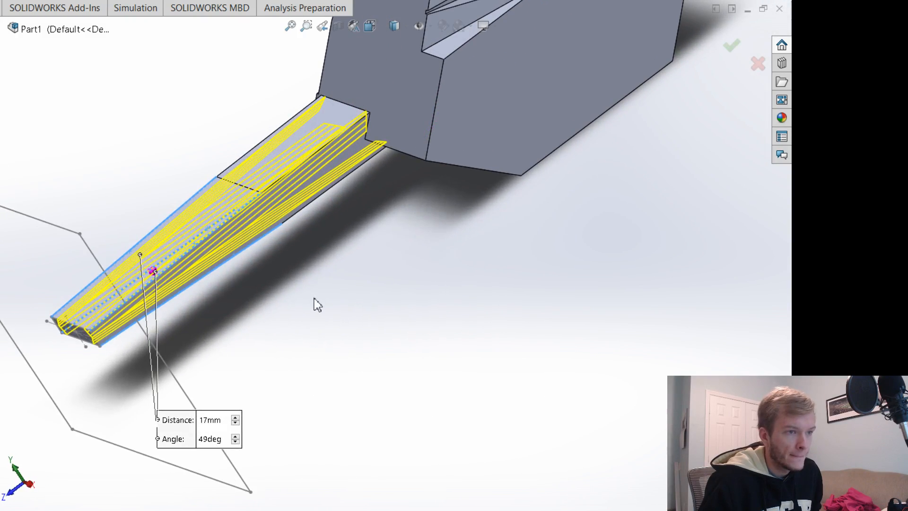
Set the angle of the wing-edge chamfer to 47 degrees.
scroll(310, 321, down, 5)
middle_drag(361, 364, 436, 256)
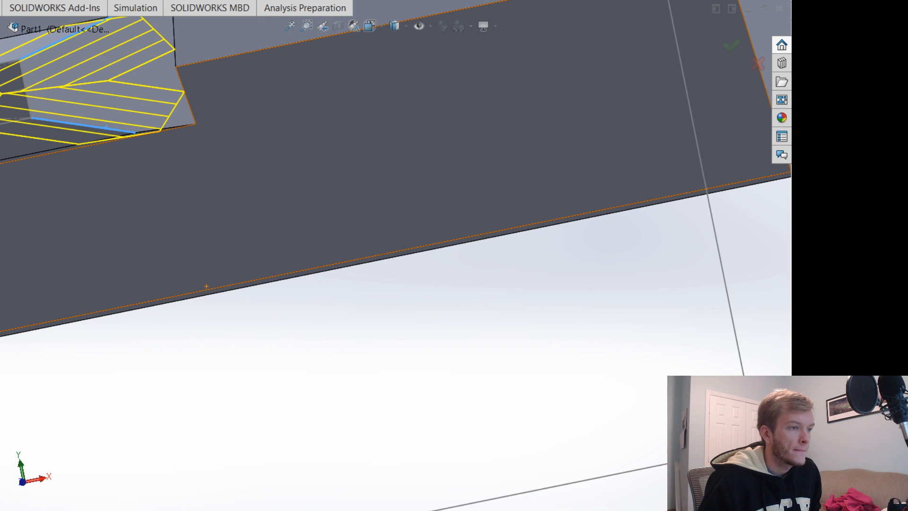
scroll(130, 309, up, 3)
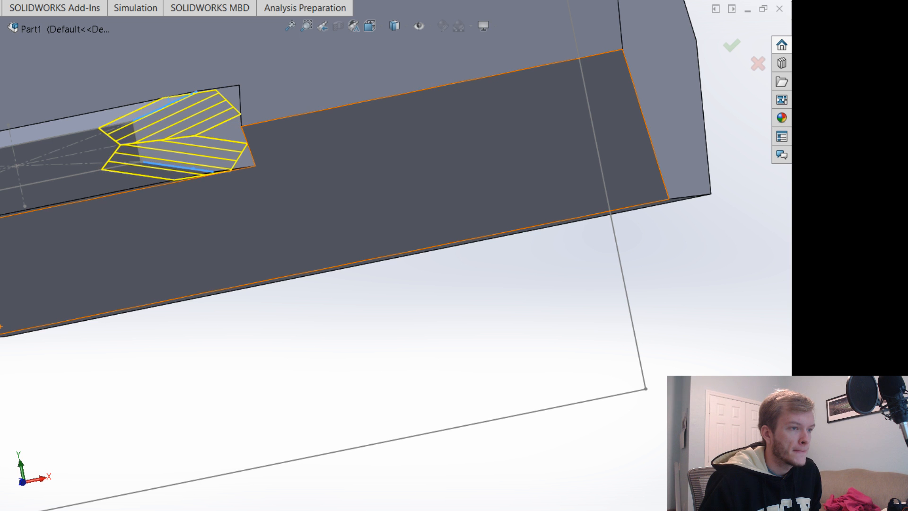
mouse_move(194, 359)
middle_down()
mouse_move(210, 346)
mouse_move(205, 355)
middle_up()
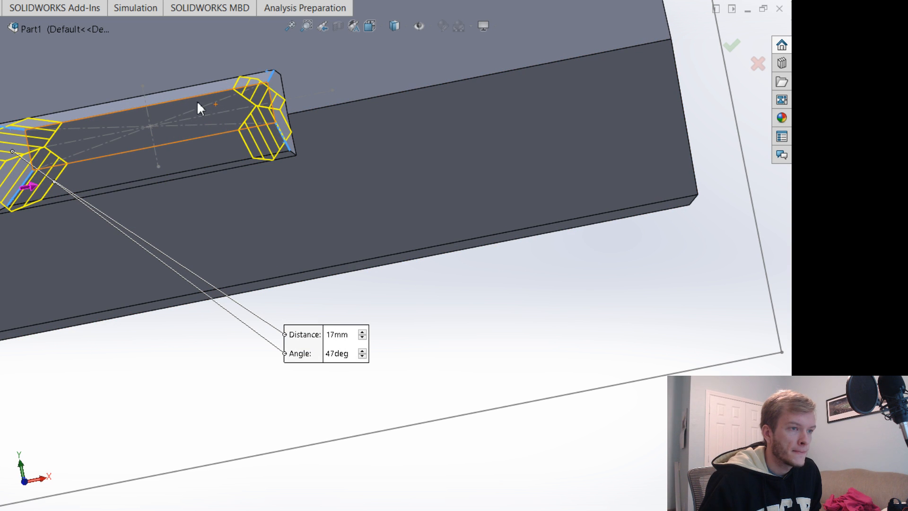
click(163, 110)
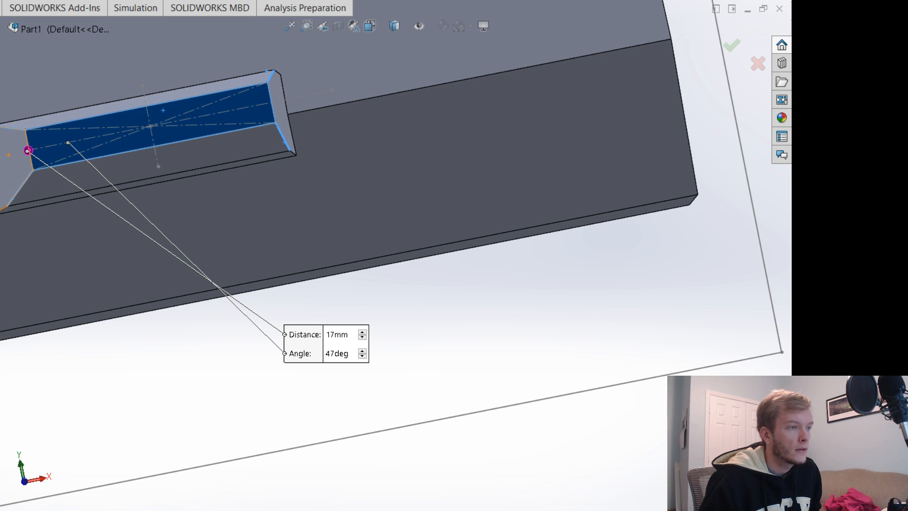
click(28, 150)
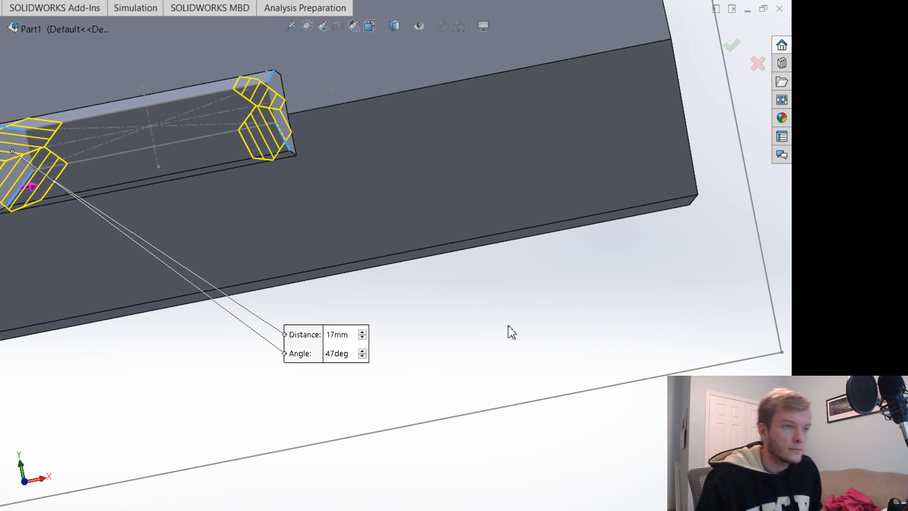
With the wing tip seen in front view, try chamfer distances in 1 mm increments up to 25 mm and set the distance to 24.5 mm.
mouse_move(512, 332)
middle_down()
mouse_move(515, 364)
mouse_move(512, 329)
middle_up()
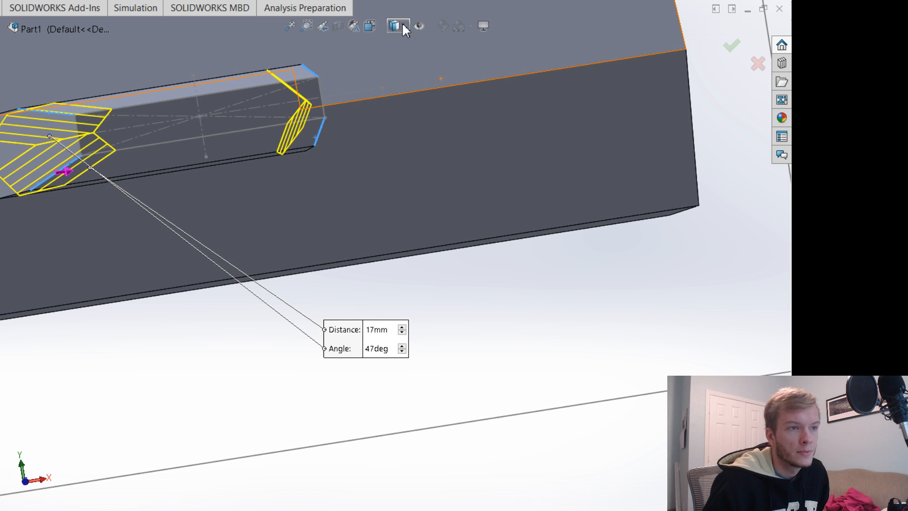
click(372, 27)
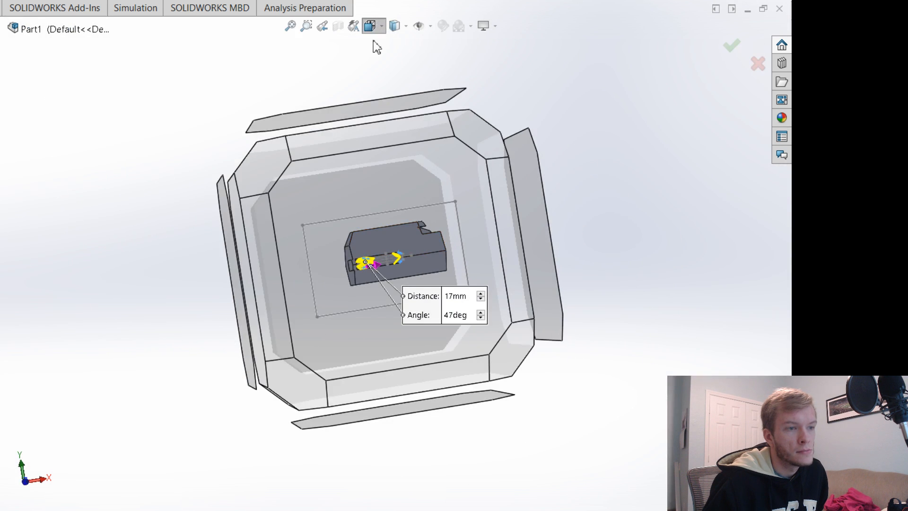
click(313, 210)
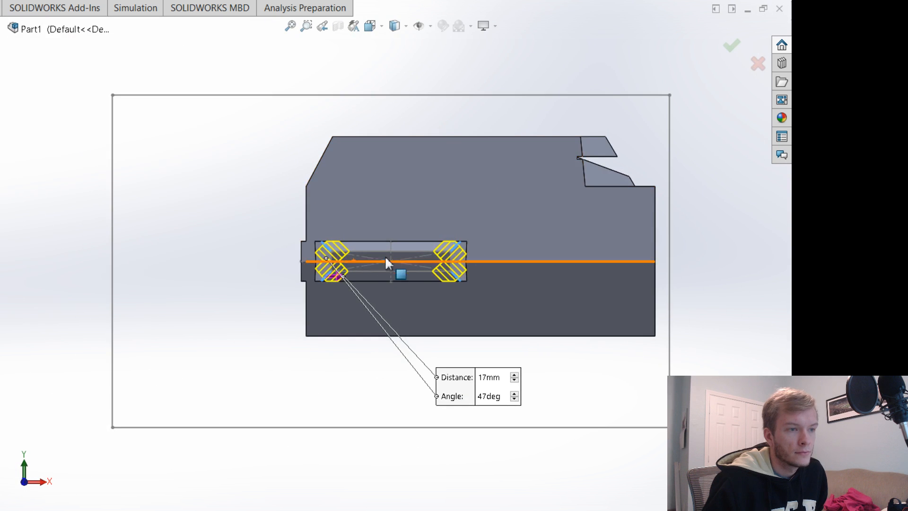
scroll(390, 293, down, 2)
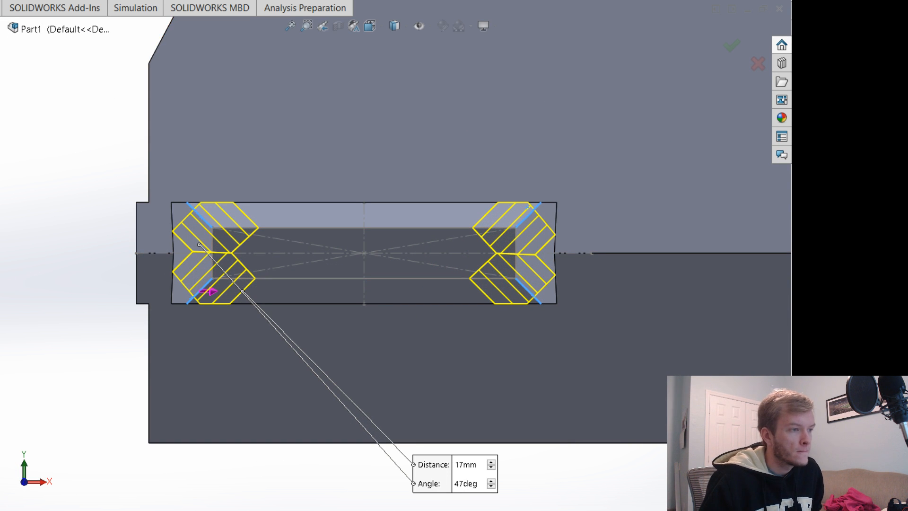
key(Up)
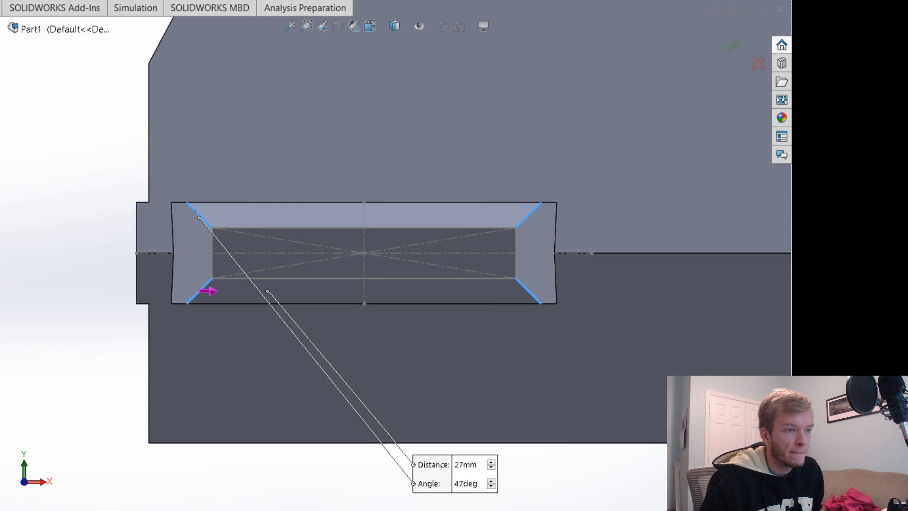
key(Down)
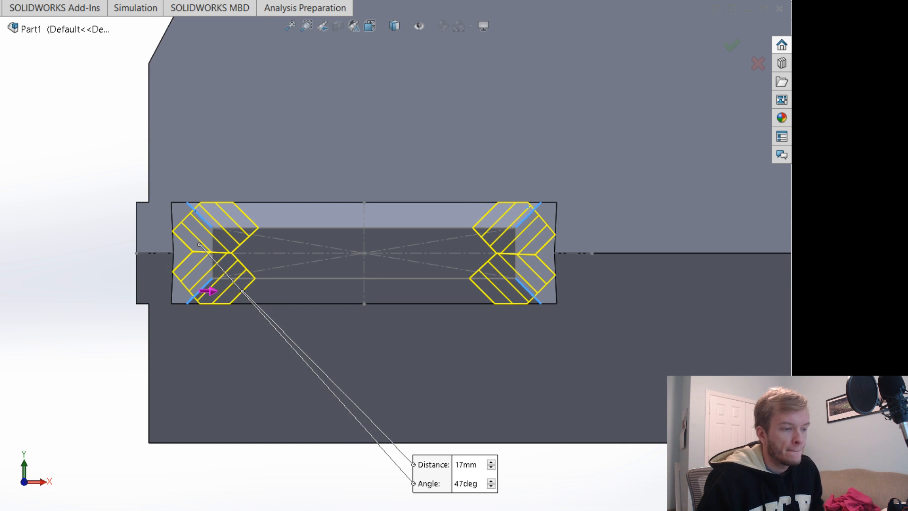
key(alt+Up)
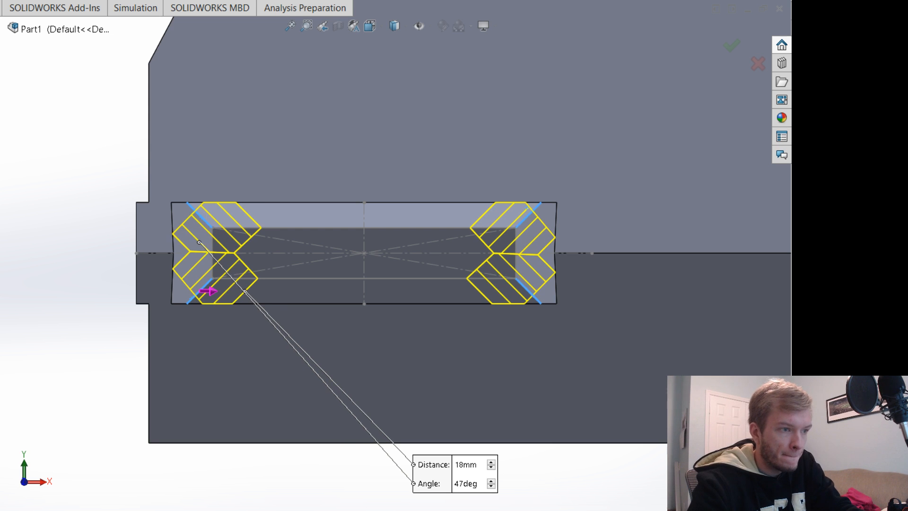
key(alt+Up)
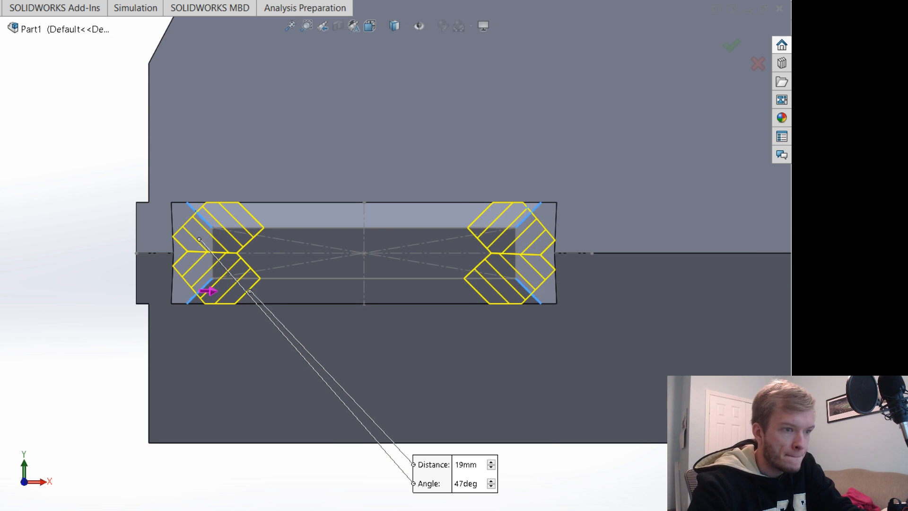
key(alt+Up)
key(alt+Up)
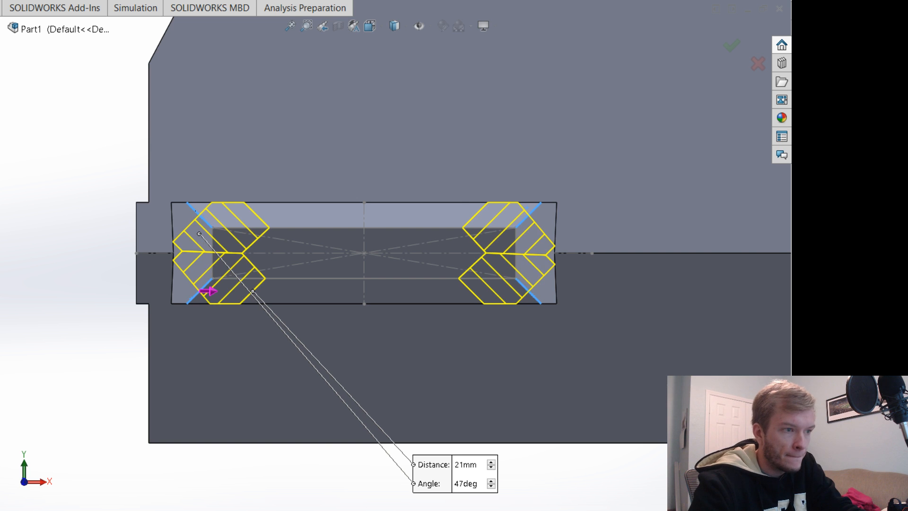
key(alt+Up)
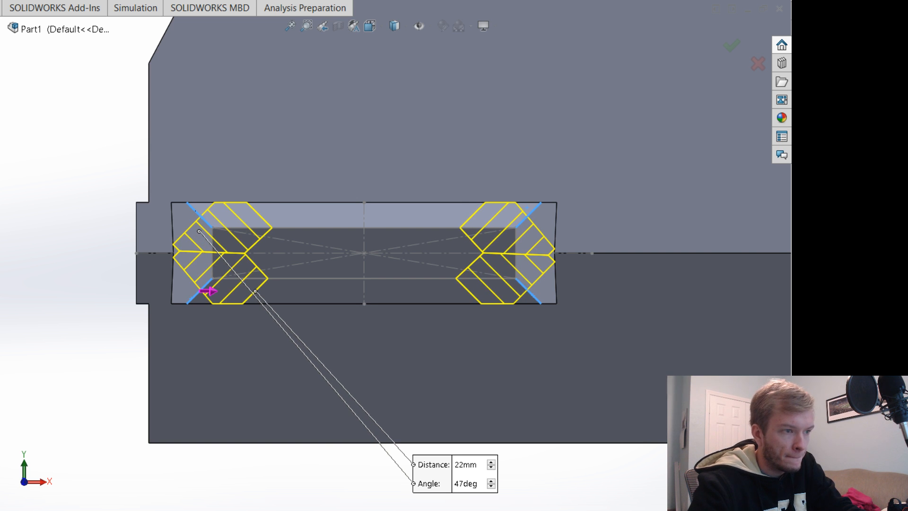
key(alt+Up)
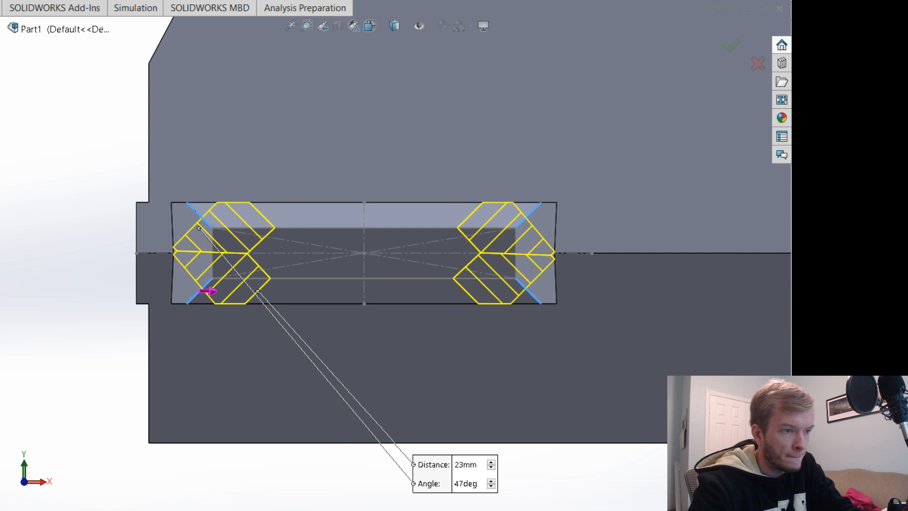
key(alt+Up)
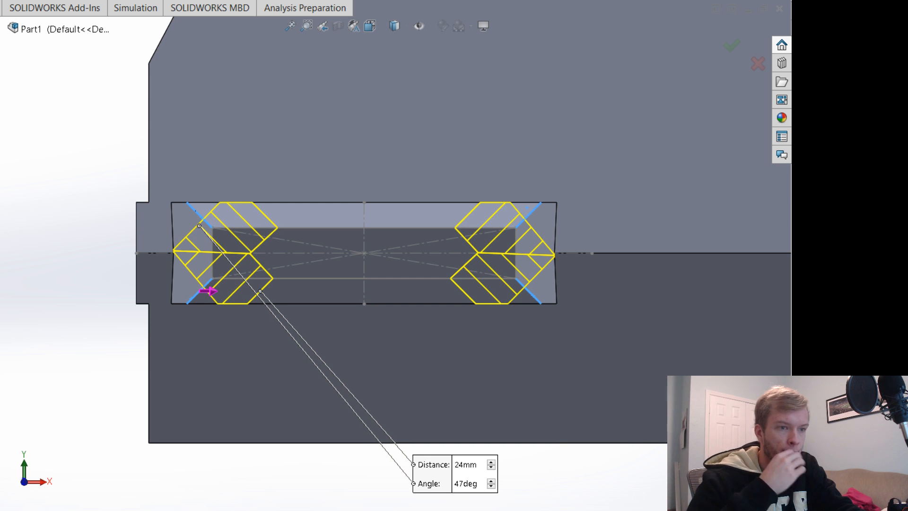
key(alt+Up)
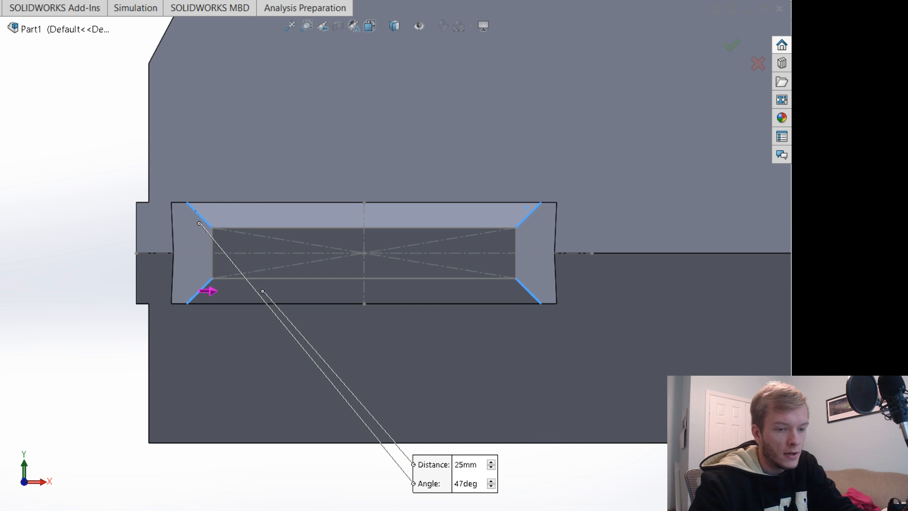
text(24.5)
key(Return)
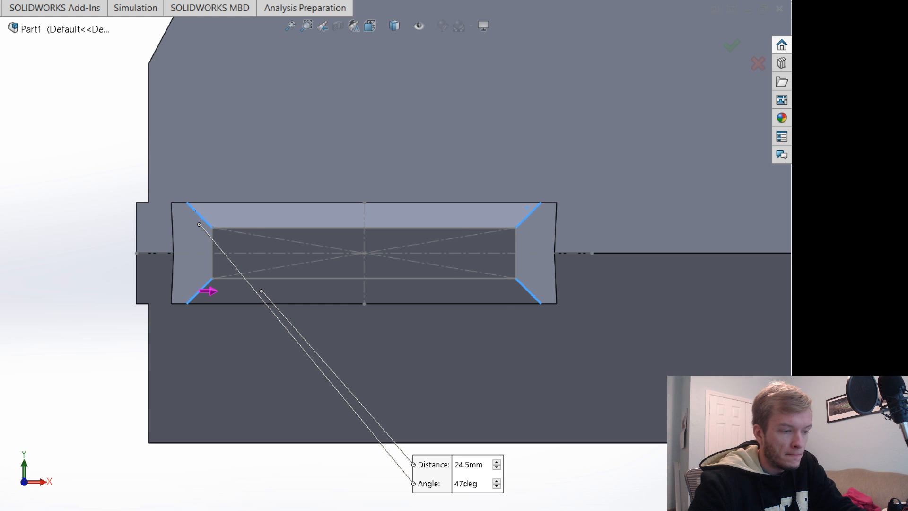
Try a distance of 24.1 mm for the wing-edge chamfer, set it to 24.2 mm and apply the chamfer.
text(24.1)
key(Return)
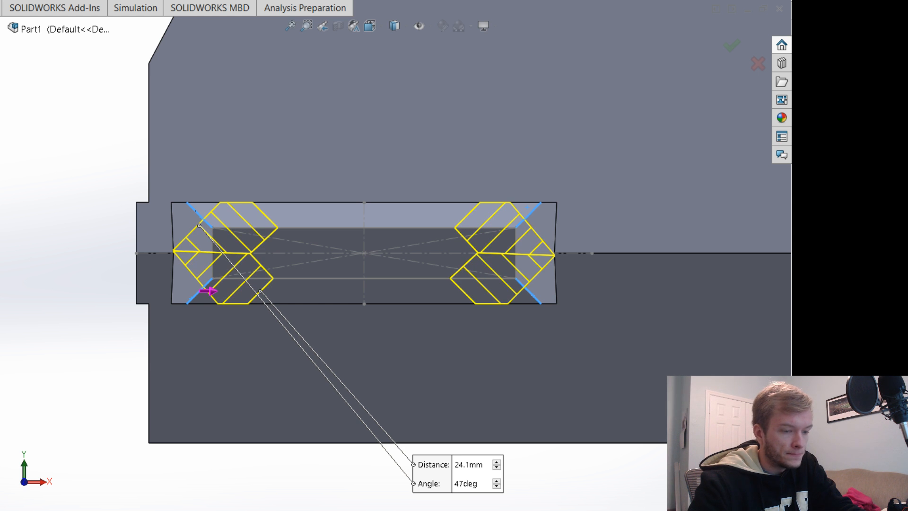
text(24.2)
key(Return)
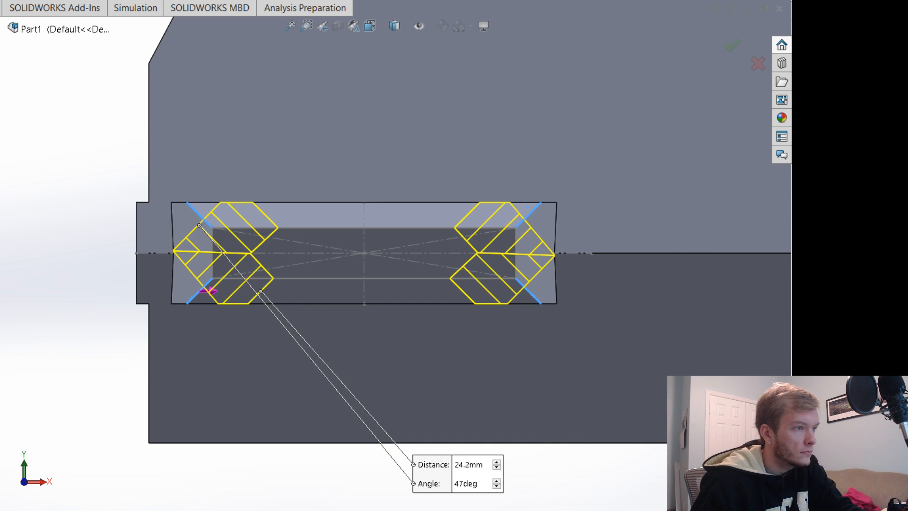
key(Return)
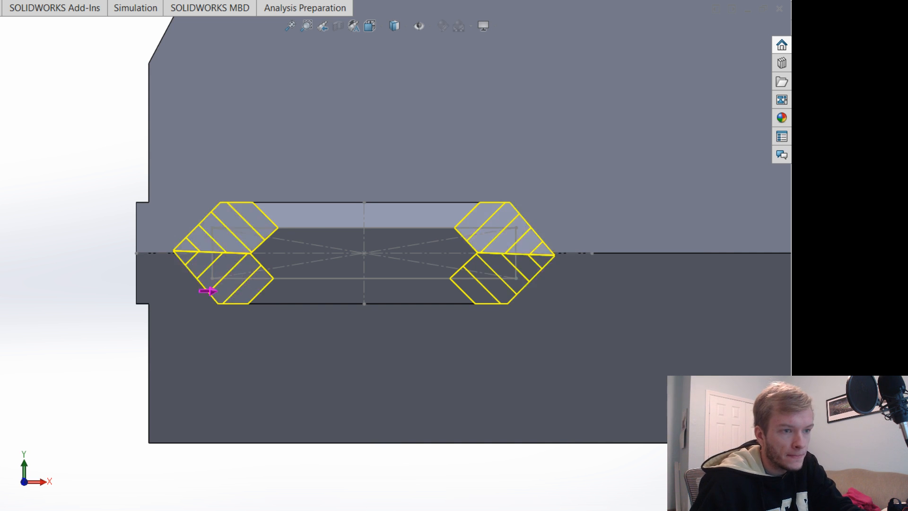
Start another angle-distance chamfer and select the upper and lower edges of the wing's end face.
scroll(534, 478, up, 2)
mouse_move(534, 479)
middle_down()
mouse_move(492, 508)
mouse_move(539, 490)
middle_up()
scroll(534, 456, down, 2)
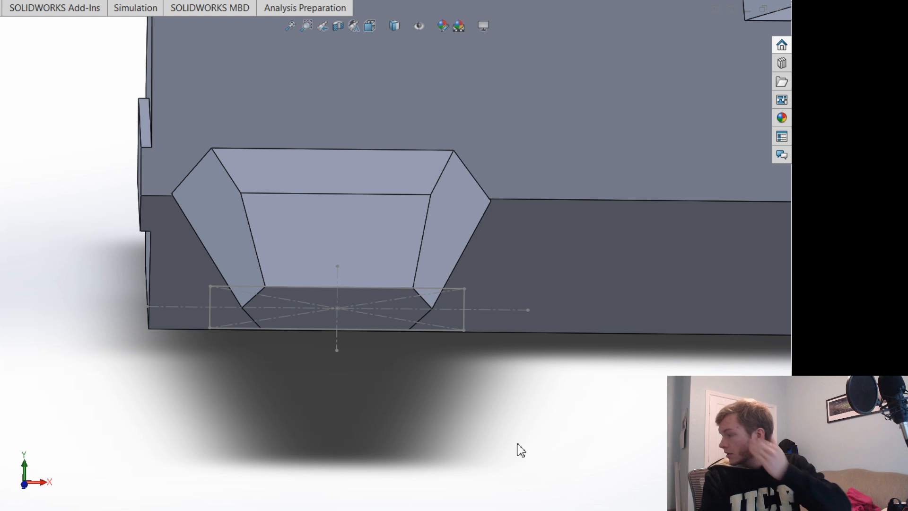
click(307, 288)
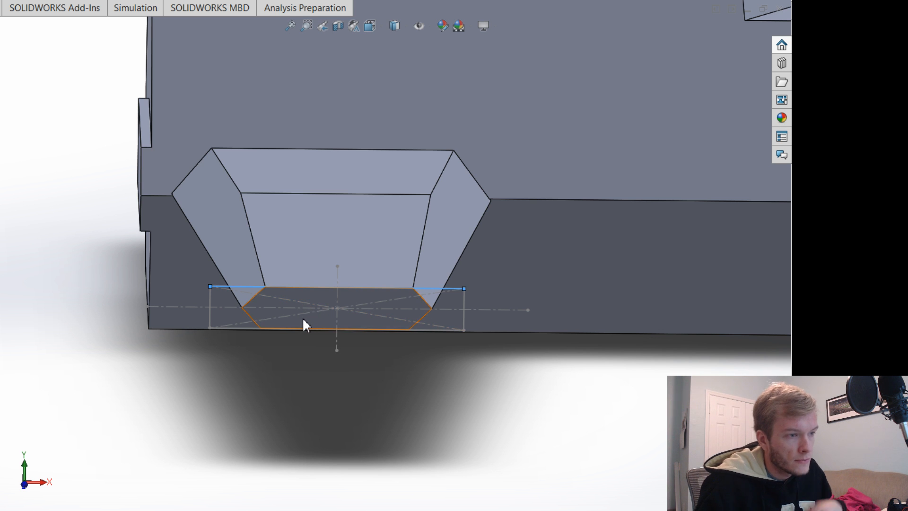
click(218, 376)
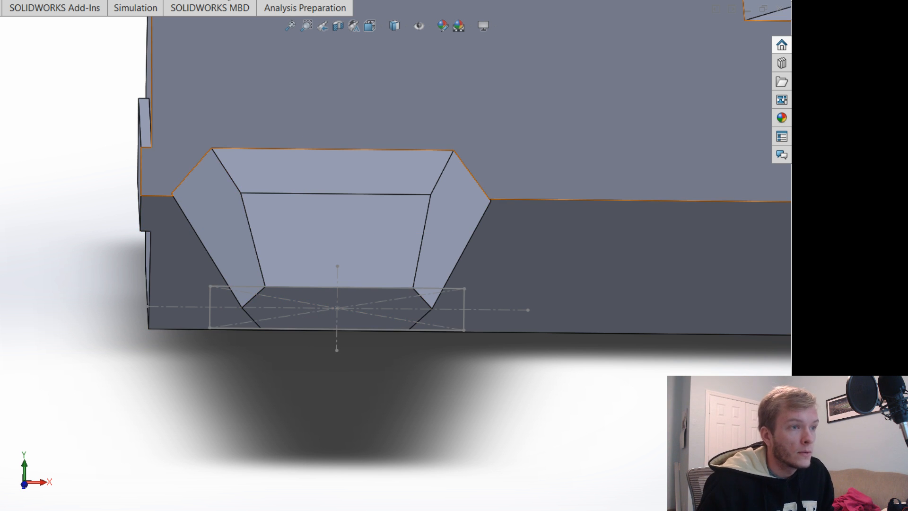
click(306, 287)
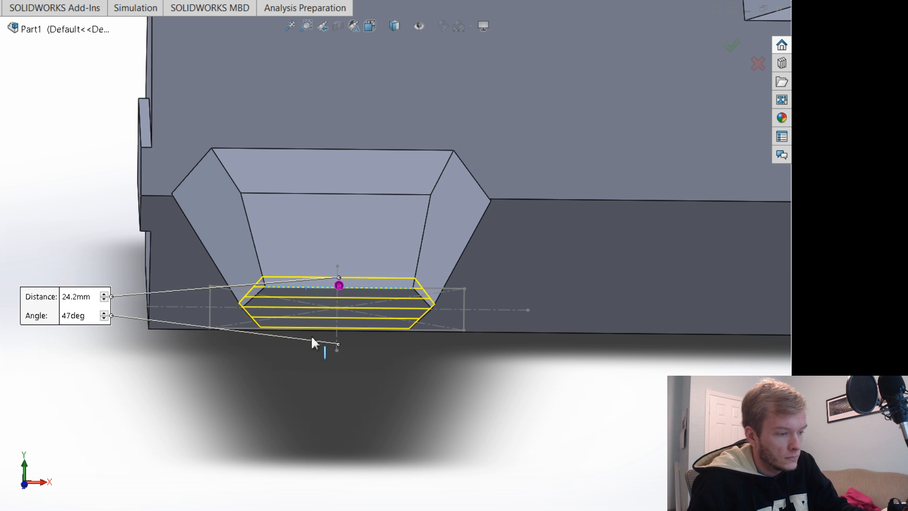
scroll(330, 416, up, 1)
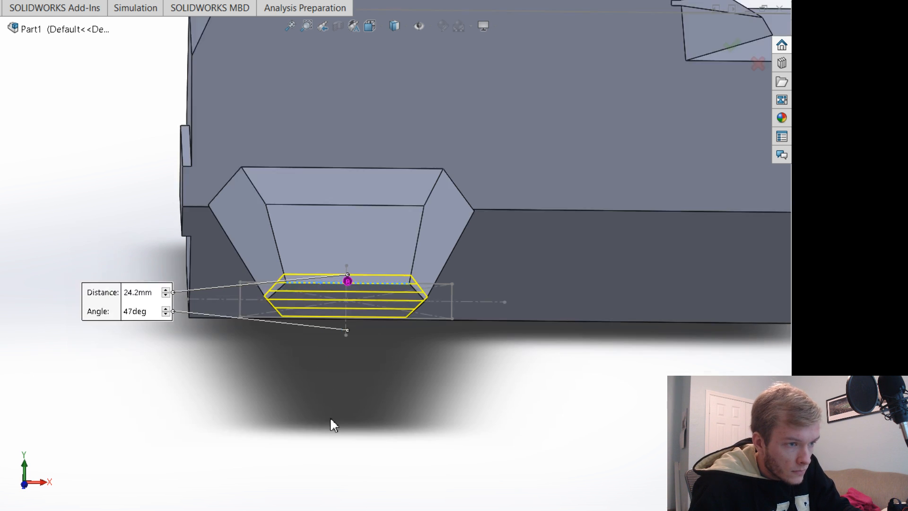
middle_drag(330, 416, 617, 308)
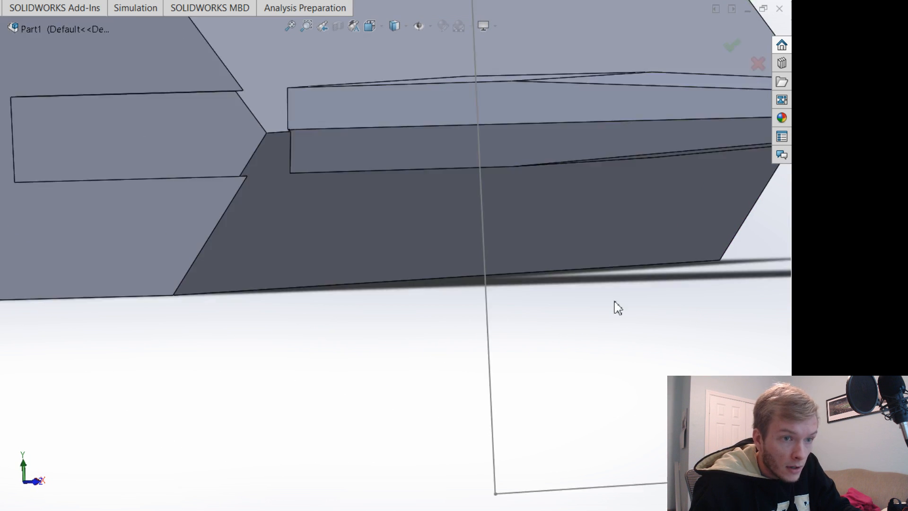
scroll(624, 305, up, 3)
scroll(719, 204, down, 2)
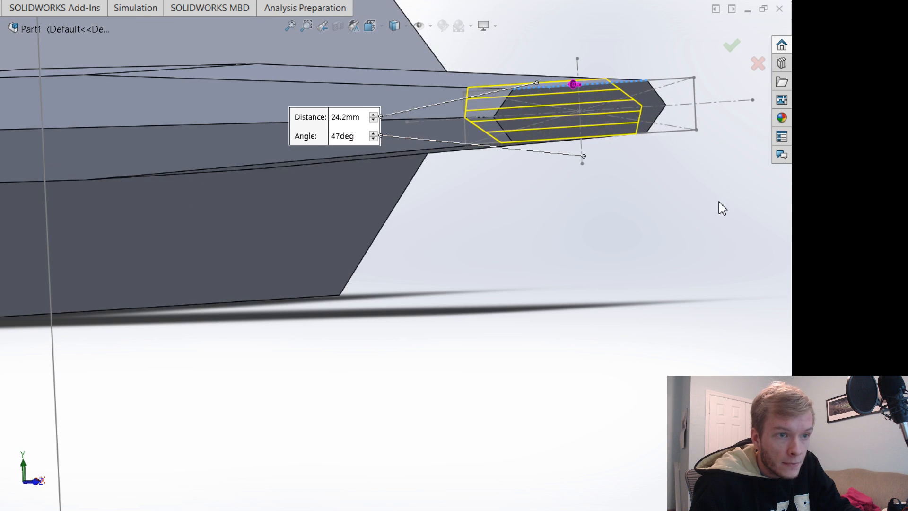
click(595, 140)
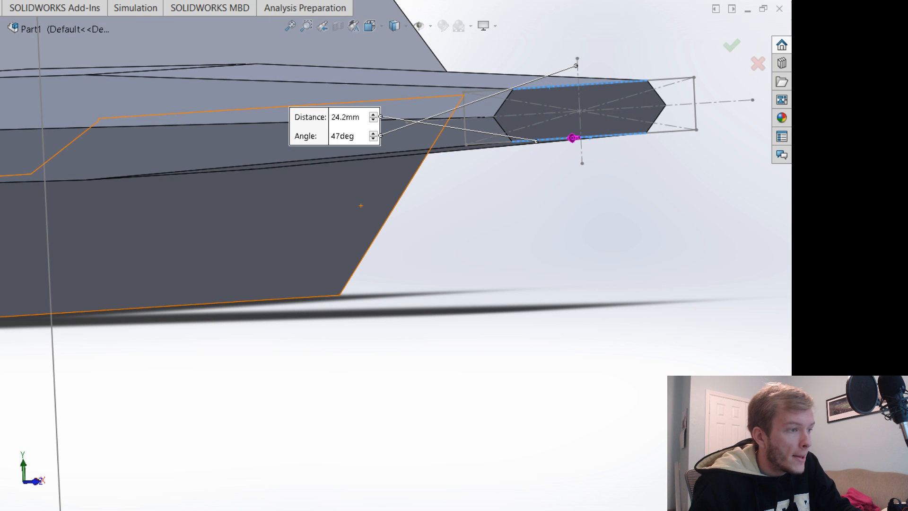
Adjust the wing-tip chamfer to a distance of 64.2 mm and an angle of 7 degrees.
drag(576, 68, 578, 115)
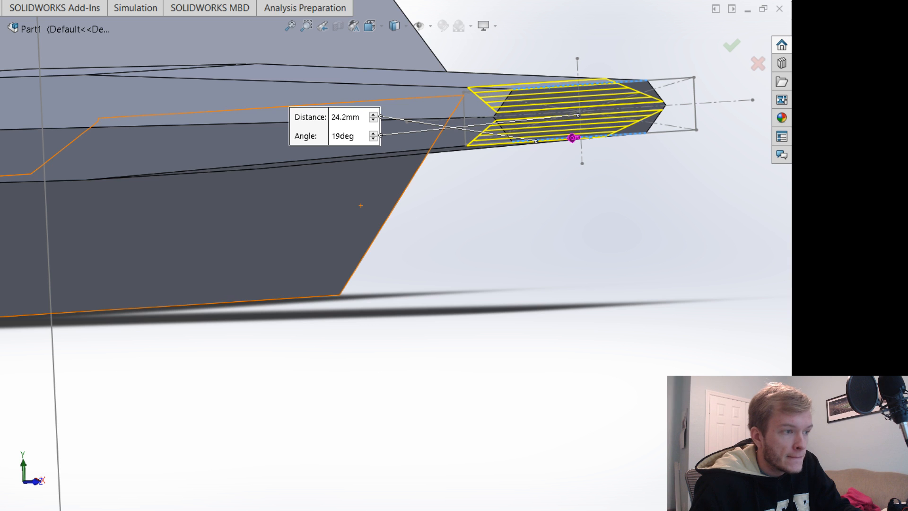
key(Up)
key(Up)
key(Up)
key(Up)
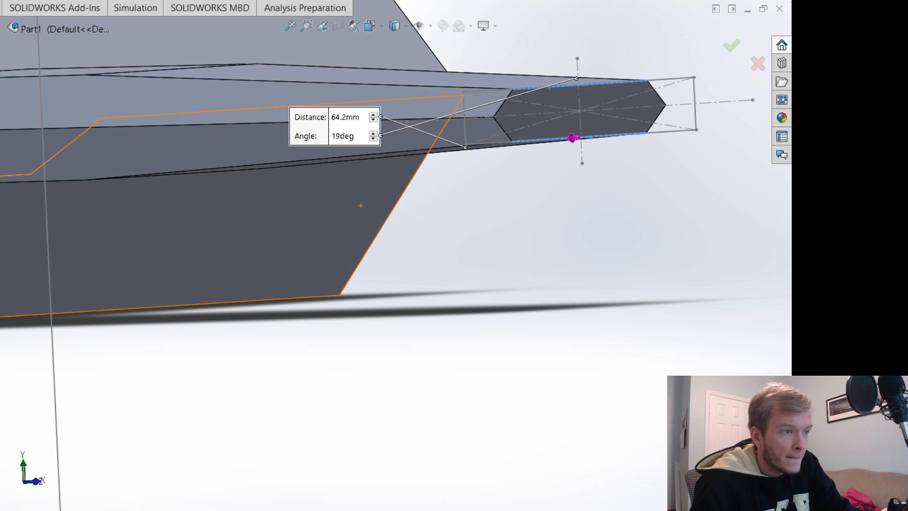
key(Down)
key(Down)
key(Down)
key(Down)
key(Down)
key(Down)
key(Down)
key(Down)
key(Down)
key(Down)
key(Down)
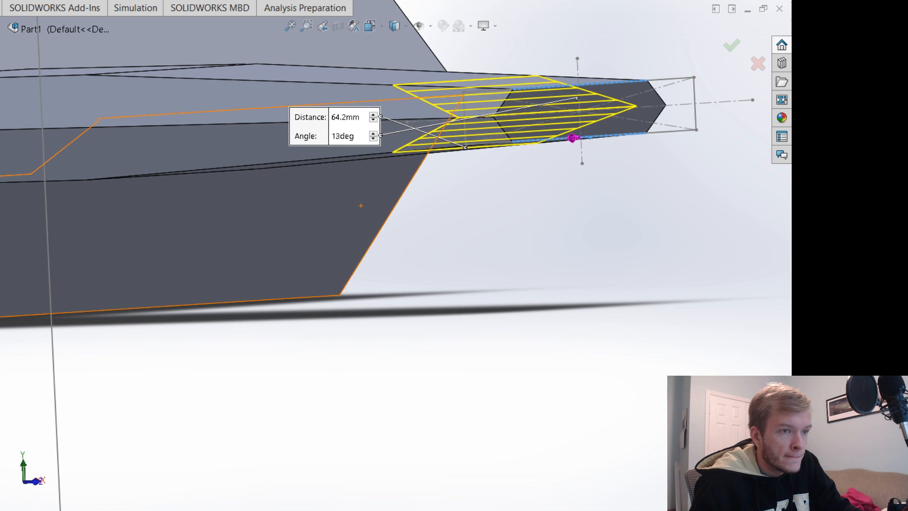
key(Down)
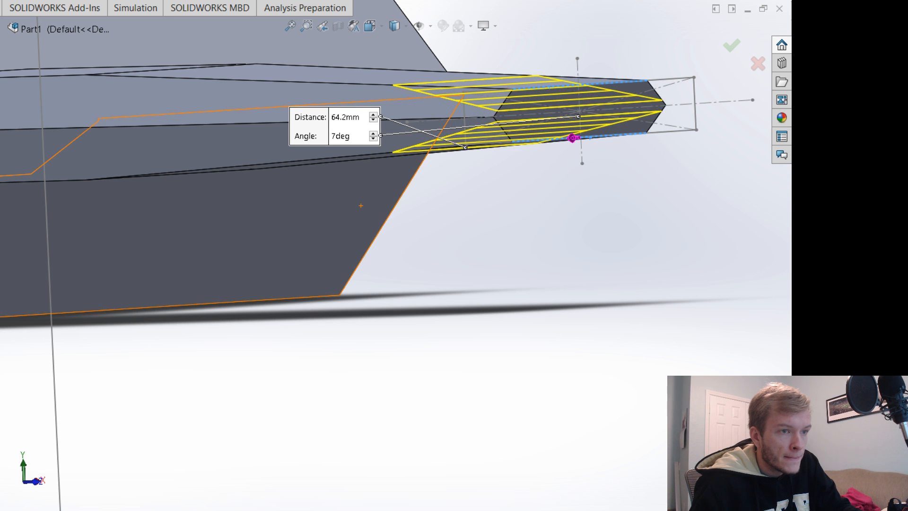
Increase the wing-tip chamfer distance to 134.2 mm, reduce its angle to 5 degrees and apply the chamfer.
key(Up)
key(Up)
key(Up)
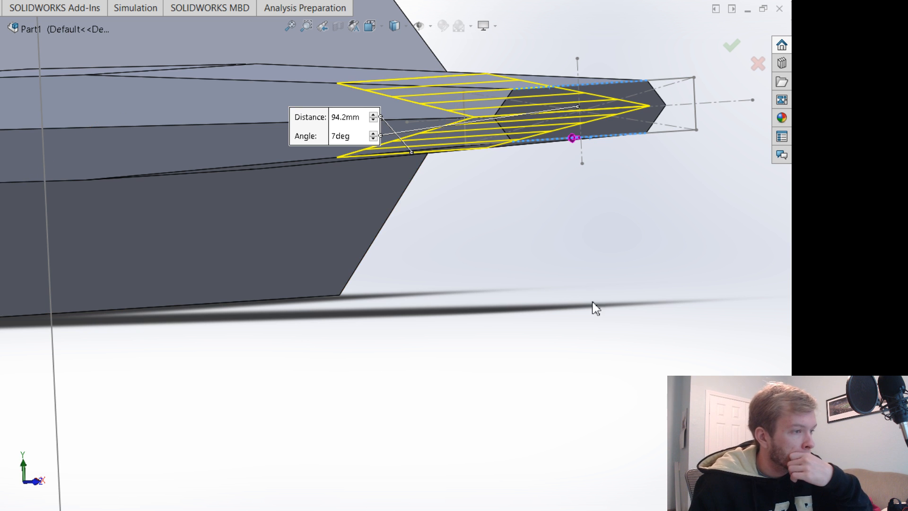
middle_drag(680, 260, 681, 282)
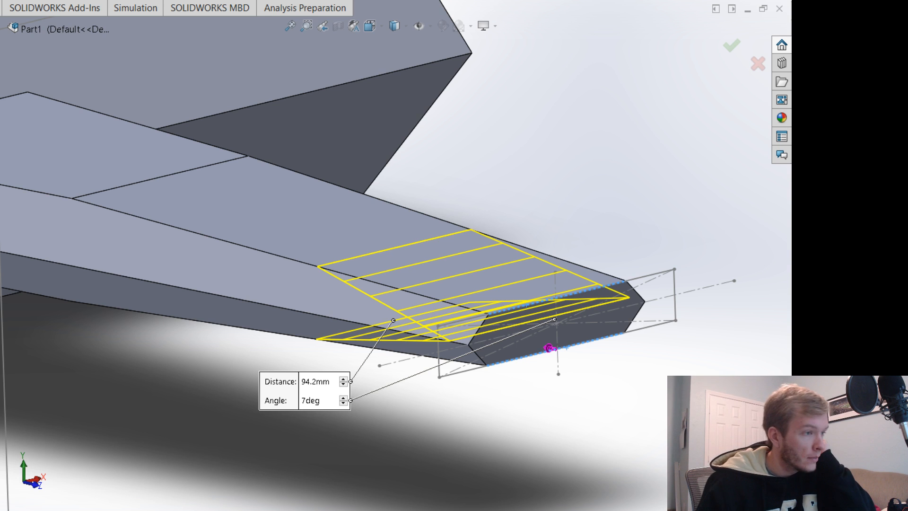
key(Down)
key(Down)
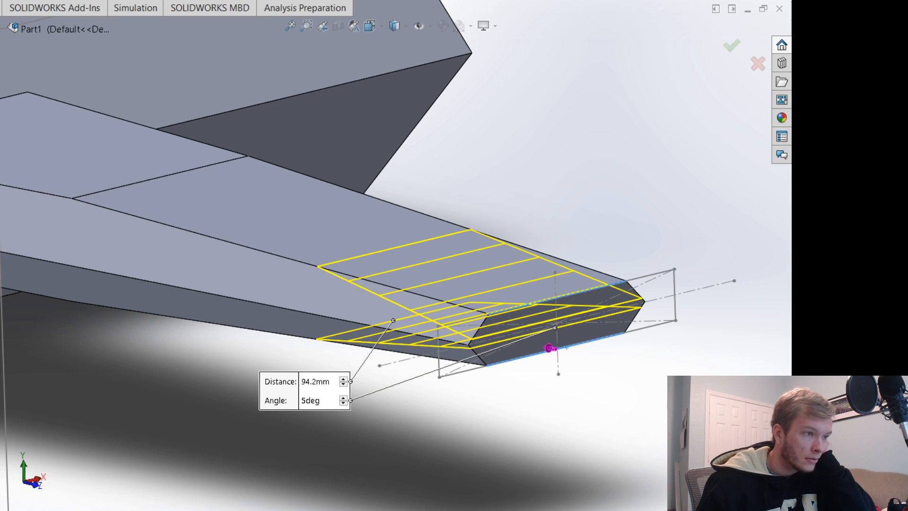
key(Up)
key(Up)
key(Up)
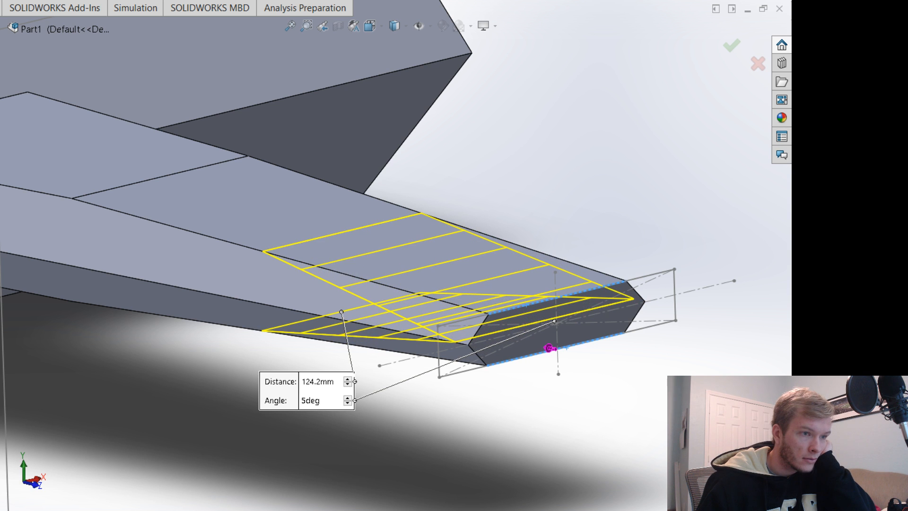
key(Up)
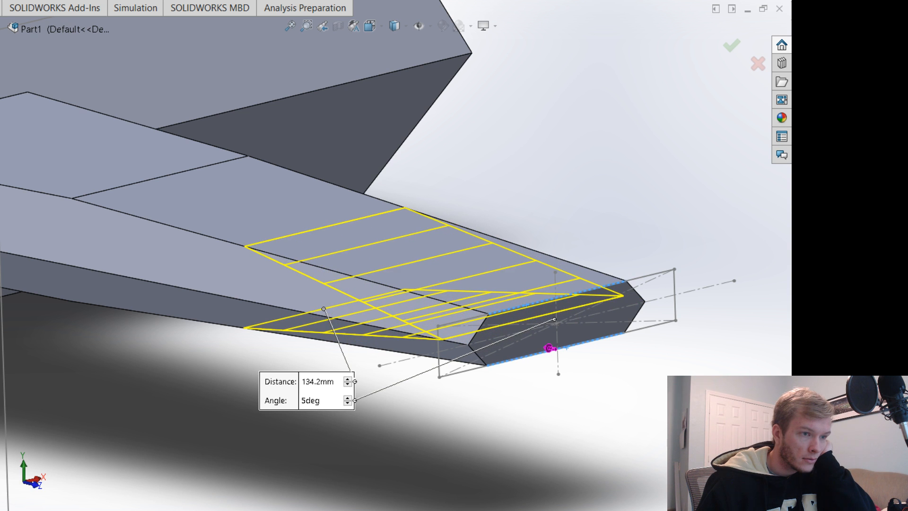
click(731, 48)
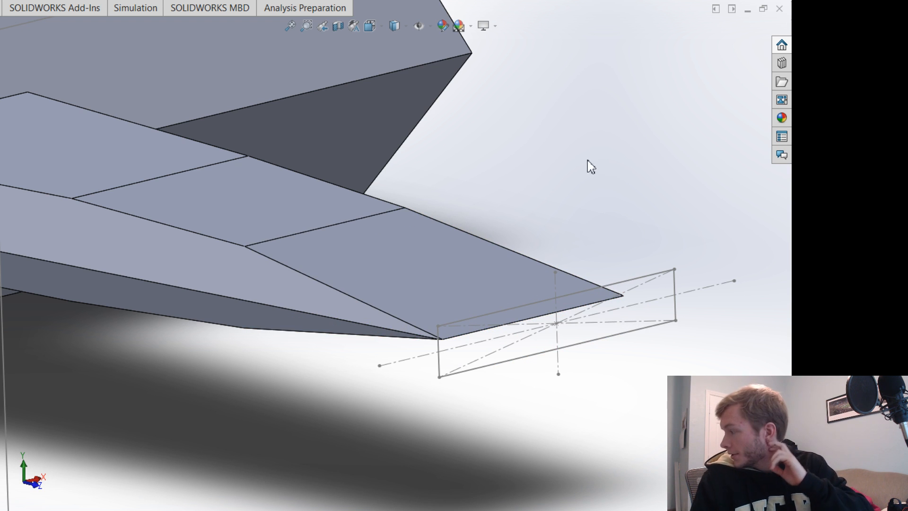
Examine the chamfered wing and its proportions against the main body from several angles.
middle_drag(518, 239, 647, 337)
scroll(647, 336, up, 3)
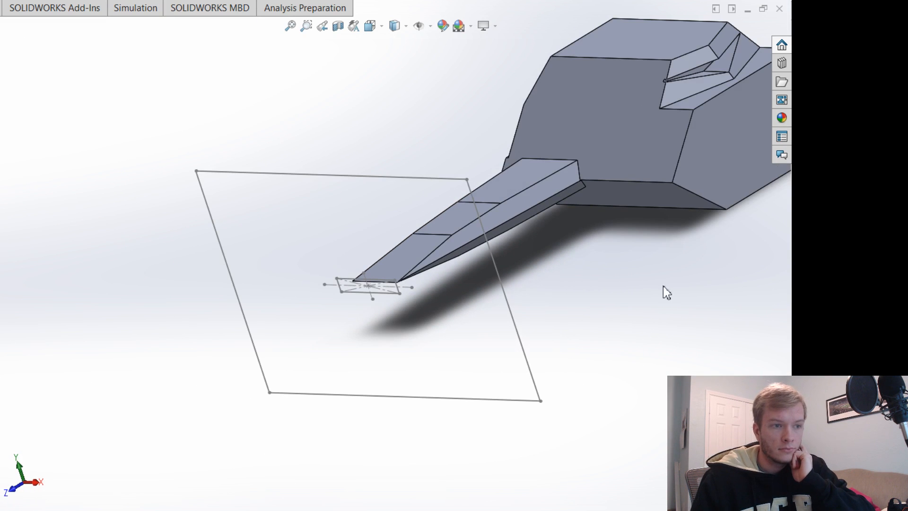
scroll(667, 291, up, 2)
scroll(671, 184, down, 3)
scroll(671, 185, up, 2)
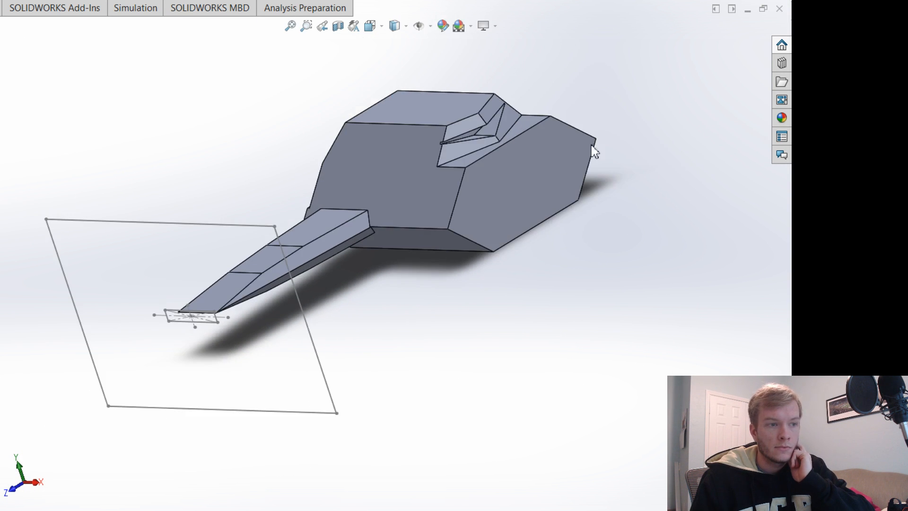
scroll(594, 151, down, 2)
scroll(450, 286, up, 4)
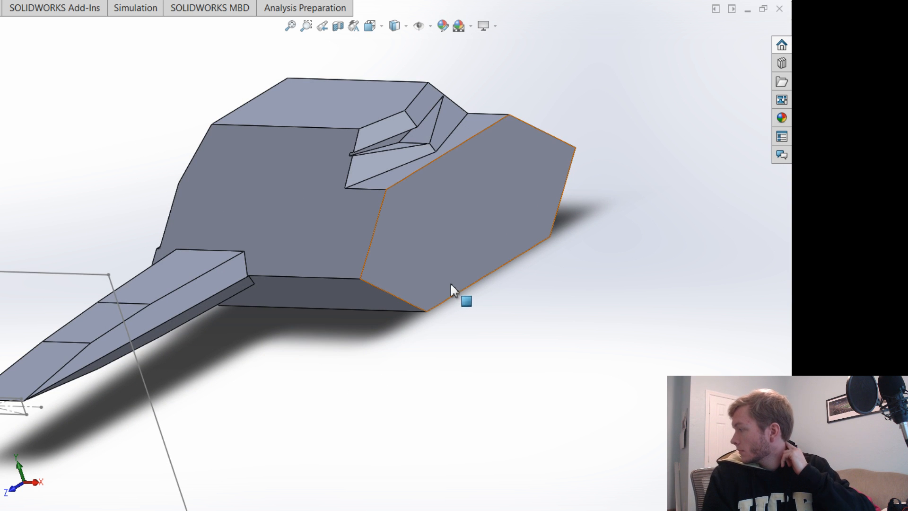
mouse_move(461, 330)
middle_down()
mouse_move(501, 384)
mouse_move(504, 354)
mouse_move(463, 347)
middle_up()
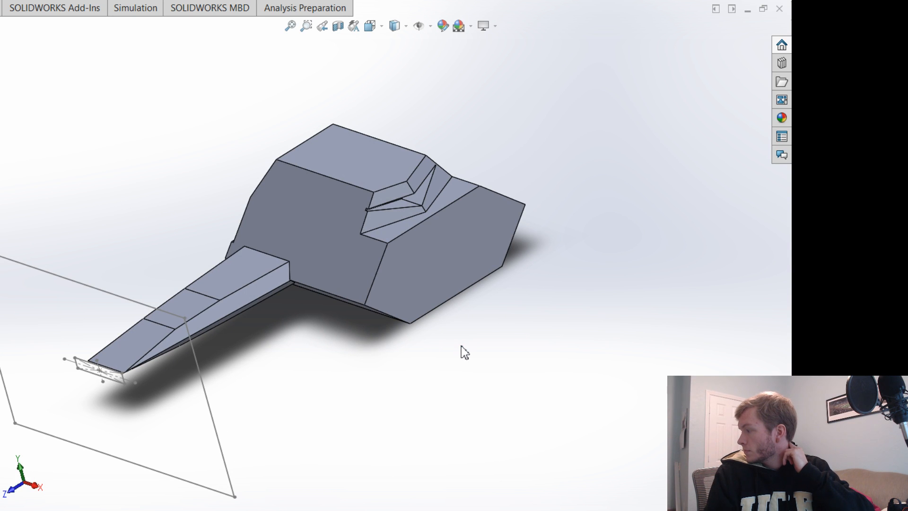
scroll(464, 352, down, 1)
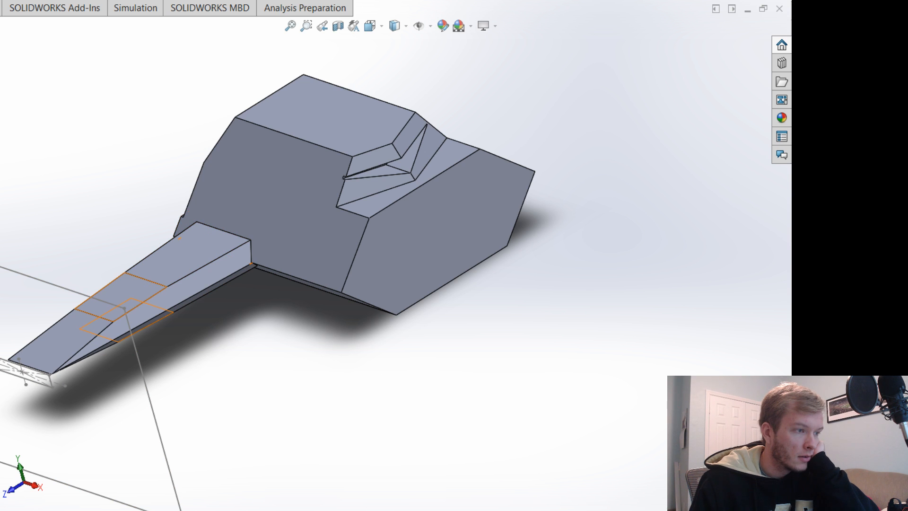
Edit the sketch of the drafted wing cut and set the inner rectangle's horizontal offset from the wing-tip corner to 50 mm.
click(120, 297)
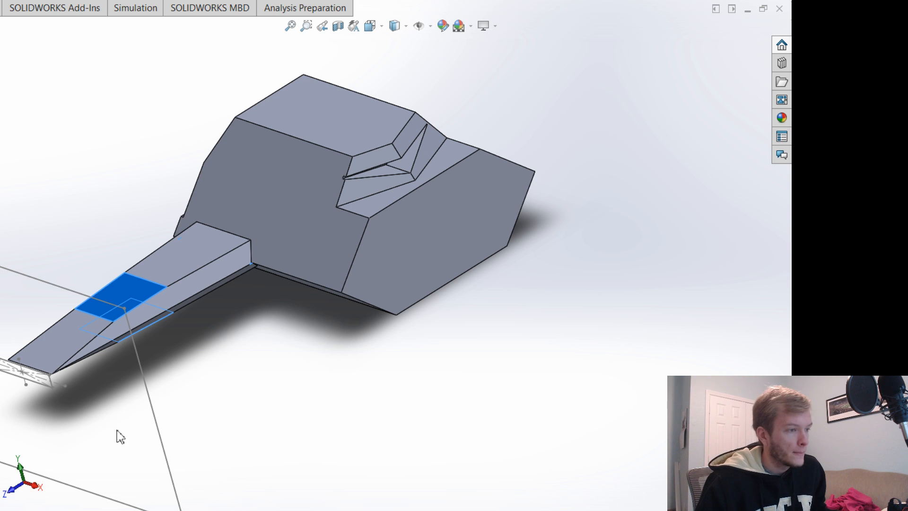
click(226, 380)
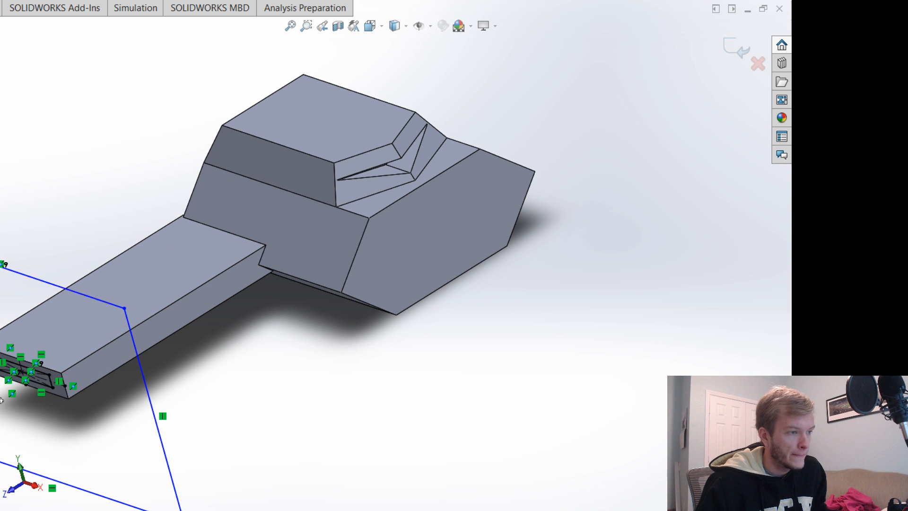
middle_drag(342, 466, 435, 422)
scroll(313, 339, down, 2)
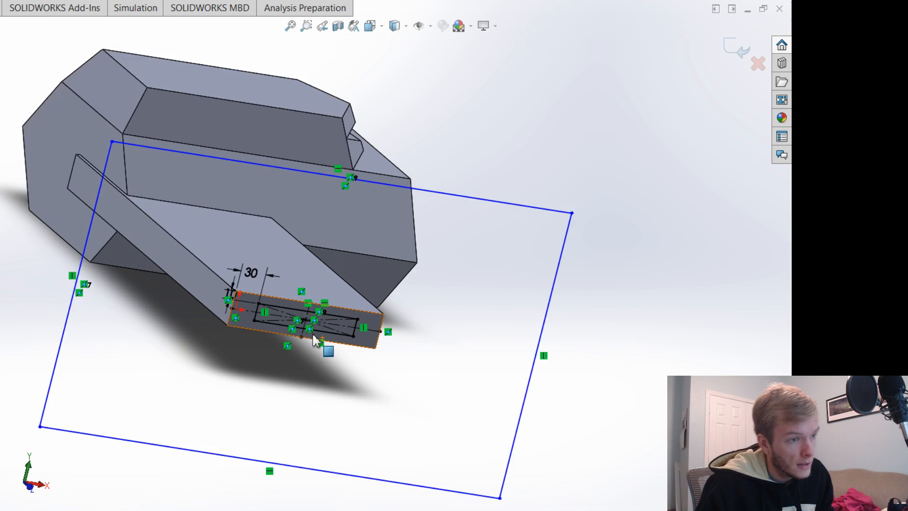
scroll(313, 337, down, 3)
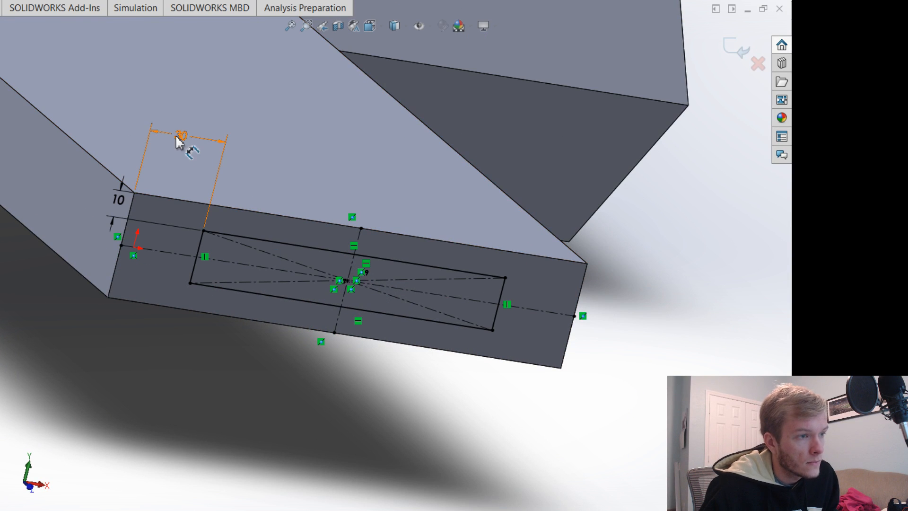
click(177, 138)
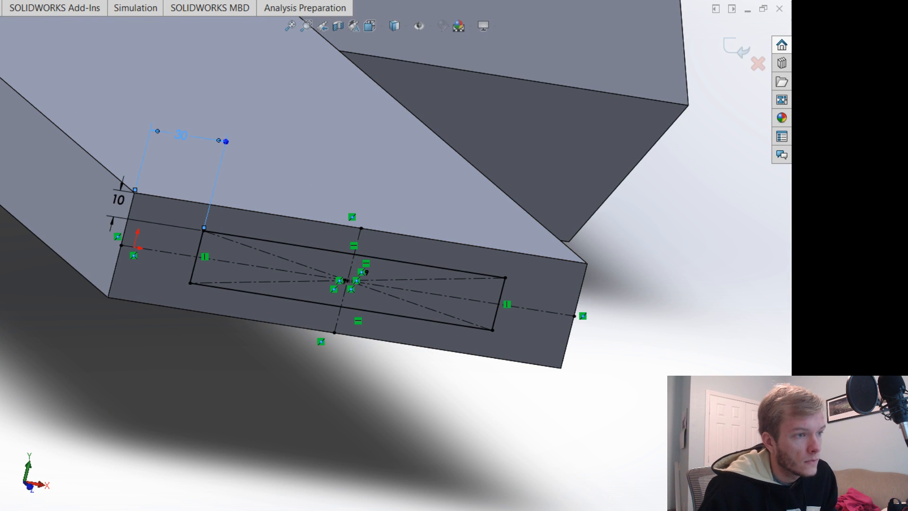
double_click(180, 137)
text(50)
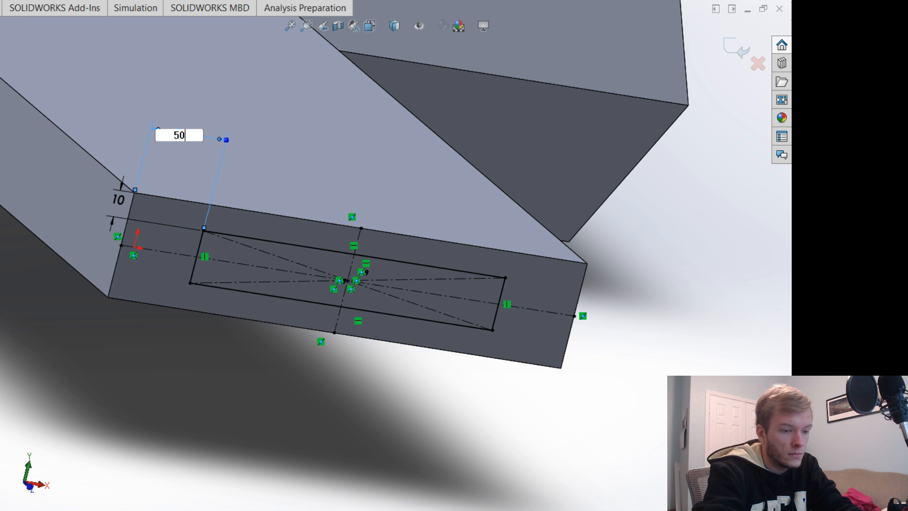
key(Return)
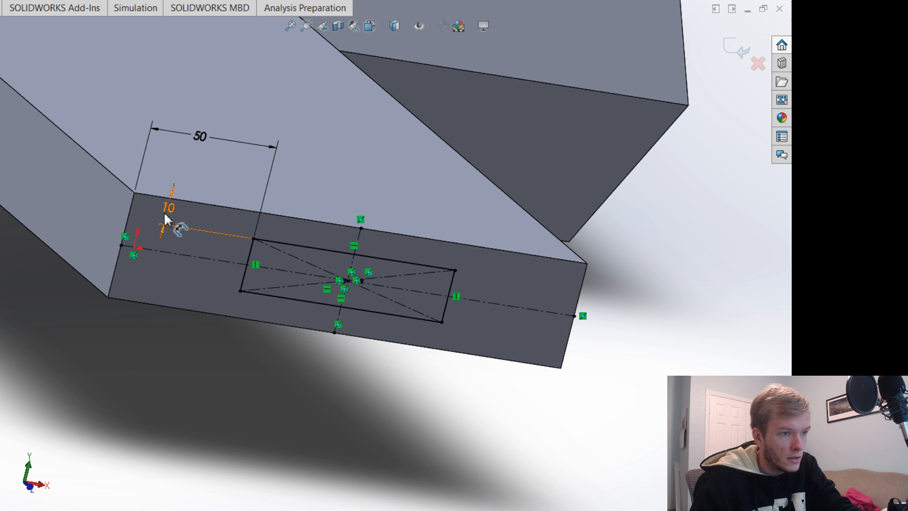
click(738, 49)
key(f)
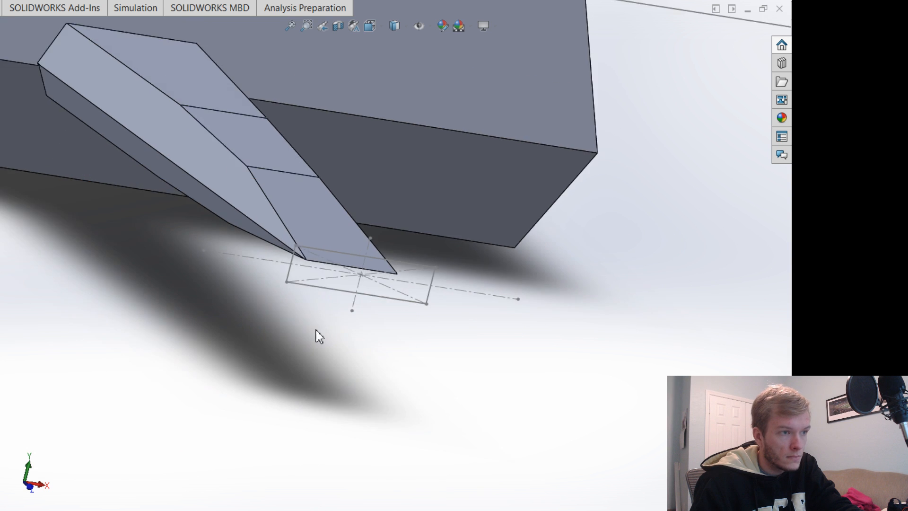
mouse_move(596, 322)
middle_down()
mouse_move(522, 306)
mouse_move(532, 312)
middle_up()
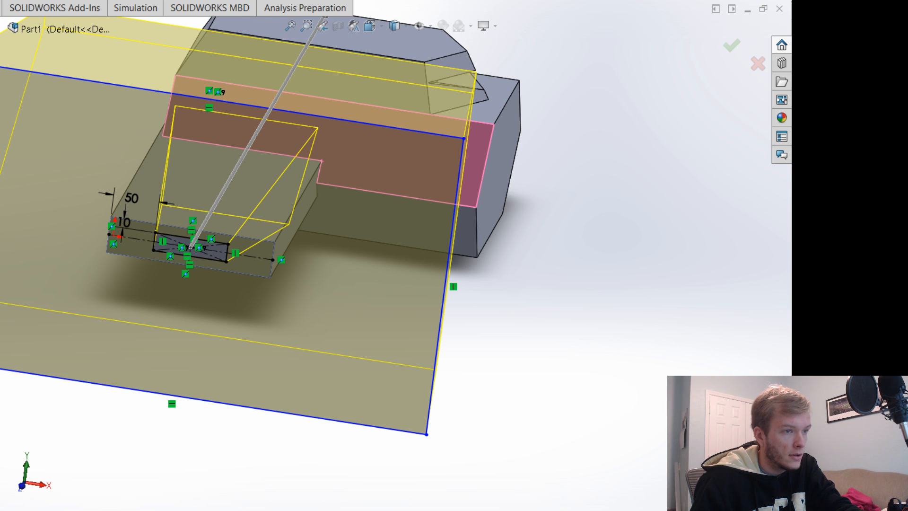
Check the preview of the drafted cut around the wing, rework the cut and apply it to form the tapered wing.
mouse_move(573, 373)
middle_down()
mouse_move(495, 356)
mouse_move(583, 382)
middle_up()
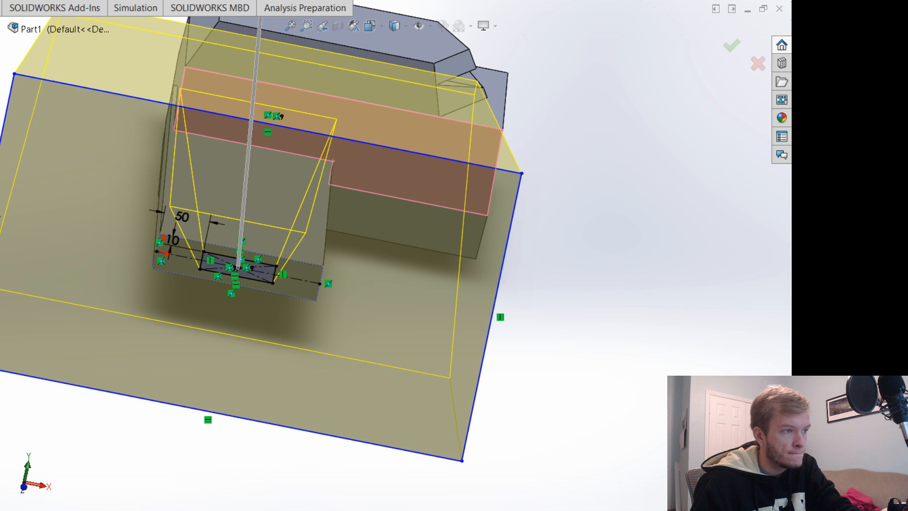
key(Return)
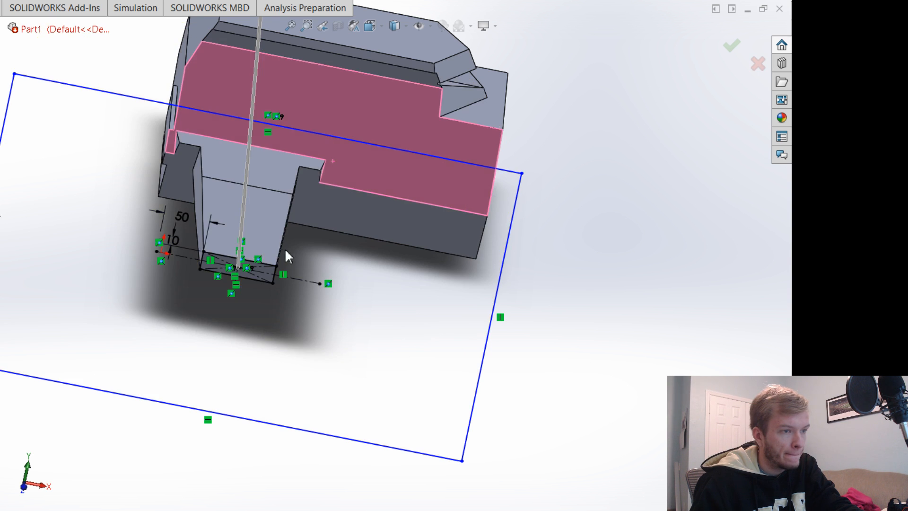
middle_drag(519, 308, 588, 383)
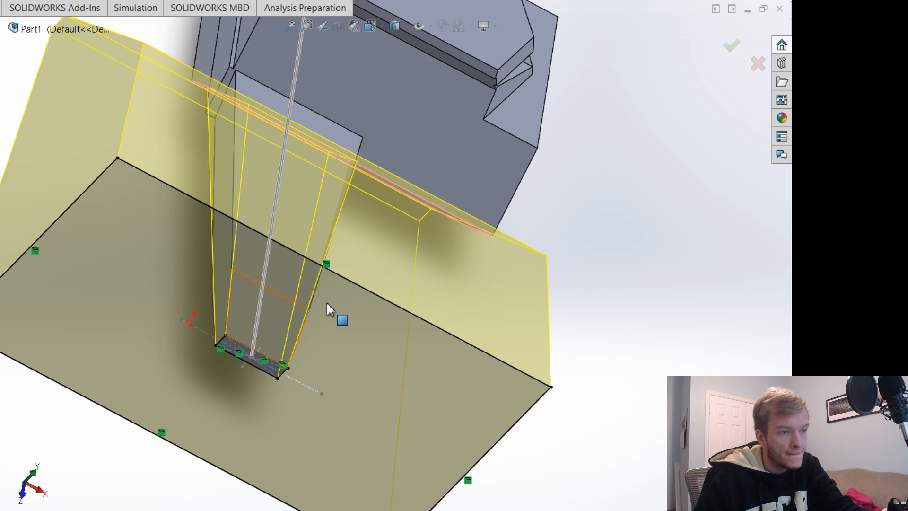
middle_drag(645, 348, 596, 418)
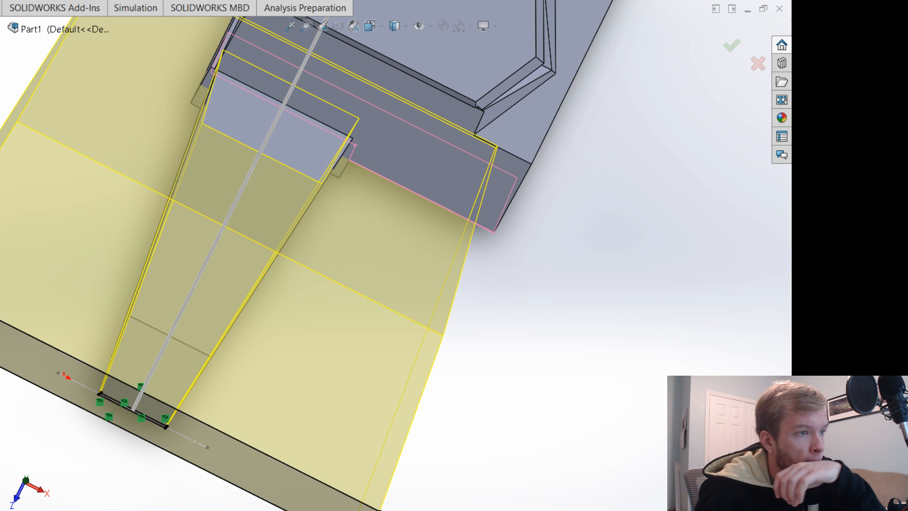
key(Return)
middle_drag(375, 369, 440, 266)
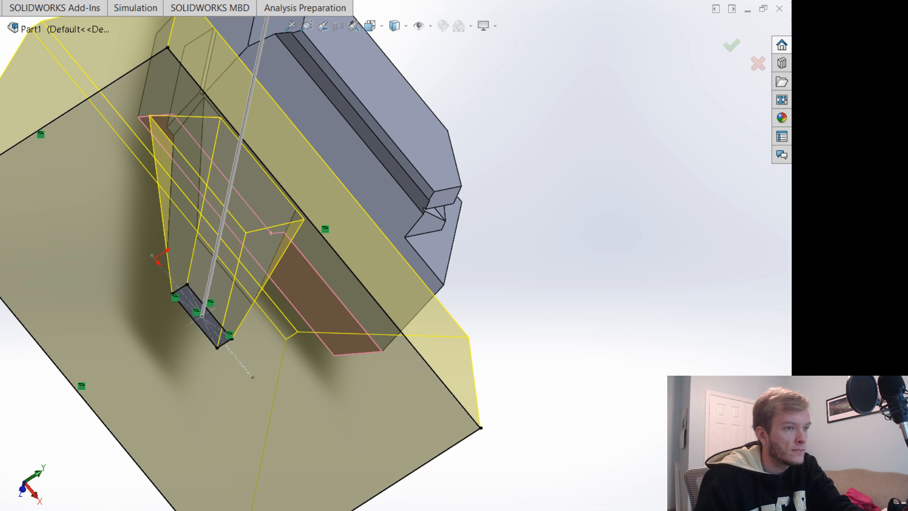
key(Return)
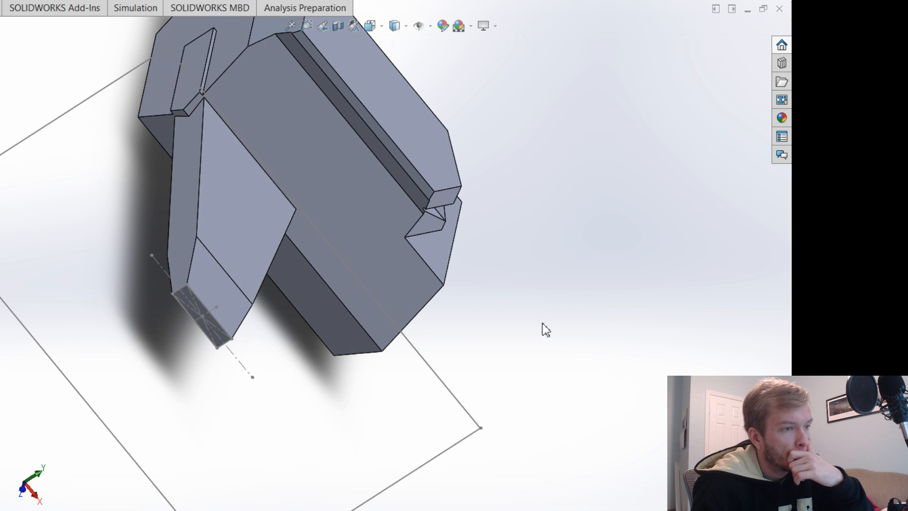
Set up a chamfer at the end of the tapered wing tip with an angle of 5 degrees.
middle_drag(591, 354, 529, 265)
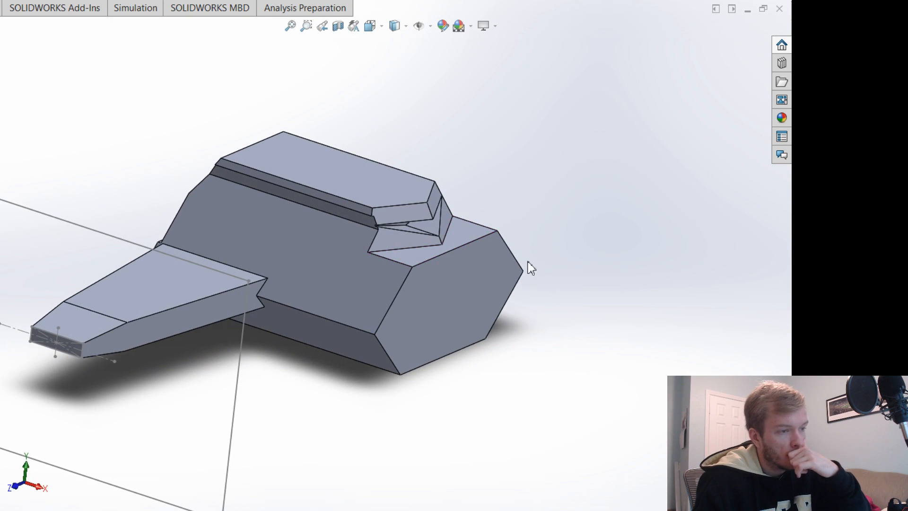
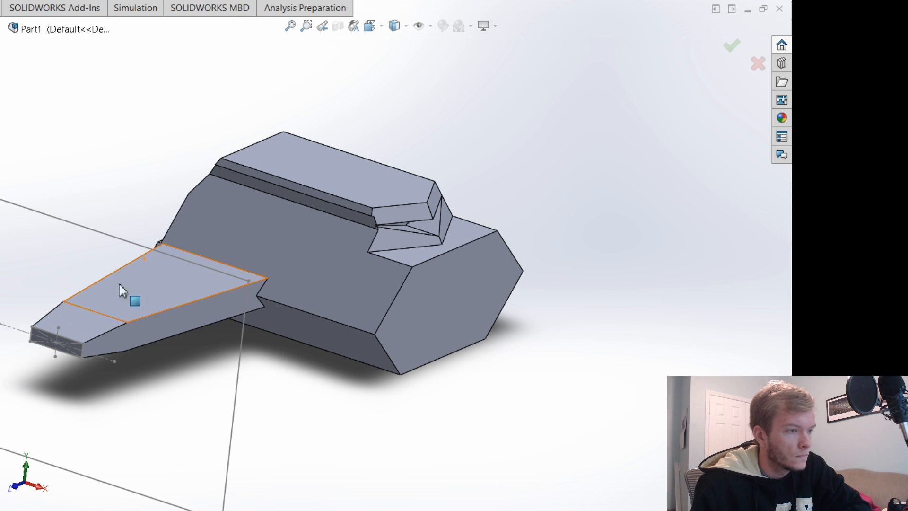
click(47, 332)
click(48, 333)
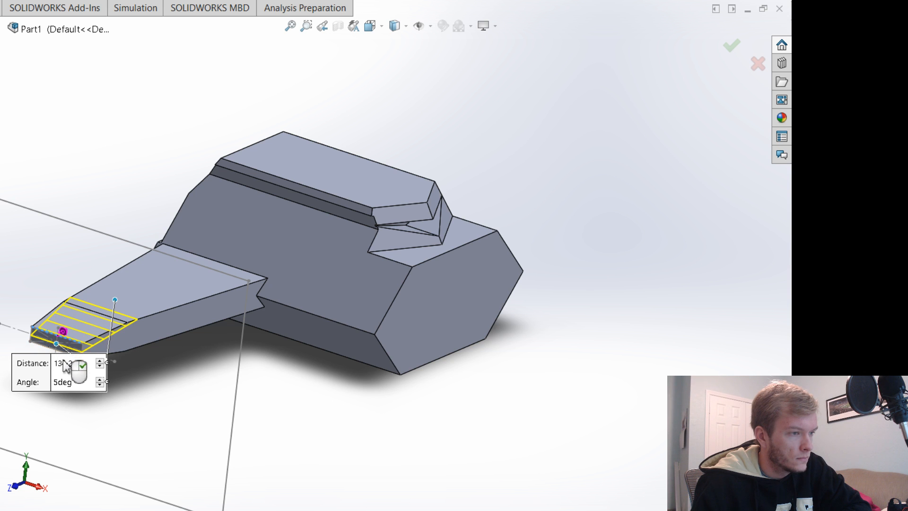
Add the lower edge of the projecting arm's end face to the chamfer and apply it at 134.2 mm and 5°.
click(48, 347)
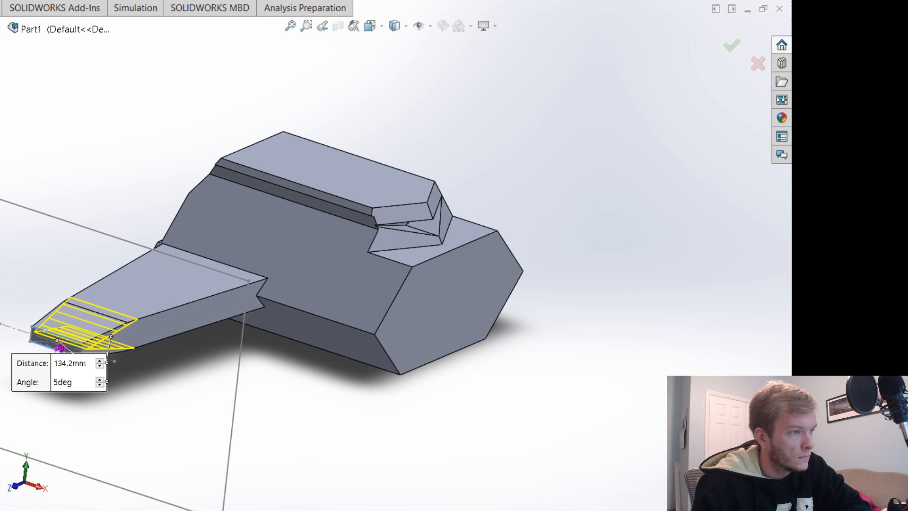
key(Return)
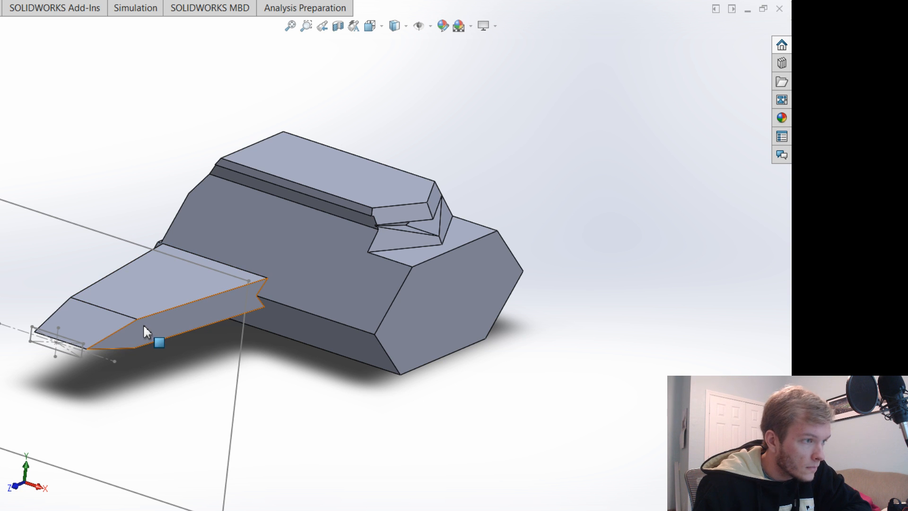
Try a chamfer on the arm's long side face with a distance of 10 mm and an angle of 49°.
click(239, 0)
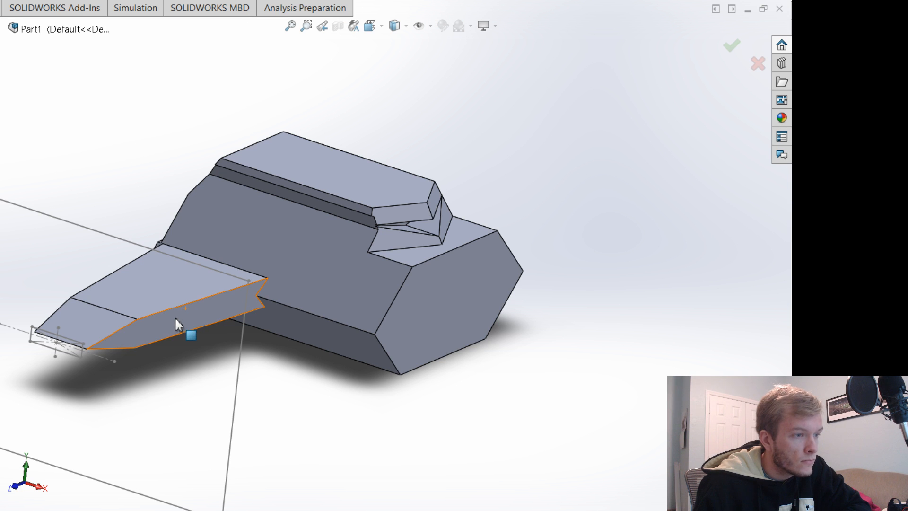
click(155, 331)
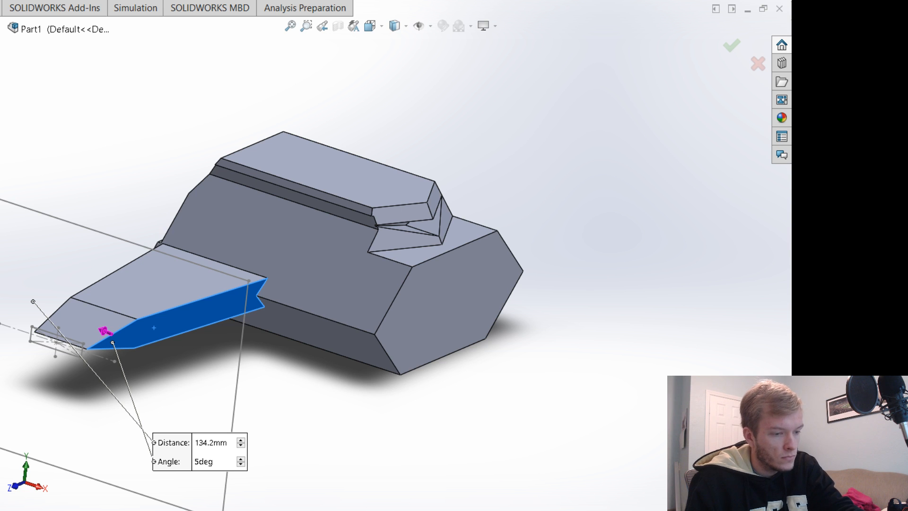
text(70)
key(Return)
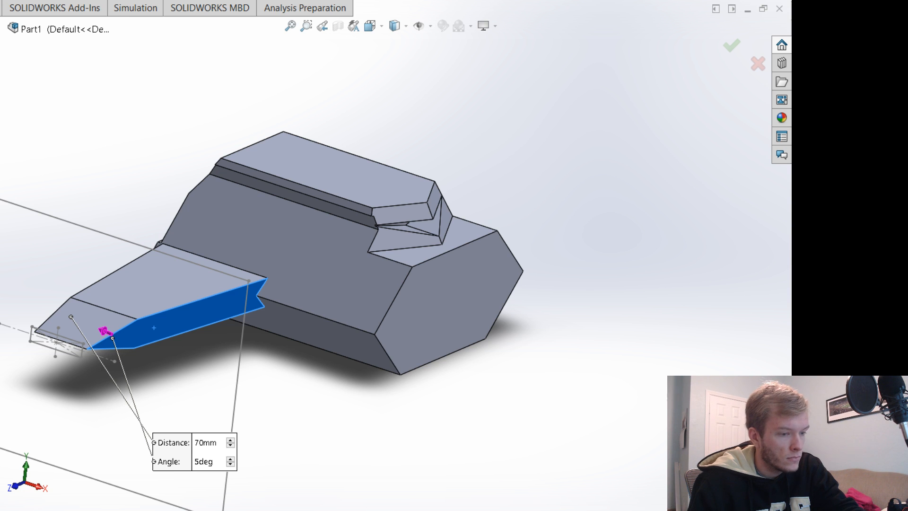
text(50)
key(Return)
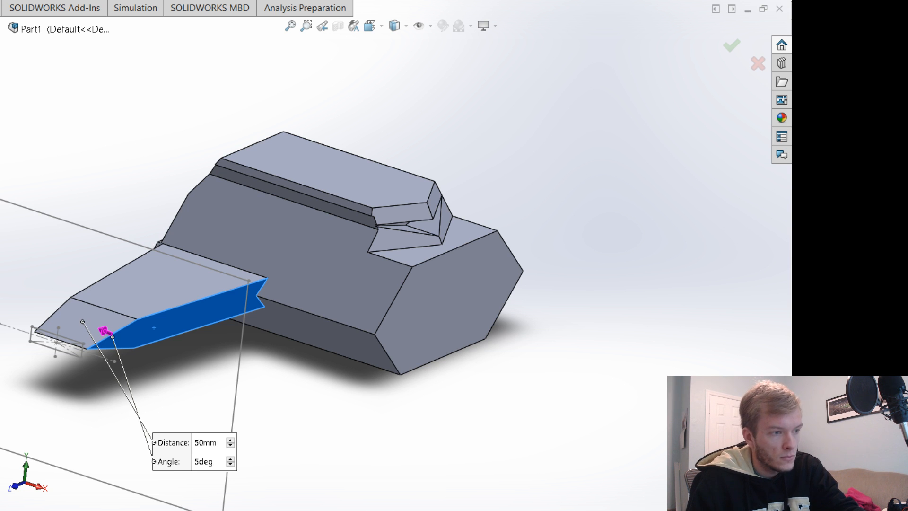
text(40)
key(Return)
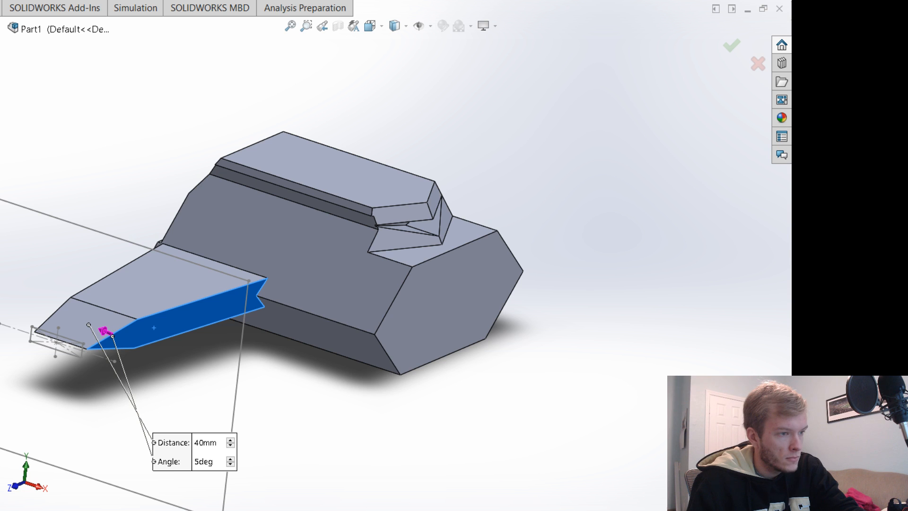
text(10)
key(Return)
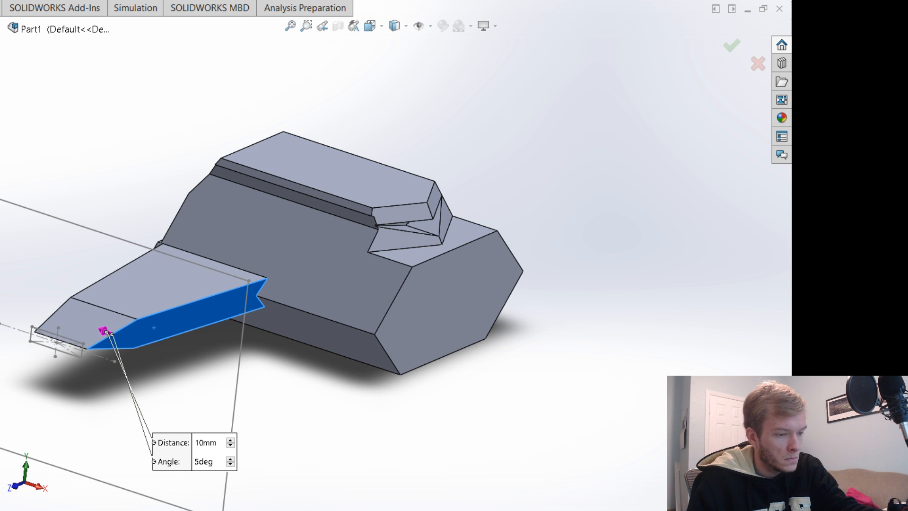
text(49)
key(Return)
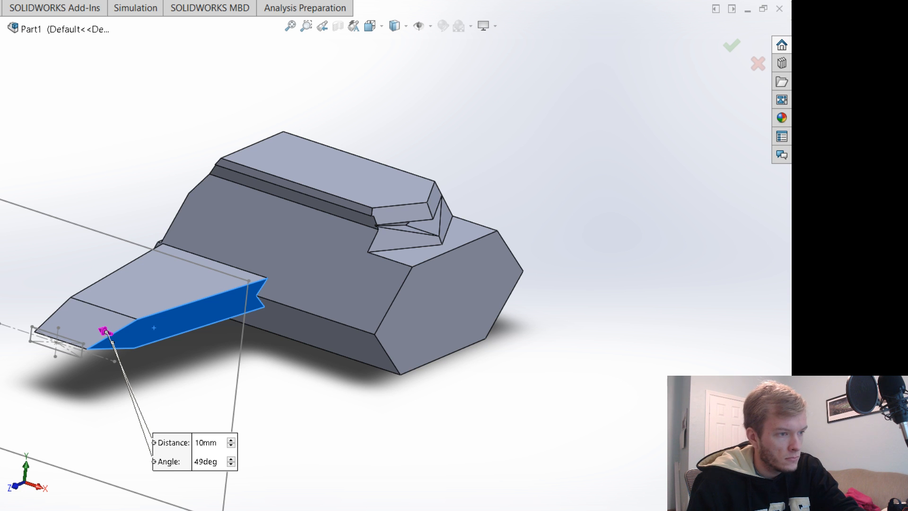
Replace the chamfer's side-face selection with the upper and lower long edges of that side of the arm.
scroll(141, 458, down, 3)
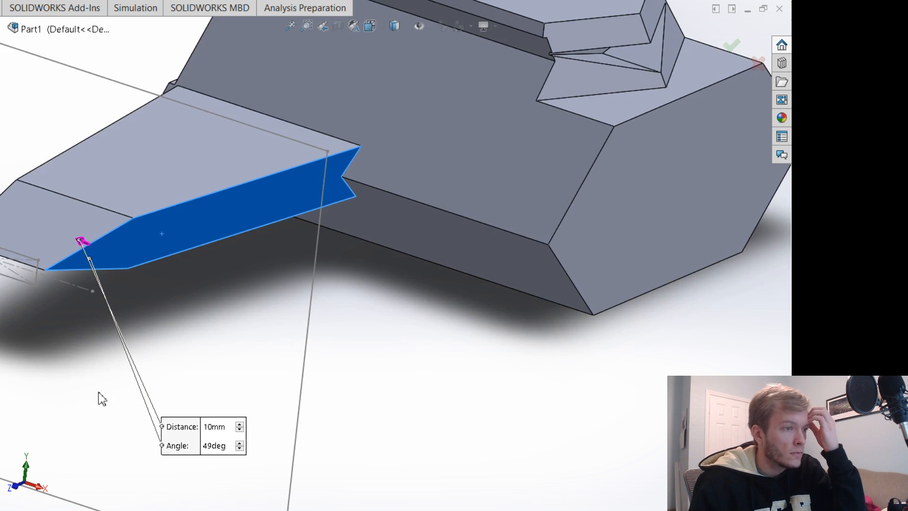
scroll(99, 397, up, 1)
middle_drag(100, 397, 142, 405)
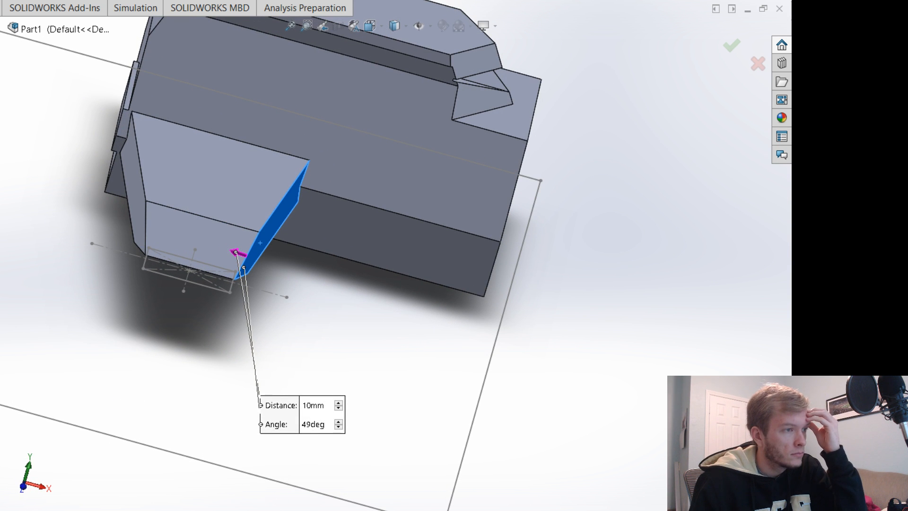
key(Delete)
click(276, 211)
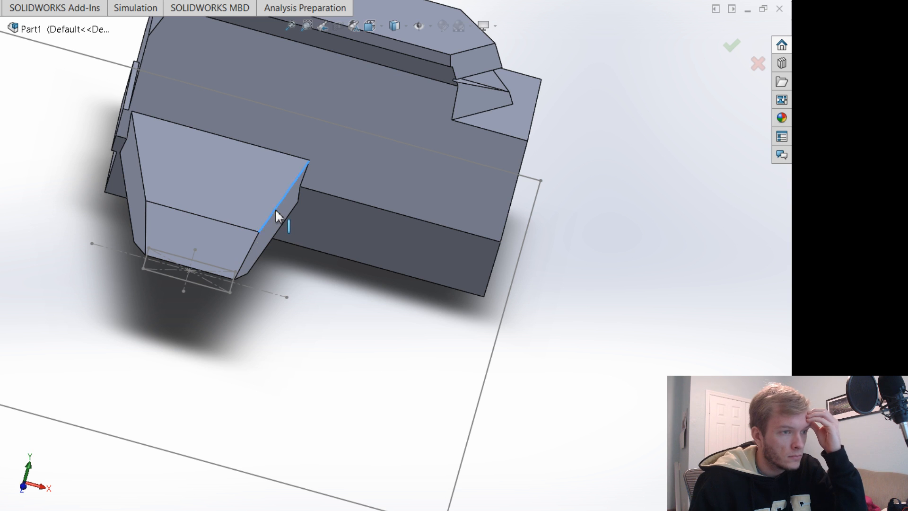
click(260, 263)
middle_drag(324, 375, 331, 352)
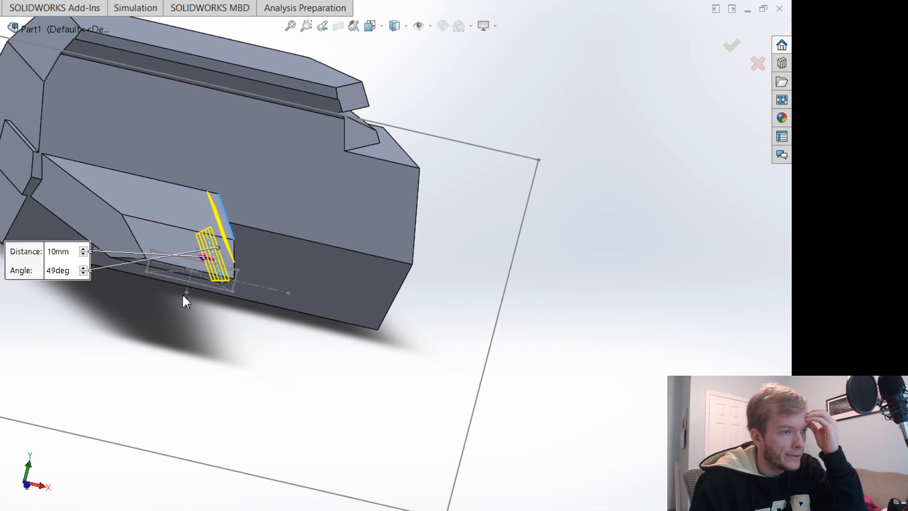
Add the upper and lower long edges on the arm's opposite side to the chamfer.
click(98, 199)
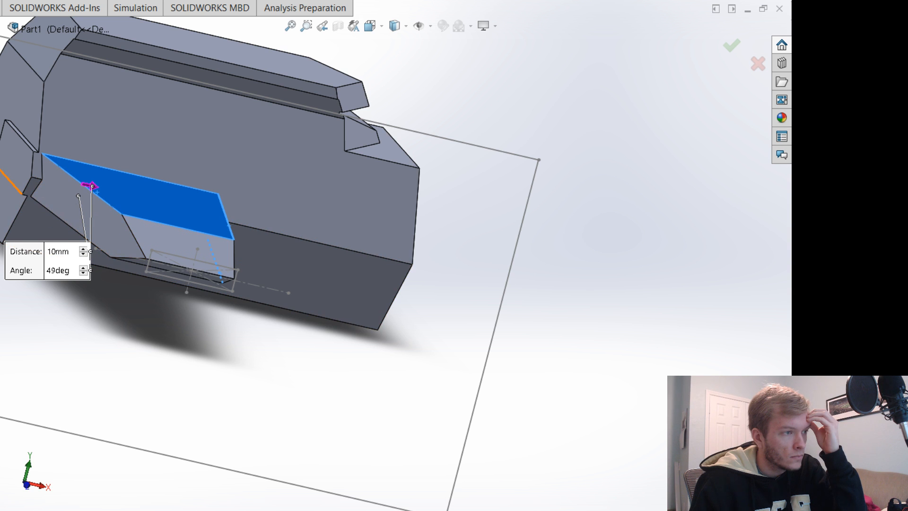
click(100, 195)
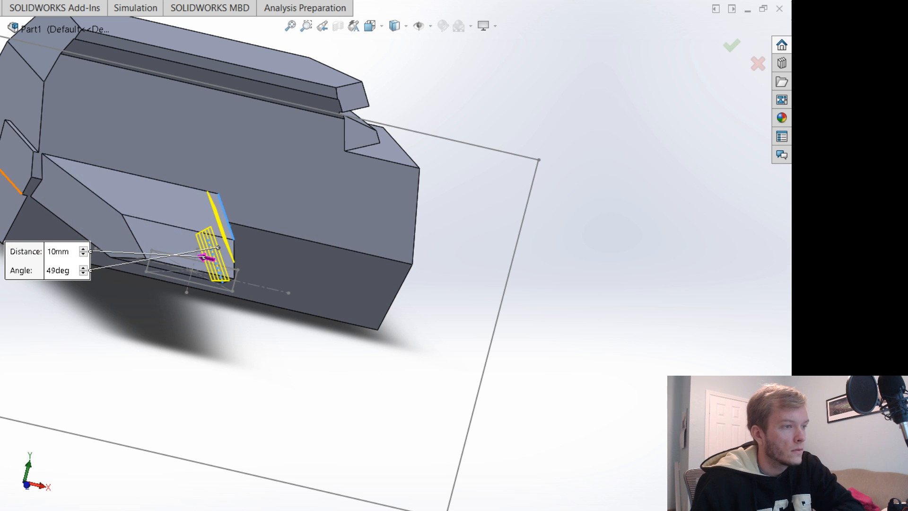
click(100, 195)
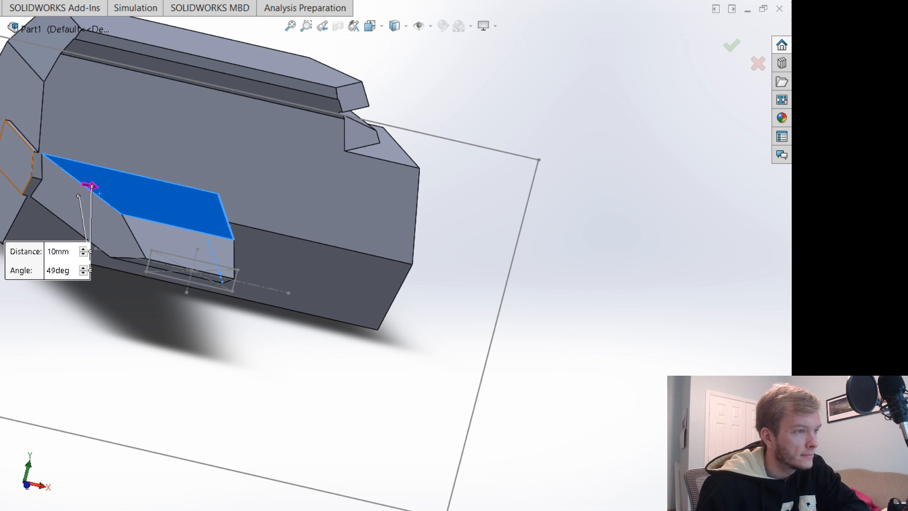
click(99, 194)
click(114, 212)
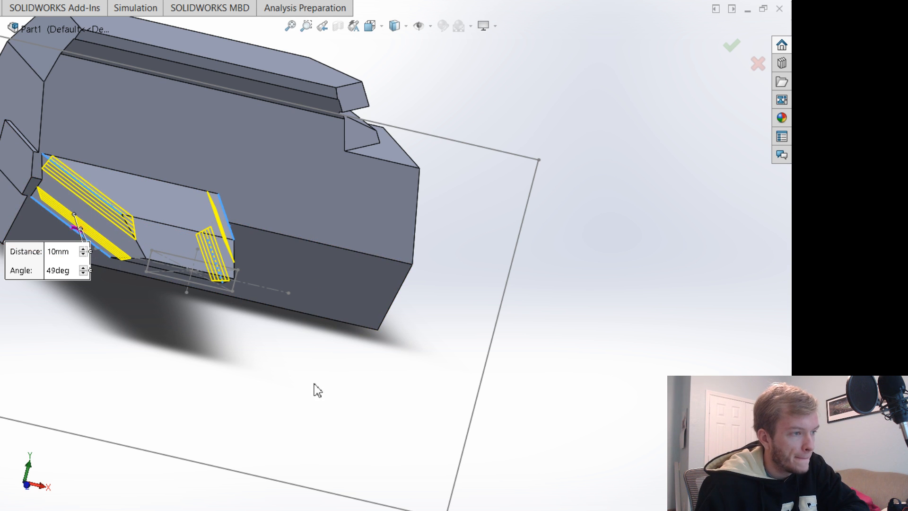
Set the side-edge chamfer to 20 mm at 45° and apply it.
middle_drag(314, 389, 304, 352)
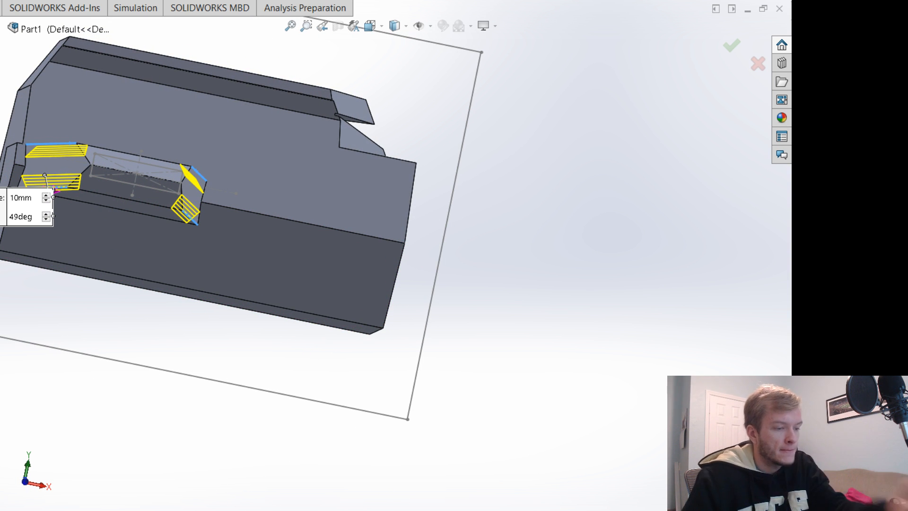
key(Return)
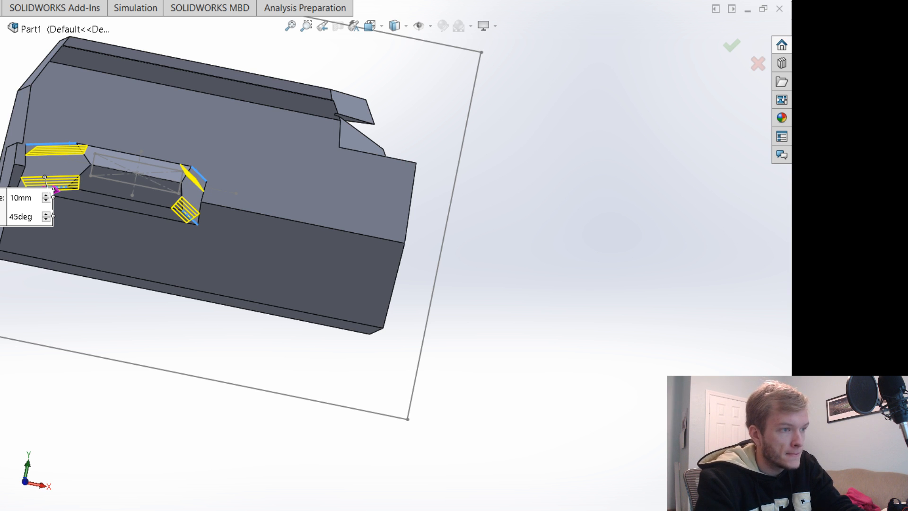
key(Return)
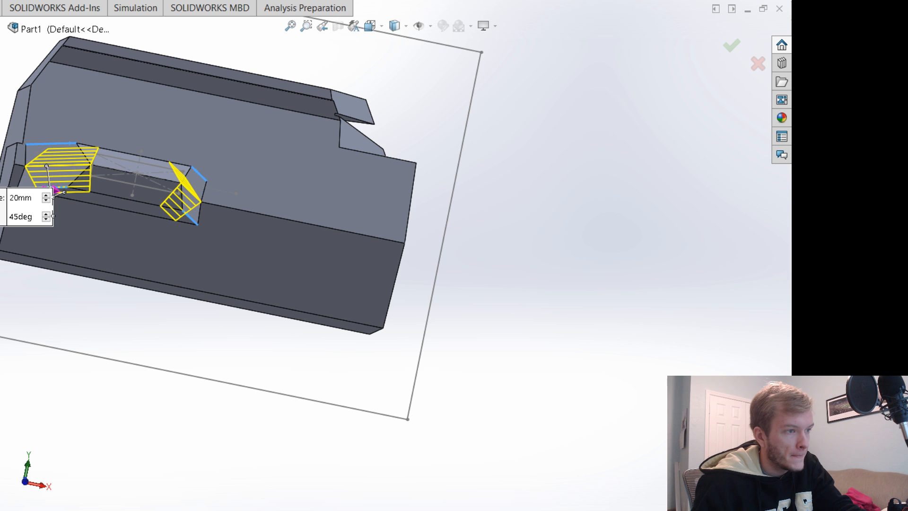
key(Return)
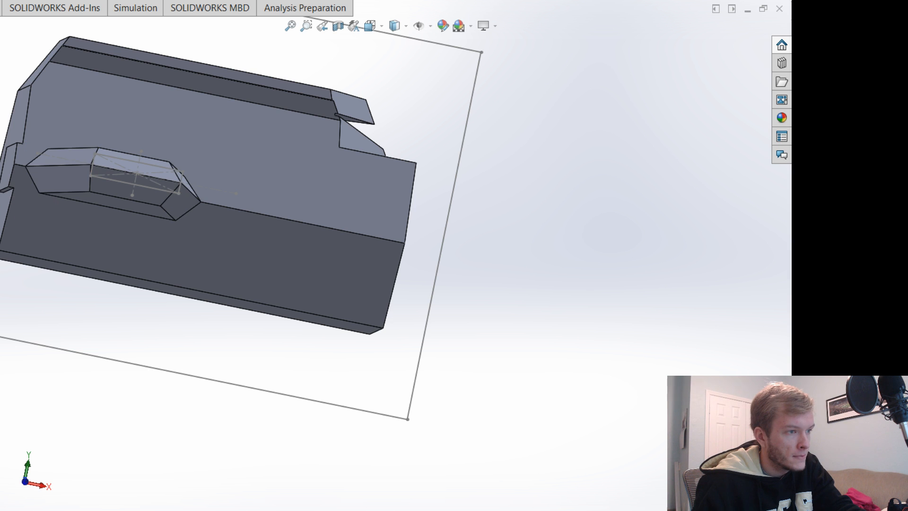
Edit the sketch on the arm's end face, set the small rectangle's offset from the side edge to 55 mm, and exit it.
middle_drag(196, 359, 188, 435)
scroll(187, 482, down, 3)
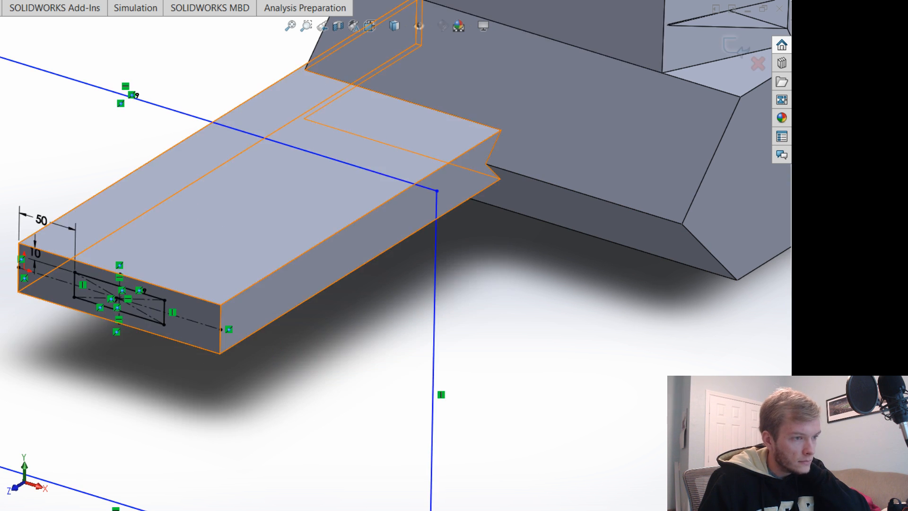
double_click(44, 223)
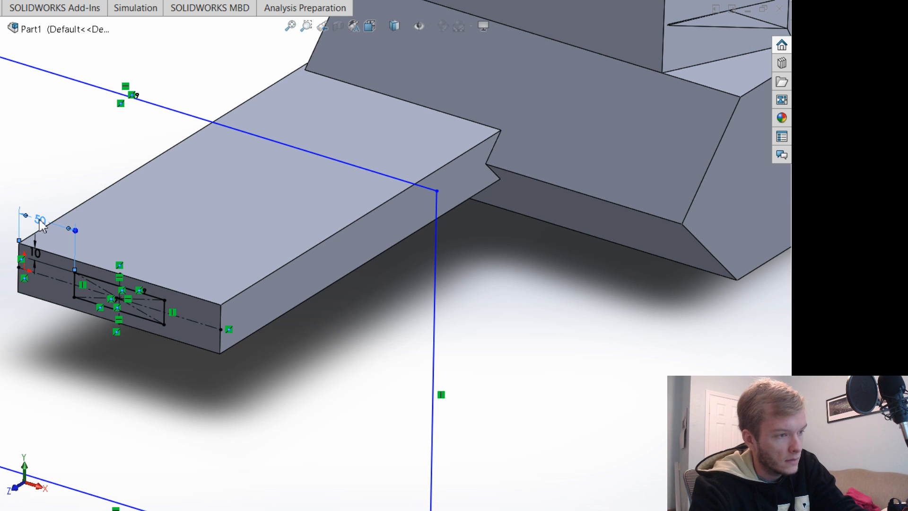
key(Return)
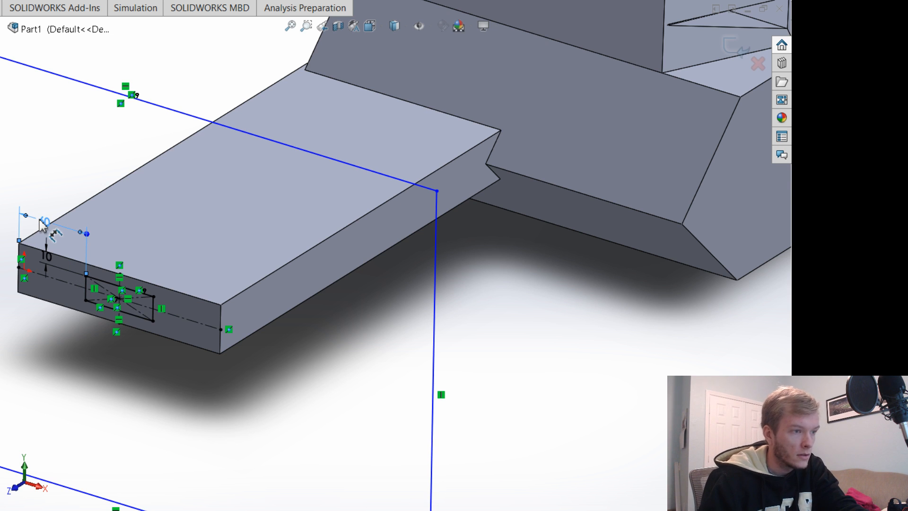
double_click(44, 222)
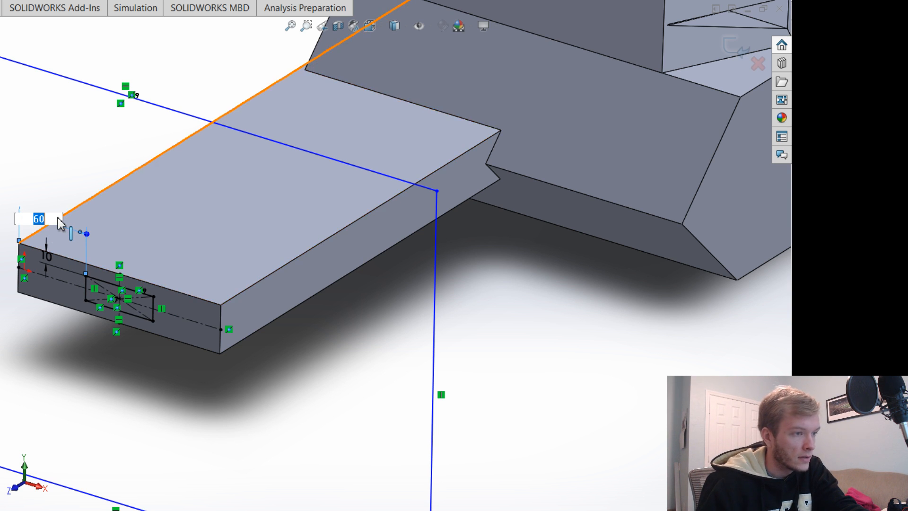
text(55)
key(Return)
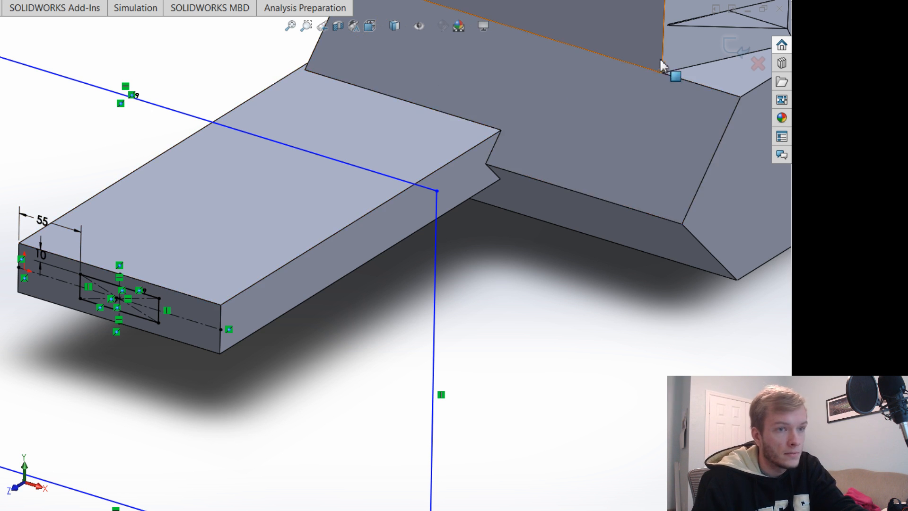
click(731, 51)
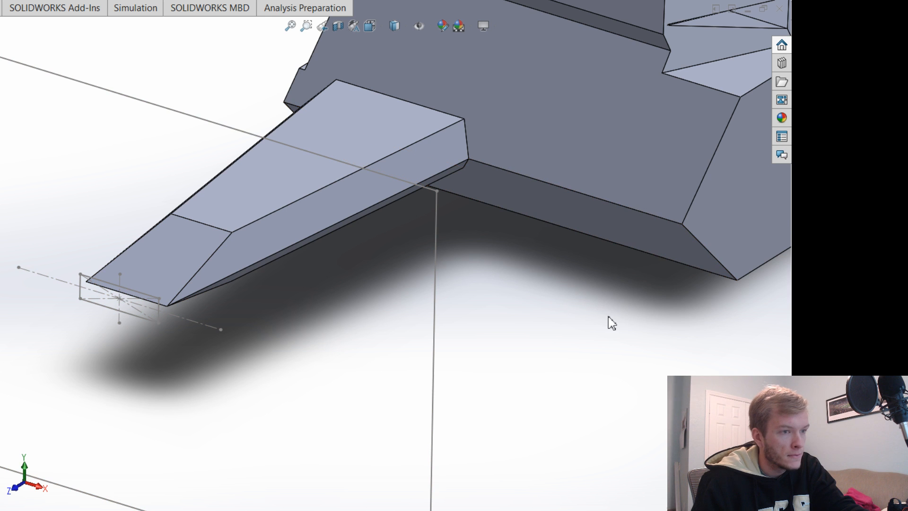
Edit the chamfer at the arm's tip, setting its distance to 154.2 mm and its angle to 3°.
mouse_move(438, 385)
middle_down()
mouse_move(496, 401)
mouse_move(451, 397)
mouse_move(403, 376)
mouse_move(423, 386)
middle_up()
scroll(423, 387, down, 1)
scroll(621, 316, up, 6)
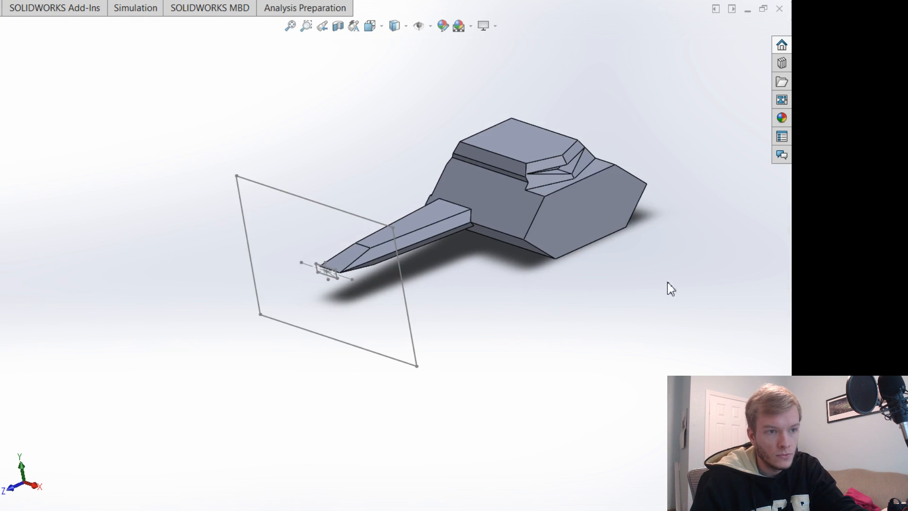
scroll(597, 286, down, 2)
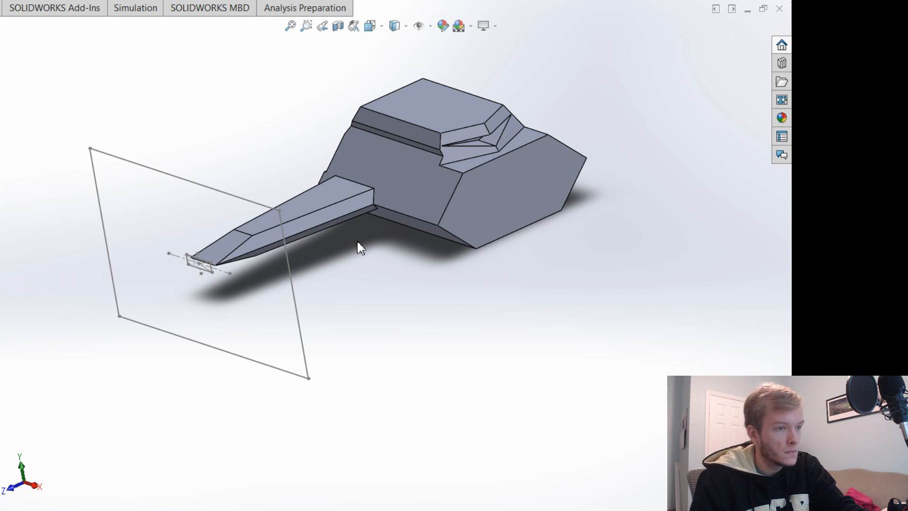
mouse_move(357, 242)
middle_down()
mouse_move(369, 328)
mouse_move(369, 320)
middle_up()
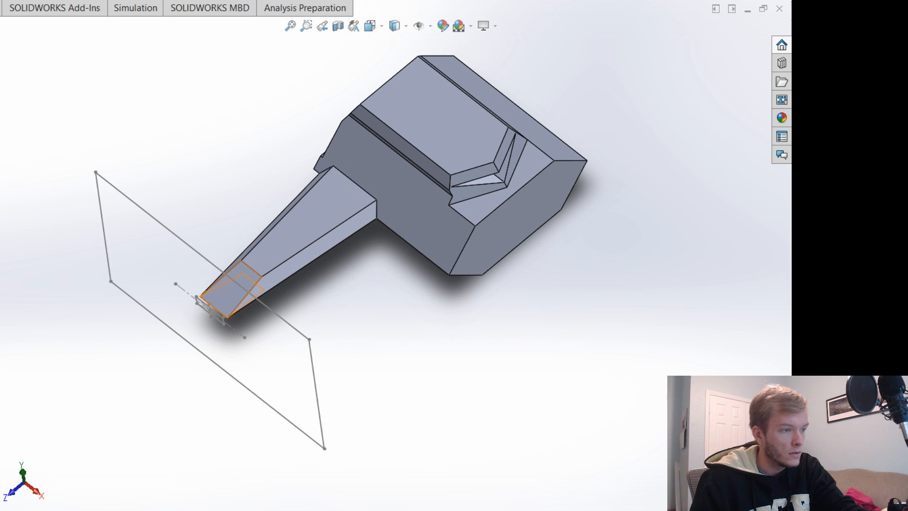
click(231, 289)
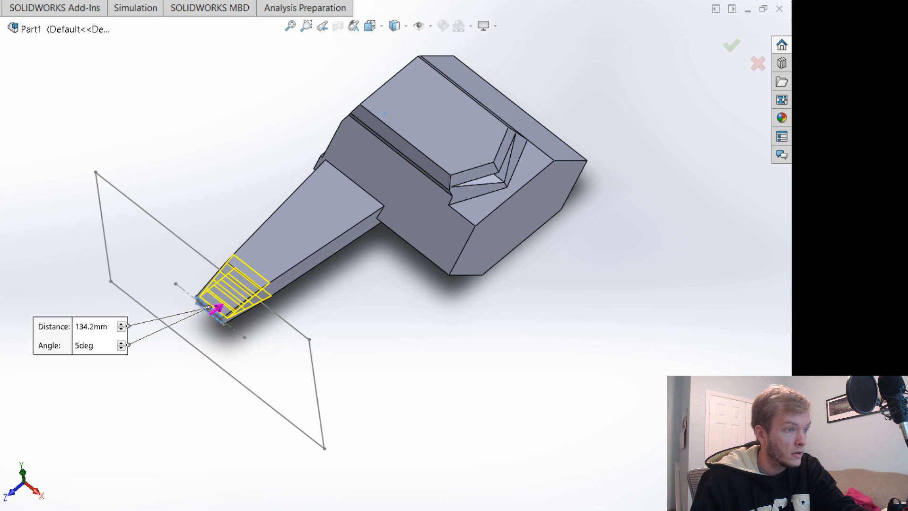
key(Up)
key(Up)
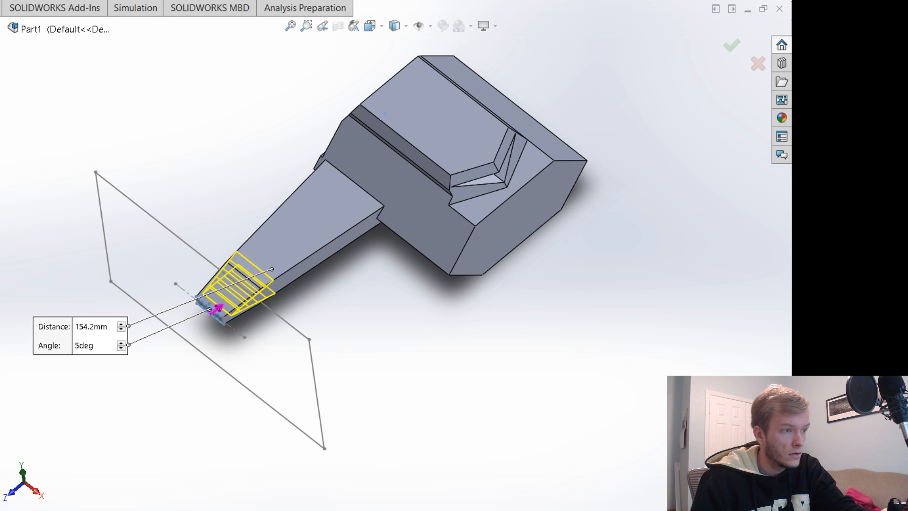
key(Down)
key(Down)
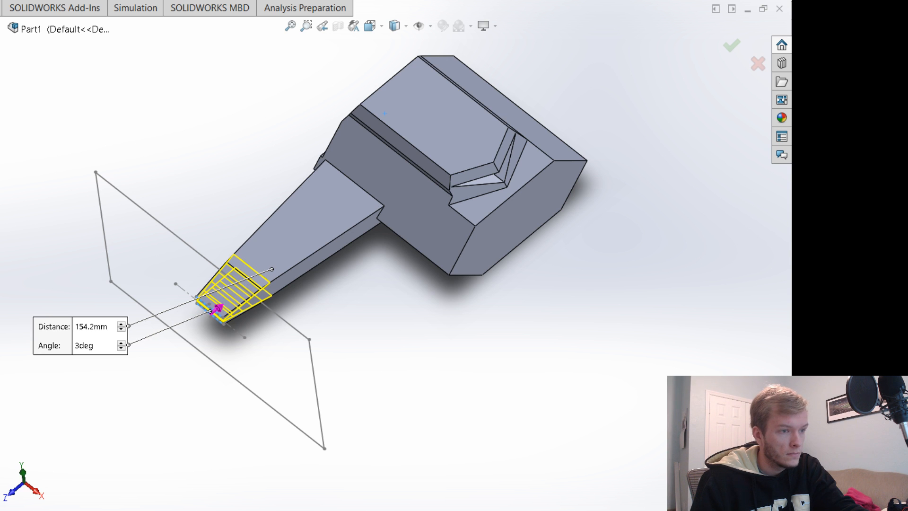
Set the tip chamfer's distance to 554.2 mm and its angle to 1°, and apply it.
key(Up)
key(Up)
key(Up)
key(Up)
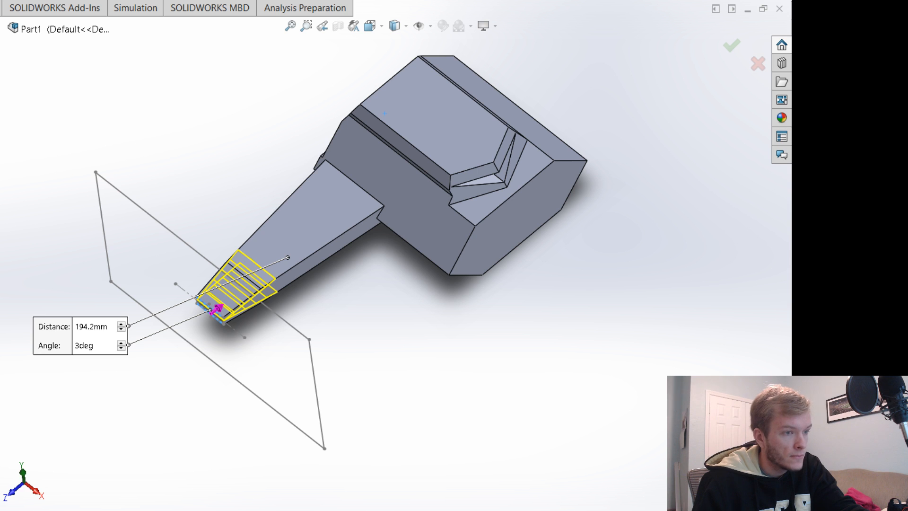
key(Up)
key(Up)
key(Up)
key(Up)
key(Up)
key(Up)
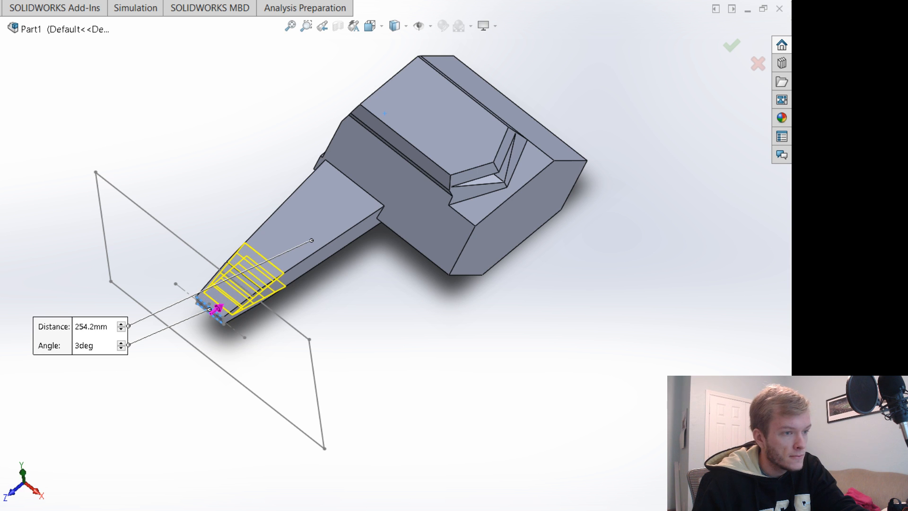
key(Down)
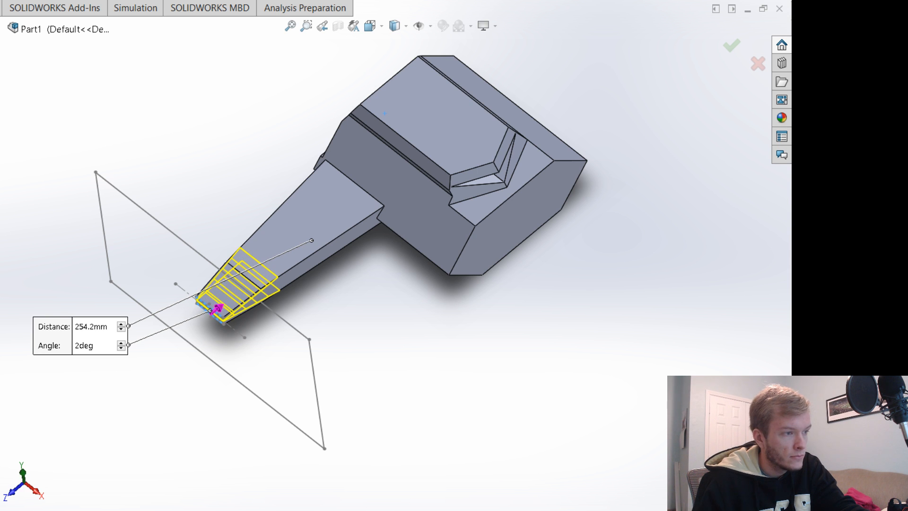
key(Up)
key(Down)
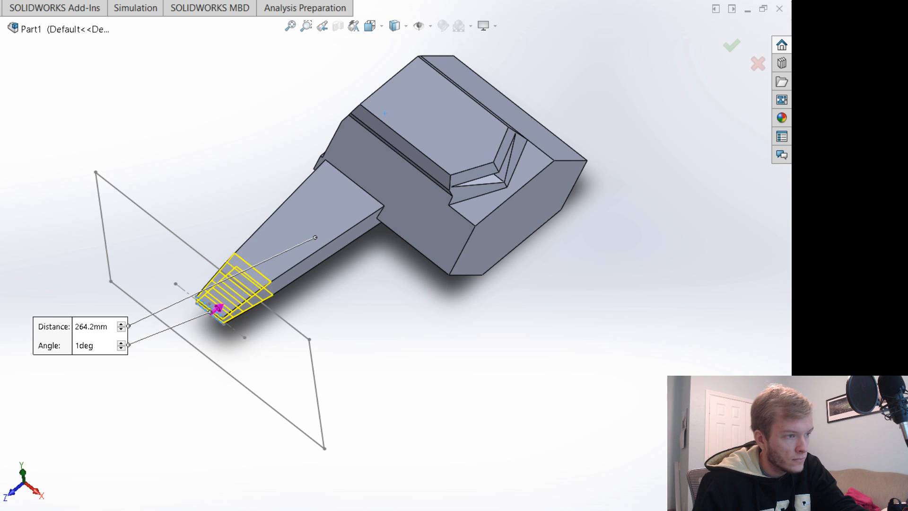
key(Up)
key(Up)
key(Up)
key(Up)
key(Up)
key(Up)
key(Up)
key(Up)
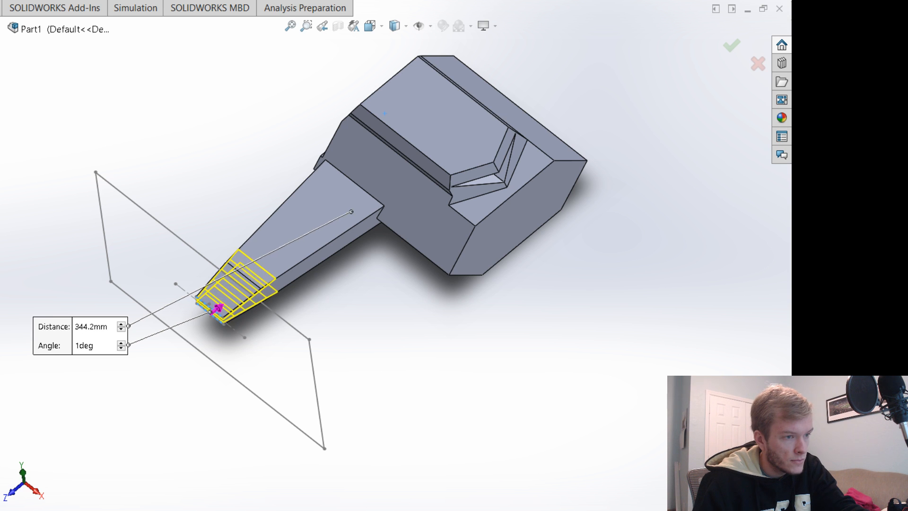
key(Up)
key(Up)
key(Up)
key(Up)
key(Up)
key(Up)
key(Up)
key(Up)
key(Up)
key(Up)
key(Up)
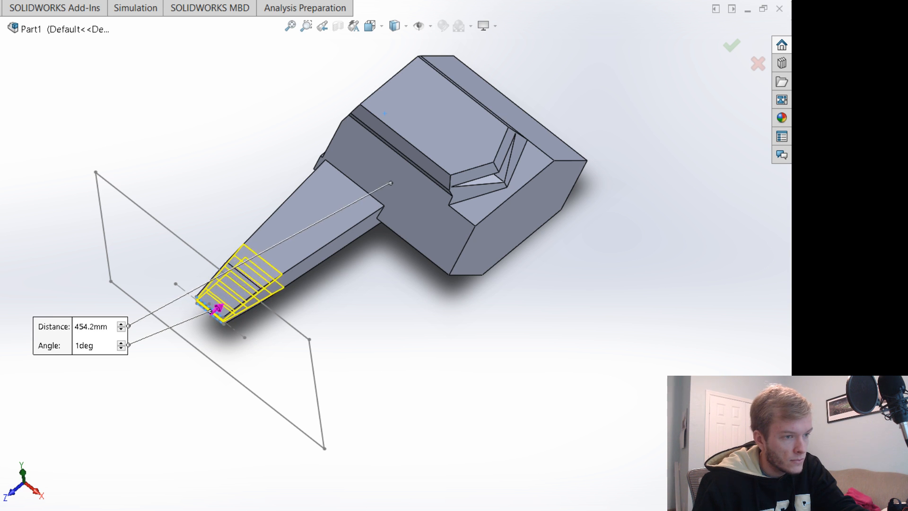
key(Up)
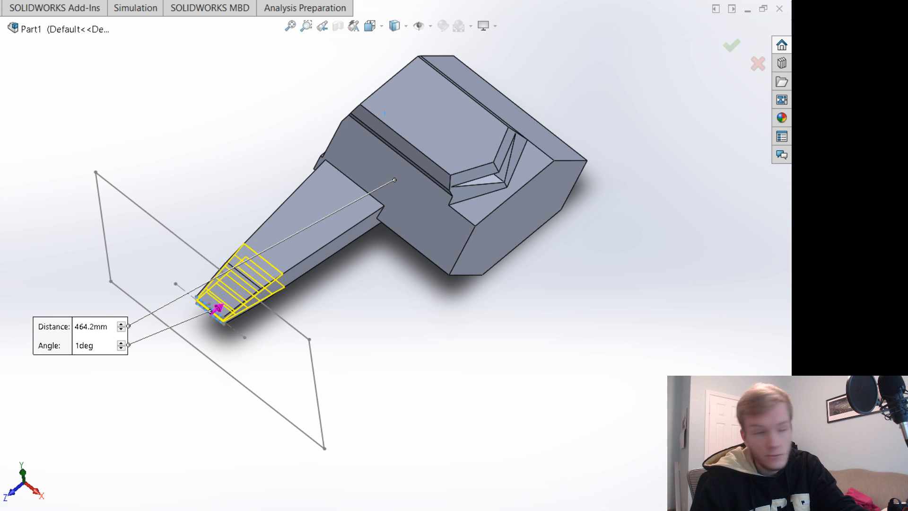
key(Up)
key(Up)
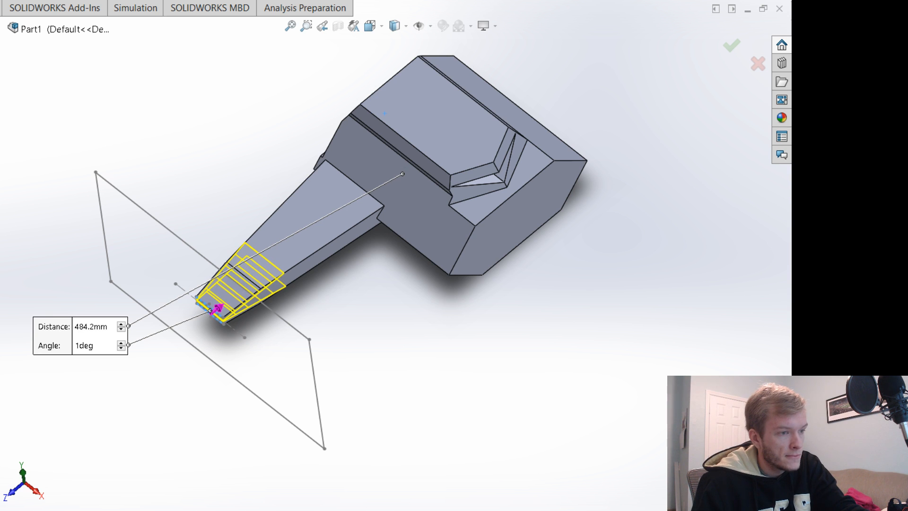
key(Up)
key(Up)
key(Up)
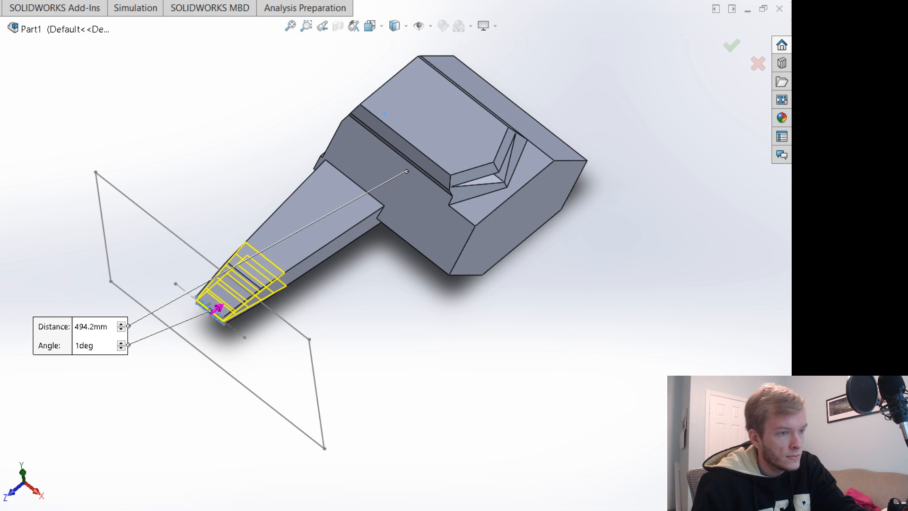
key(Up)
key(Up)
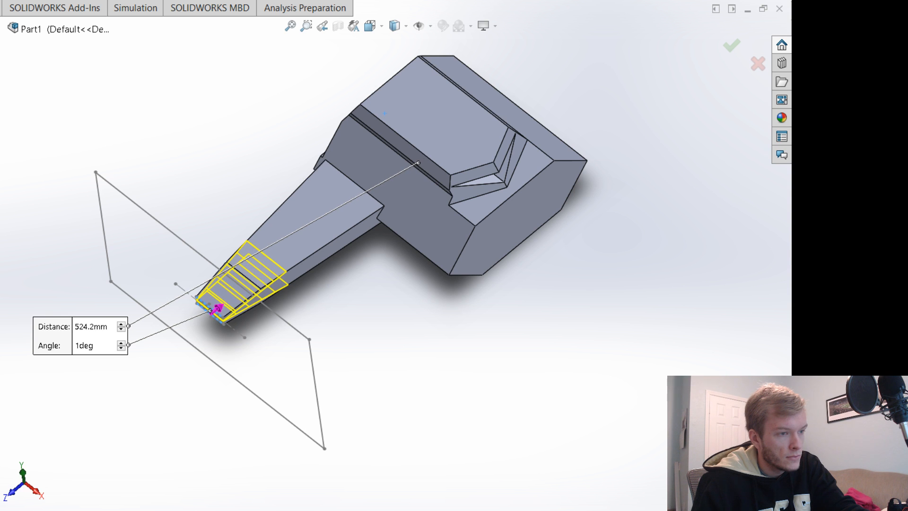
key(Up)
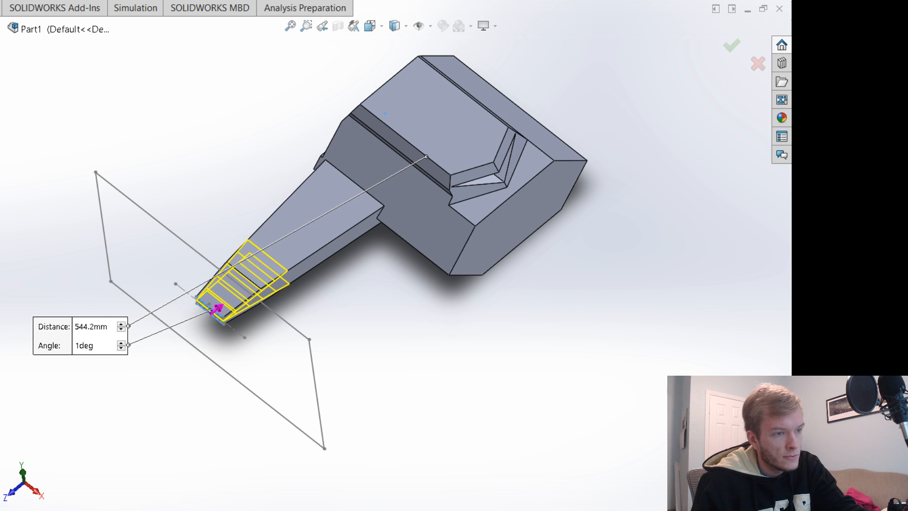
key(Up)
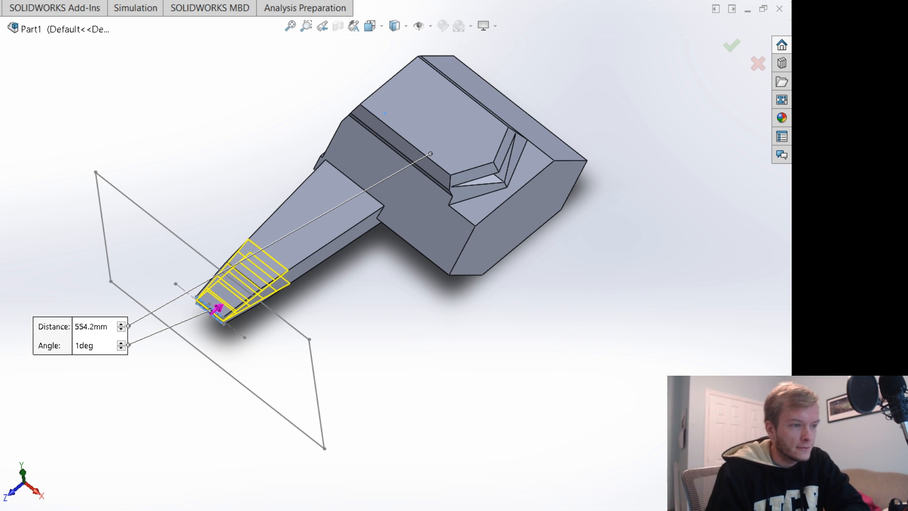
key(Return)
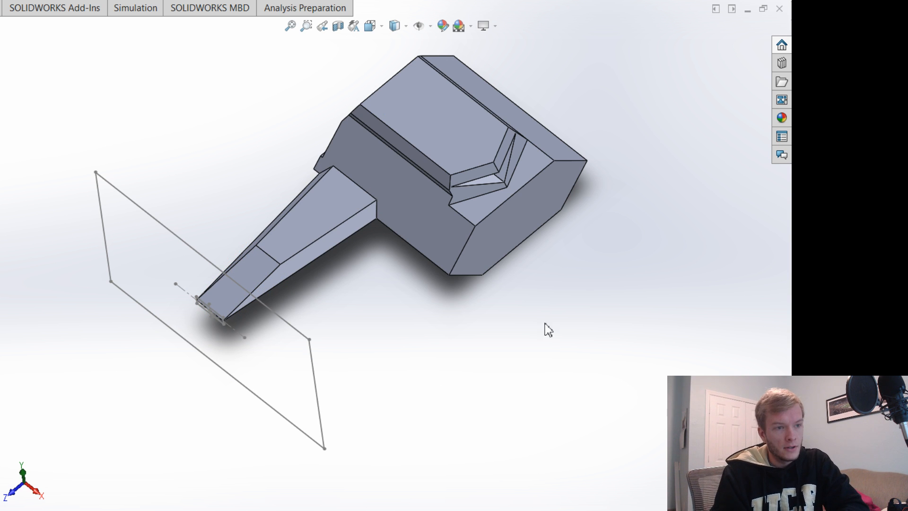
Hide the sketch on the arm's end face.
scroll(567, 317, up, 3)
middle_drag(584, 355, 559, 294)
scroll(559, 294, down, 3)
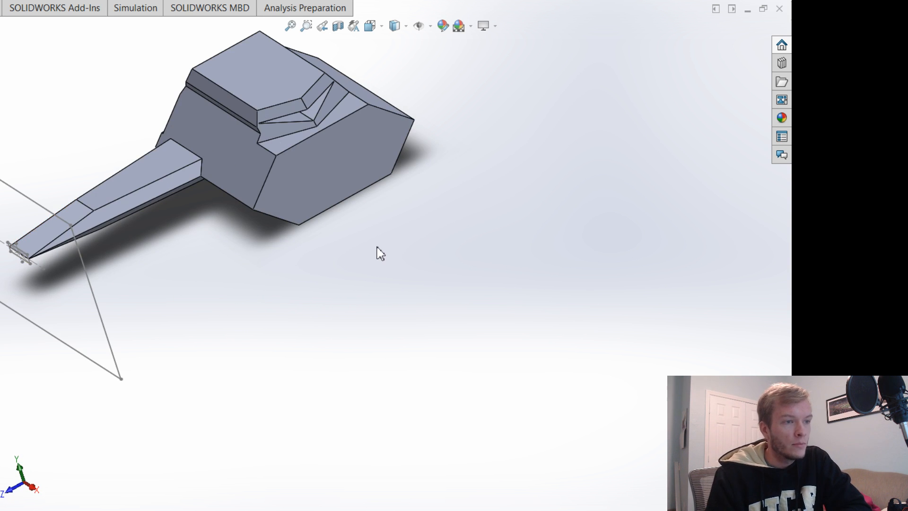
mouse_move(375, 253)
middle_down()
mouse_move(405, 269)
mouse_move(409, 285)
middle_up()
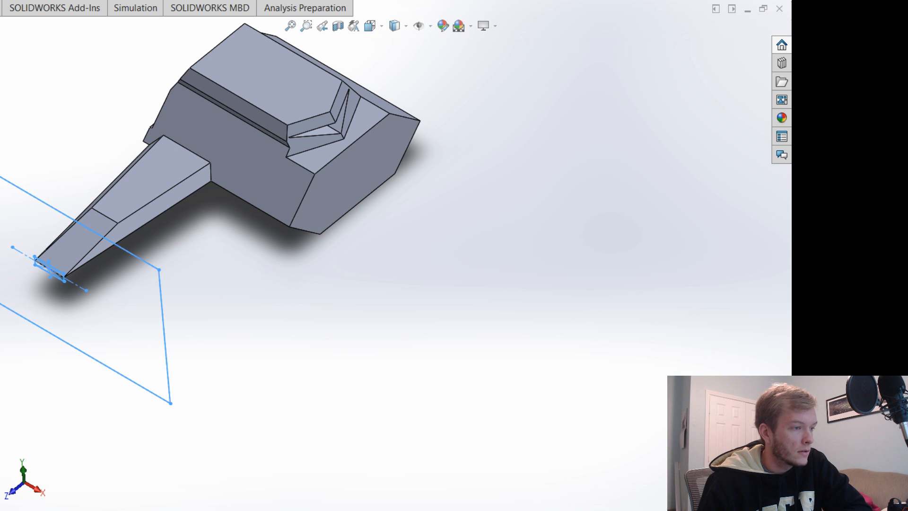
click(188, 373)
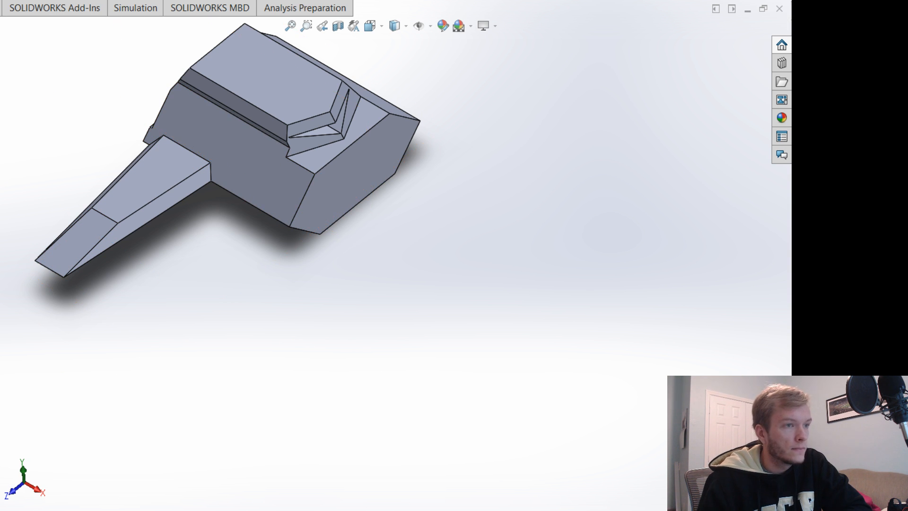
Start a feature mirror about the Front Plane and select the arm's extrusion, side-edge chamfer and tip chamfer.
click(375, 1)
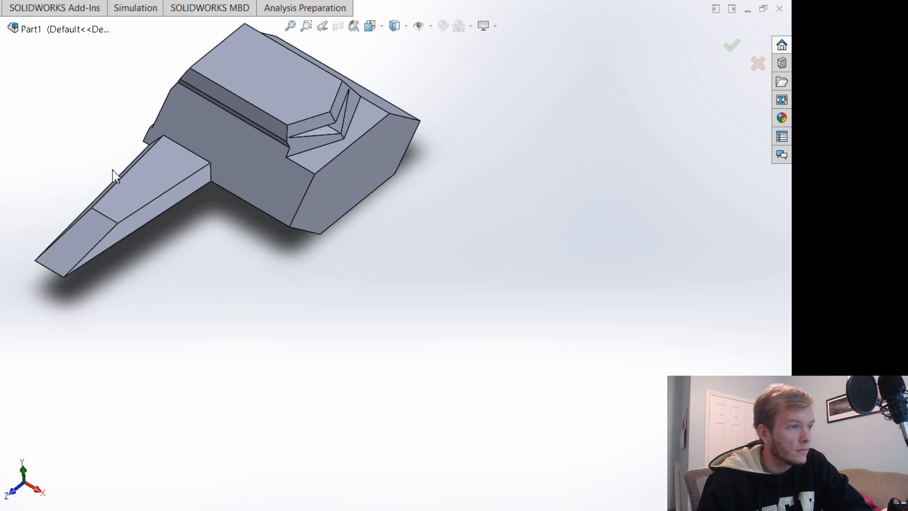
click(11, 29)
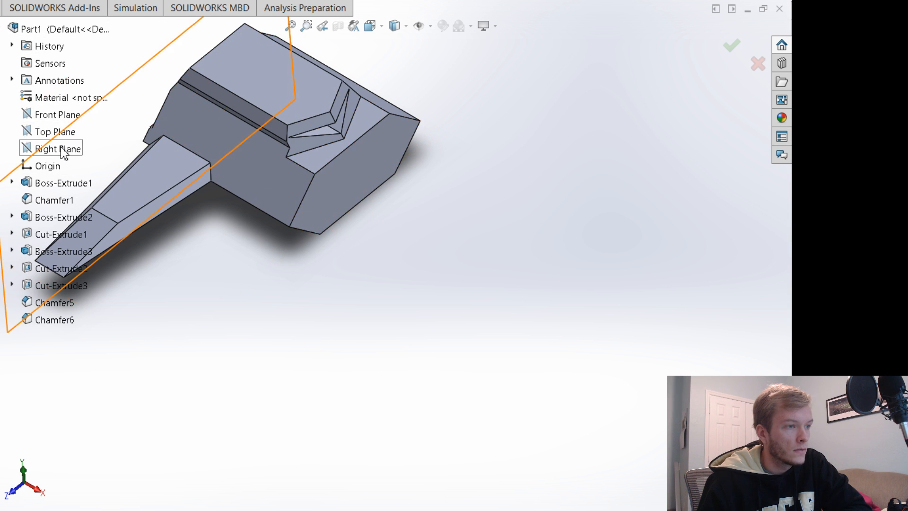
click(56, 117)
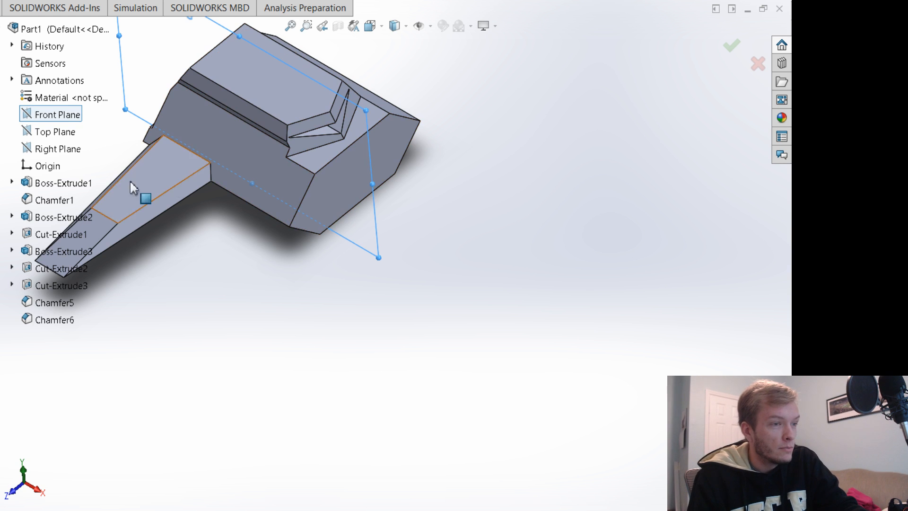
click(140, 202)
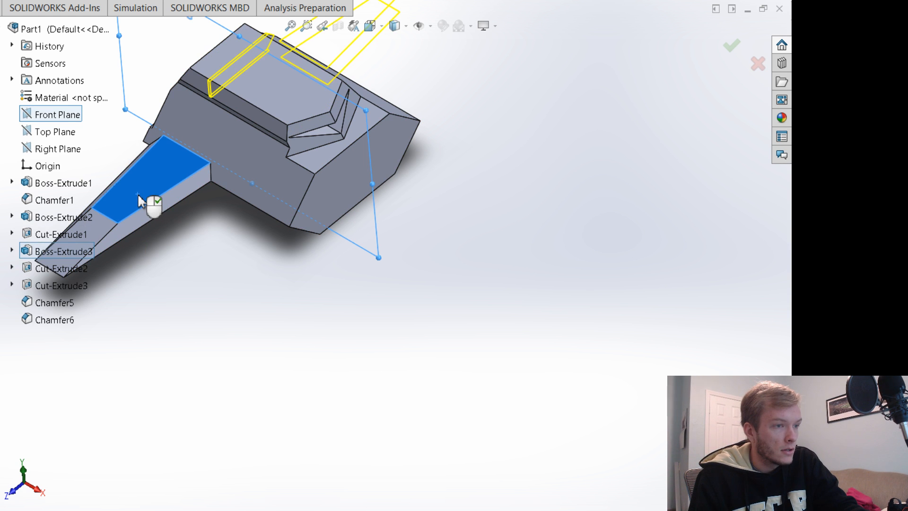
click(138, 222)
scroll(183, 260, up, 2)
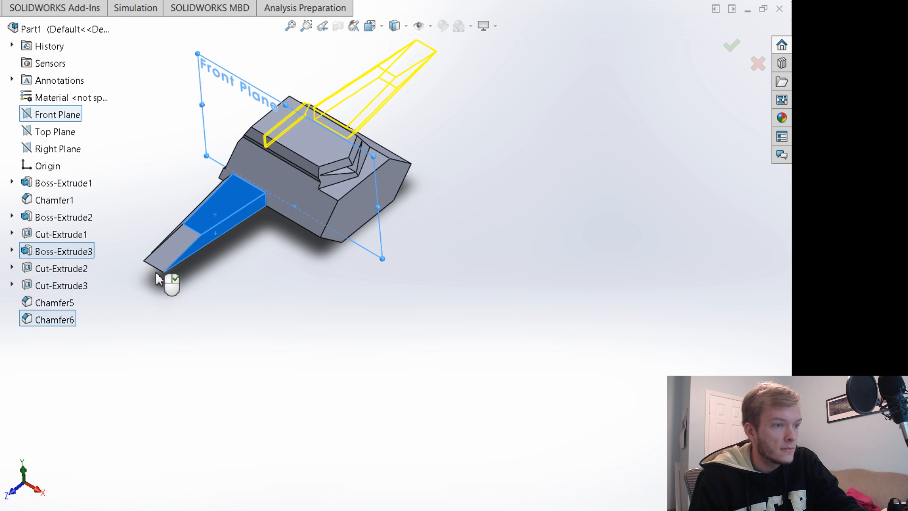
click(168, 262)
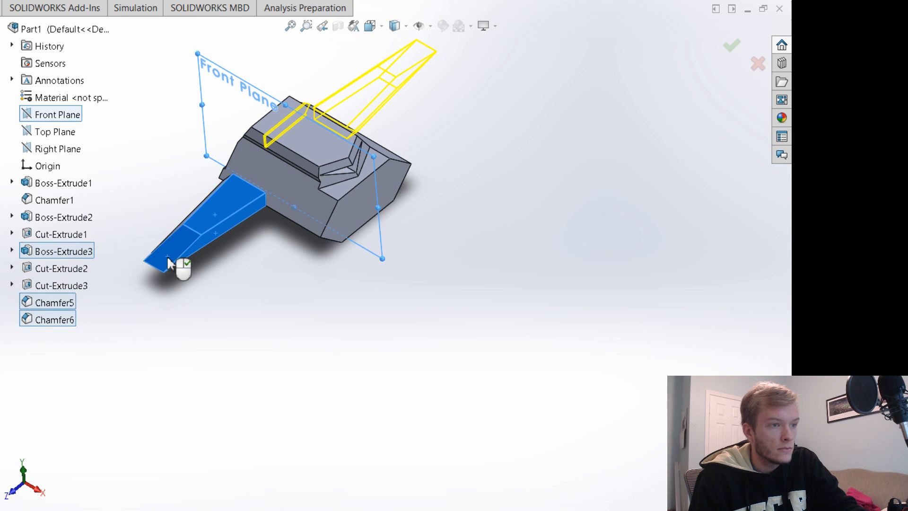
Remove the side-edge and tip chamfers from the mirror selection and mirror only the arm's extrusion.
middle_drag(251, 307, 292, 289)
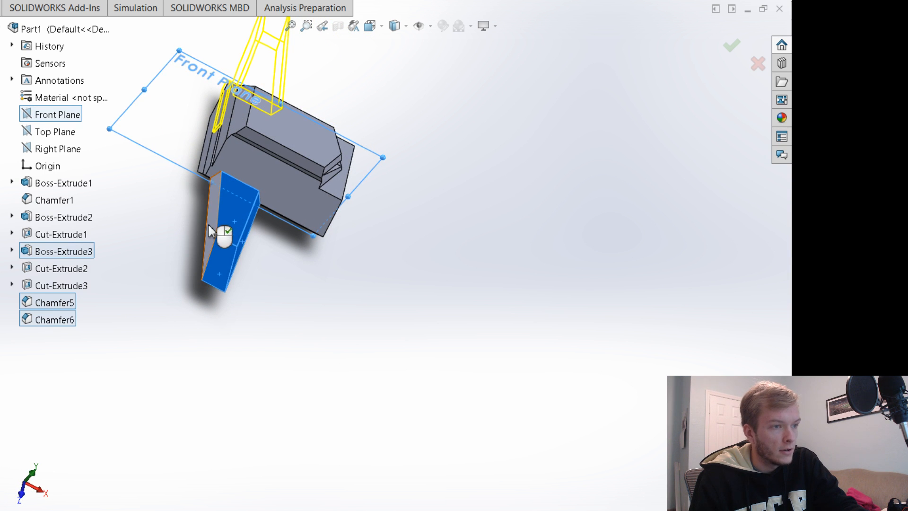
middle_drag(478, 275, 401, 235)
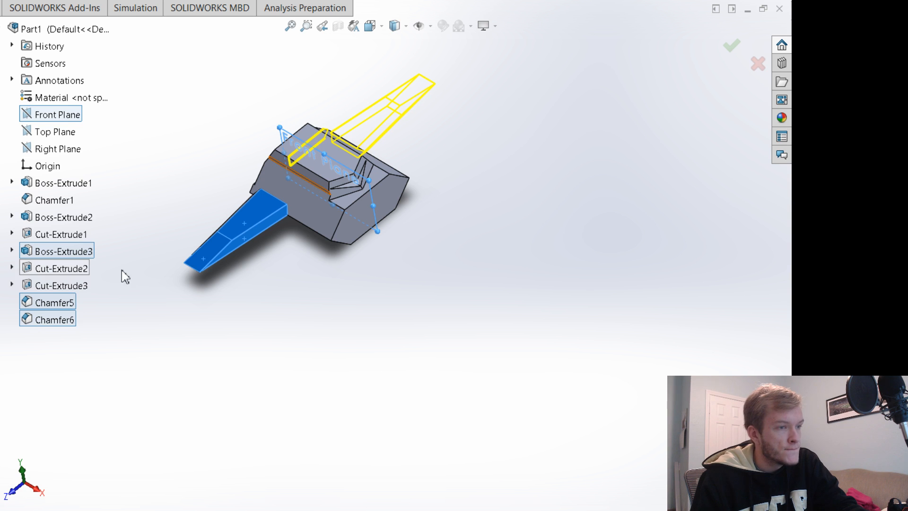
middle_drag(296, 344, 345, 358)
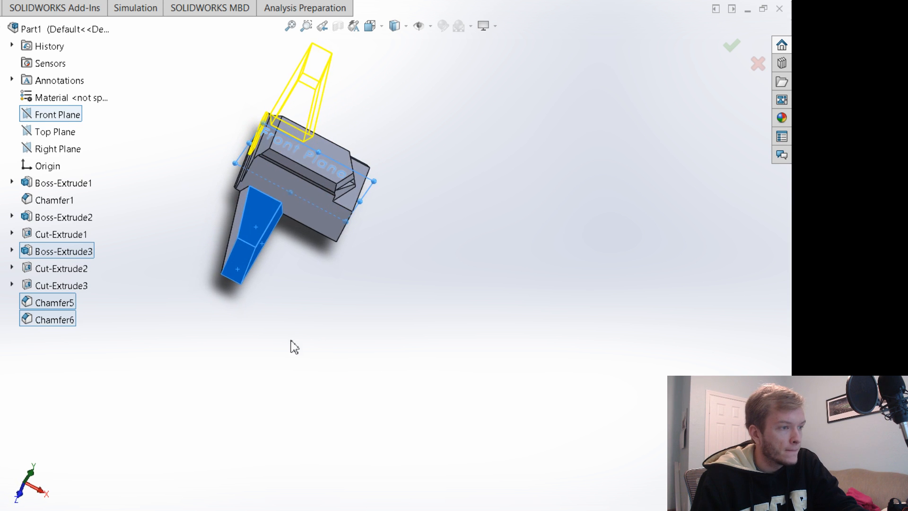
scroll(292, 346, down, 1)
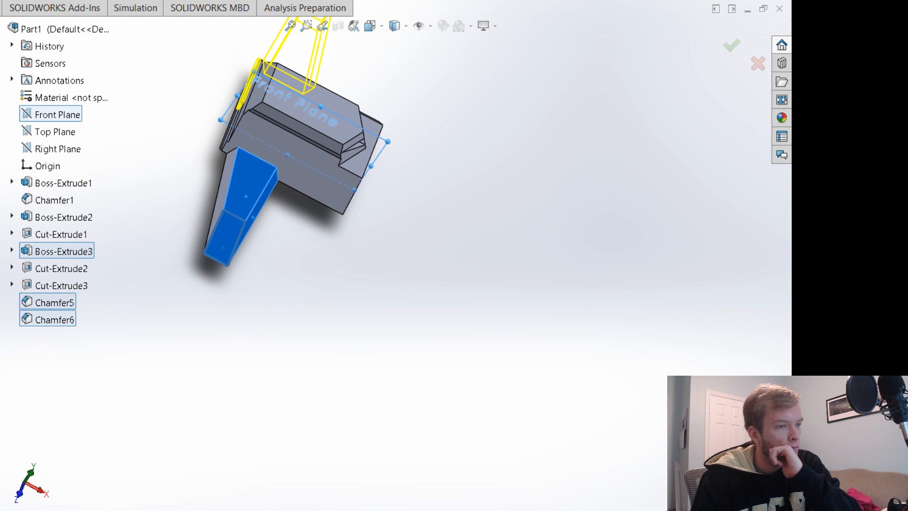
click(252, 217)
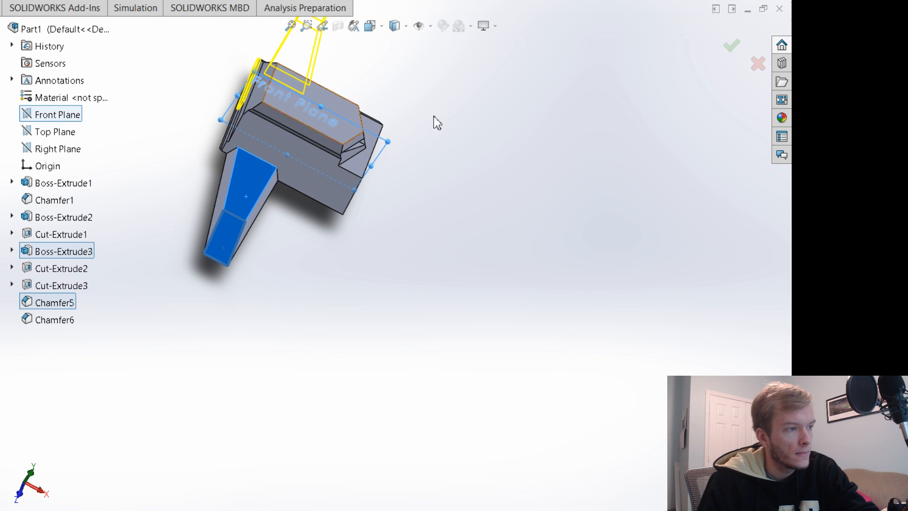
click(225, 238)
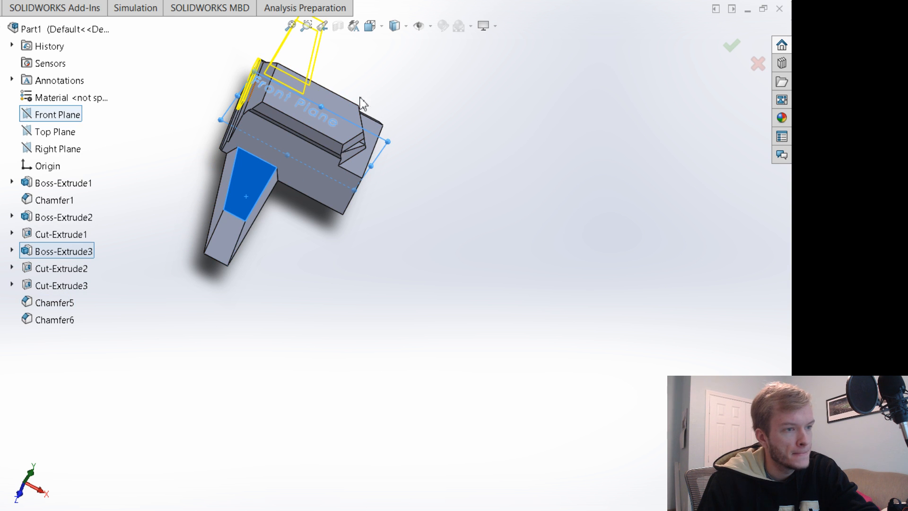
click(729, 48)
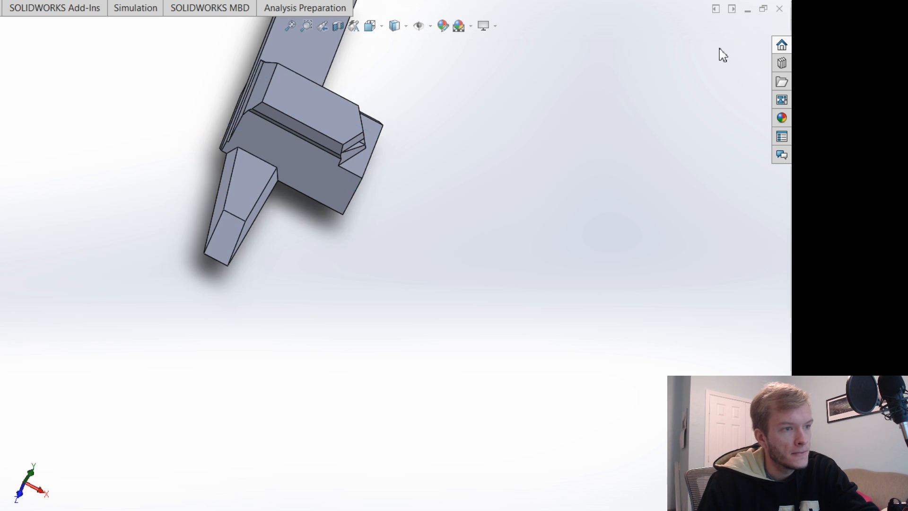
Edit the arm's mirror feature and add Cut-Extrude2, Cut-Extrude3, Chamfer5 and Chamfer6 to the features to mirror.
scroll(467, 222, down, 2)
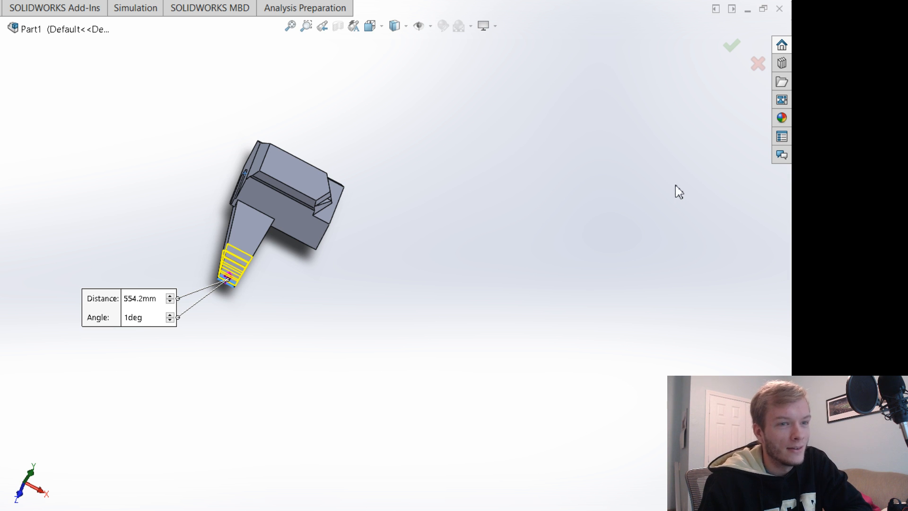
click(612, 282)
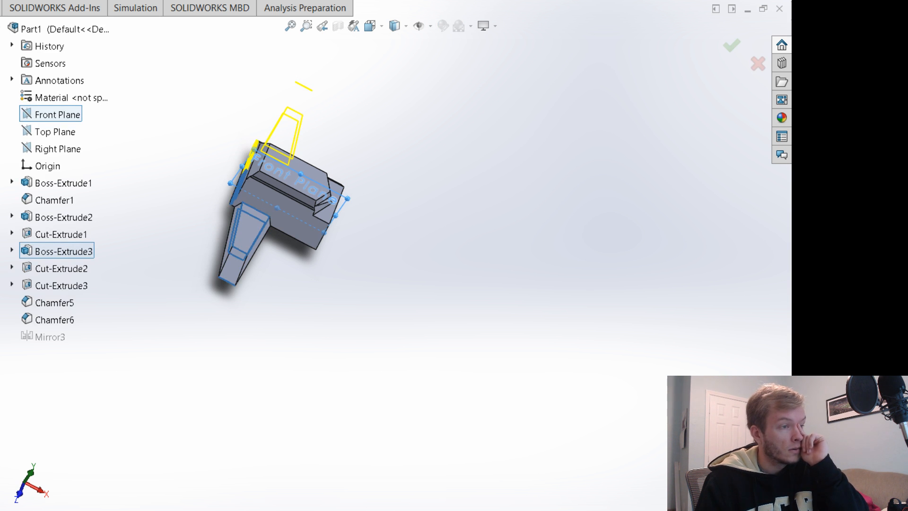
click(56, 273)
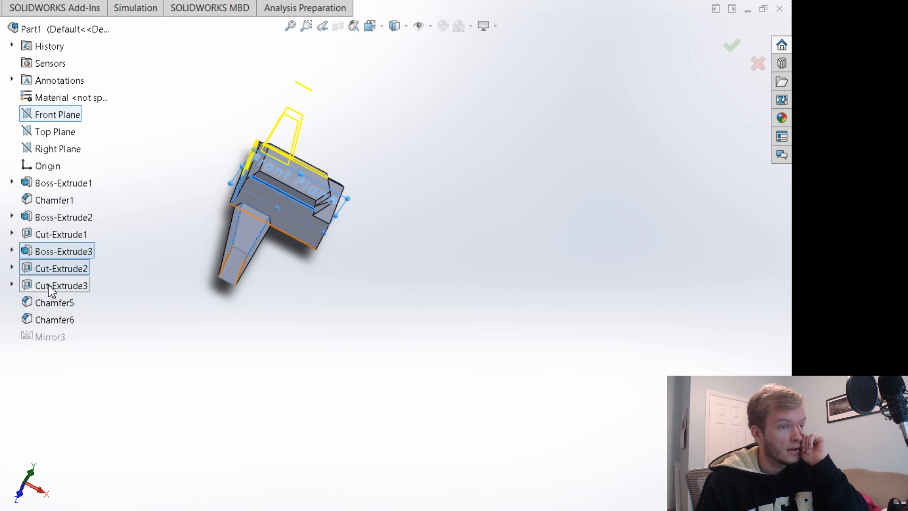
click(52, 286)
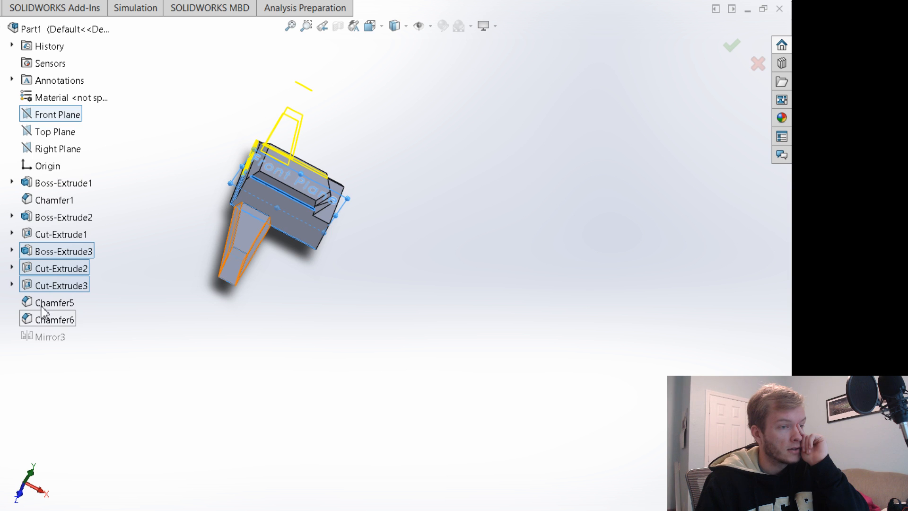
click(44, 307)
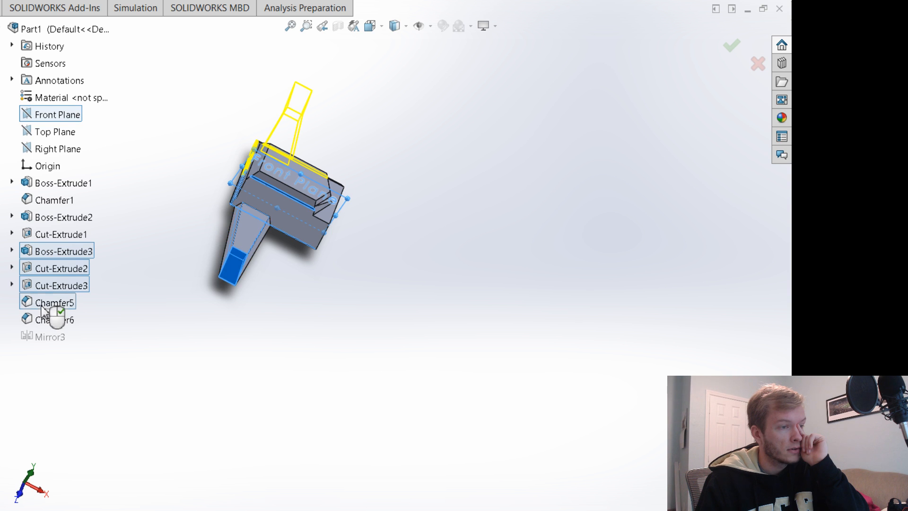
ctrl+click(55, 326)
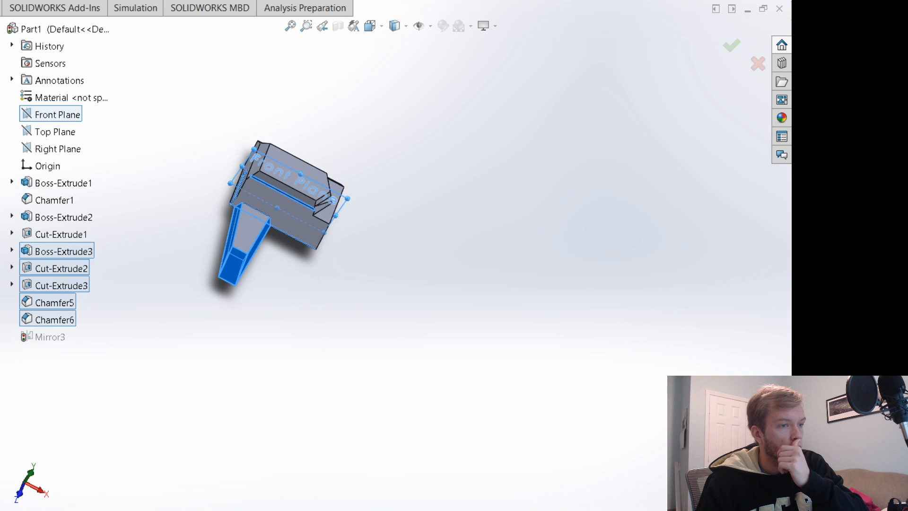
Inspect the arm from several angles and apply the edited Front Plane mirror with the added cuts and chamfers.
middle_drag(362, 227, 312, 273)
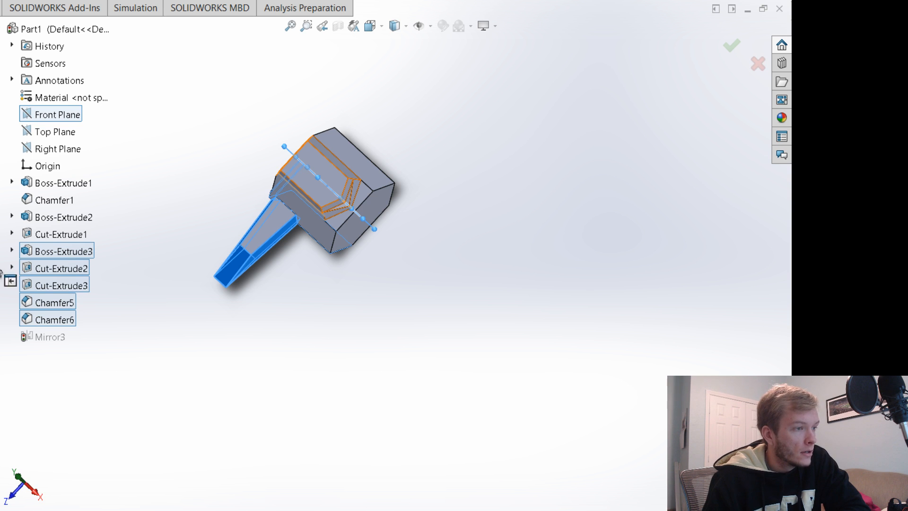
middle_drag(375, 253, 386, 281)
middle_drag(411, 236, 429, 182)
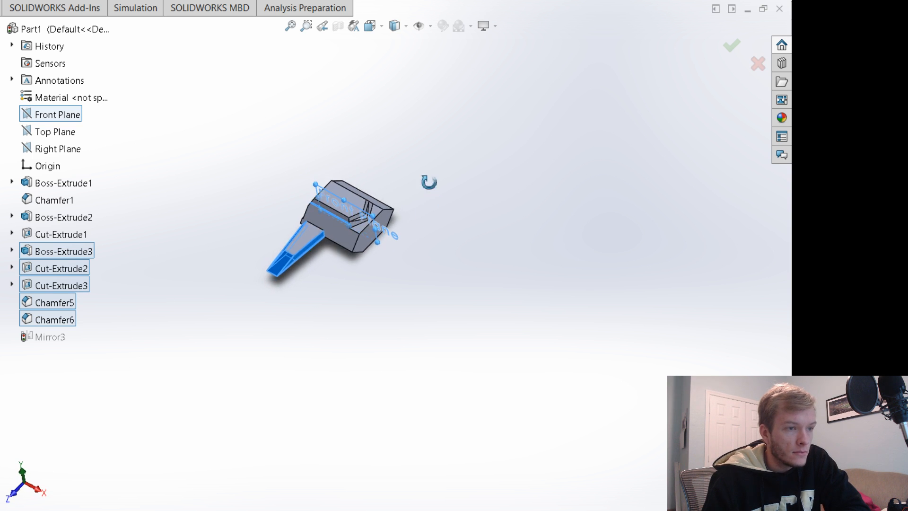
scroll(318, 233, down, 5)
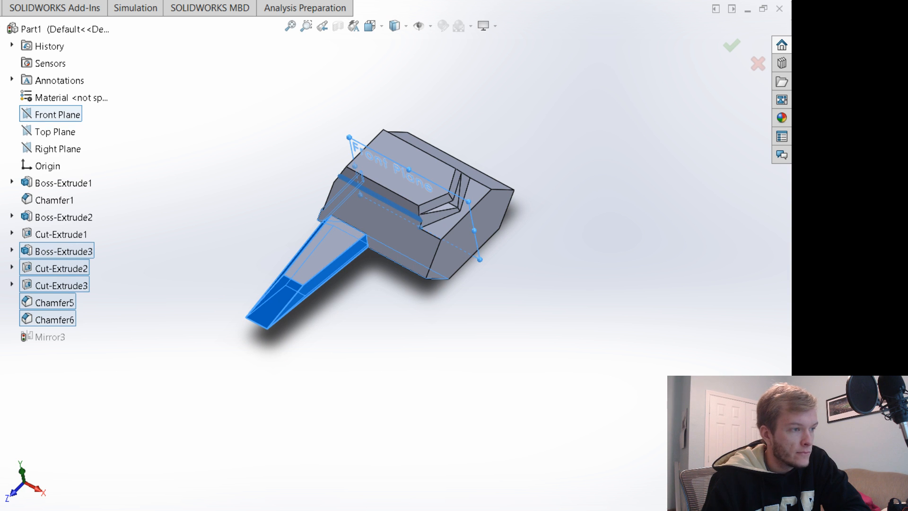
middle_drag(474, 329, 580, 397)
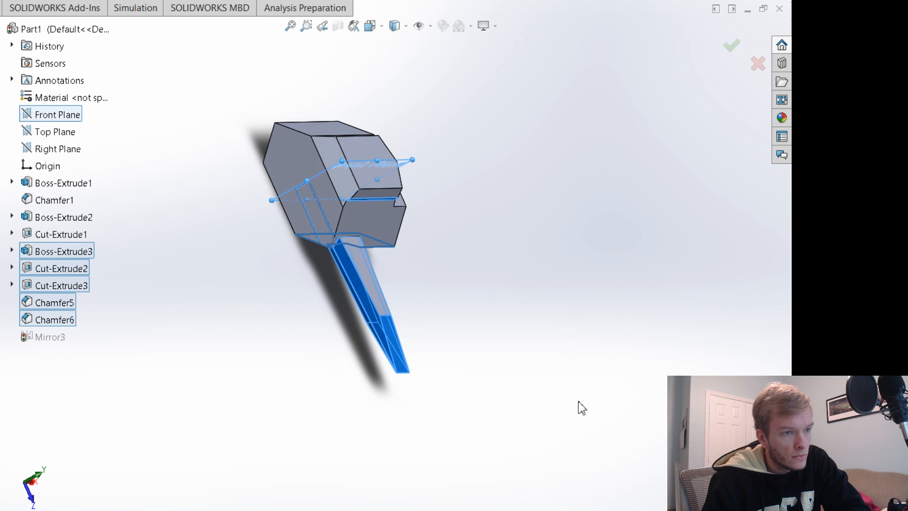
scroll(446, 243, down, 5)
middle_drag(435, 315, 526, 328)
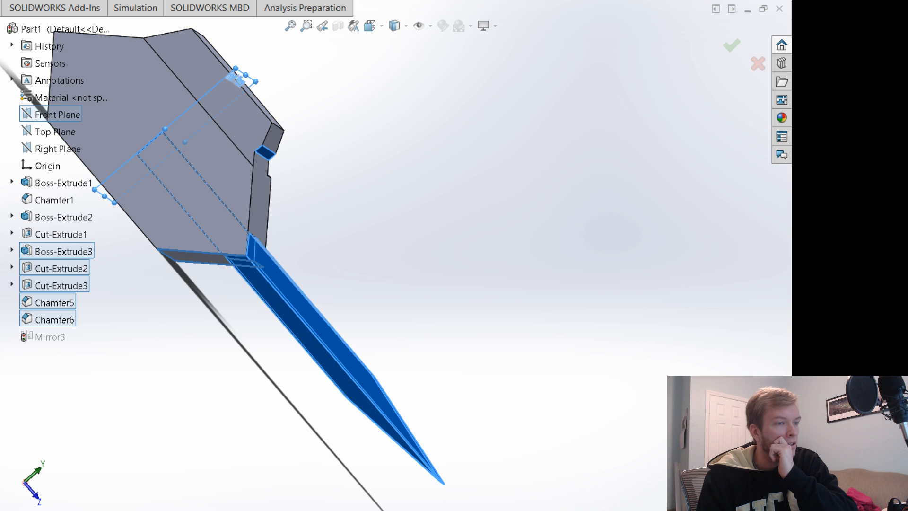
key(Return)
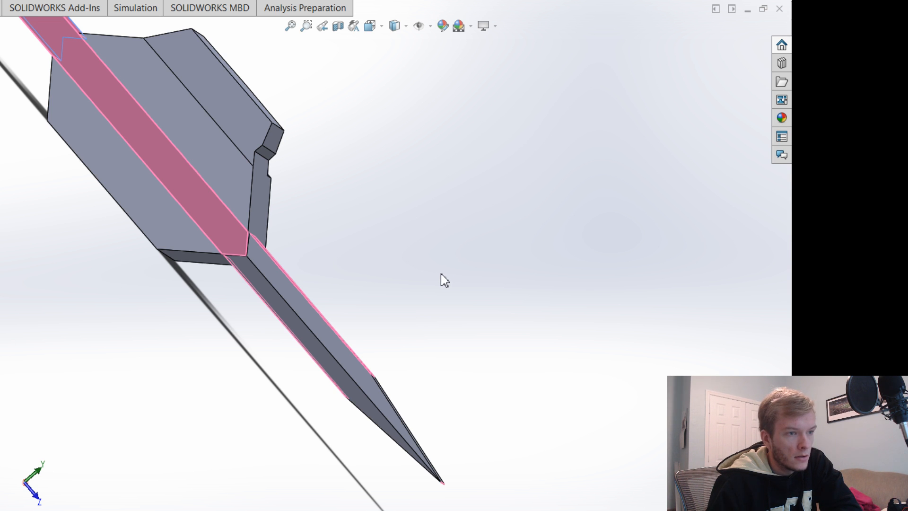
Edit the cut sketch on the arm's end face, shrinking its outer rectangle by moving a corner inward, and exit the sketch.
key(ctrl+z)
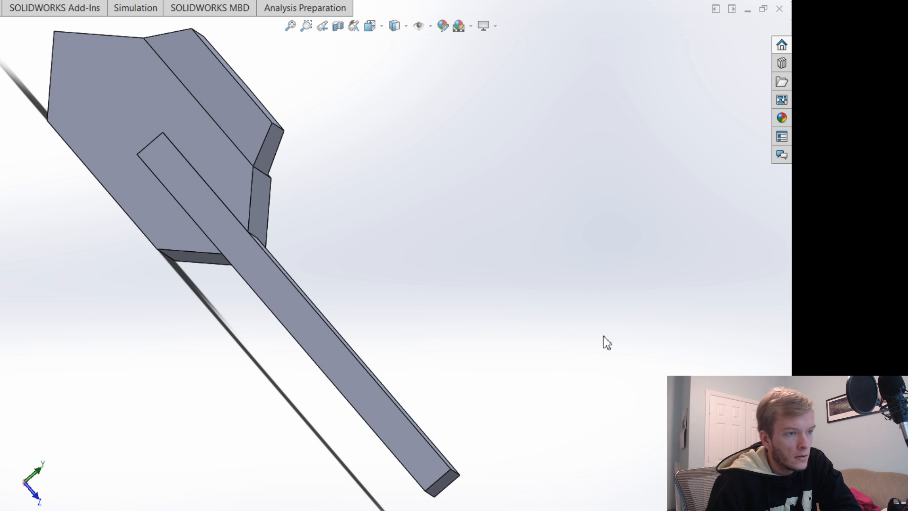
middle_drag(578, 318, 533, 341)
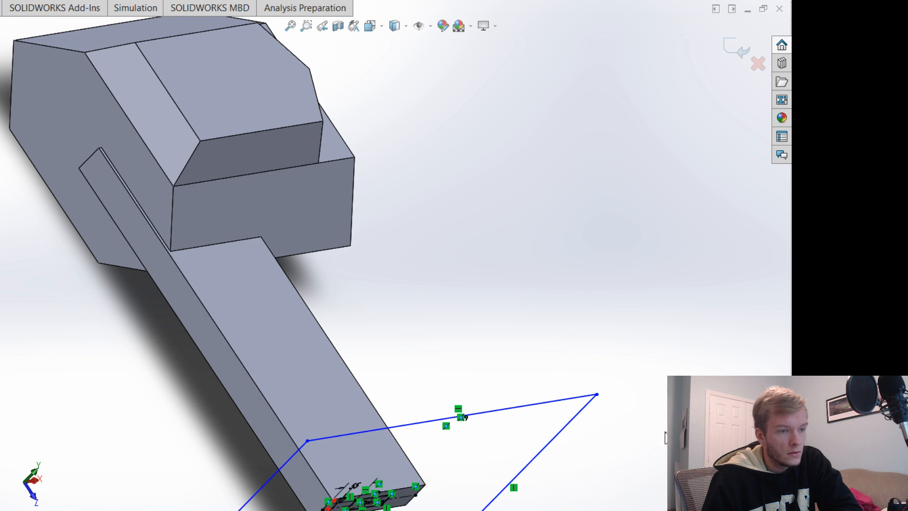
scroll(559, 407, up, 4)
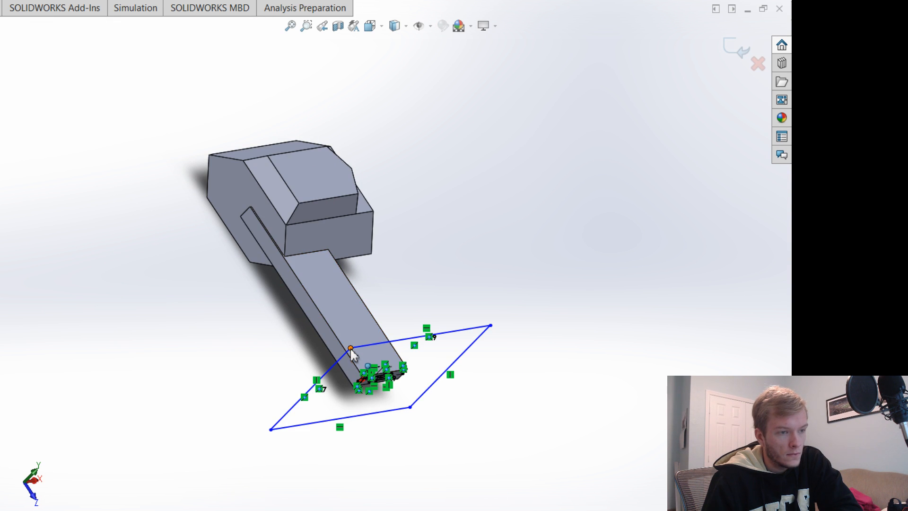
drag(350, 348, 357, 361)
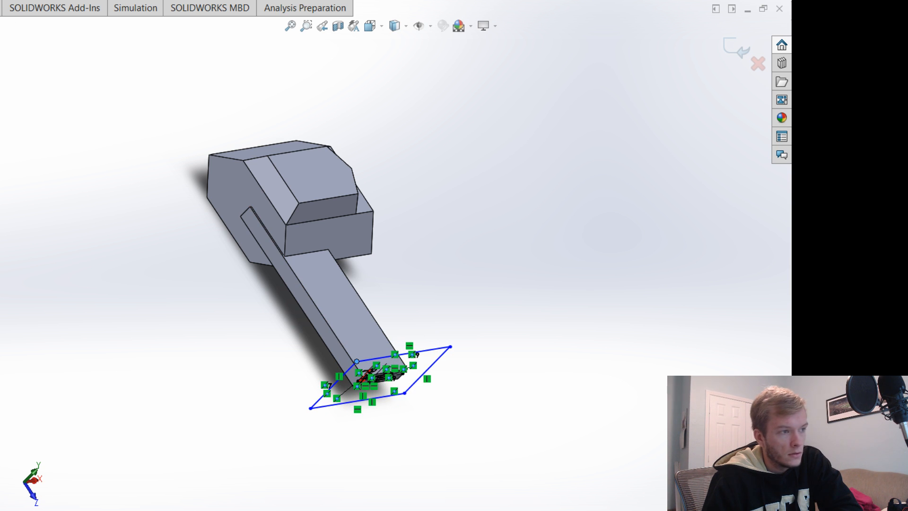
click(732, 50)
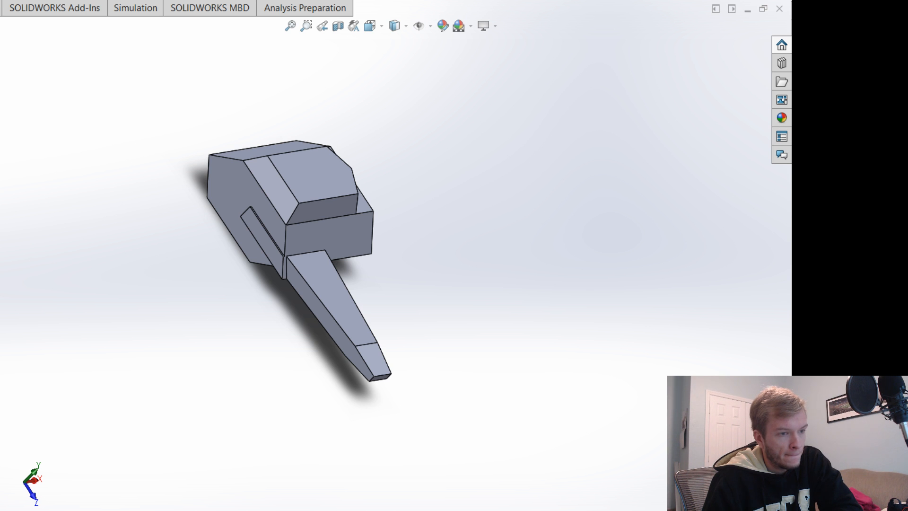
Undo the recent changes to the arm's cut sketch and remove the arm's existing mirror feature.
key(ctrl+z)
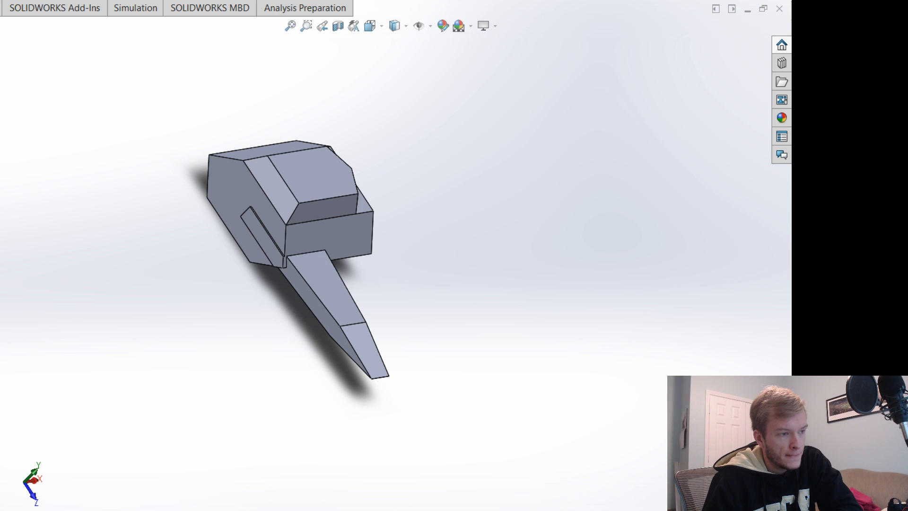
key(ctrl+z)
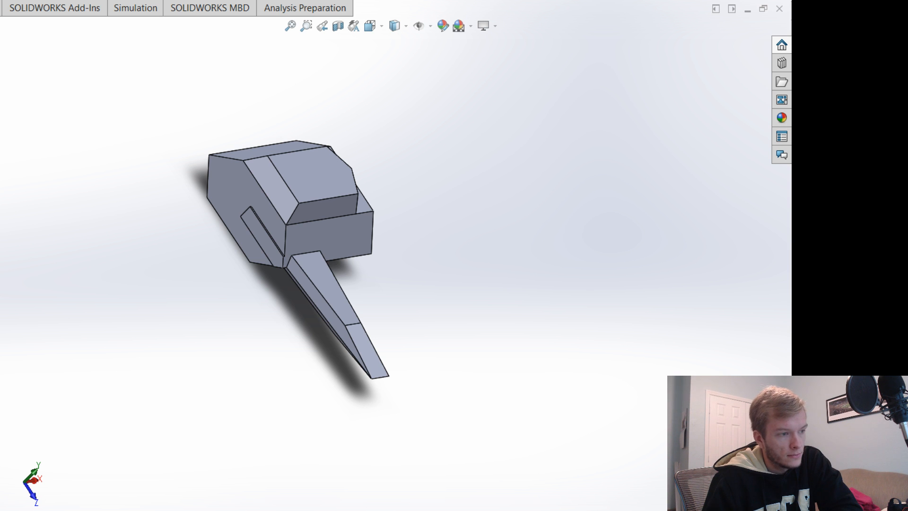
key(ctrl+z)
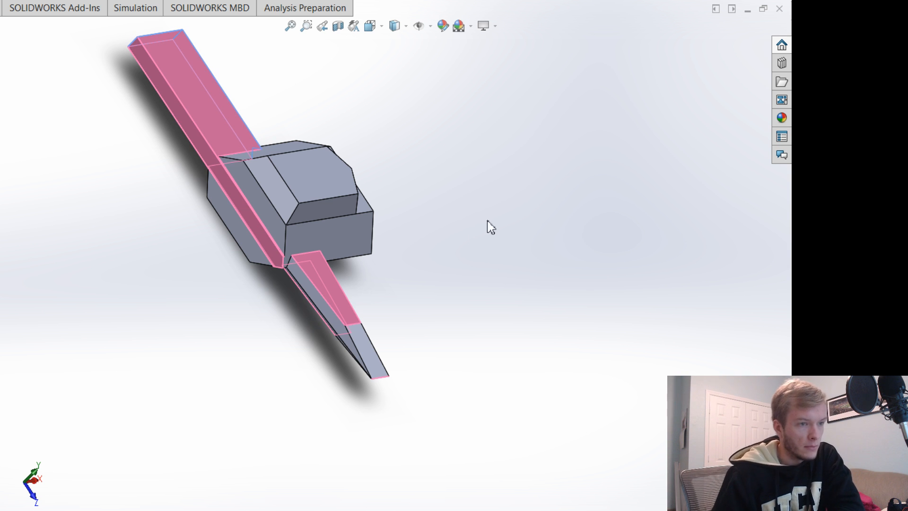
click(482, 161)
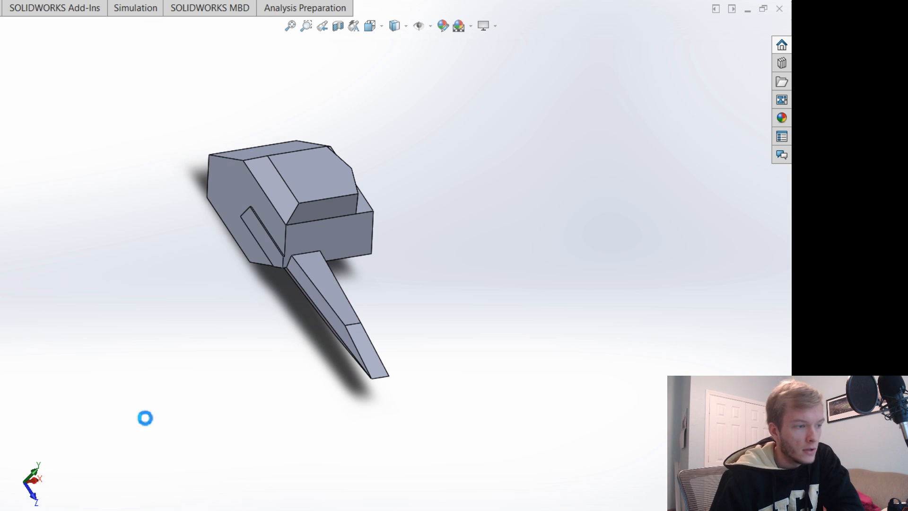
click(355, 1)
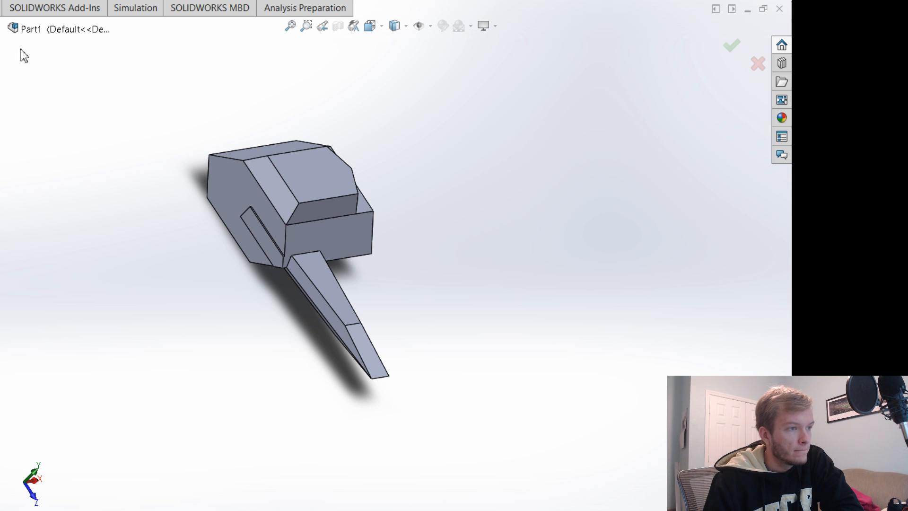
click(28, 29)
click(47, 115)
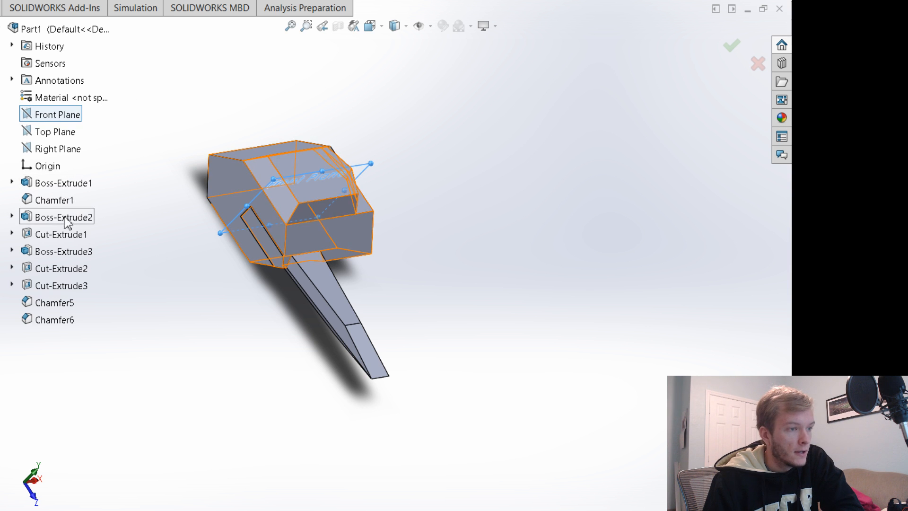
click(64, 251)
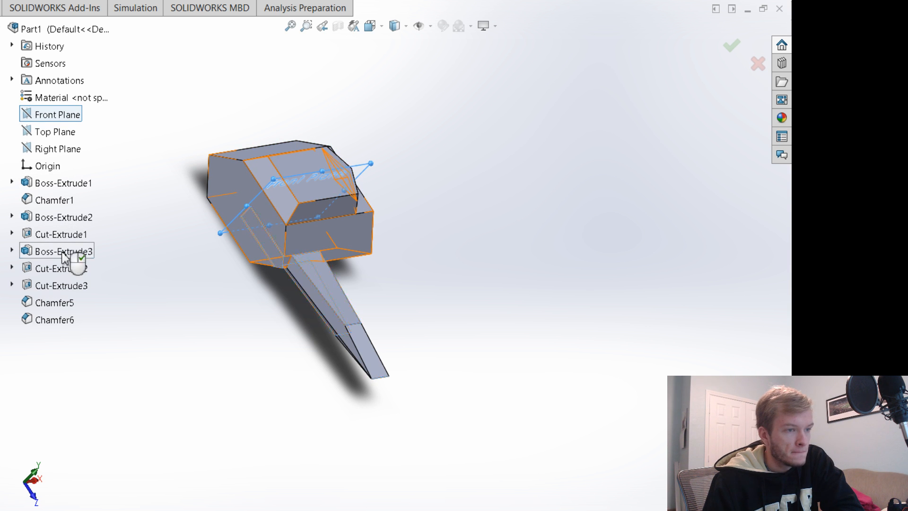
click(44, 273)
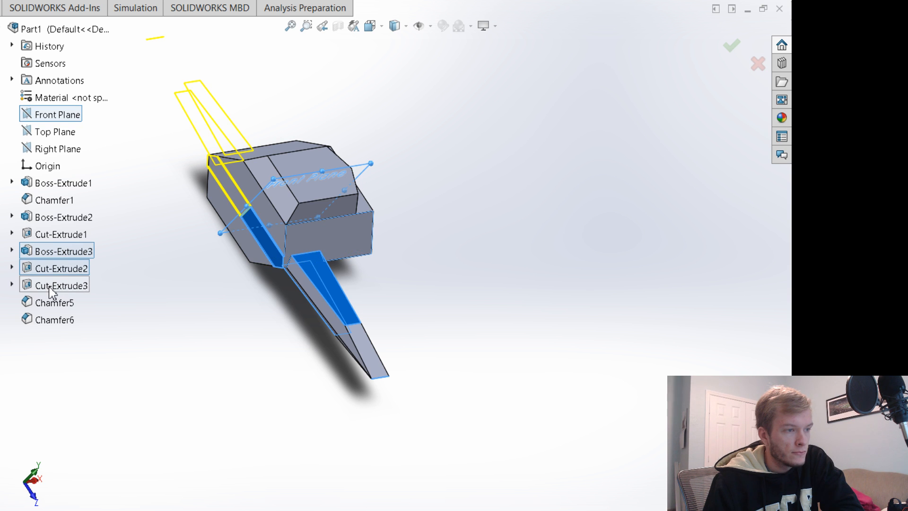
click(52, 288)
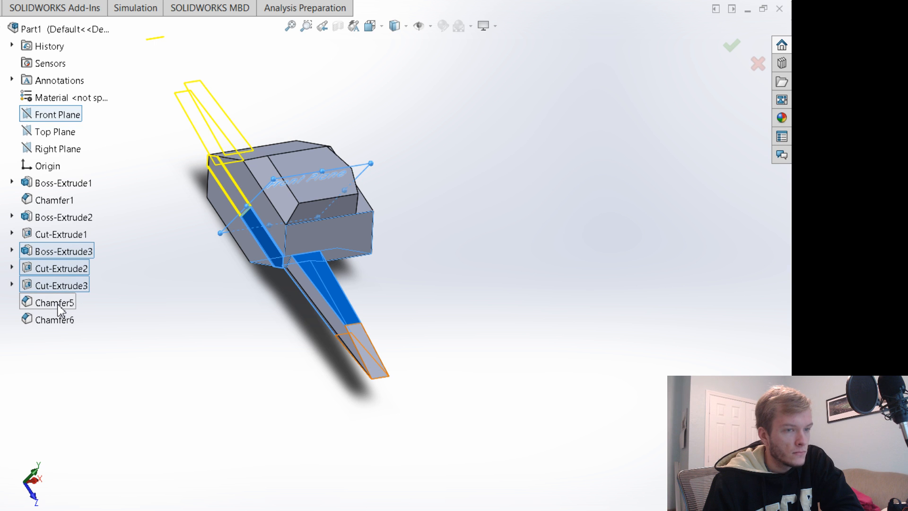
click(56, 308)
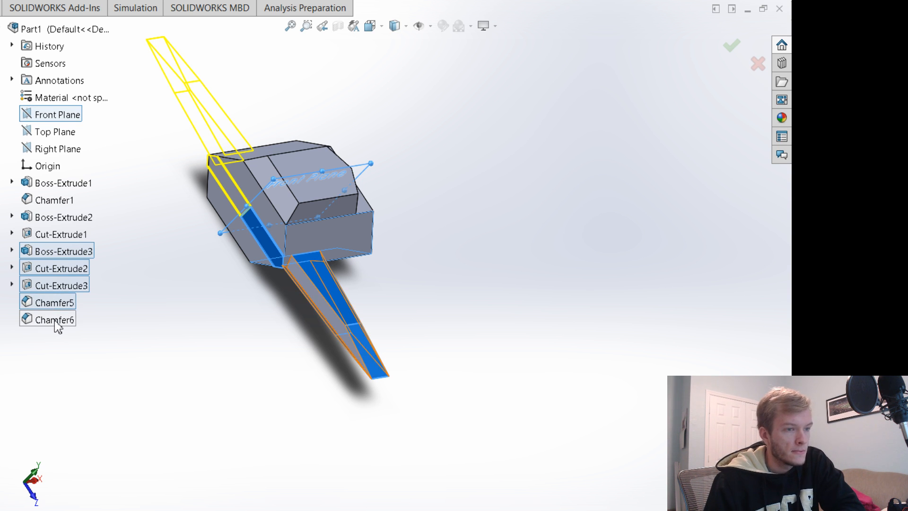
click(56, 322)
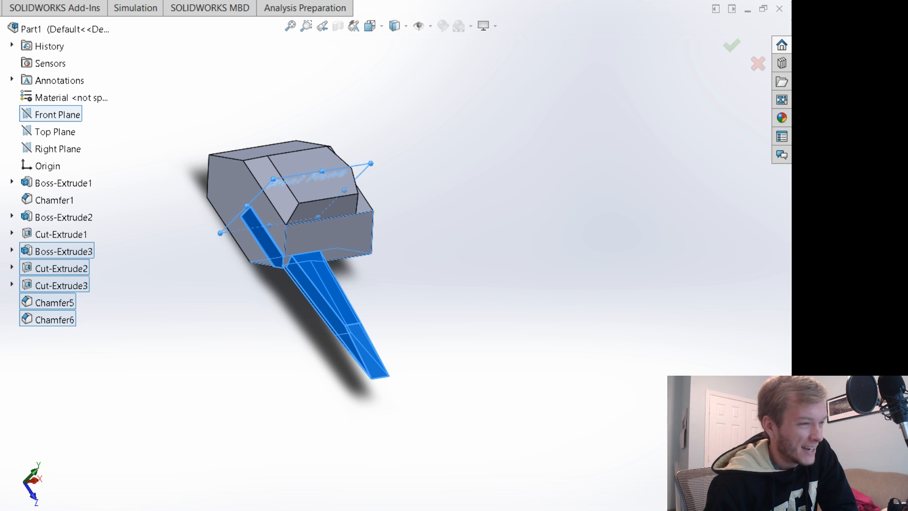
key(Escape)
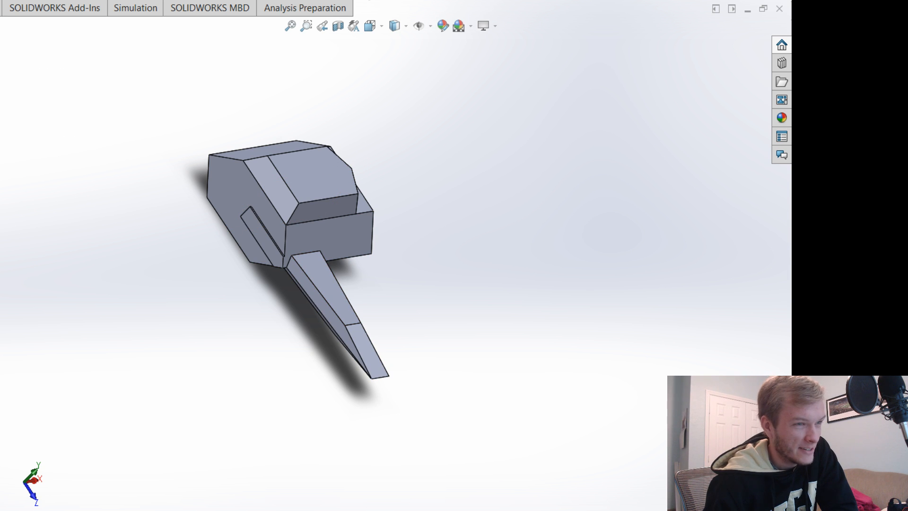
Mirror only Boss-Extrude3 about the Front Plane, leaving Cut-Extrude2 and Cut-Extrude3 out of the features to mirror.
click(365, 0)
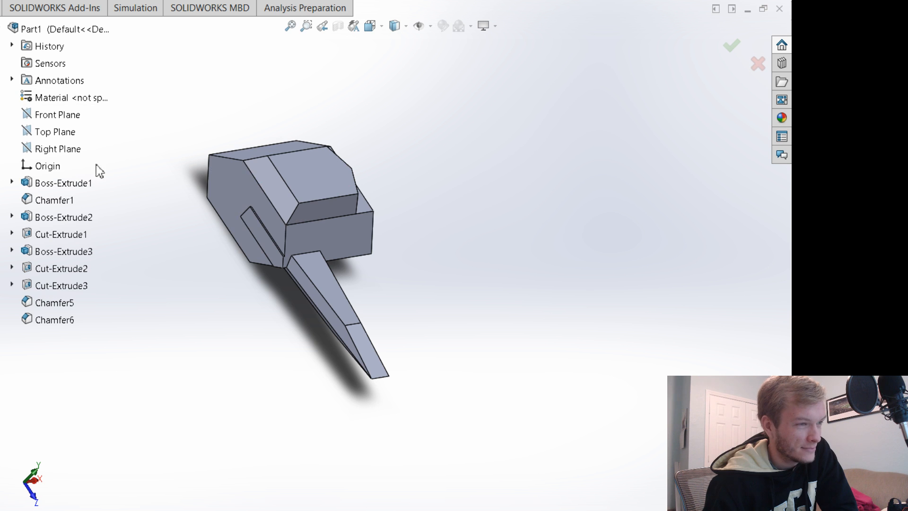
click(57, 115)
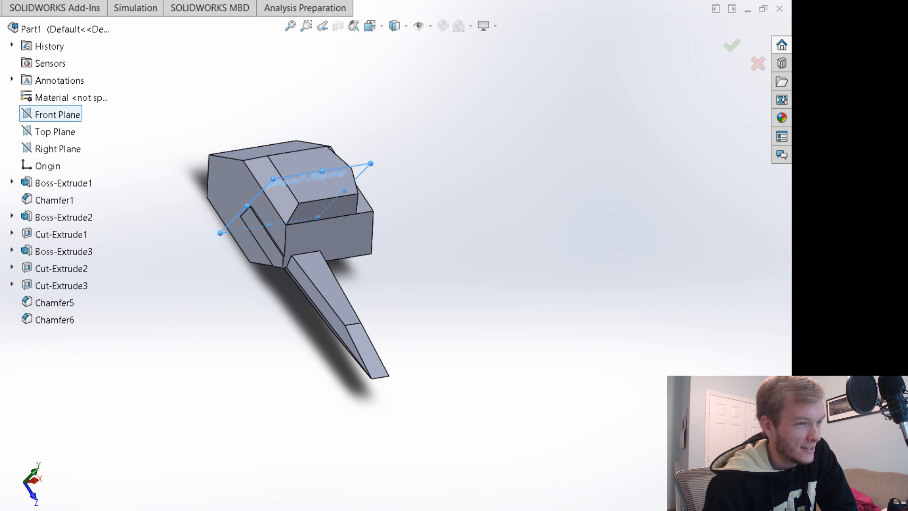
ctrl+click(56, 254)
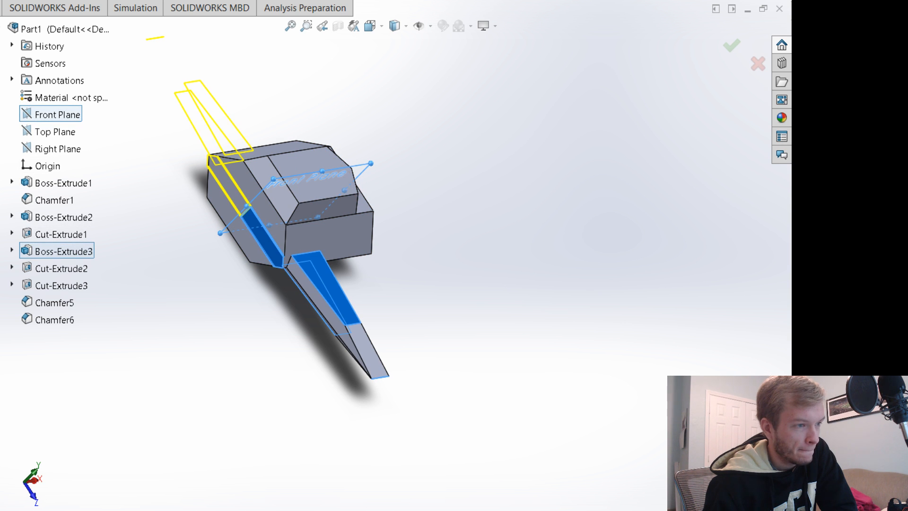
ctrl+click(57, 269)
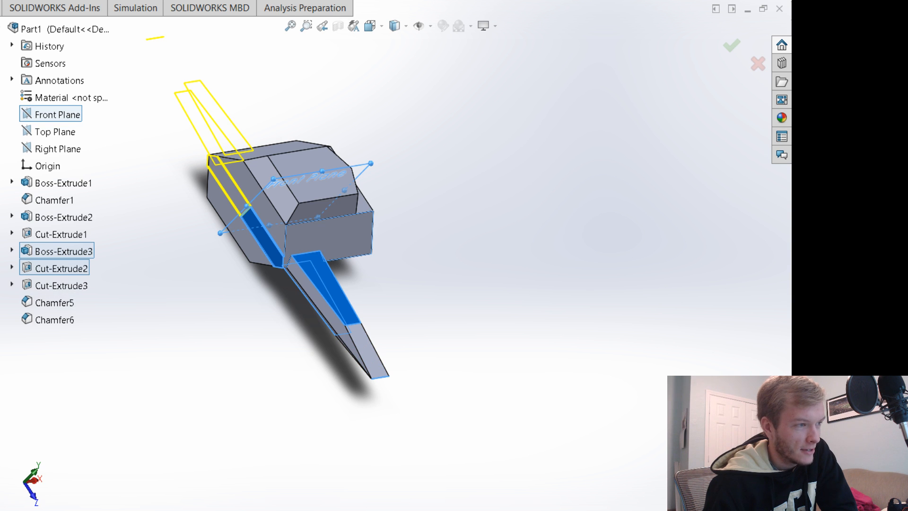
ctrl+click(45, 286)
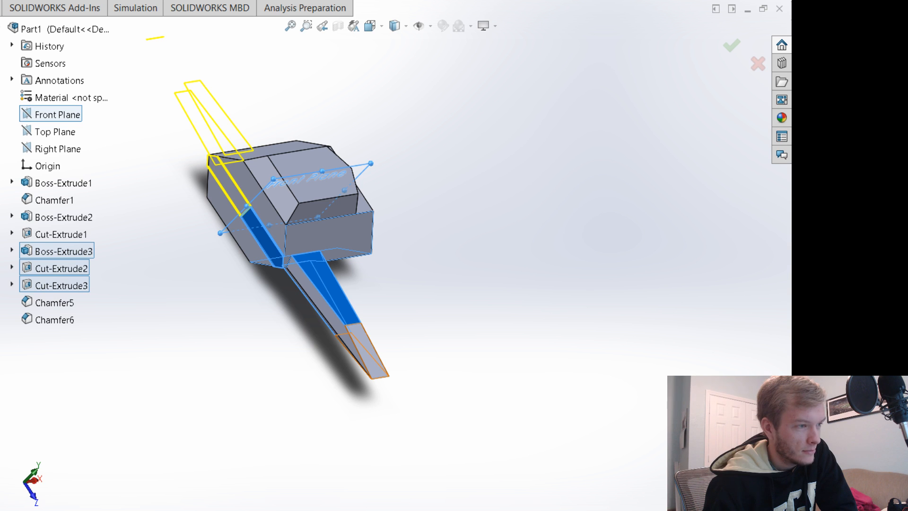
click(61, 285)
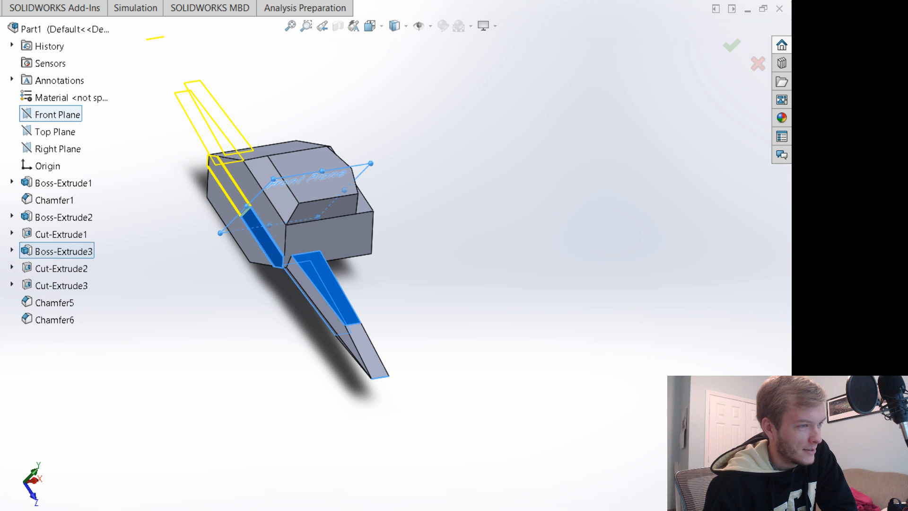
key(Return)
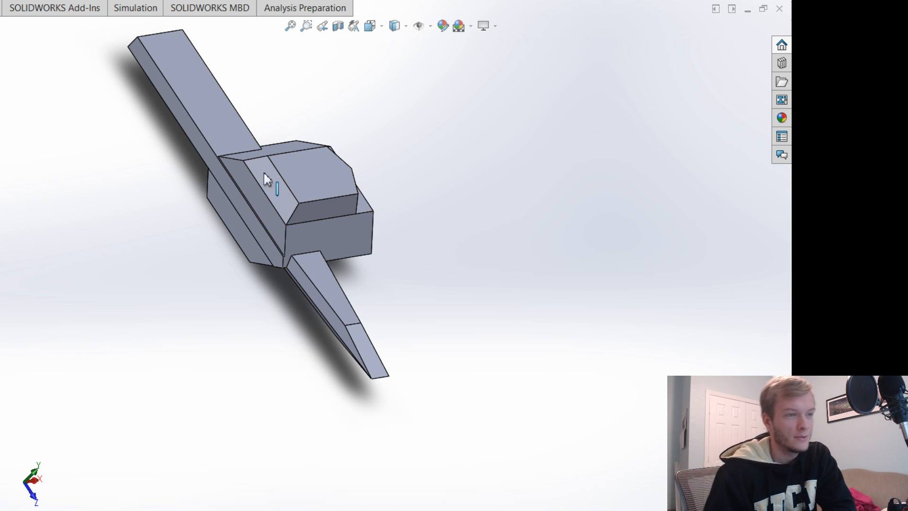
Start a sketch on the mirrored arm's end face, view it straight on, and draw a short, slightly tilted centerline inside the face.
middle_drag(142, 95, 210, 298)
click(227, 173)
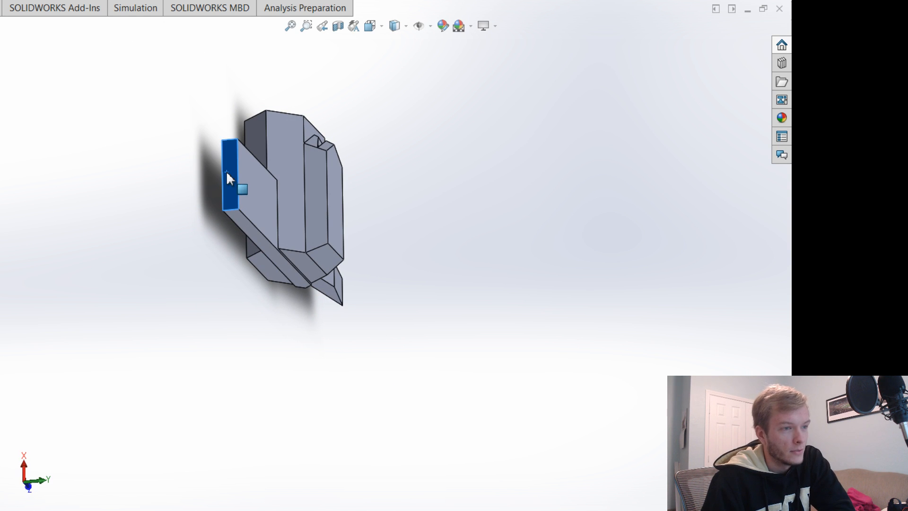
key(ctrl+8)
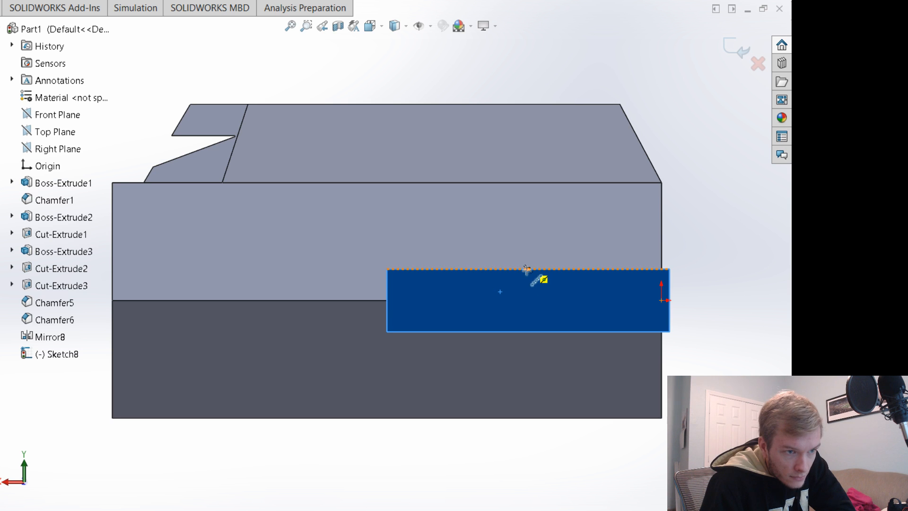
click(492, 282)
click(496, 313)
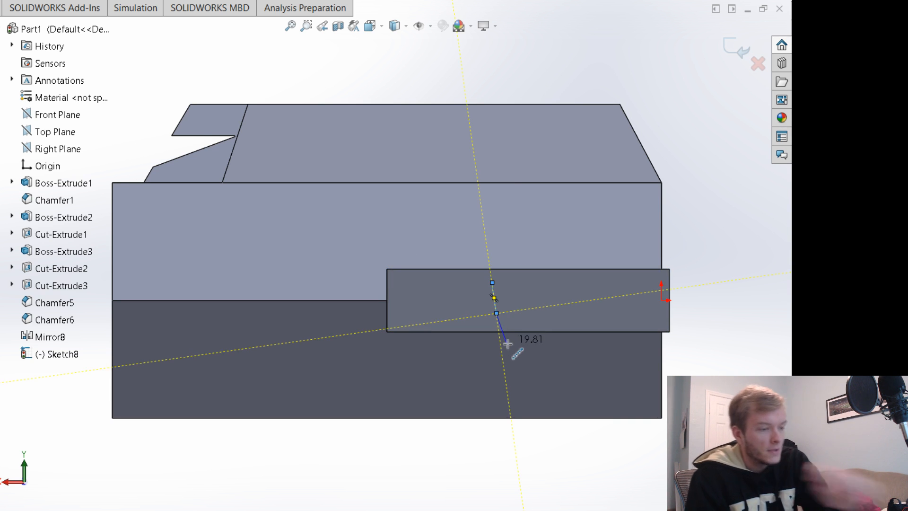
key(Escape)
scroll(511, 303, up, 3)
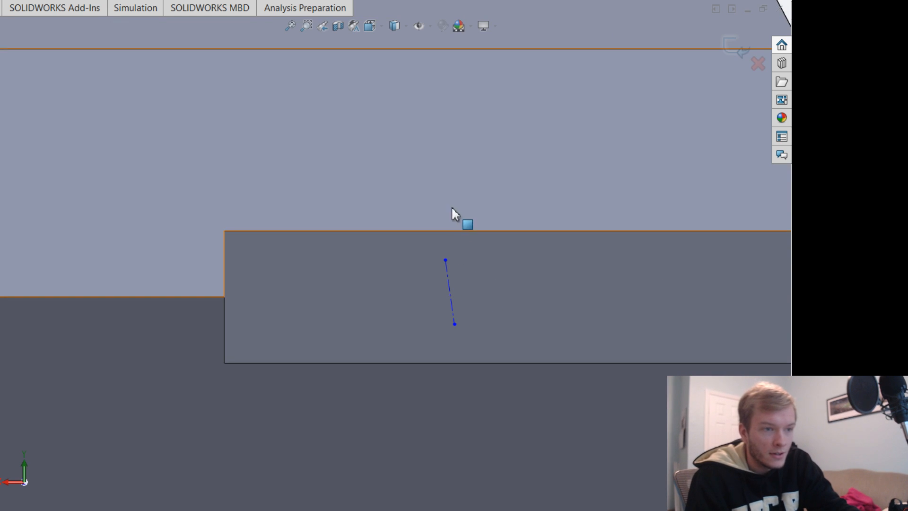
scroll(611, 297, down, 2)
scroll(683, 267, up, 2)
scroll(685, 272, up, 1)
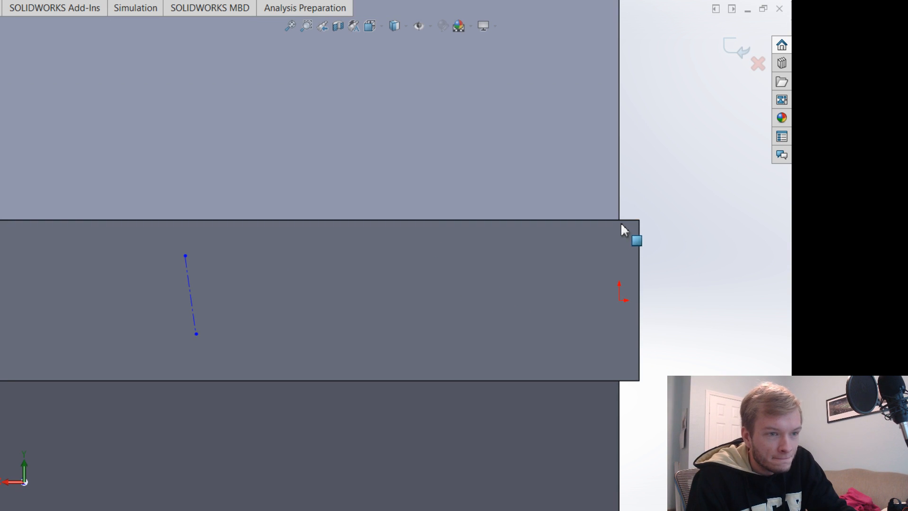
Constrain the tilted centerline's two endpoints to the midpoints of the arm end face's upper and lower edges.
click(184, 255)
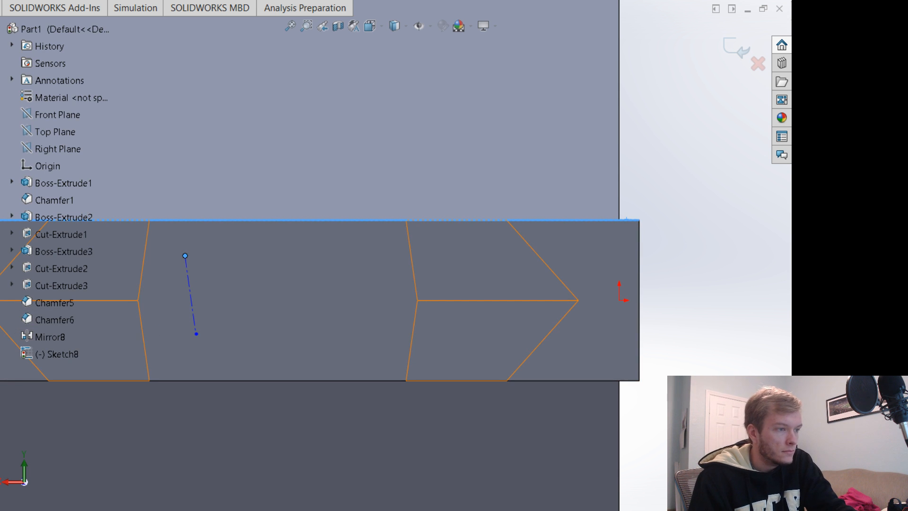
click(632, 380)
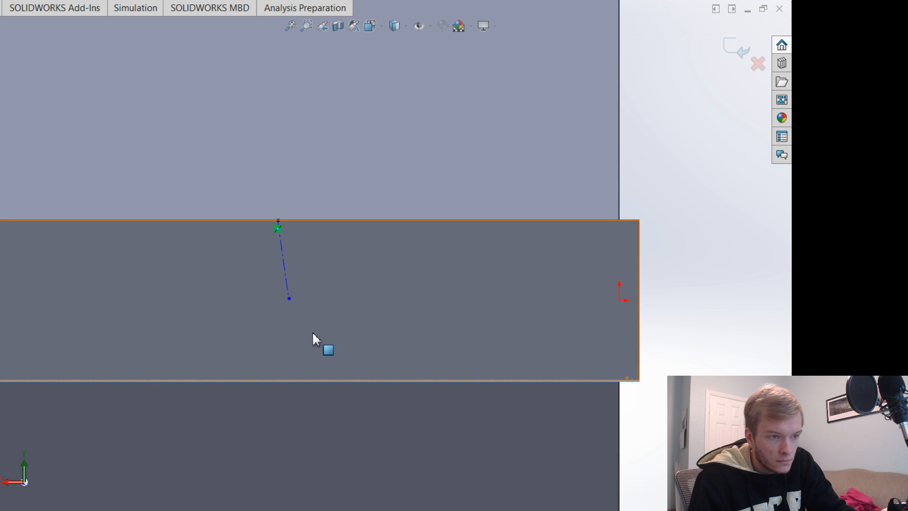
click(289, 299)
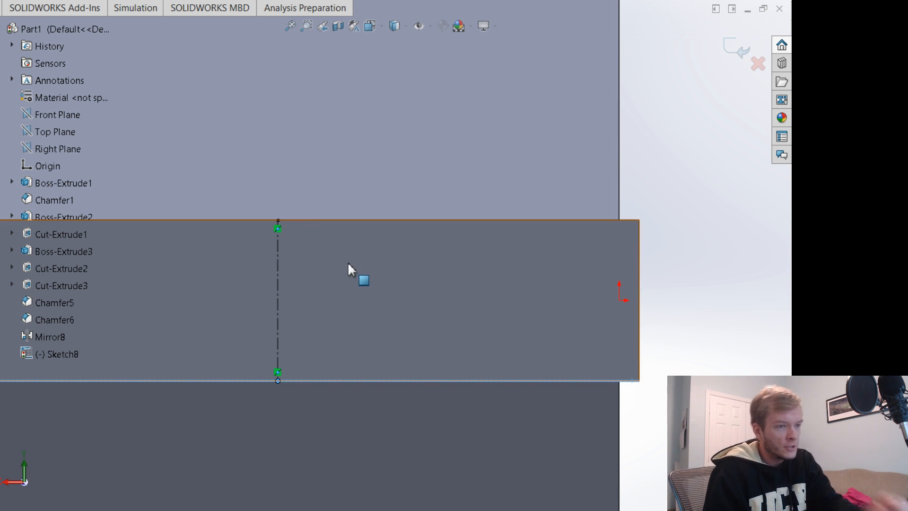
Draw a horizontal centerline across the arm's end face, connecting the midpoints of its two short side edges.
scroll(329, 301, up, 4)
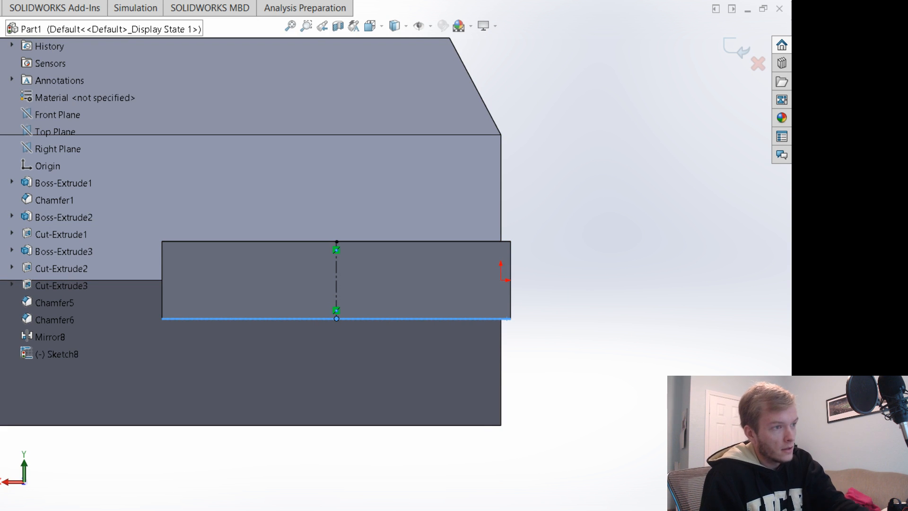
click(162, 280)
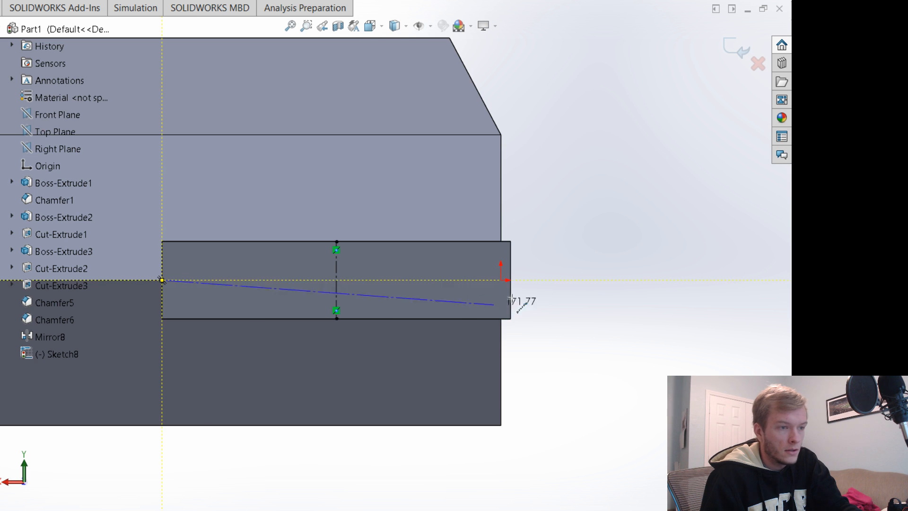
click(510, 280)
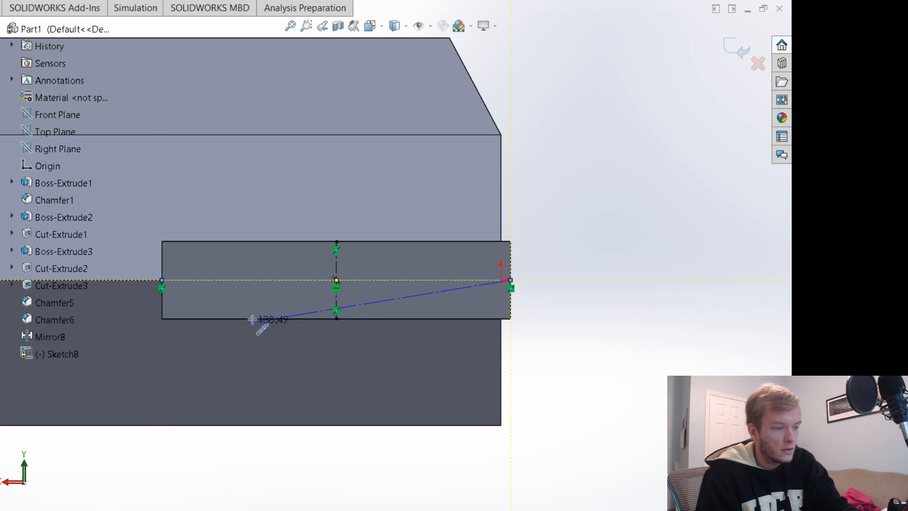
key(Escape)
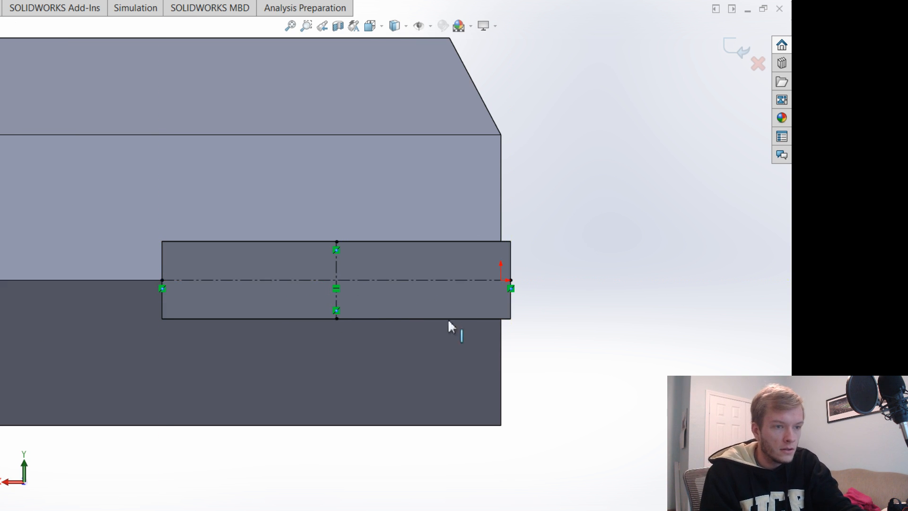
Sketch a center rectangle from the intersection of the two centerlines, its side about 48 mm in from the face's short edge.
scroll(374, 279, down, 3)
scroll(241, 277, up, 4)
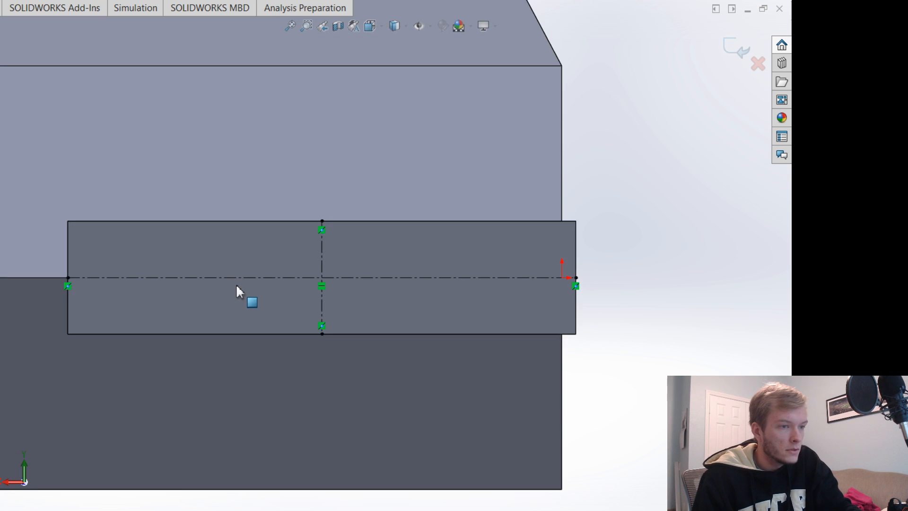
scroll(284, 138, down, 3)
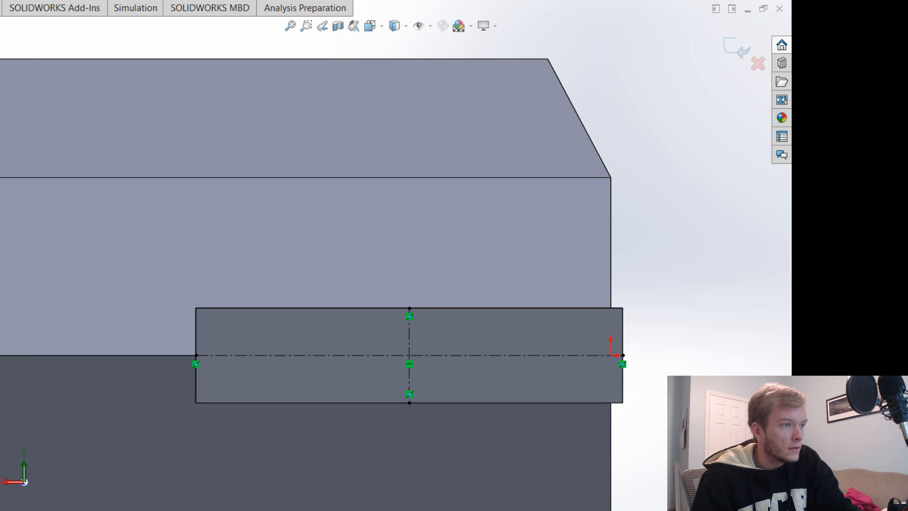
click(409, 355)
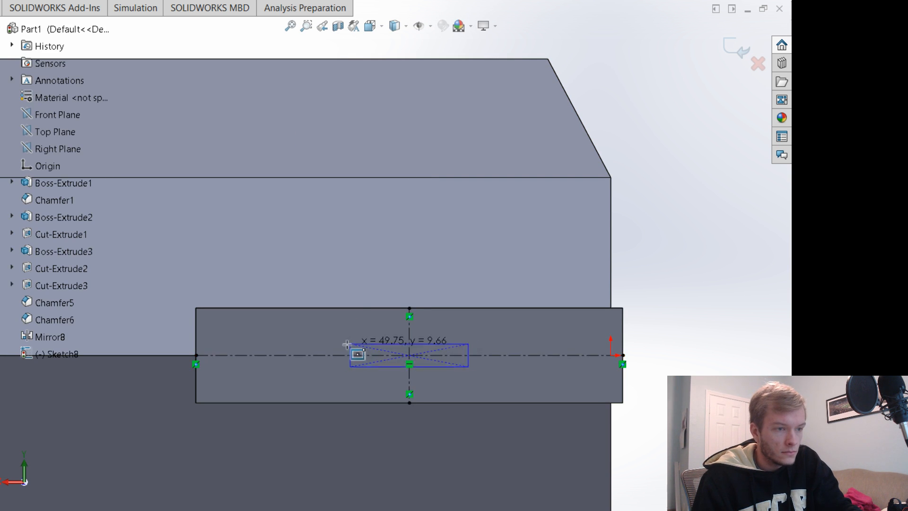
click(311, 334)
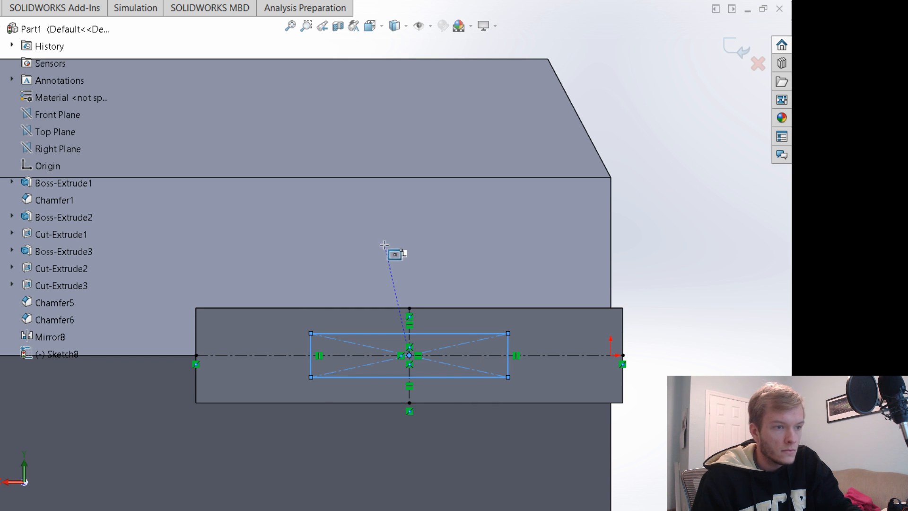
key(Escape)
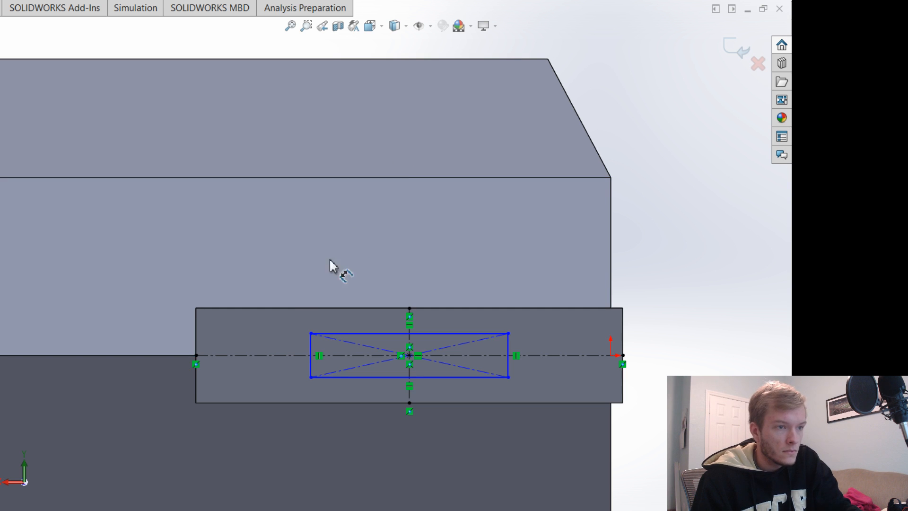
Dimension the horizontal gap between the rectangle's side and the end face's short edge and set it to 55 mm.
drag(311, 344, 197, 342)
click(197, 341)
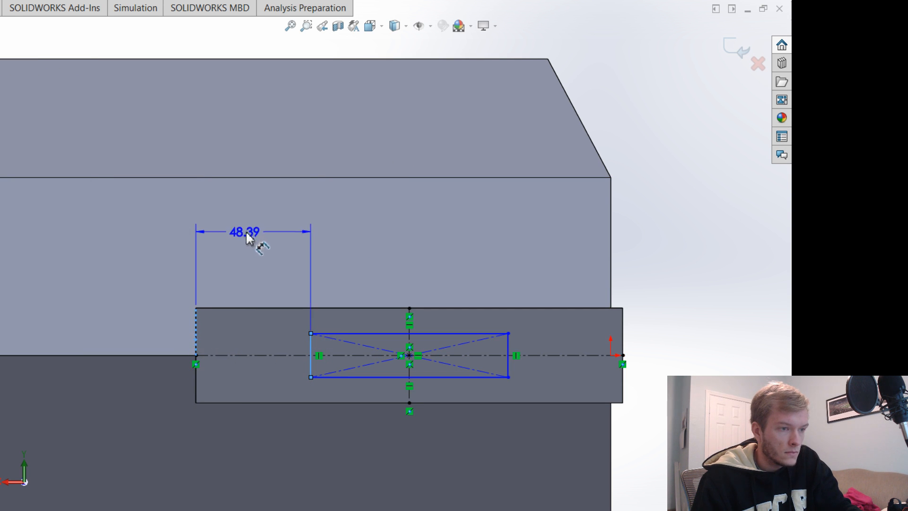
click(251, 243)
key(Escape)
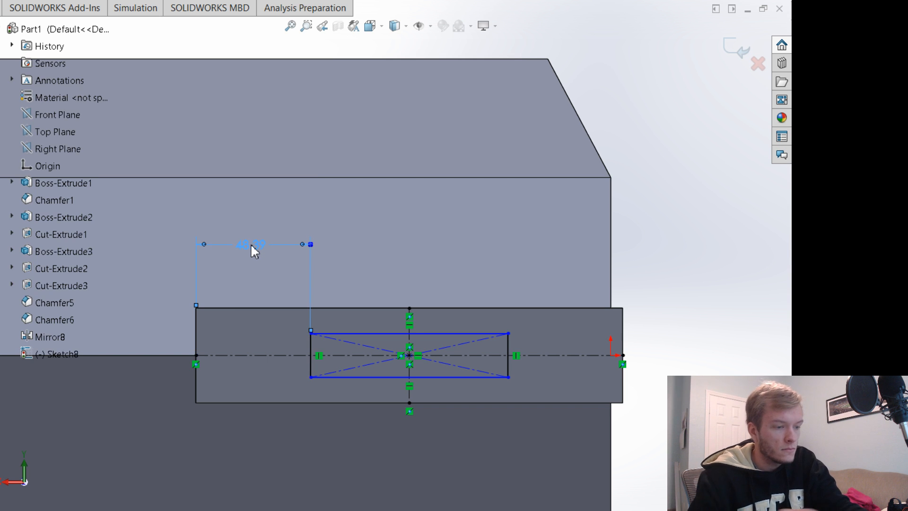
text(55)
key(Return)
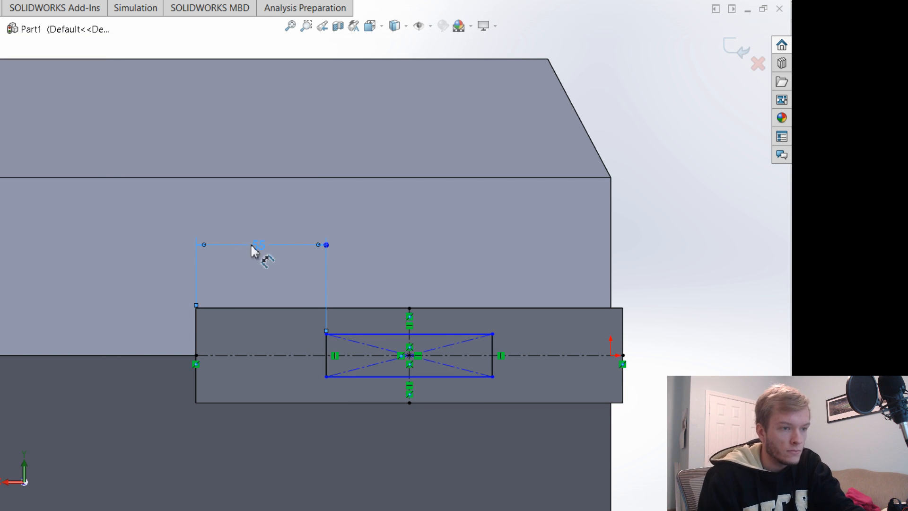
Dimension the vertical gap between the rectangle's upper side and the end face's upper edge and set it to 10 mm.
click(353, 333)
click(350, 307)
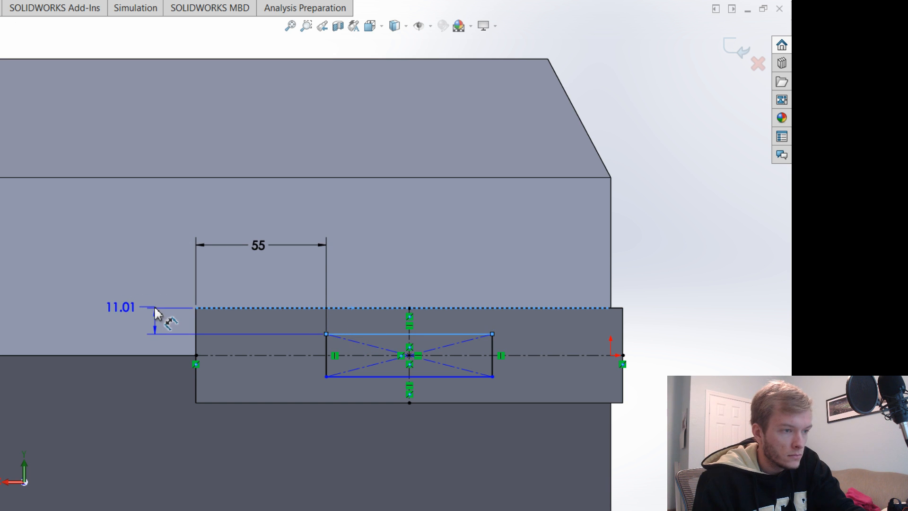
click(150, 306)
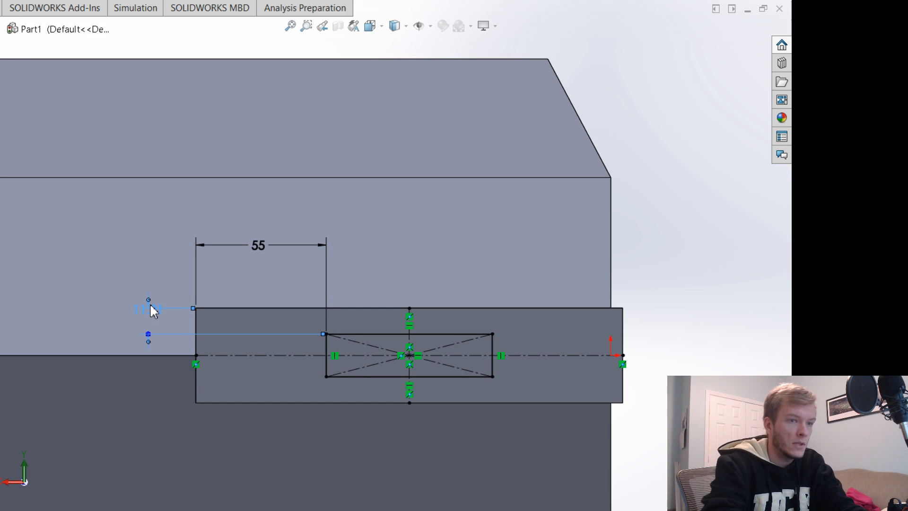
text(10)
key(Return)
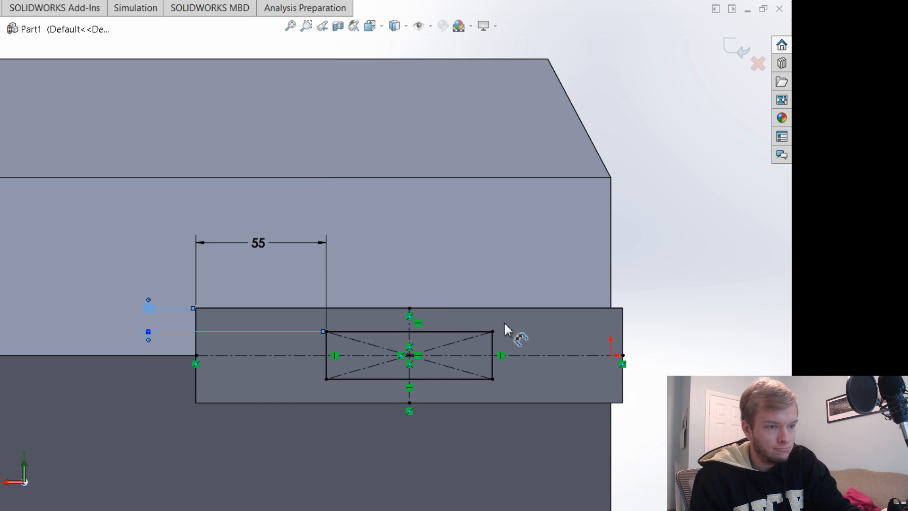
Draw a large outer center rectangle from the same center point, and shrink it by its corner to just beyond the arm's end face.
scroll(482, 326, up, 3)
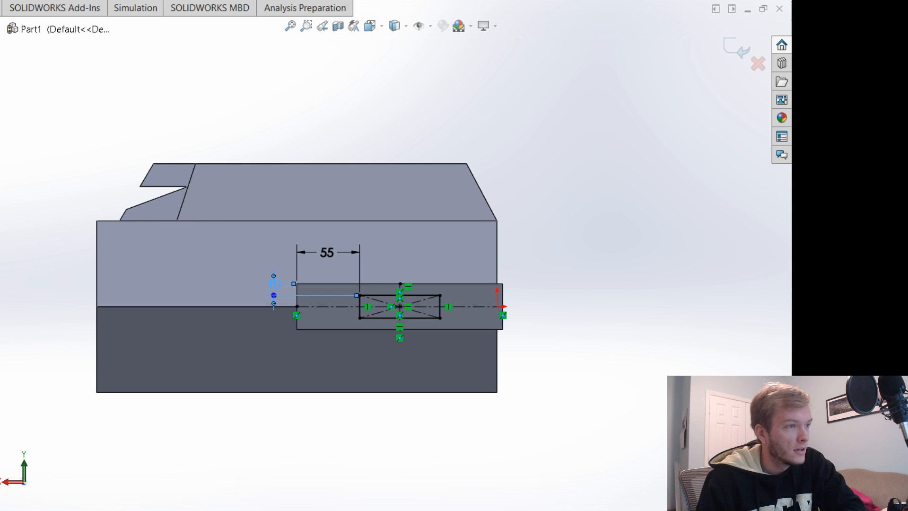
click(399, 307)
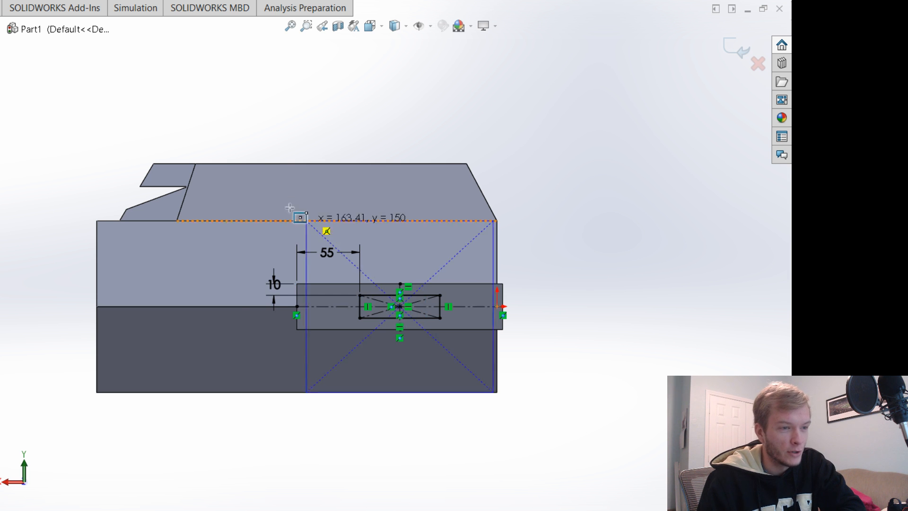
click(183, 143)
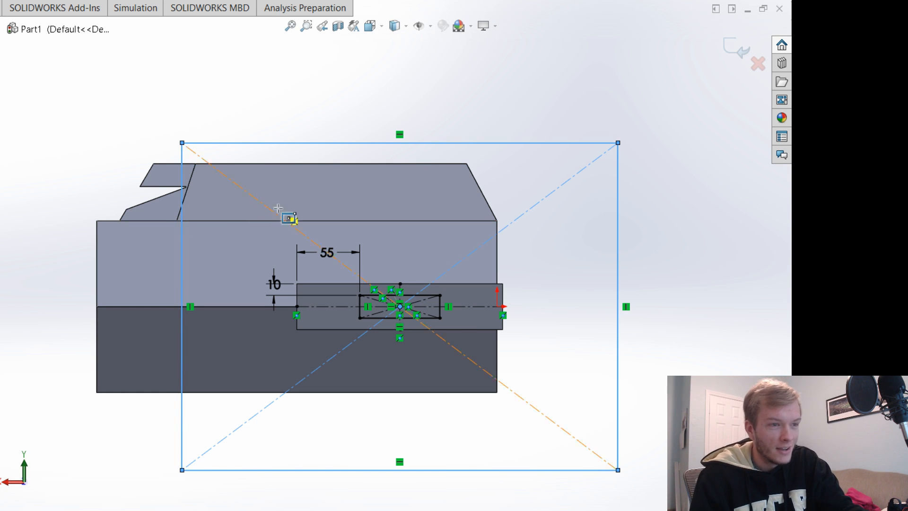
key(Escape)
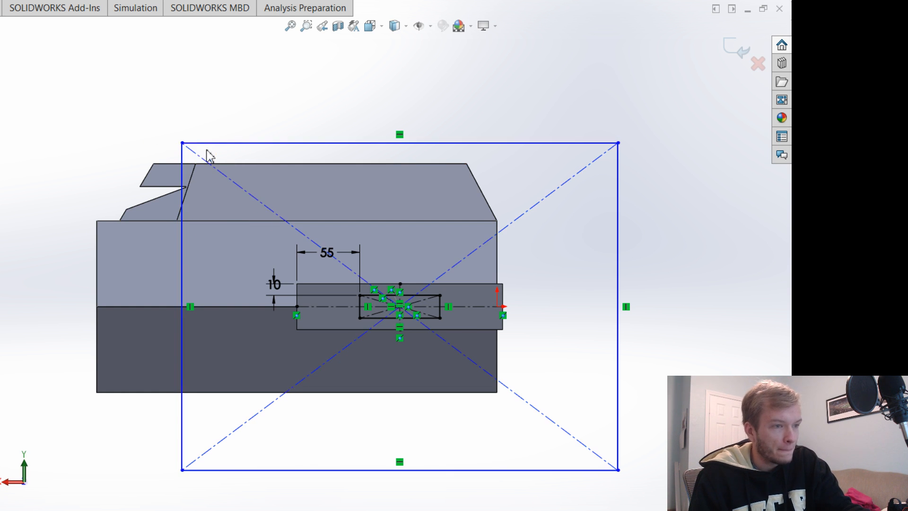
drag(210, 157, 286, 235)
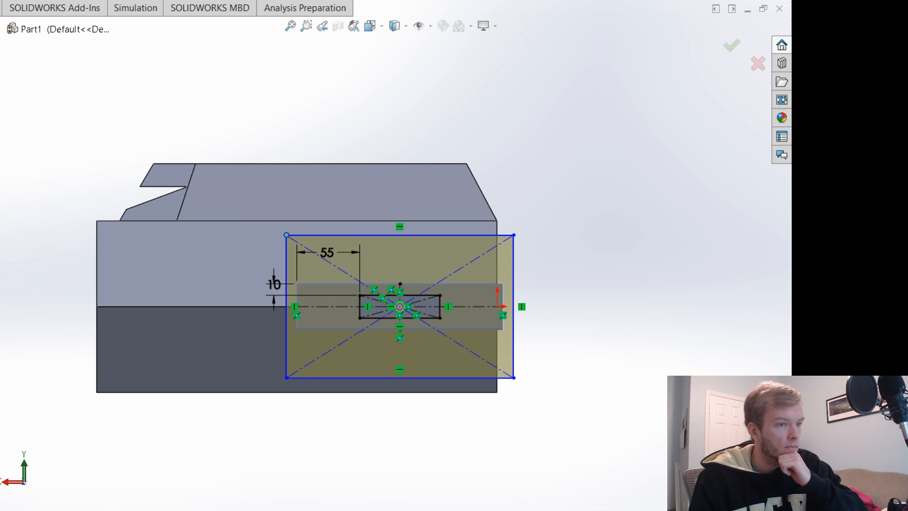
middle_drag(654, 272, 580, 277)
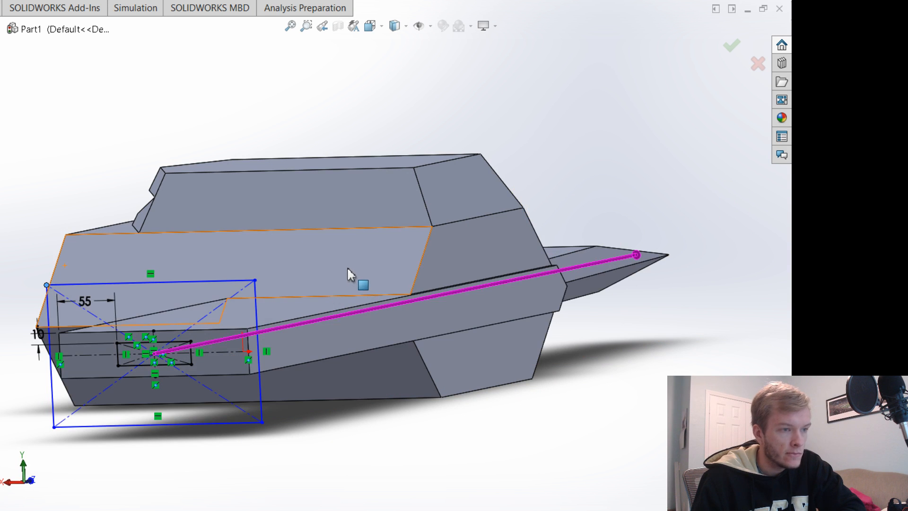
click(348, 264)
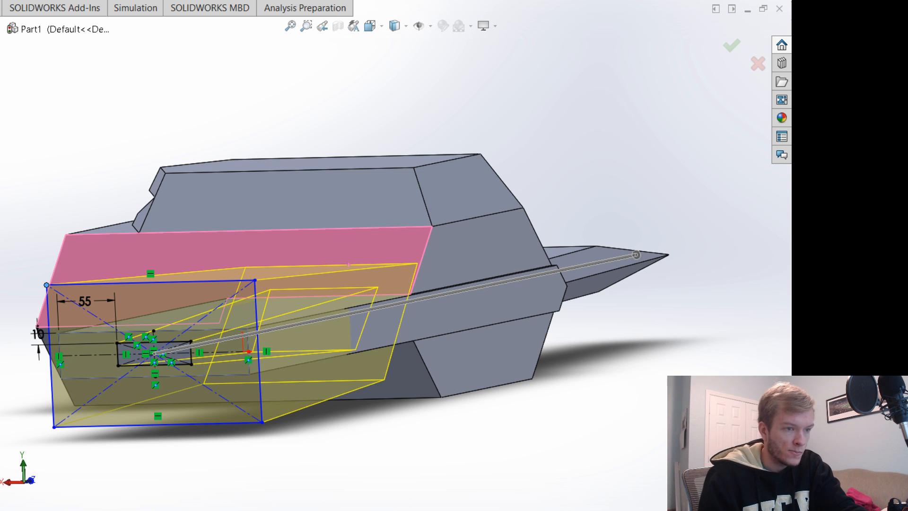
middle_drag(438, 448, 475, 465)
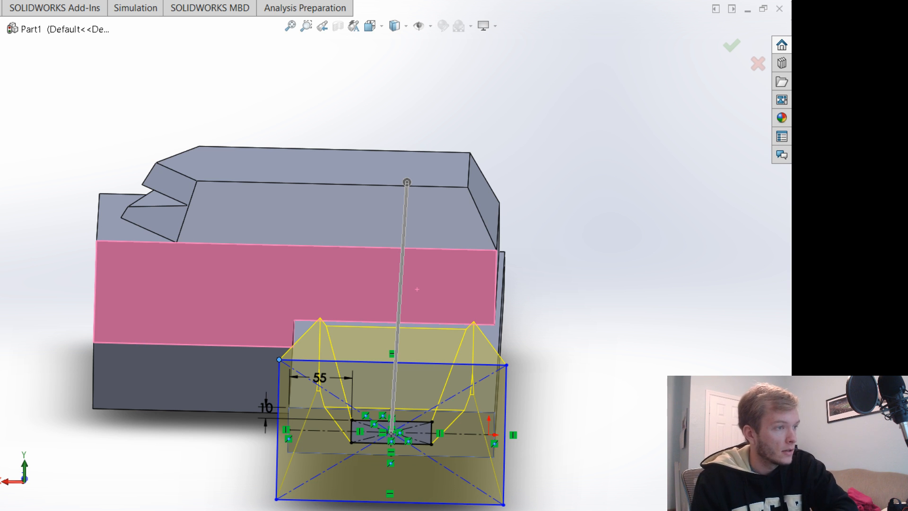
key(Escape)
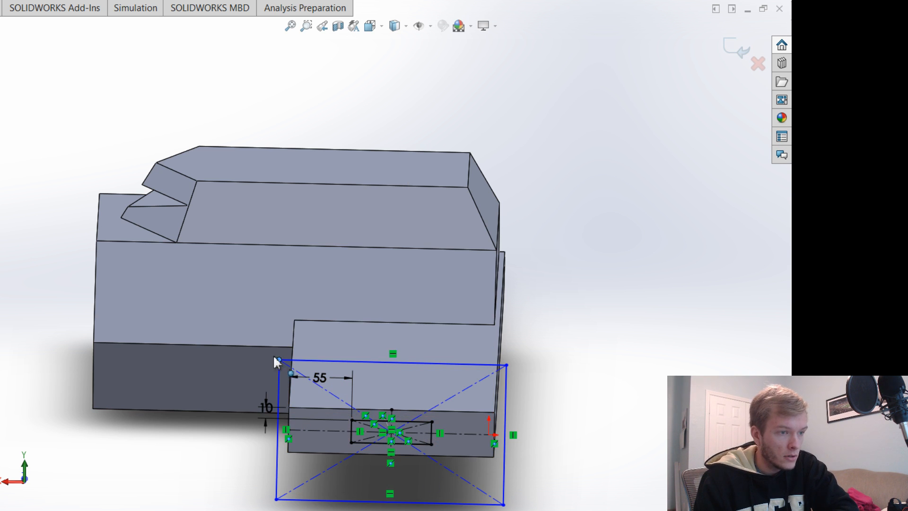
Enlarge the outer rectangle by its corner and cut-extrude the region between the rectangles with draft, up to the body's upper side face.
drag(277, 358, 240, 335)
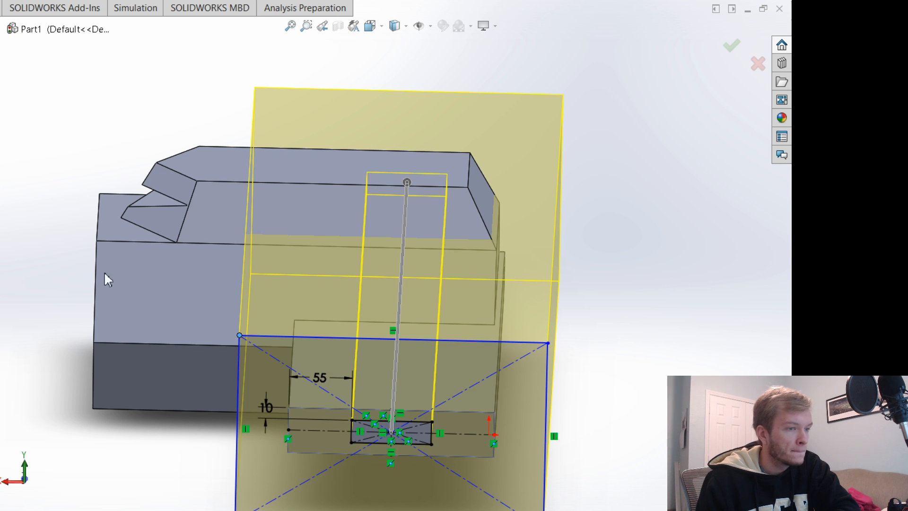
click(298, 284)
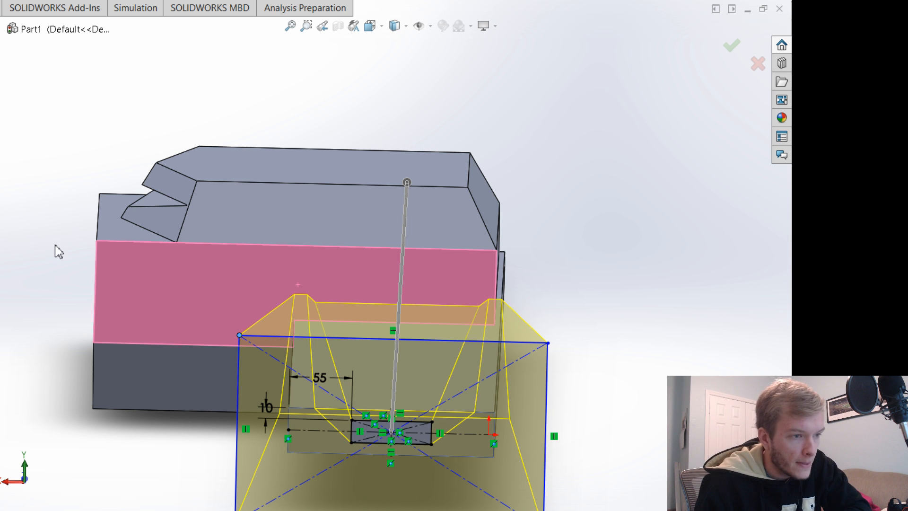
key(Return)
Start a sketch on the arm's end face, convert the face's outline, and draw a large center rectangle around it.
middle_drag(600, 407, 620, 379)
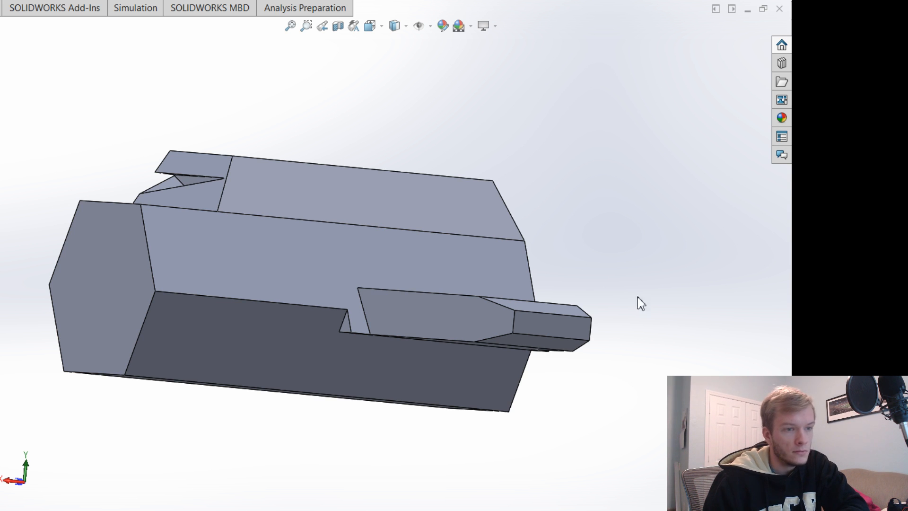
click(563, 324)
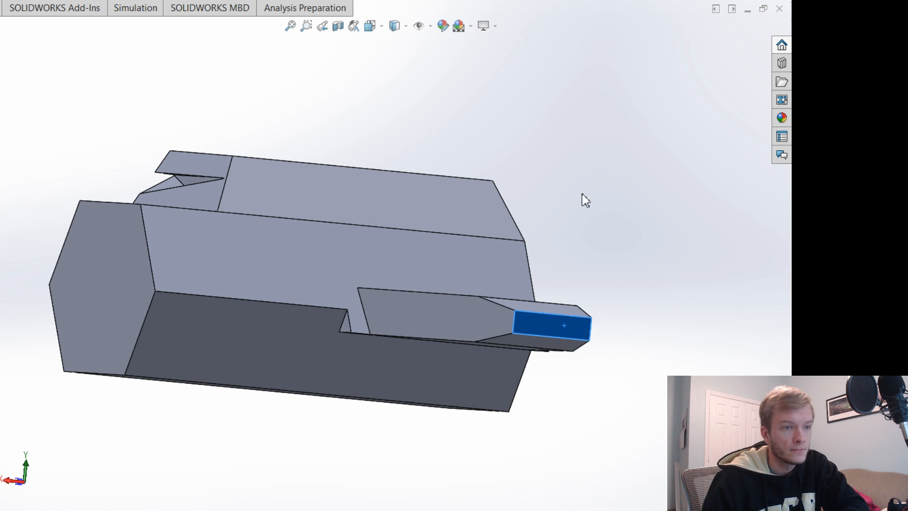
key(s)
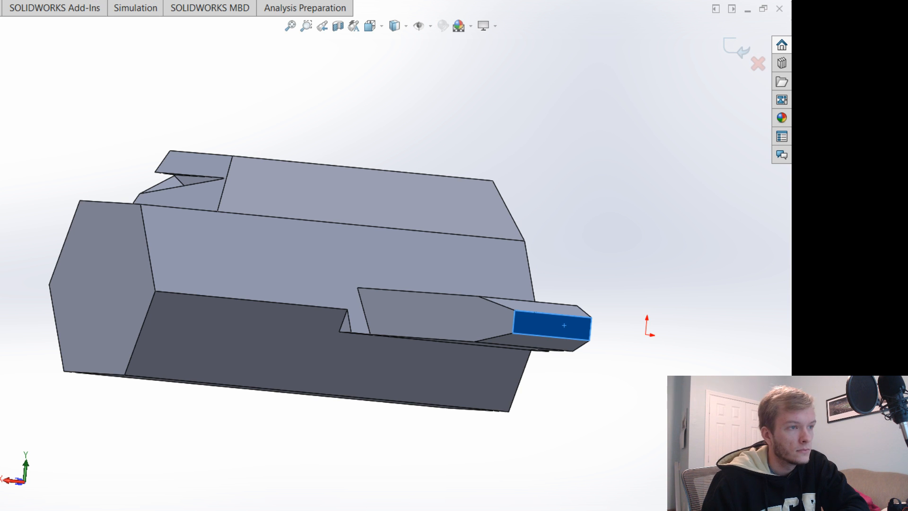
key(c)
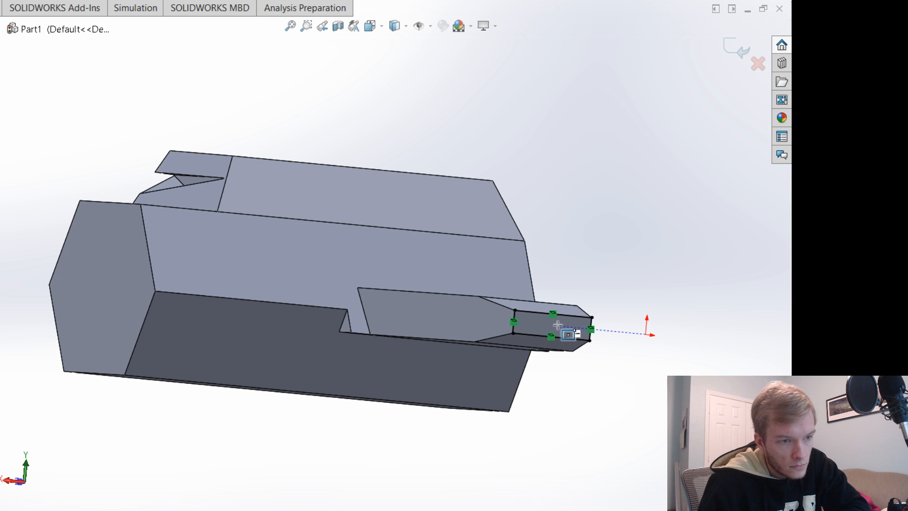
click(438, 177)
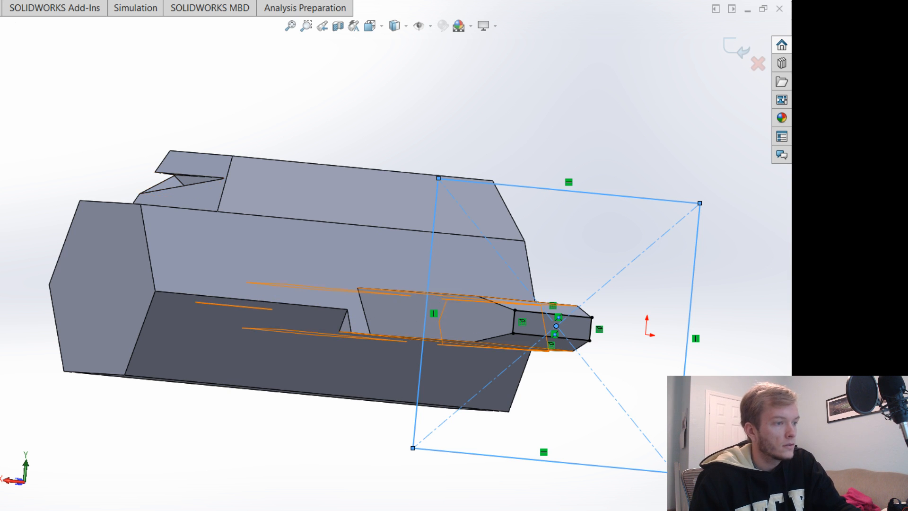
Align the outer rectangle's center horizontally with the end face's side midpoint and vertically with its upper edge's midpoint.
key(ctrl+a)
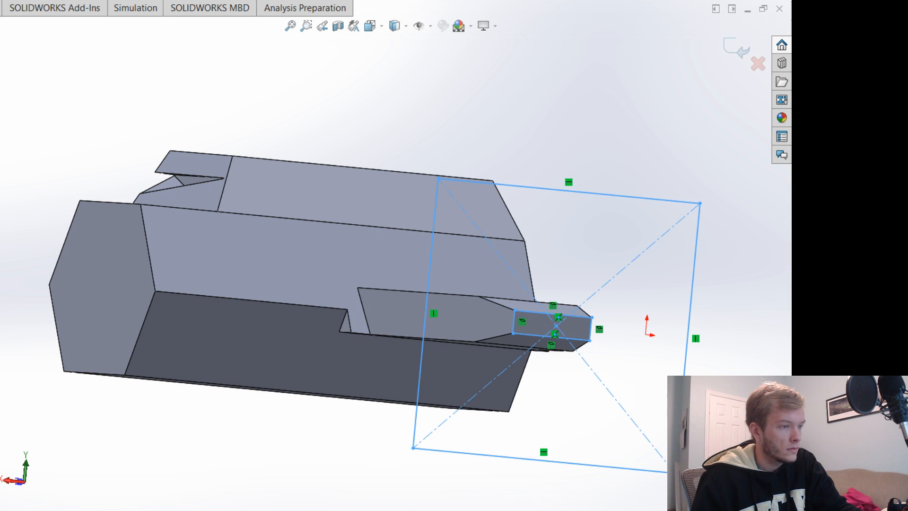
key(ctrl+8)
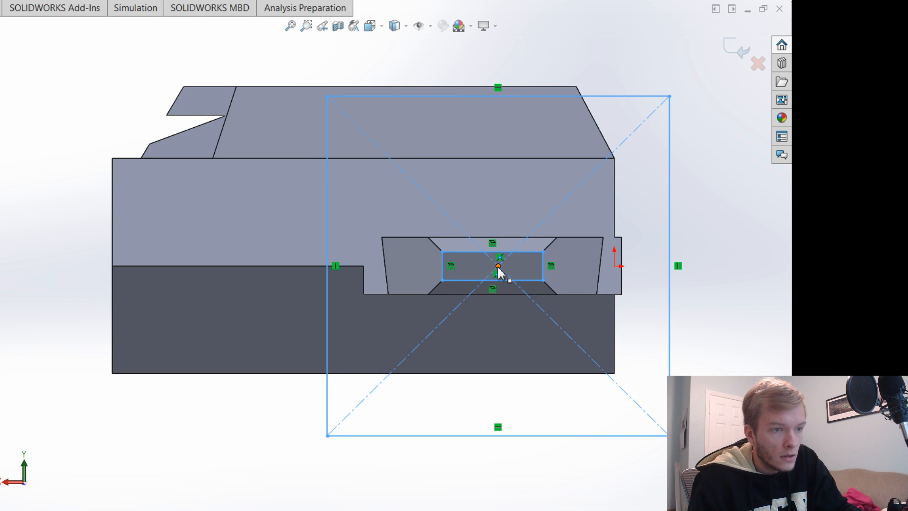
mouse_move(328, 97)
mouse_down()
mouse_move(313, 160)
mouse_move(320, 152)
mouse_move(322, 173)
mouse_up()
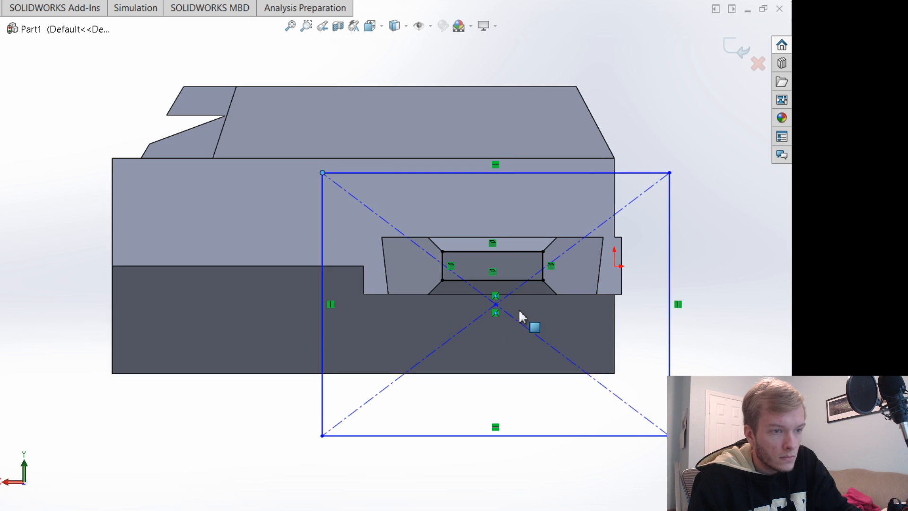
click(543, 267)
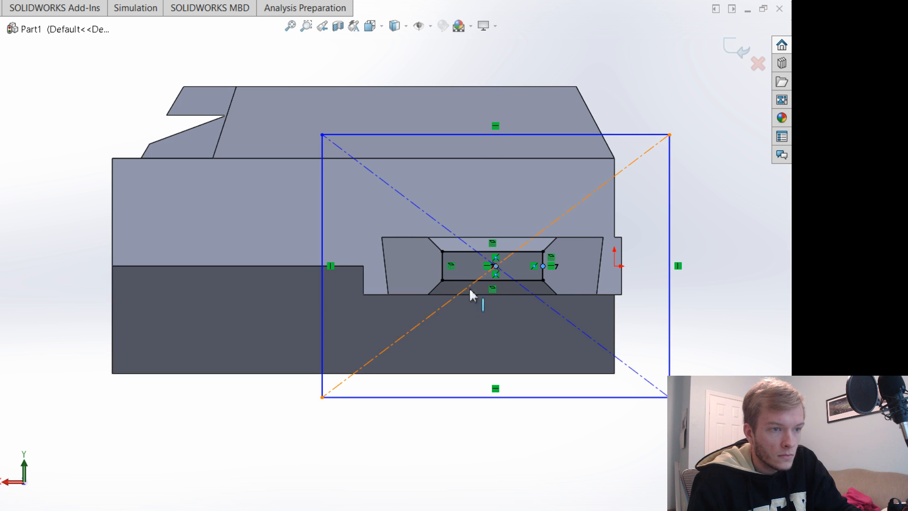
click(493, 252)
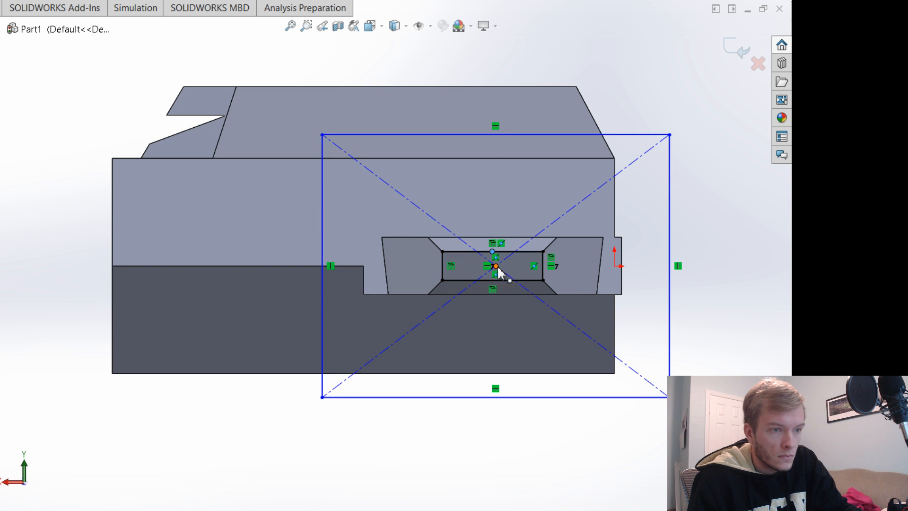
click(496, 266)
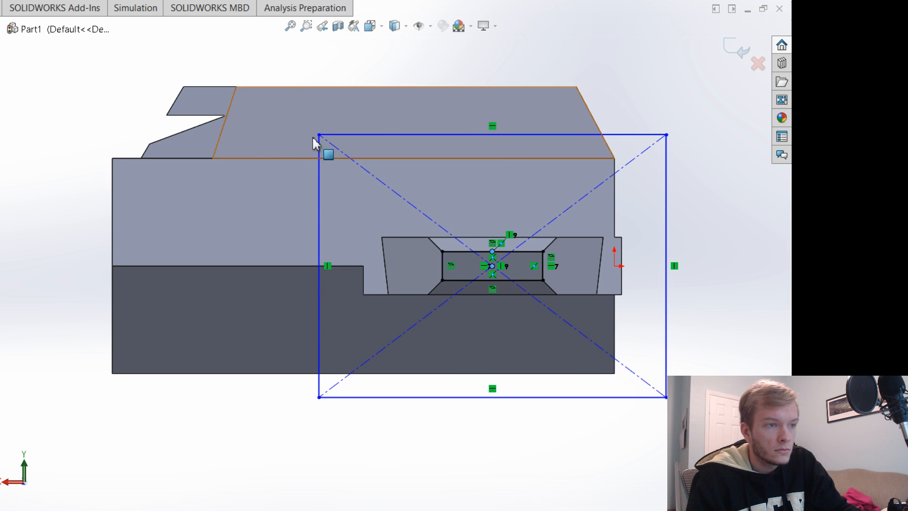
Shrink the outer rectangle by its corner and cut-extrude the region around the end face with draft, up to the body's lower side face.
mouse_move(324, 142)
mouse_down()
mouse_move(341, 152)
mouse_move(332, 145)
mouse_up()
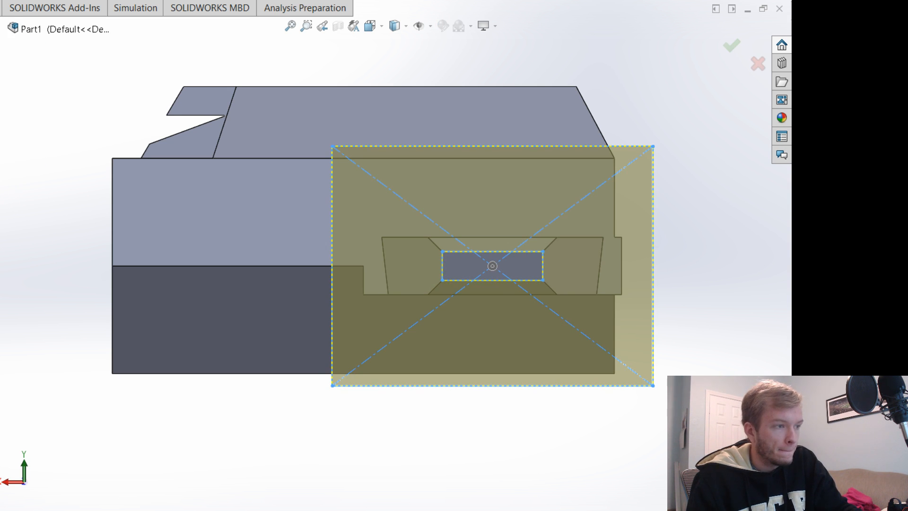
middle_drag(724, 233, 482, 331)
key(f)
middle_drag(415, 352, 443, 414)
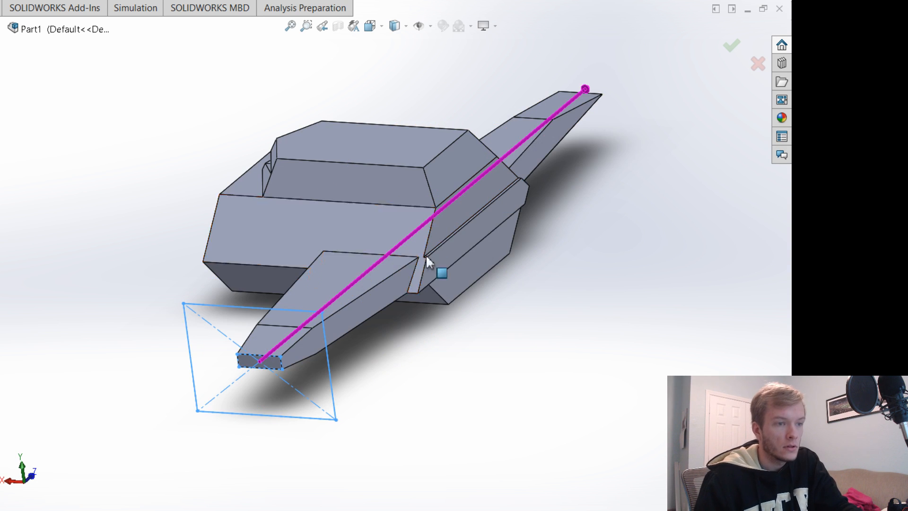
middle_drag(437, 366, 432, 270)
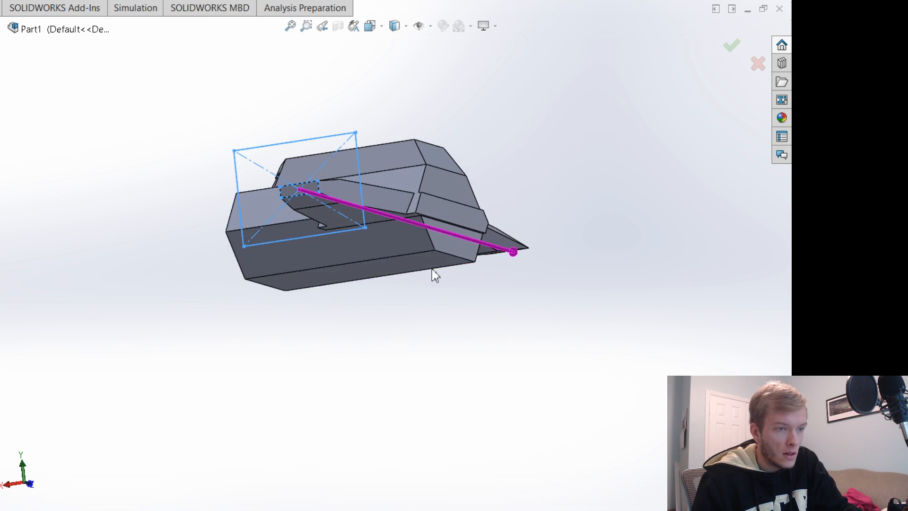
middle_drag(518, 333, 483, 375)
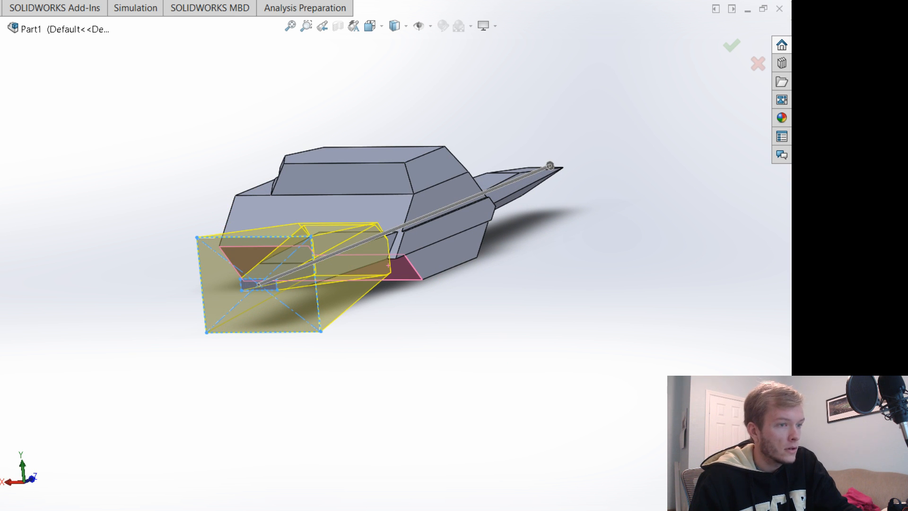
key(Return)
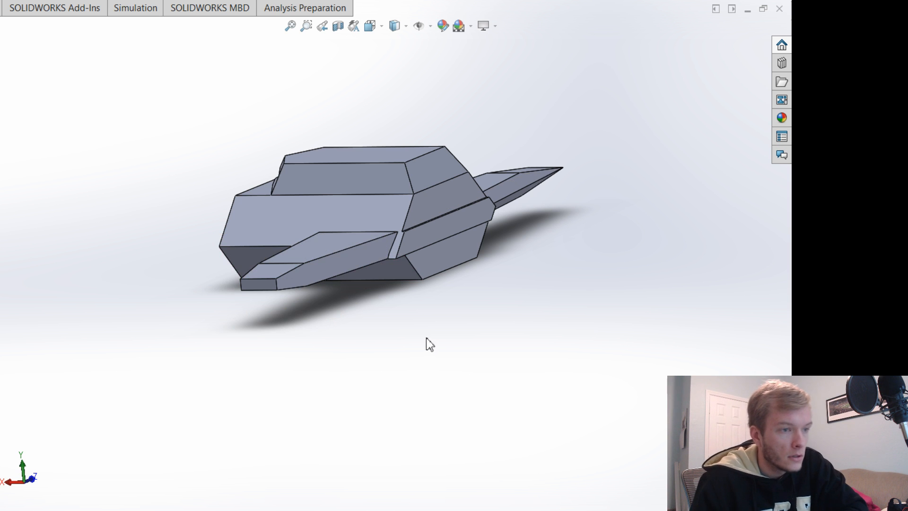
Enlarge the drafted cut's outer rectangle by its corner and exit the sketch to rebuild the cut.
middle_drag(430, 336, 468, 320)
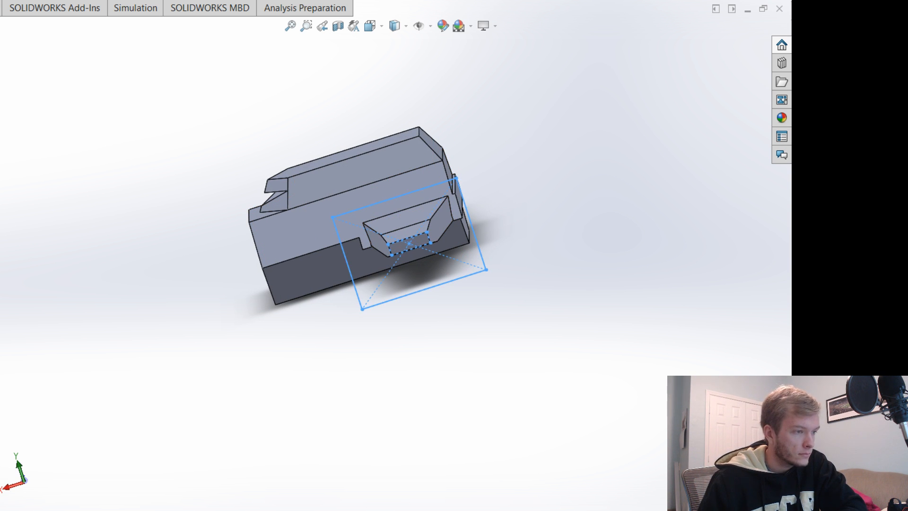
drag(455, 178, 464, 157)
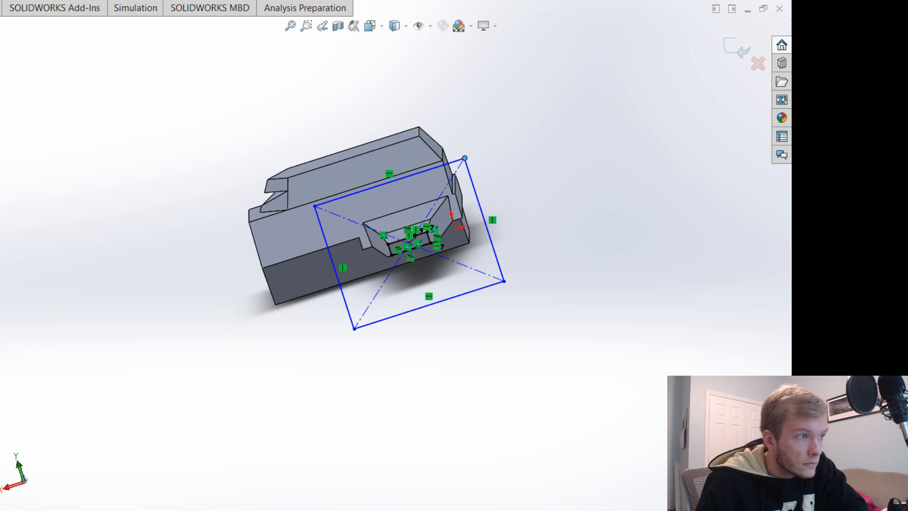
click(736, 48)
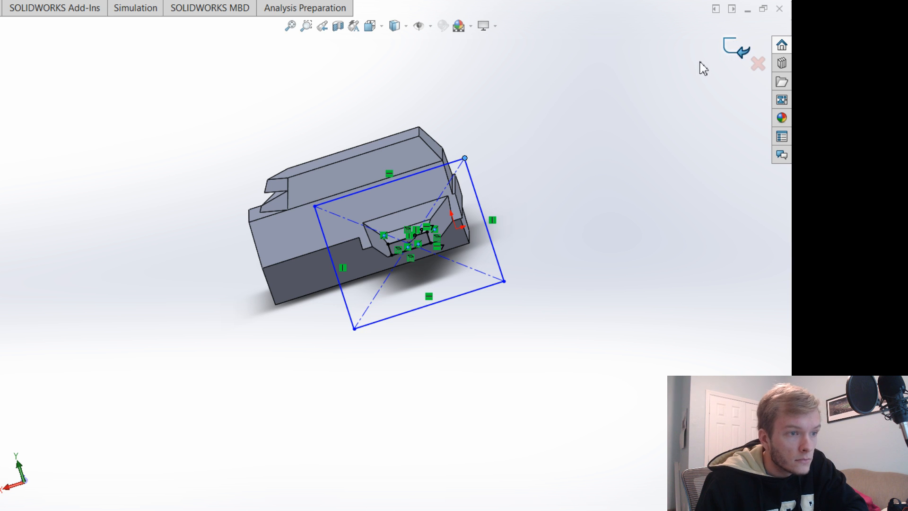
Chamfer the mirrored arm's end face with a 554.2 mm distance and 1 degree angle, using the opposite arm's chamfer values.
middle_drag(600, 263, 557, 340)
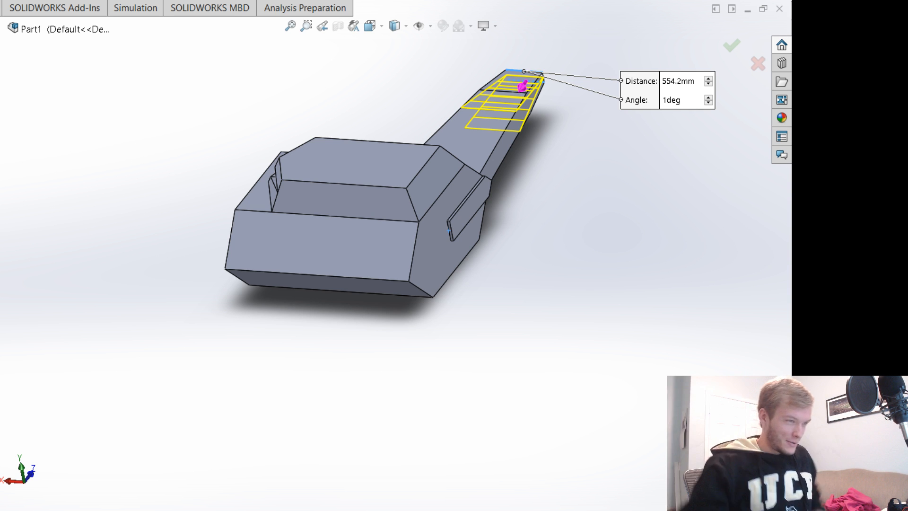
key(Return)
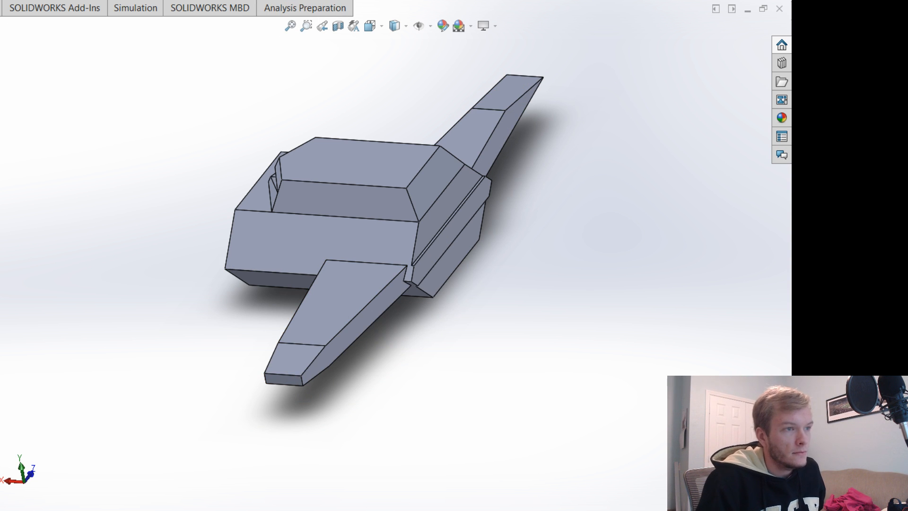
click(282, 376)
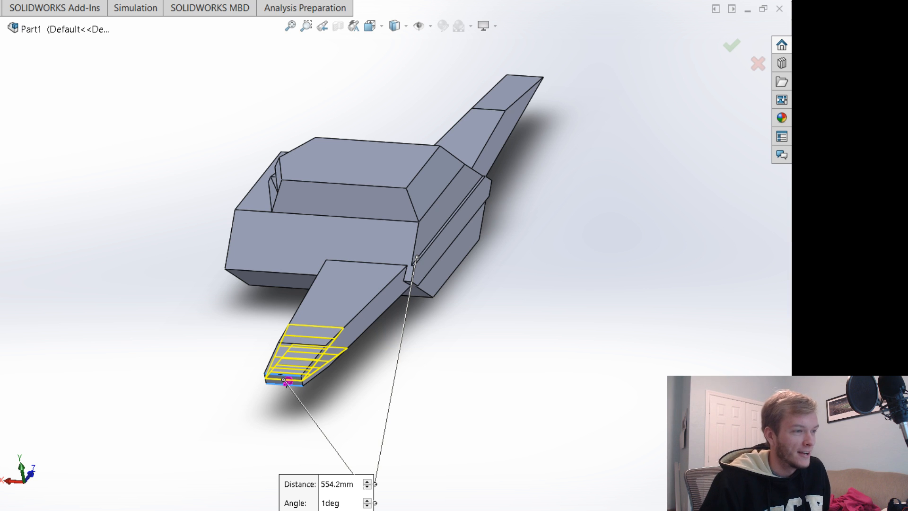
key(Return)
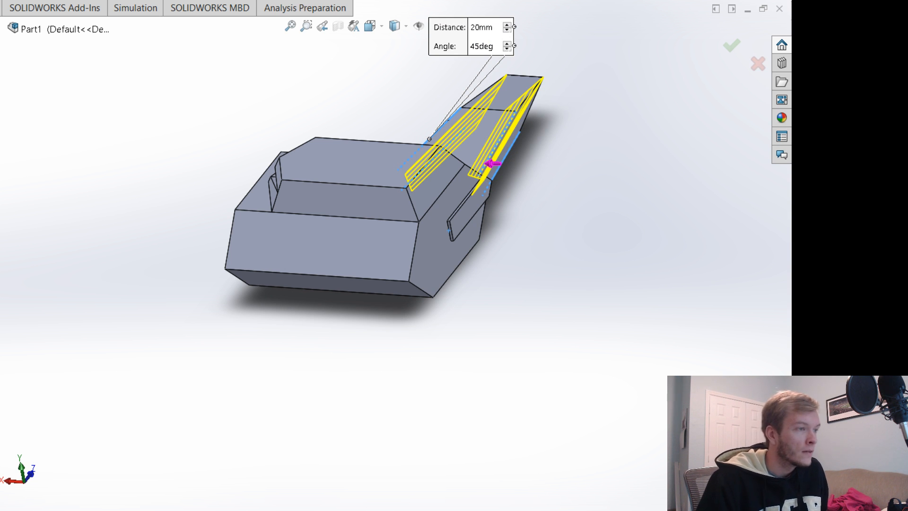
Chamfer the long edges on both sides of the mirrored arm with a 20 mm distance and 45 degree angle, like the opposite arm.
key(Return)
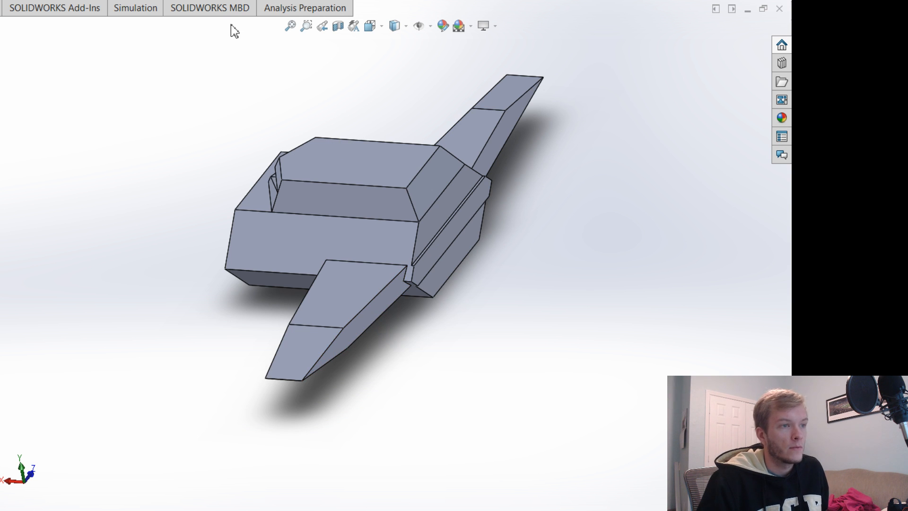
key(Return)
click(371, 299)
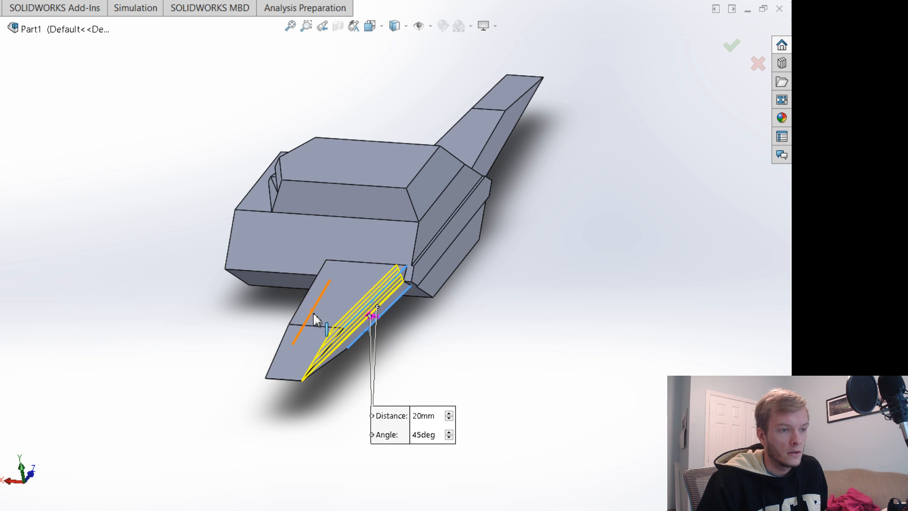
click(305, 297)
middle_drag(208, 385, 319, 346)
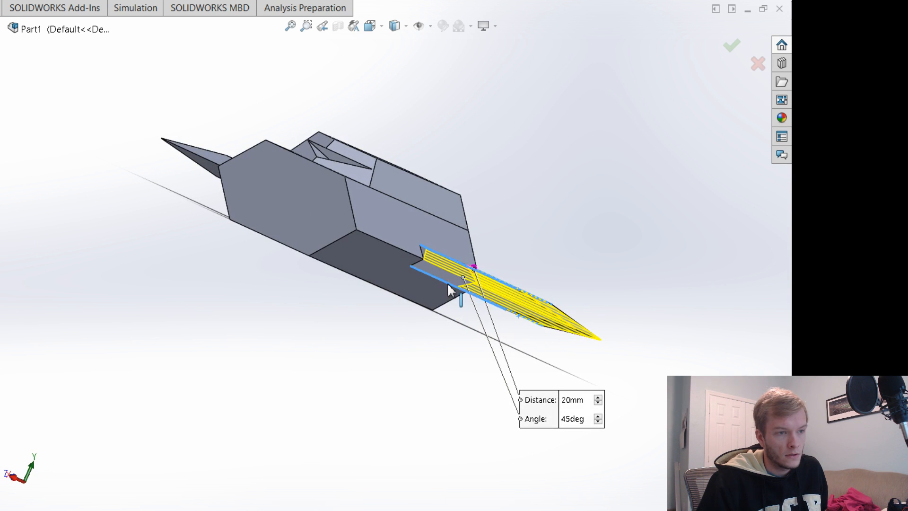
middle_drag(419, 365, 341, 374)
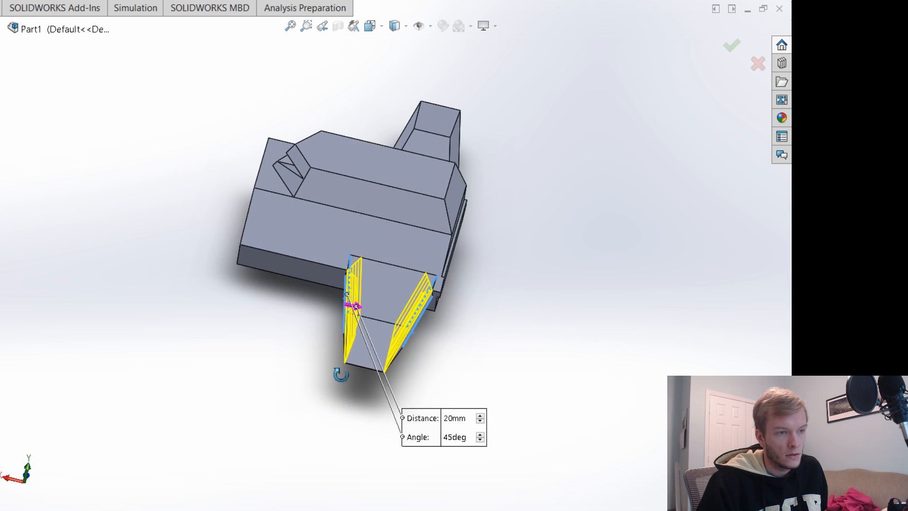
click(731, 46)
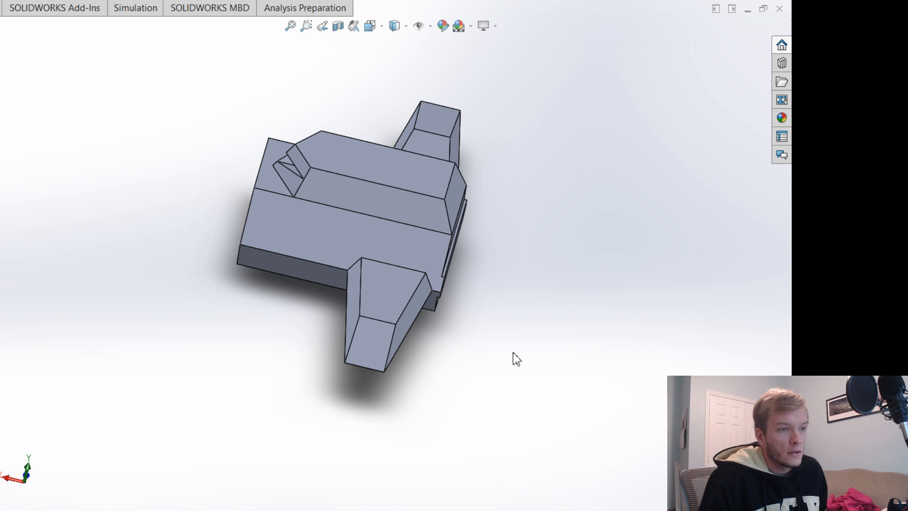
Start a new sketch on the body's hexagonal end face at the notched end.
middle_drag(412, 427, 581, 510)
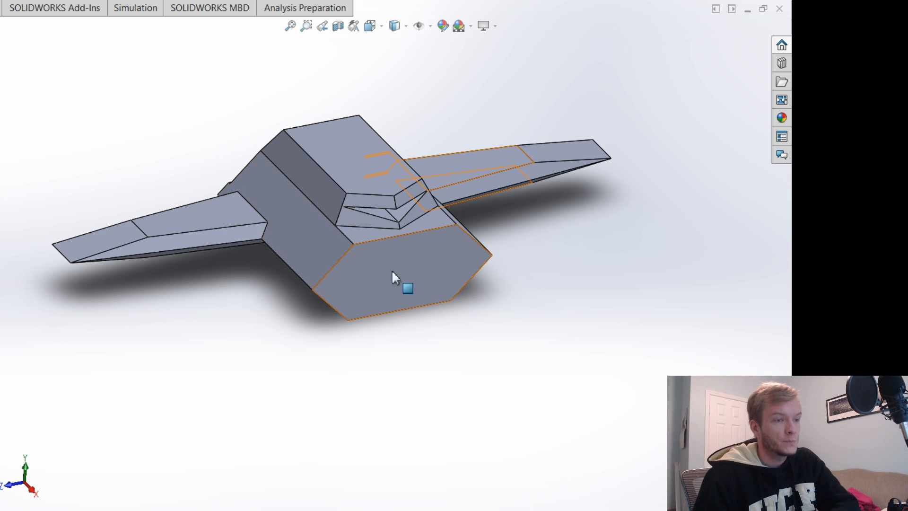
click(406, 279)
click(436, 205)
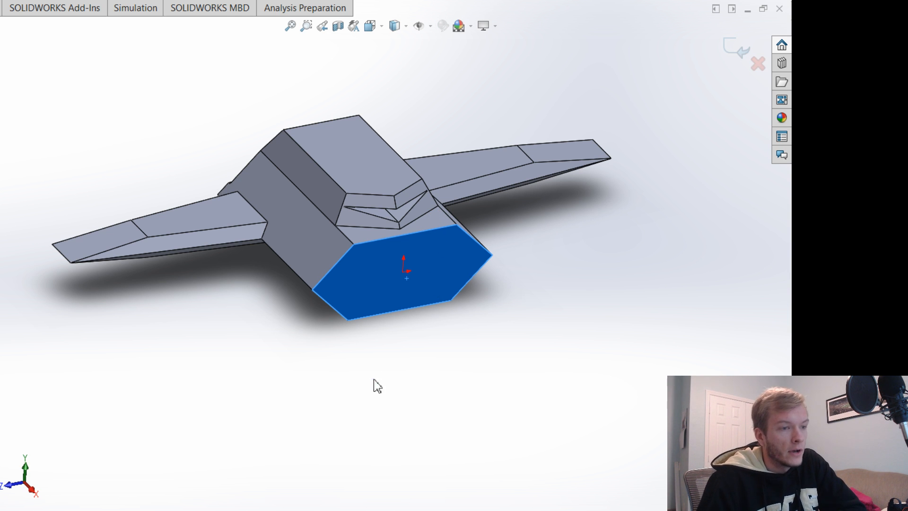
click(294, 392)
middle_drag(295, 392, 391, 478)
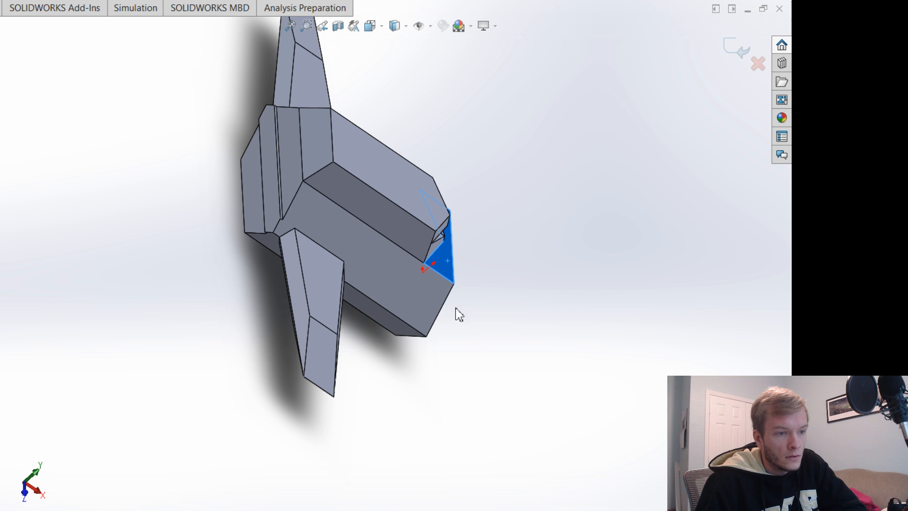
middle_drag(553, 339, 464, 283)
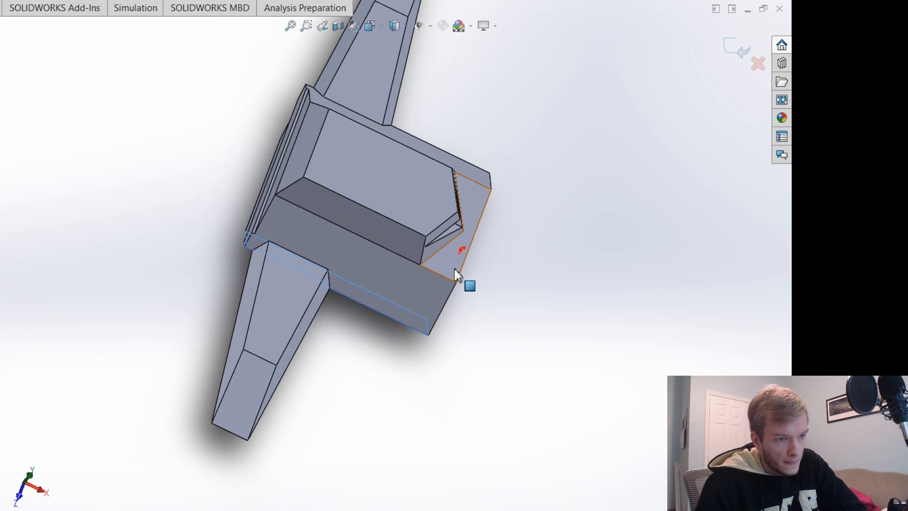
click(582, 287)
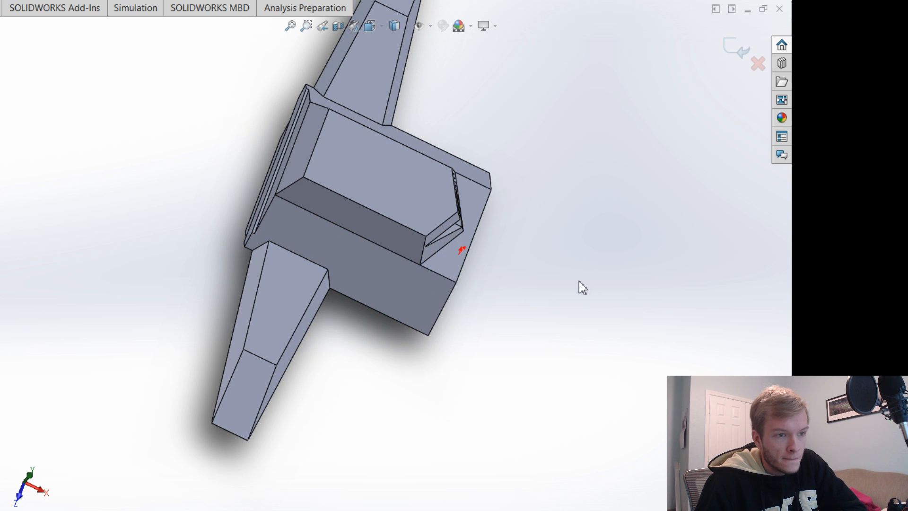
click(449, 272)
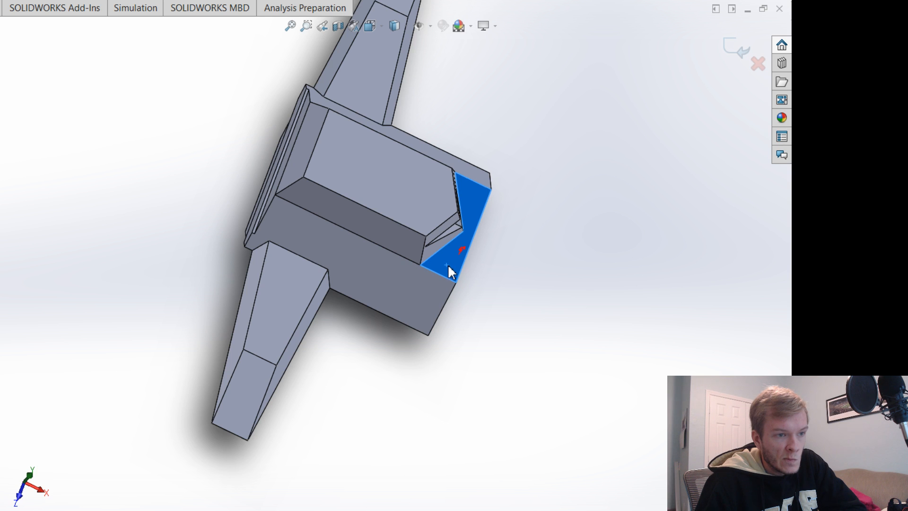
click(397, 365)
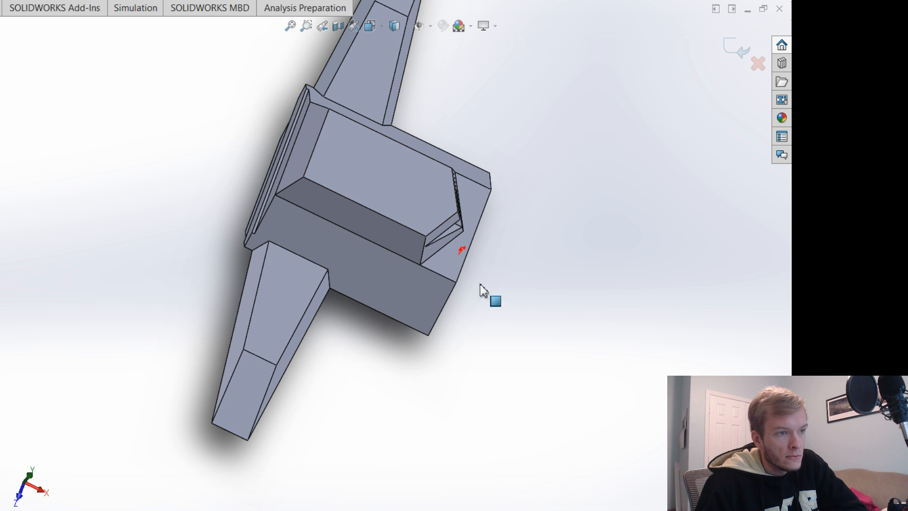
Exit the empty sketch on the hexagonal end face and start a new sketch on the body's flat underside face.
mouse_move(532, 276)
middle_down()
mouse_move(608, 249)
mouse_move(706, 246)
middle_up()
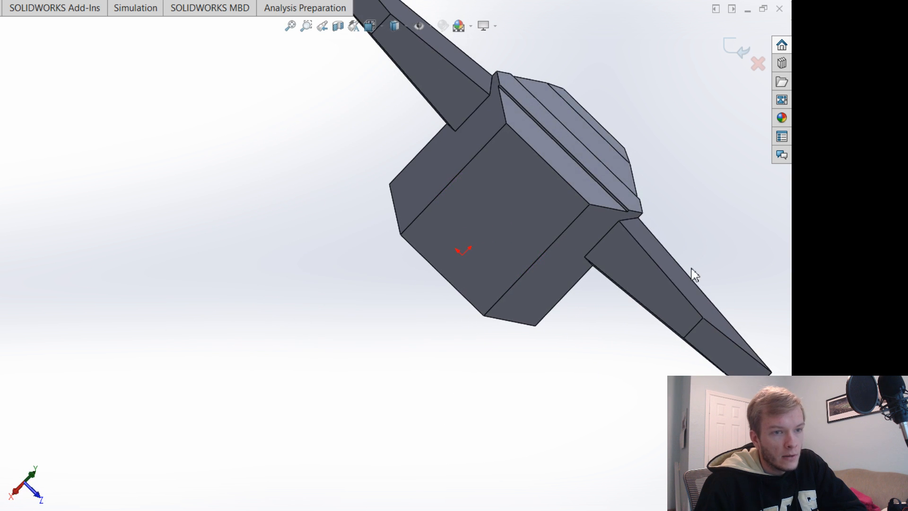
scroll(586, 383, up, 5)
scroll(450, 240, down, 2)
click(428, 242)
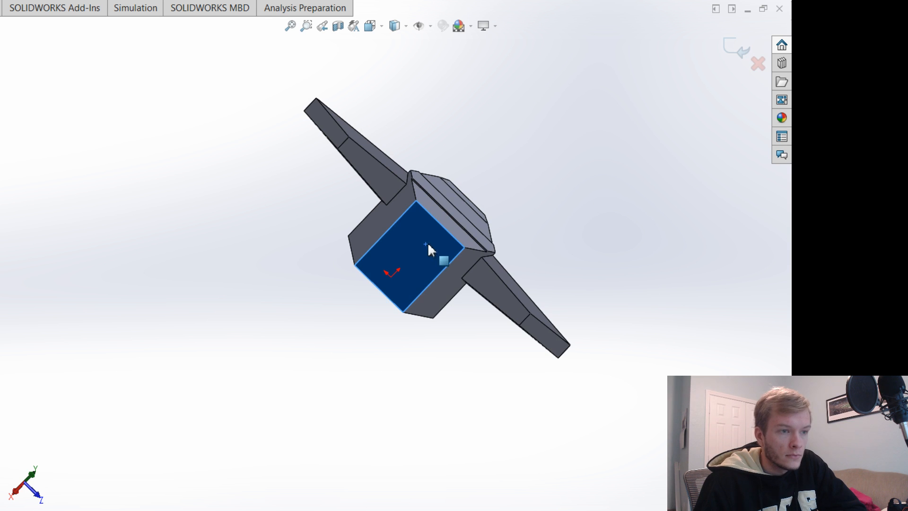
click(333, 377)
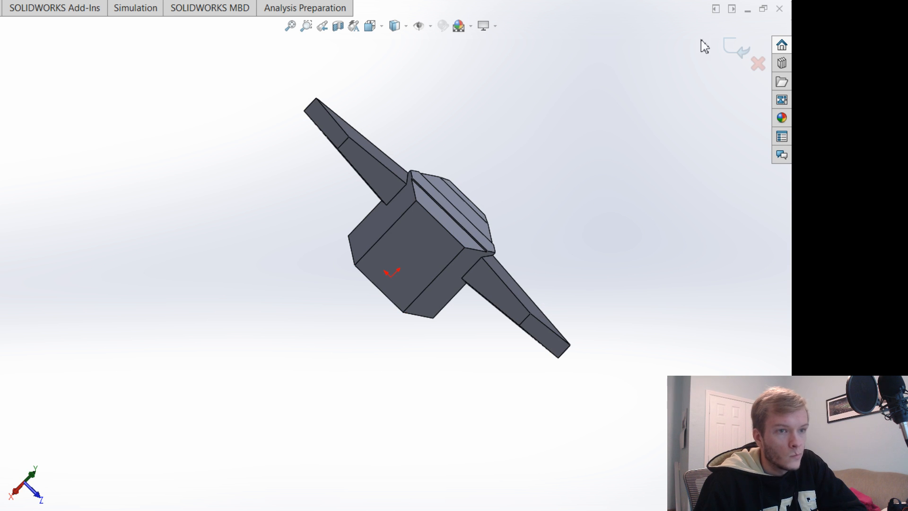
click(735, 47)
click(436, 242)
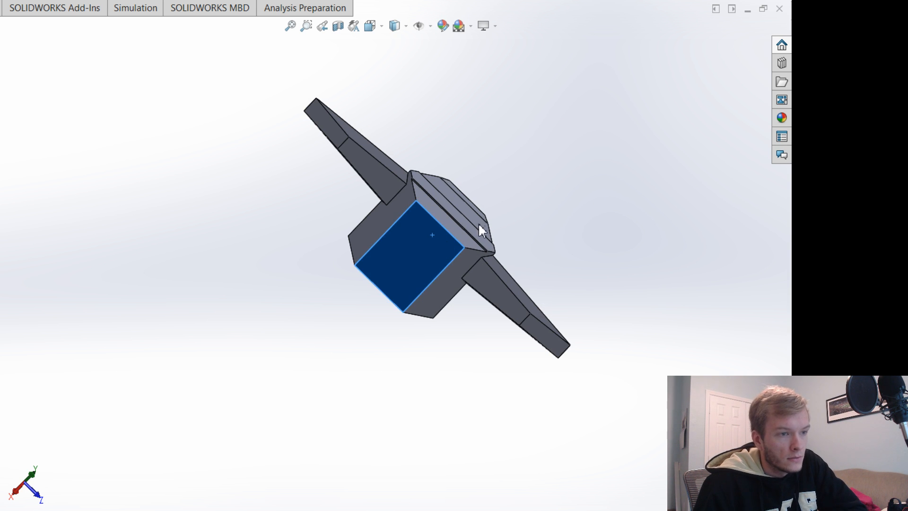
click(453, 217)
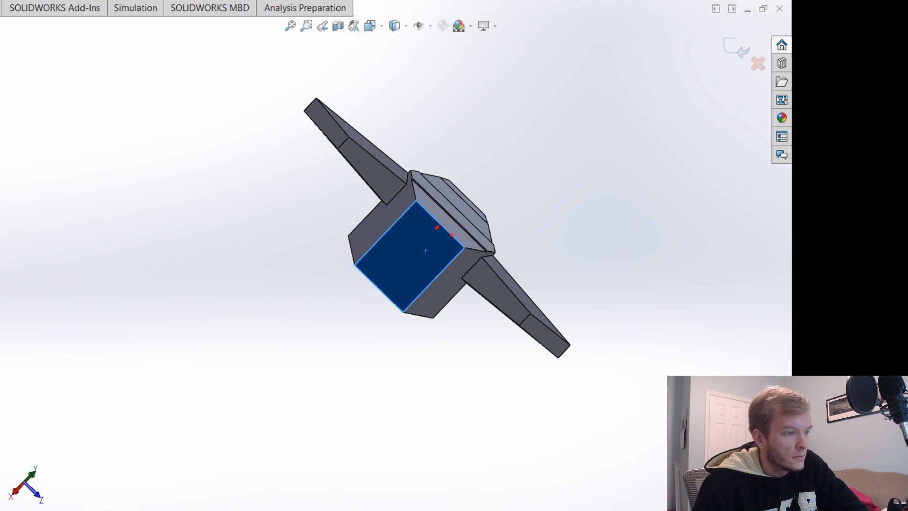
scroll(47, 260, down, 2)
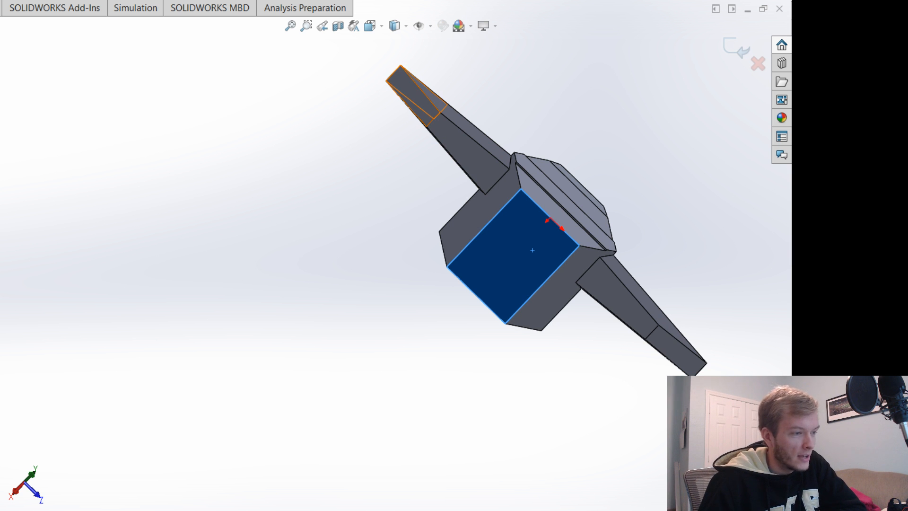
key(Escape)
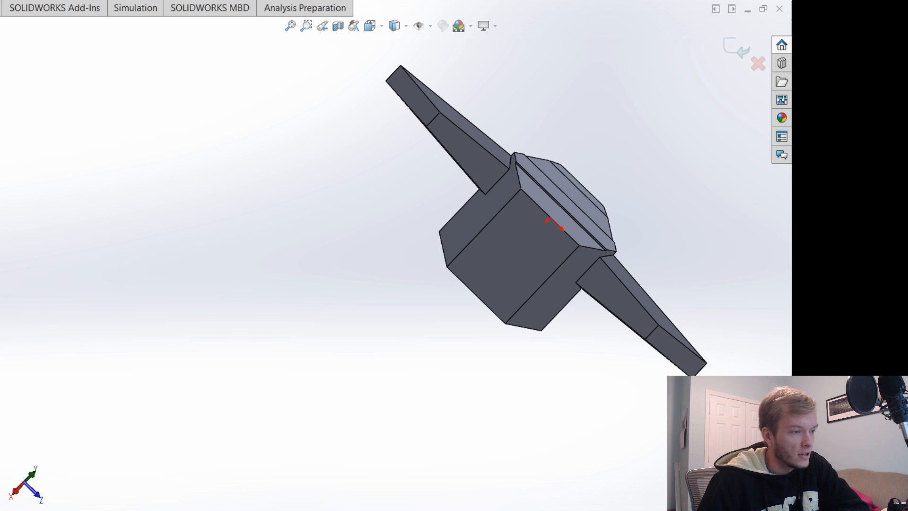
In the bottom view, sketch a corner rectangle overlapping the thin lip at the body's end opposite the notch.
key(ctrl+6)
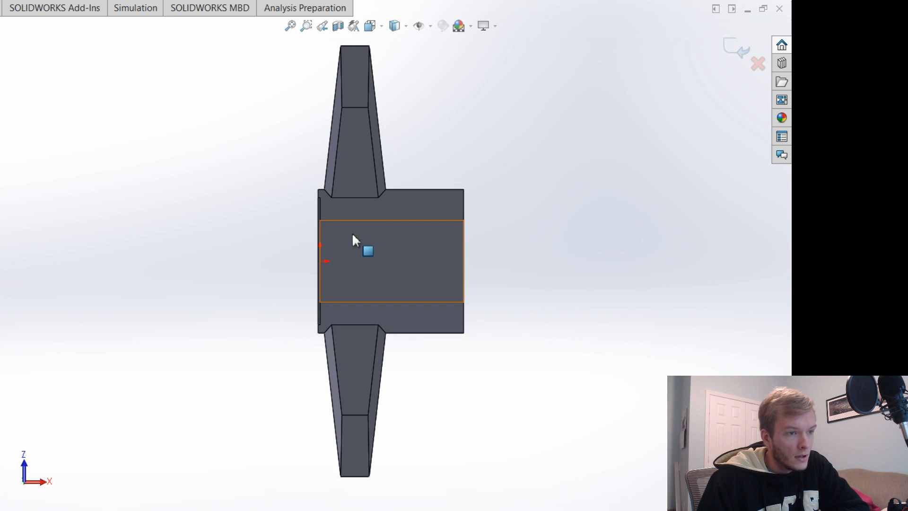
scroll(352, 243, down, 4)
scroll(329, 255, down, 3)
scroll(339, 279, up, 2)
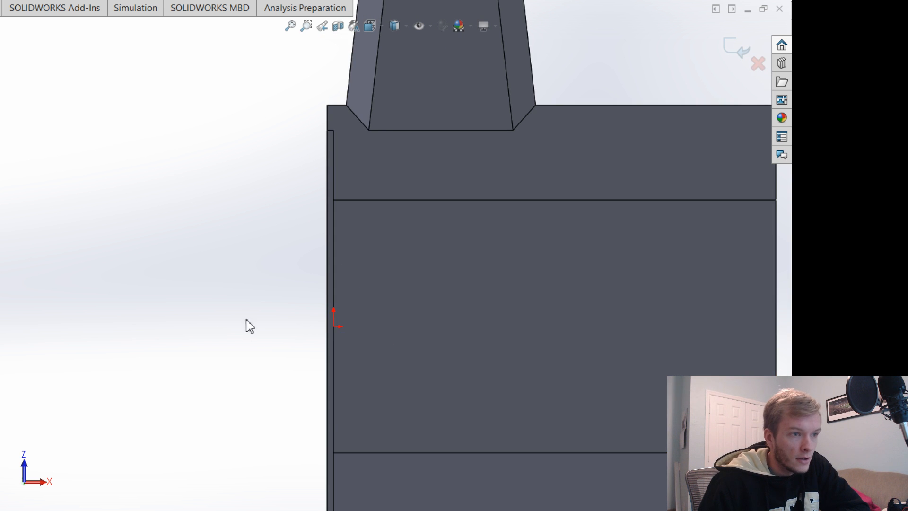
scroll(358, 333, up, 2)
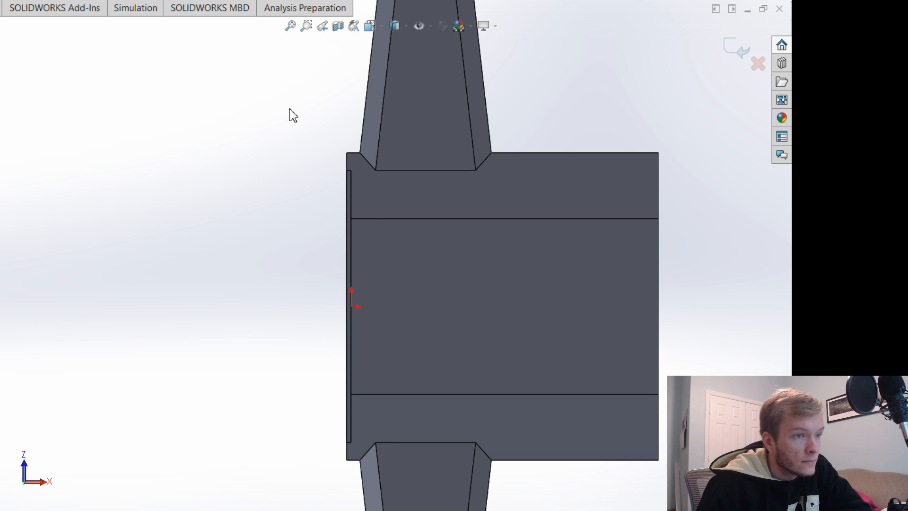
click(352, 153)
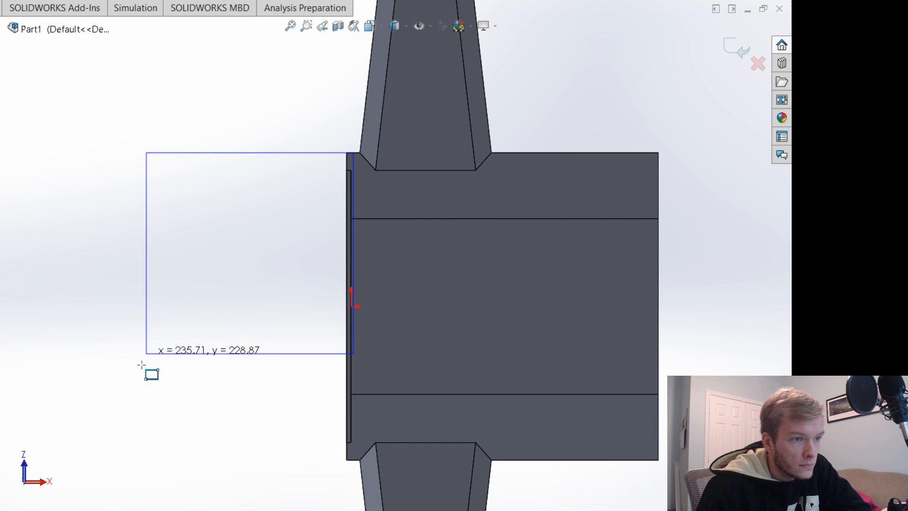
click(120, 482)
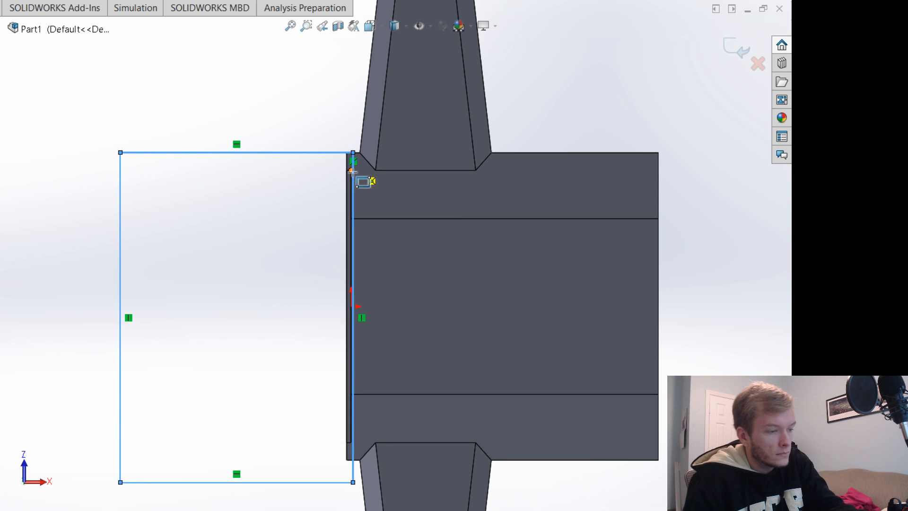
Delete the relation at the rectangle's corner, extend that corner beyond the body, and align the rectangle's edge with the lip's inner edge.
scroll(318, 158, down, 5)
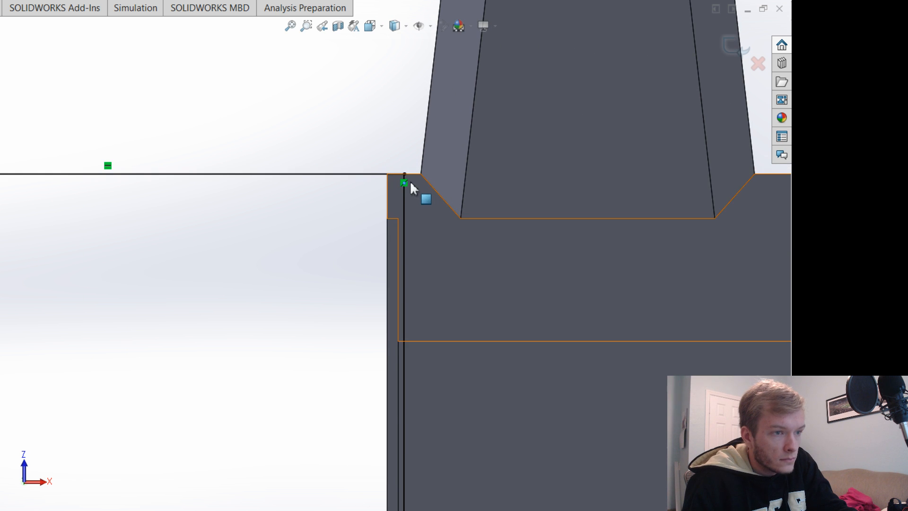
key(Delete)
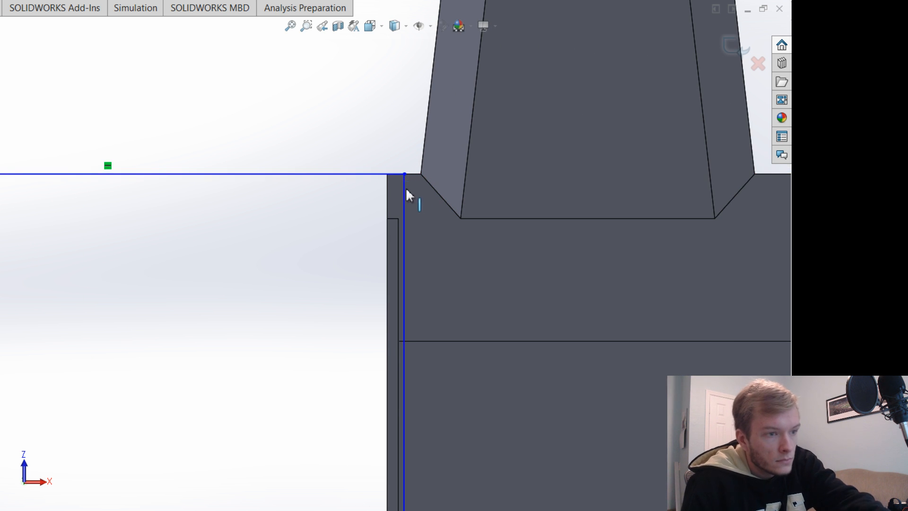
drag(404, 174, 386, 95)
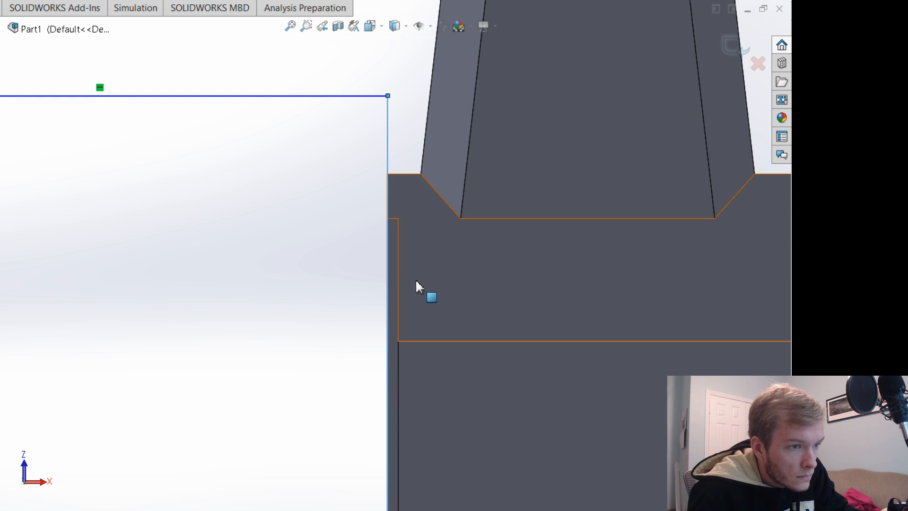
click(398, 400)
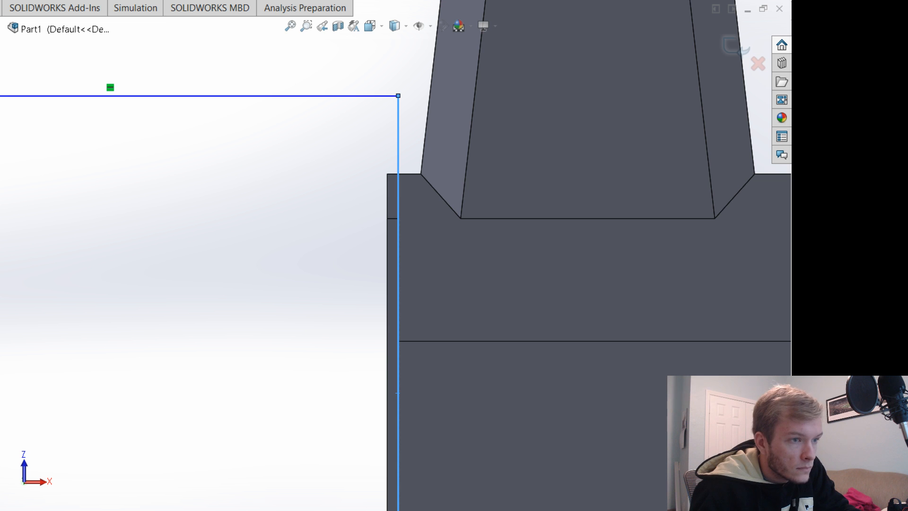
Resize the rectangle so it extends past the body's opposite side and reaches only a short distance beyond the lip.
scroll(350, 384, up, 5)
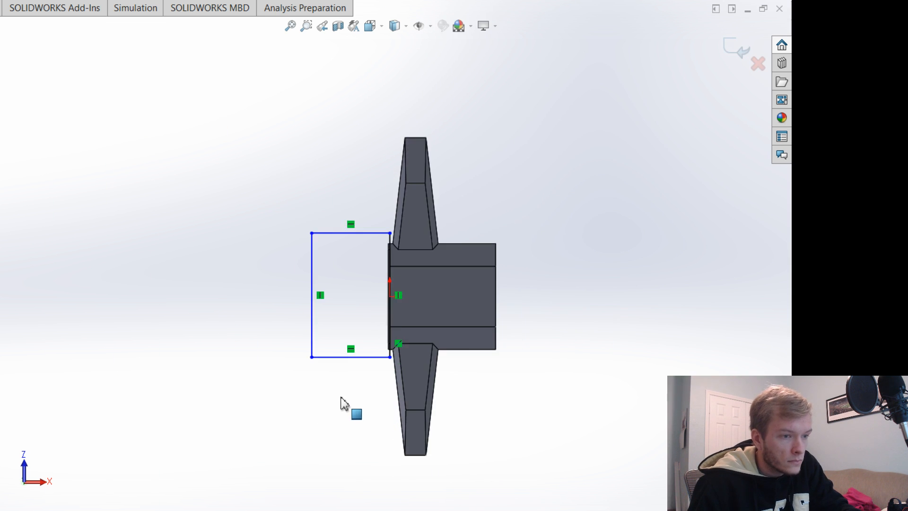
scroll(340, 395, down, 5)
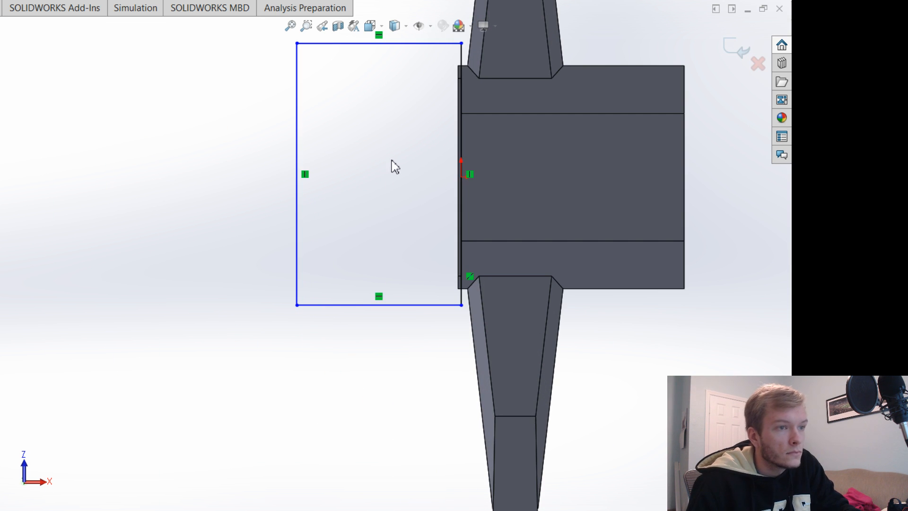
drag(440, 306, 435, 321)
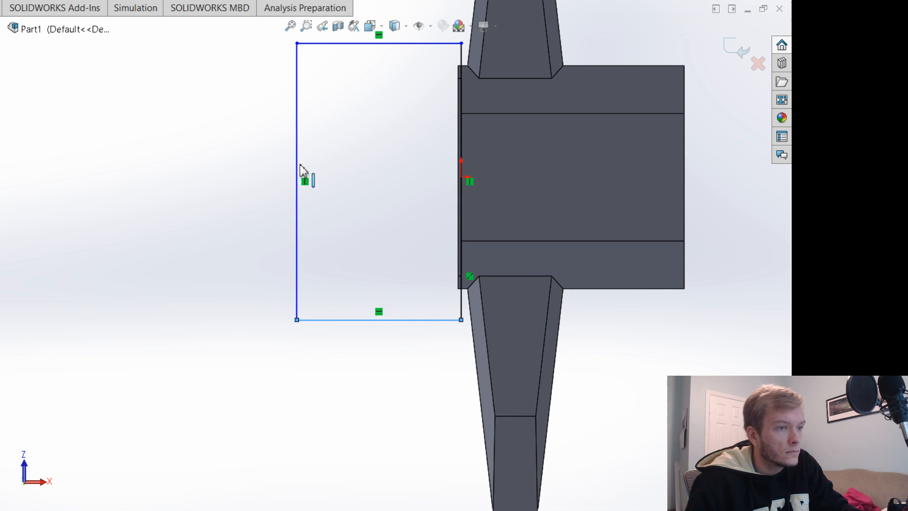
drag(300, 167, 426, 194)
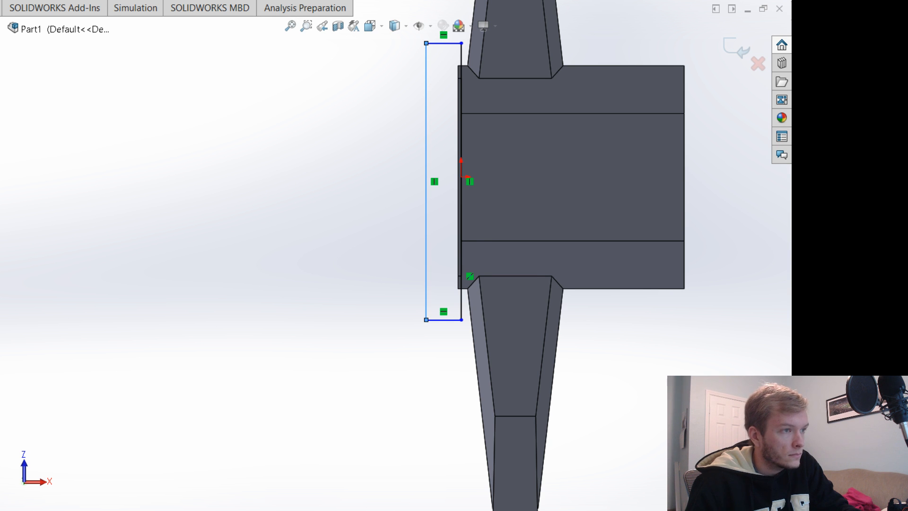
Cut-extrude the rectangle through the full height of the body to remove the thin lip from its end.
middle_drag(355, 193, 489, 222)
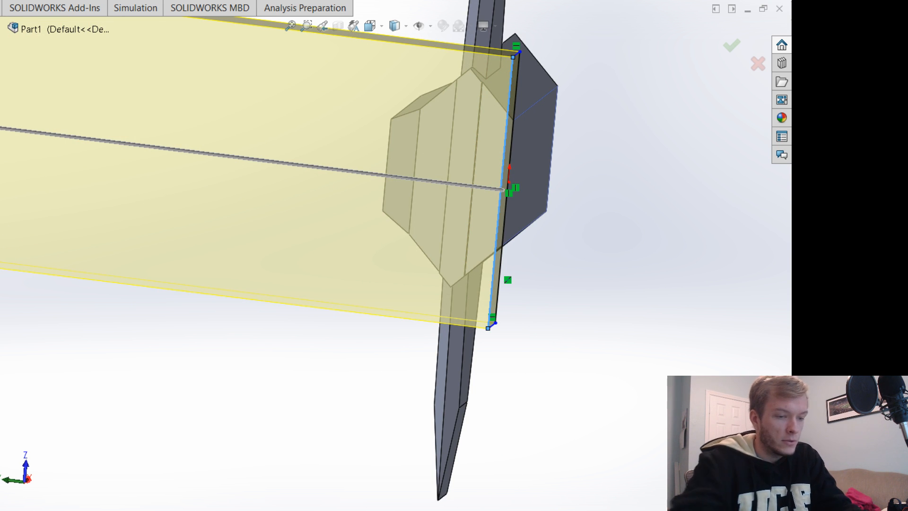
key(Return)
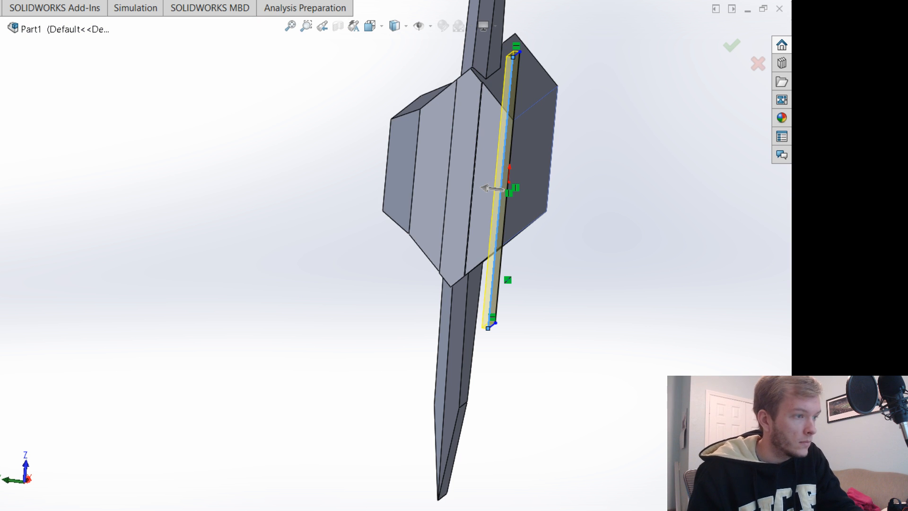
drag(483, 188, 429, 181)
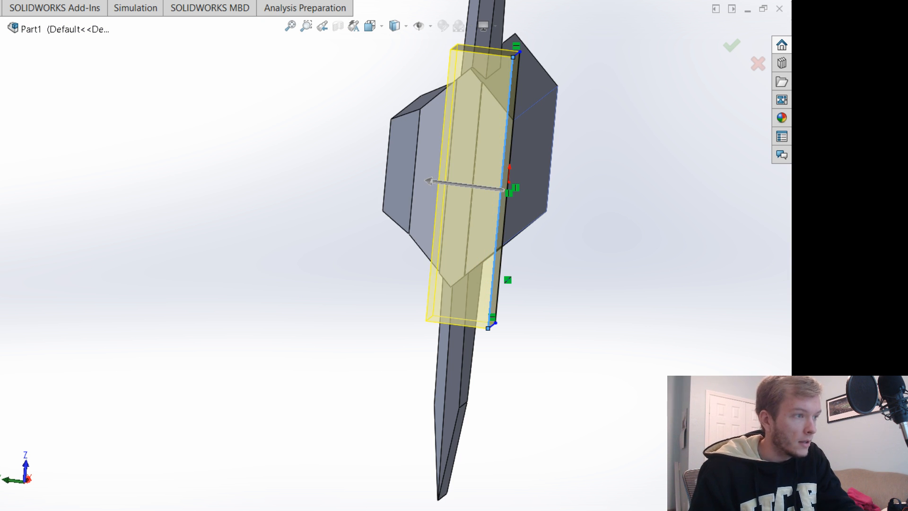
key(Return)
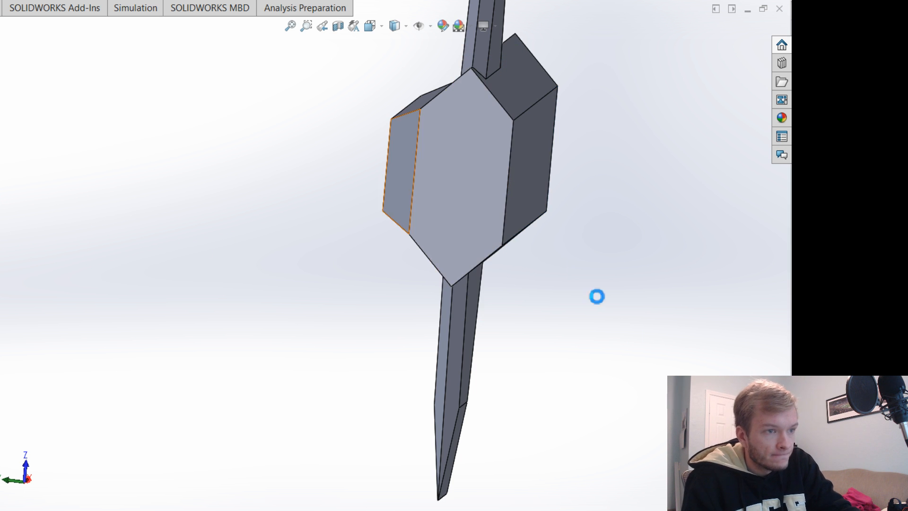
Examine the trimmed end and the rest of the body from several angles, finishing in the isometric view.
middle_drag(596, 296, 584, 410)
scroll(585, 410, up, 6)
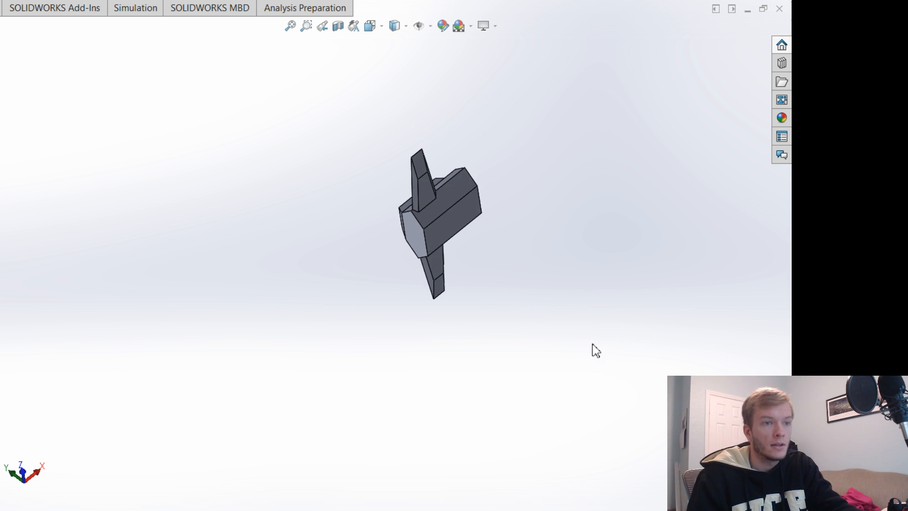
middle_drag(522, 131, 518, 328)
scroll(492, 206, down, 2)
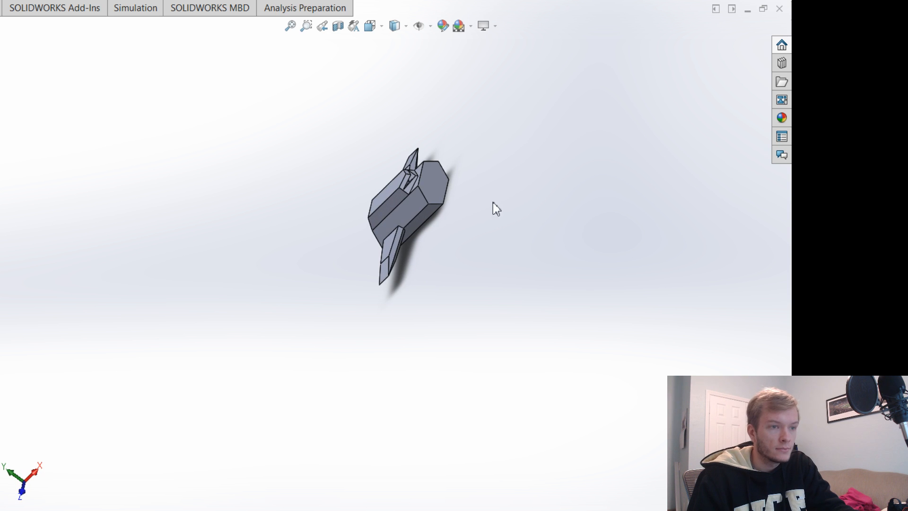
mouse_move(513, 229)
middle_down()
mouse_move(526, 227)
mouse_move(522, 237)
middle_up()
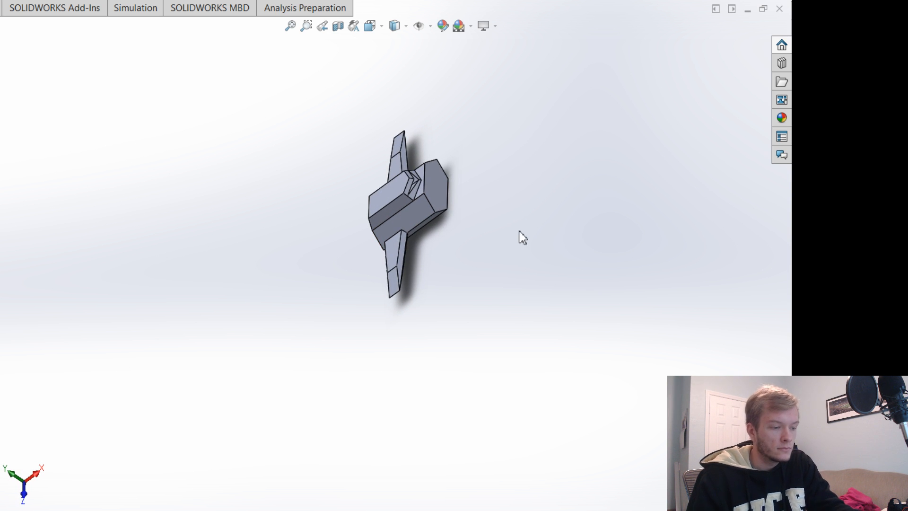
key(ctrl+7)
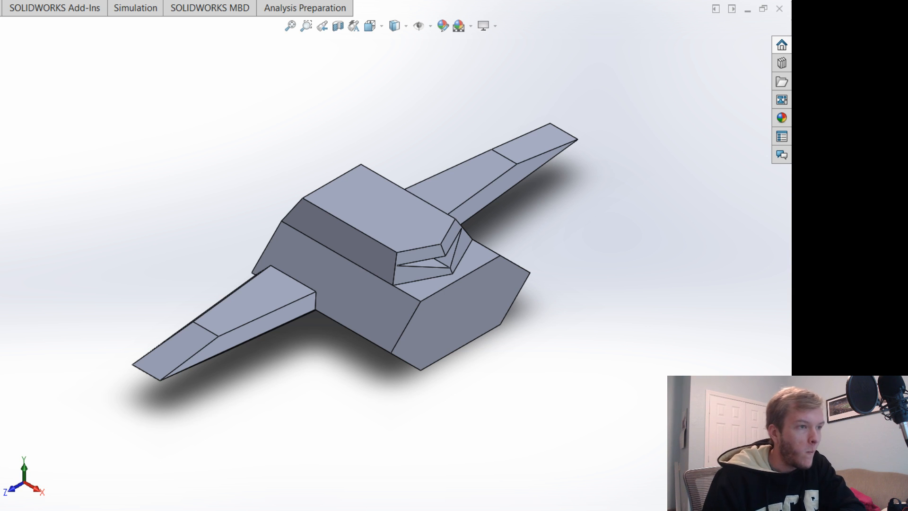
click(451, 312)
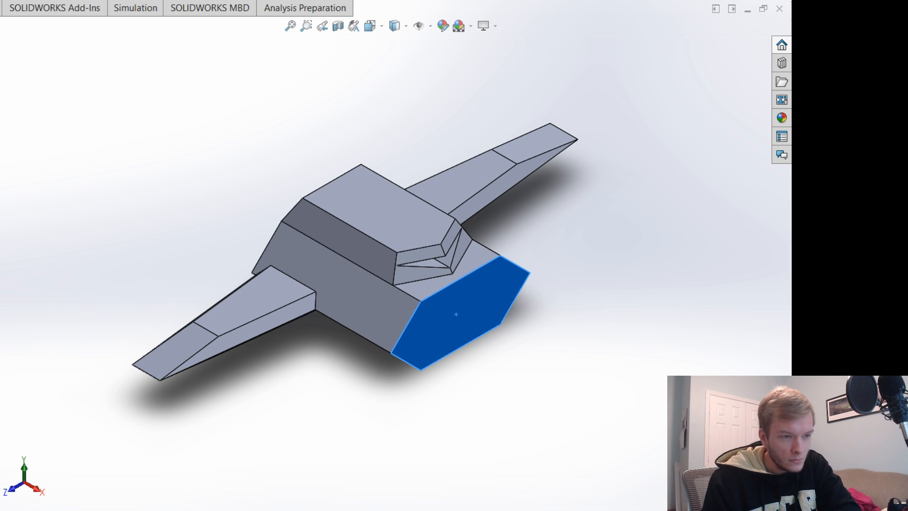
click(514, 192)
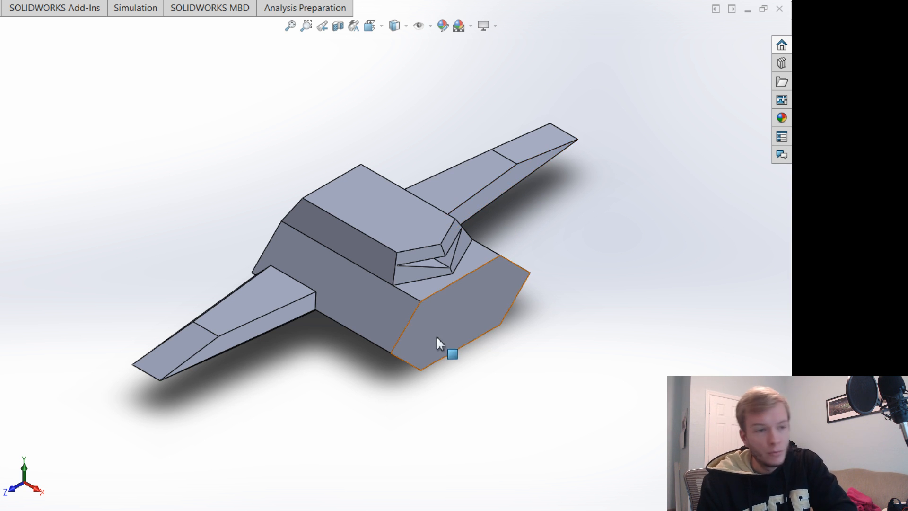
Start a new sketch on the hexagonal end face at the notched end and view the face square on.
click(463, 318)
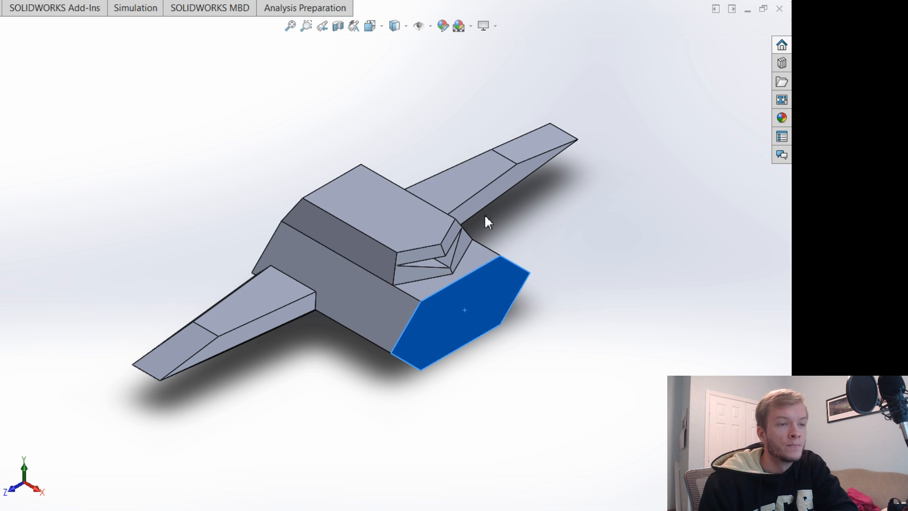
key(s)
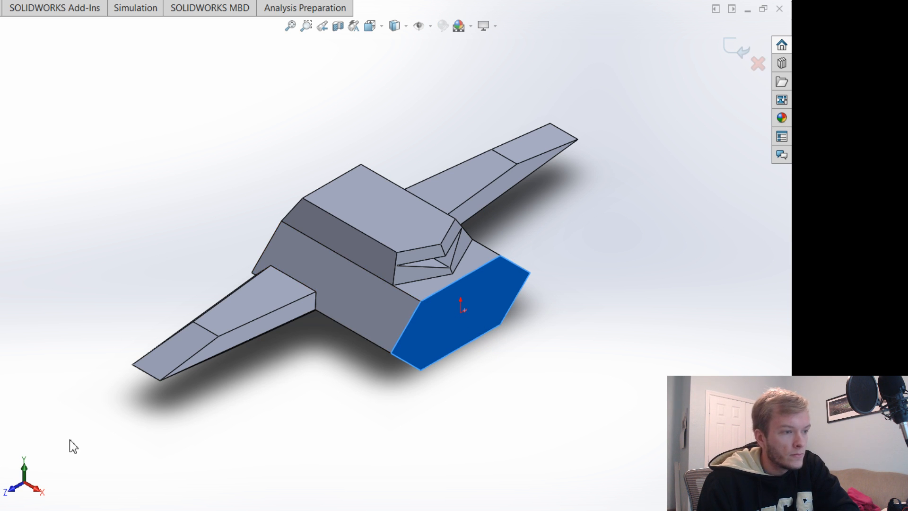
key(Escape)
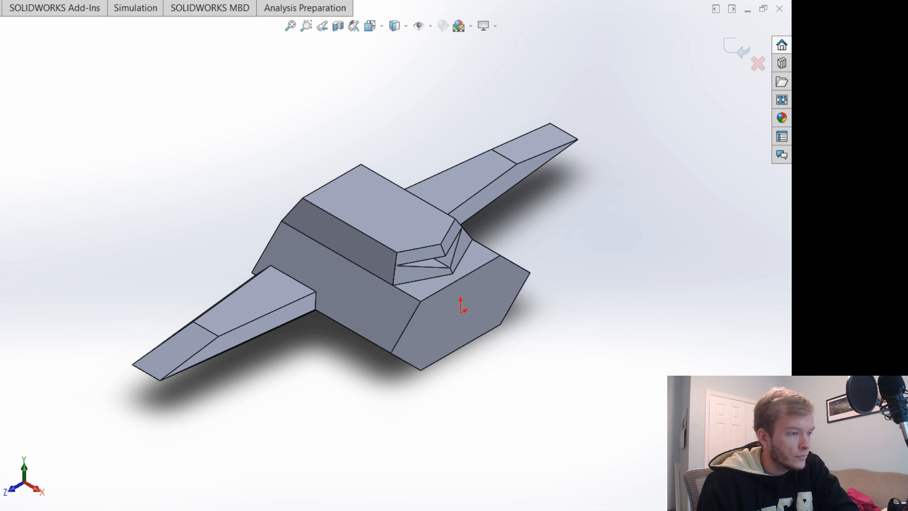
key(ctrl+8)
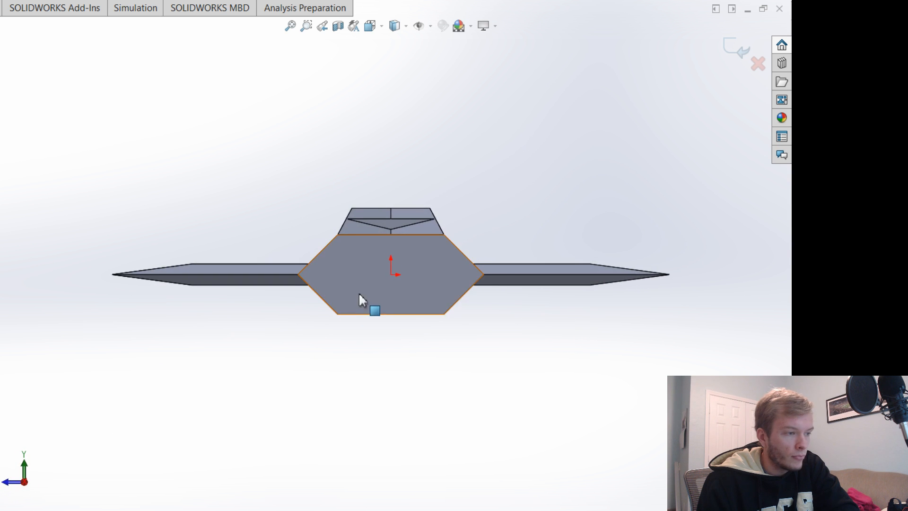
scroll(358, 292, down, 4)
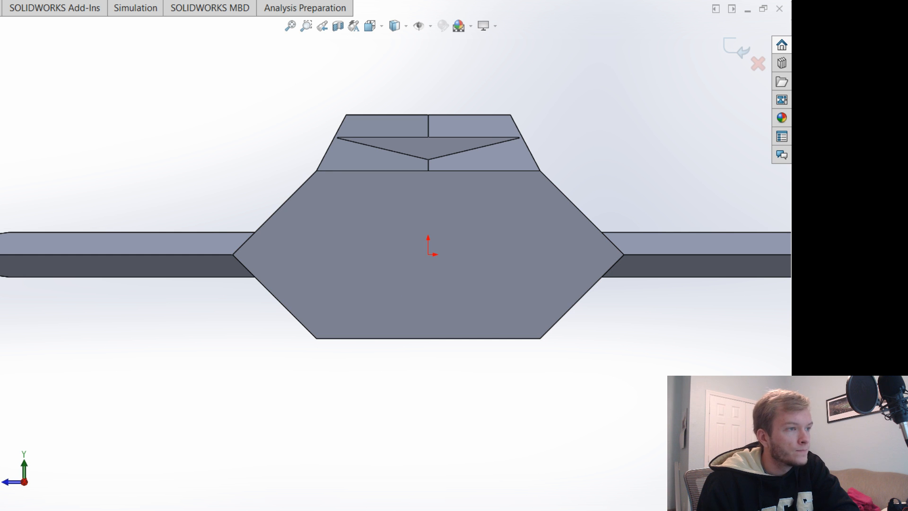
Sketch a circle centred on the origin of the hexagonal end face and set its diameter to 90.
key(c)
click(428, 254)
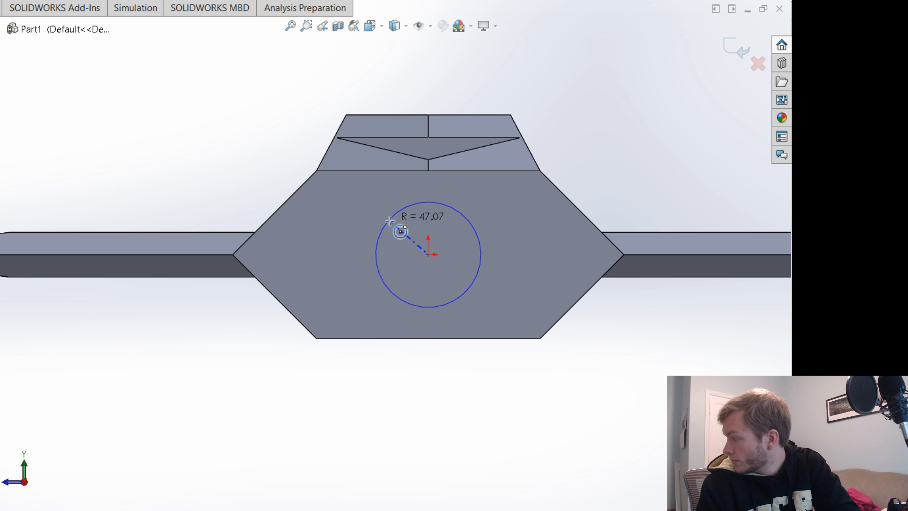
click(391, 222)
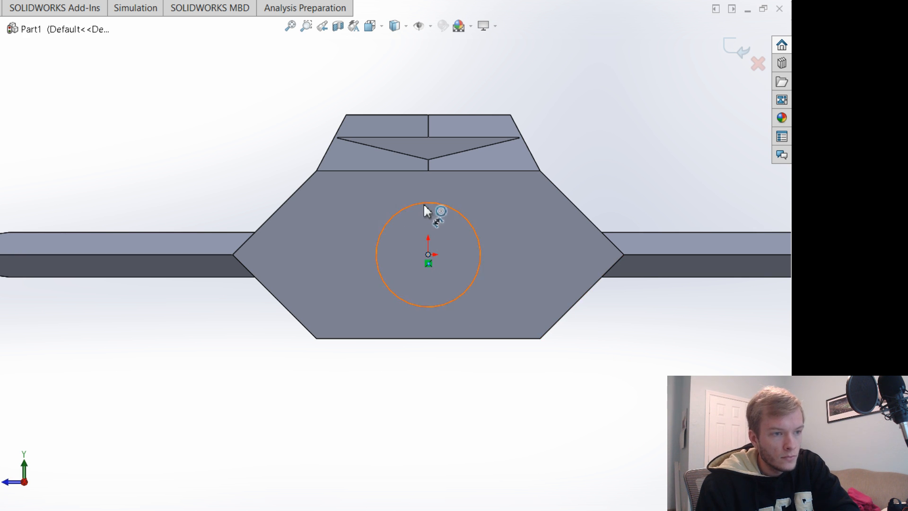
click(467, 219)
click(477, 237)
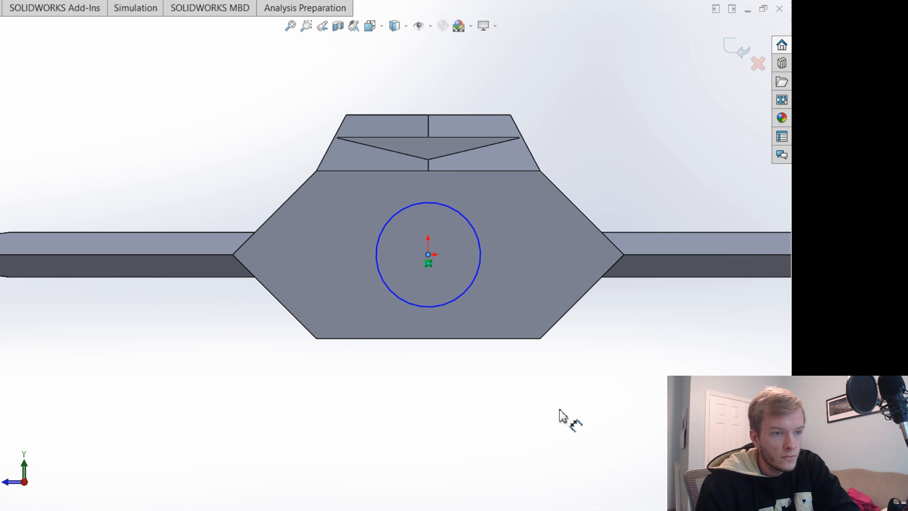
click(475, 242)
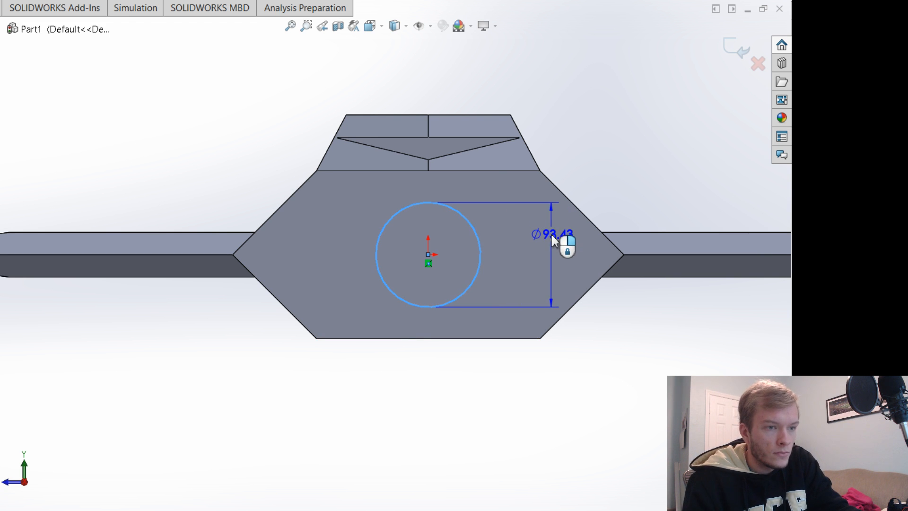
click(551, 235)
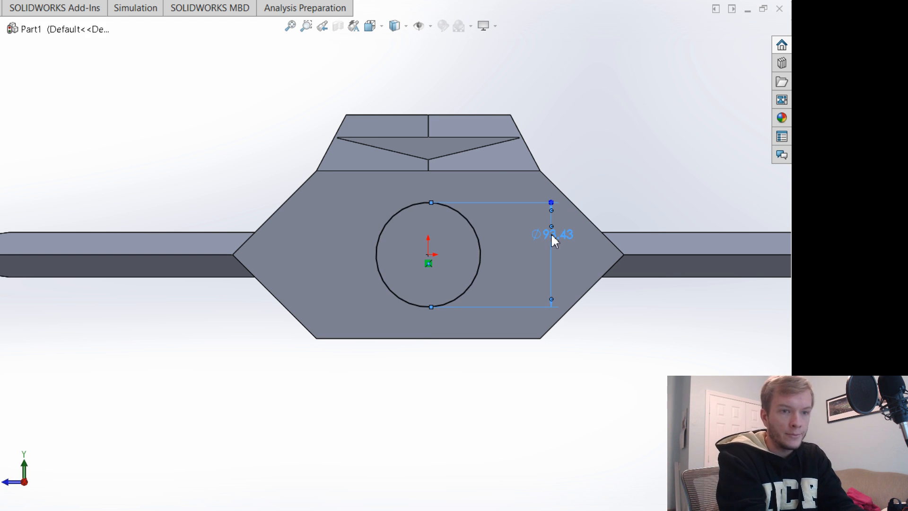
text(90)
key(Return)
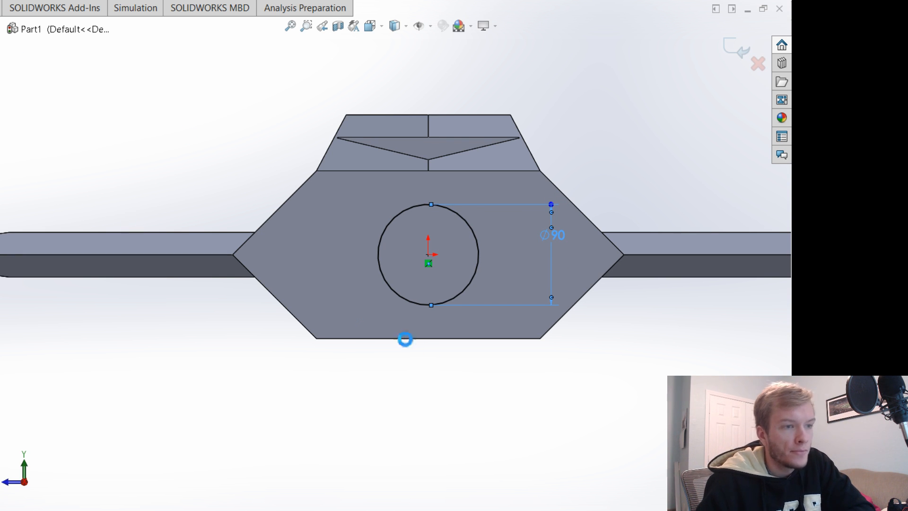
Try extruding the circle outward with an inward draft to form a long cone that narrows almost to a point.
scroll(529, 262, down, 4)
scroll(506, 324, up, 5)
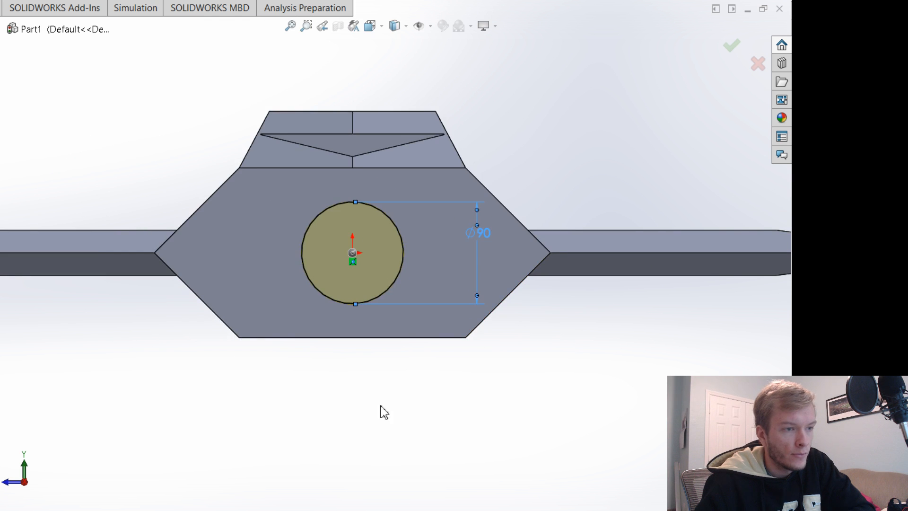
middle_drag(378, 412, 435, 474)
scroll(572, 375, up, 6)
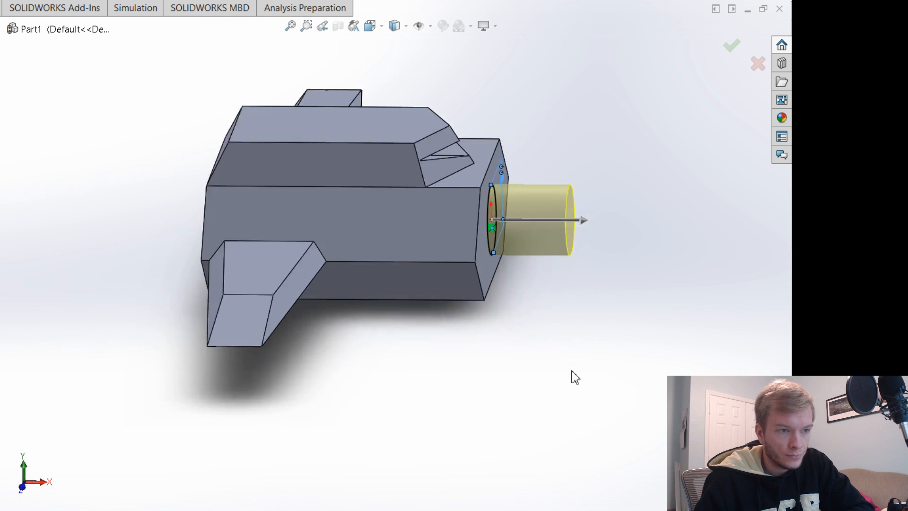
middle_drag(512, 304, 494, 329)
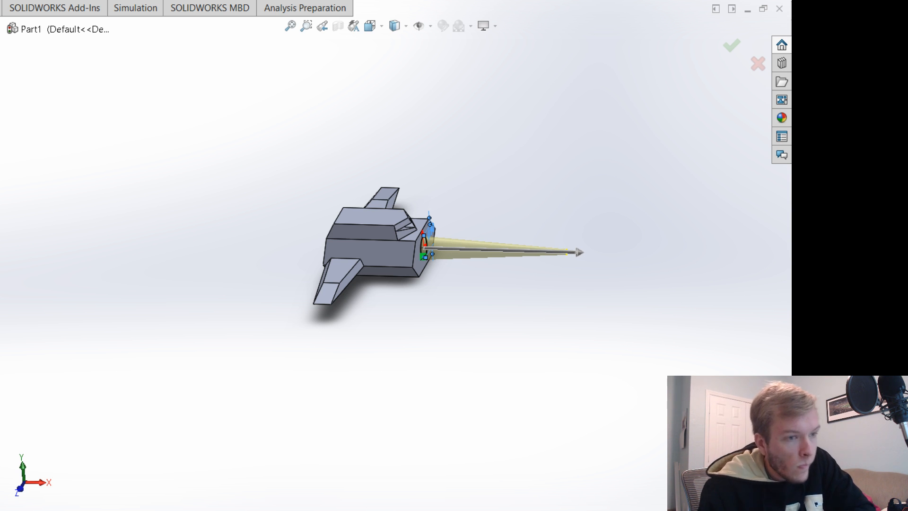
scroll(624, 251, down, 5)
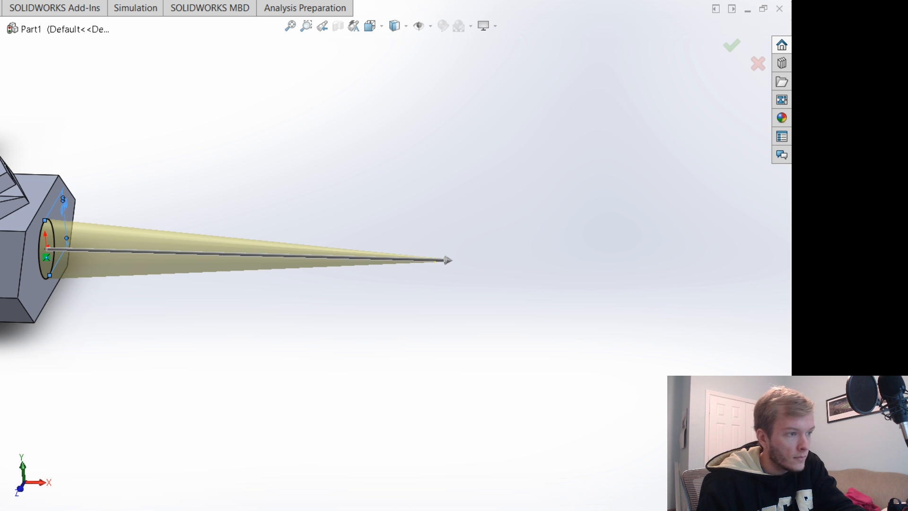
click(732, 46)
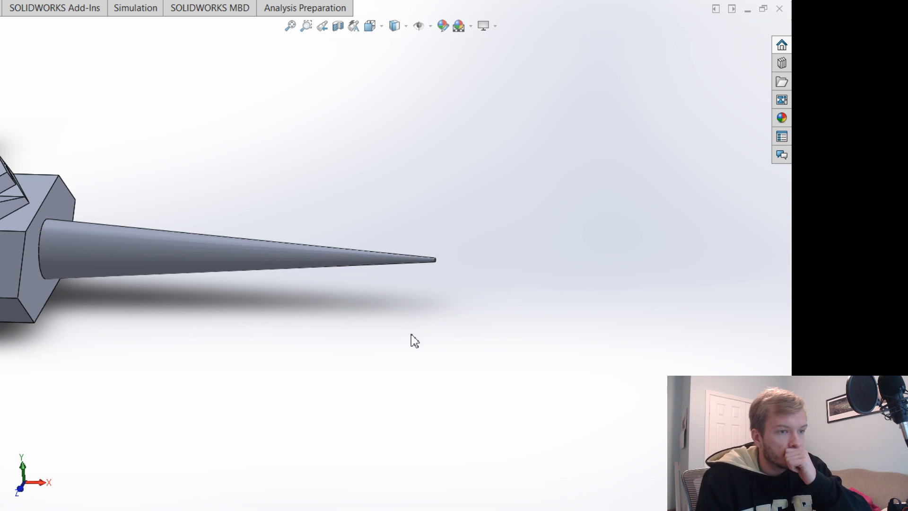
middle_drag(410, 334, 300, 371)
scroll(217, 341, up, 5)
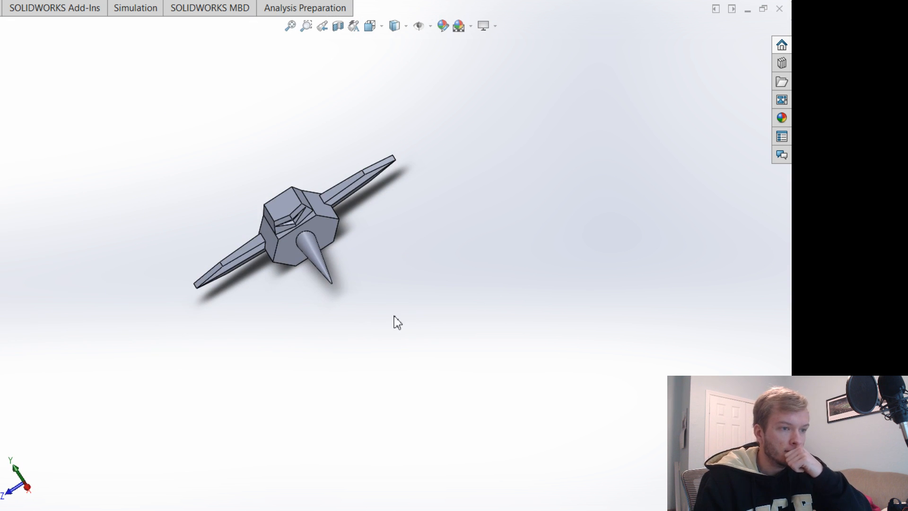
key(ctrl+7)
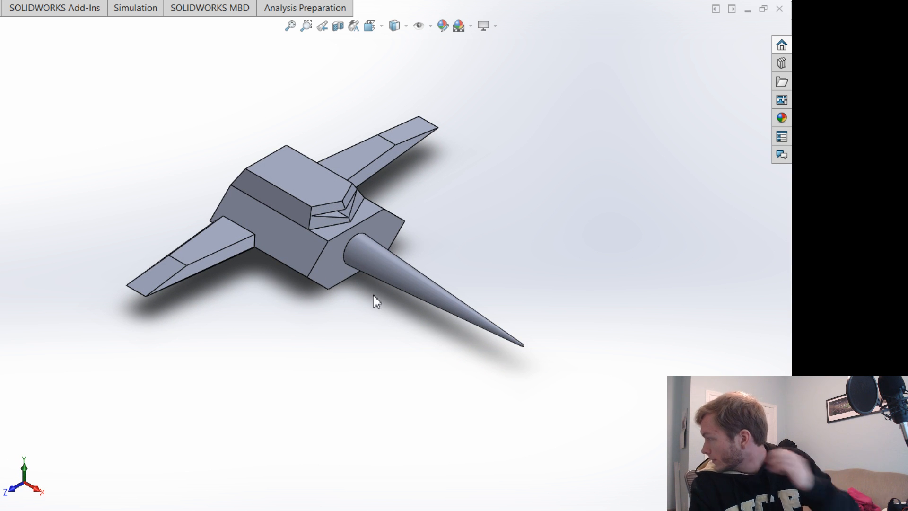
Start a new sketch on the hexagonal face around the cone's base and view it square on.
click(329, 263)
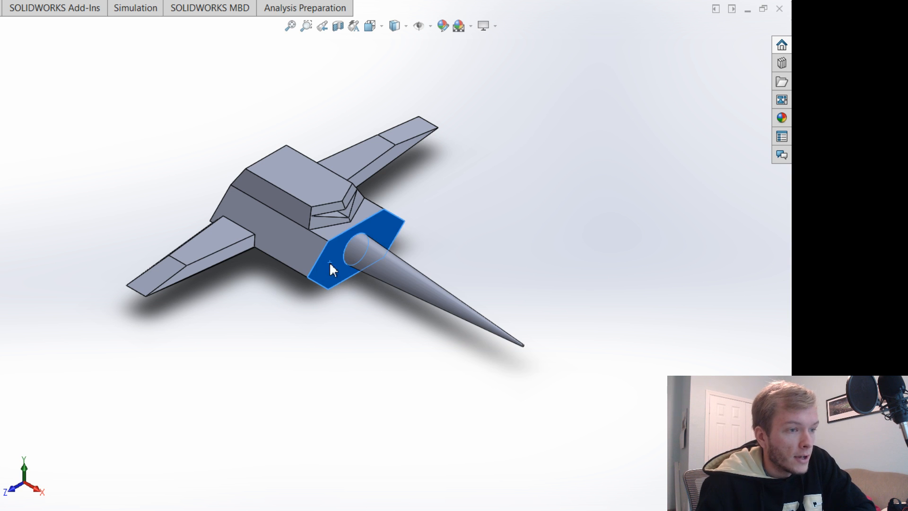
click(359, 217)
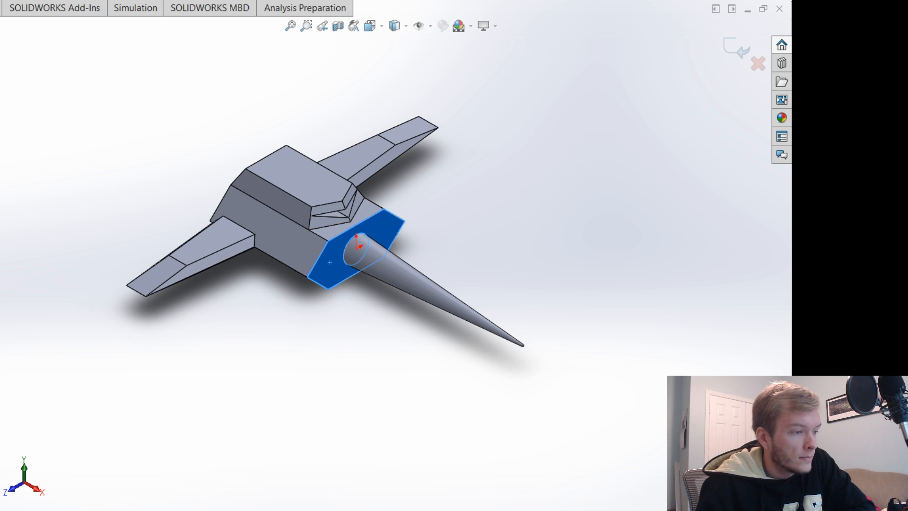
key(Escape)
key(ctrl+8)
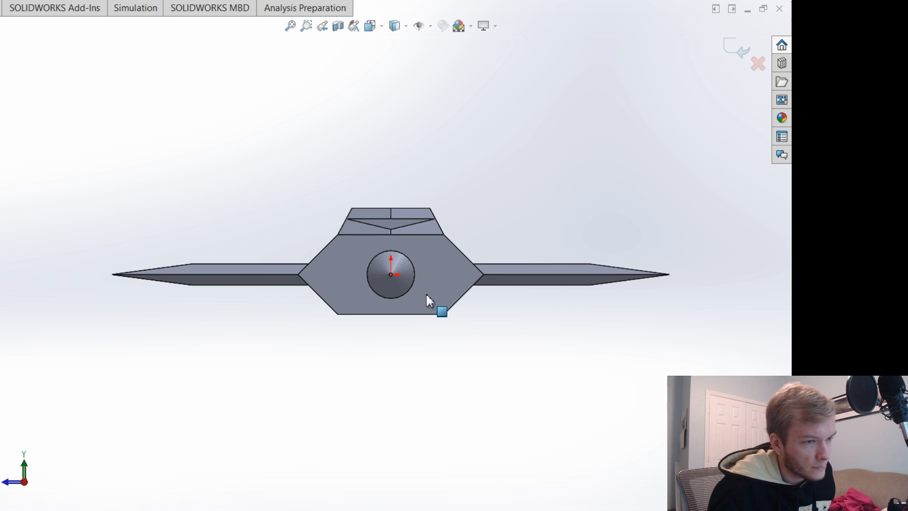
scroll(426, 294, down, 1)
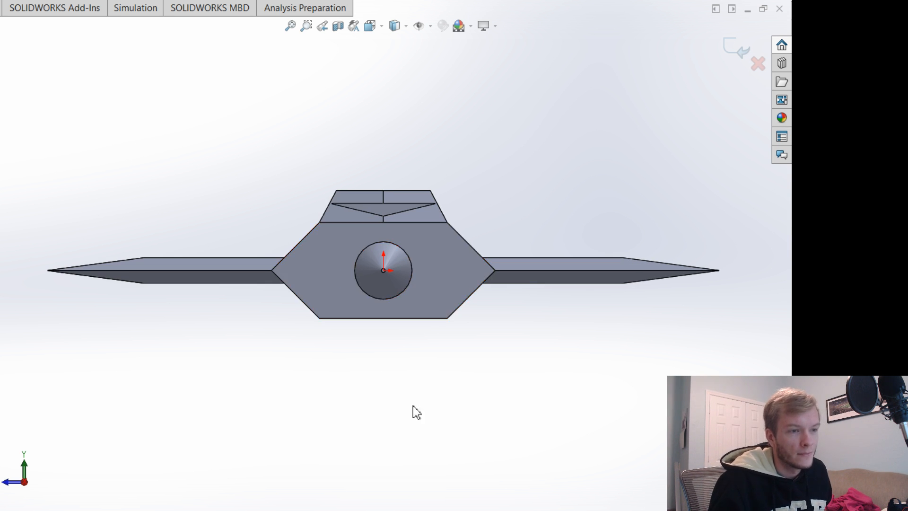
middle_drag(416, 411, 464, 461)
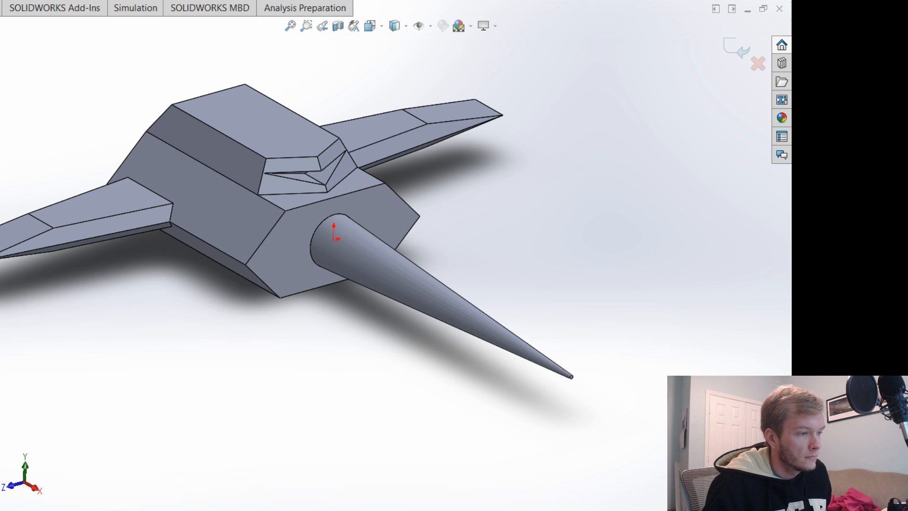
key(ctrl+8)
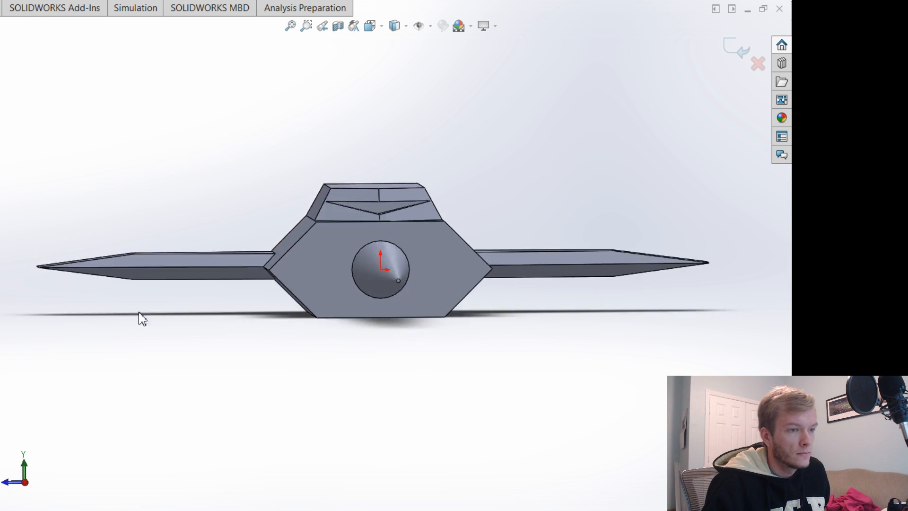
Draw a center rectangle from the origin to the hexagonal face's upper corner so it spans the face's full height.
scroll(371, 221, down, 1)
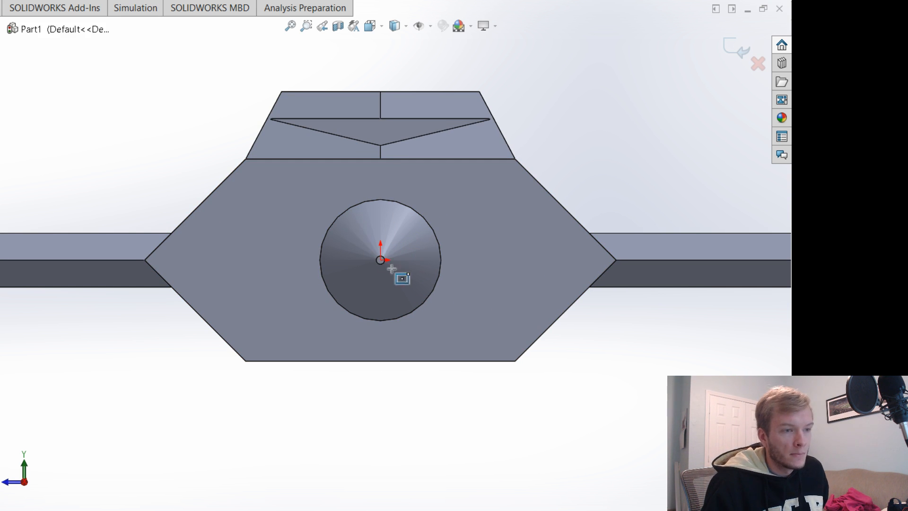
scroll(381, 260, down, 5)
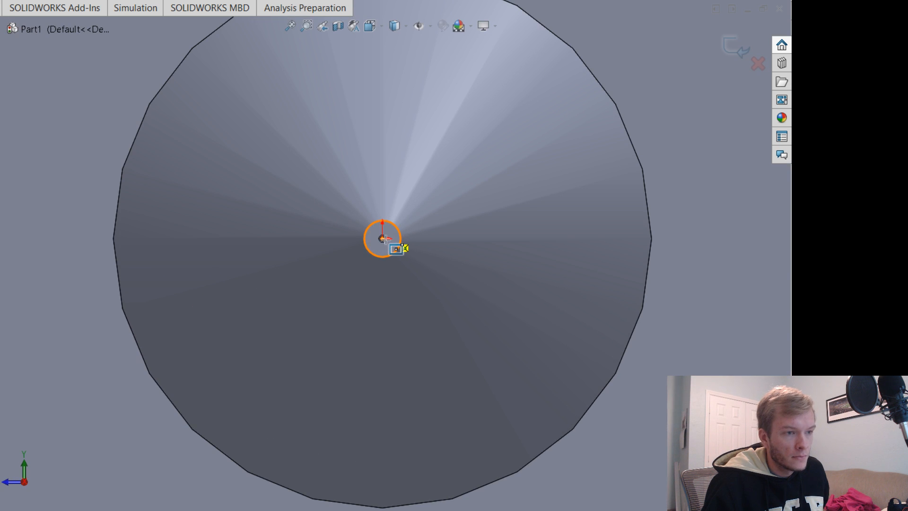
scroll(381, 240, up, 3)
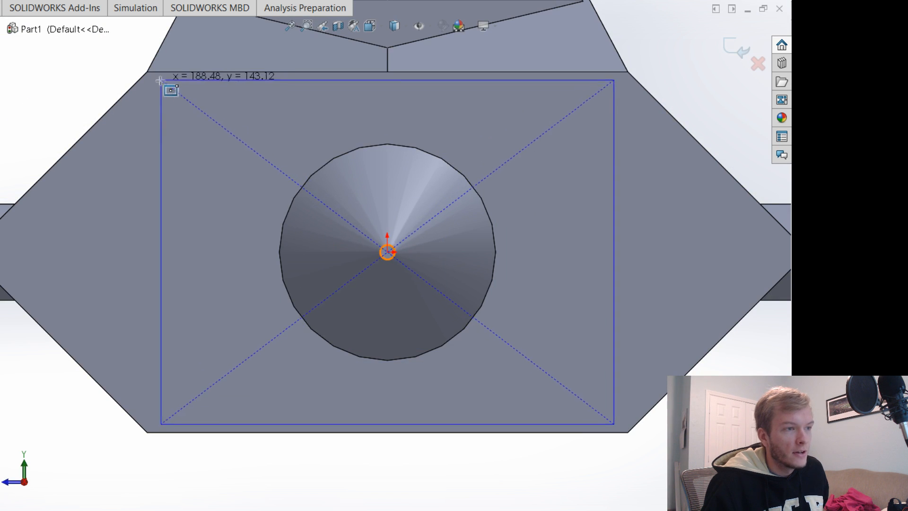
click(147, 72)
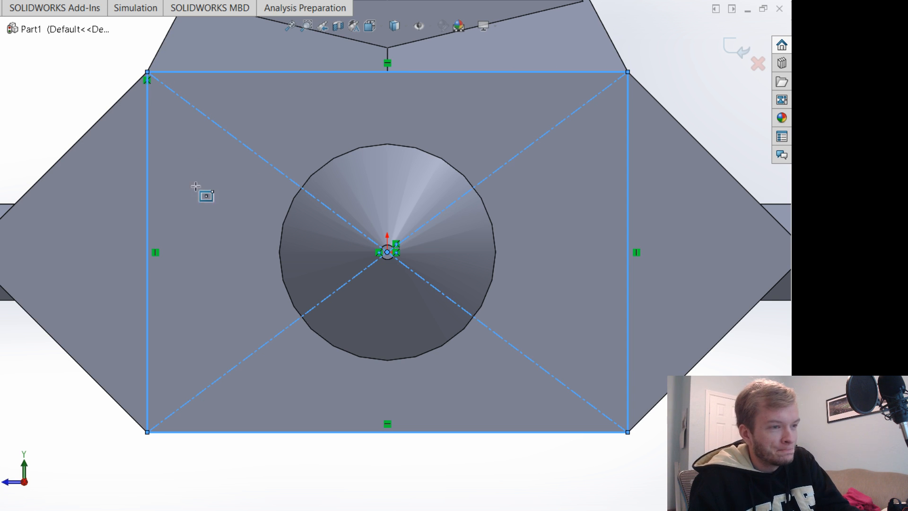
key(Escape)
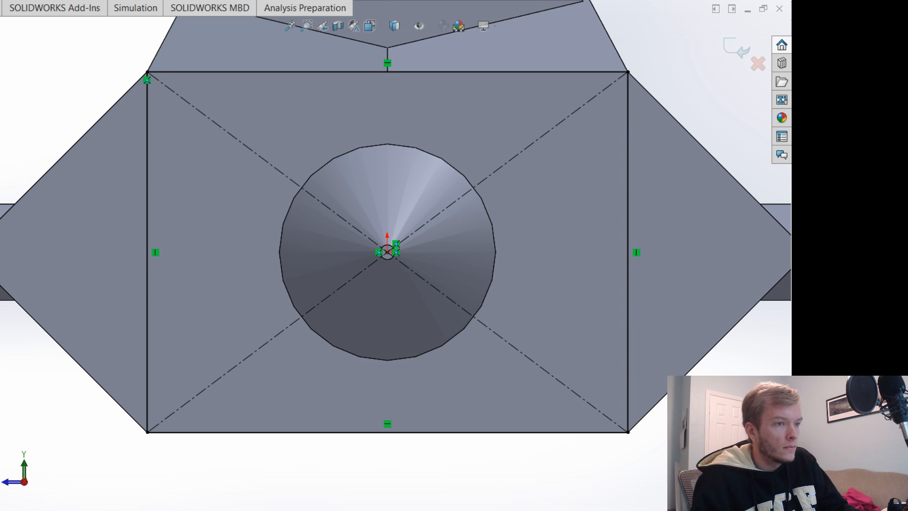
Try extruding the rectangle partway along the cone with an inward draft to form a tapered nose block around it.
scroll(200, 165, up, 5)
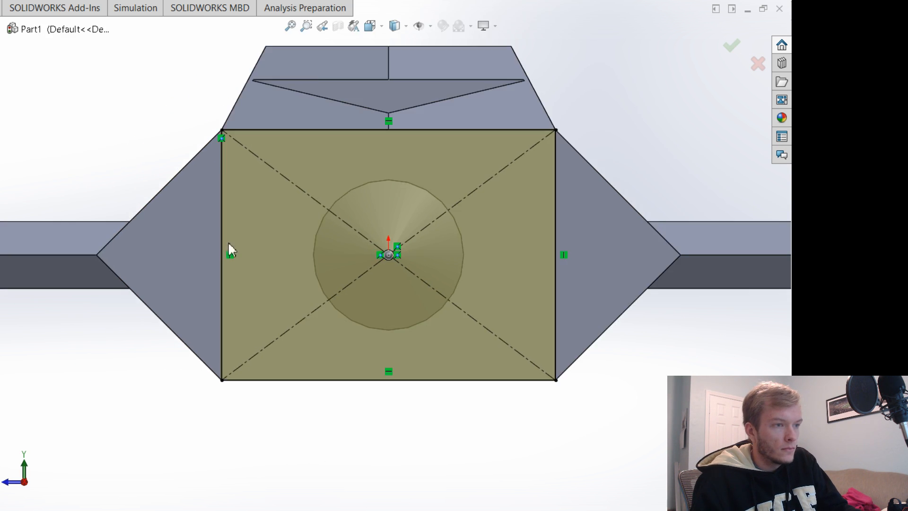
middle_drag(178, 162, 259, 206)
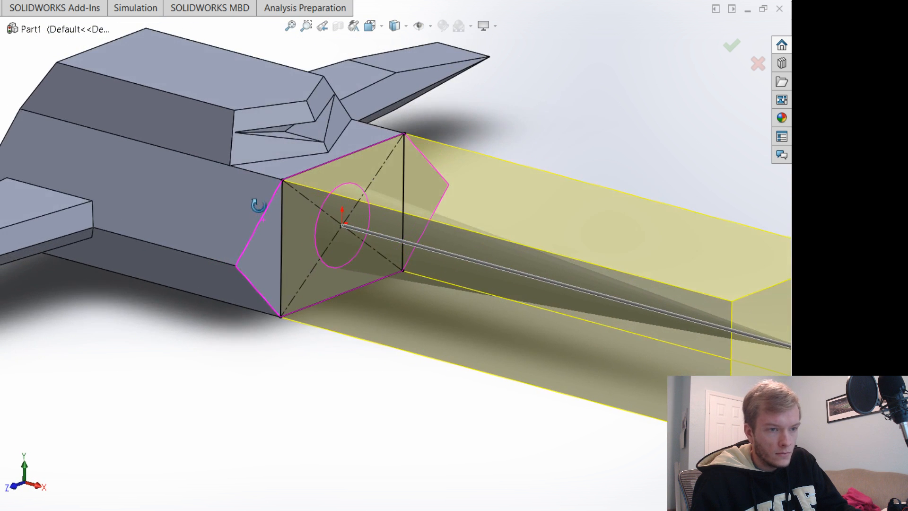
scroll(502, 263, up, 1)
scroll(482, 267, down, 1)
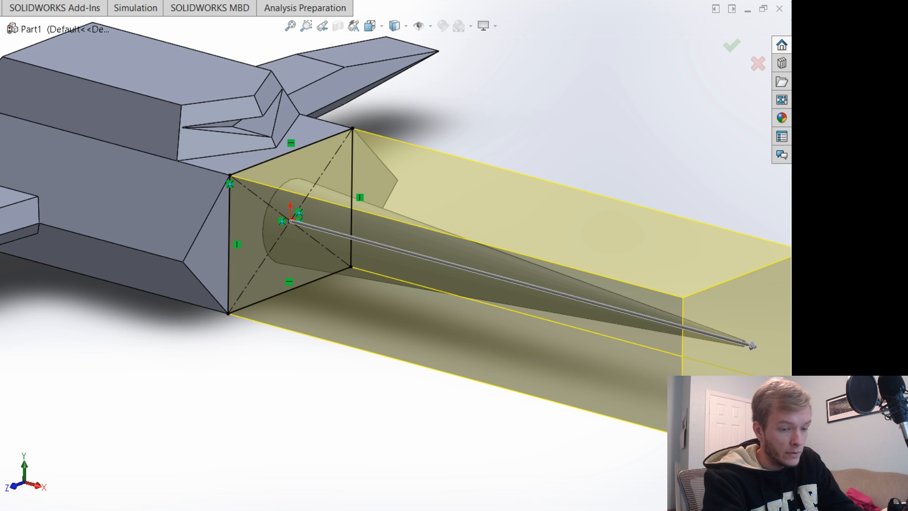
key(Return)
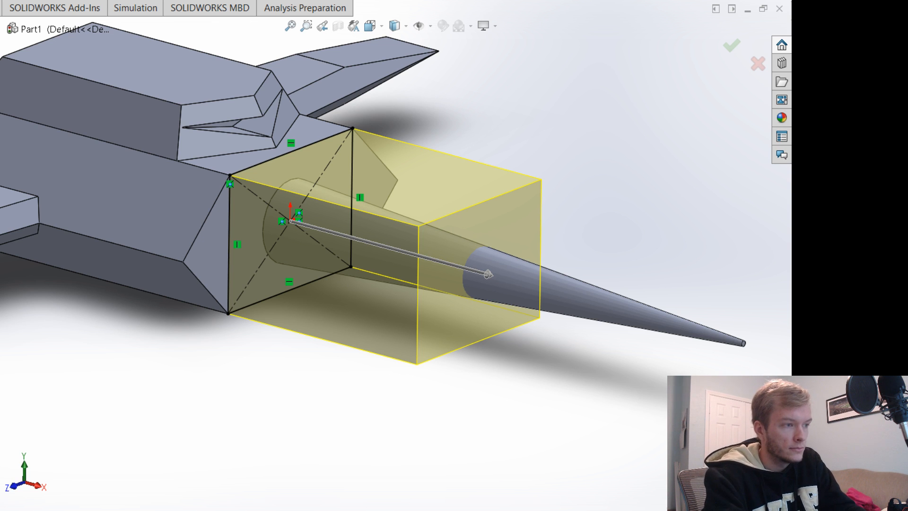
key(Return)
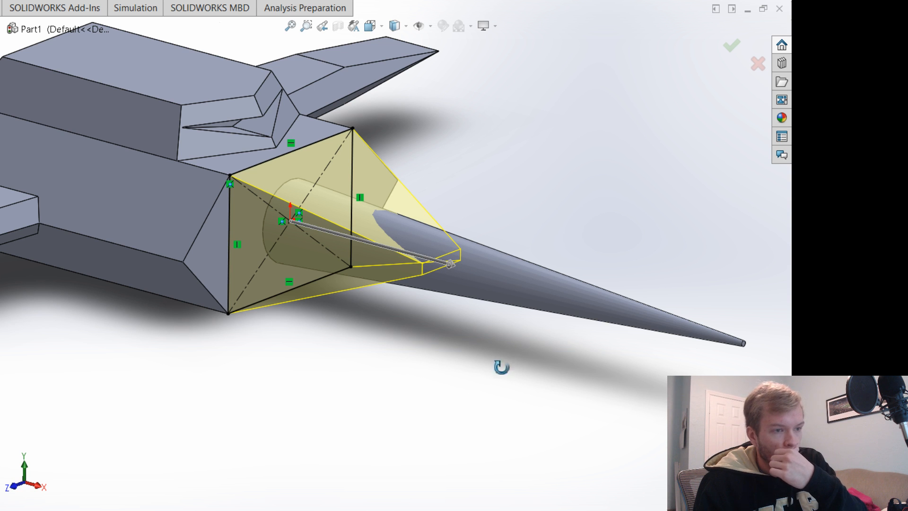
mouse_move(501, 365)
middle_down()
mouse_move(453, 424)
mouse_move(468, 459)
middle_up()
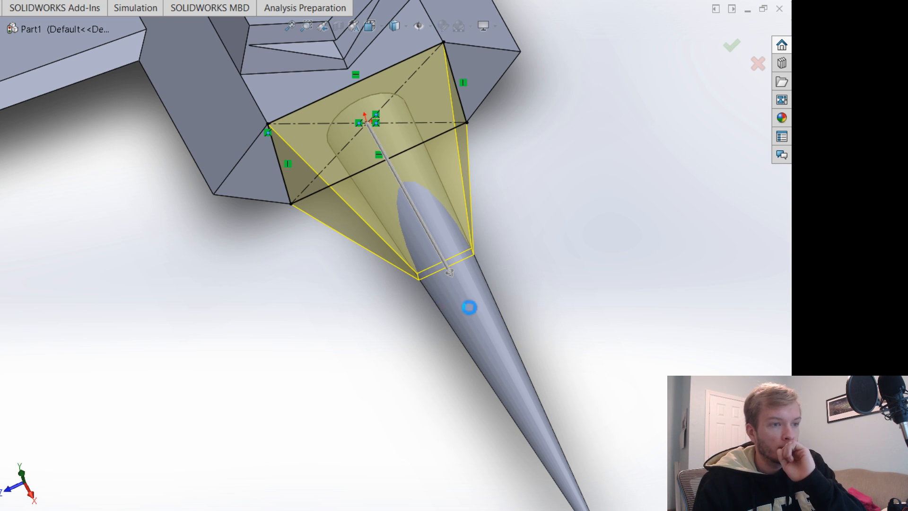
scroll(624, 362, up, 4)
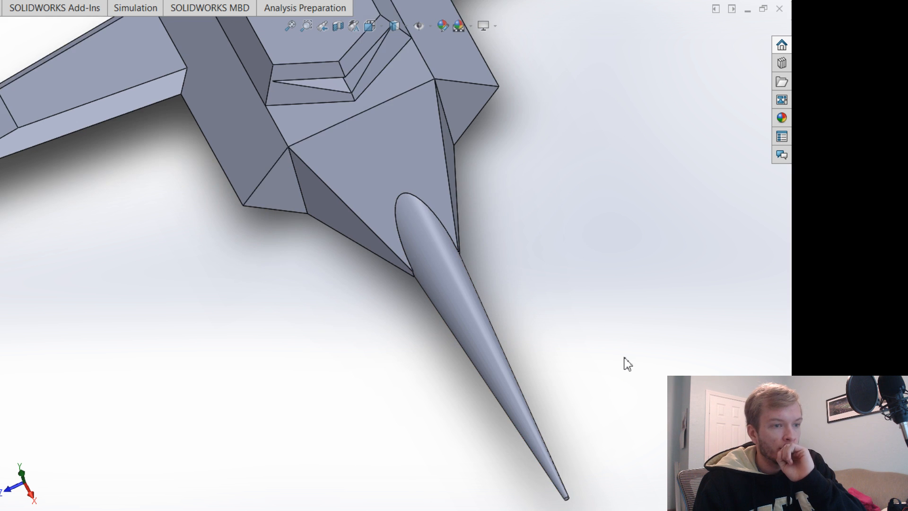
scroll(613, 328, up, 2)
scroll(614, 329, up, 2)
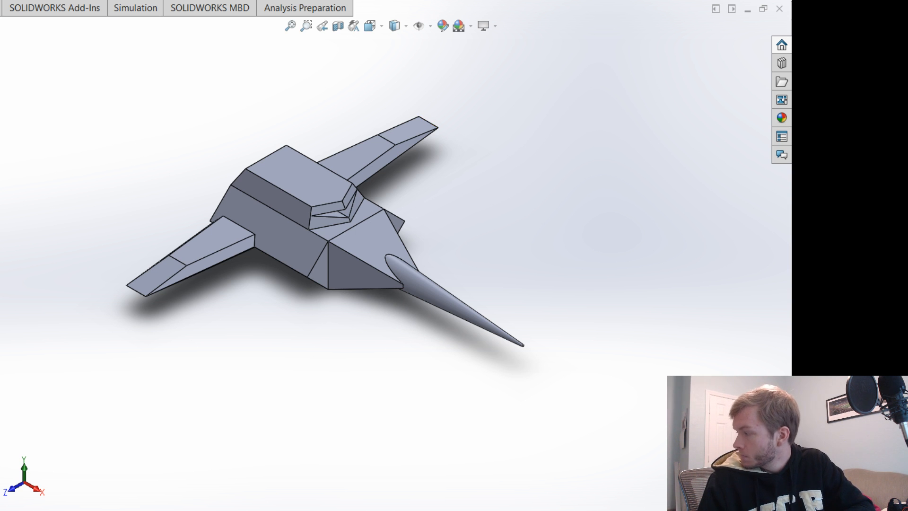
Undo the tapered block and the cone, and start a new sketch on the bare hexagonal end face.
scroll(350, 289, down, 5)
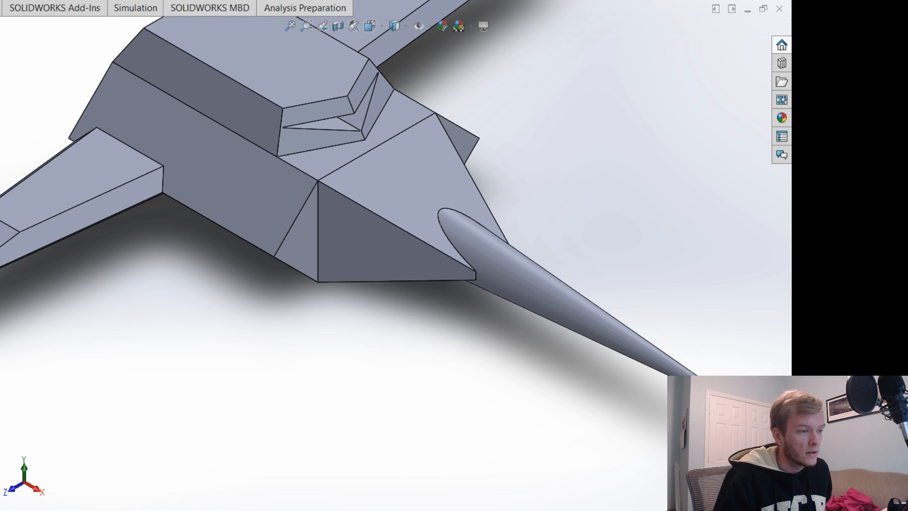
key(ctrl+z)
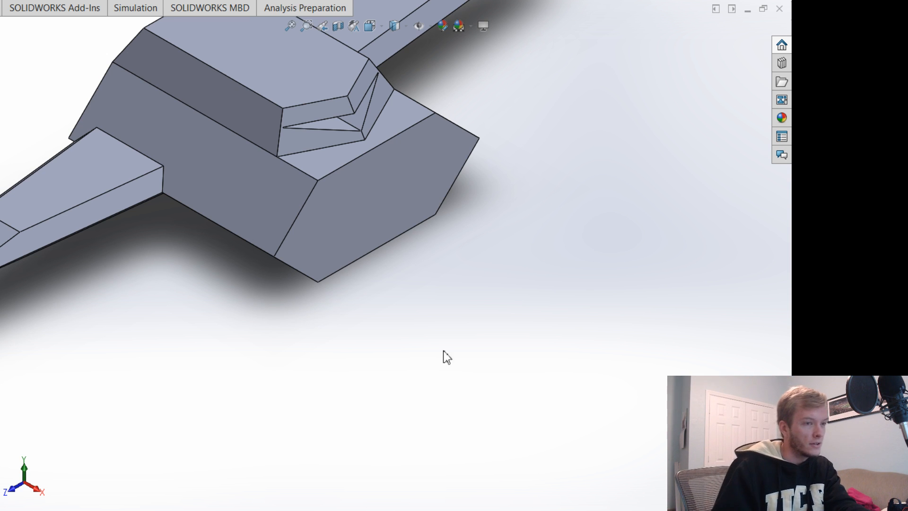
click(379, 176)
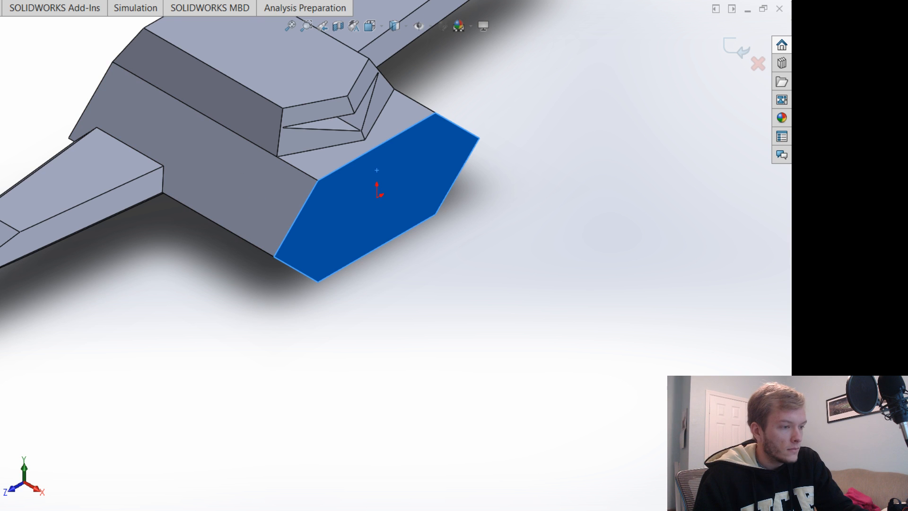
Convert the edges of the hexagonal end face into a full hexagon outline and exit the sketch.
key(Escape)
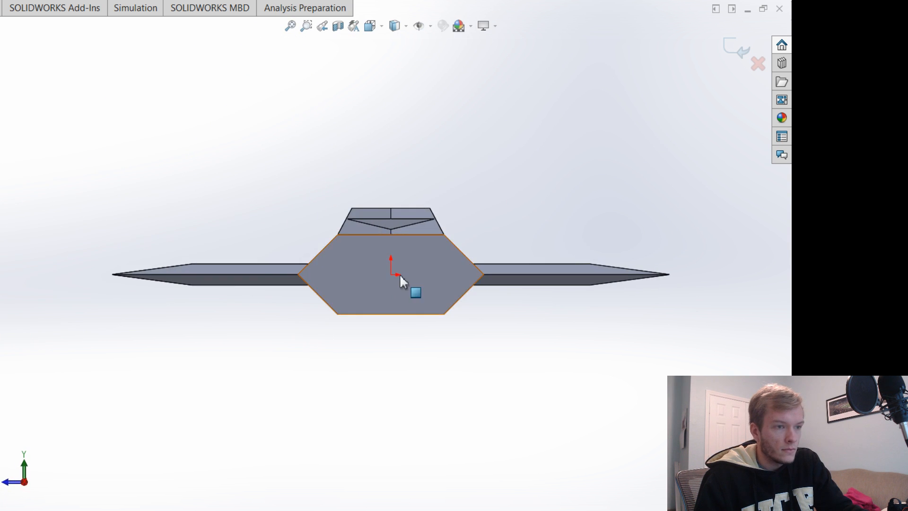
scroll(395, 272, down, 5)
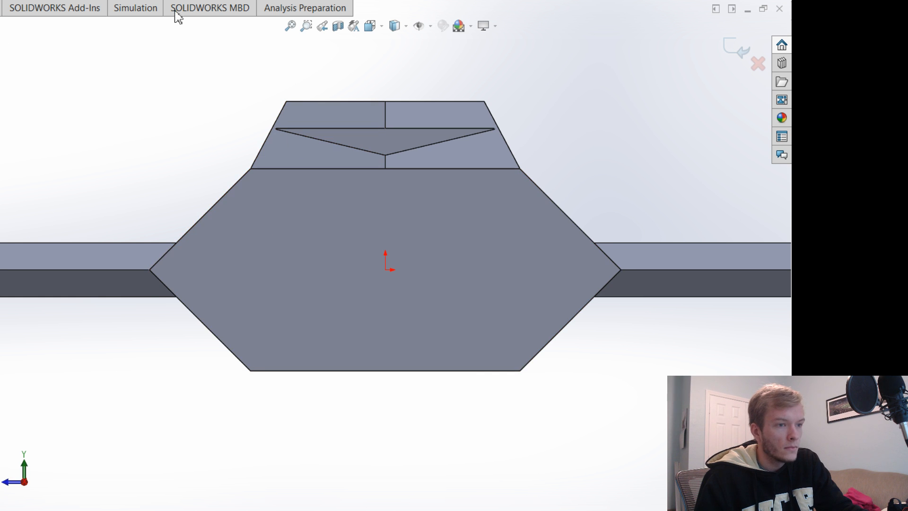
click(352, 215)
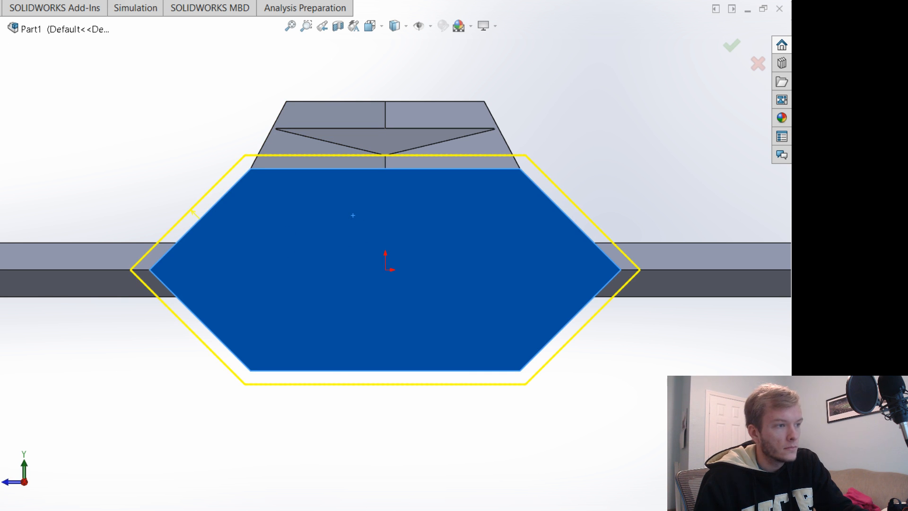
key(Escape)
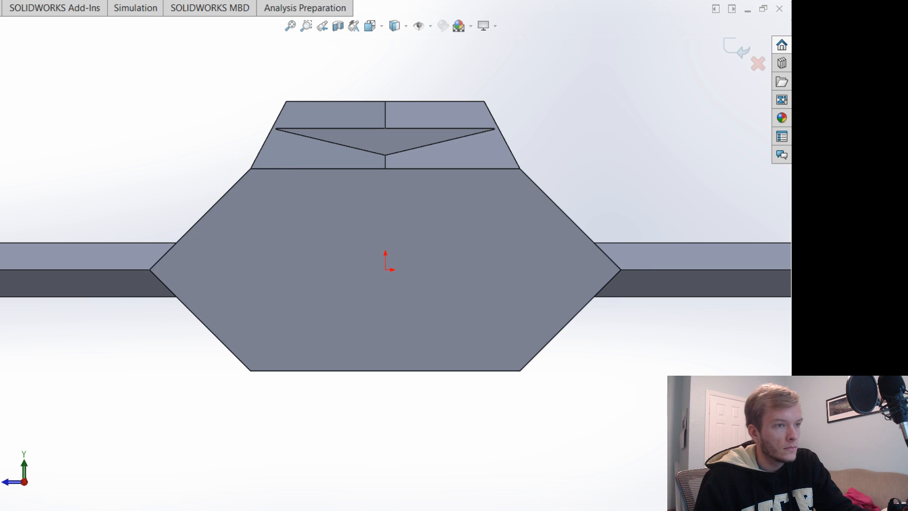
click(370, 245)
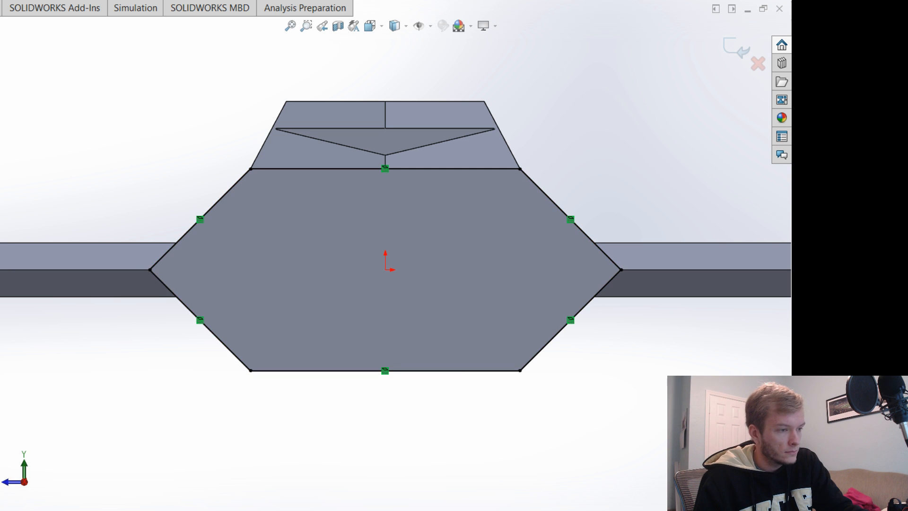
click(736, 55)
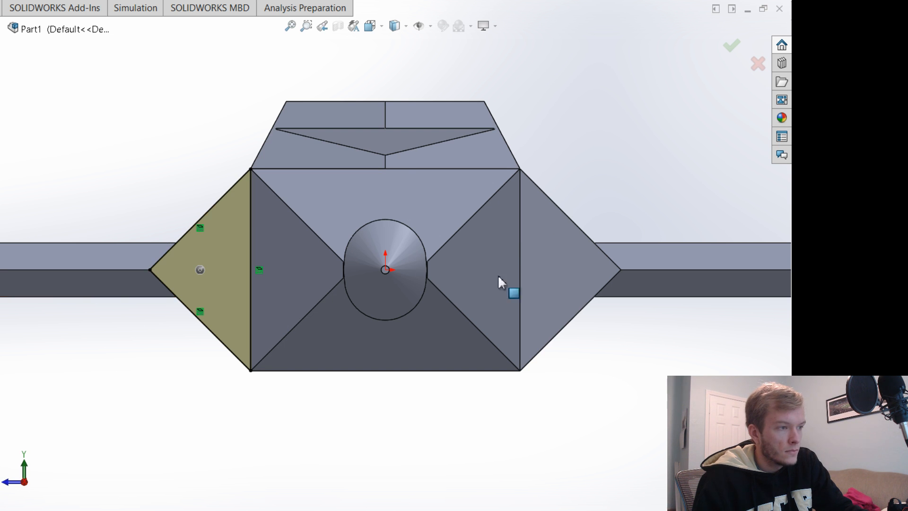
click(588, 262)
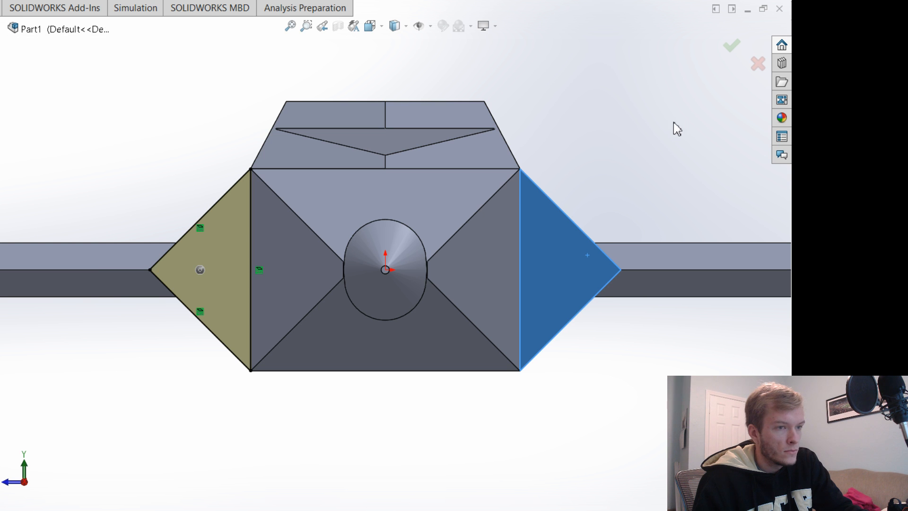
middle_drag(673, 128, 671, 197)
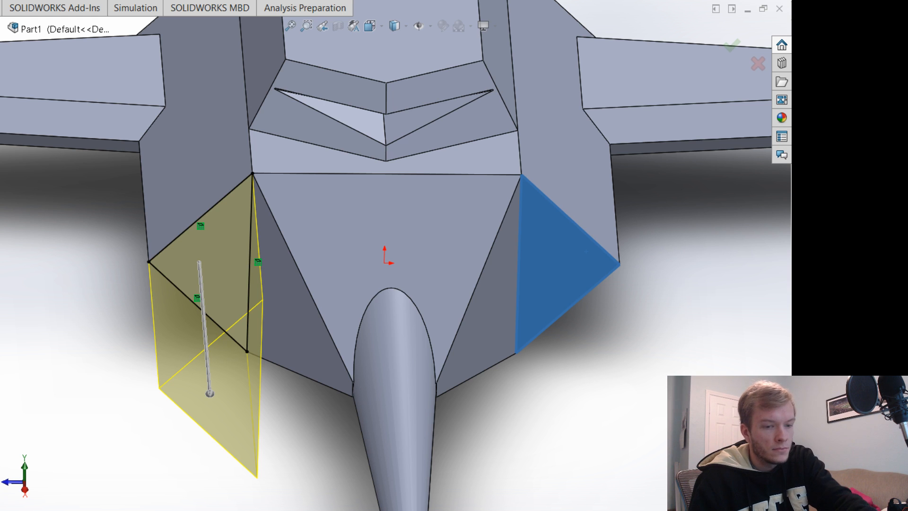
key(Escape)
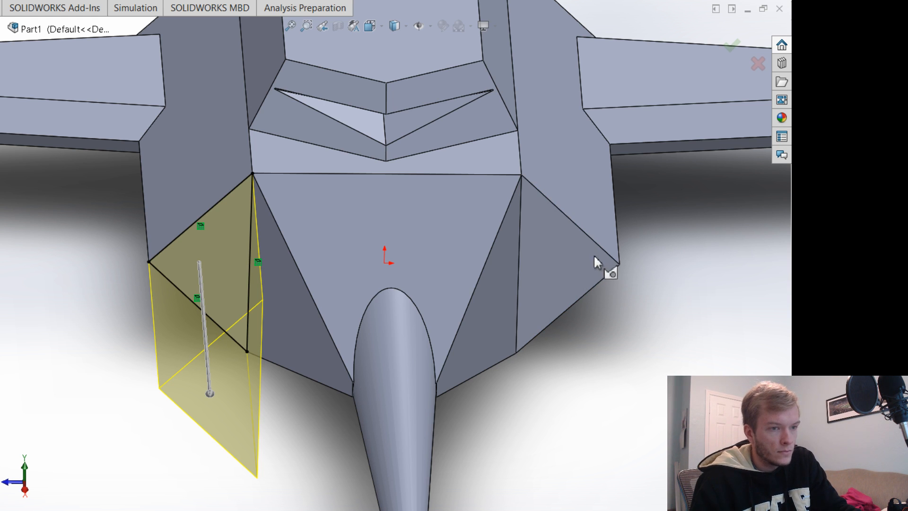
click(758, 63)
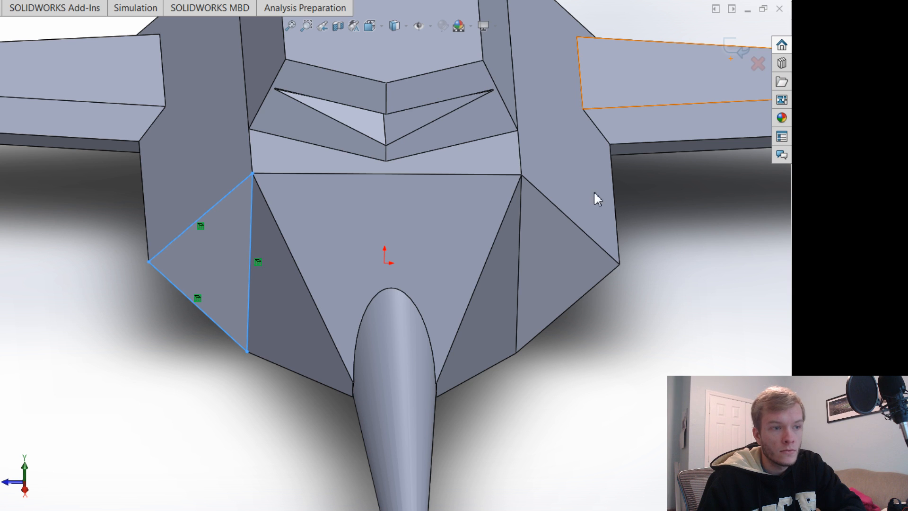
Extrude the hexagon sketch partway along the nose block with an inward draft to form pointed wedges on both sides.
click(452, 248)
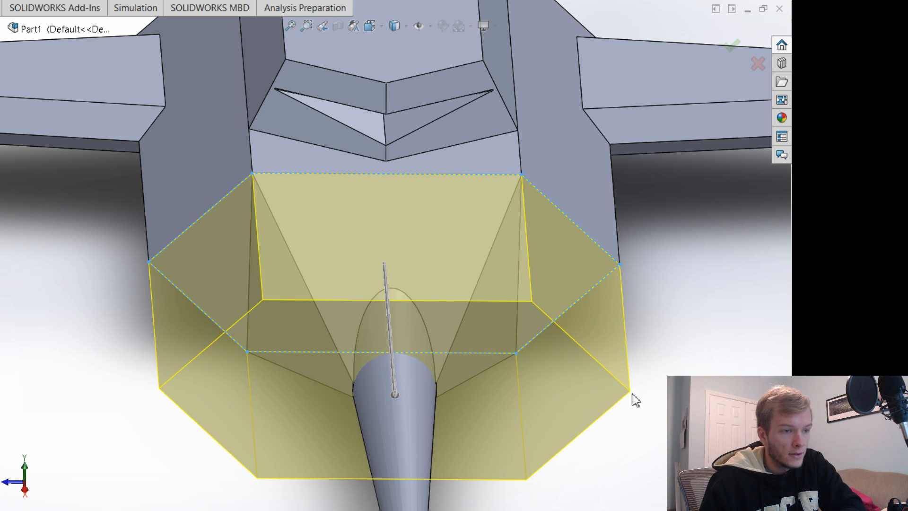
middle_drag(578, 280, 618, 316)
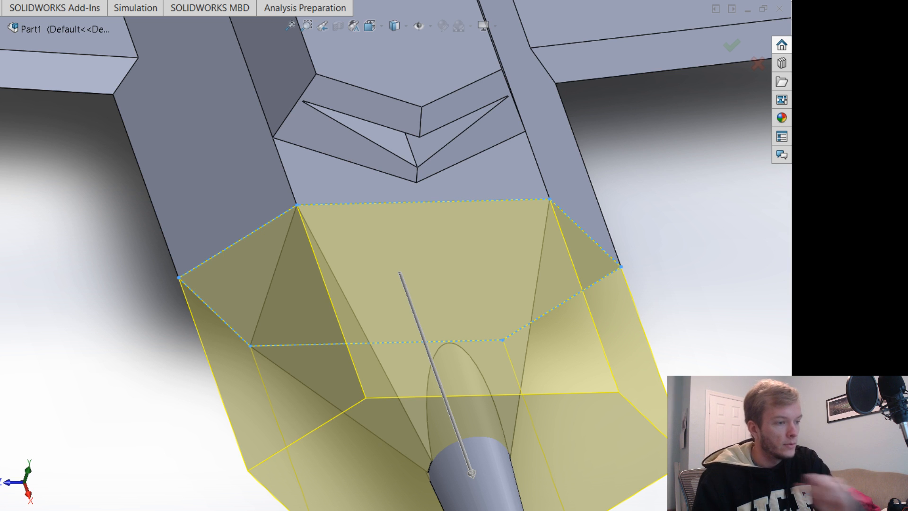
drag(472, 472, 437, 377)
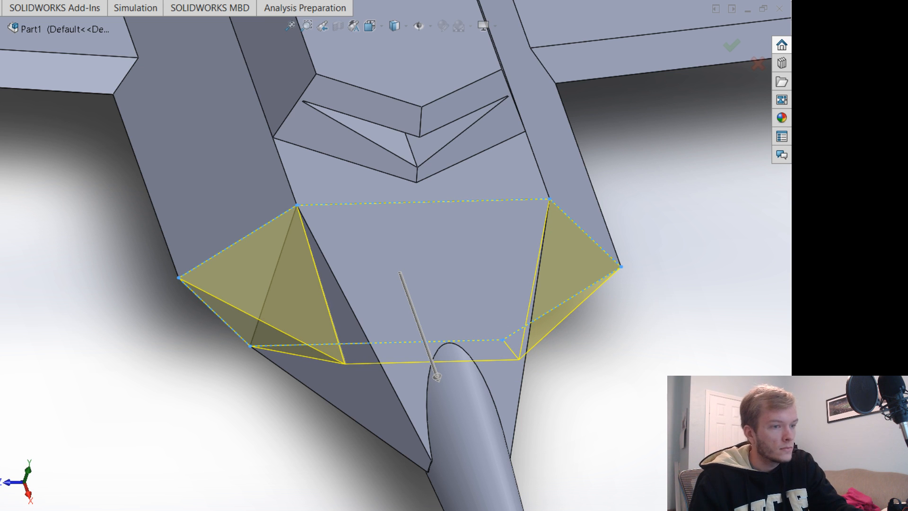
key(Return)
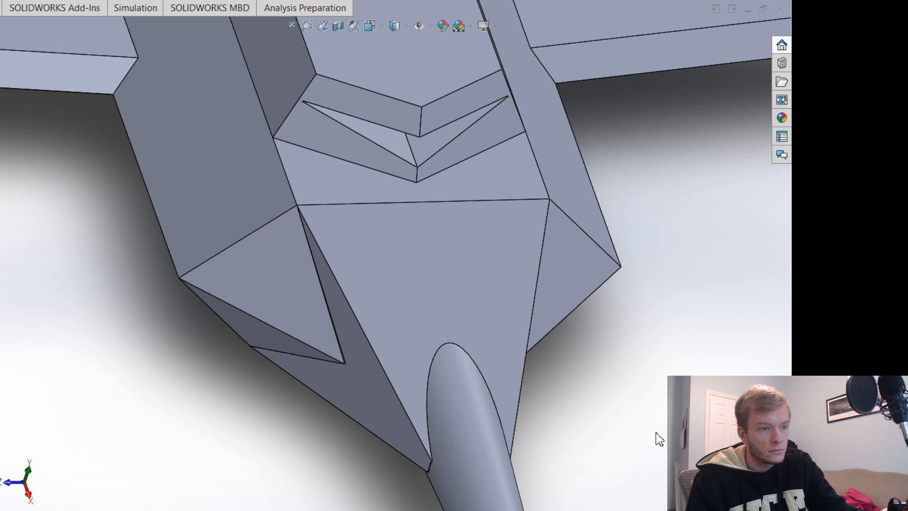
Examine the side wedges, the nose block and the cone from an overall view and close up.
scroll(344, 367, down, 8)
scroll(379, 330, up, 9)
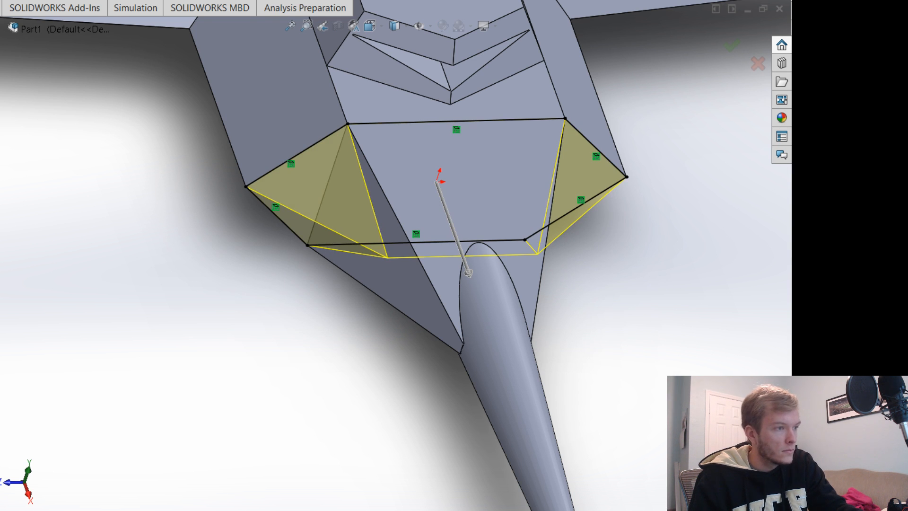
key(Return)
scroll(444, 203, down, 5)
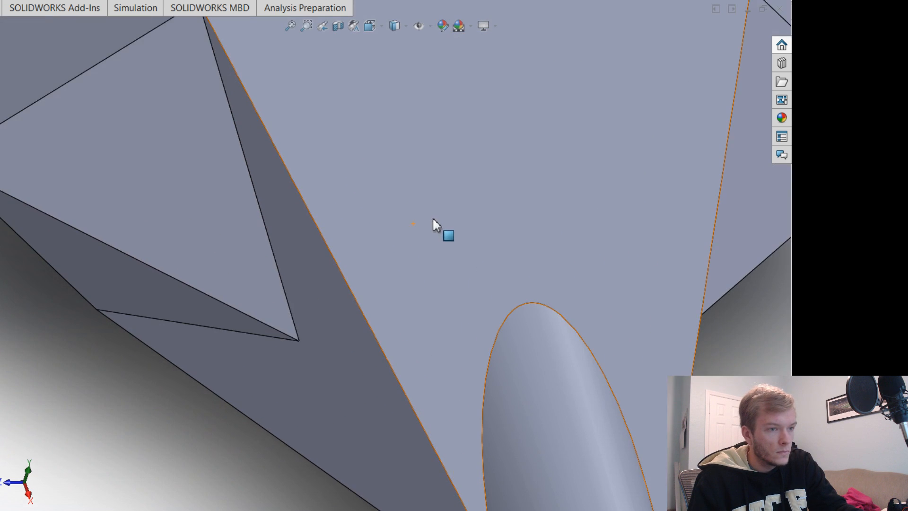
scroll(402, 336, up, 5)
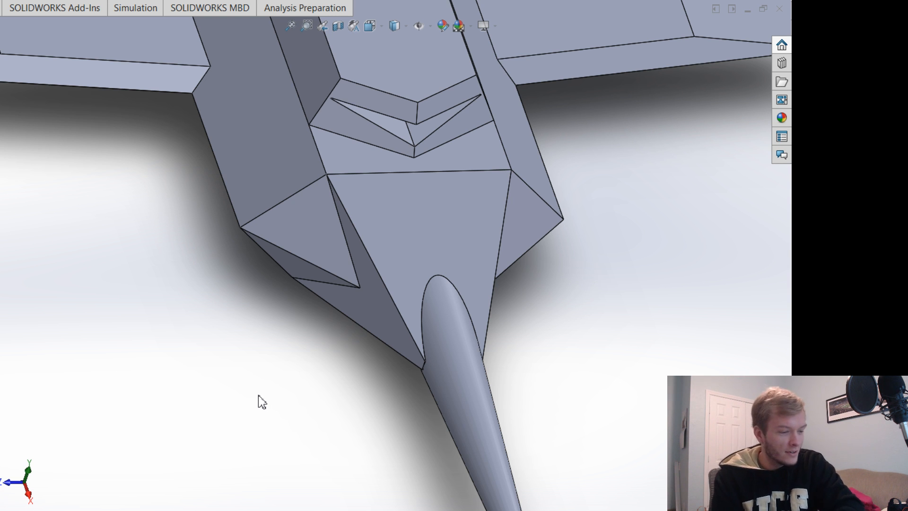
key(ctrl+7)
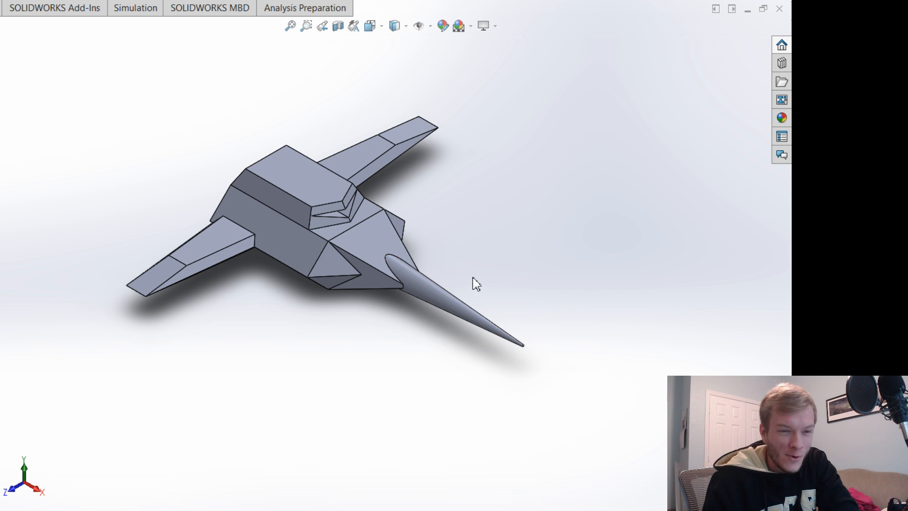
click(450, 304)
scroll(404, 279, down, 5)
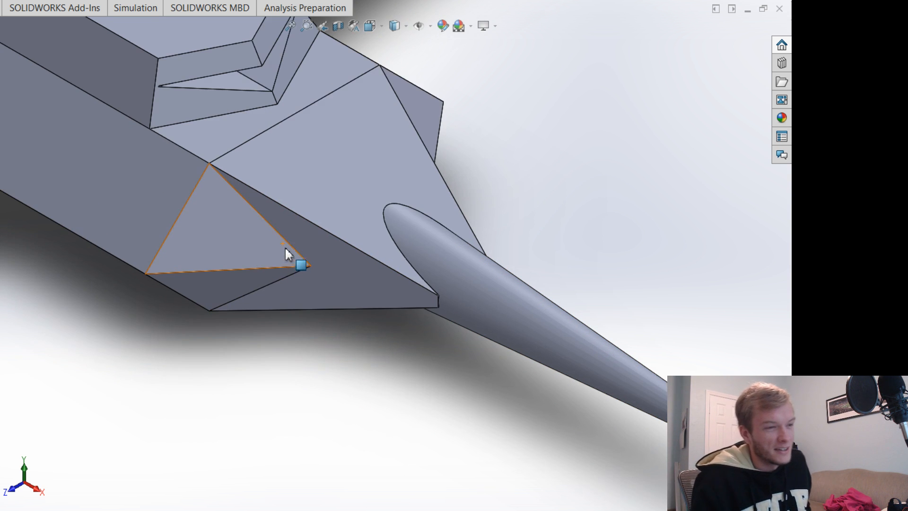
scroll(290, 253, down, 3)
scroll(395, 266, up, 1)
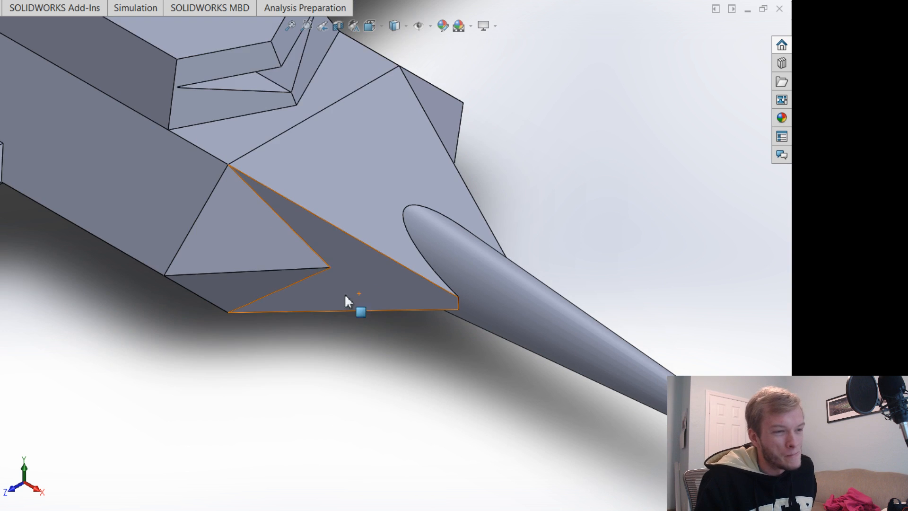
scroll(314, 250, down, 2)
scroll(530, 340, down, 1)
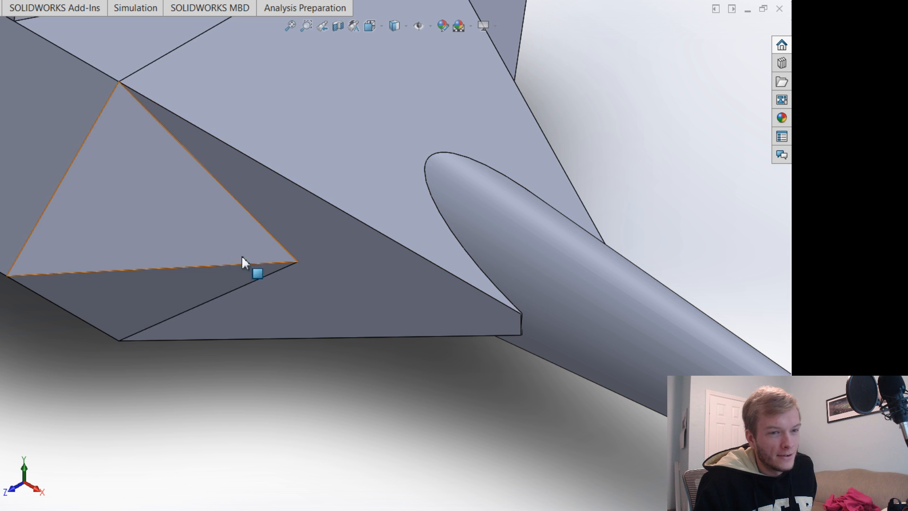
scroll(242, 262, up, 1)
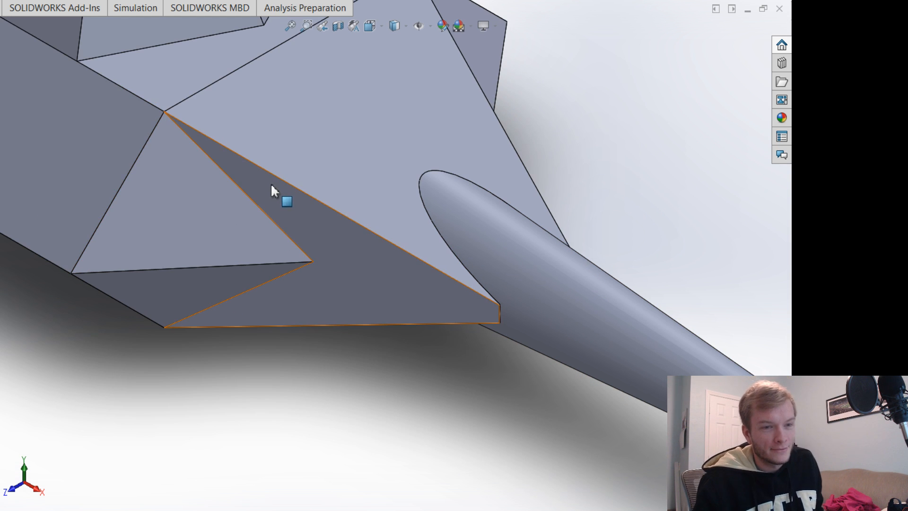
scroll(355, 237, up, 2)
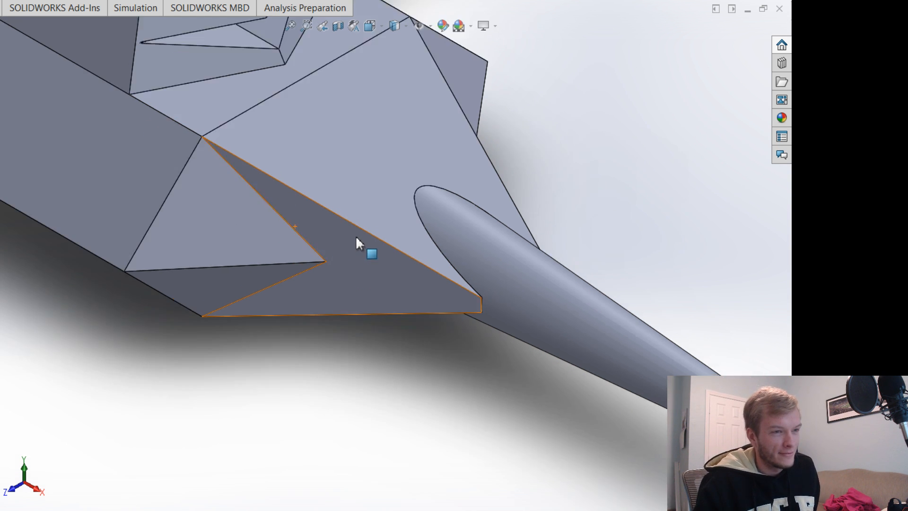
Set up a chamfer with a 5 mm distance on the upper and lower long edges of the nose block's side face.
middle_drag(639, 218, 678, 219)
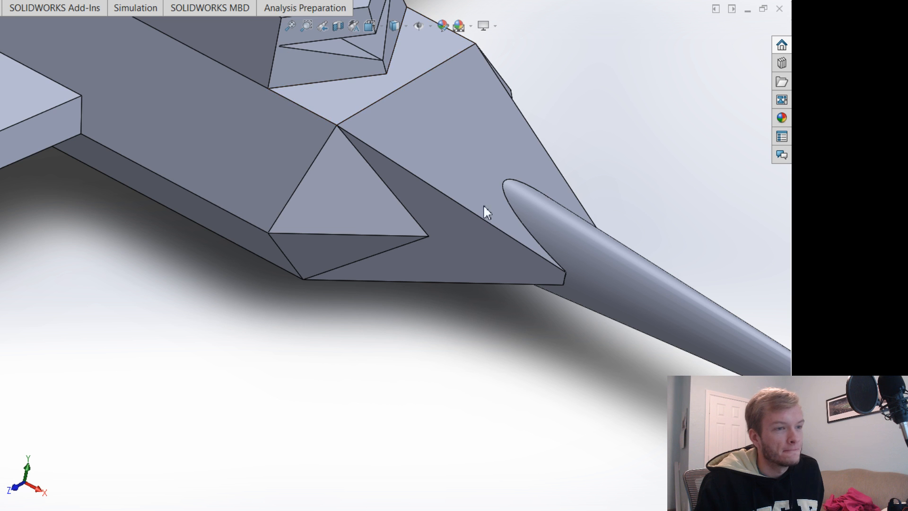
click(477, 219)
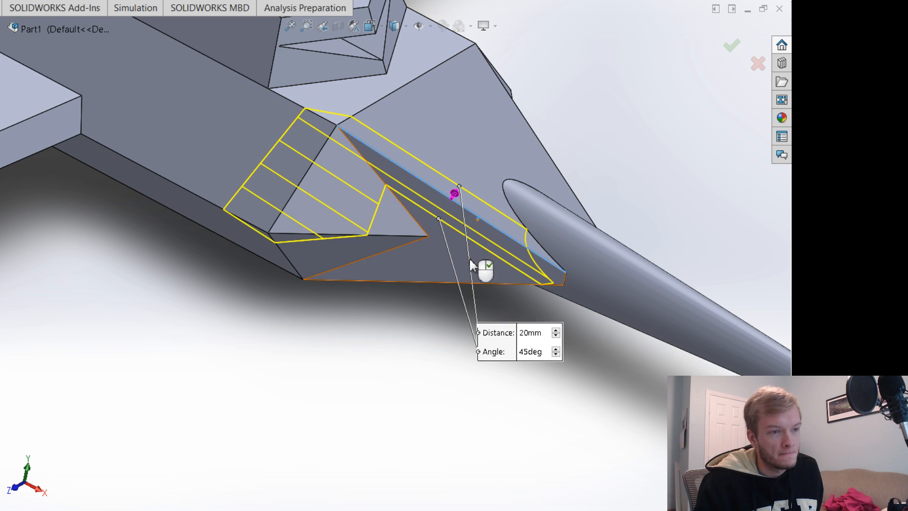
click(458, 280)
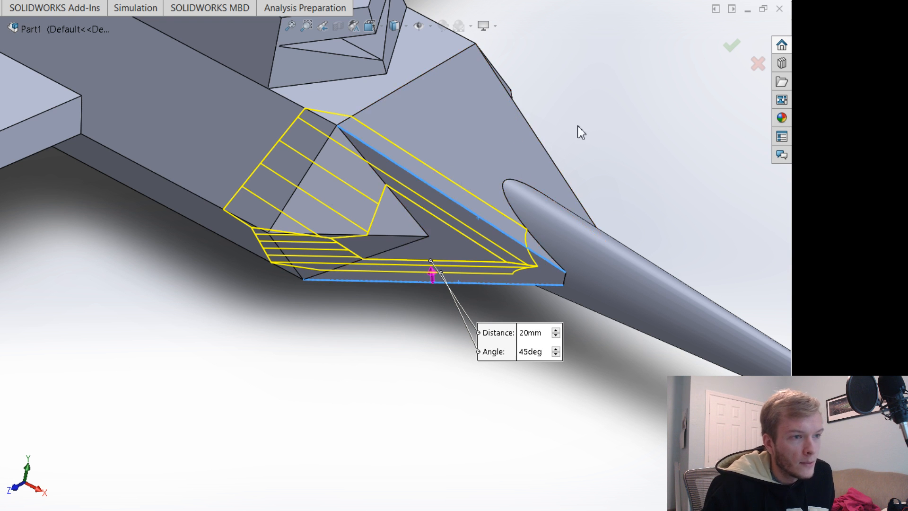
middle_drag(578, 134, 587, 172)
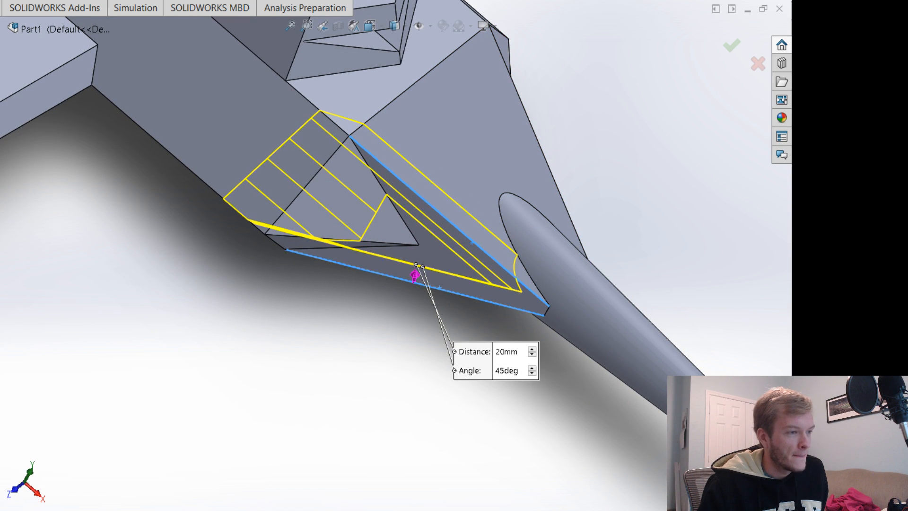
key(Return)
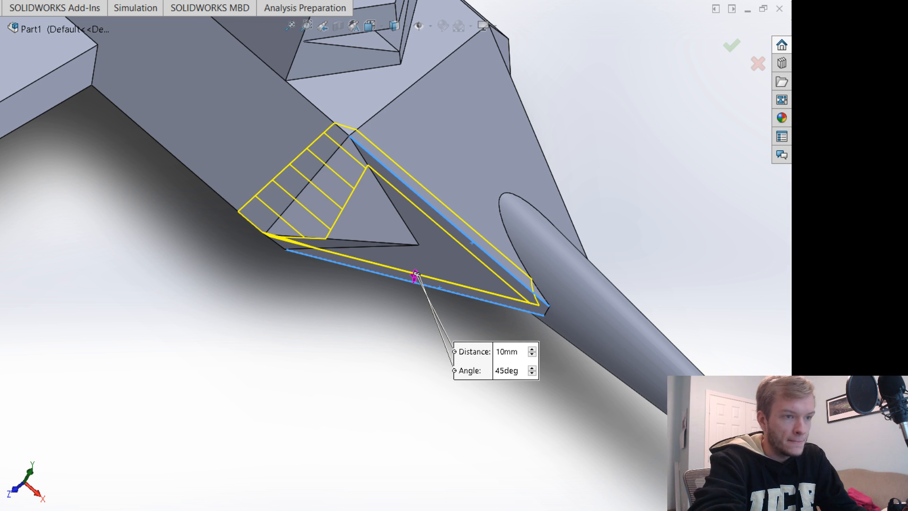
text(5)
key(Return)
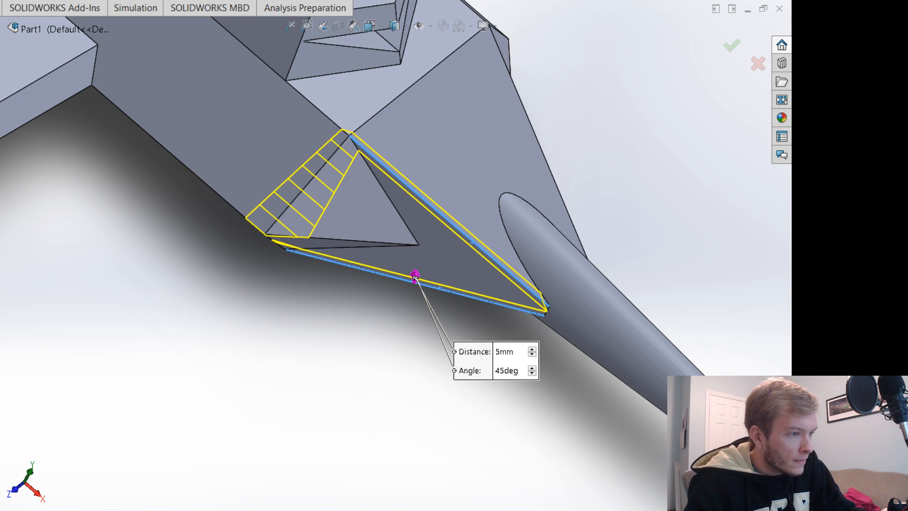
Set the chamfer angle to 40 degrees.
key(Down)
key(Down)
key(Down)
key(Down)
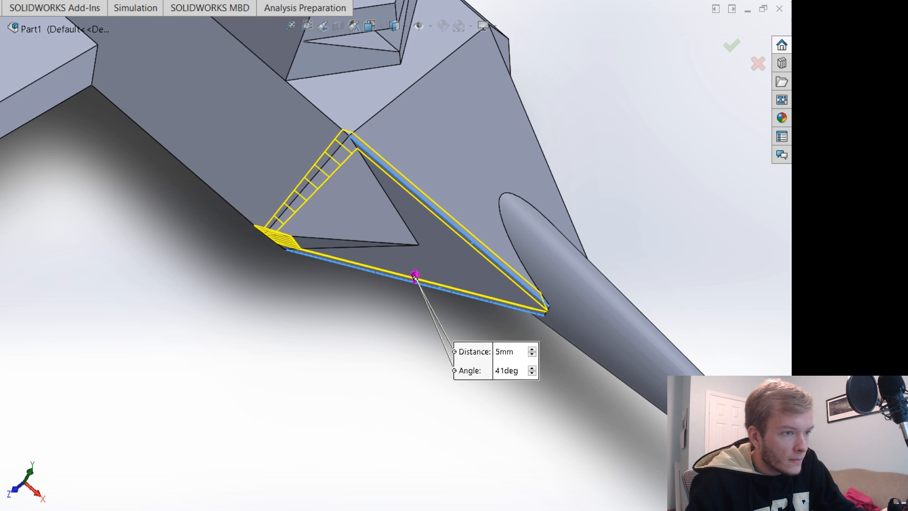
key(Down)
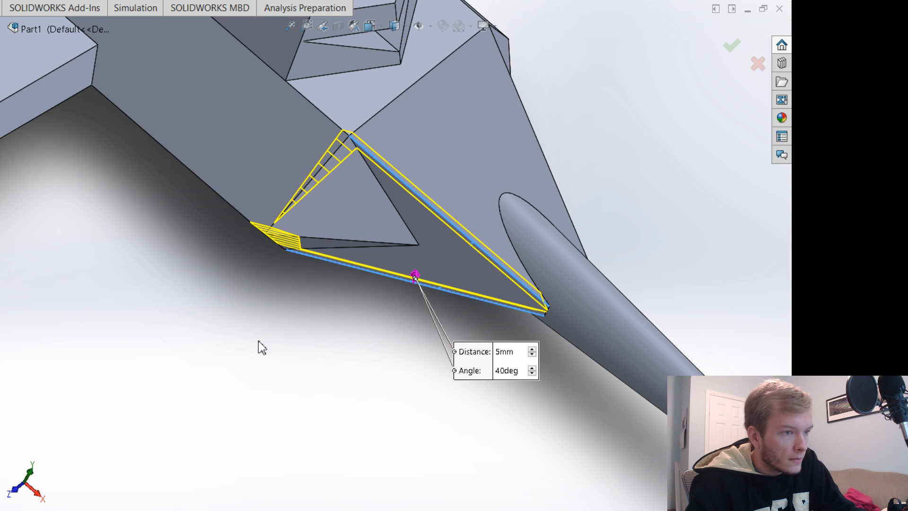
Check the chamfer preview around the side wedge and remove the lower edge from the chamfer selection.
scroll(373, 387, up, 2)
scroll(395, 324, down, 5)
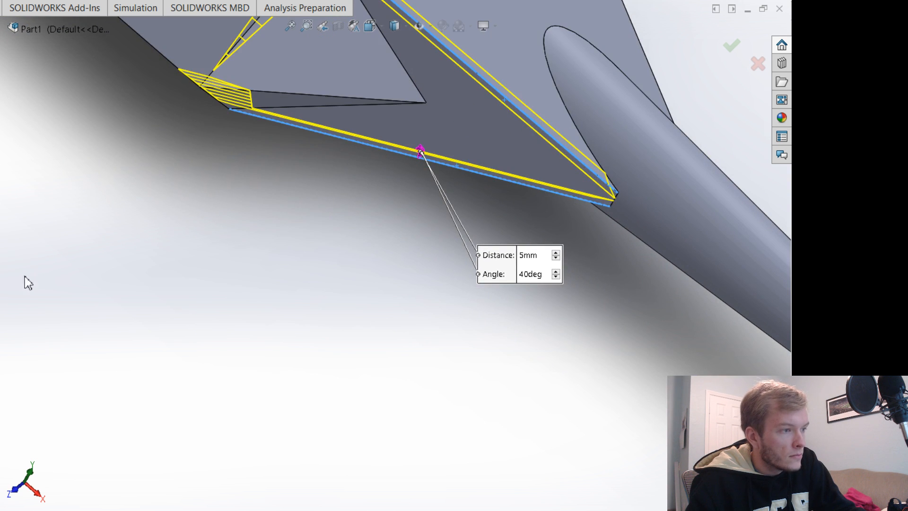
scroll(27, 282, down, 1)
middle_drag(411, 316, 440, 274)
scroll(429, 267, up, 4)
scroll(426, 259, down, 1)
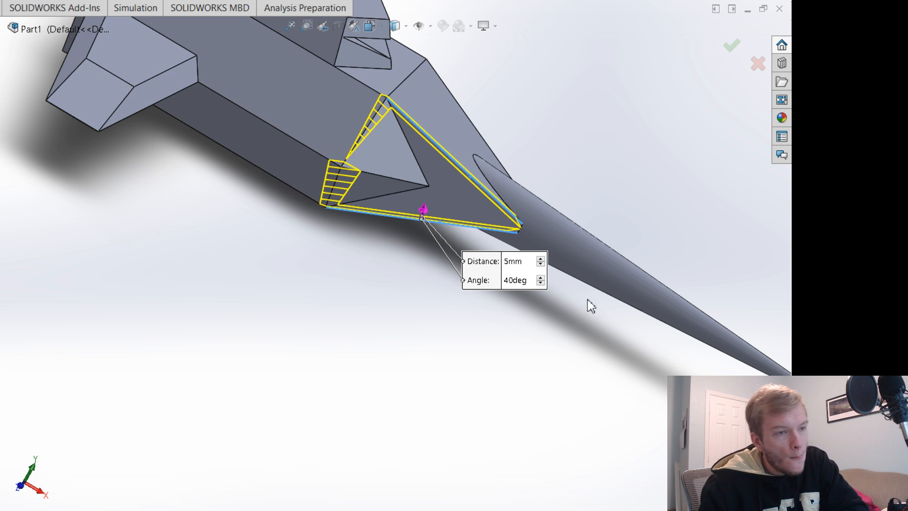
middle_drag(491, 364, 425, 407)
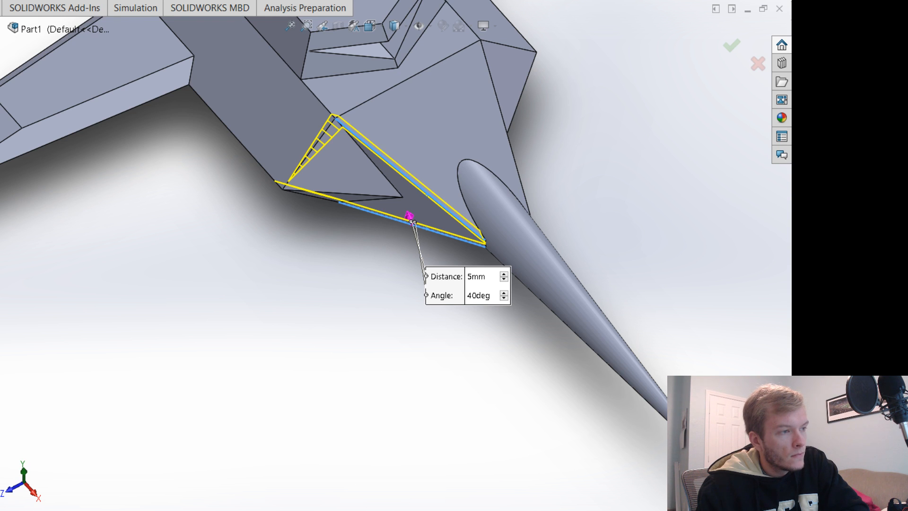
key(Delete)
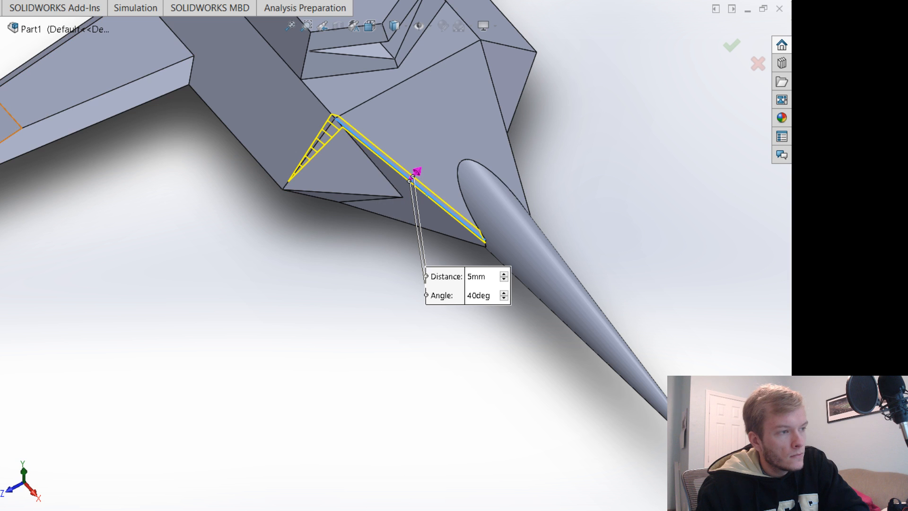
Clear the remaining edge from the chamfer selection and cancel the chamfer.
key(Delete)
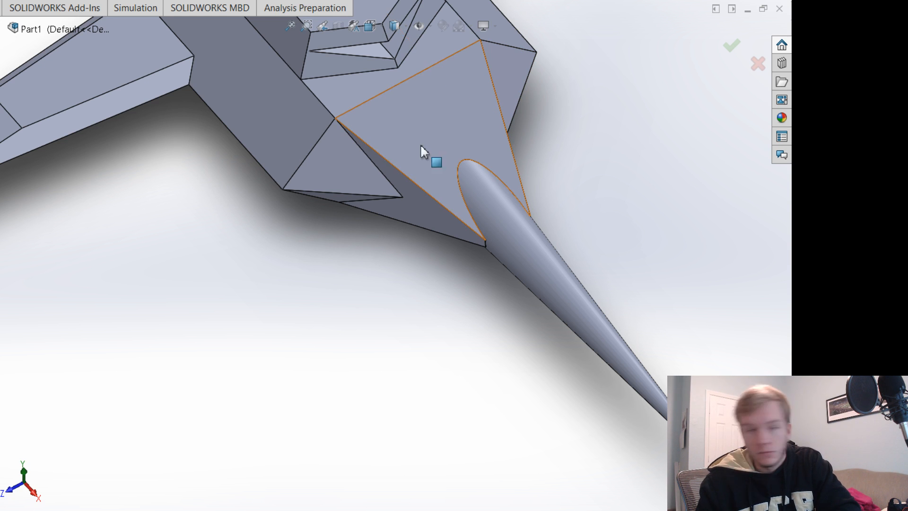
click(435, 126)
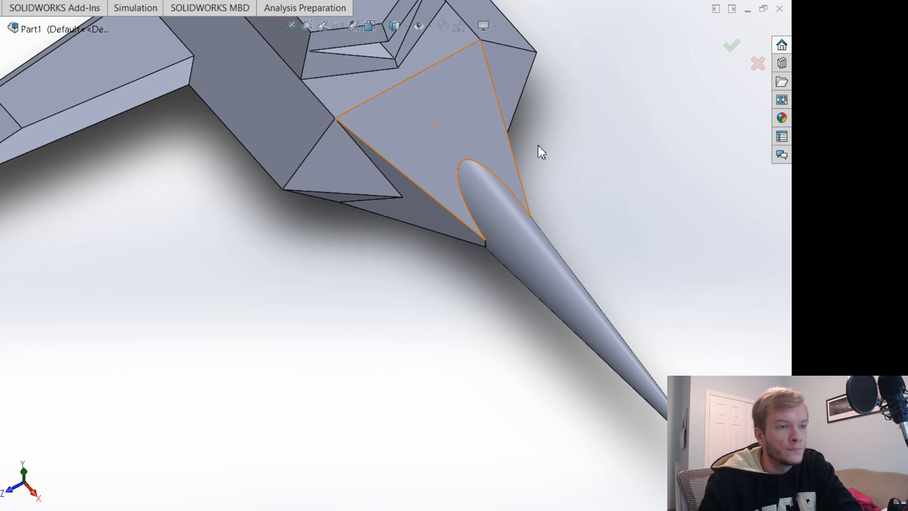
click(758, 64)
Start a sketch on the nose block's sloping upper face and convert its rear edge and both long side edges.
click(455, 133)
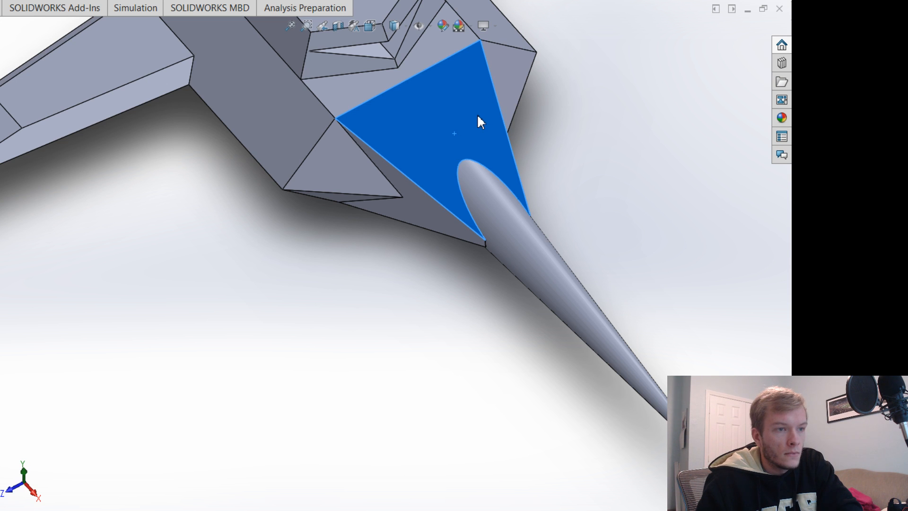
right_drag(477, 117, 480, 137)
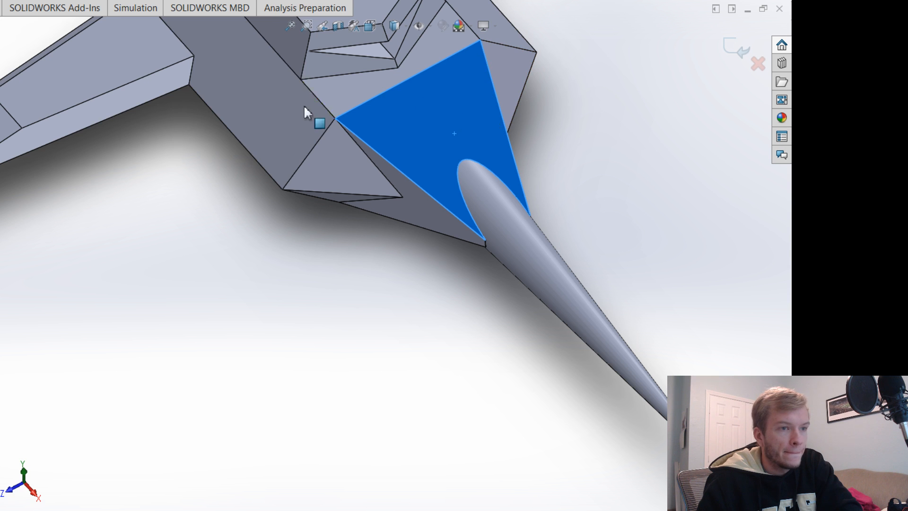
key(Escape)
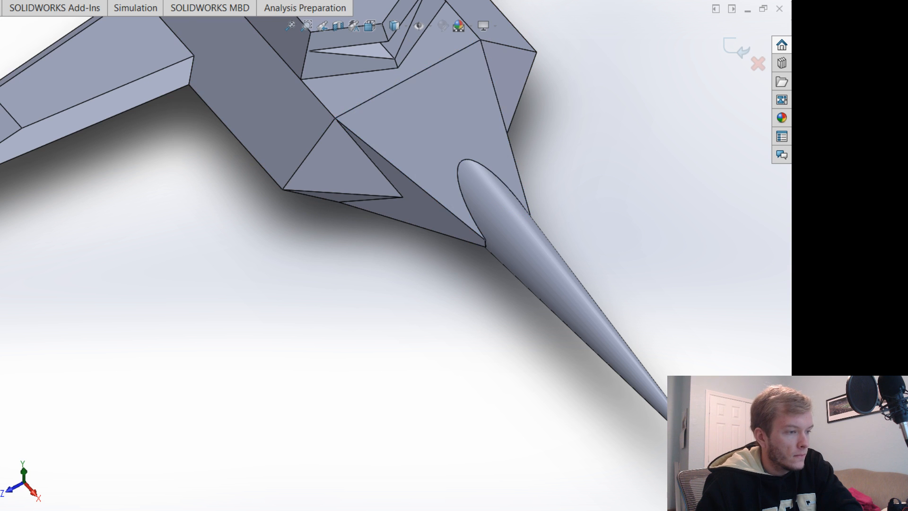
key(ctrl+8)
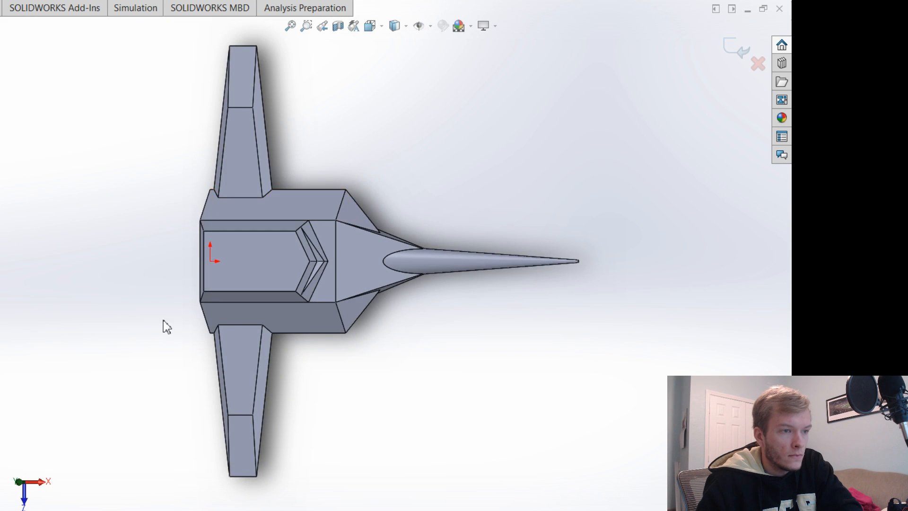
scroll(411, 266, down, 3)
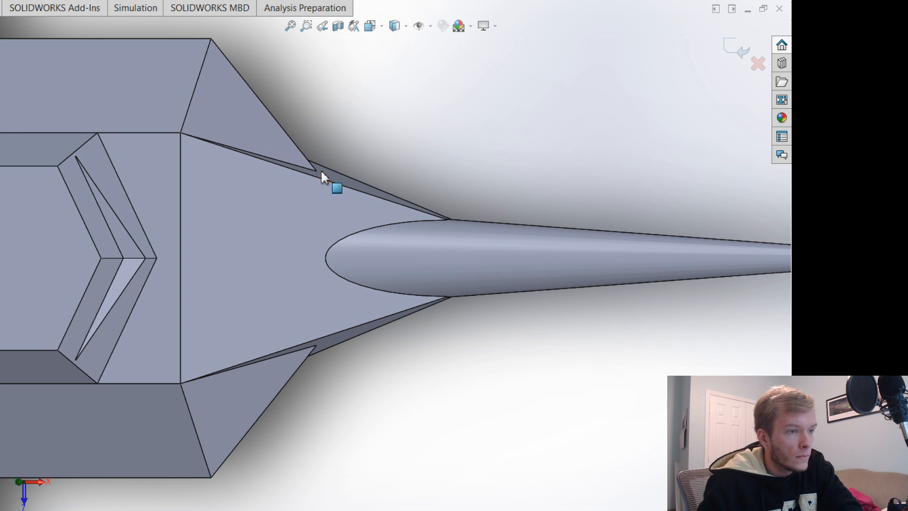
click(313, 185)
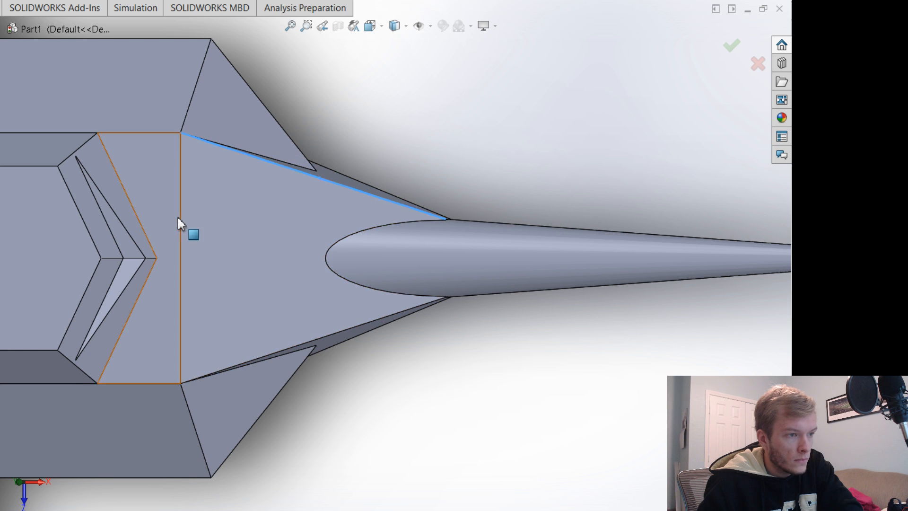
click(179, 216)
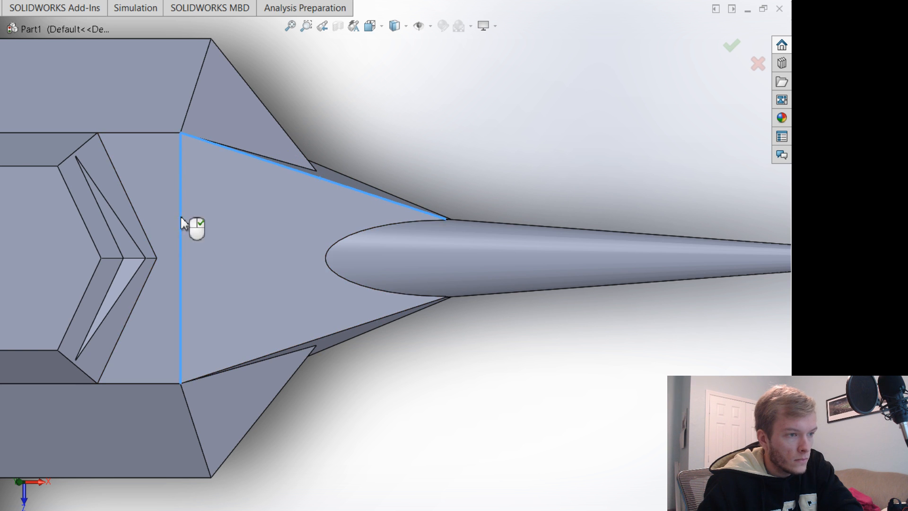
click(330, 334)
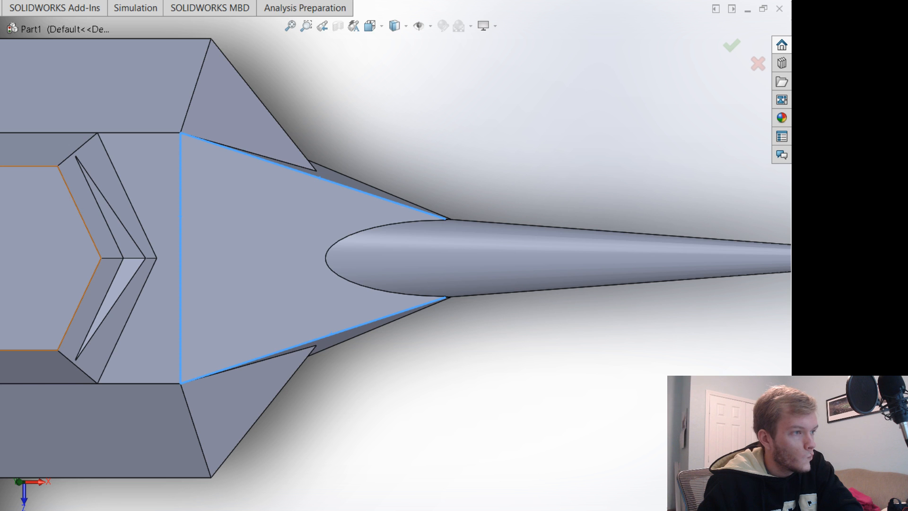
key(Return)
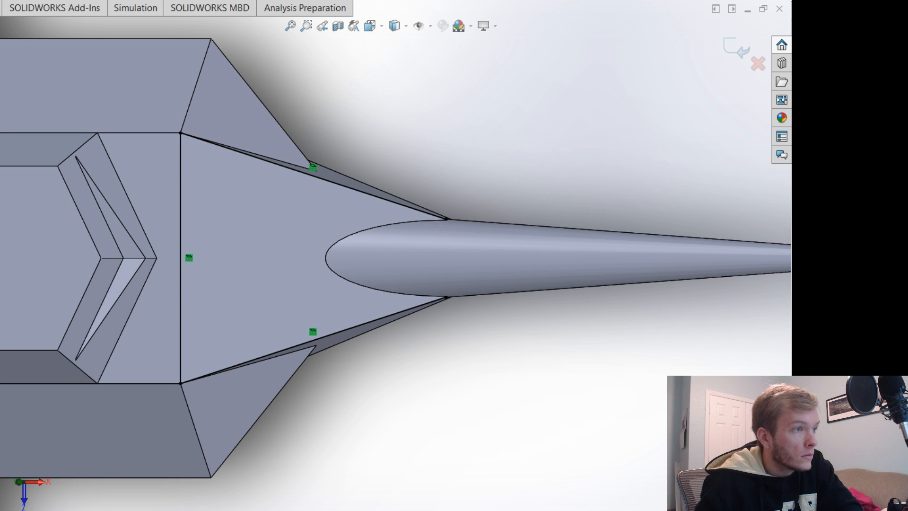
Close the profile with a straight line across the cone's root and extrude it upward with an inward draft.
key(l)
click(446, 219)
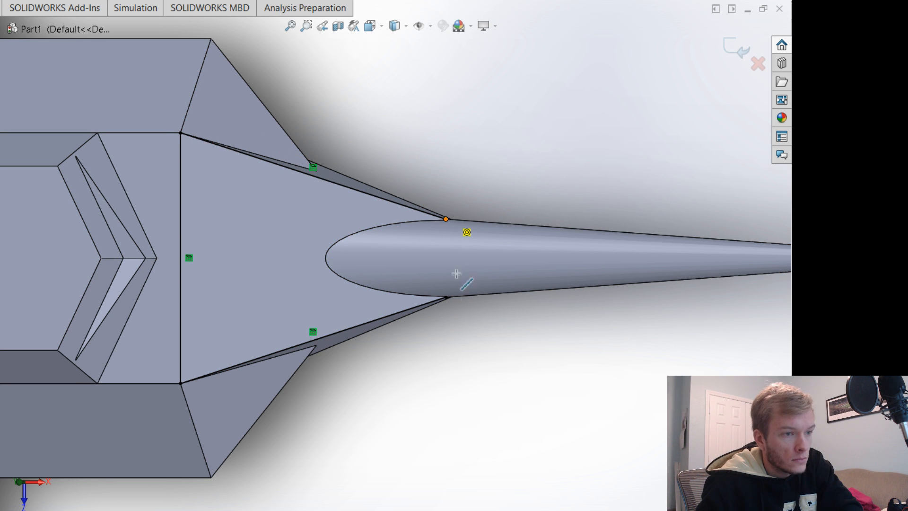
click(446, 297)
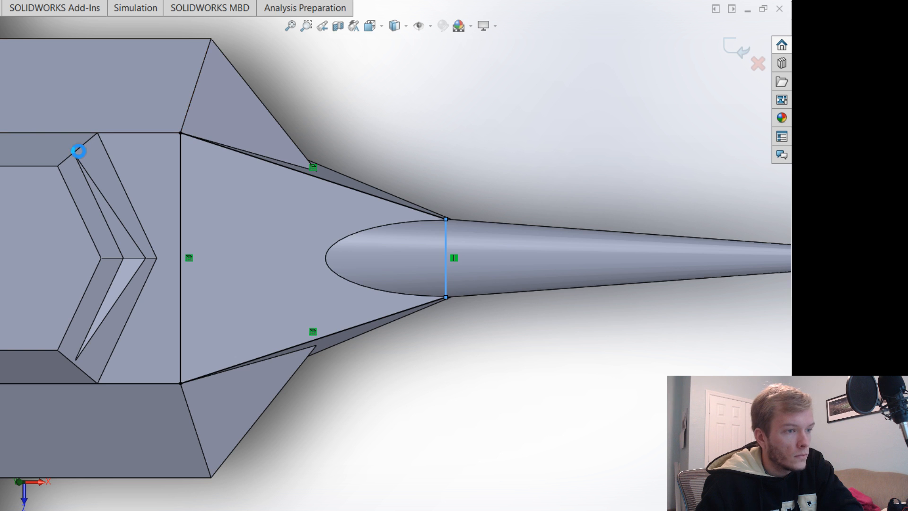
middle_drag(468, 409, 494, 246)
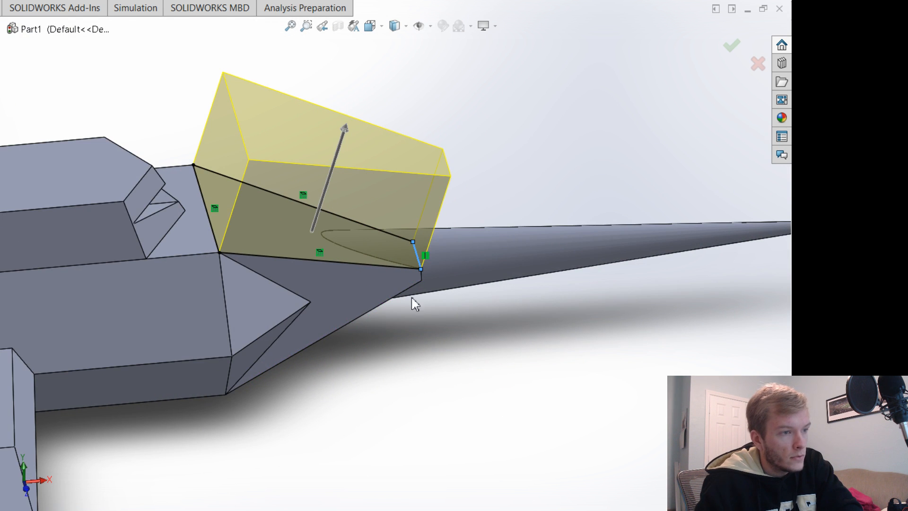
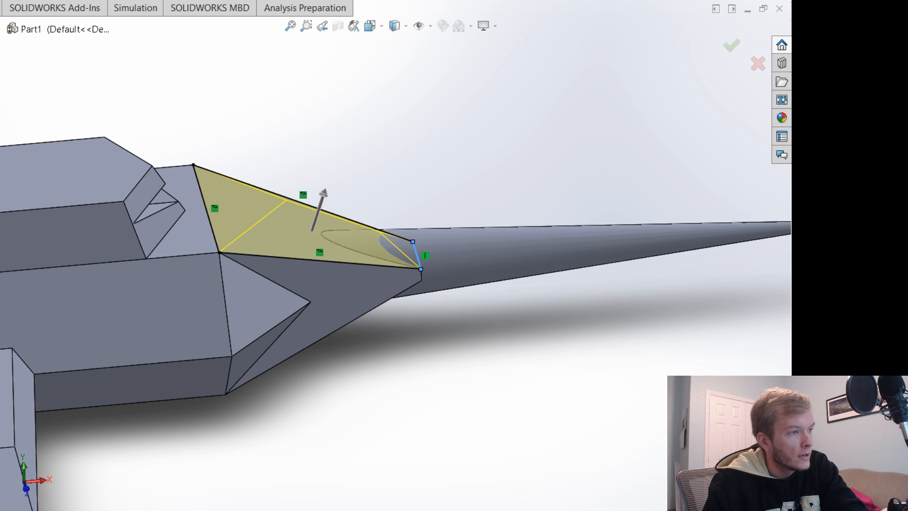
key(Return)
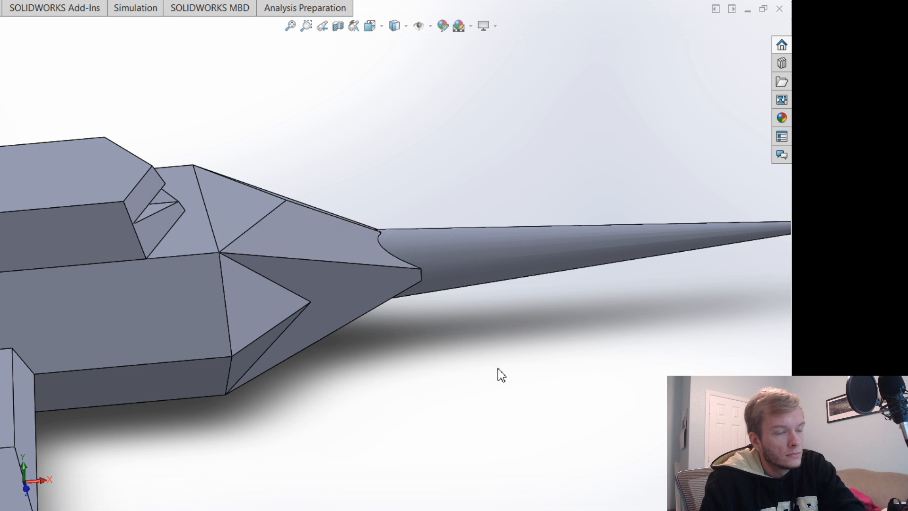
Start a sketch on the nose block's sloping underside face and orient the model to the bottom view.
middle_drag(634, 367, 536, 411)
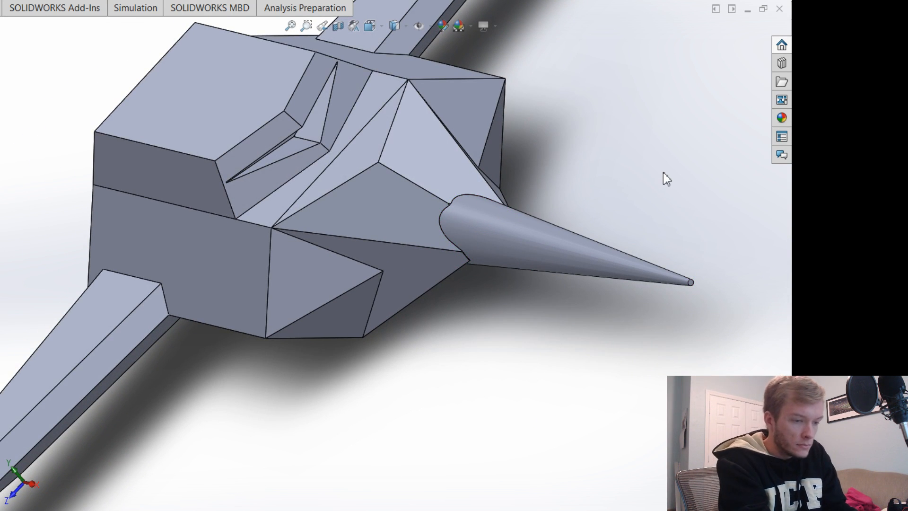
key(f)
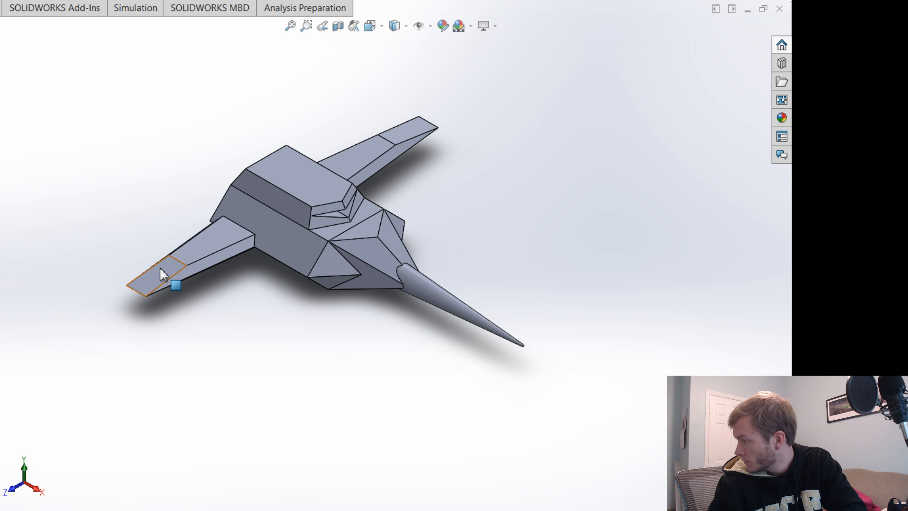
scroll(381, 315, down, 5)
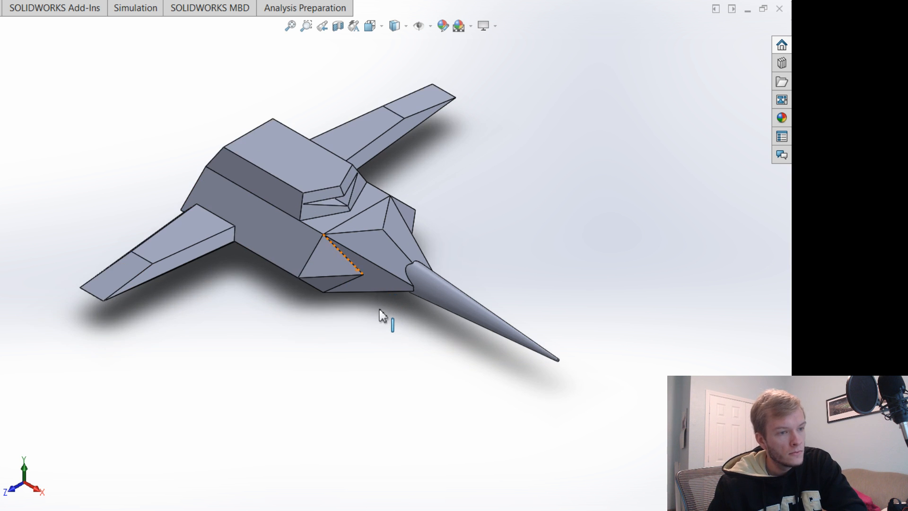
scroll(380, 314, down, 2)
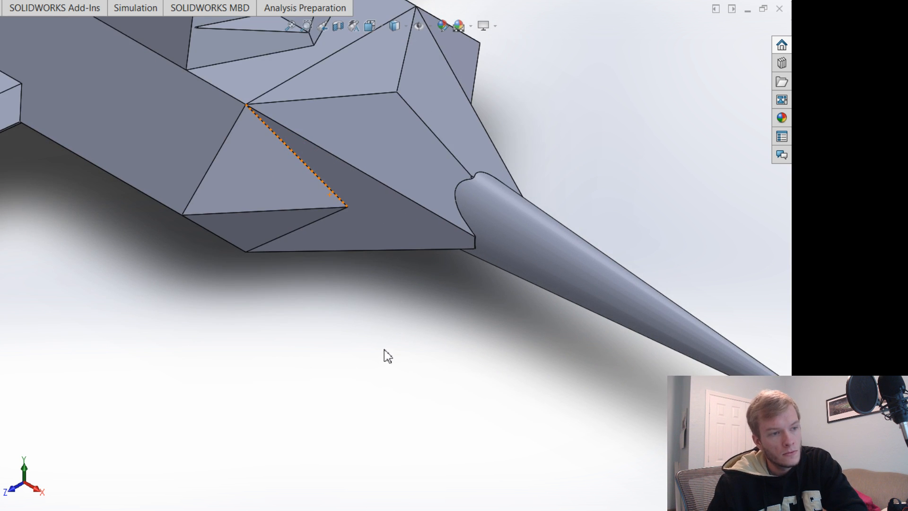
middle_drag(385, 357, 335, 225)
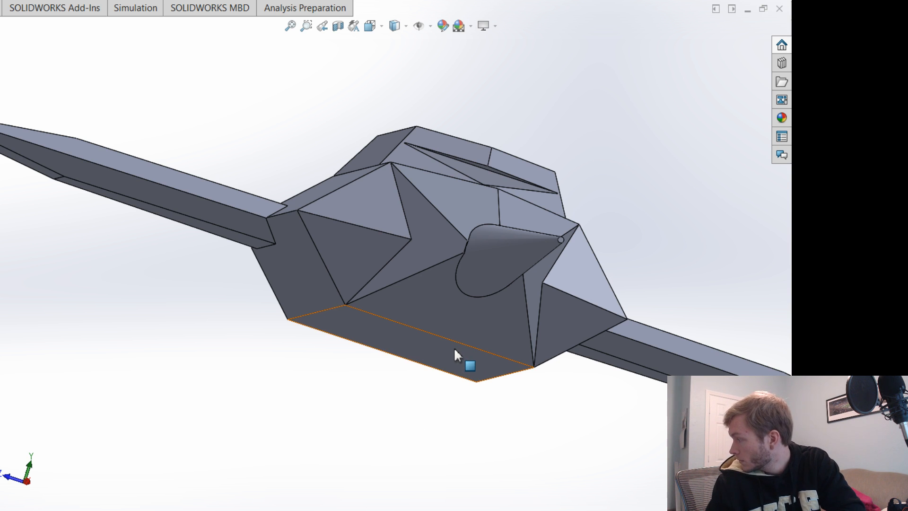
click(431, 321)
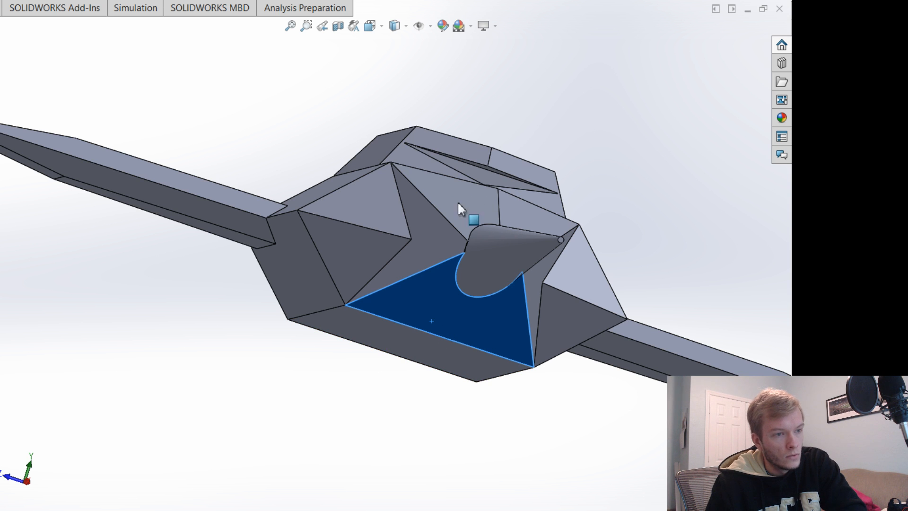
mouse_move(484, 444)
middle_down()
mouse_move(411, 387)
mouse_move(464, 381)
mouse_move(471, 358)
middle_up()
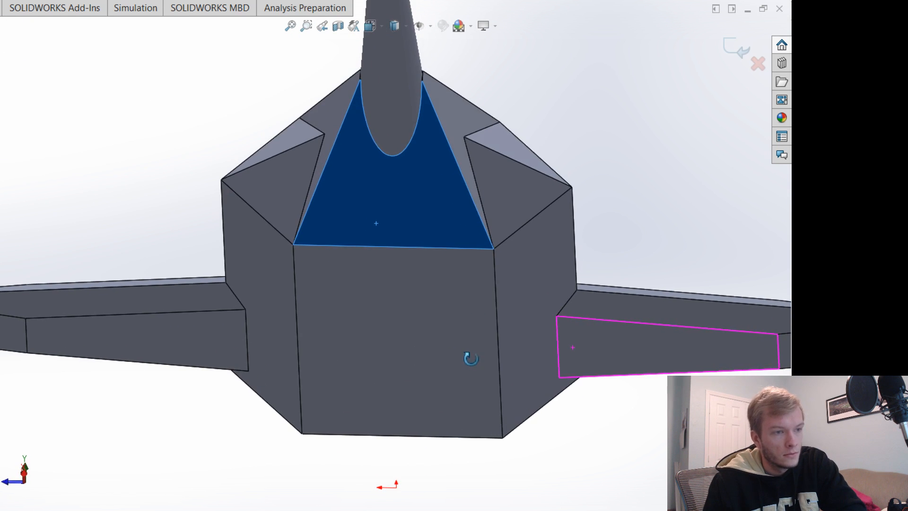
scroll(409, 222, down, 3)
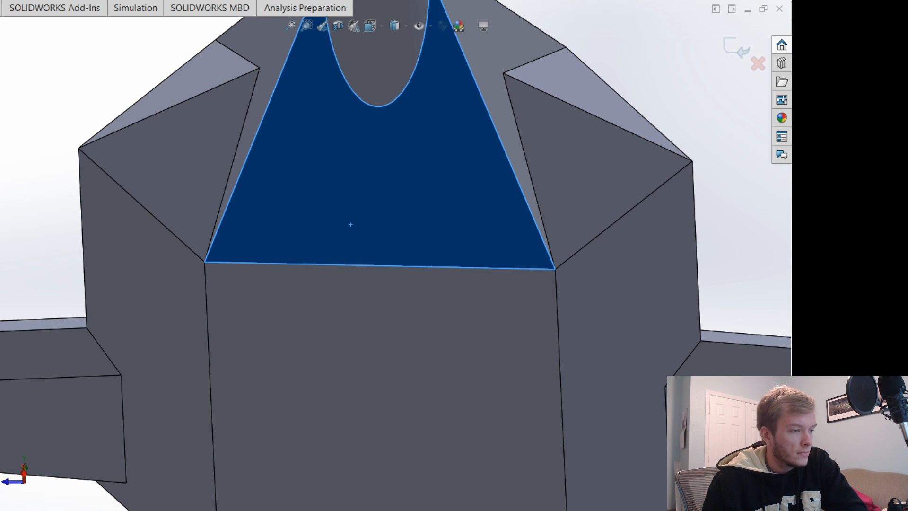
key(Escape)
key(ctrl+6)
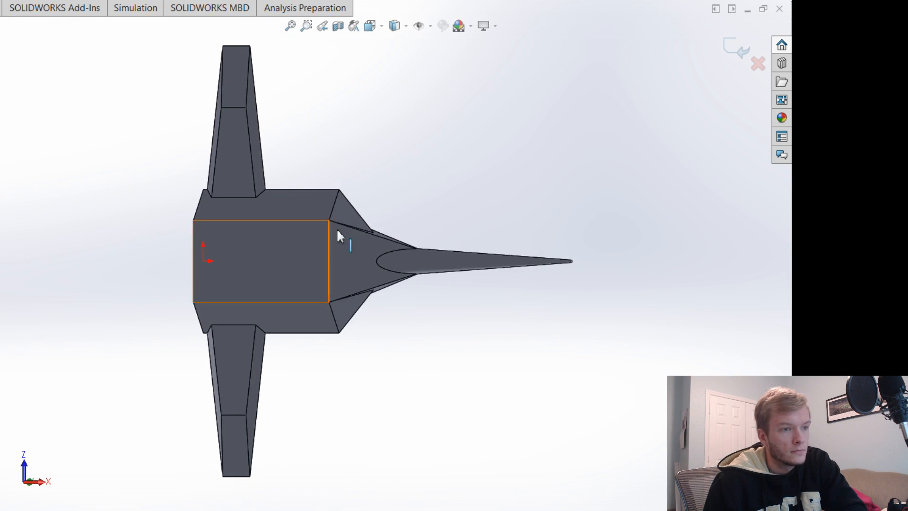
scroll(372, 253, down, 5)
scroll(370, 244, down, 3)
scroll(370, 248, up, 2)
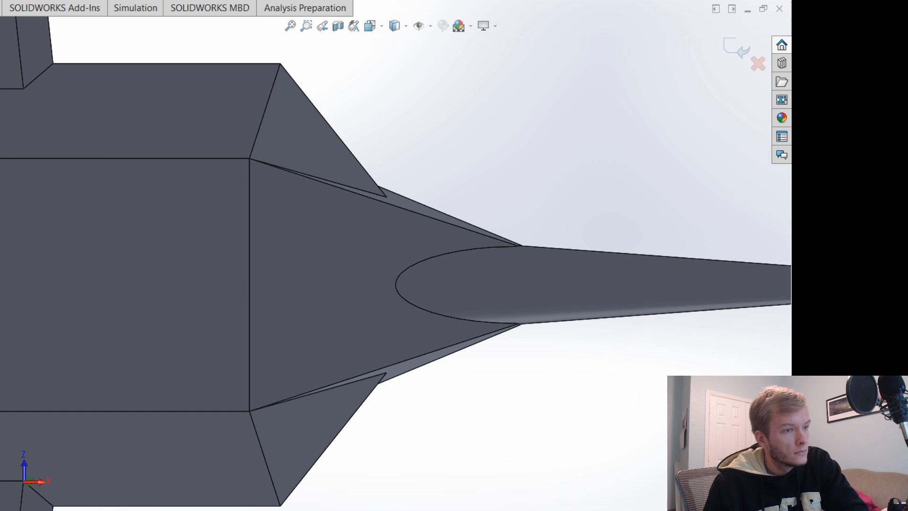
Sketch a closed six-sided profile through the body's four front corners, with two slanted lines about 148 mm long joined across the cone's root.
click(250, 159)
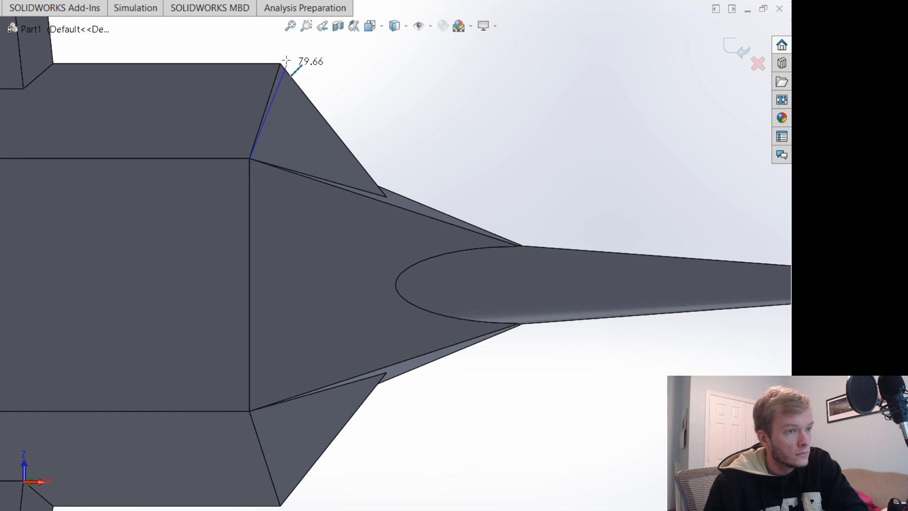
click(280, 64)
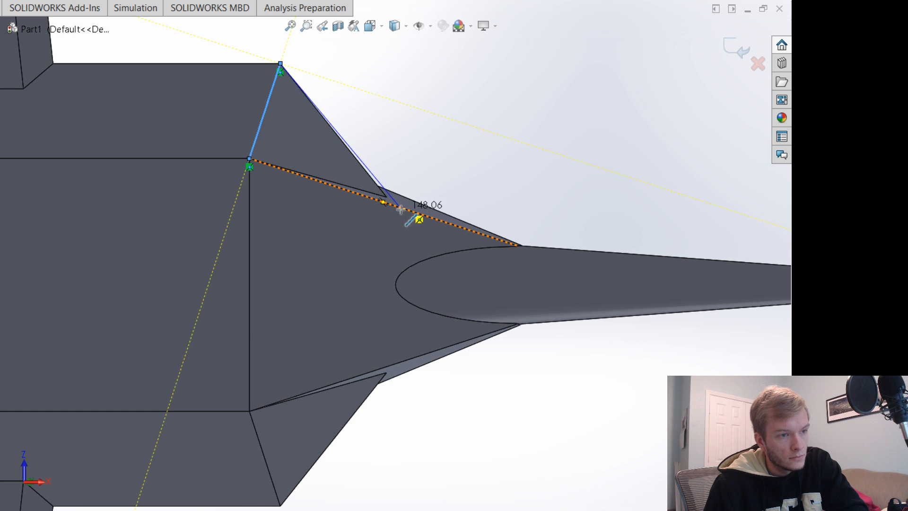
click(400, 208)
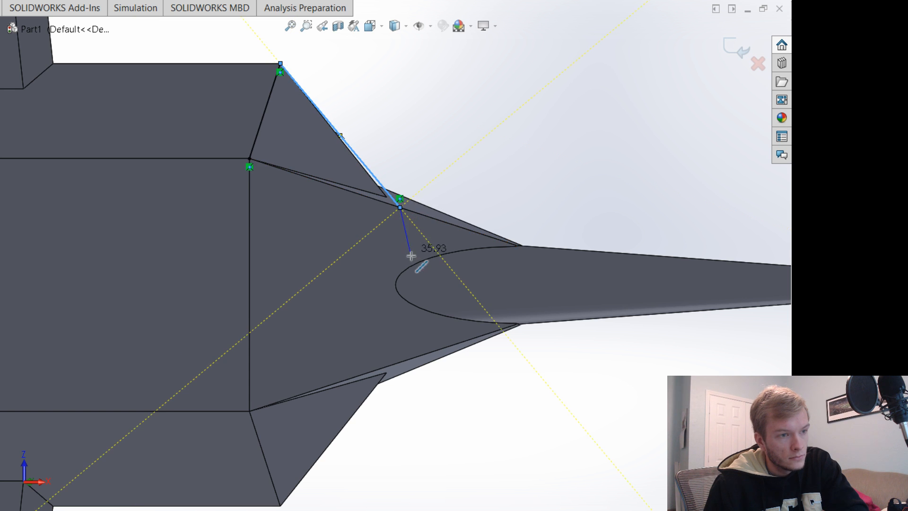
click(400, 361)
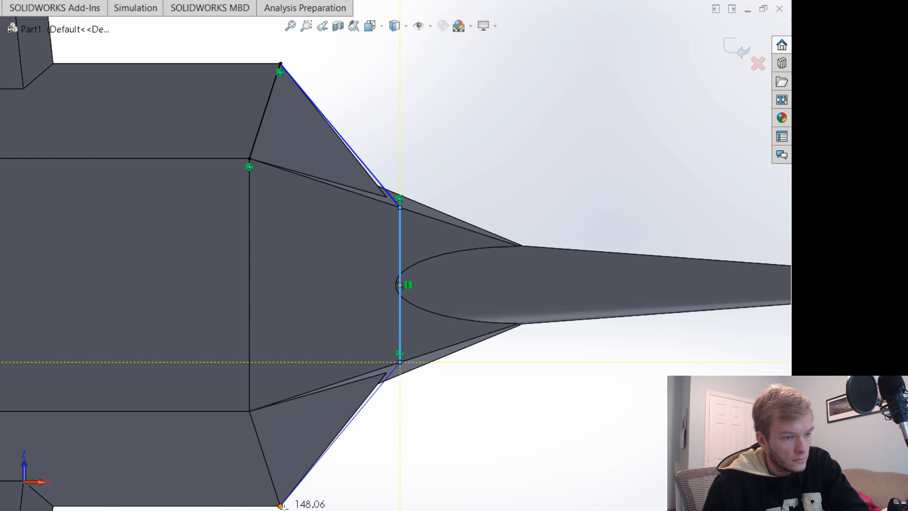
click(281, 506)
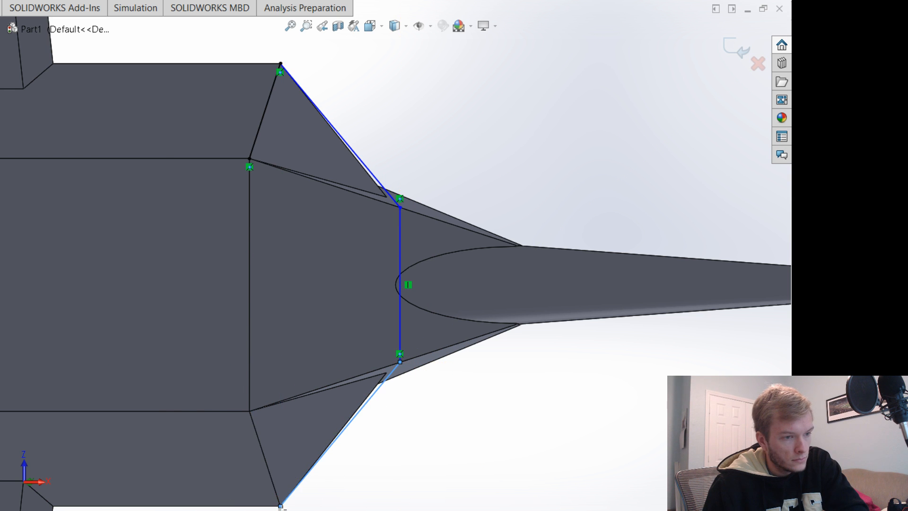
click(250, 411)
double_click(250, 159)
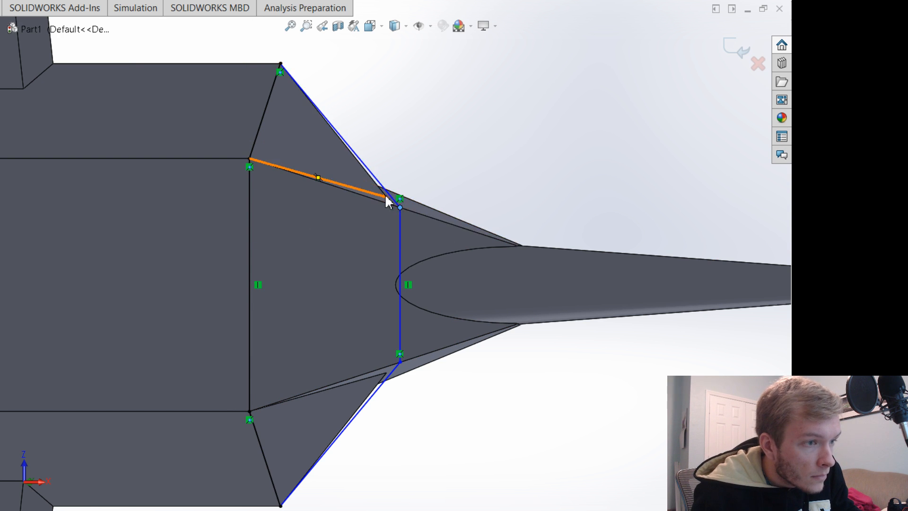
Make the profile's upper slanted line collinear with the adjacent side wedge's front edge.
scroll(386, 201, down, 3)
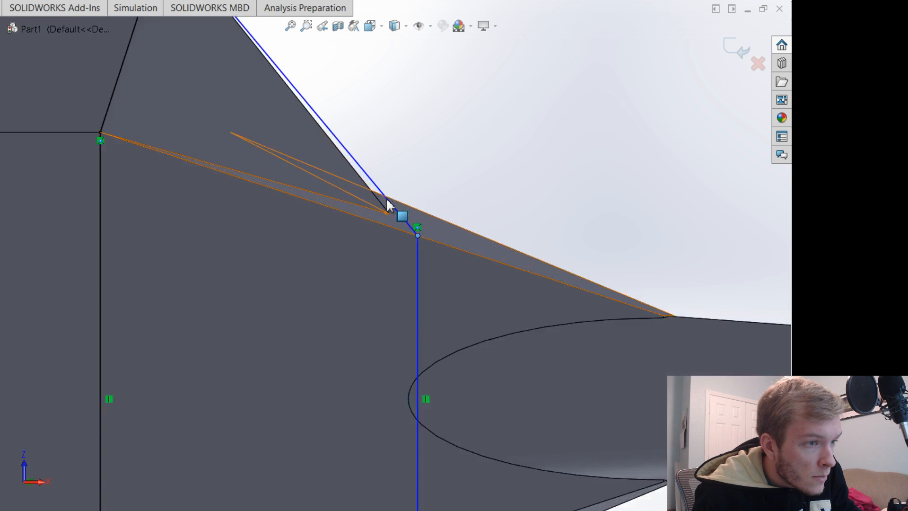
scroll(386, 203, down, 5)
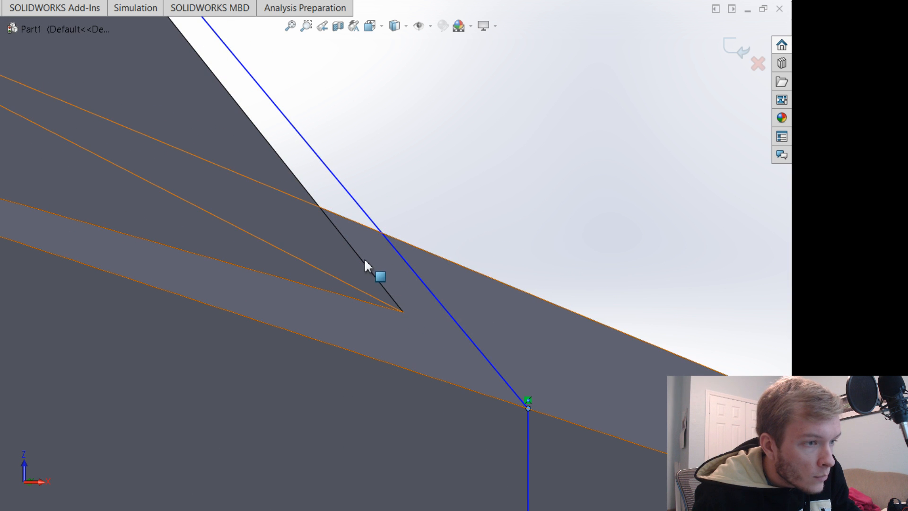
click(375, 228)
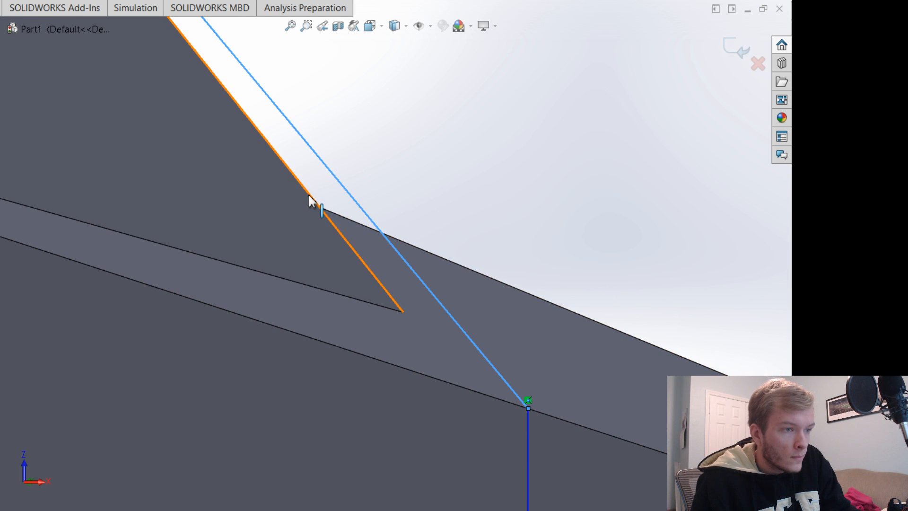
ctrl+click(310, 201)
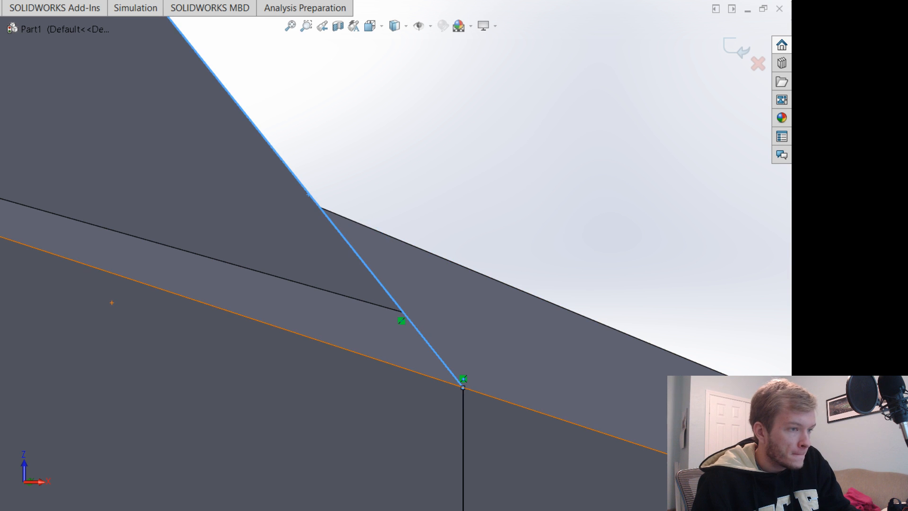
Examine how the six-sided profile lines up with the side wedges on both sides and with the nose's sloping underside.
scroll(236, 300, up, 8)
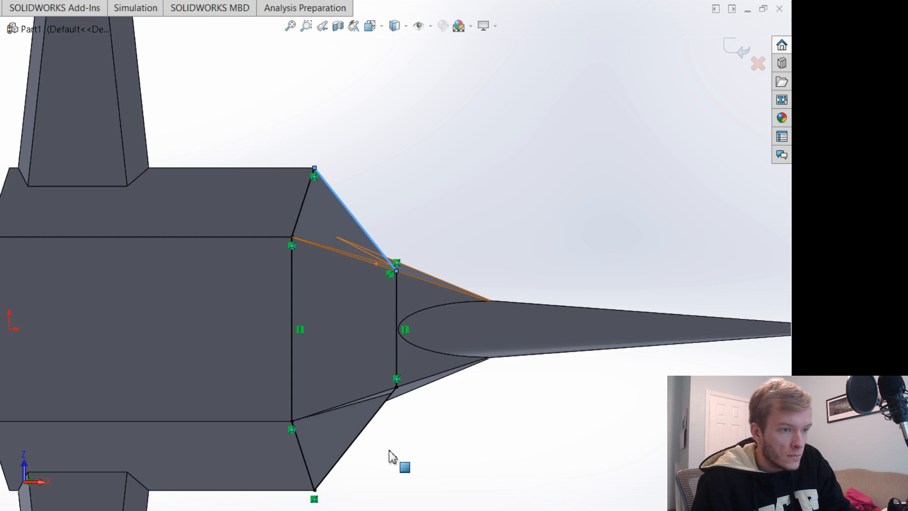
scroll(385, 454, down, 2)
scroll(377, 437, down, 2)
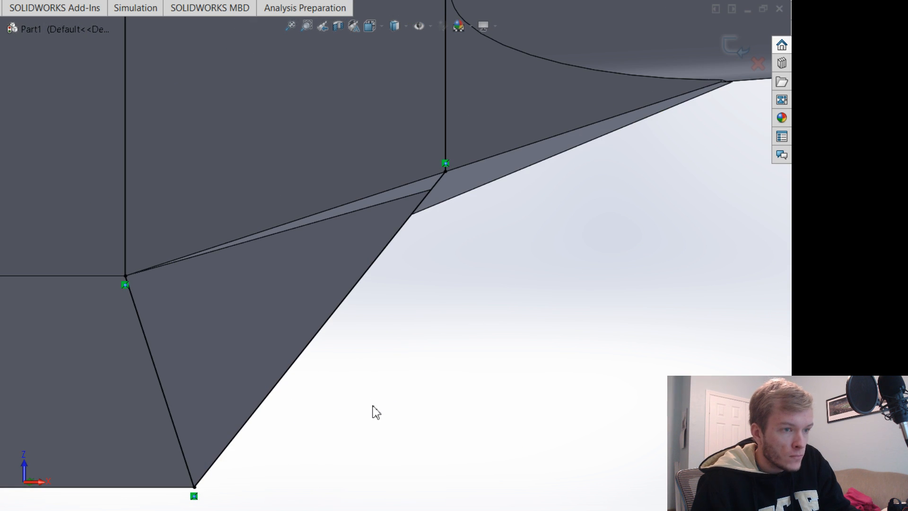
scroll(374, 411, up, 5)
scroll(340, 253, down, 1)
scroll(371, 188, up, 3)
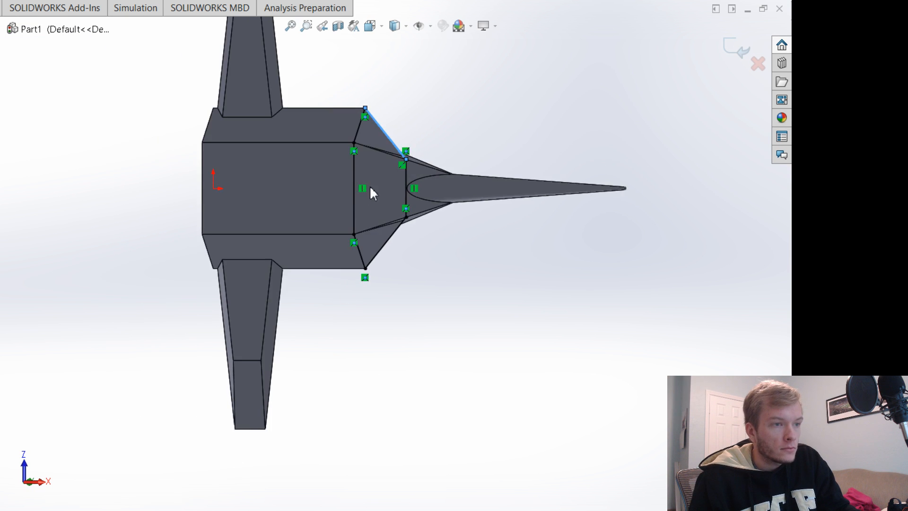
scroll(382, 230, down, 3)
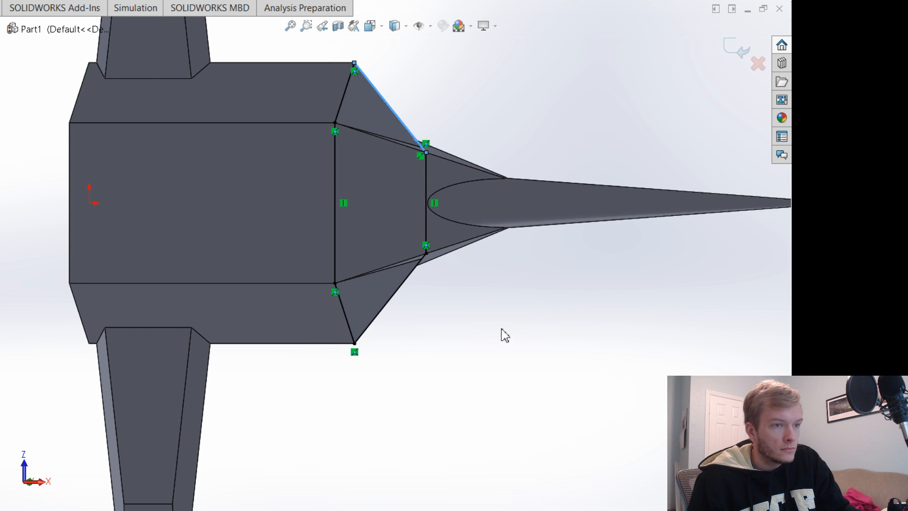
mouse_move(502, 334)
middle_down()
mouse_move(470, 438)
mouse_move(478, 457)
middle_up()
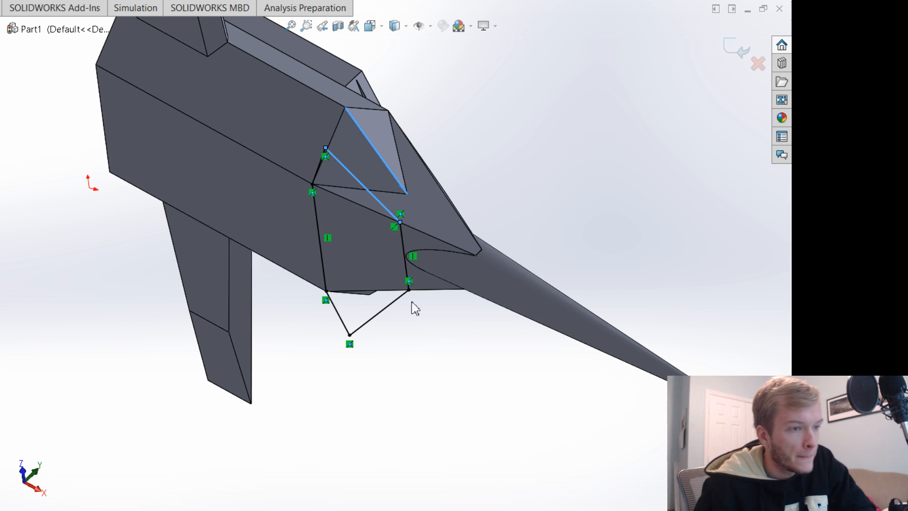
scroll(455, 314, down, 2)
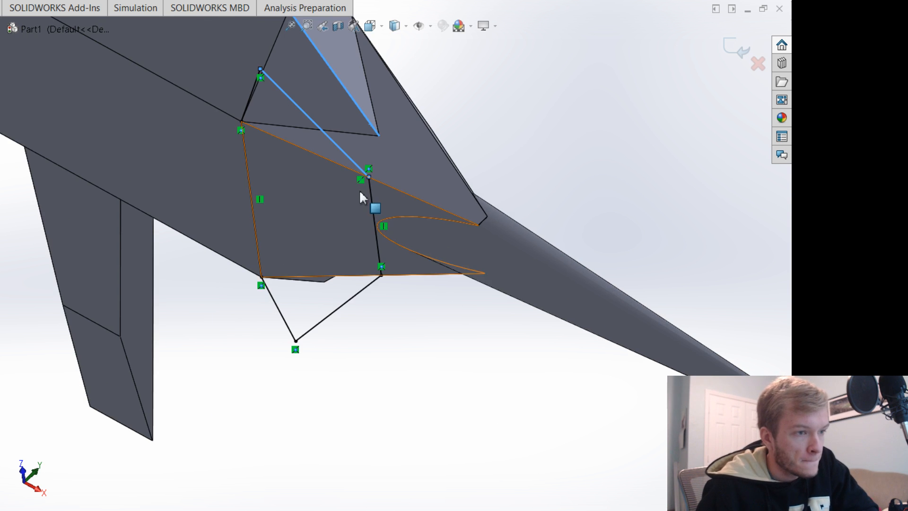
scroll(364, 193, down, 1)
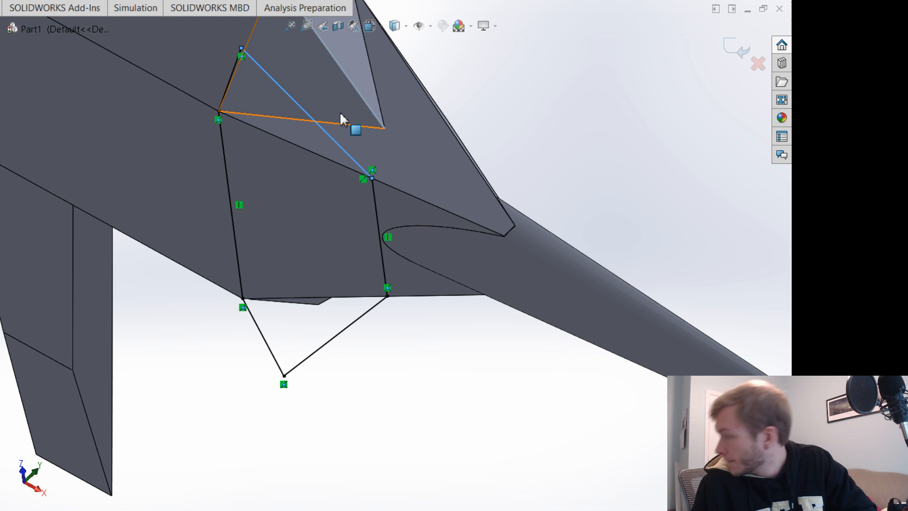
scroll(339, 108, up, 4)
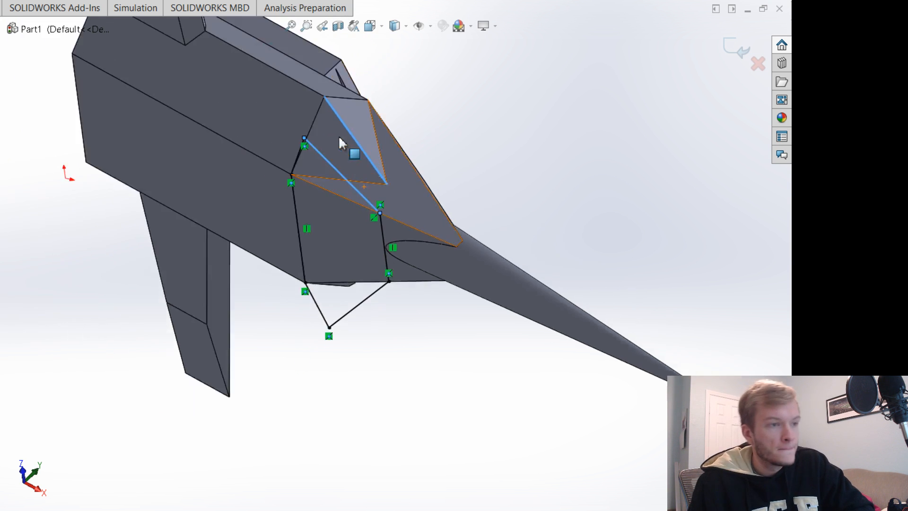
Try to extrude the six-sided underside profile into the nose block with an increased depth and an inward draft, and discard the sketch.
scroll(331, 147, down, 3)
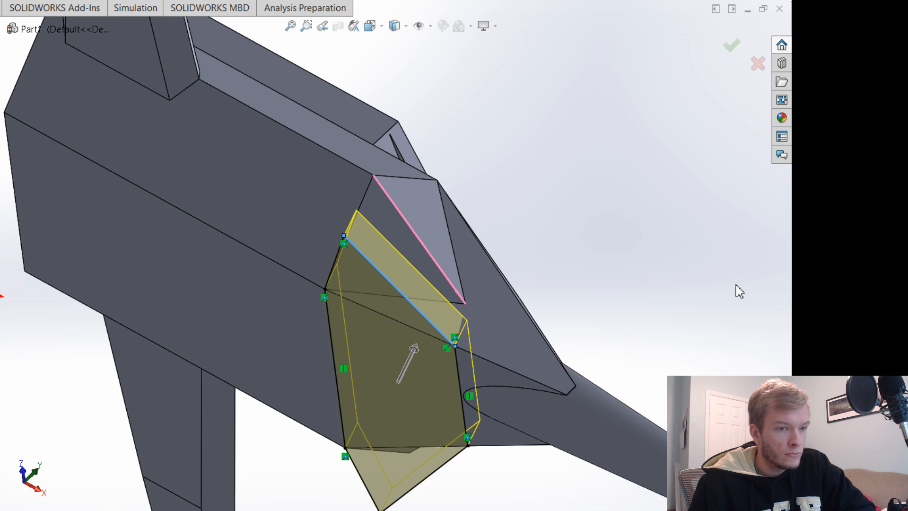
middle_drag(736, 290, 714, 343)
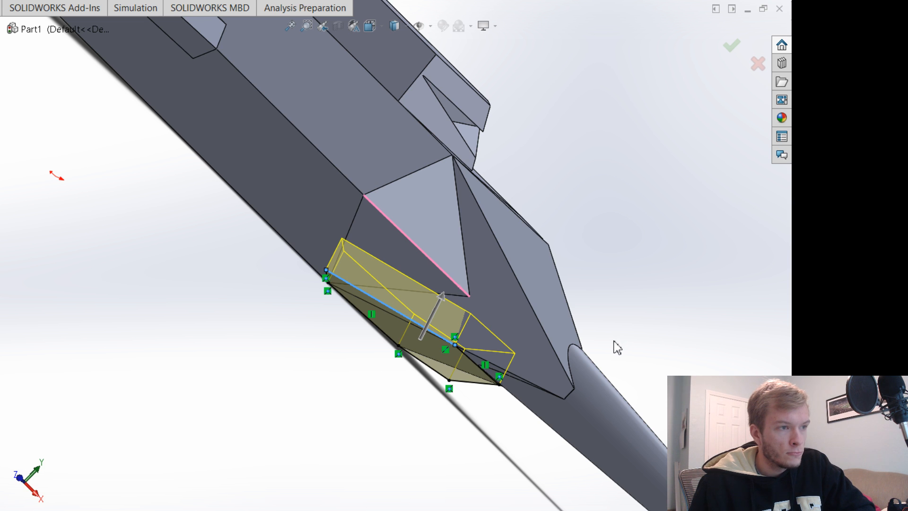
scroll(664, 352, down, 2)
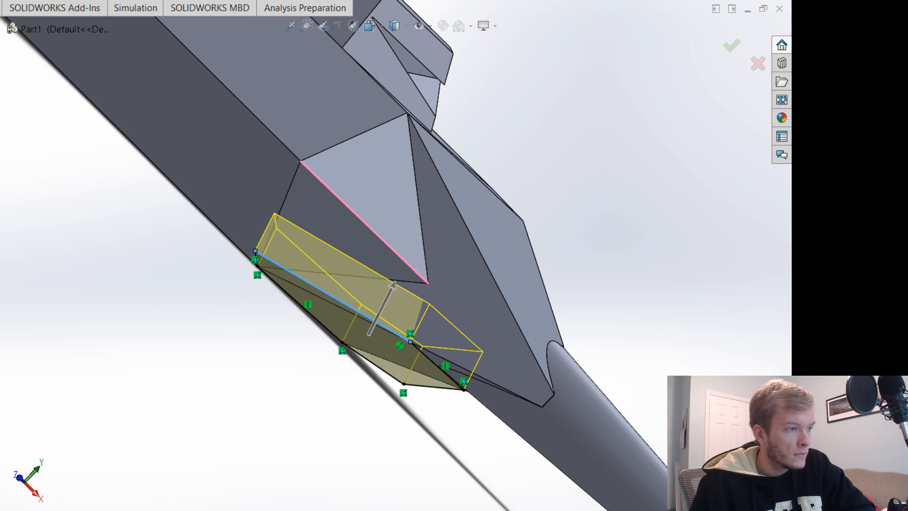
key(Up)
key(Up)
key(Up)
key(Up)
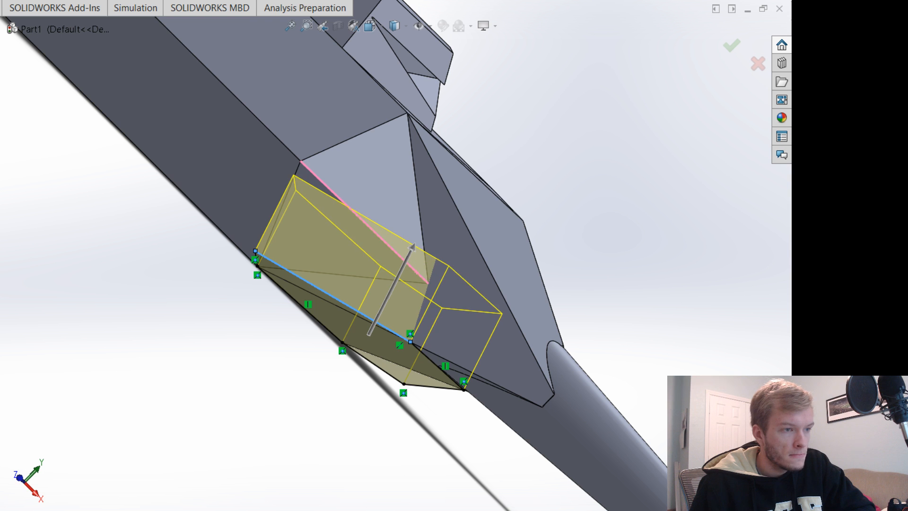
middle_drag(672, 221, 653, 248)
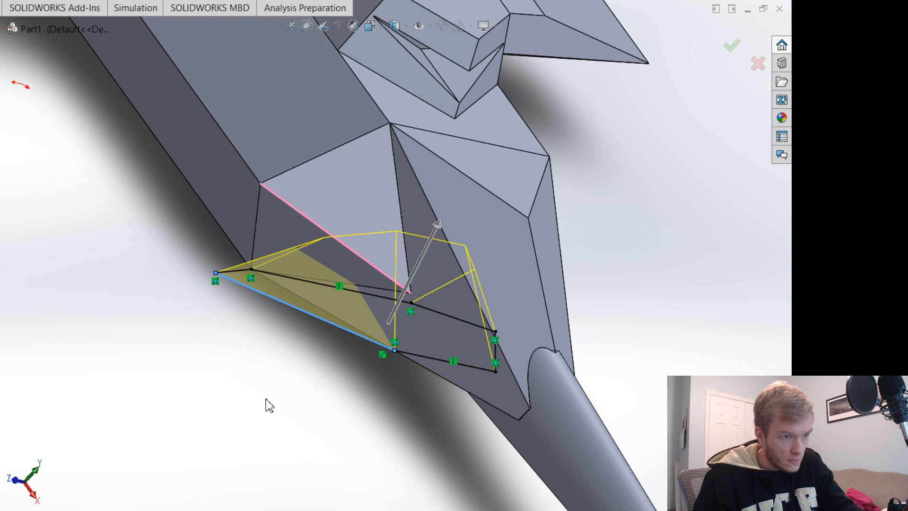
mouse_move(266, 403)
middle_down()
mouse_move(345, 367)
mouse_move(347, 409)
mouse_move(314, 437)
mouse_move(323, 397)
mouse_move(310, 378)
mouse_move(290, 385)
middle_up()
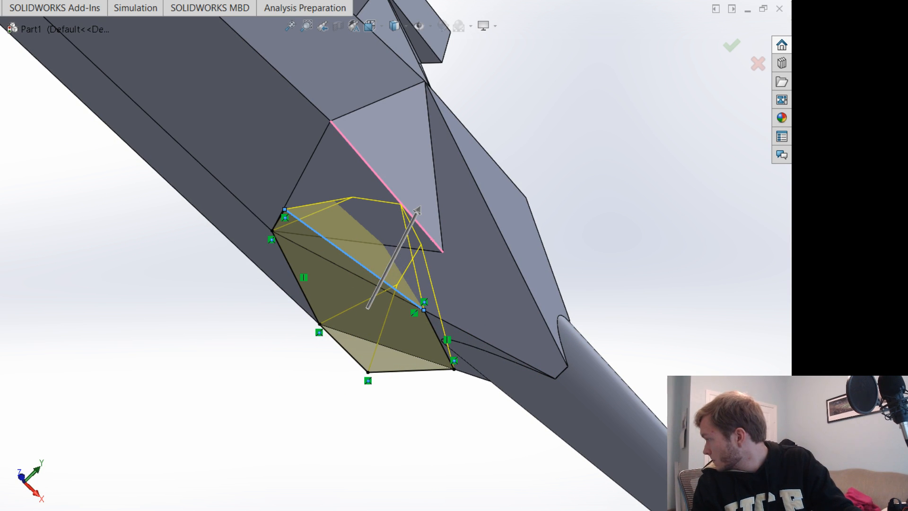
key(Escape)
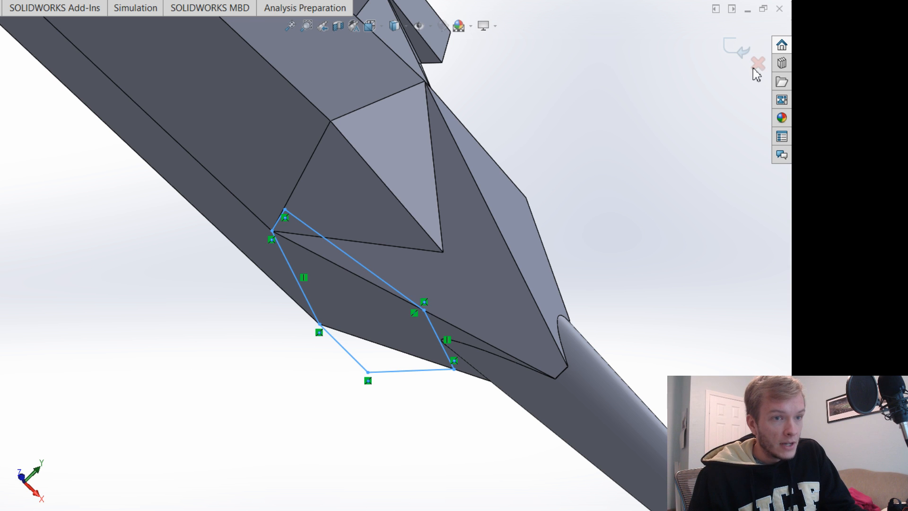
click(455, 253)
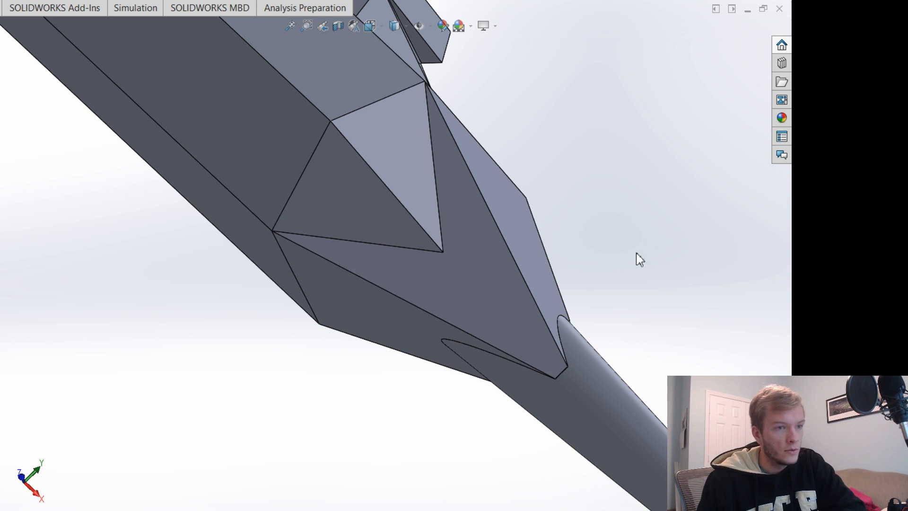
middle_drag(628, 256, 627, 255)
key(ctrl+7)
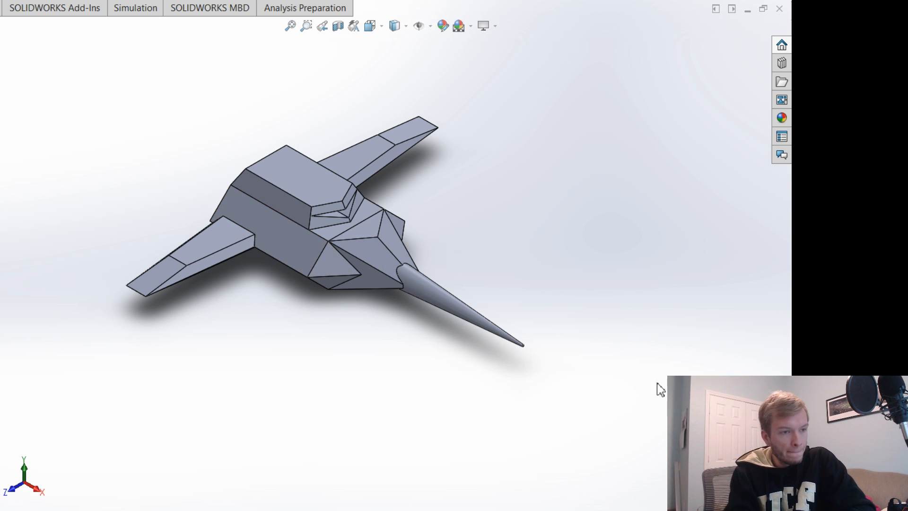
middle_drag(656, 383, 158, 444)
key(ctrl+7)
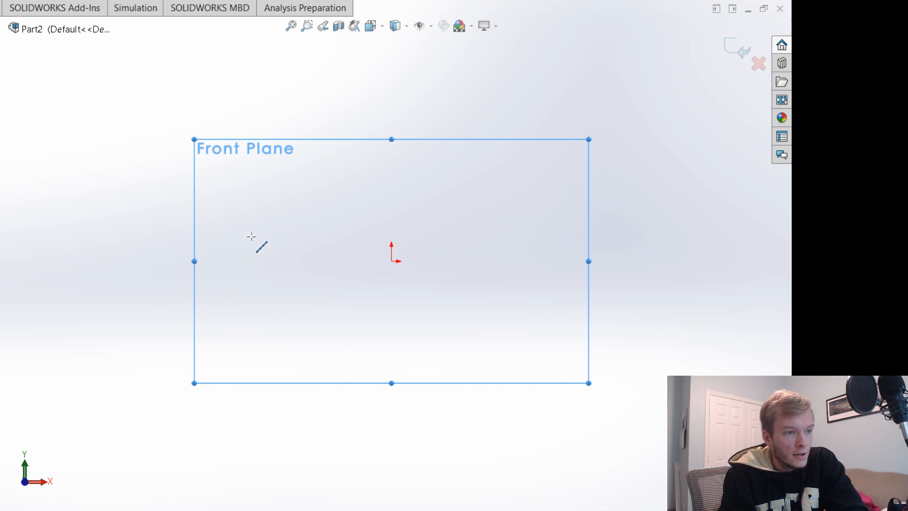
Sketch a closed four-sided diamond around the origin on the Front Plane, with its first side about 100 mm long.
click(238, 249)
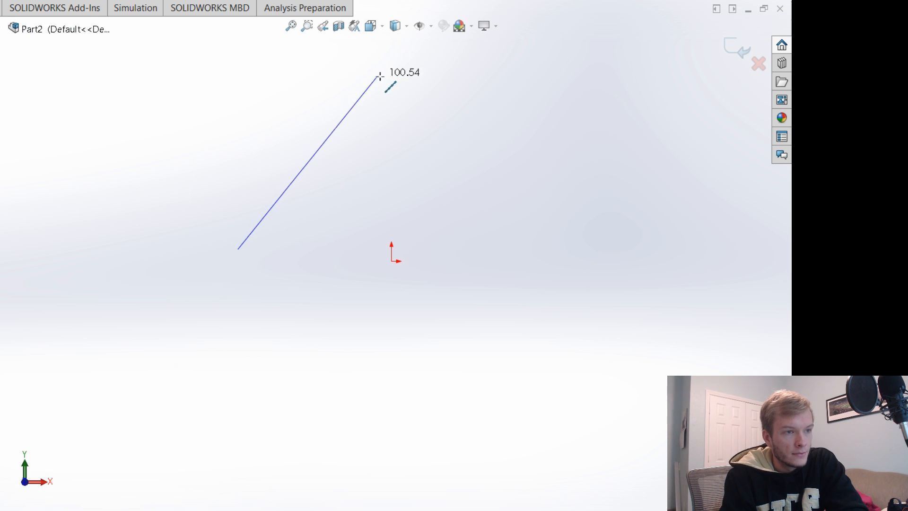
click(379, 74)
click(544, 249)
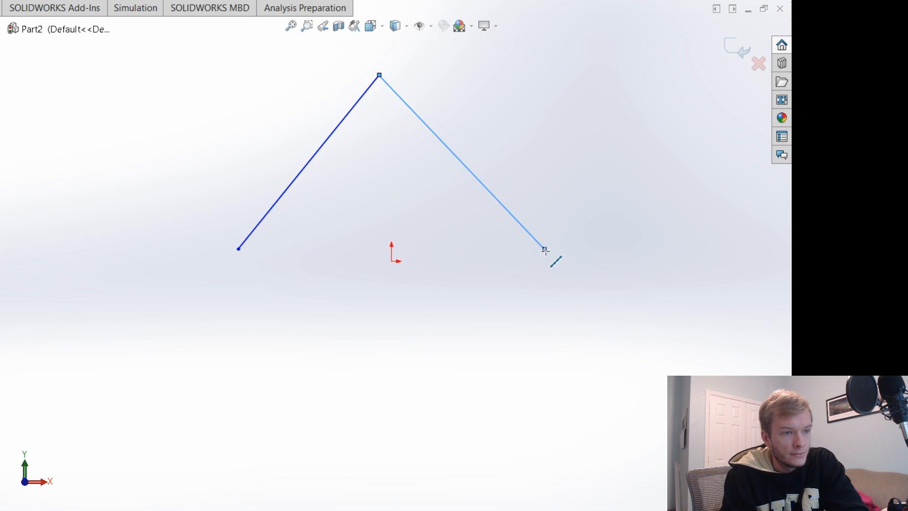
click(392, 386)
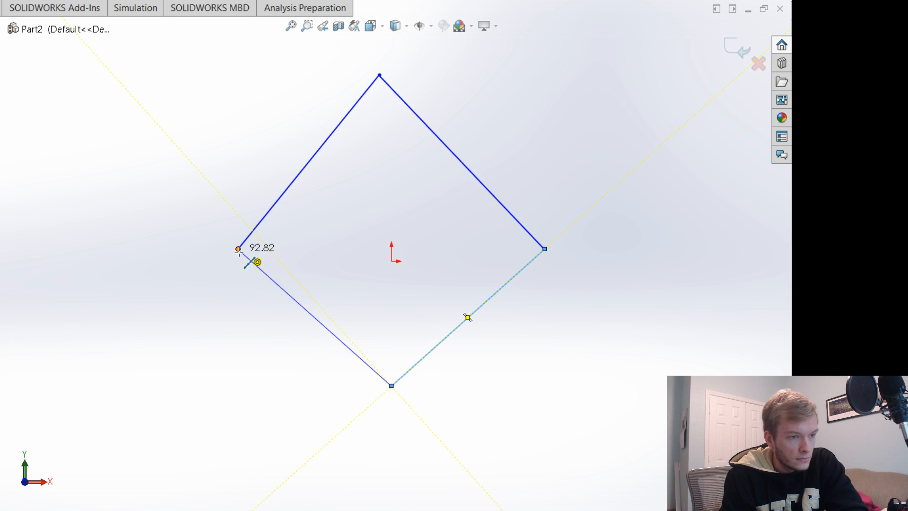
click(239, 249)
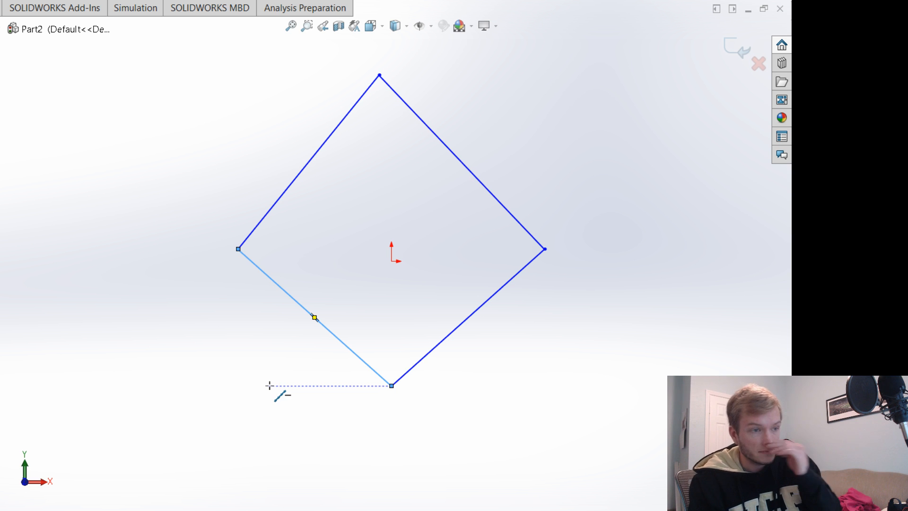
key(Escape)
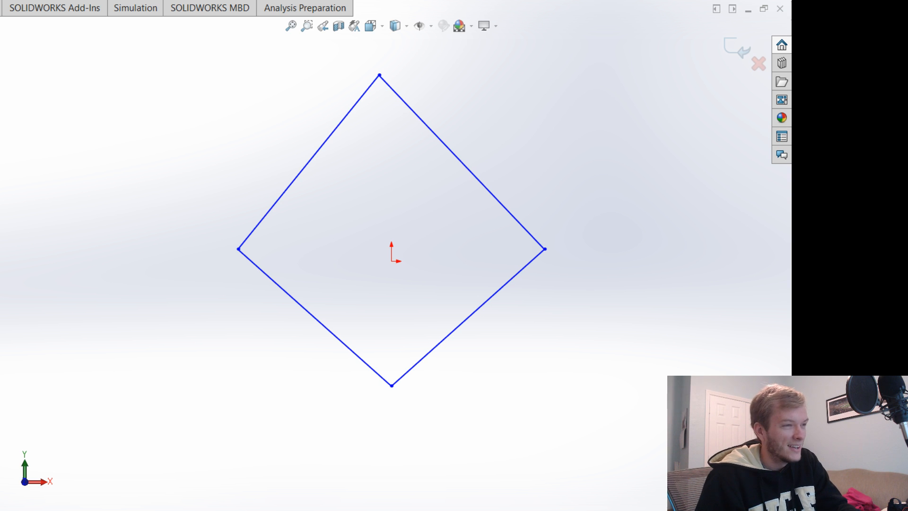
Draw two construction centerlines joining the diamond's opposite corners, one across and one from its upper to its lower corner.
click(238, 249)
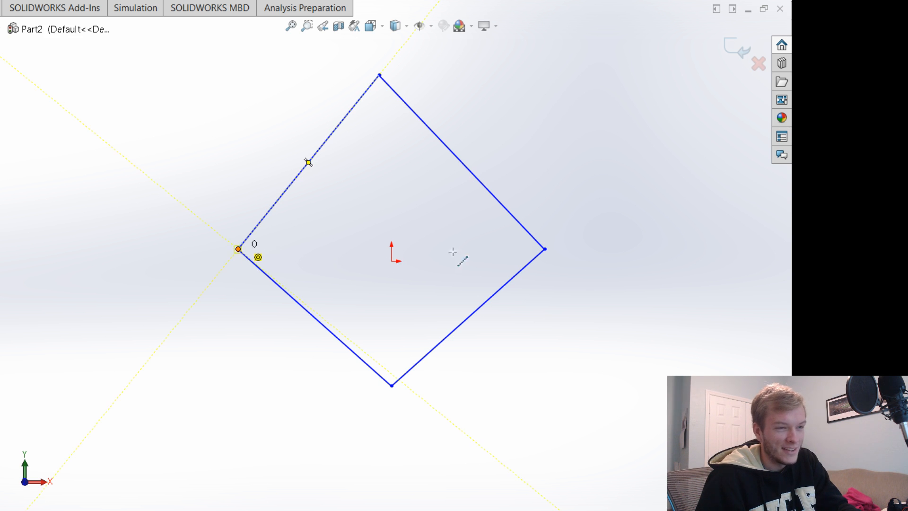
double_click(544, 249)
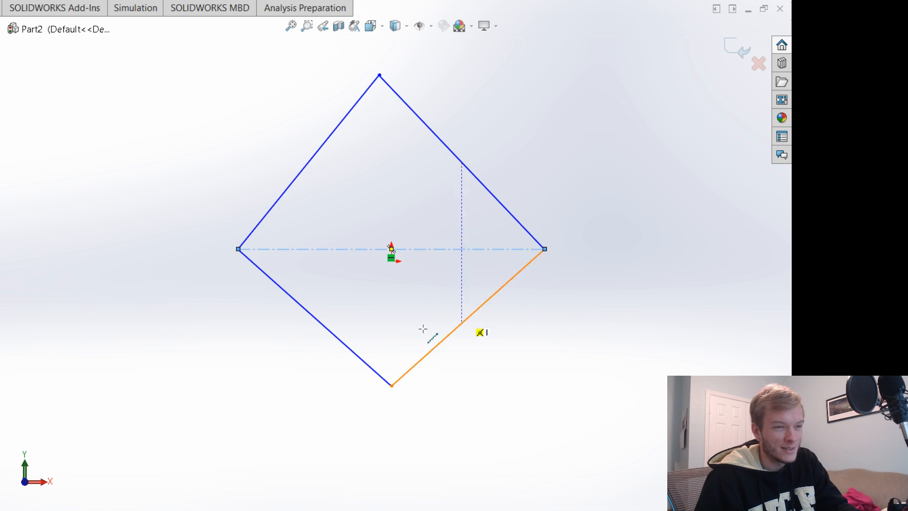
click(379, 75)
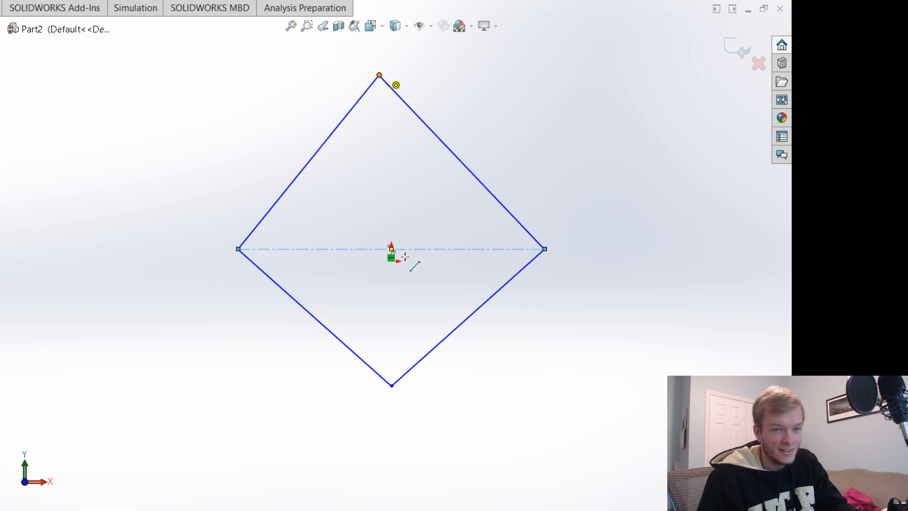
double_click(391, 385)
key(Escape)
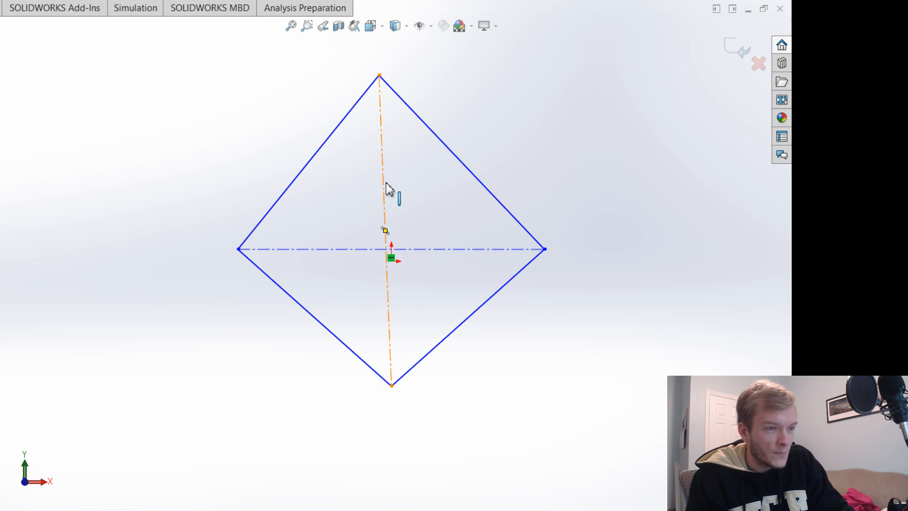
Make the diamond's upright centerline vertical and constrain the two centerlines to cross at their midpoints.
click(424, 125)
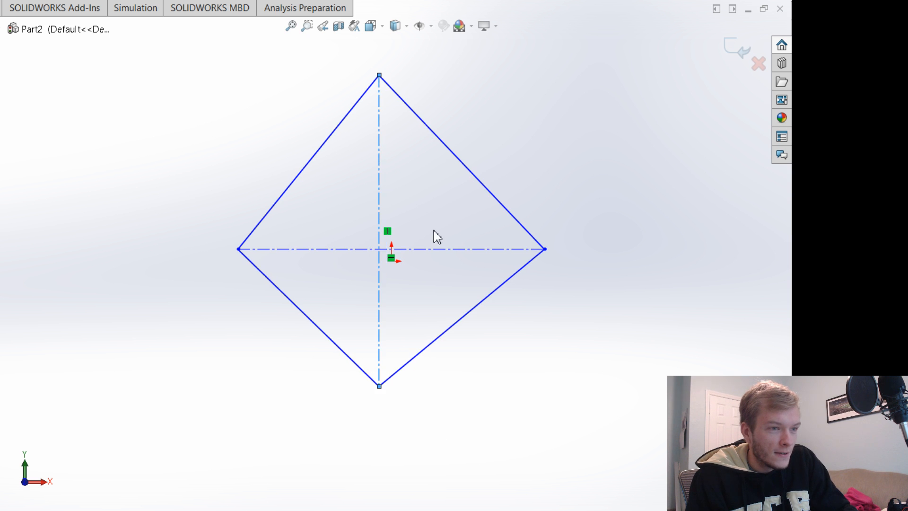
click(429, 249)
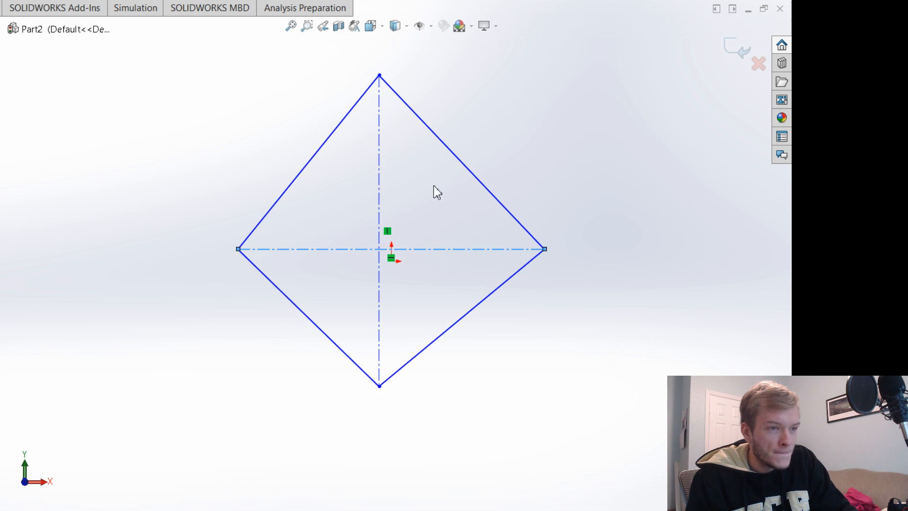
click(379, 231)
click(436, 254)
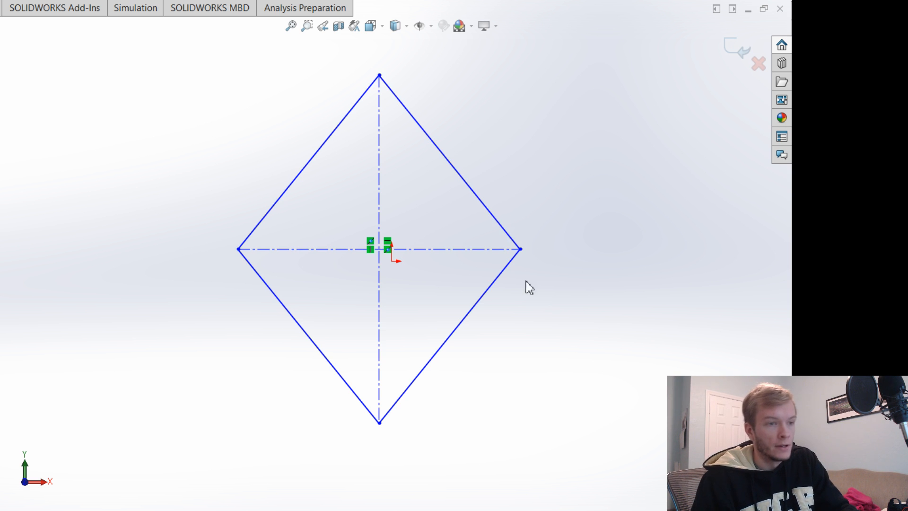
Dimension the angle between the diamond's two sides meeting at its +X corner and set it to 90 degrees.
click(501, 225)
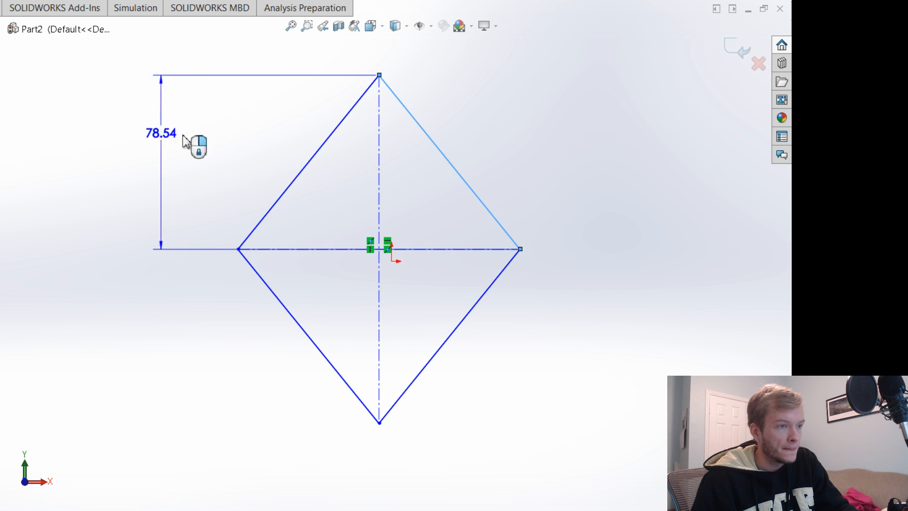
click(474, 312)
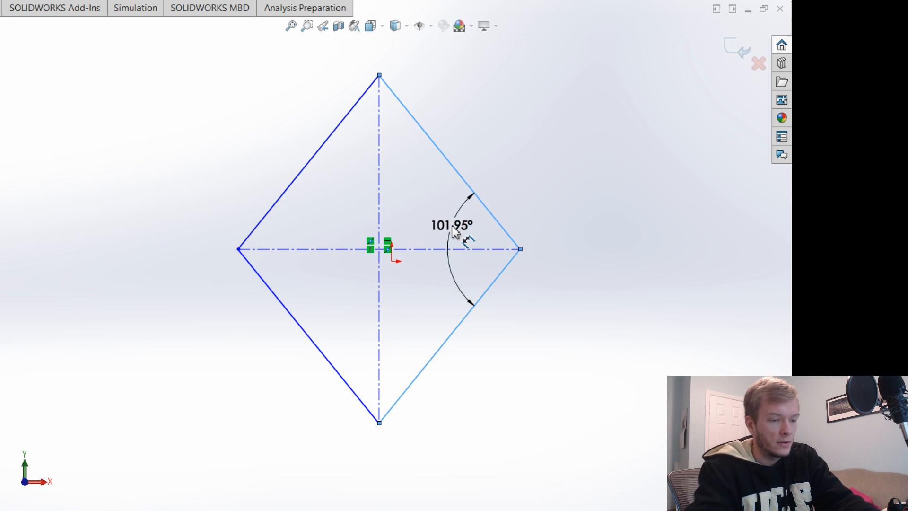
click(454, 232)
text(90)
key(Return)
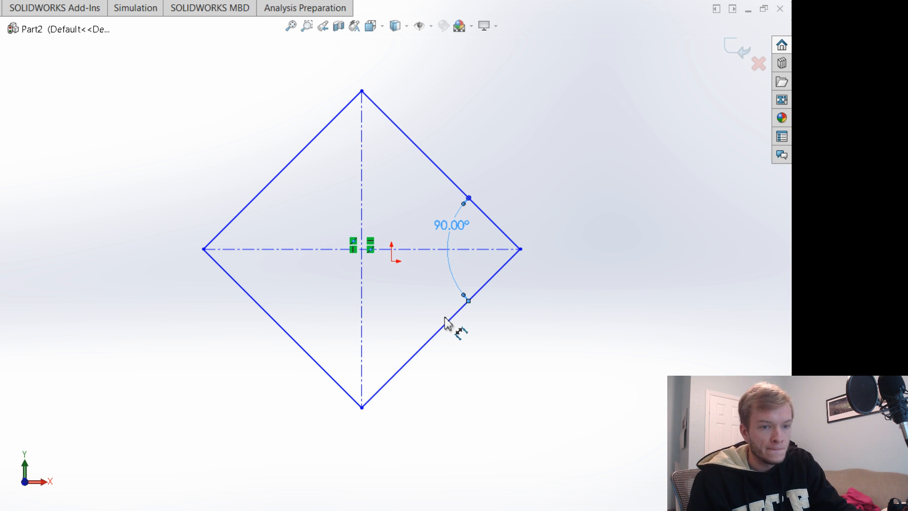
key(Escape)
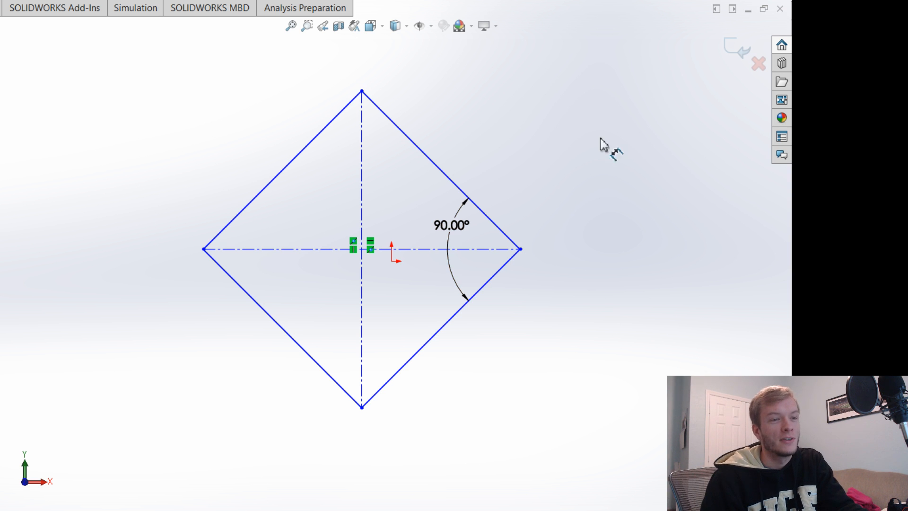
Dimension the diamond's full height between its upper and lower corners and set it to 3000.
click(362, 92)
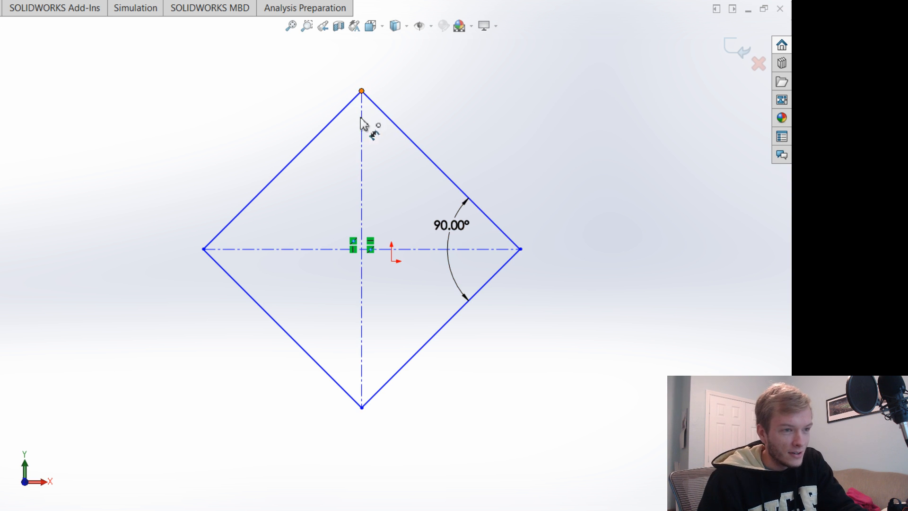
click(362, 407)
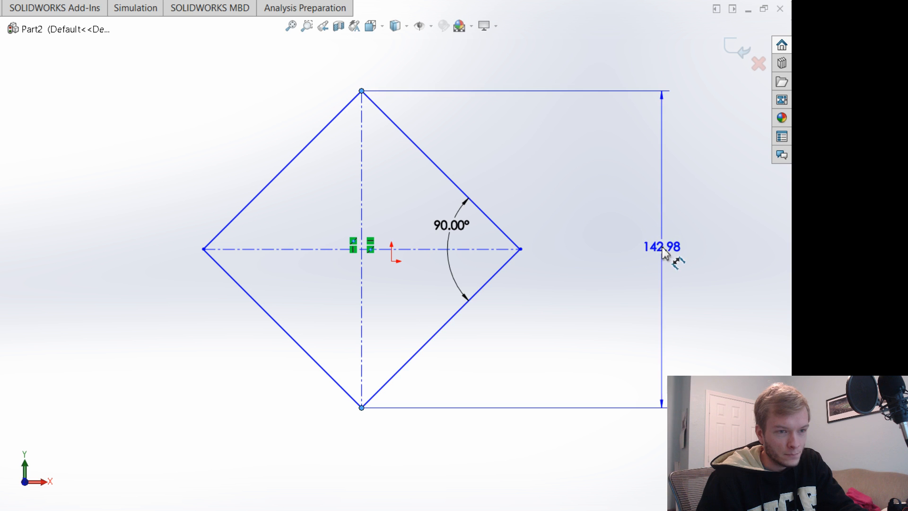
click(664, 246)
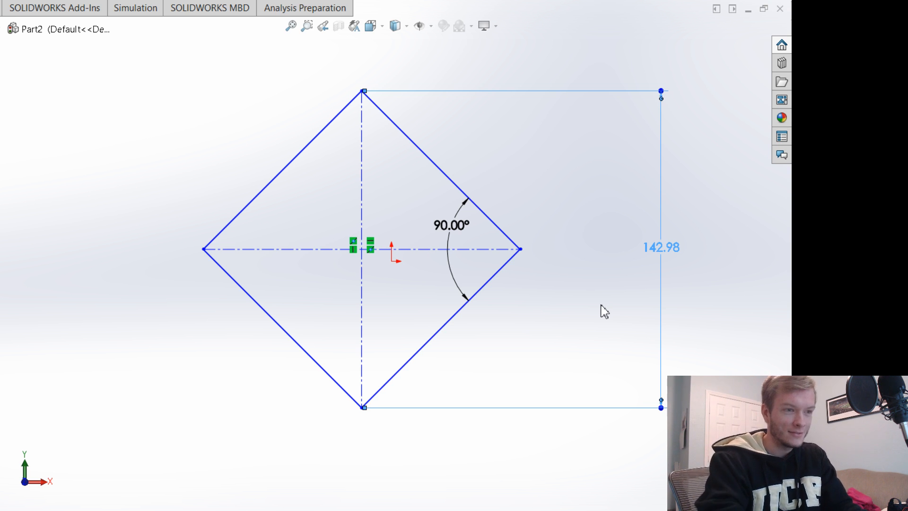
key(Return)
scroll(512, 285, up, 12)
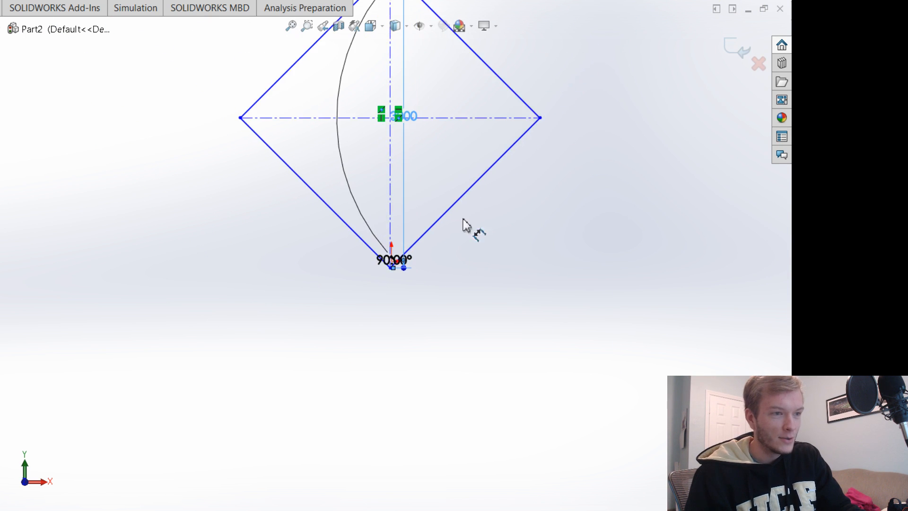
scroll(425, 172, down, 10)
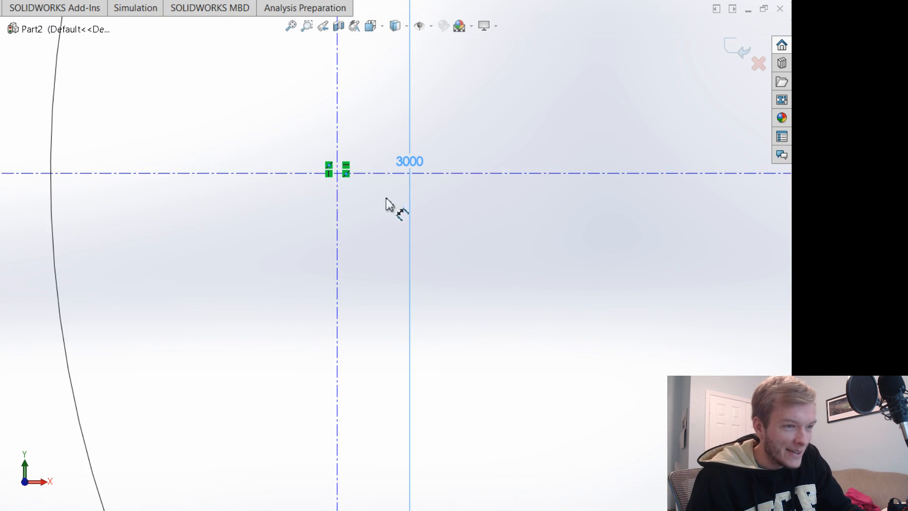
scroll(354, 203, up, 5)
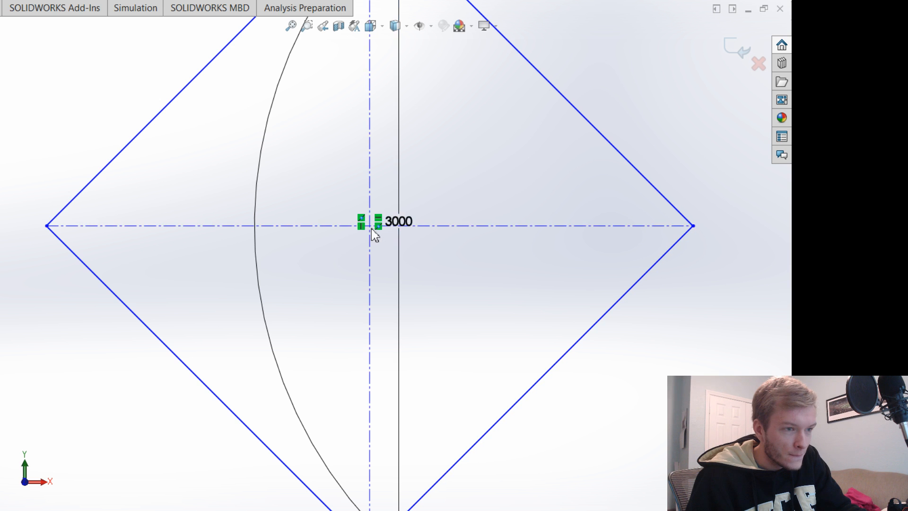
Constrain the crossing point of the diamond's two centerlines to the sketch origin.
click(369, 226)
scroll(378, 312, up, 3)
scroll(384, 441, down, 3)
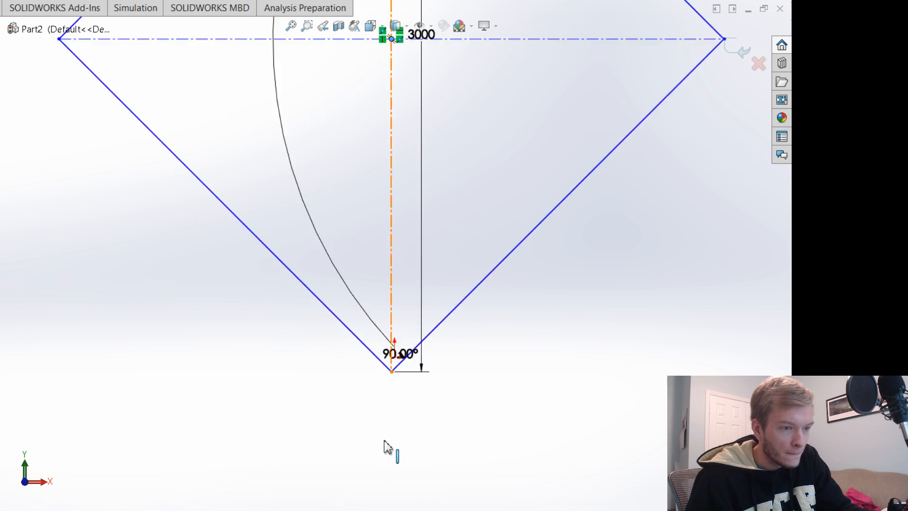
scroll(395, 416, down, 8)
scroll(442, 229, up, 6)
scroll(414, 73, down, 4)
scroll(406, 48, down, 3)
ctrl+middle_drag(407, 42, 402, 145)
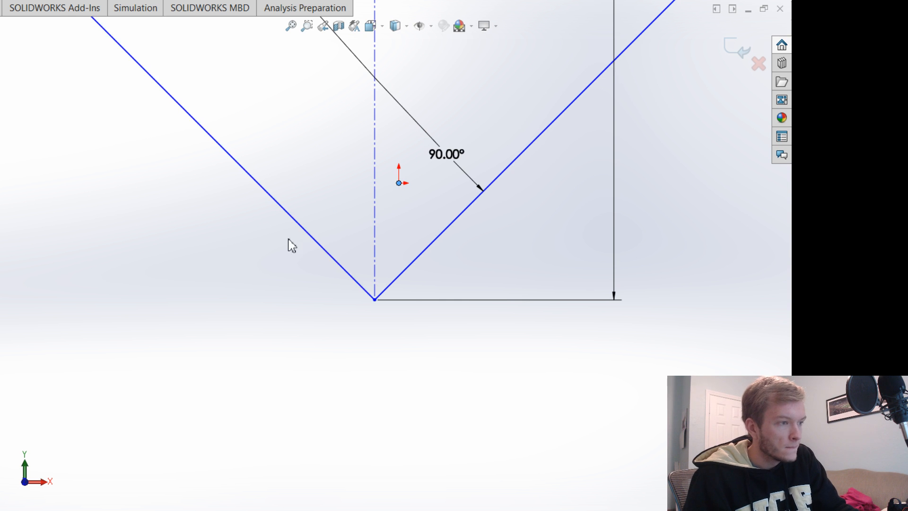
scroll(411, 115, up, 5)
scroll(419, 158, down, 6)
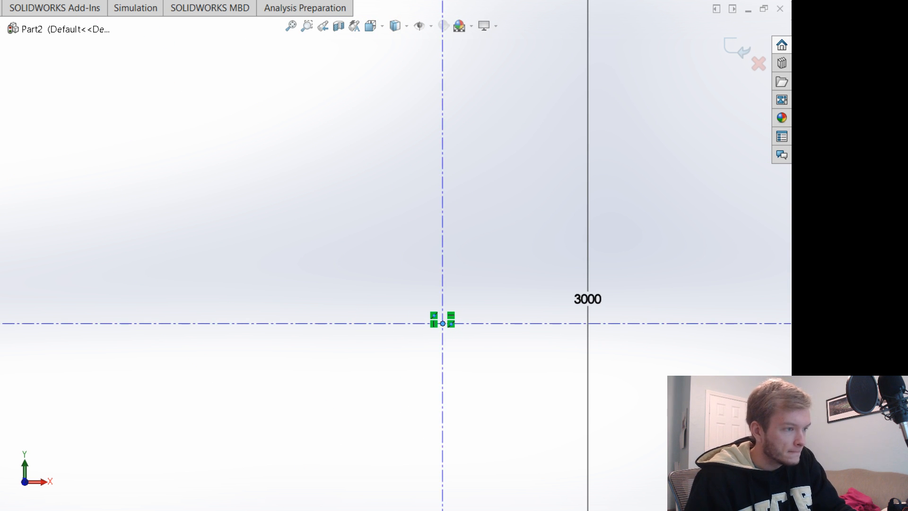
scroll(523, 366, up, 10)
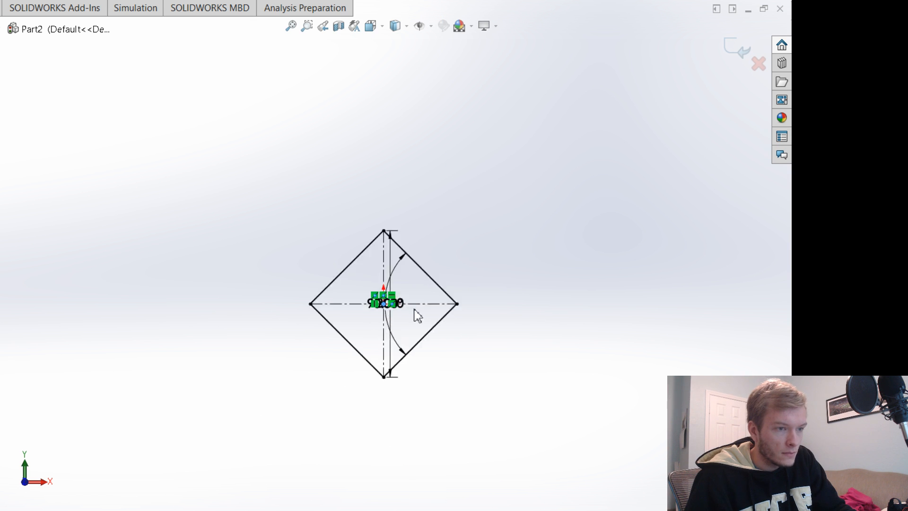
scroll(416, 314, down, 4)
scroll(350, 378, up, 2)
scroll(358, 387, down, 2)
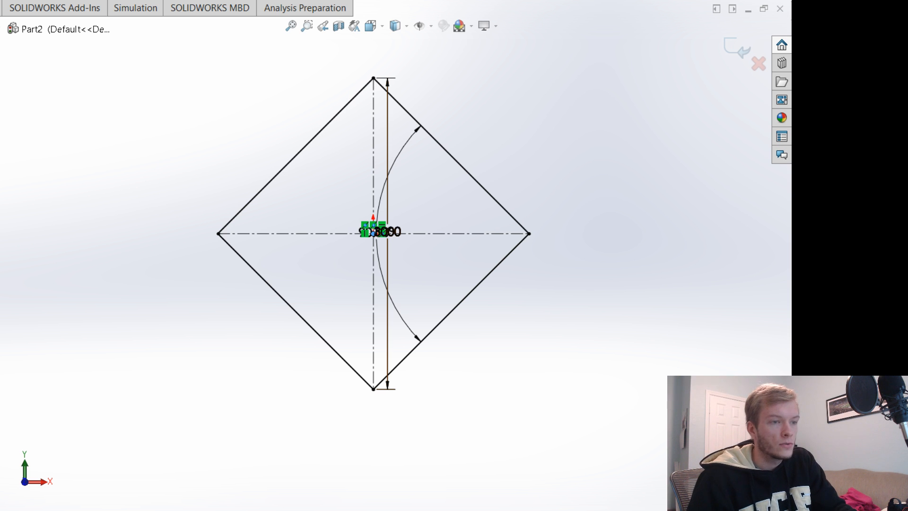
Set up an extrusion of the diamond to both sides of the sketch plane with an inward draft.
middle_drag(212, 199, 584, 347)
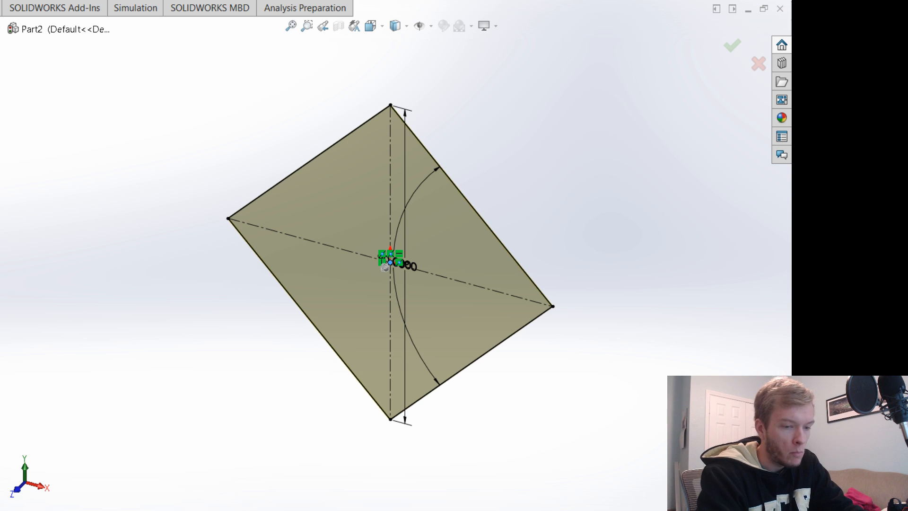
key(Return)
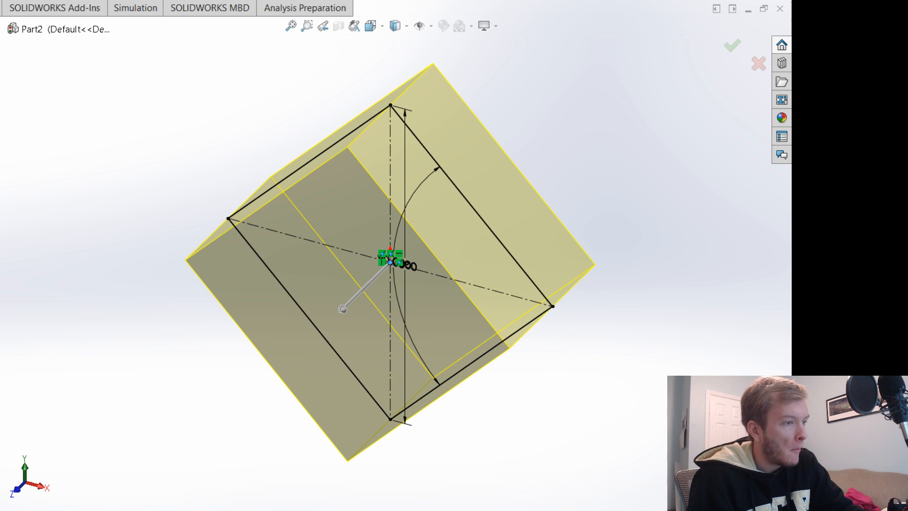
key(Return)
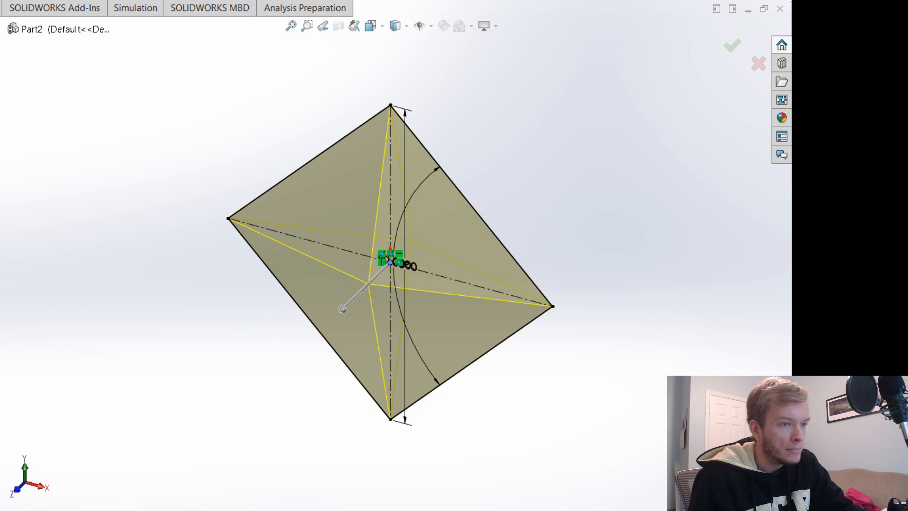
key(Return)
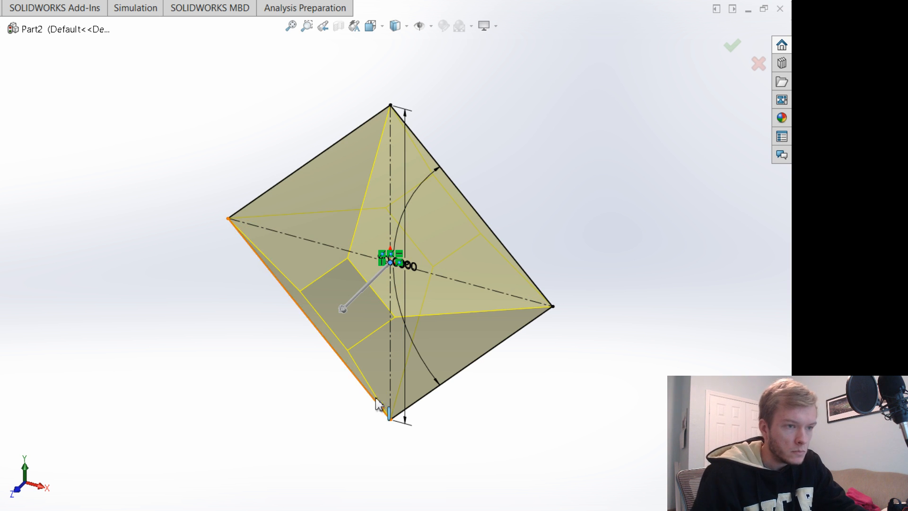
Adjust the drafted extrusion until both ends taper to a point and complete the eight-faced solid.
middle_drag(626, 310, 572, 336)
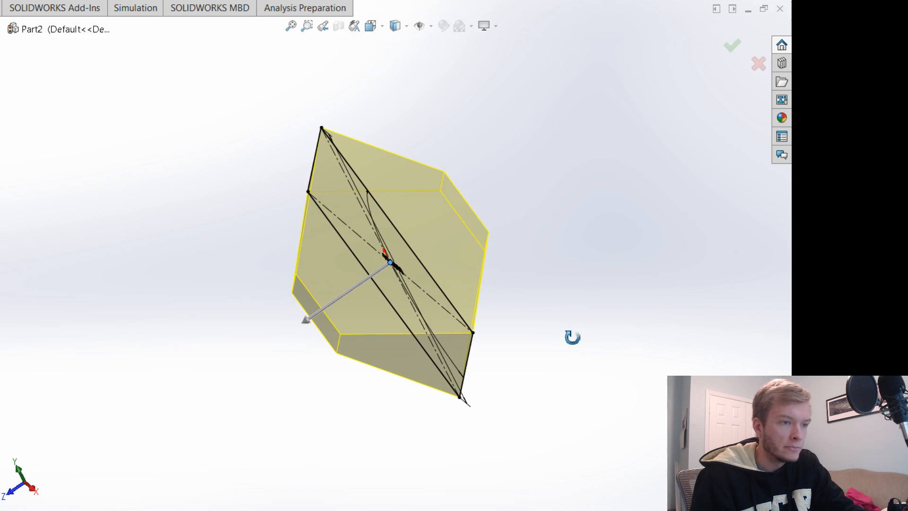
scroll(572, 337, down, 2)
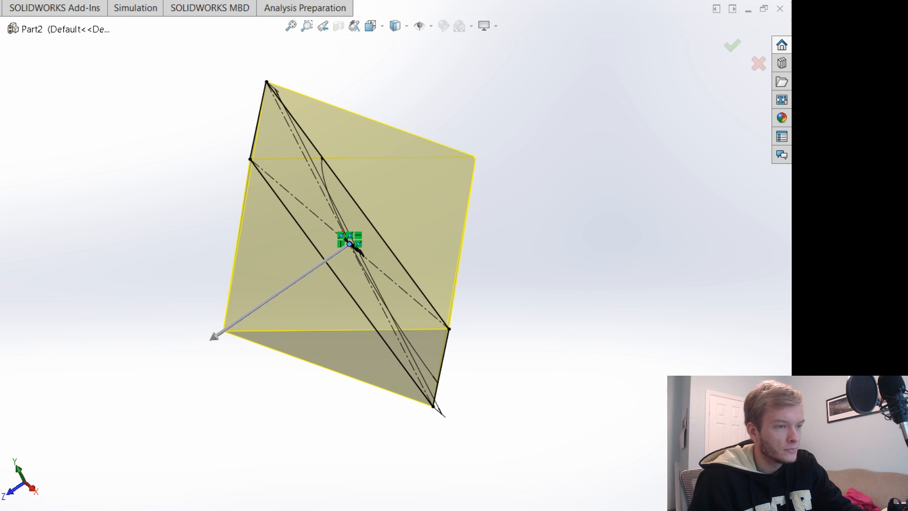
scroll(235, 373, down, 5)
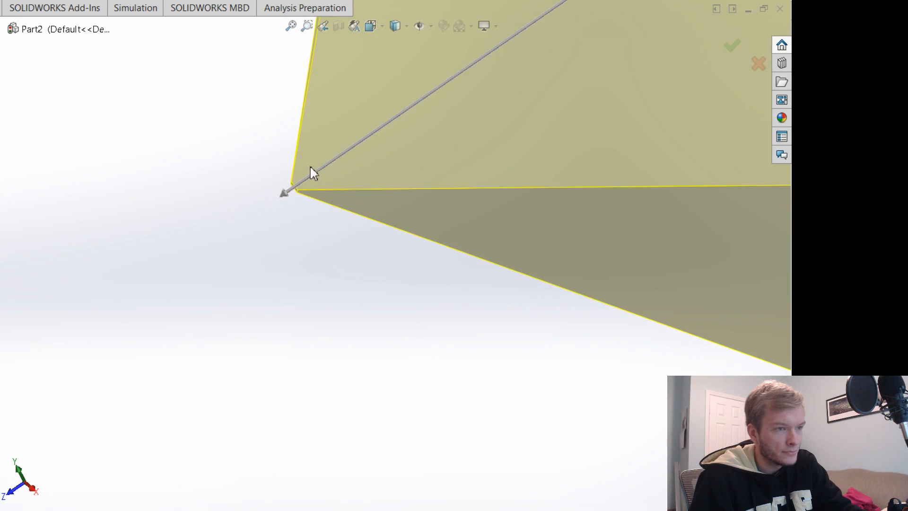
scroll(318, 204, down, 2)
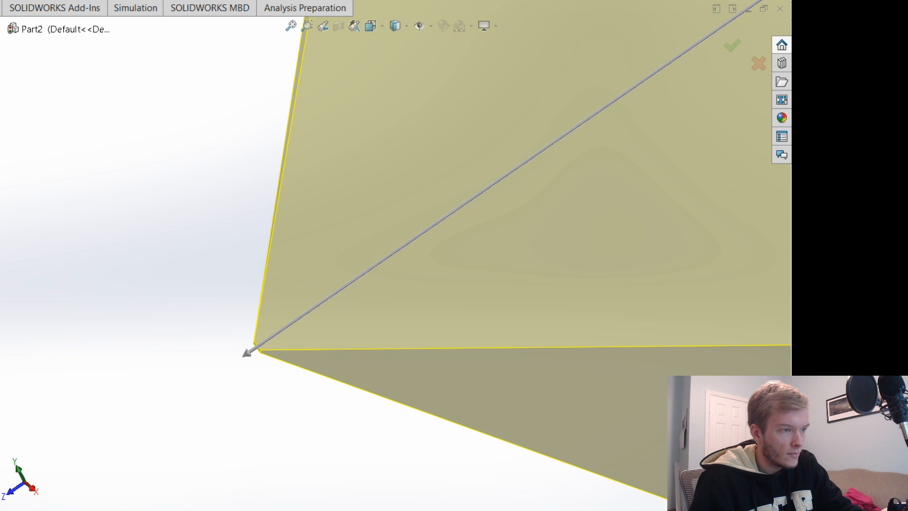
scroll(426, 326, up, 4)
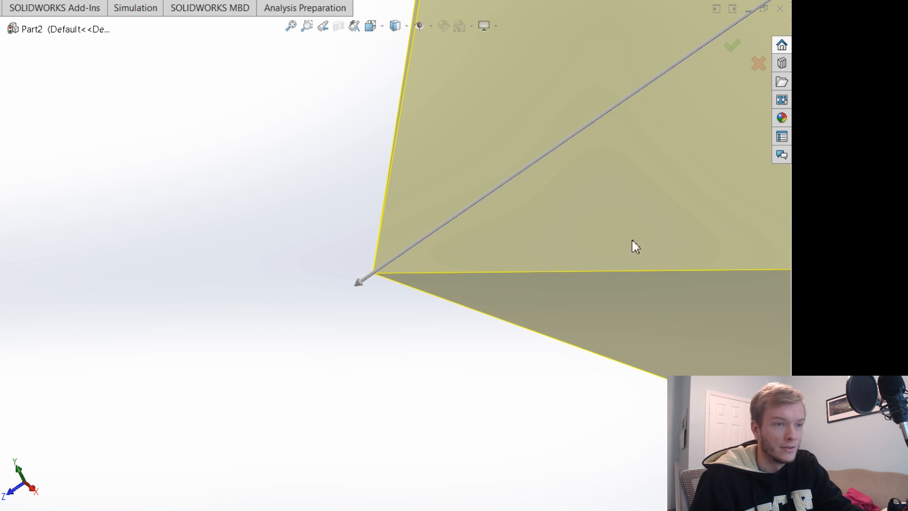
scroll(654, 203, up, 3)
scroll(548, 159, down, 2)
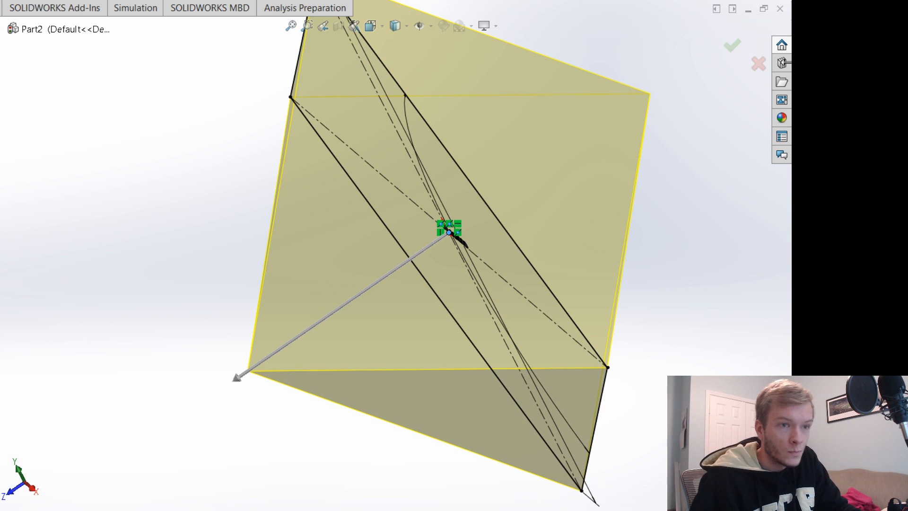
click(732, 45)
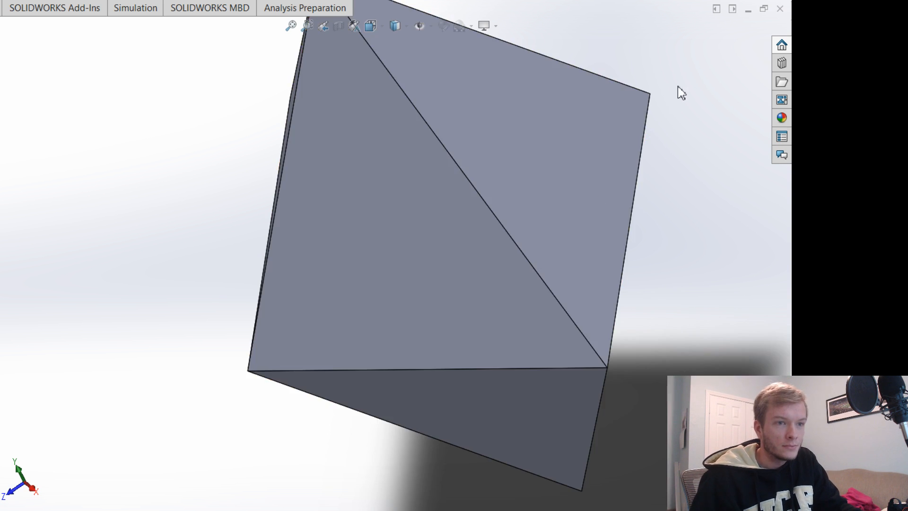
Create a reference plane parallel to the Front Plane, offset well in front of the eight-faced solid.
key(ctrl+7)
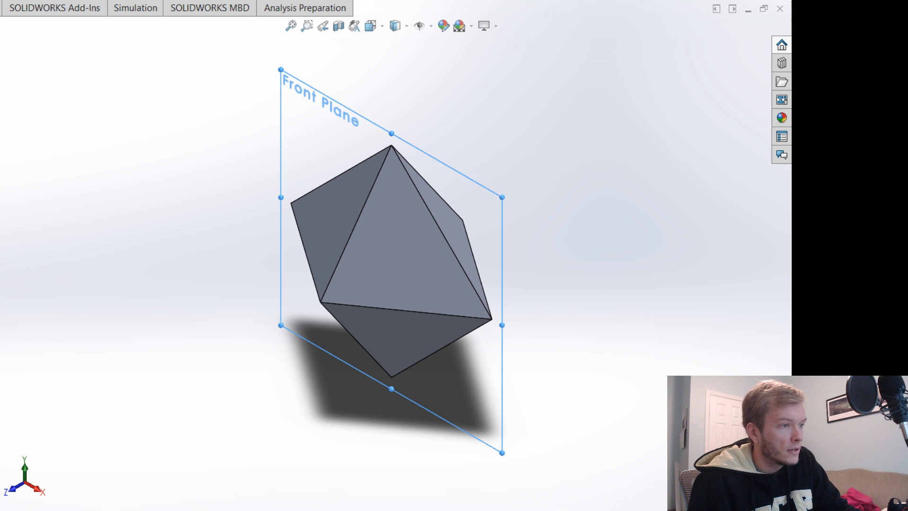
key(ctrl+8)
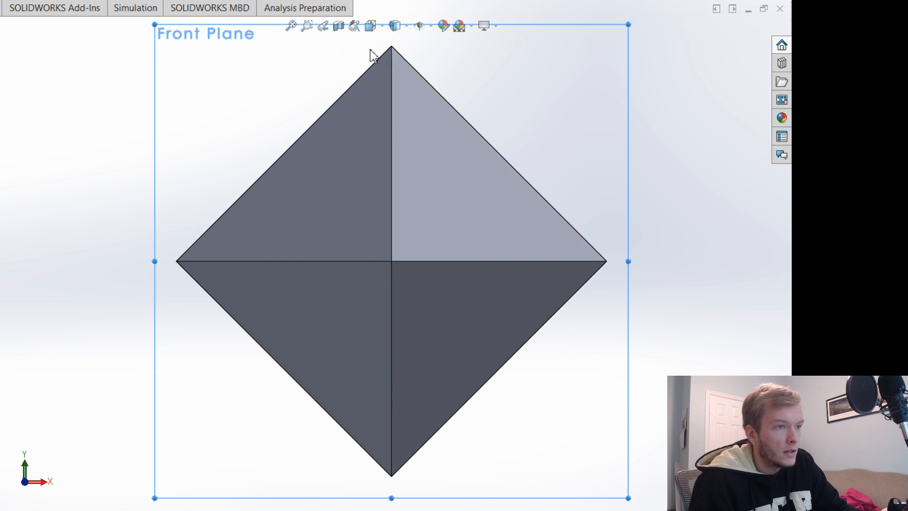
click(435, 13)
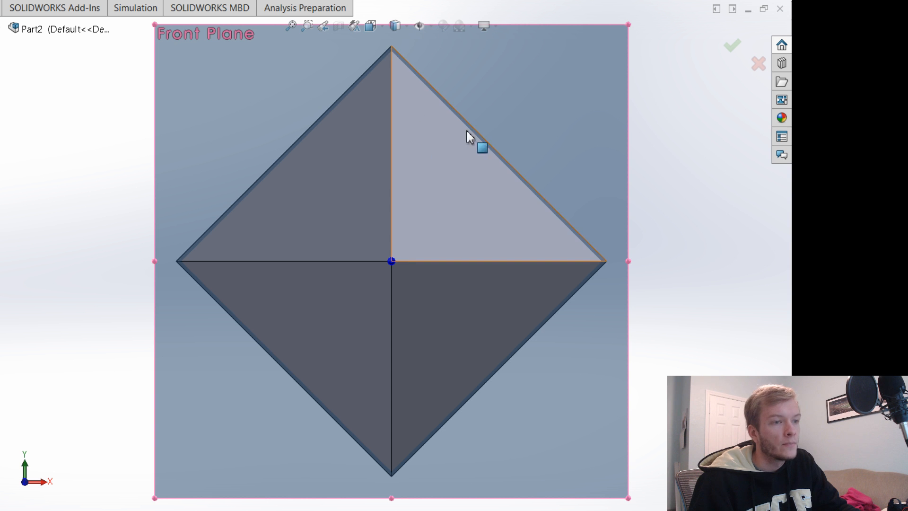
middle_drag(650, 237, 555, 271)
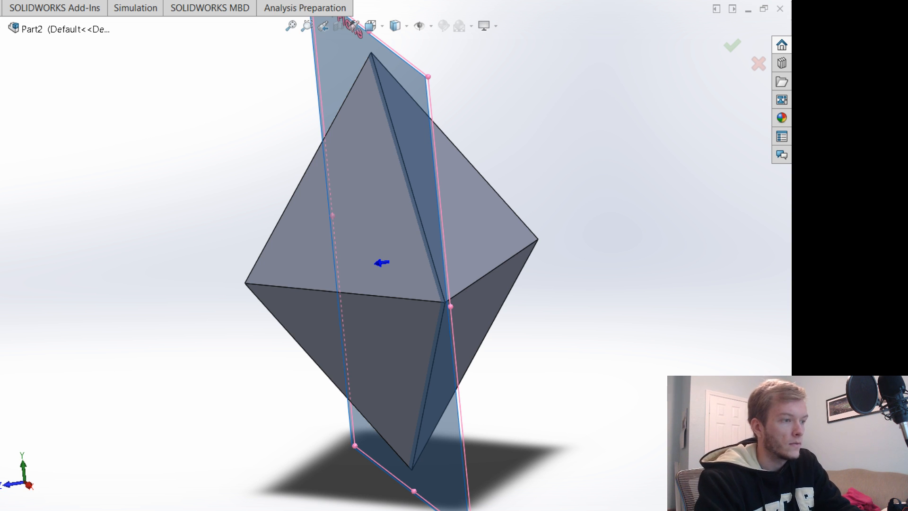
key(Return)
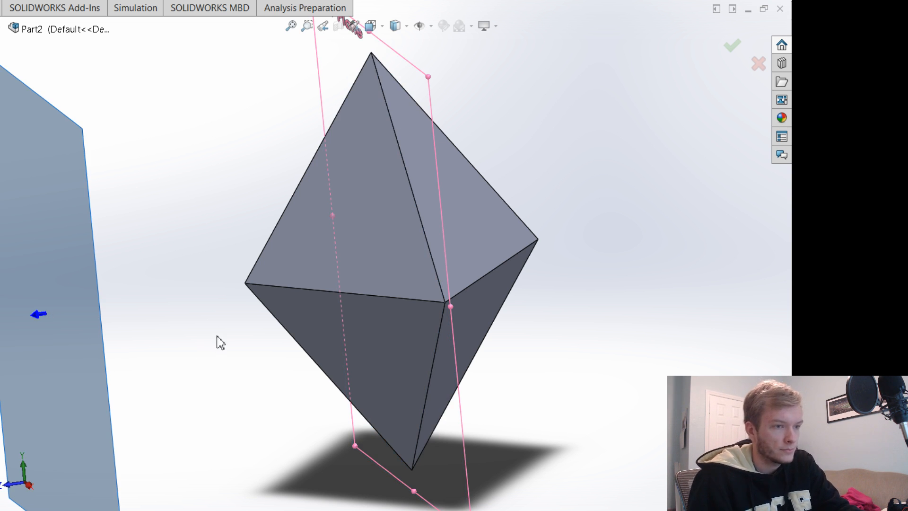
key(Return)
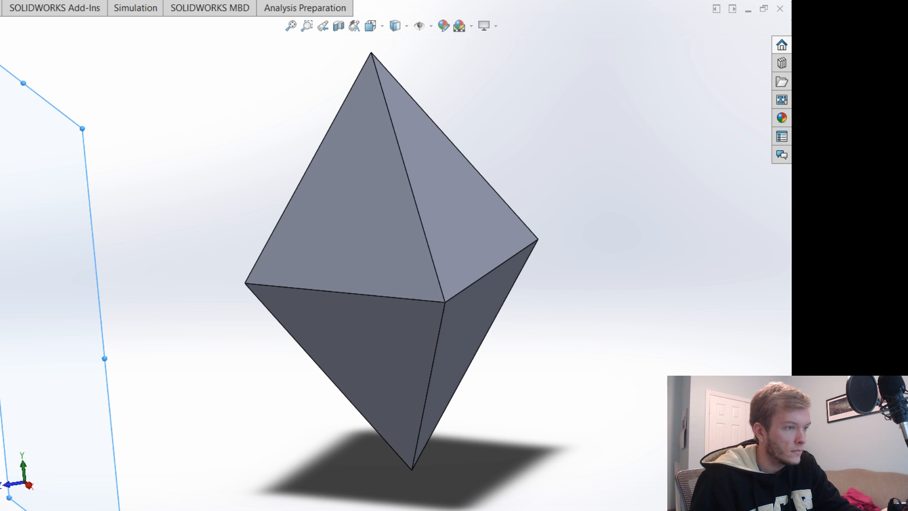
Sketch a closed triangle on the offset plane with a horizontal top edge and its lower vertex on the solid's upper vertical edge.
key(ctrl+8)
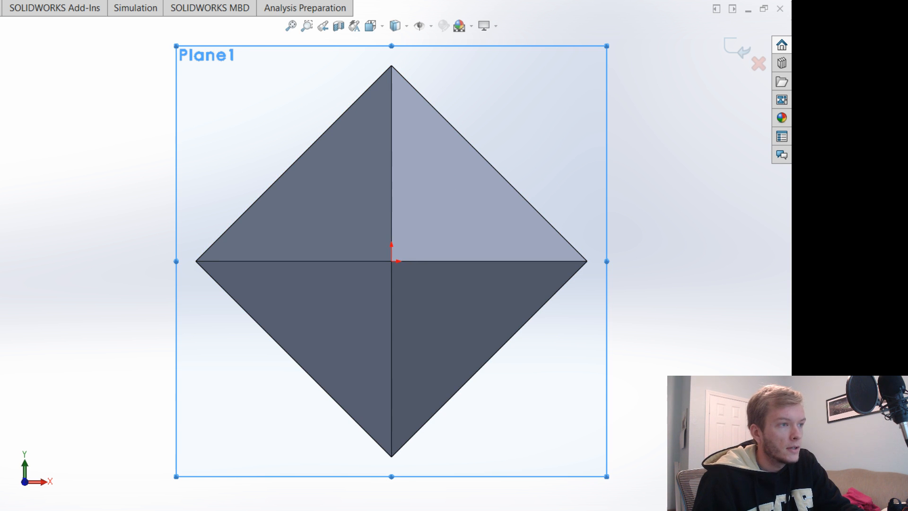
key(l)
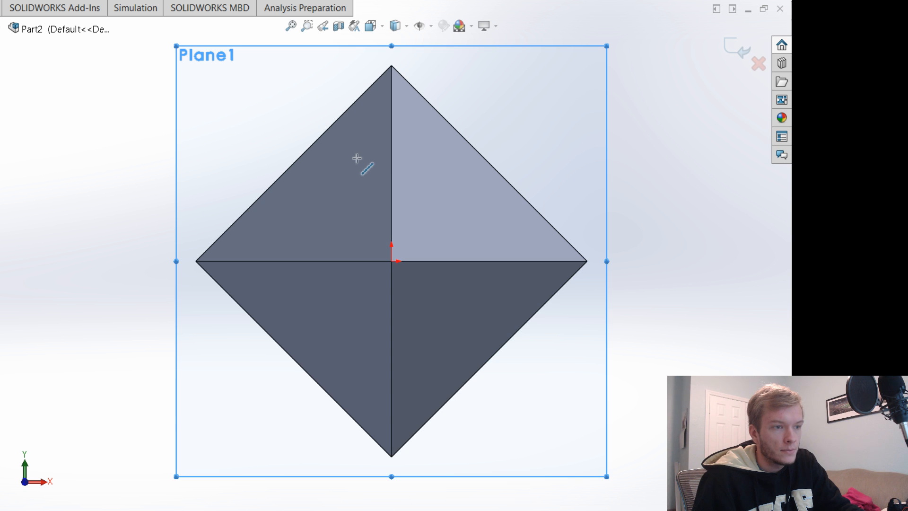
click(356, 157)
click(447, 157)
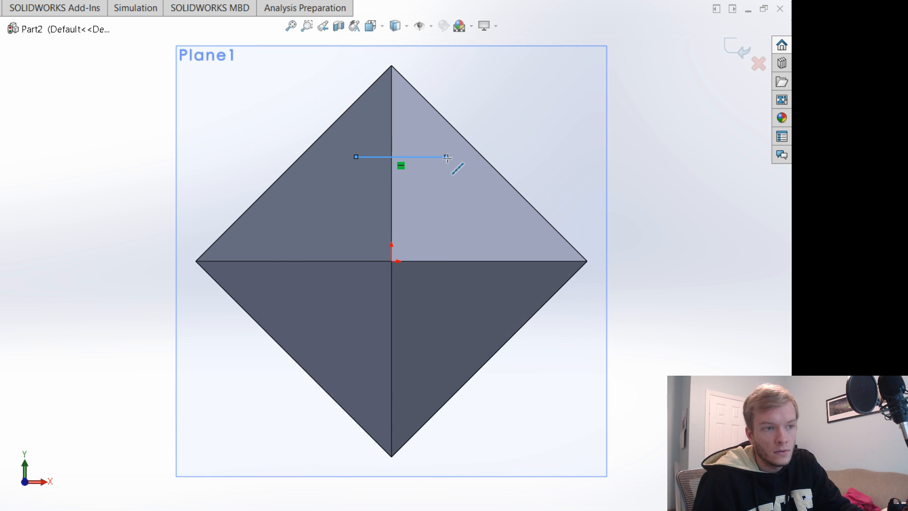
click(392, 192)
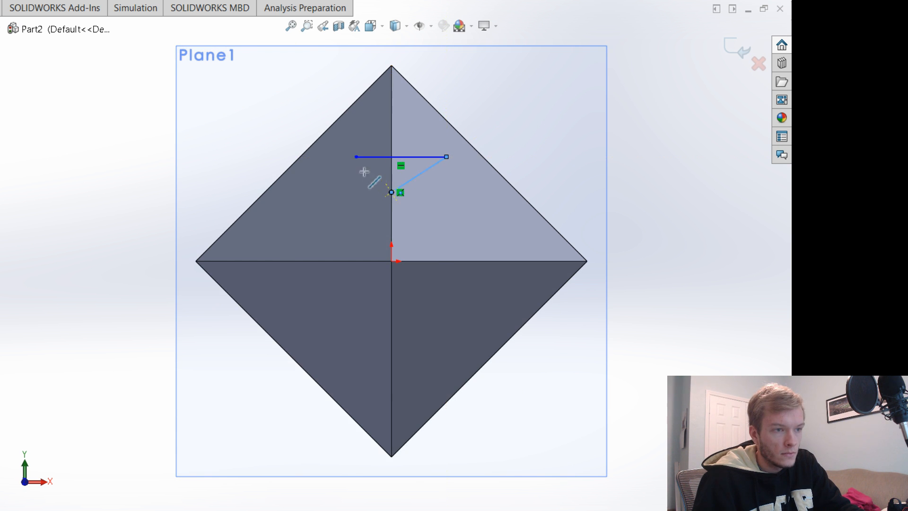
click(356, 157)
key(Escape)
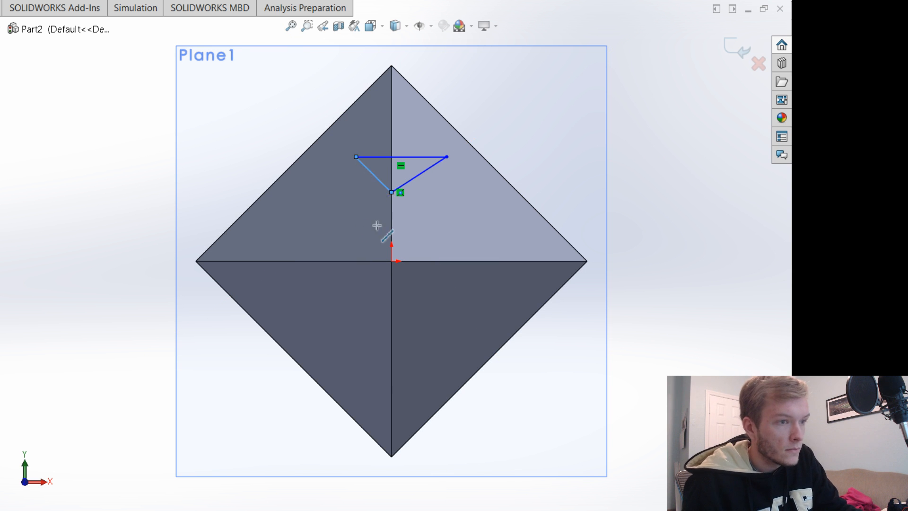
Constrain the midpoint of the triangle's top edge to lie on the solid's upper vertical edge.
click(390, 139)
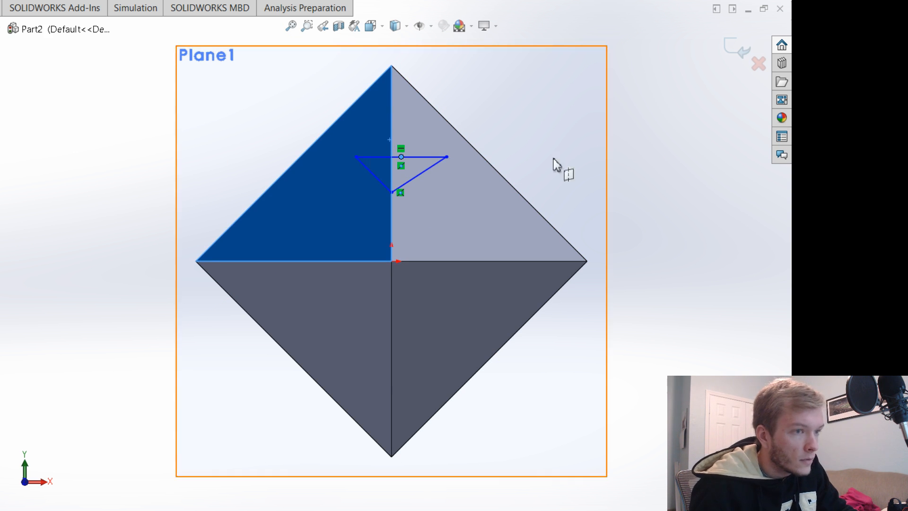
click(391, 136)
ctrl+click(401, 157)
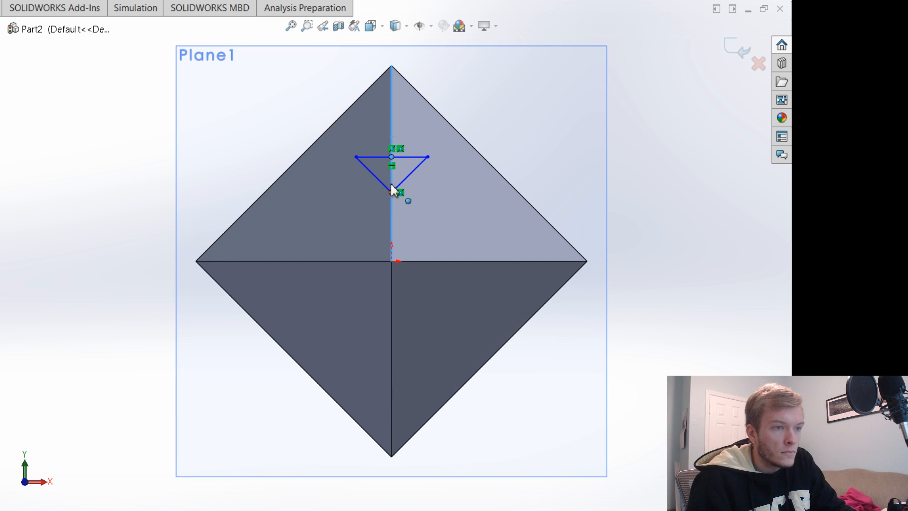
Flatten the triangle by moving its lower vertex up, and constrain that vertex to the midpoint of the solid's upper vertical edge.
drag(393, 190, 391, 176)
scroll(428, 177, up, 1)
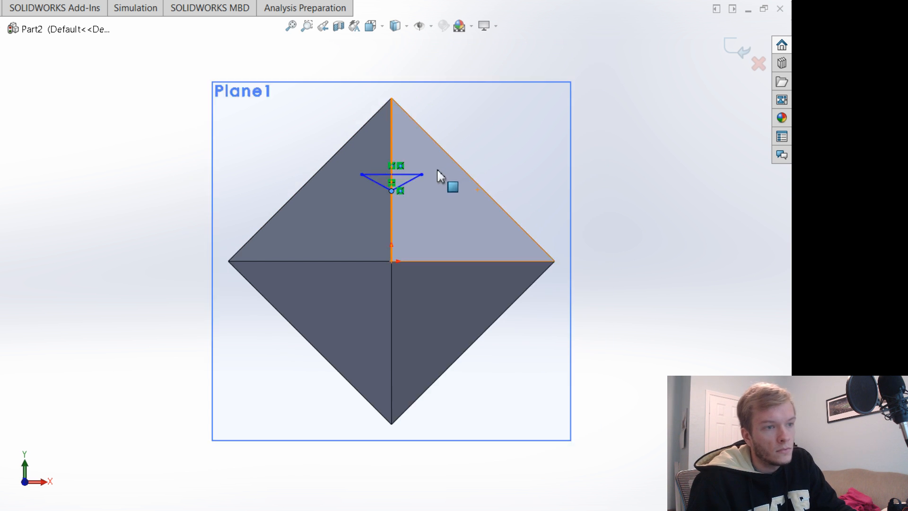
scroll(437, 174, down, 4)
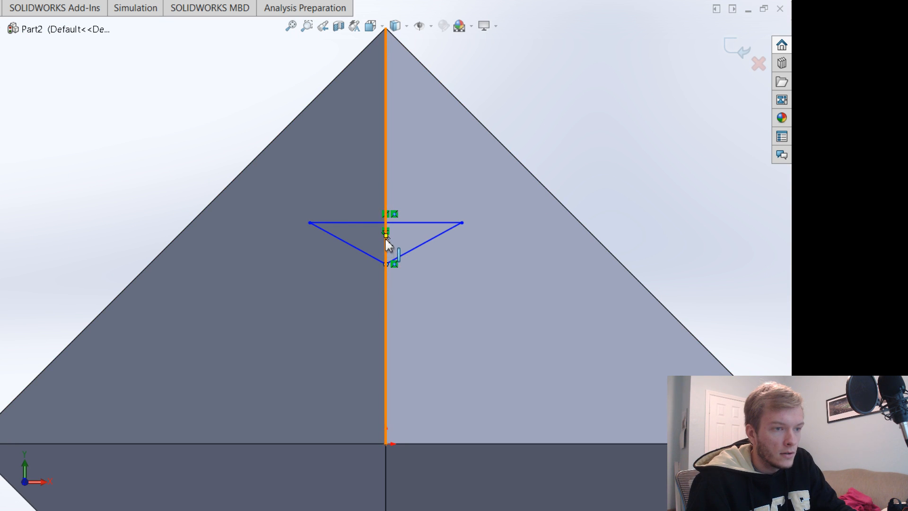
click(386, 237)
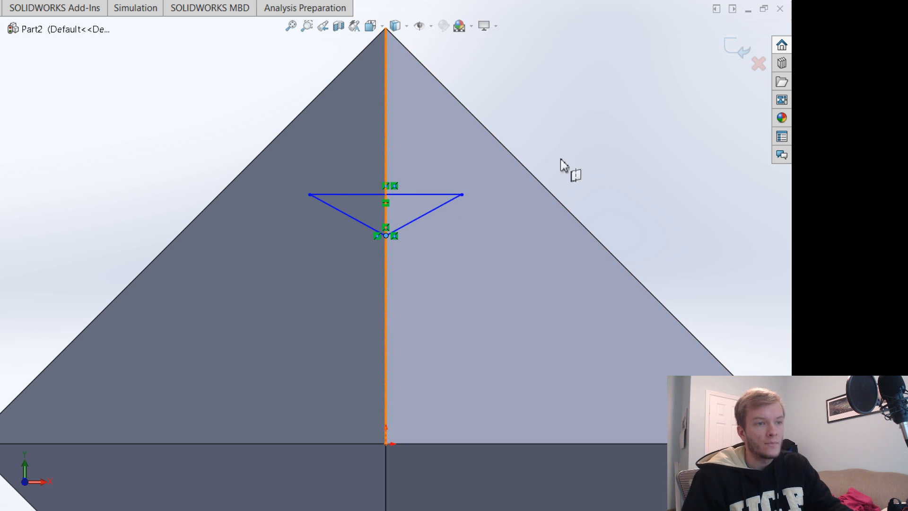
click(637, 209)
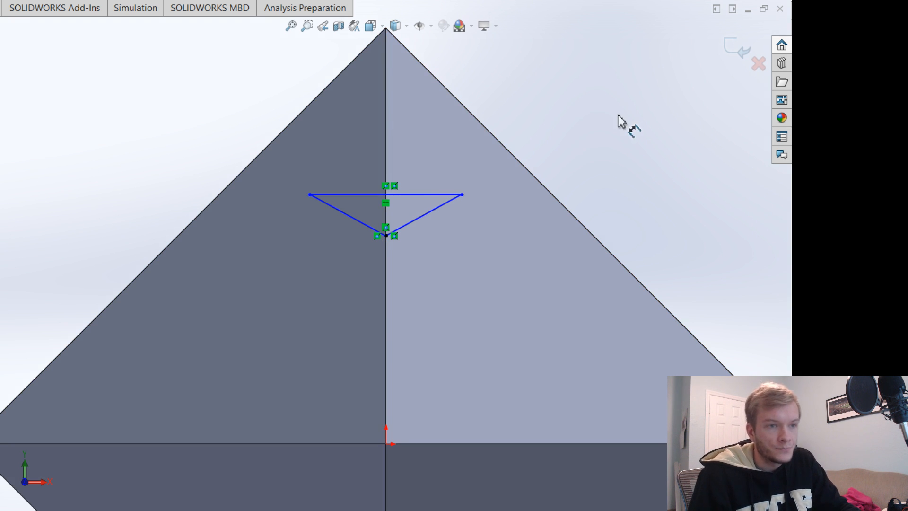
Dimension the triangle's height from its top edge to its lower vertex as 150.
click(410, 195)
click(386, 235)
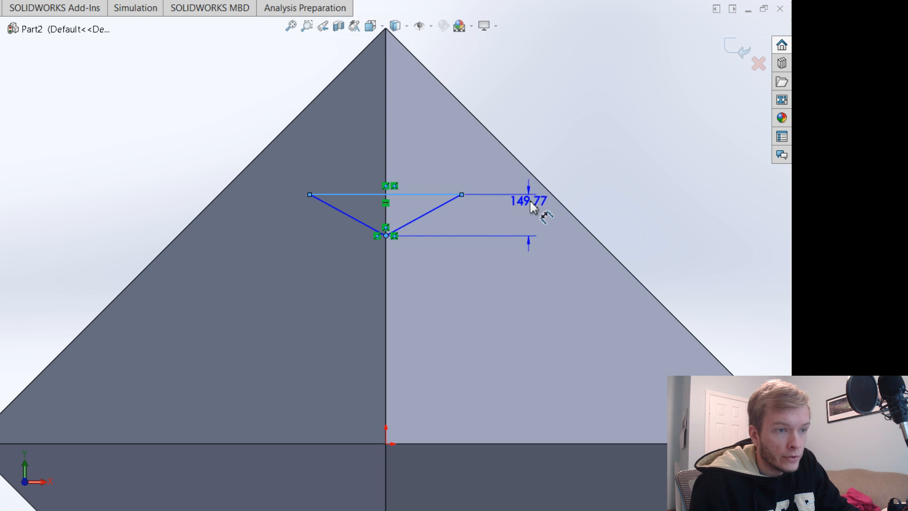
click(541, 214)
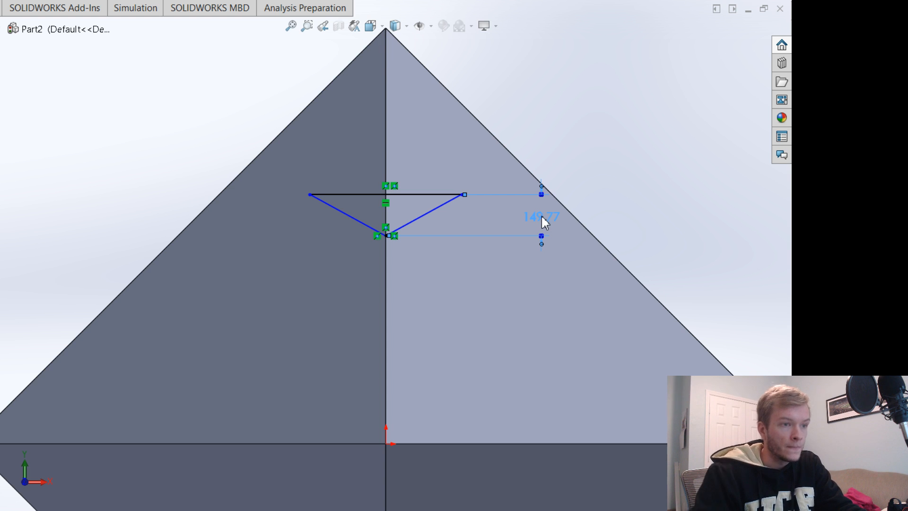
text(150)
key(Return)
Dimension the triangle's width between the two endpoints of its top edge.
click(309, 194)
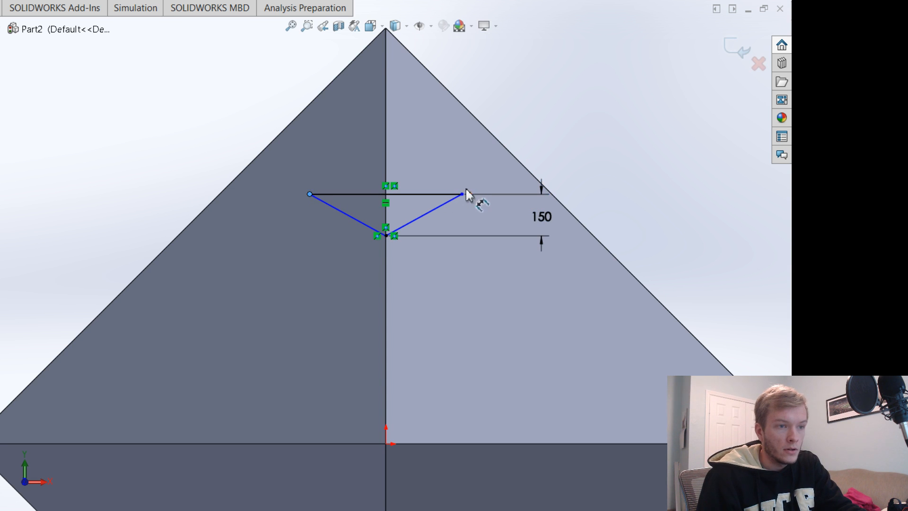
click(461, 193)
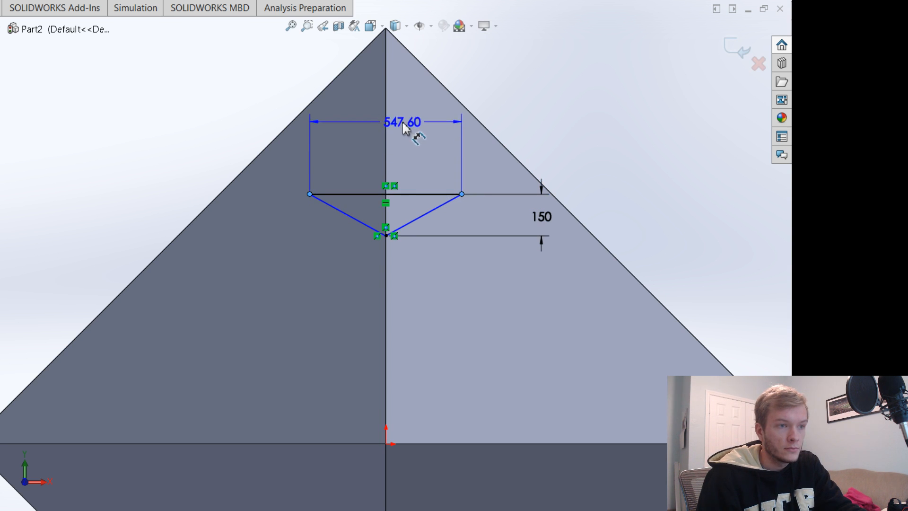
Set the triangular sketch's top width to 600 and make an extruded cut from it into the octahedron's front edge.
click(402, 121)
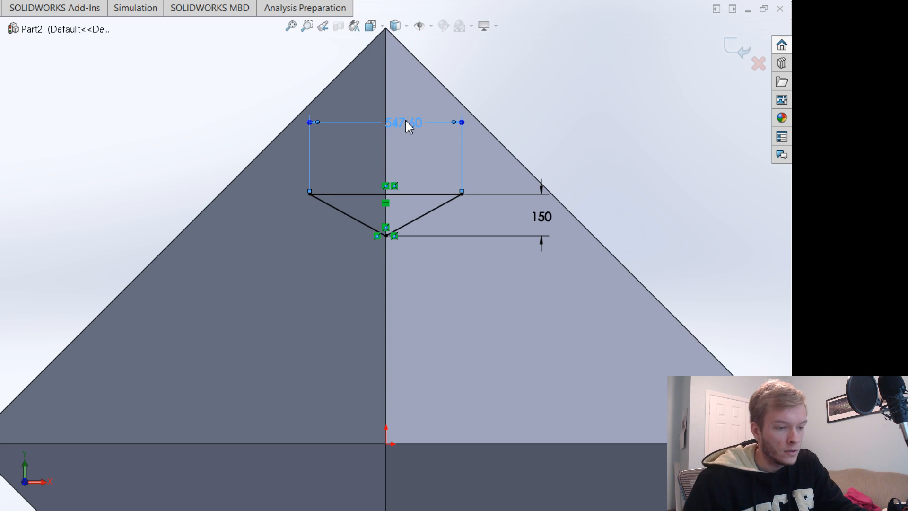
text(600)
key(Return)
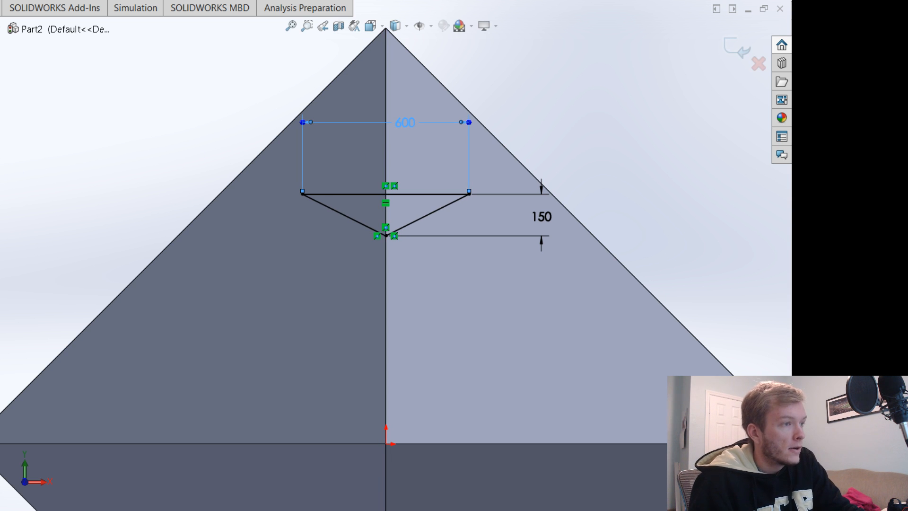
click(52, 1)
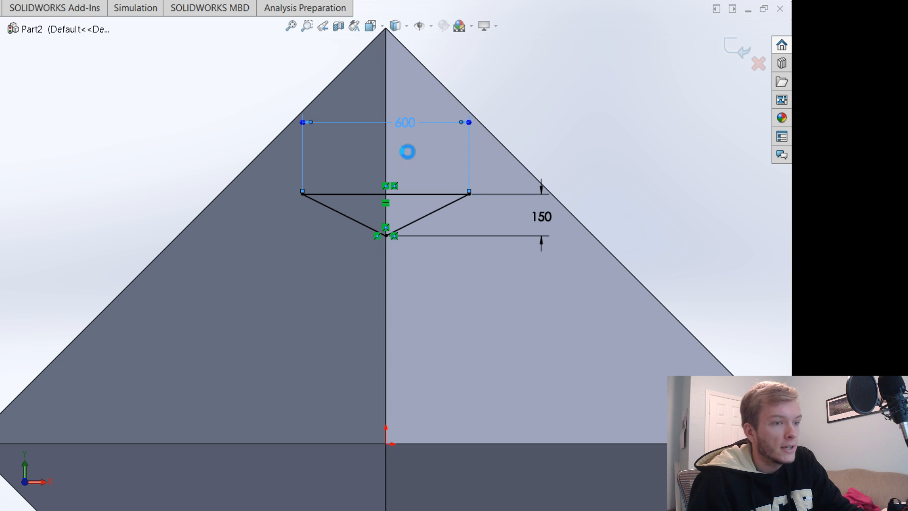
middle_drag(682, 161, 543, 279)
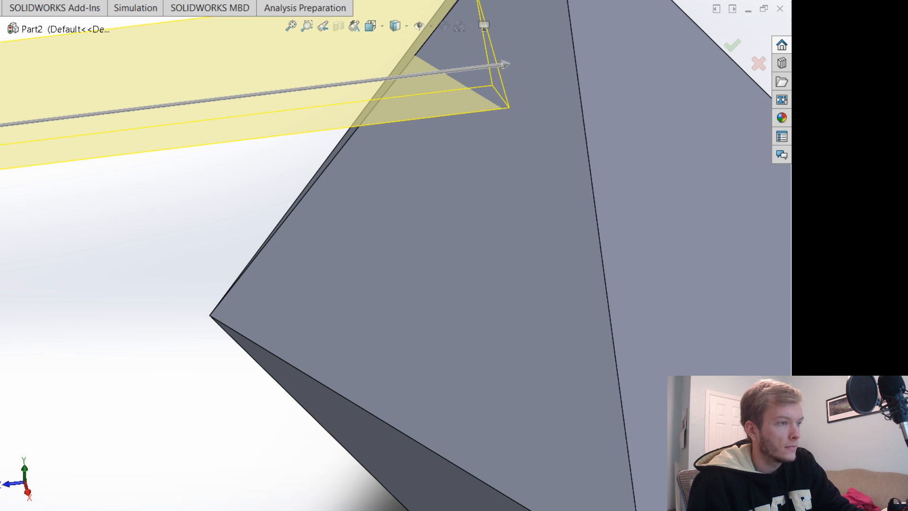
key(Return)
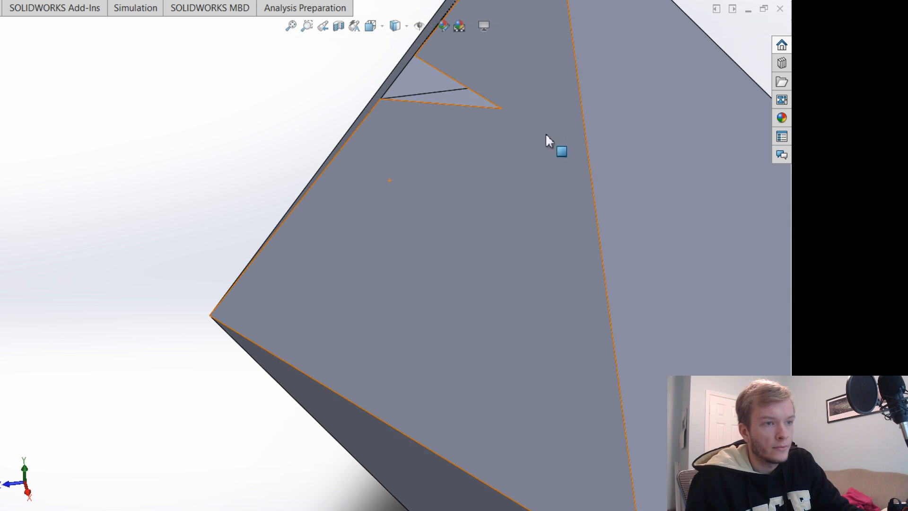
Create a reference plane angled from the Top Plane through the octahedron's front and back corners, and enlarge it across the solid.
click(371, 26)
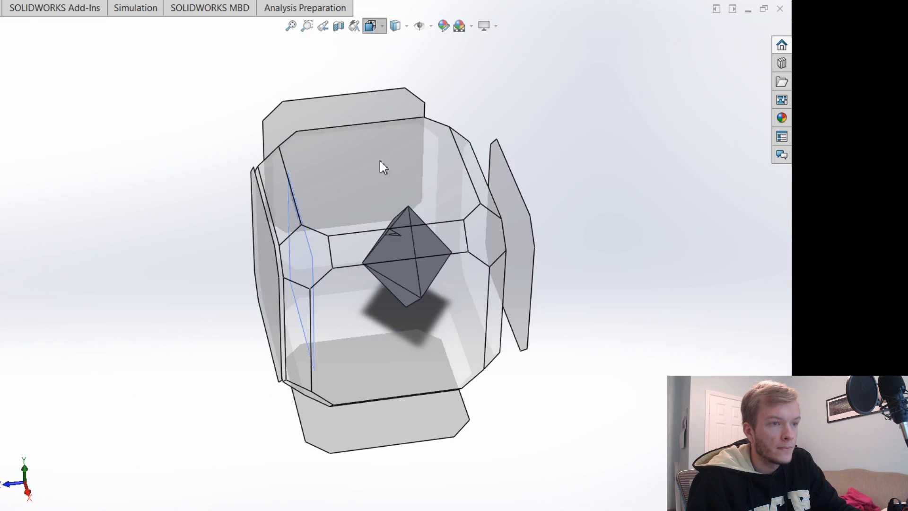
click(270, 283)
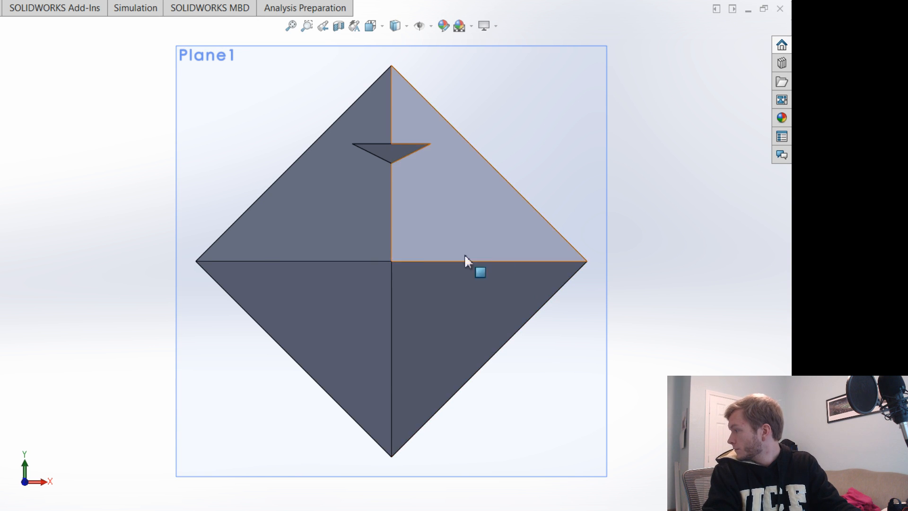
middle_drag(559, 186, 573, 204)
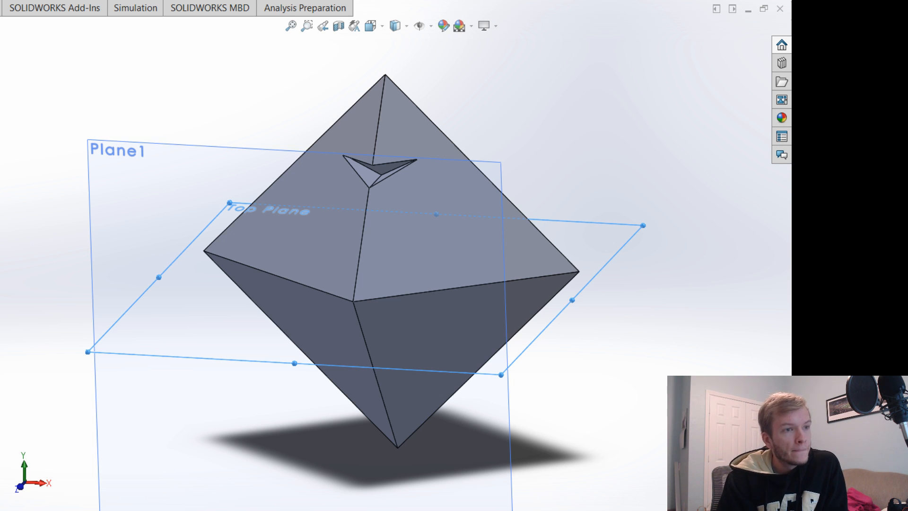
click(441, 12)
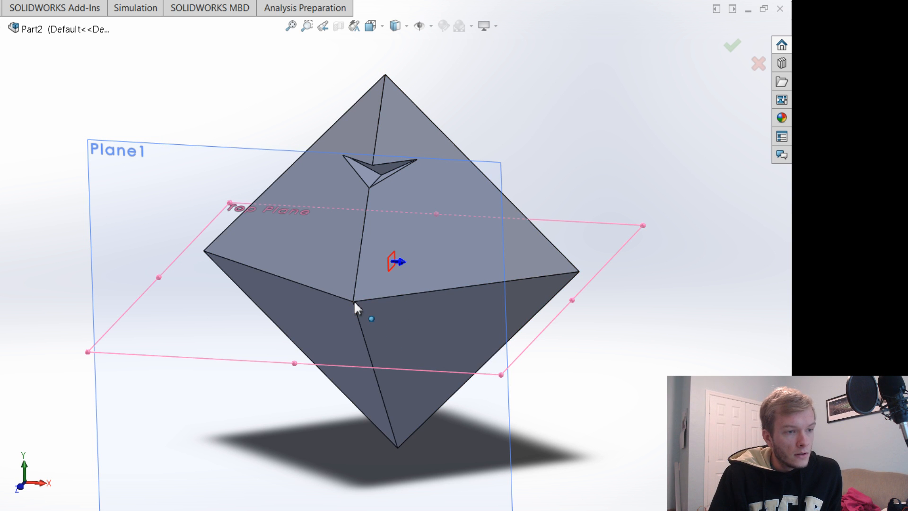
middle_drag(685, 355, 578, 390)
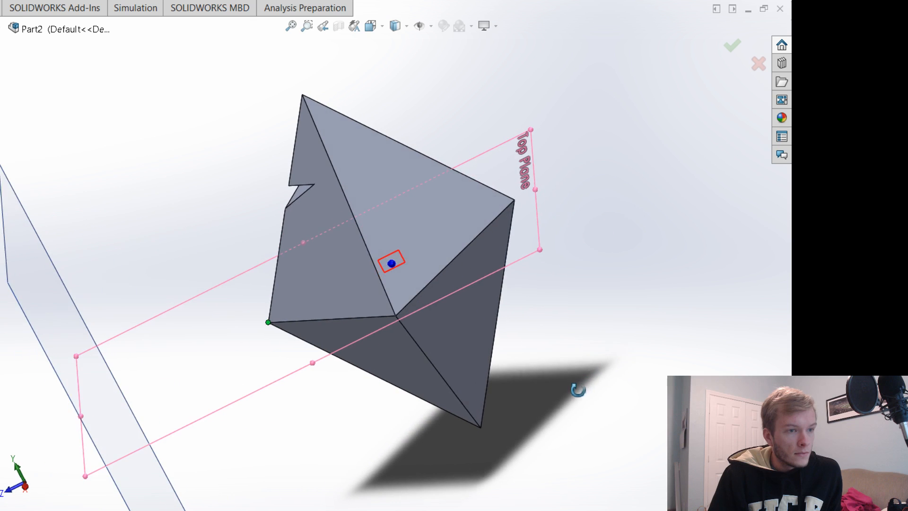
click(515, 200)
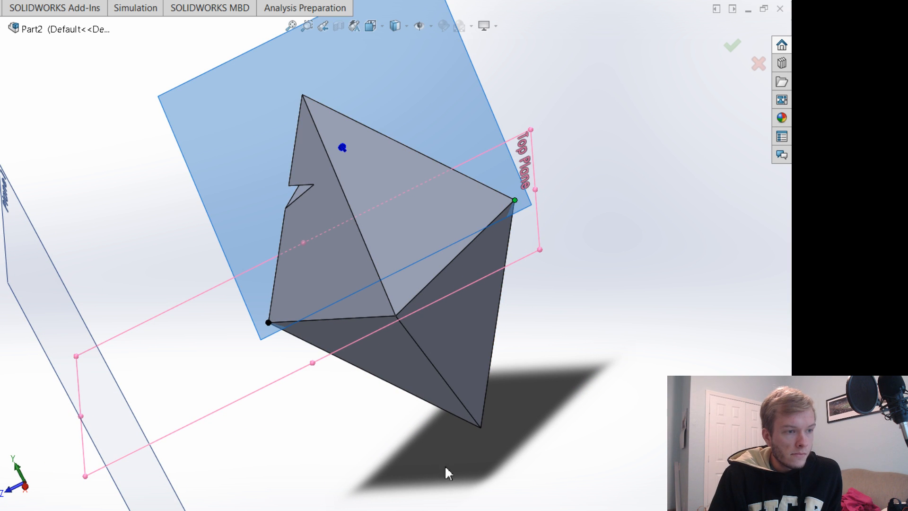
middle_drag(448, 472, 554, 433)
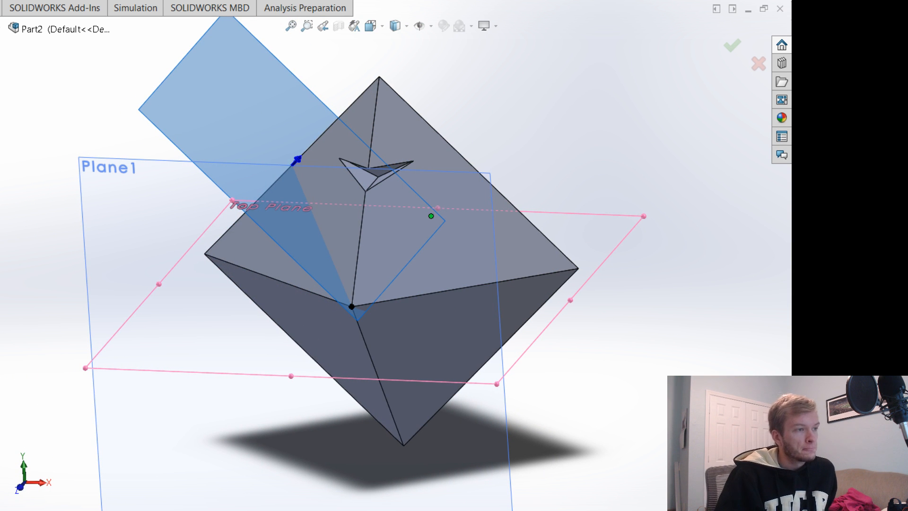
key(Return)
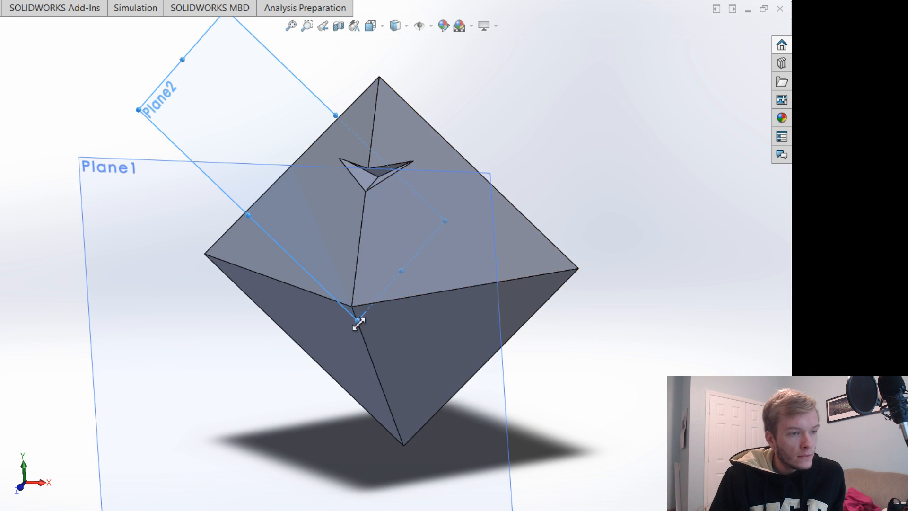
drag(358, 321, 462, 472)
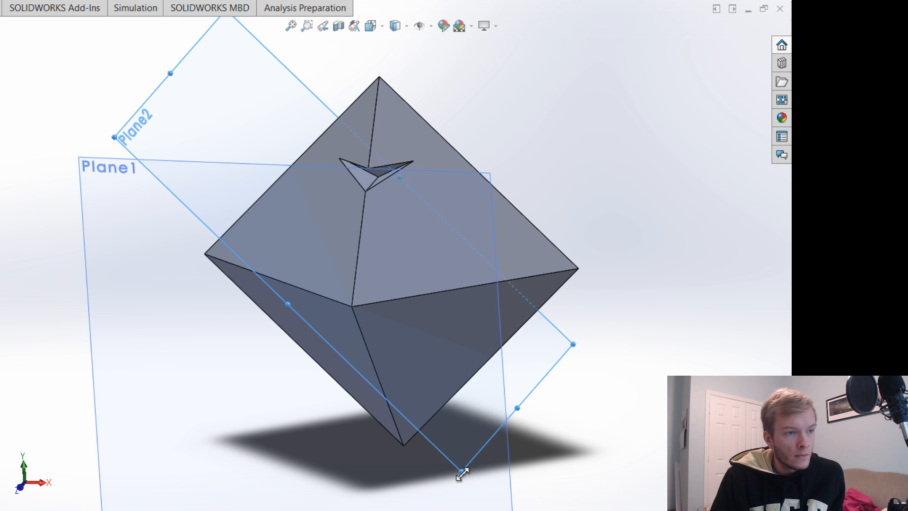
middle_drag(636, 435, 591, 494)
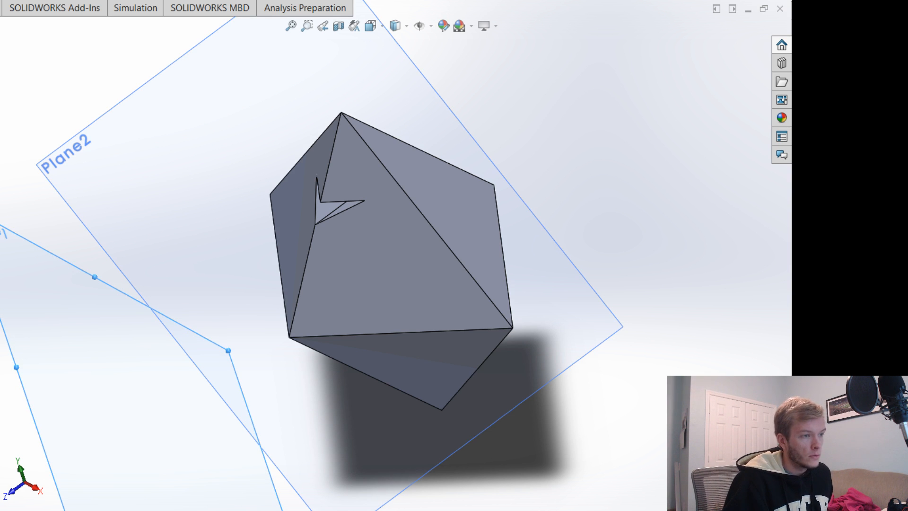
click(194, 349)
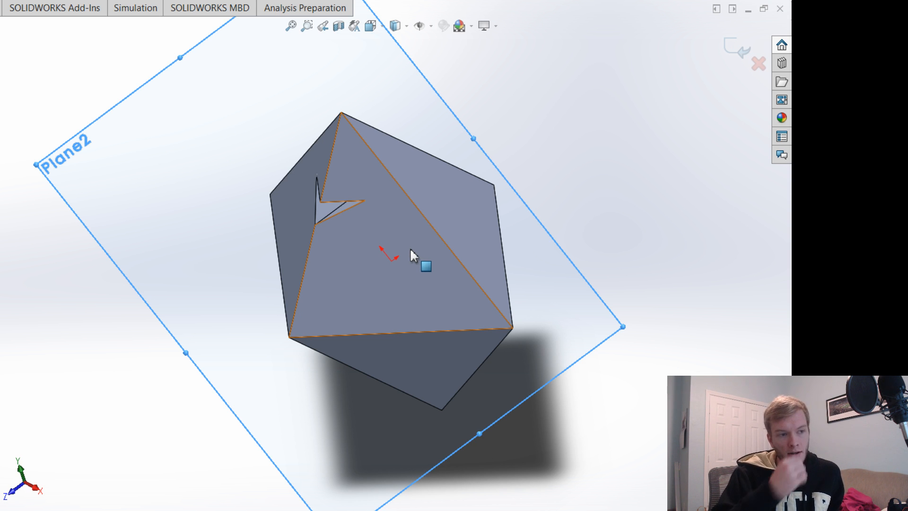
middle_drag(573, 436, 533, 368)
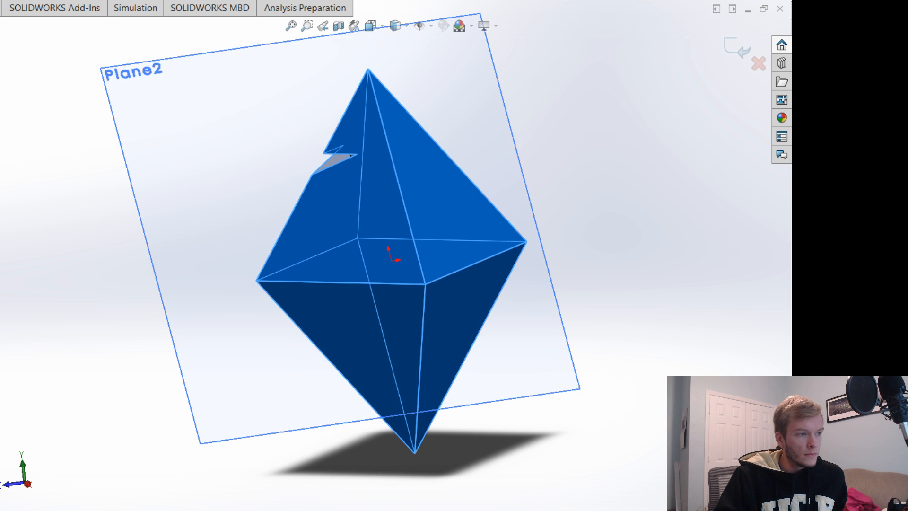
click(90, 225)
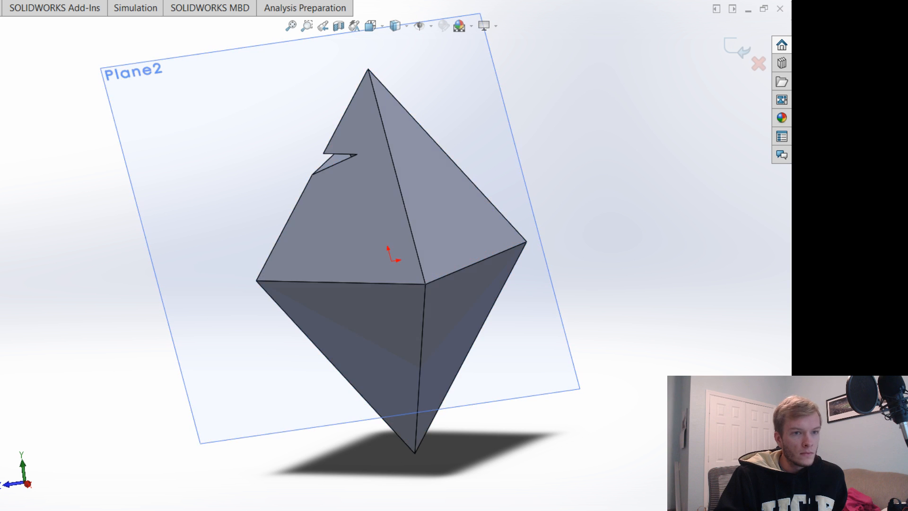
click(738, 45)
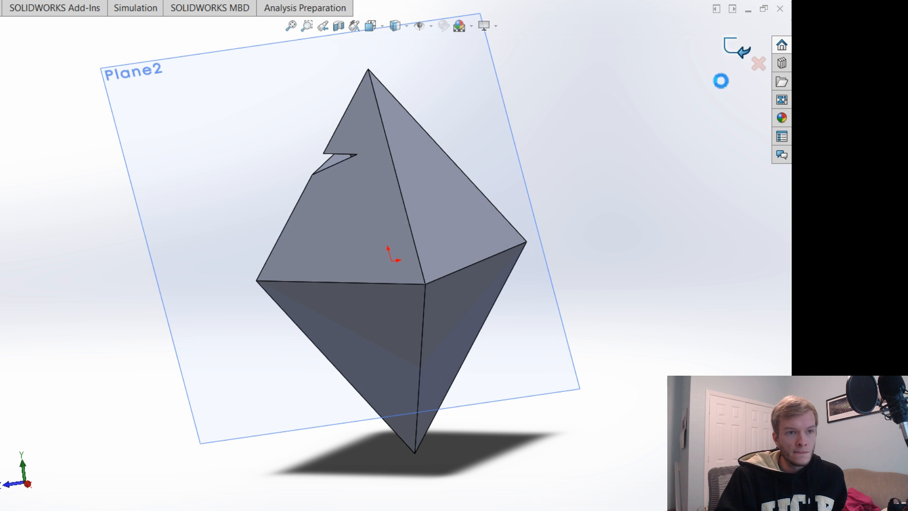
Edit the octahedron's drafted base extrusion, increasing its depth so both tapered ends come to a point.
click(3, 225)
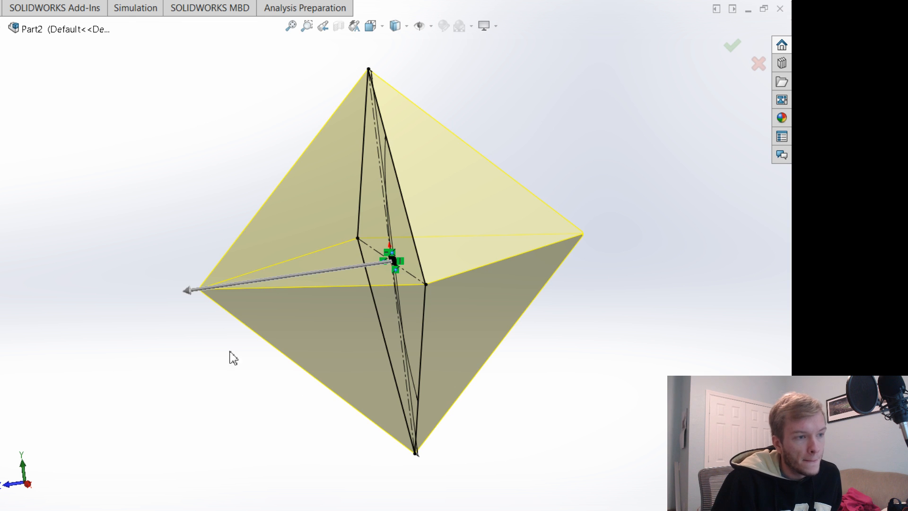
scroll(227, 310, down, 5)
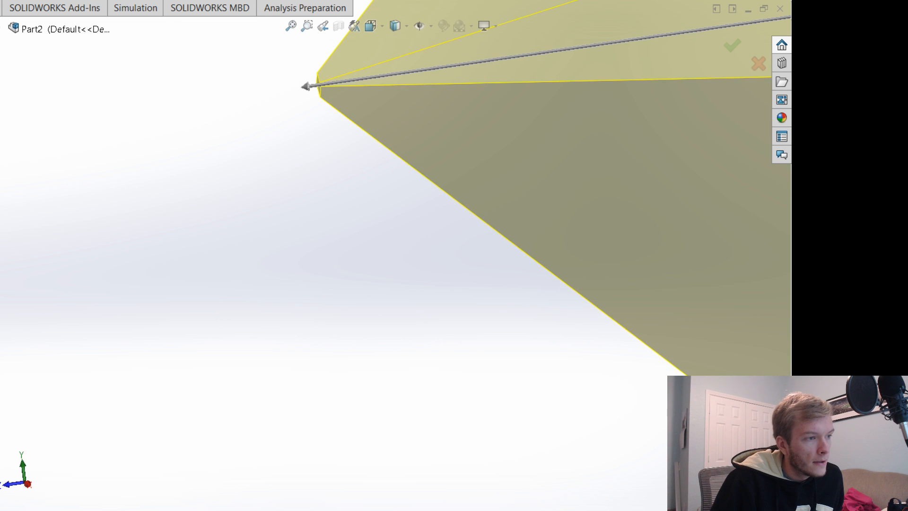
scroll(749, 288, up, 5)
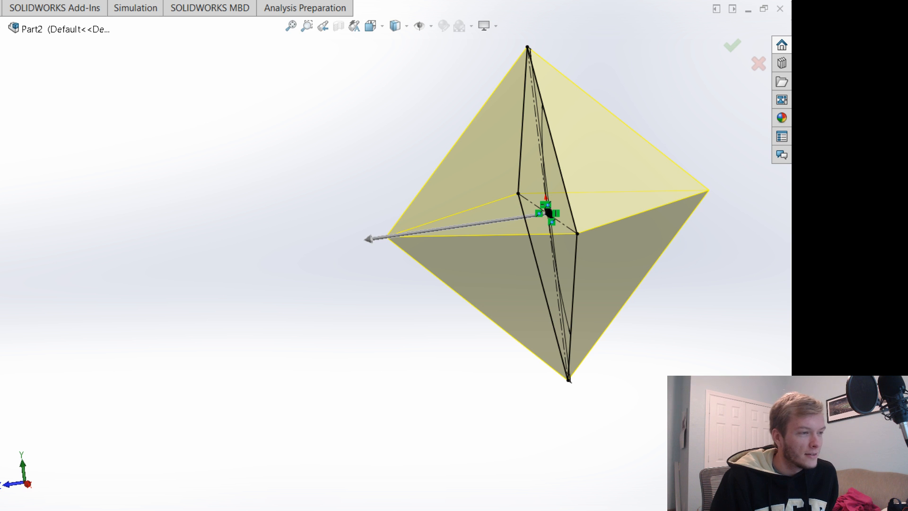
click(732, 47)
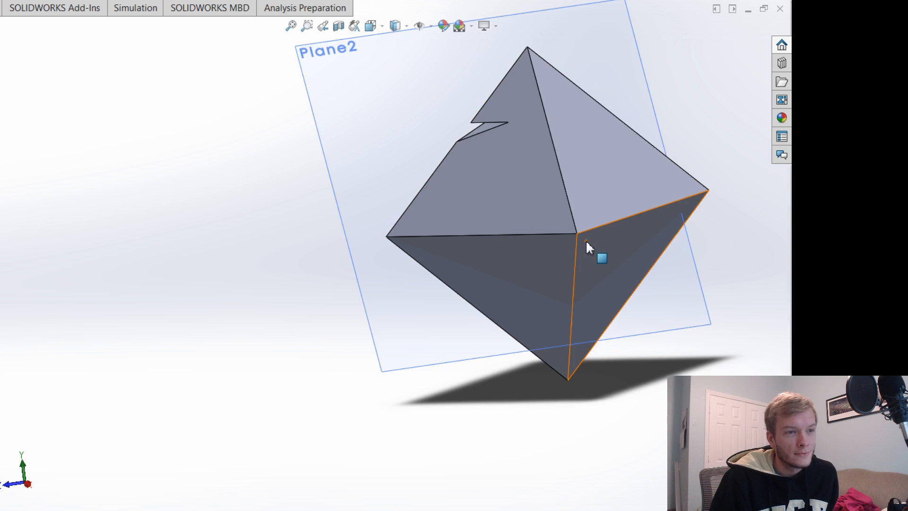
Remove the triangular notch cut and the added reference planes from the octahedron.
mouse_move(628, 290)
middle_down()
mouse_move(689, 359)
mouse_move(685, 340)
mouse_move(733, 296)
mouse_move(662, 318)
mouse_move(614, 291)
middle_up()
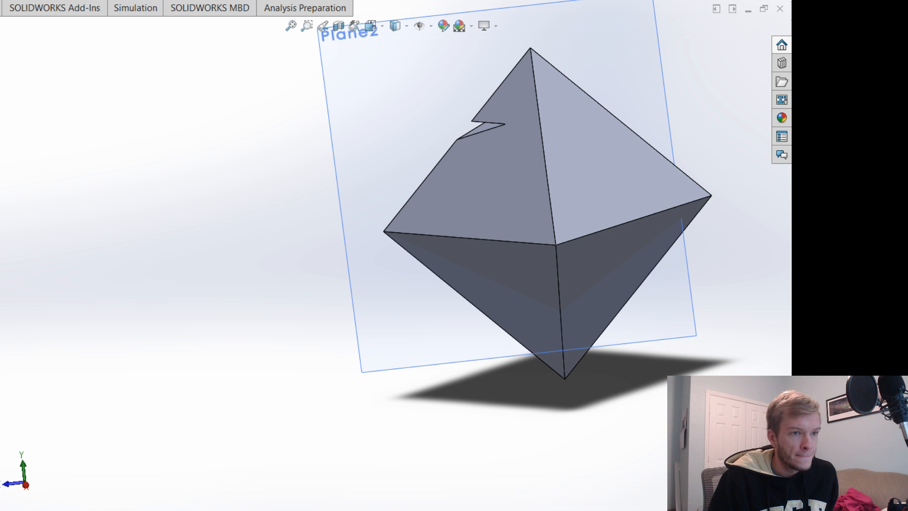
key(ctrl+z)
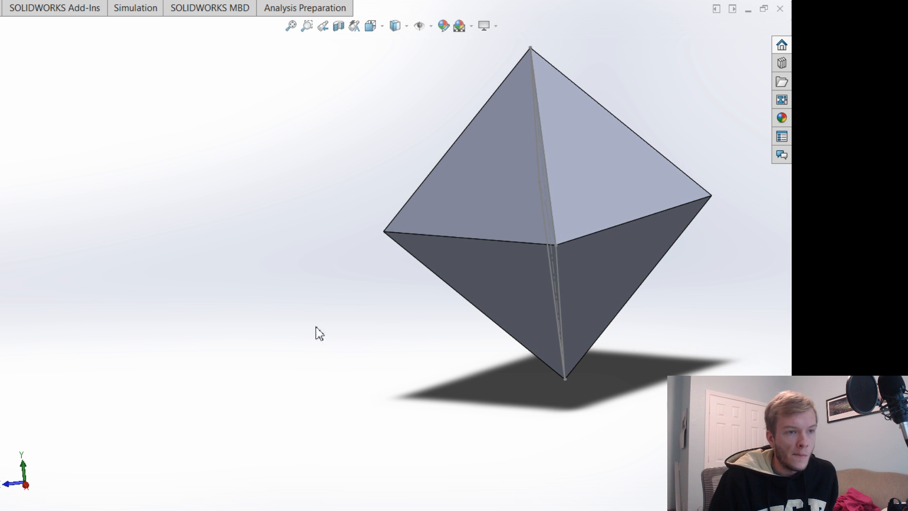
Start a sketch on the Front Plane and convert the octahedron's four diamond outline edges into sketch lines.
mouse_move(715, 319)
middle_down()
mouse_move(650, 291)
mouse_move(597, 314)
mouse_move(581, 333)
middle_up()
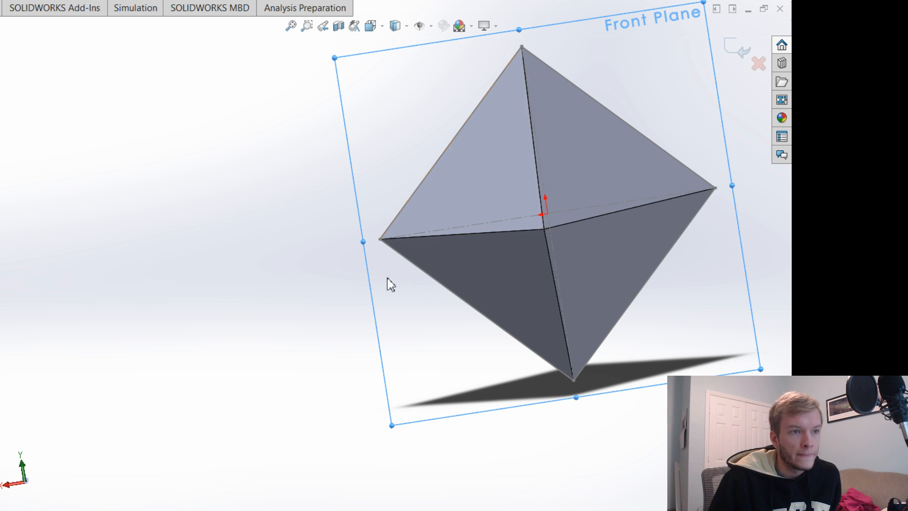
click(466, 126)
click(618, 116)
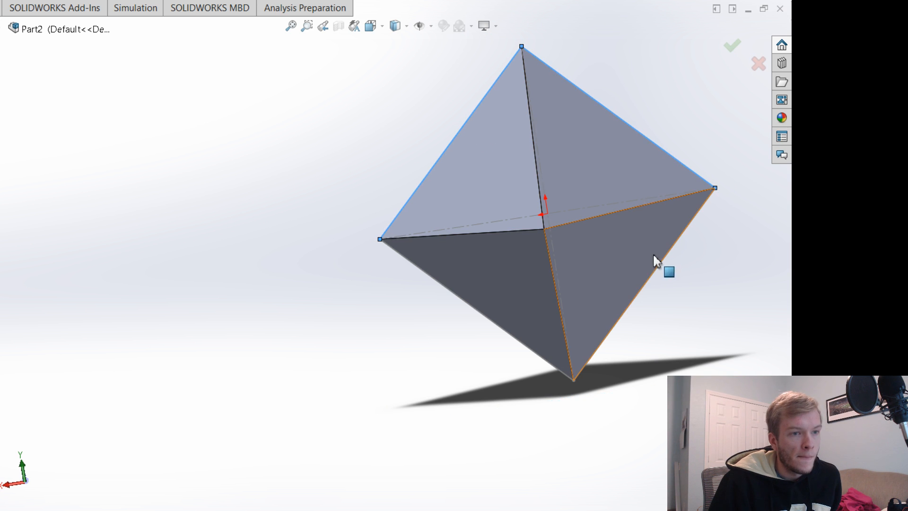
click(657, 270)
click(473, 310)
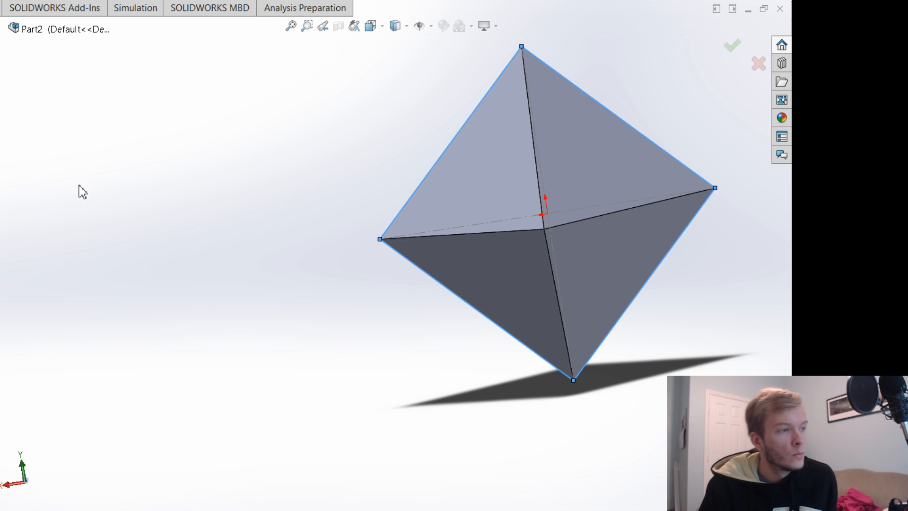
scroll(569, 198, down, 3)
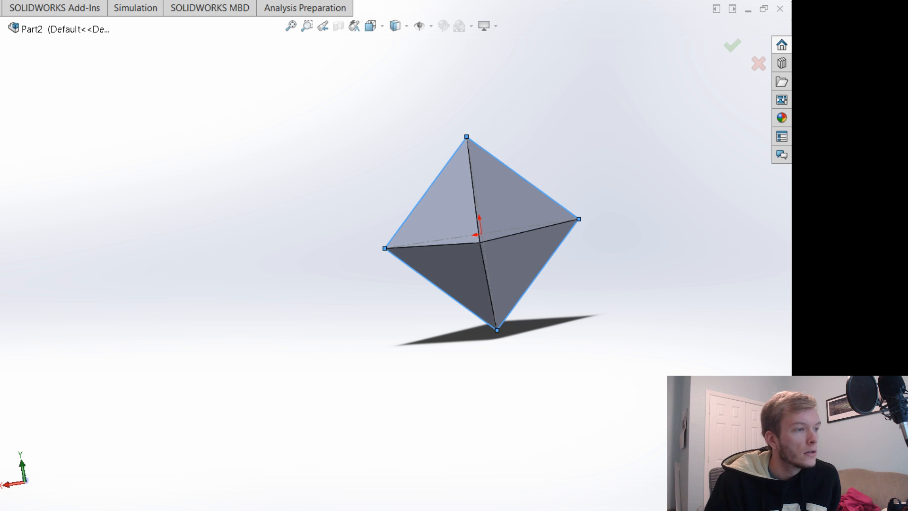
key(Return)
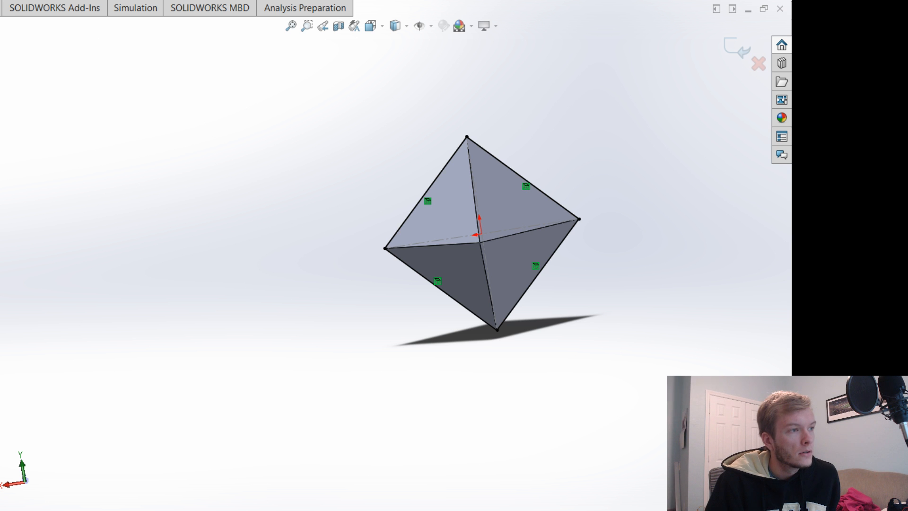
Draw a large centre rectangle from the origin around the diamond outline and preview a drafted extruded cut of the area between them.
click(481, 235)
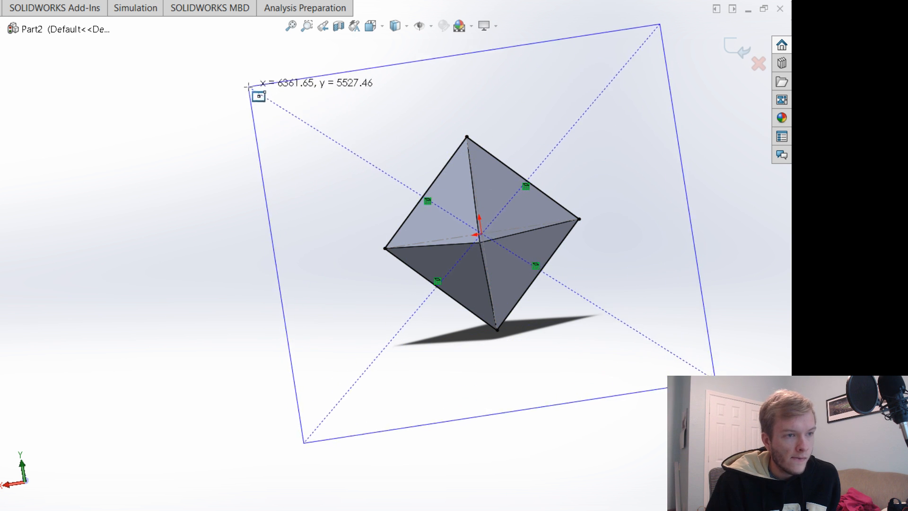
click(220, 68)
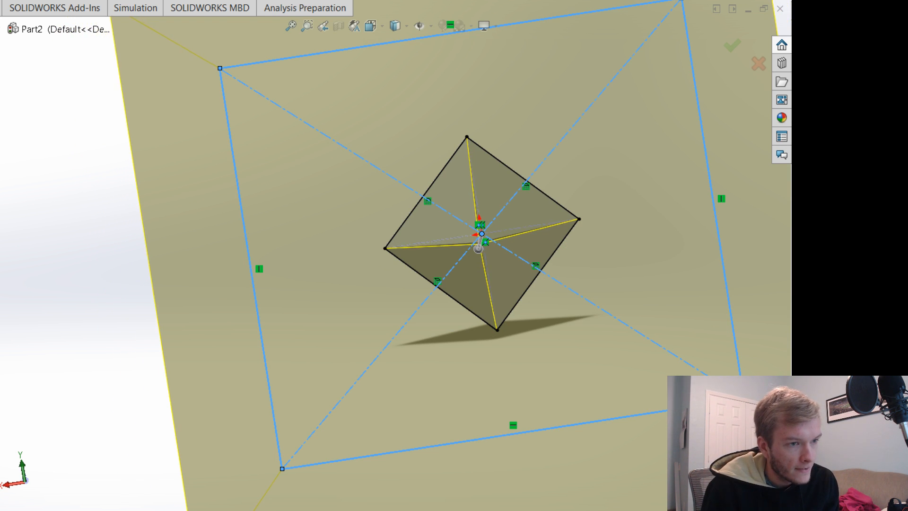
middle_drag(341, 338, 445, 361)
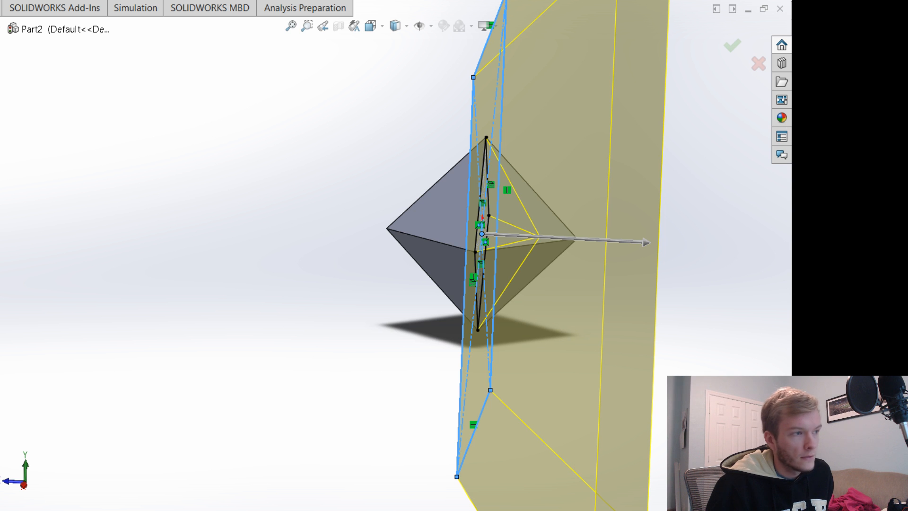
Leave the cut preview and edit the base extrusion to lengthen its tapered points on both sides.
key(Escape)
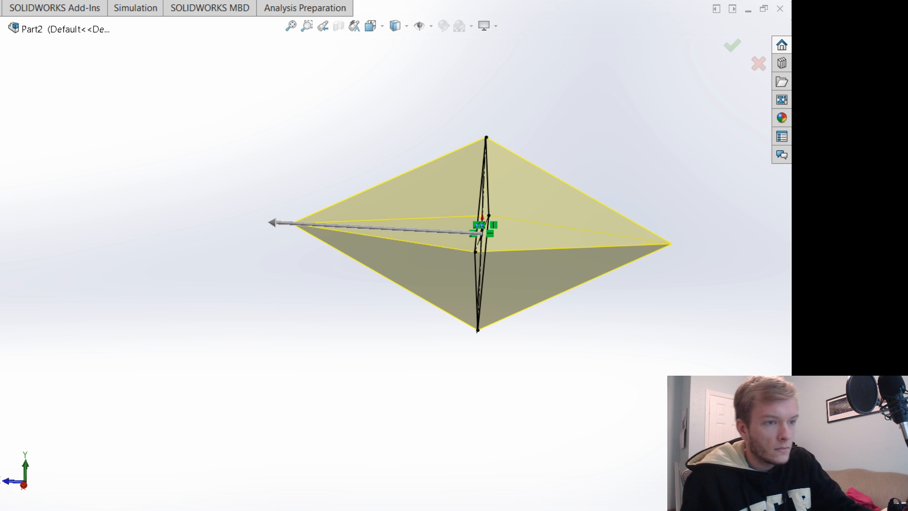
key(Return)
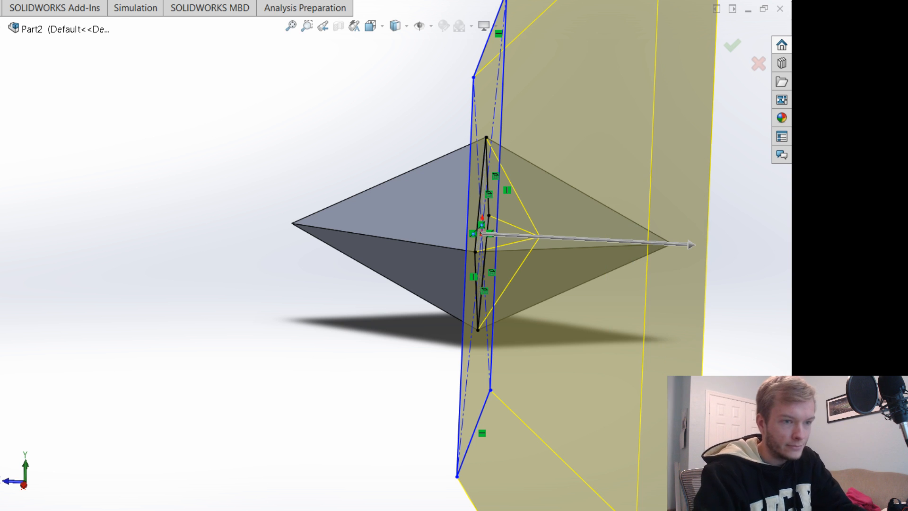
Apply the drafted extruded cut around the diamond outline to shorten the octahedron's rear point.
click(733, 47)
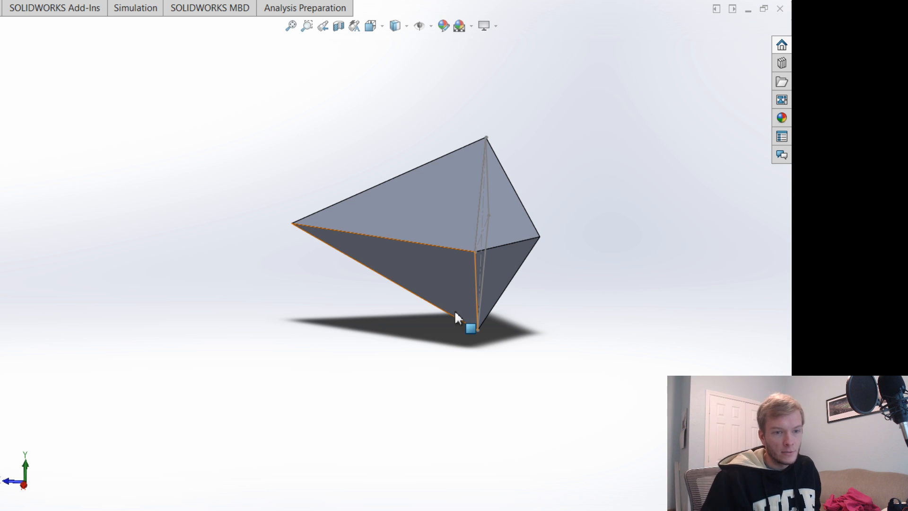
scroll(253, 275, up, 1)
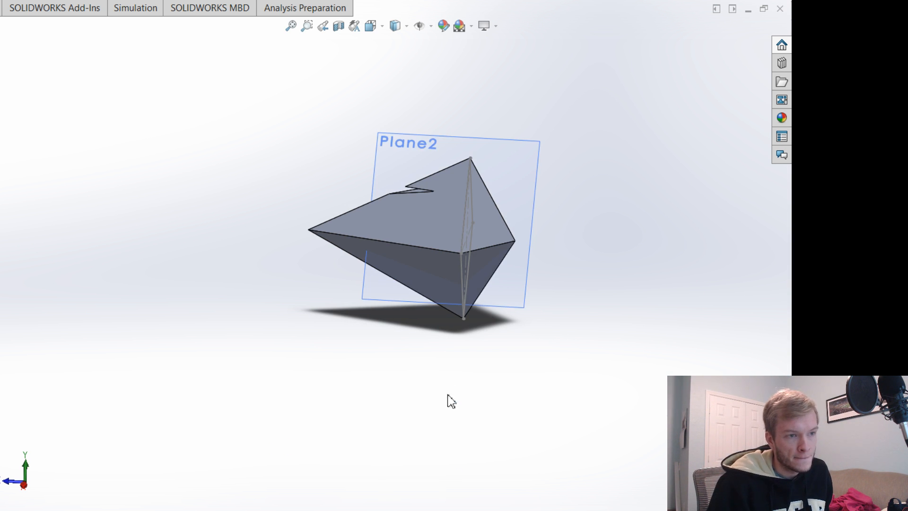
middle_drag(448, 399, 515, 509)
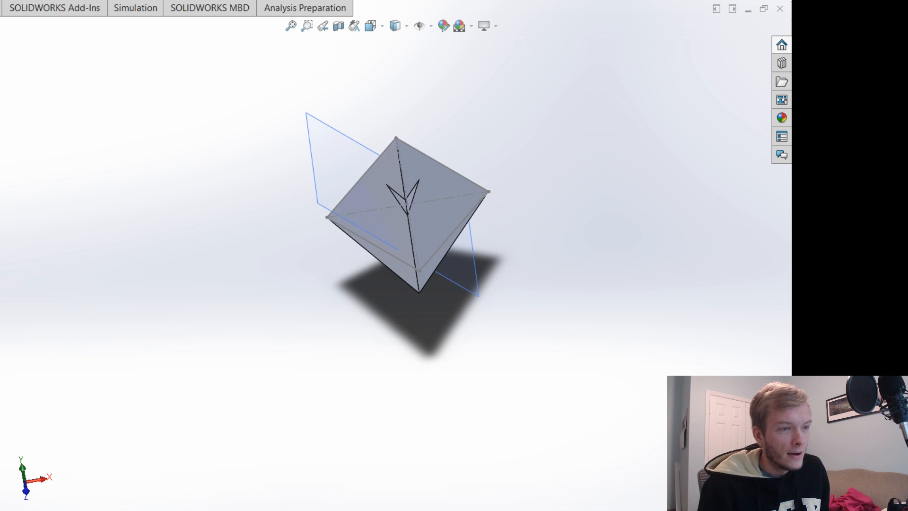
Redefine Plane2 with the Top Plane and front tip as references, picking the shortened rear tip as its remaining reference.
key(ctrl+7)
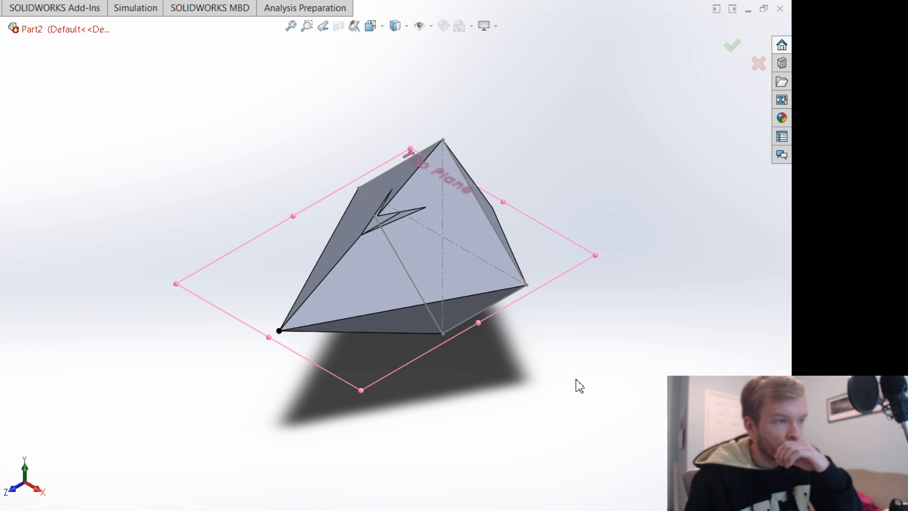
middle_drag(577, 383, 487, 407)
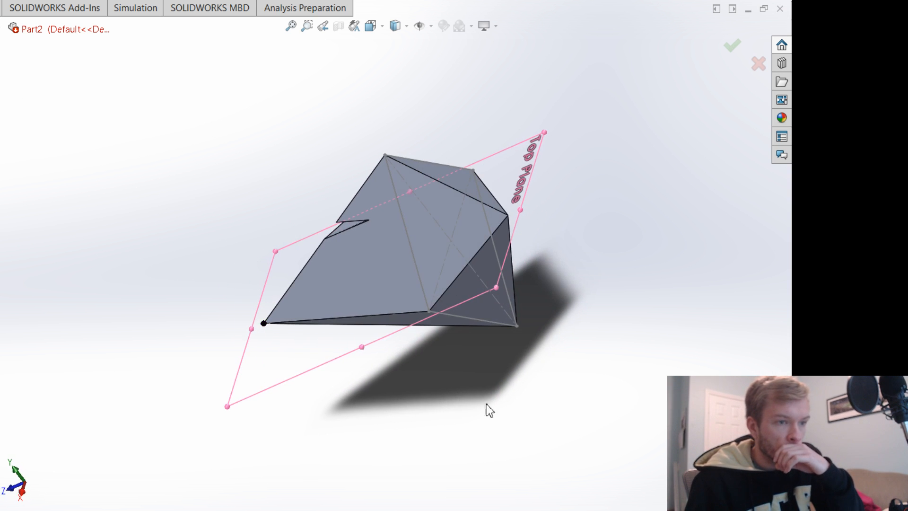
click(509, 217)
click(732, 45)
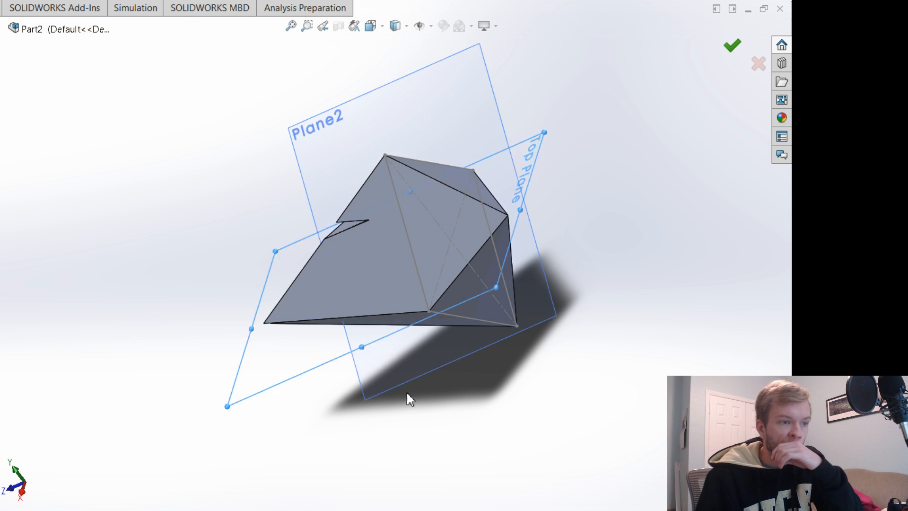
Start a sketch on Plane2 and draw a tall, narrow centre rectangle over the octahedron's rear half.
middle_drag(369, 441, 515, 409)
scroll(556, 283, down, 3)
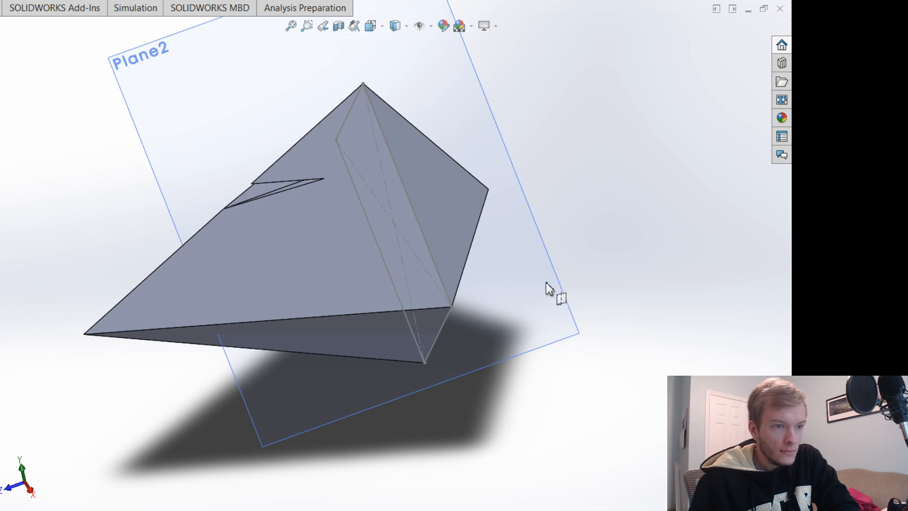
middle_drag(658, 244, 638, 257)
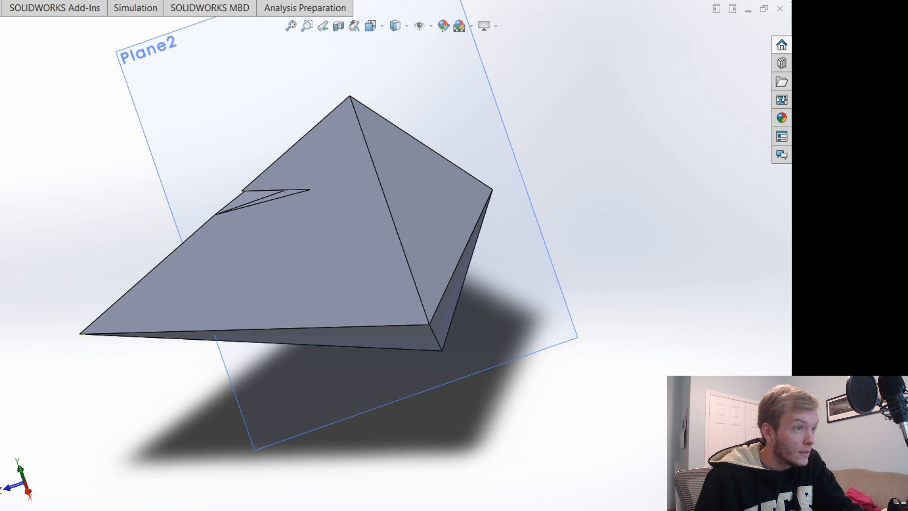
click(441, 197)
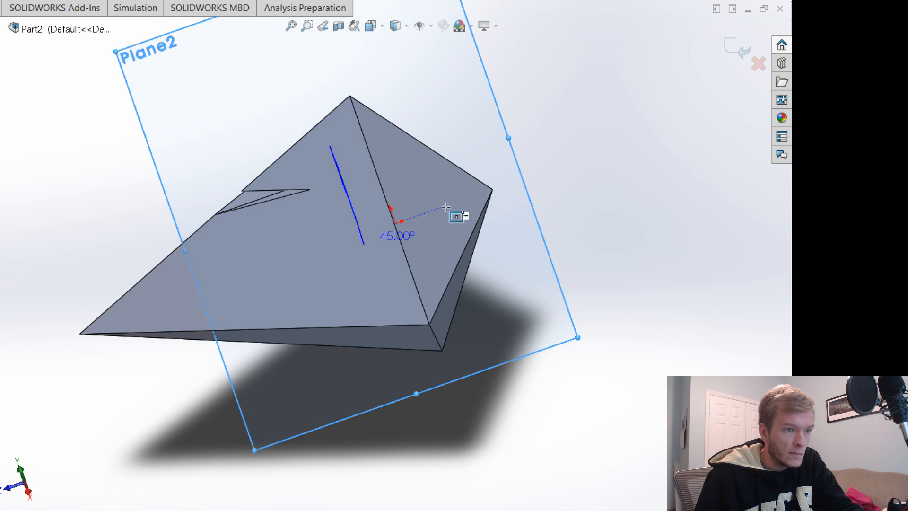
mouse_move(524, 173)
middle_down()
mouse_move(581, 186)
mouse_move(615, 175)
mouse_move(617, 187)
middle_up()
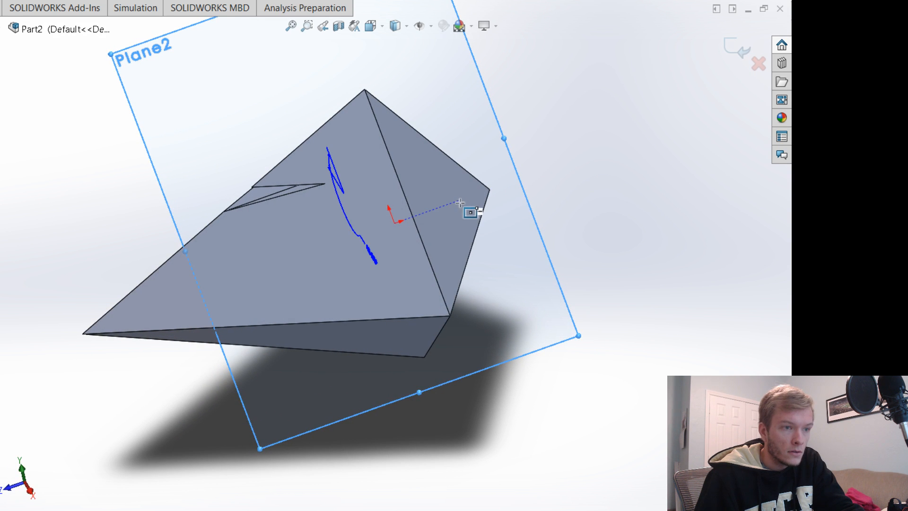
drag(460, 203, 490, 237)
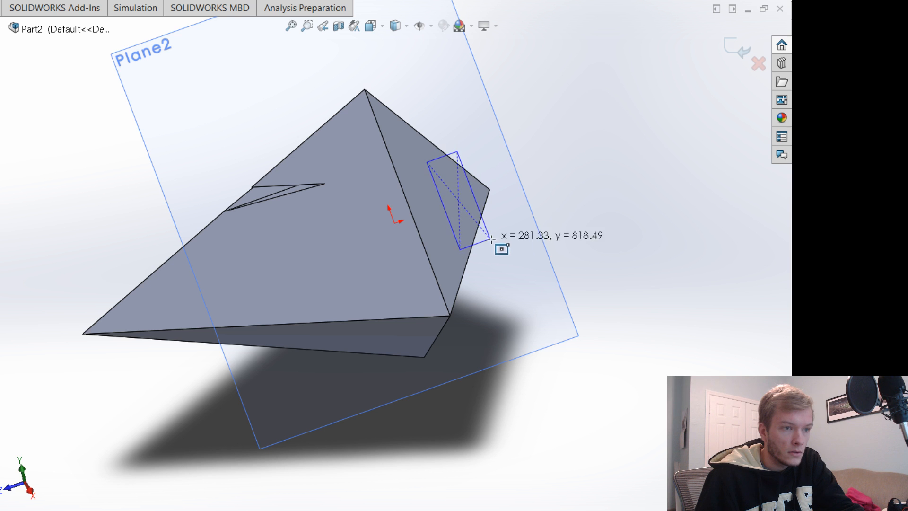
click(492, 238)
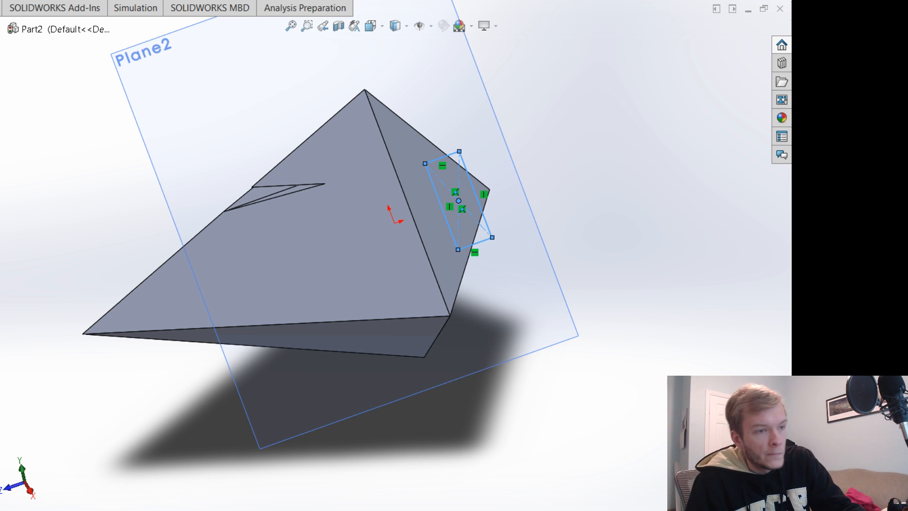
Move the rectangle inward from the rear half's outline and shrink it by adjusting two opposite corners.
scroll(392, 261, up, 1)
scroll(440, 161, down, 5)
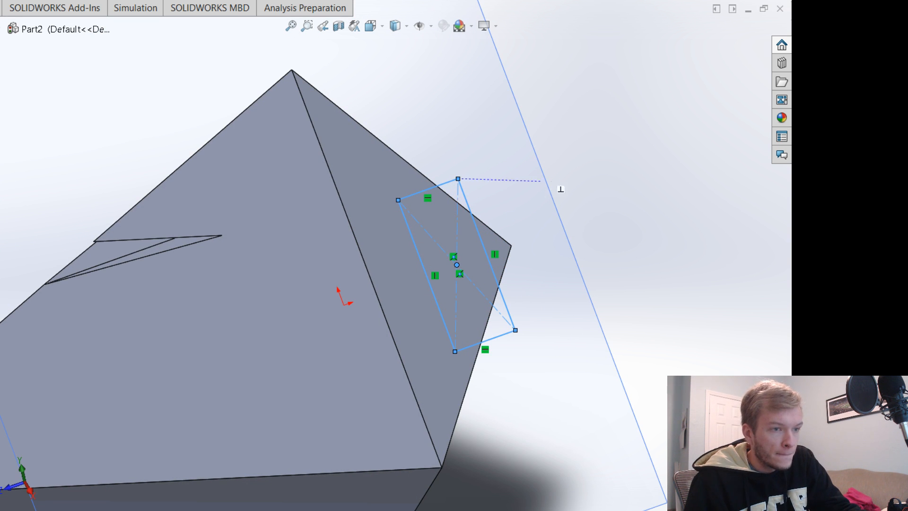
key(Escape)
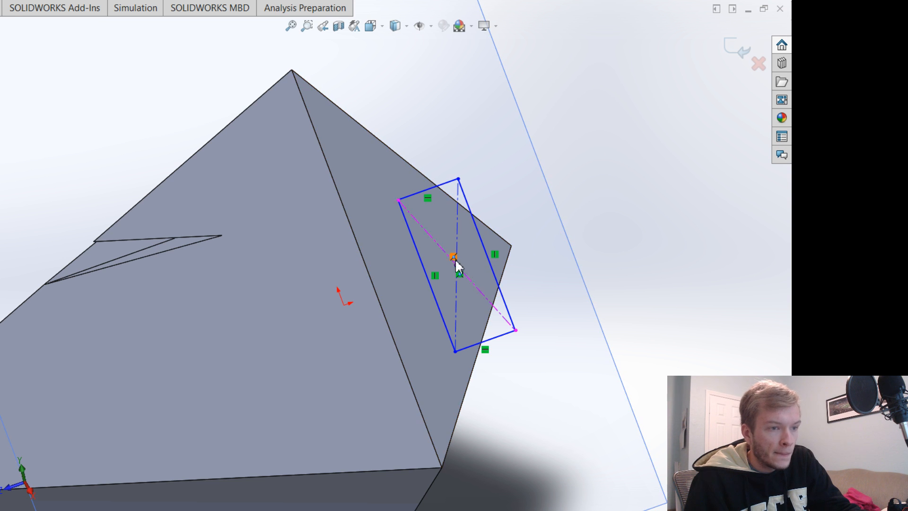
drag(459, 266, 424, 268)
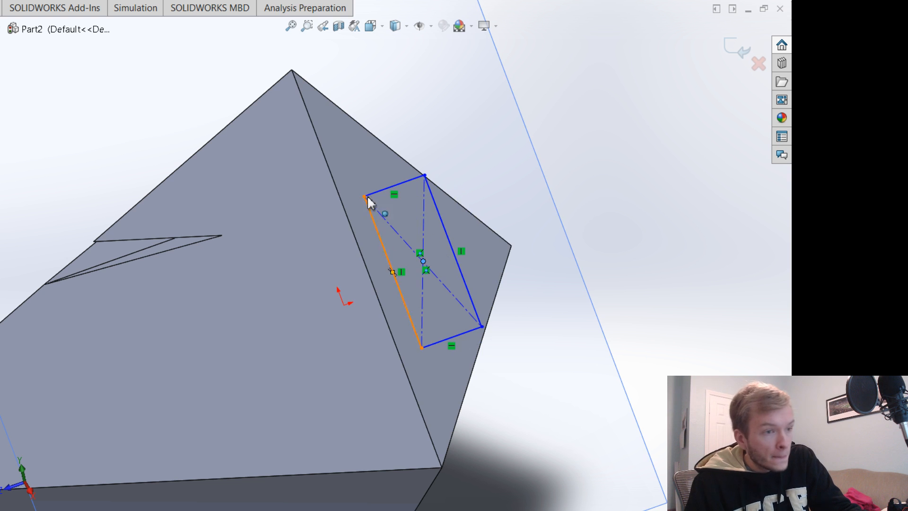
drag(365, 196, 402, 212)
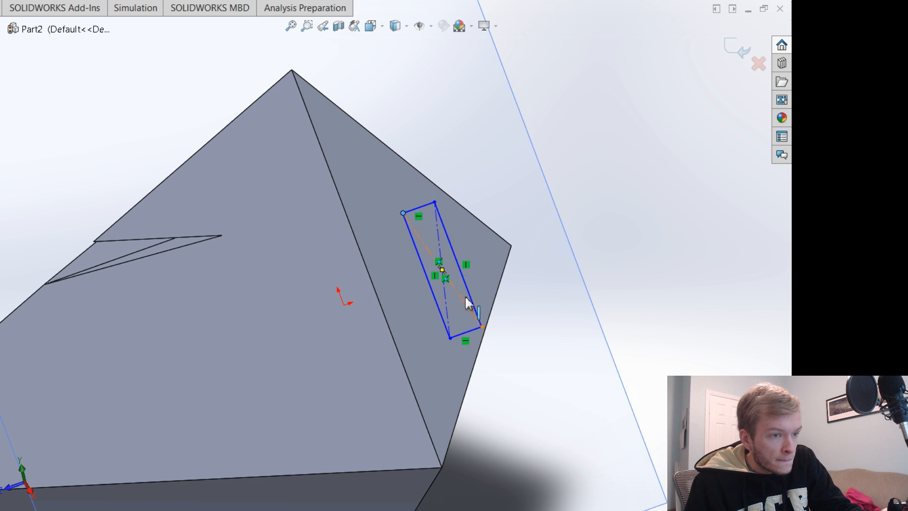
mouse_move(480, 325)
mouse_down()
mouse_move(461, 306)
mouse_move(475, 301)
mouse_up()
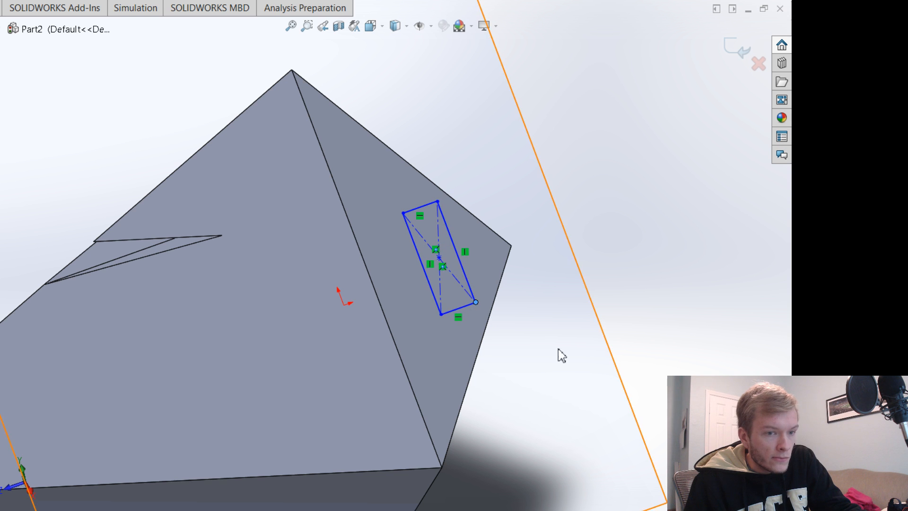
Shift the rectangle closer to the origin and adjust its upper corner to a size of about 163 by 540.
mouse_move(648, 320)
middle_down()
mouse_move(579, 358)
mouse_move(638, 334)
mouse_move(634, 369)
middle_up()
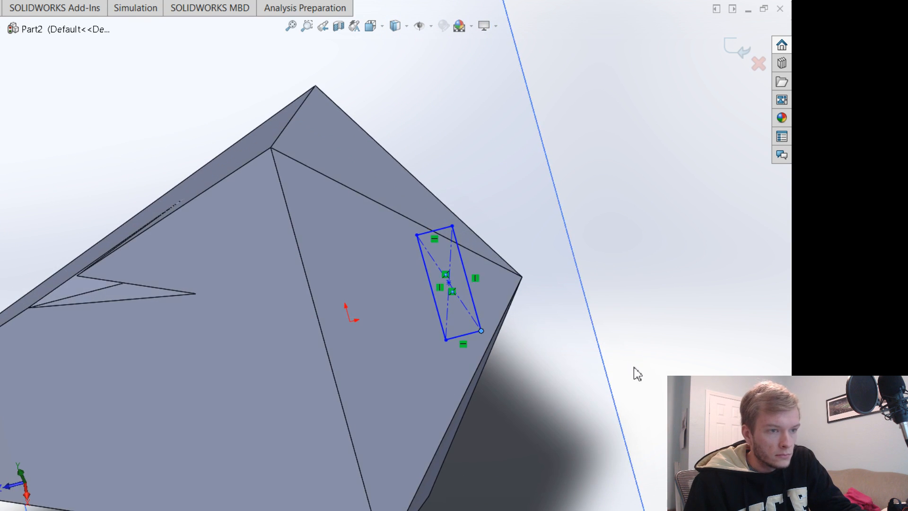
scroll(524, 327, up, 2)
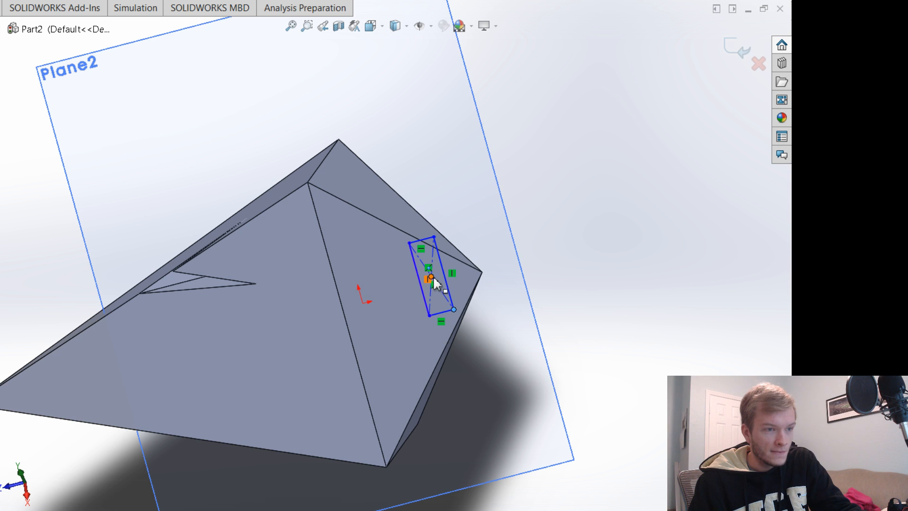
drag(432, 276, 402, 293)
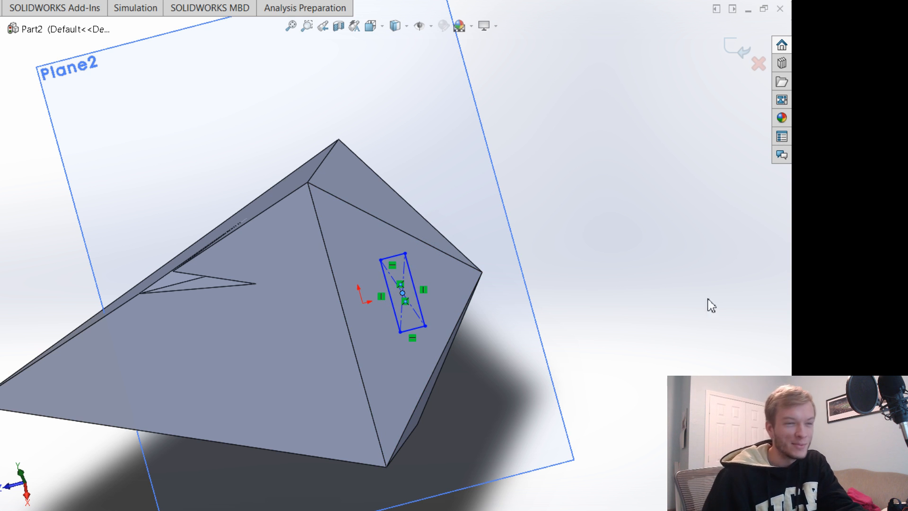
scroll(492, 307, up, 3)
scroll(462, 304, down, 6)
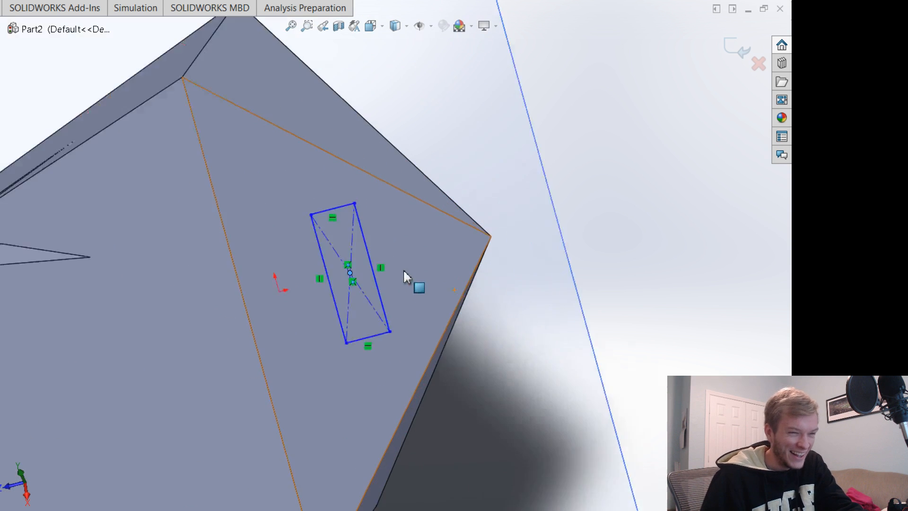
mouse_move(582, 328)
middle_down()
mouse_move(600, 296)
mouse_move(349, 198)
middle_up()
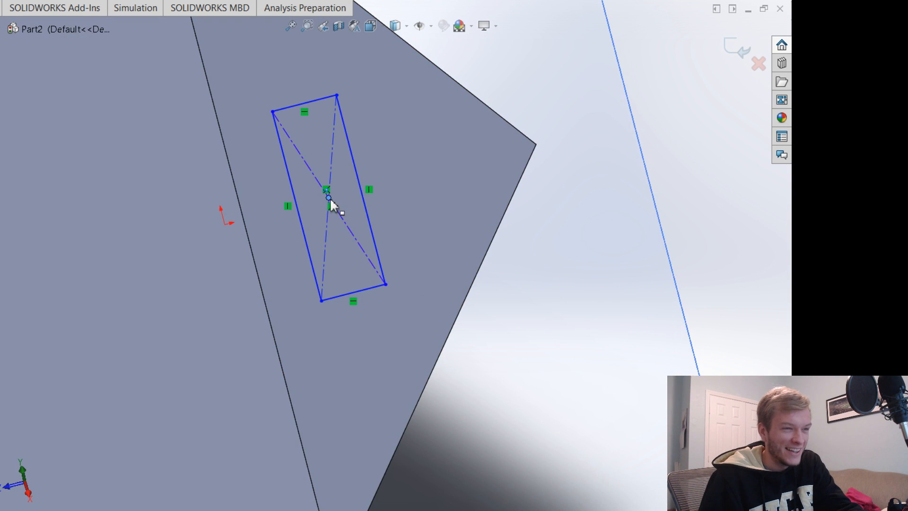
drag(329, 198, 364, 164)
scroll(390, 260, up, 2)
scroll(390, 247, up, 1)
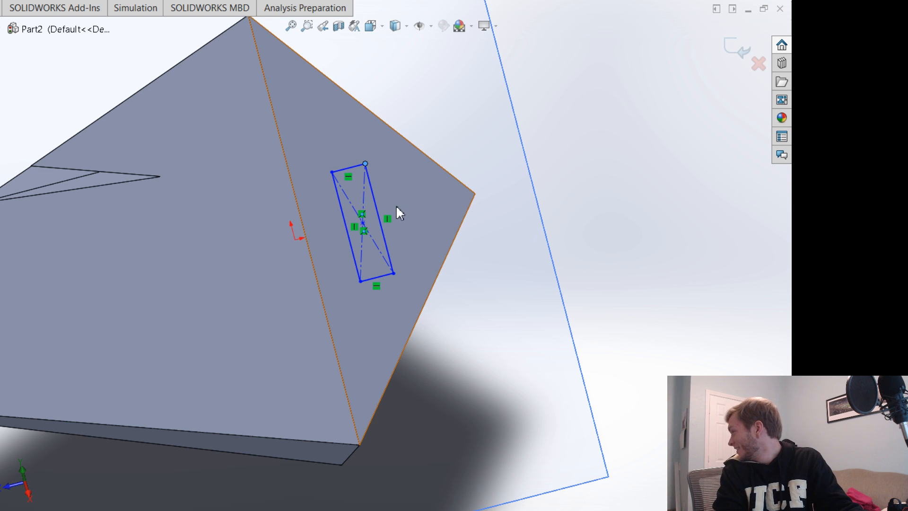
Dimension the rectangle's width between its two upper corners and set it to 150.
click(345, 169)
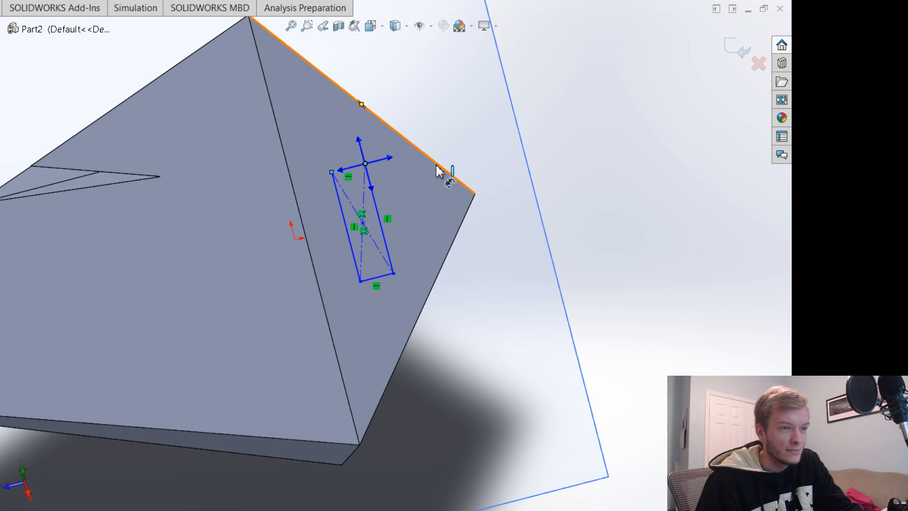
key(d)
click(331, 172)
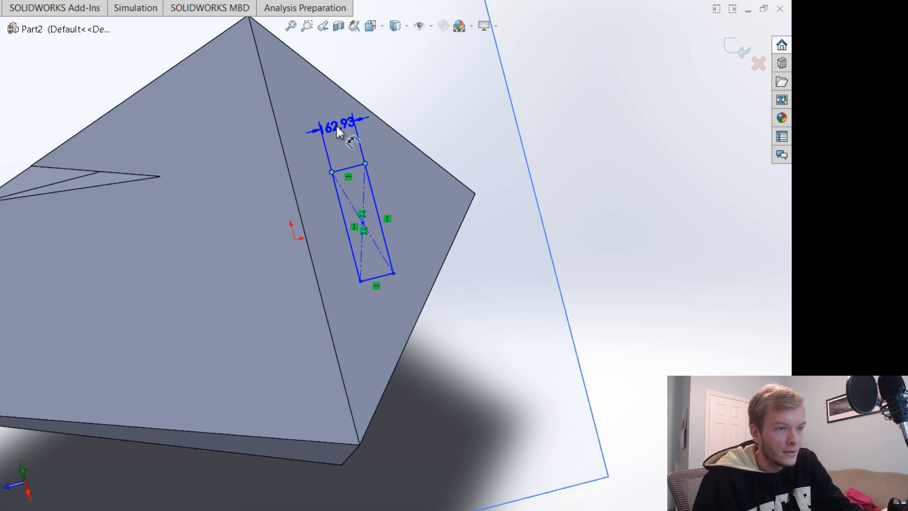
click(332, 127)
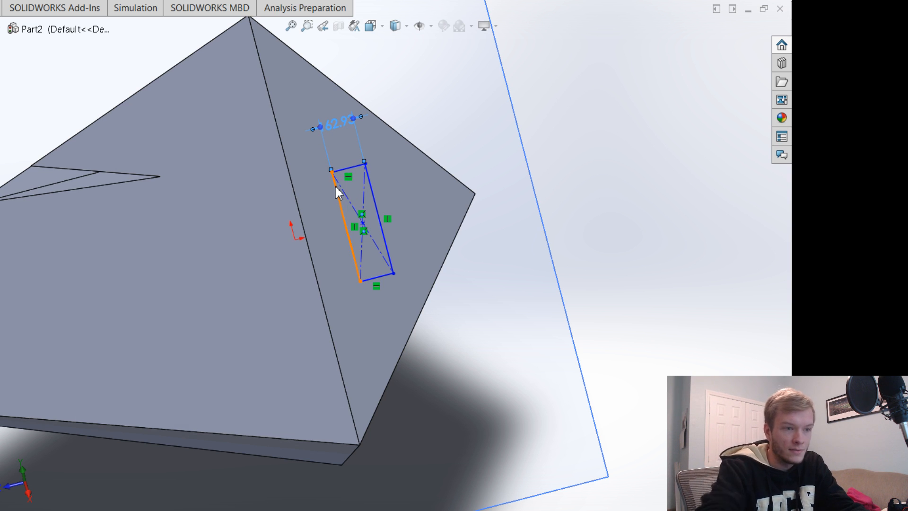
text(150)
key(Return)
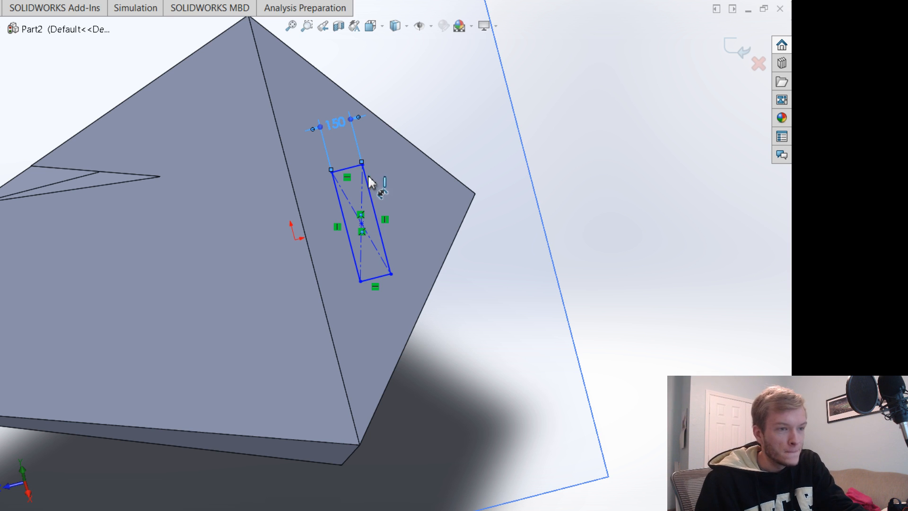
Dimension the rectangle's long side and set its length to 500.
click(371, 199)
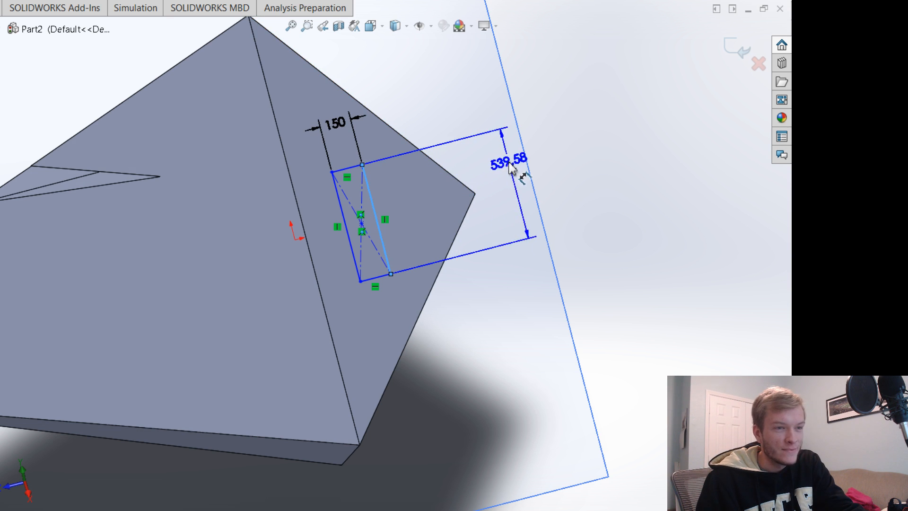
click(509, 171)
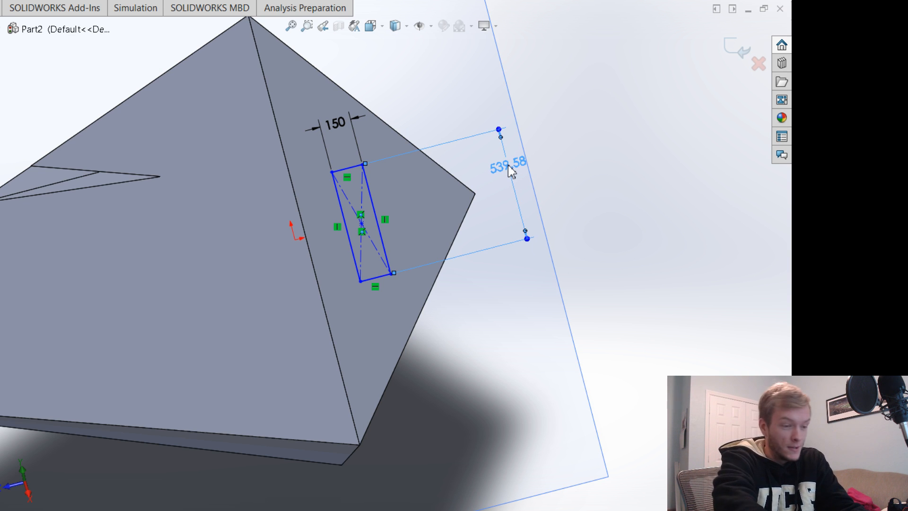
key(Return)
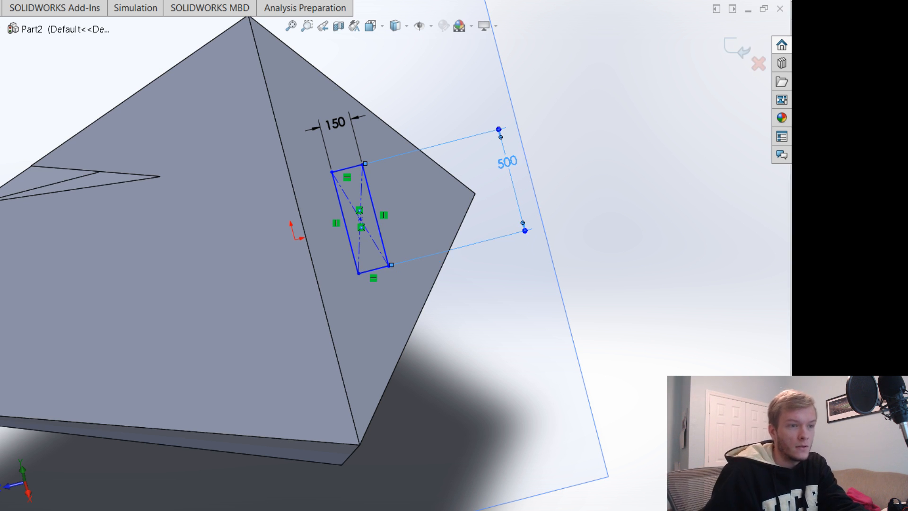
key(Escape)
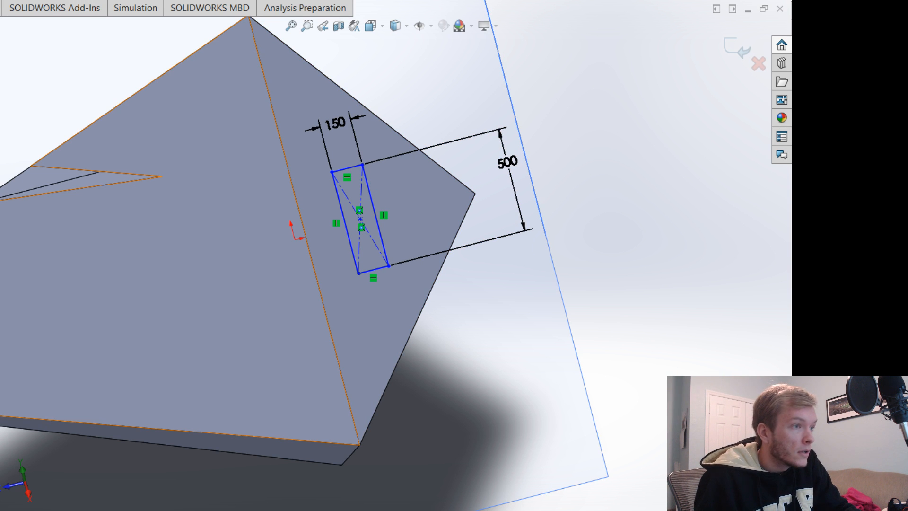
Draw a centreline from the rear tip to the origin and make the rectangle's centre point coincident with it.
click(475, 193)
click(296, 240)
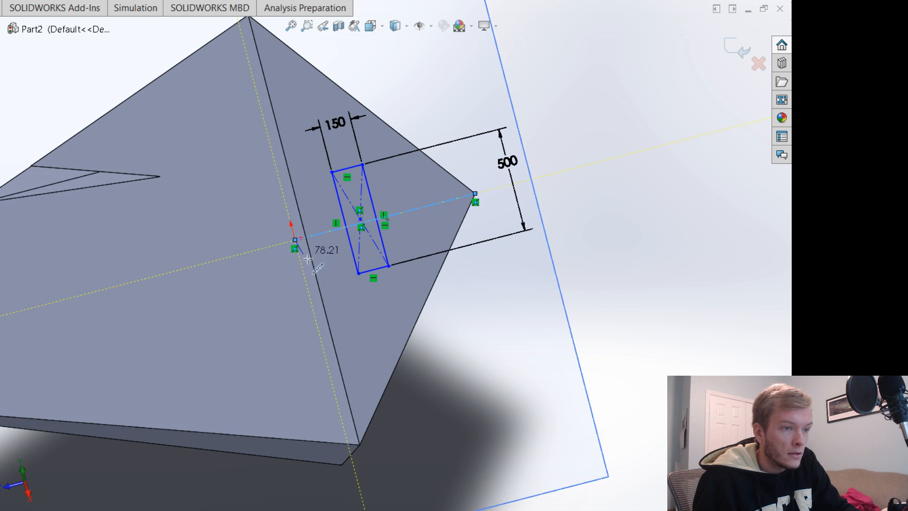
click(359, 219)
ctrl+click(336, 235)
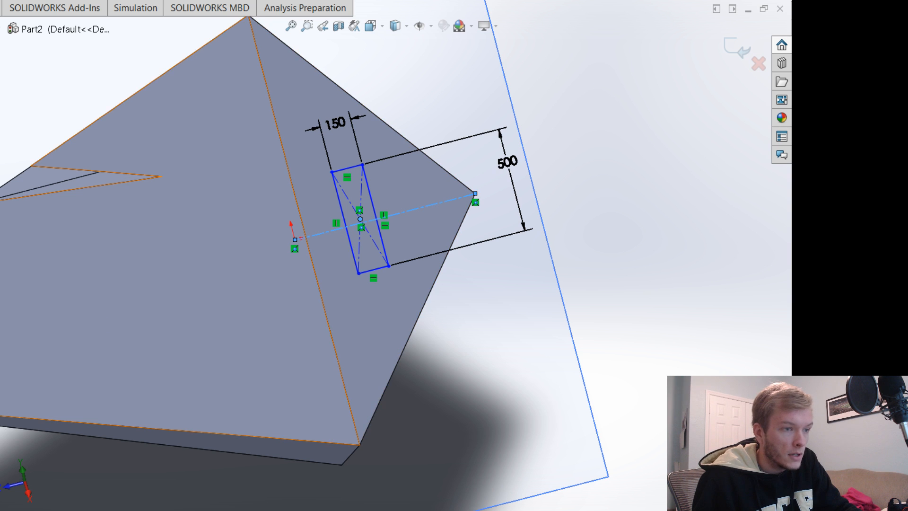
click(607, 207)
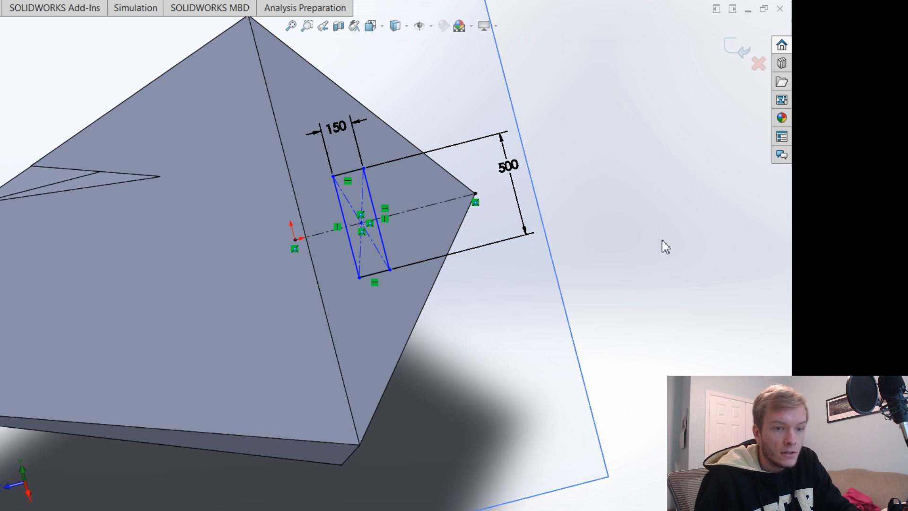
Dimension the rectangle's inner long side from the octahedron's adjacent edge and set the distance to 250.
click(341, 202)
click(299, 213)
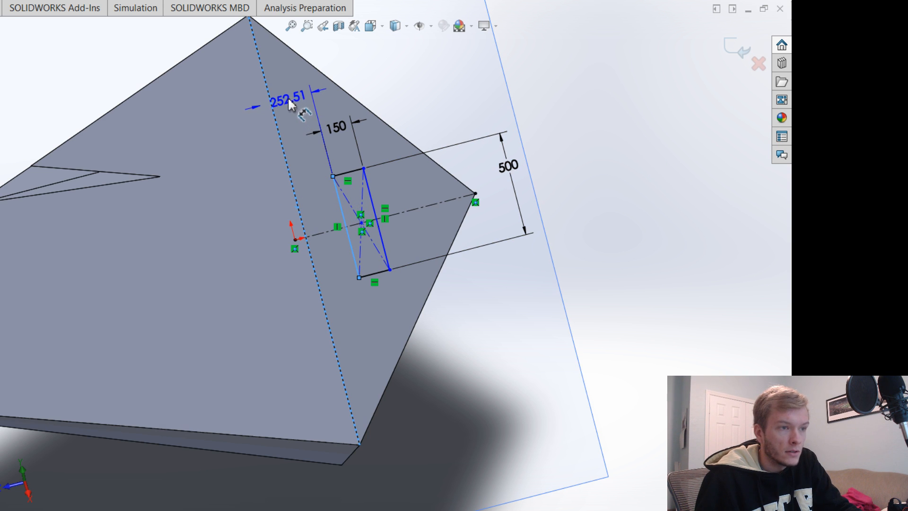
click(288, 95)
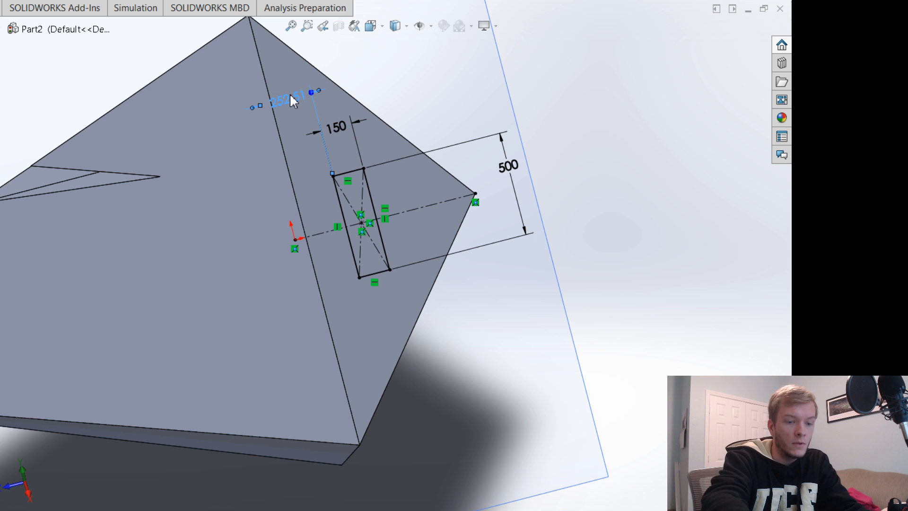
text(250)
key(Return)
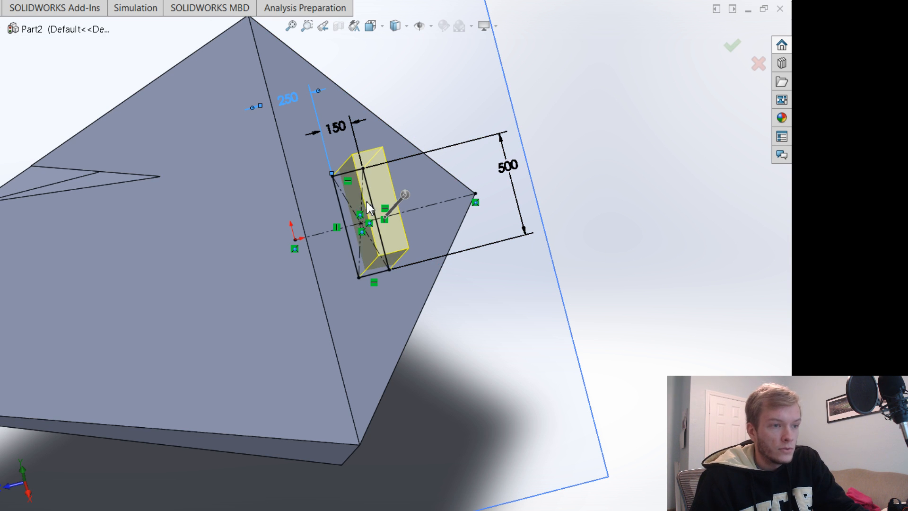
Extrude the rectangle from Plane2 outward past the octahedron's side face to form a long tapered arm.
mouse_move(638, 237)
middle_down()
mouse_move(699, 217)
mouse_move(676, 255)
mouse_move(598, 285)
mouse_move(610, 270)
middle_up()
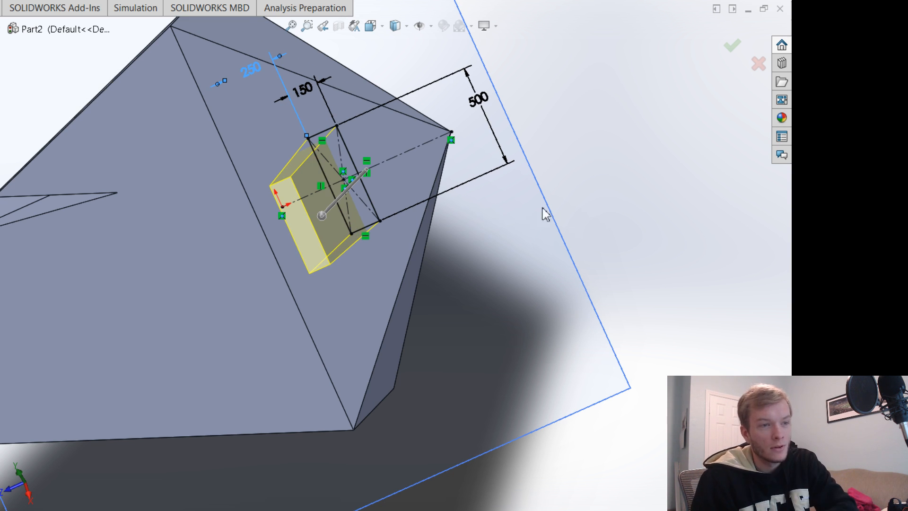
middle_drag(586, 207, 642, 165)
key(f)
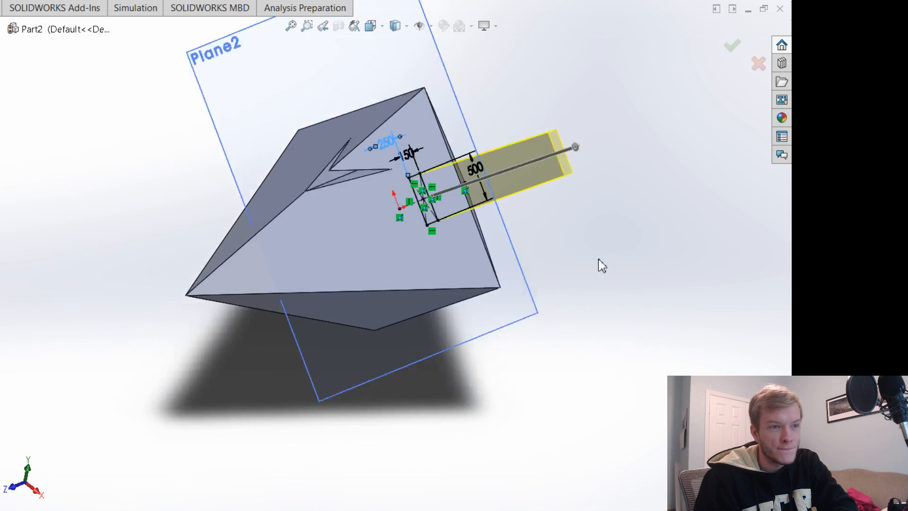
middle_drag(592, 327, 655, 286)
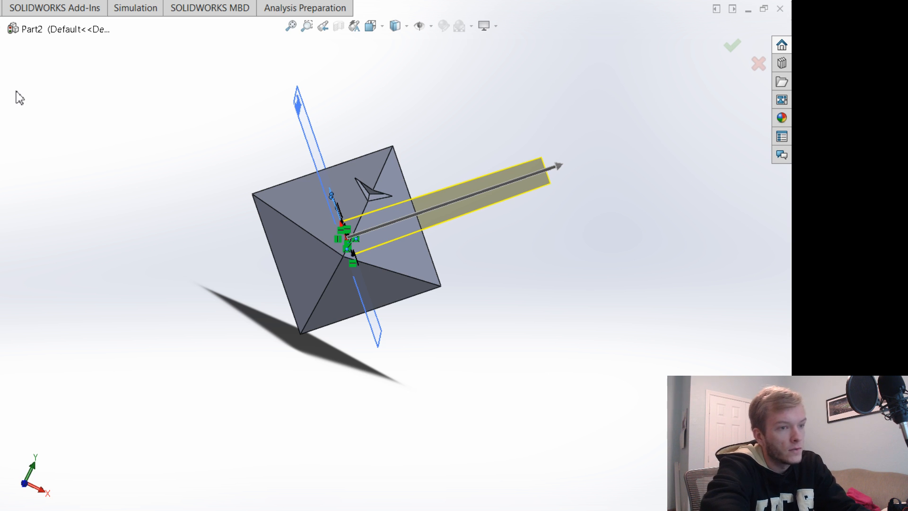
key(Return)
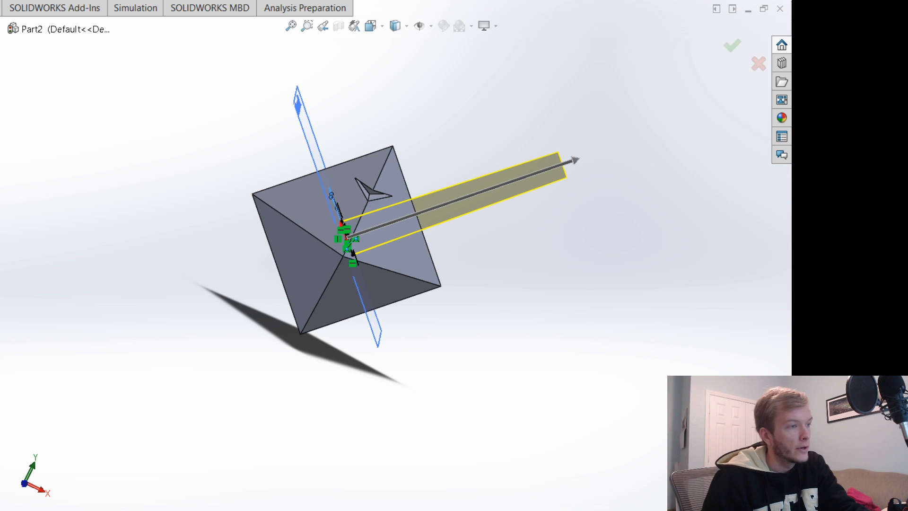
key(Return)
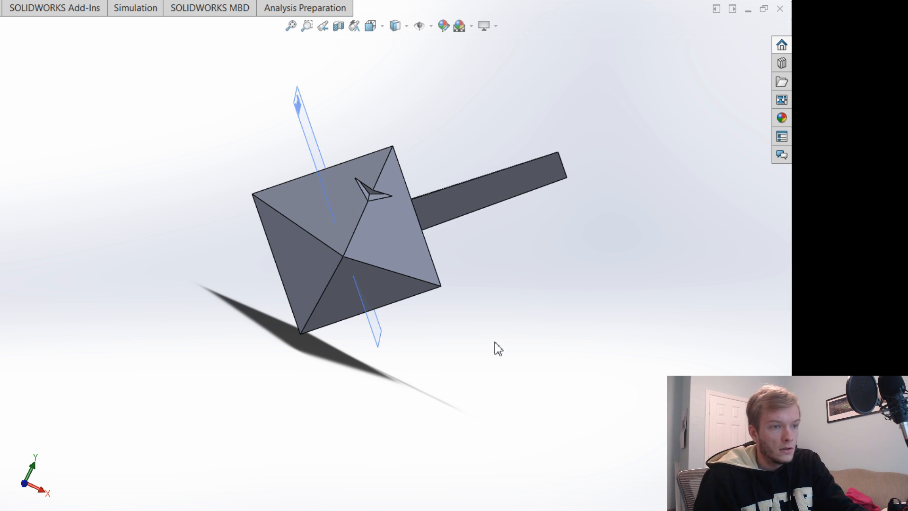
key(ctrl+7)
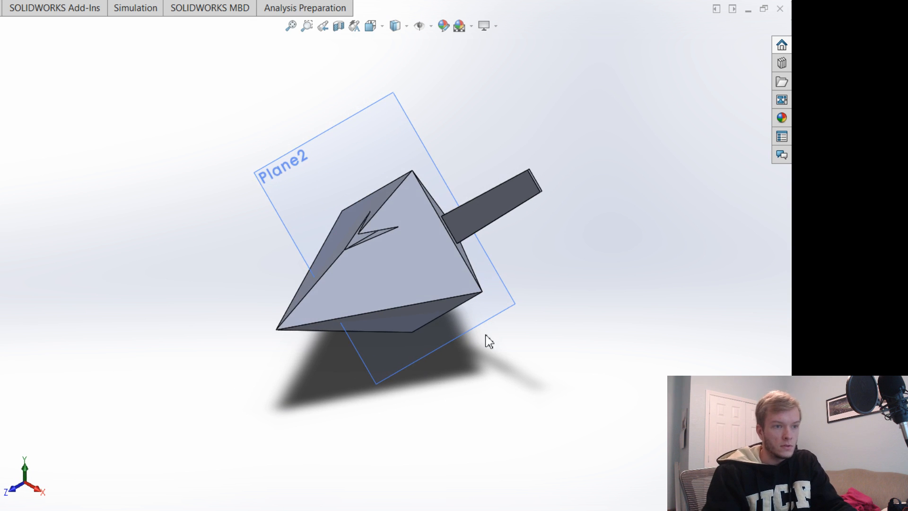
Create a reference plane at an angle to the arm's end face, passing through one of that face's long edges.
middle_drag(460, 401, 519, 346)
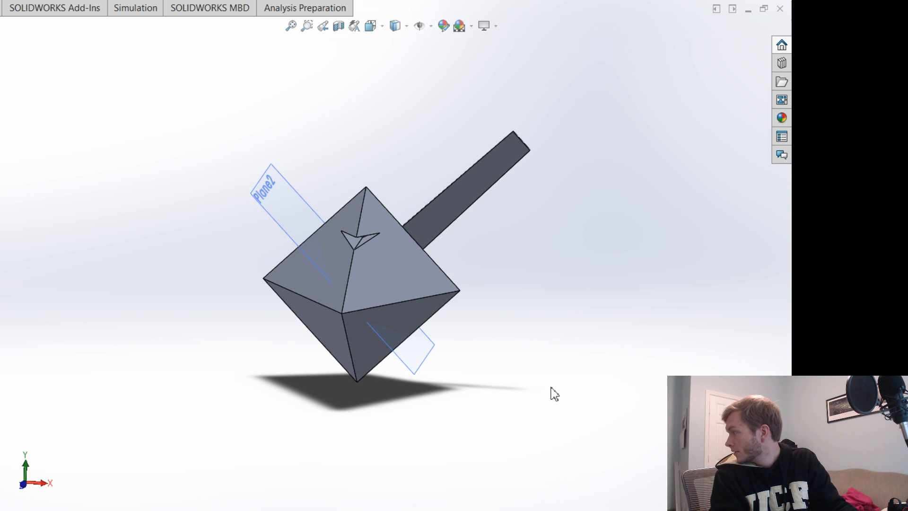
mouse_move(551, 391)
middle_down()
mouse_move(540, 373)
mouse_move(543, 385)
middle_up()
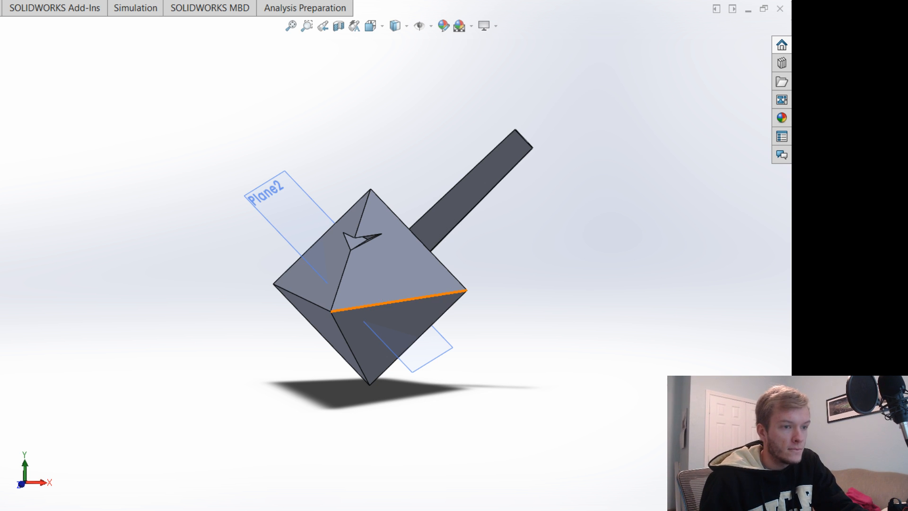
middle_drag(505, 405, 483, 445)
scroll(539, 146, down, 6)
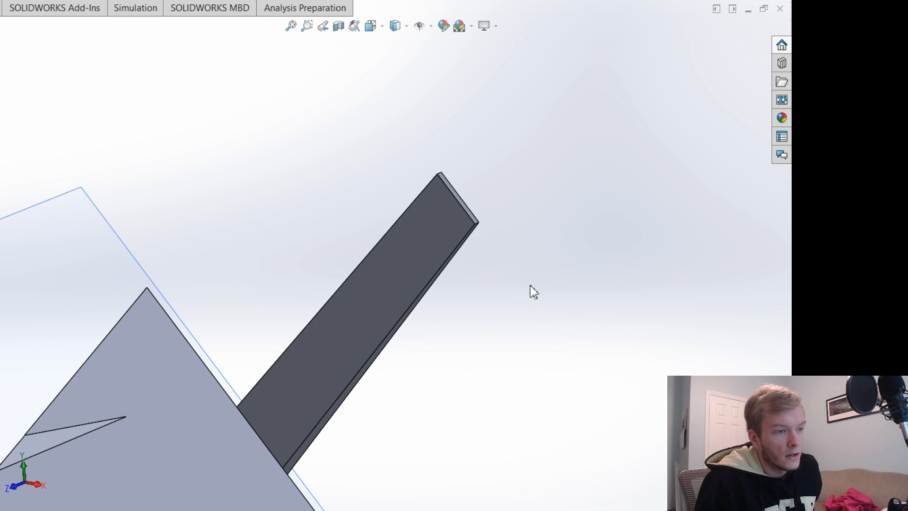
scroll(509, 326, up, 1)
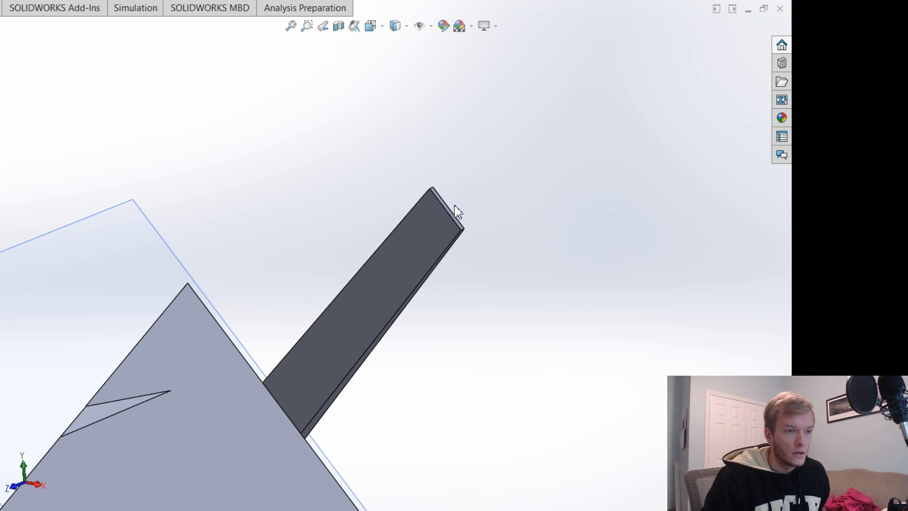
scroll(459, 208, down, 4)
scroll(450, 216, down, 1)
click(404, 227)
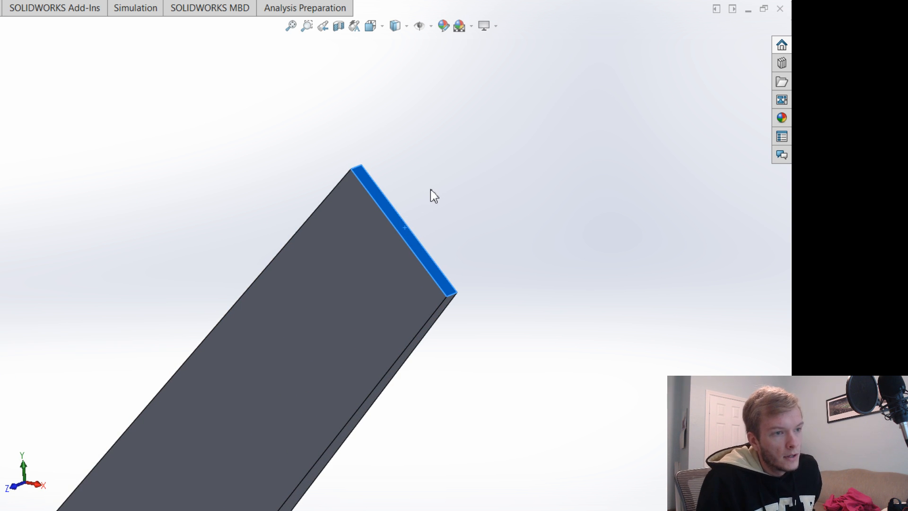
click(313, 111)
click(372, 194)
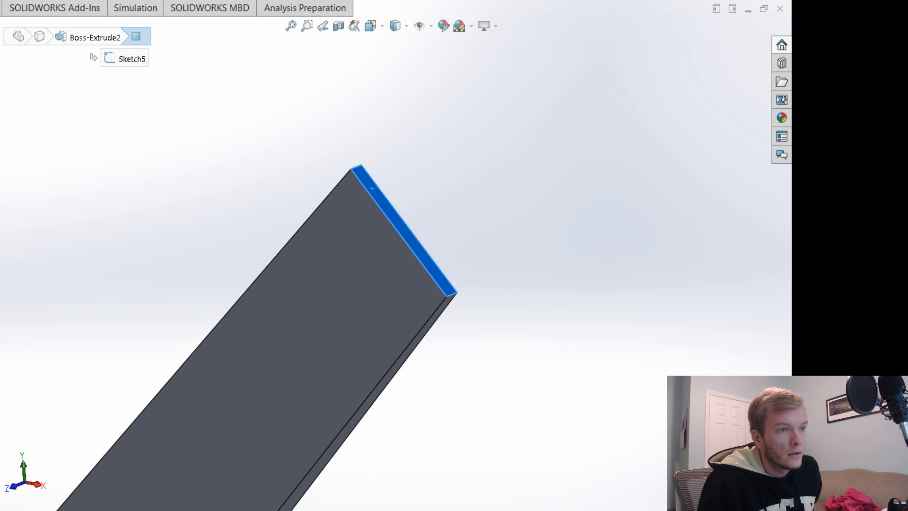
click(435, 9)
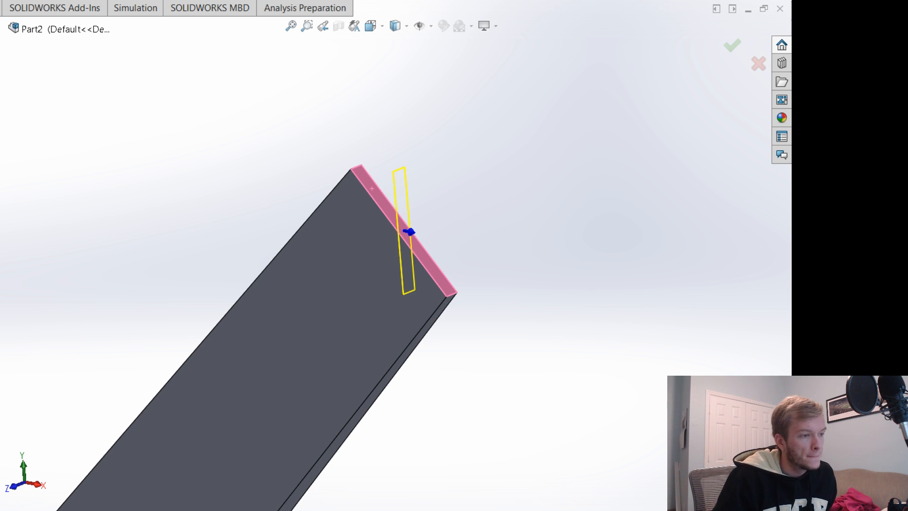
click(437, 268)
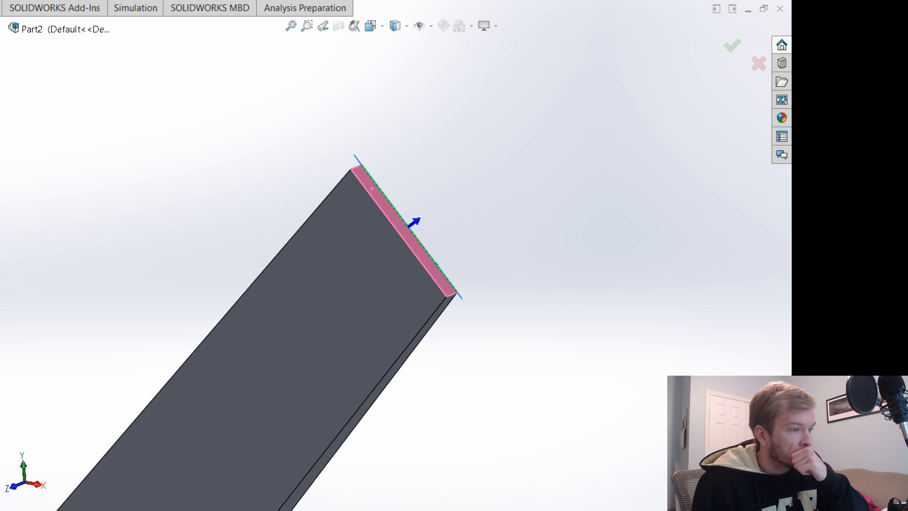
key(Return)
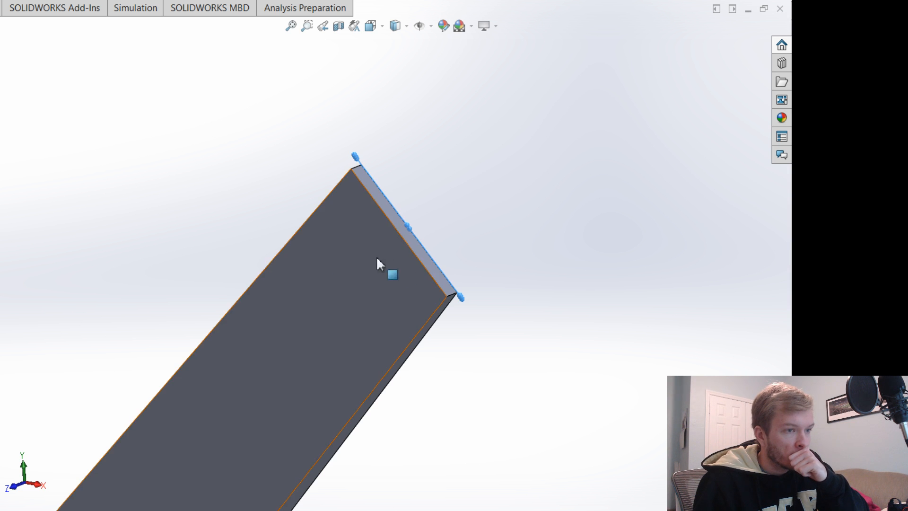
Enlarge the new reference plane's boundary on both sides so it extends well beyond the arm's end.
middle_drag(539, 310, 509, 317)
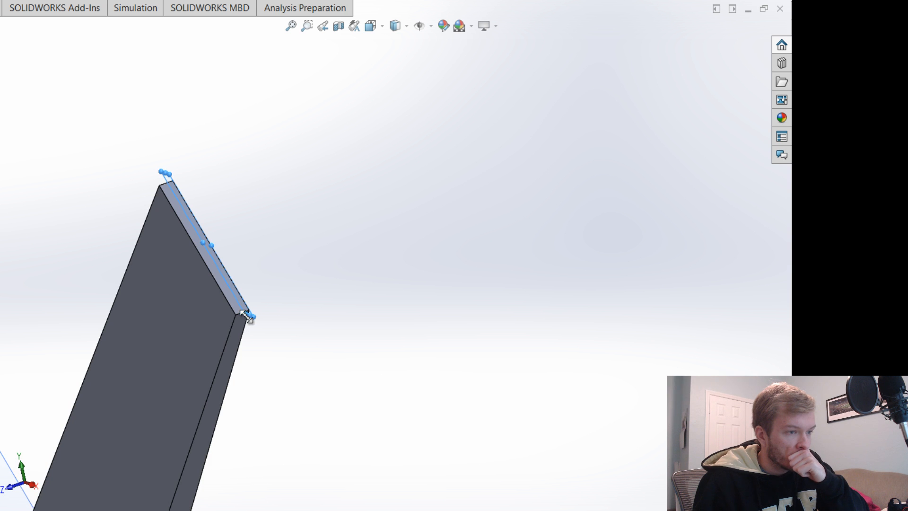
drag(246, 315, 215, 408)
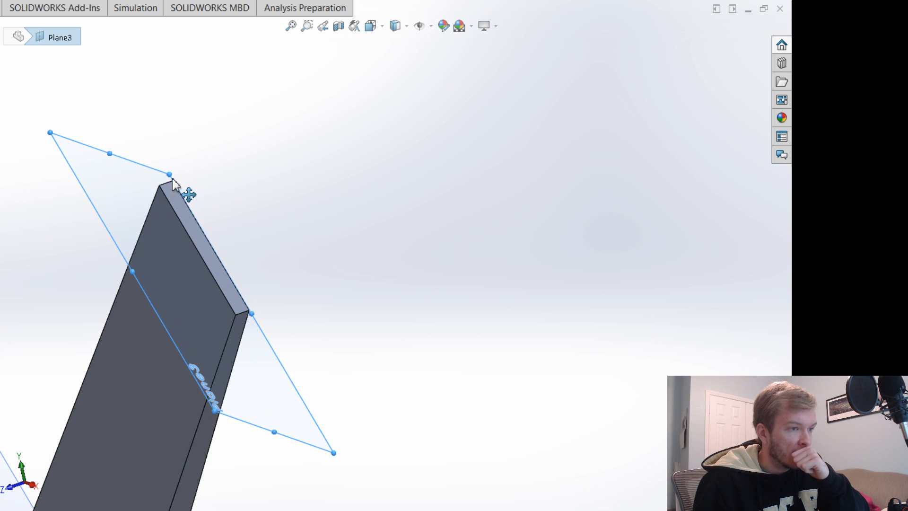
drag(170, 175, 207, 127)
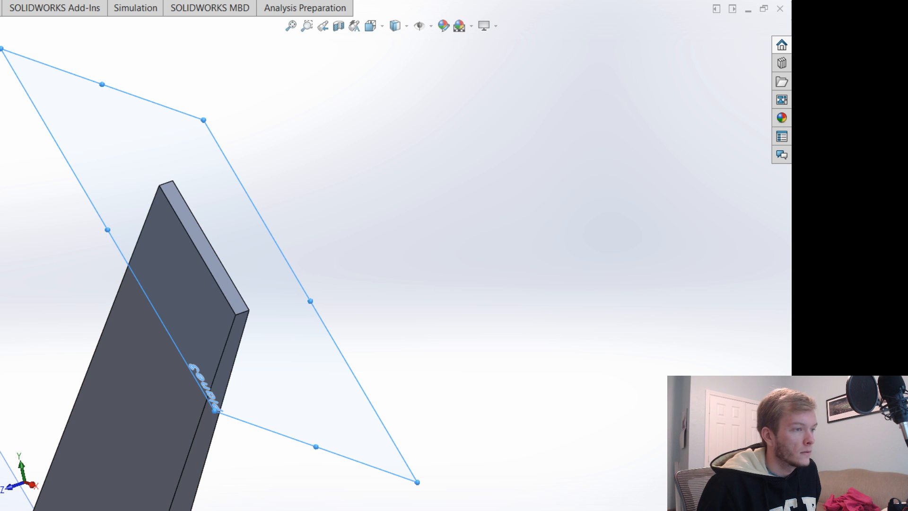
key(Escape)
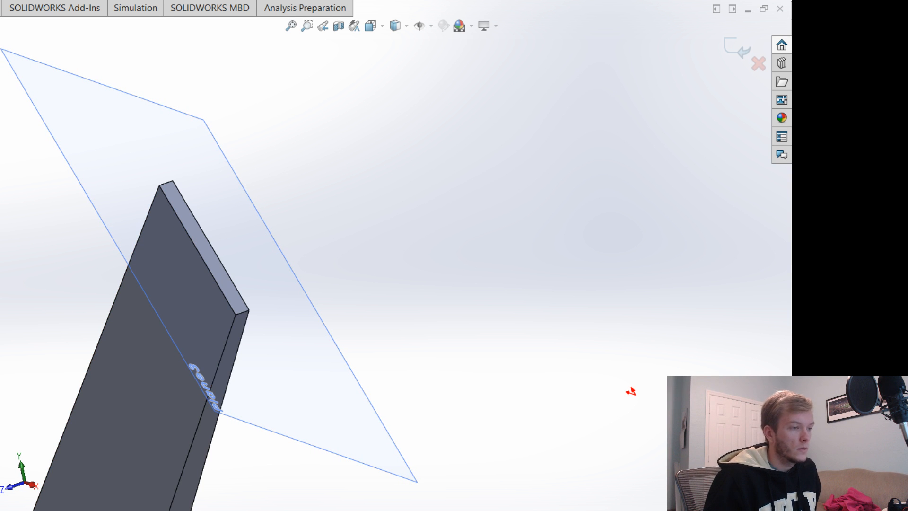
Sketch a rectangle about 170 high on Plane3, with its base spanning the long edge of the arm's end face.
key(ctrl+8)
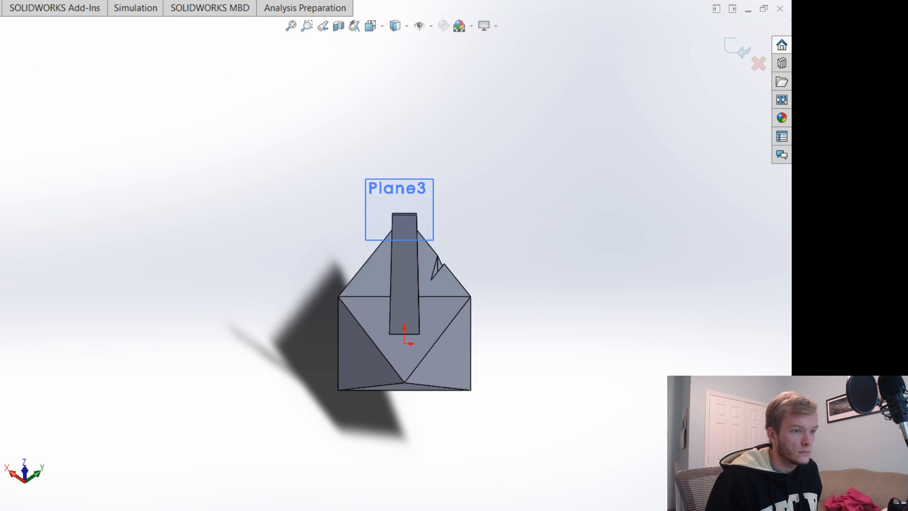
scroll(385, 278, down, 2)
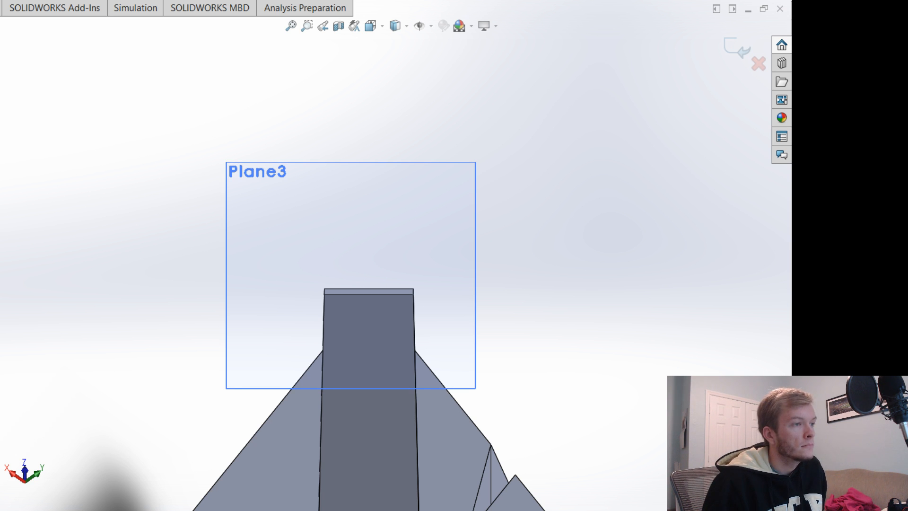
click(323, 295)
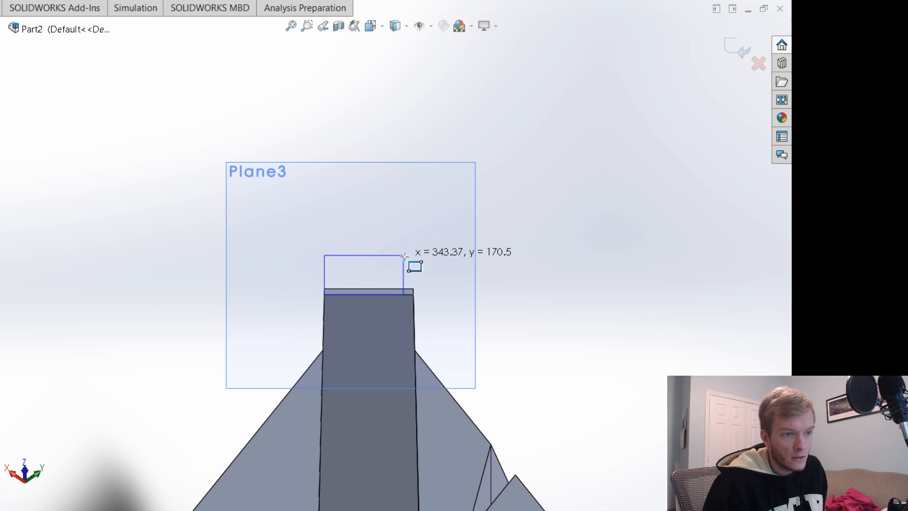
click(403, 255)
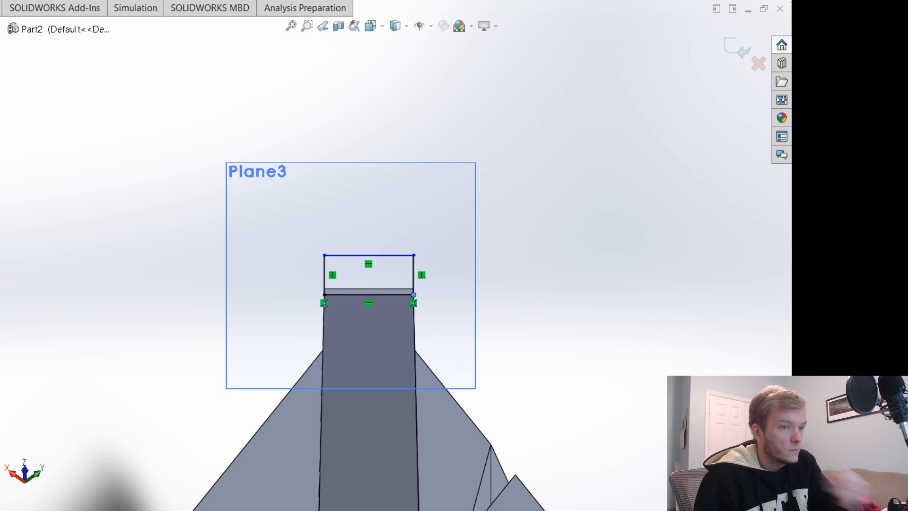
Dimension the distance between the rectangle's two long sides and set its height to 150.
right_drag(547, 316, 488, 229)
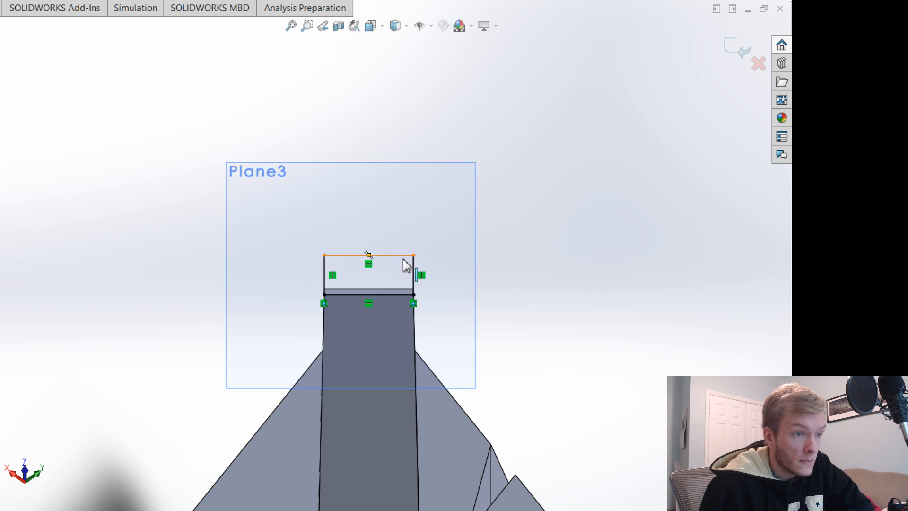
key(Escape)
click(394, 295)
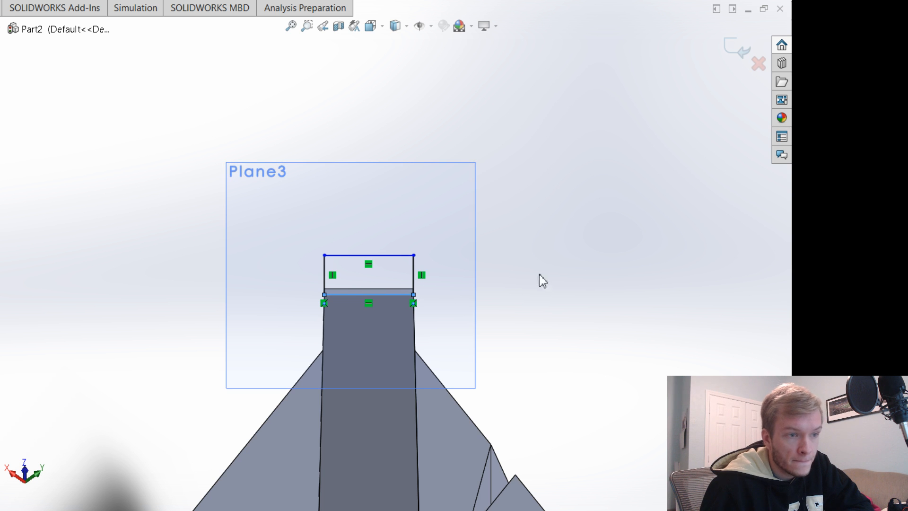
right_drag(512, 331, 465, 290)
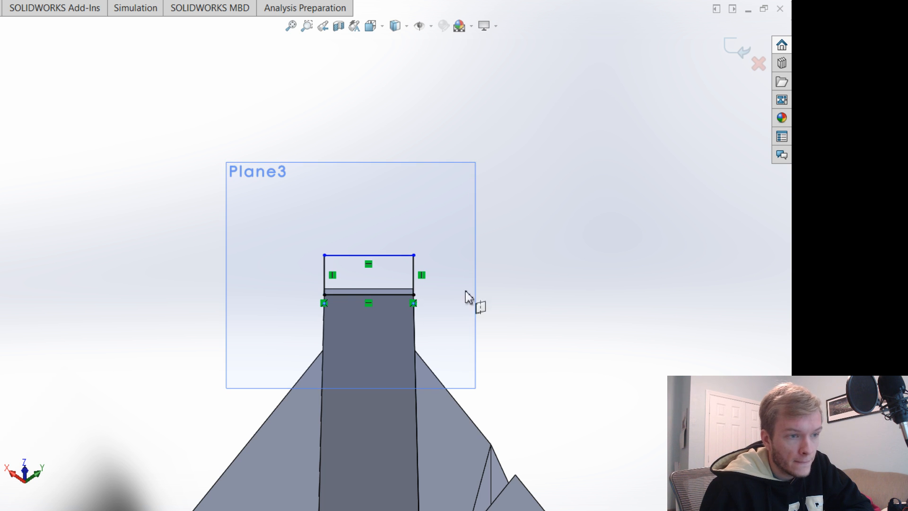
click(390, 256)
click(393, 294)
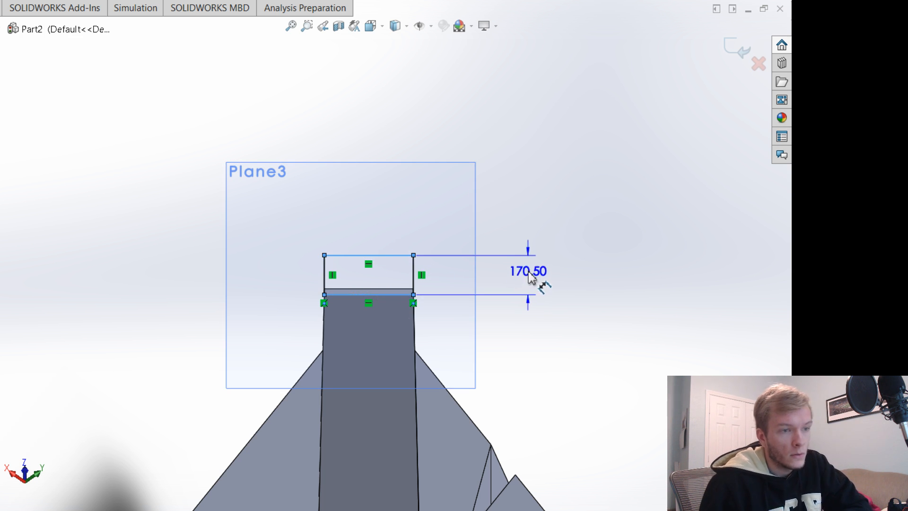
click(539, 284)
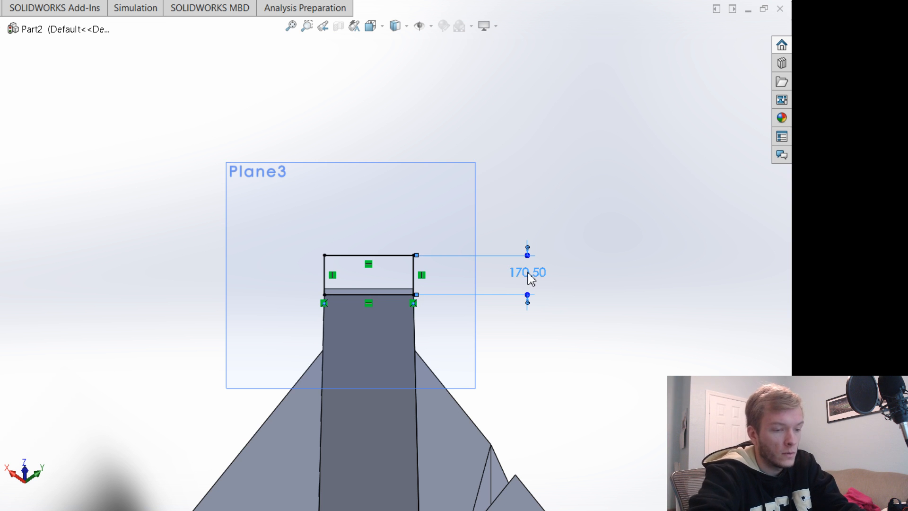
text(150)
key(Return)
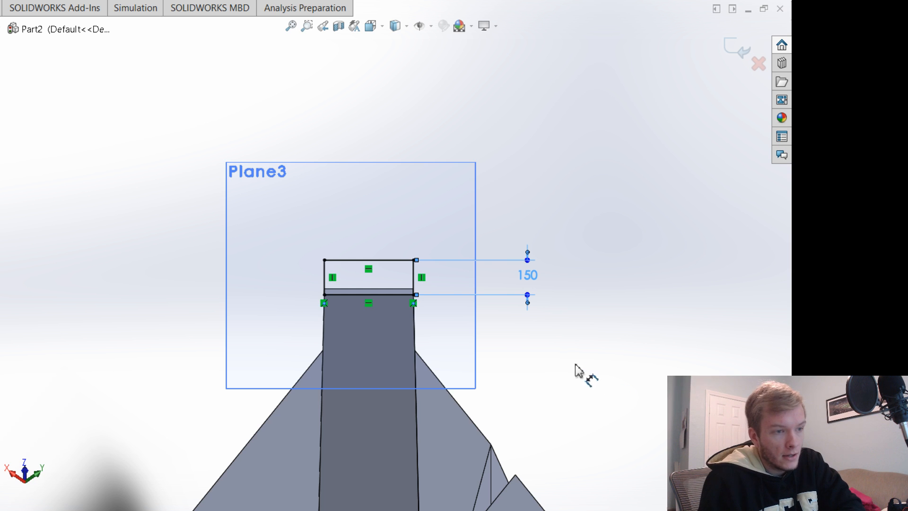
Extrude the Plane3 rectangle back over the arm to form a short tapered block at the arm's end.
mouse_move(610, 379)
middle_down()
mouse_move(657, 360)
mouse_move(644, 349)
middle_up()
scroll(649, 355, up, 6)
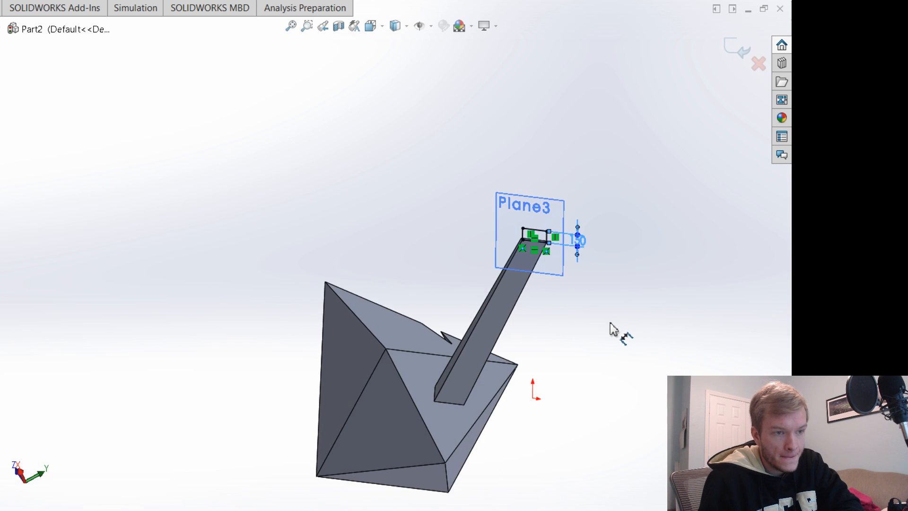
middle_drag(610, 325, 675, 358)
scroll(742, 319, down, 3)
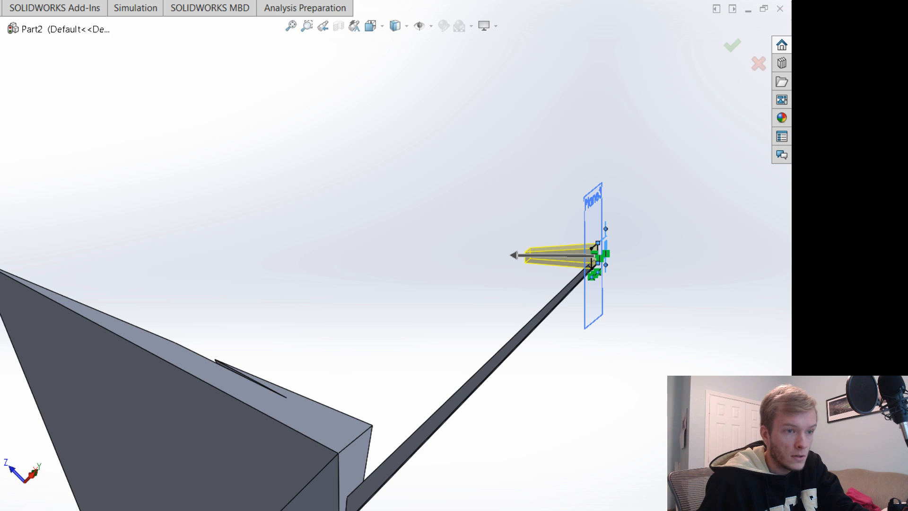
middle_drag(661, 296, 654, 389)
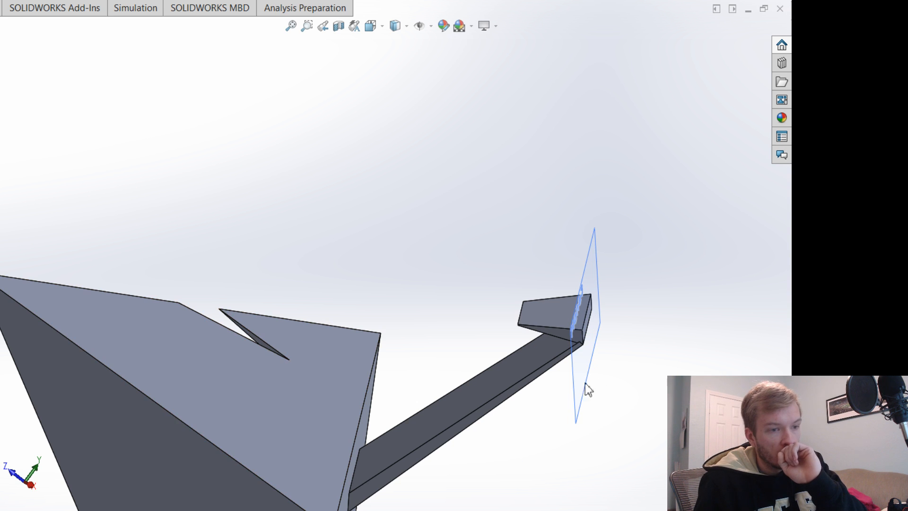
Examine the end block and its joint with the arm from several sides.
middle_drag(623, 375, 552, 394)
scroll(381, 408, down, 5)
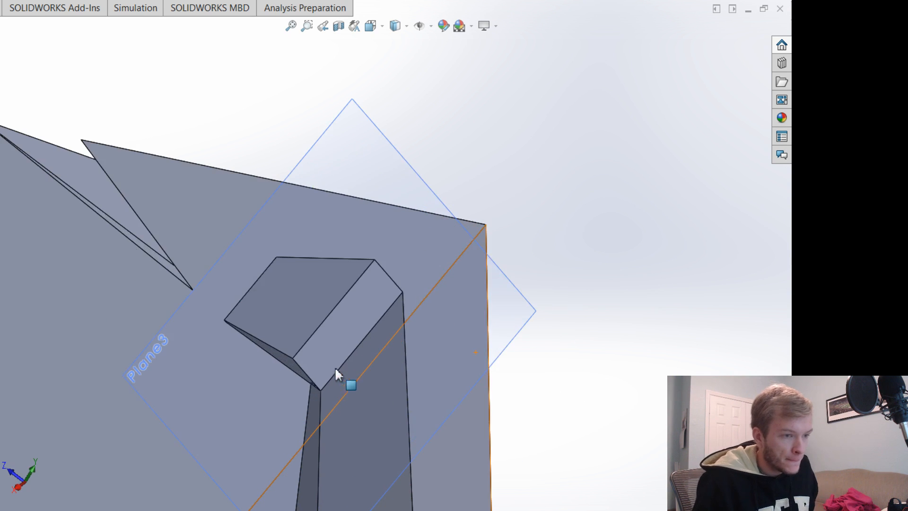
scroll(333, 392, down, 8)
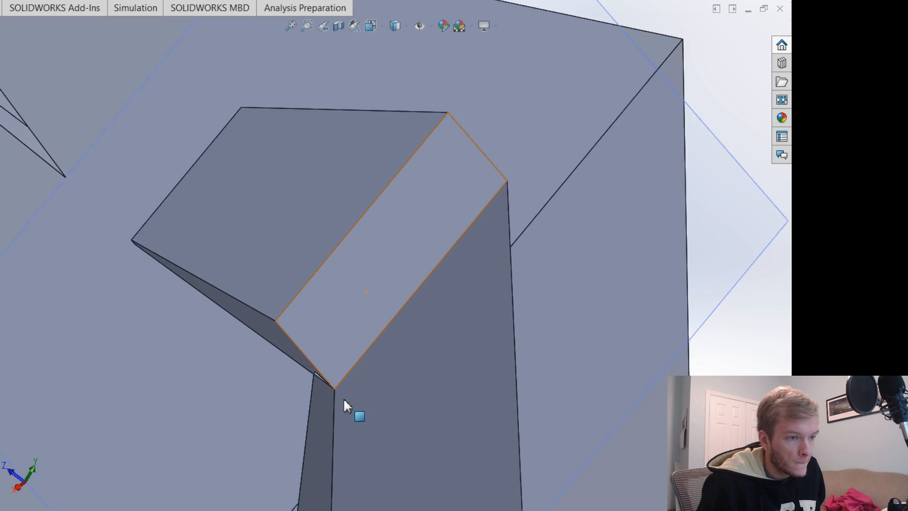
scroll(697, 342, up, 6)
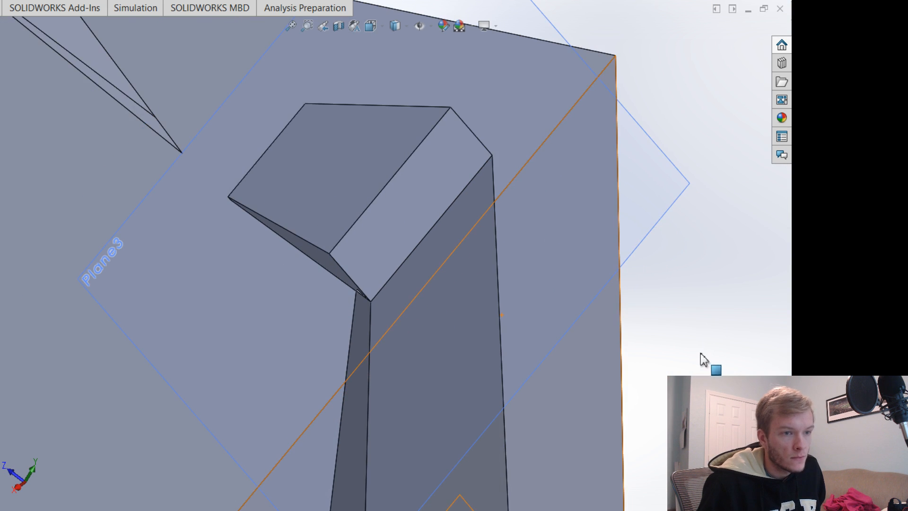
middle_drag(747, 333, 719, 324)
scroll(728, 85, down, 5)
scroll(492, 33, down, 3)
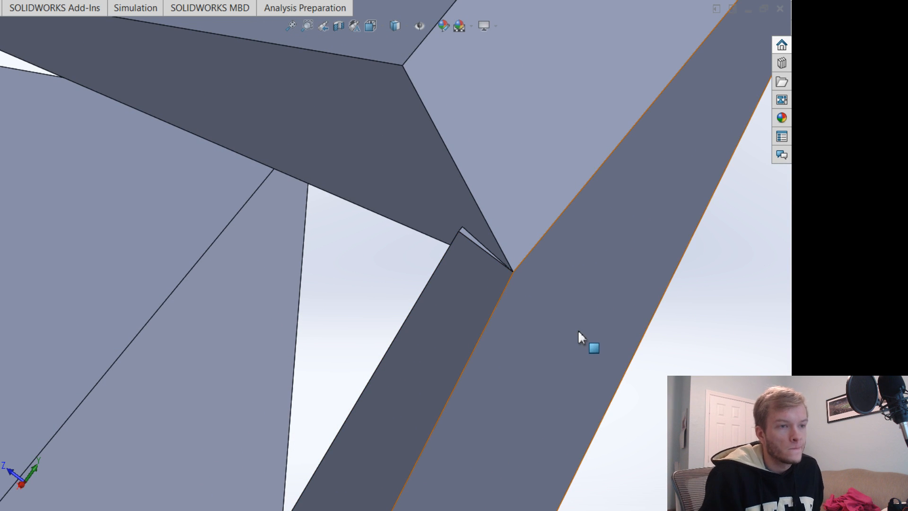
scroll(548, 312, up, 3)
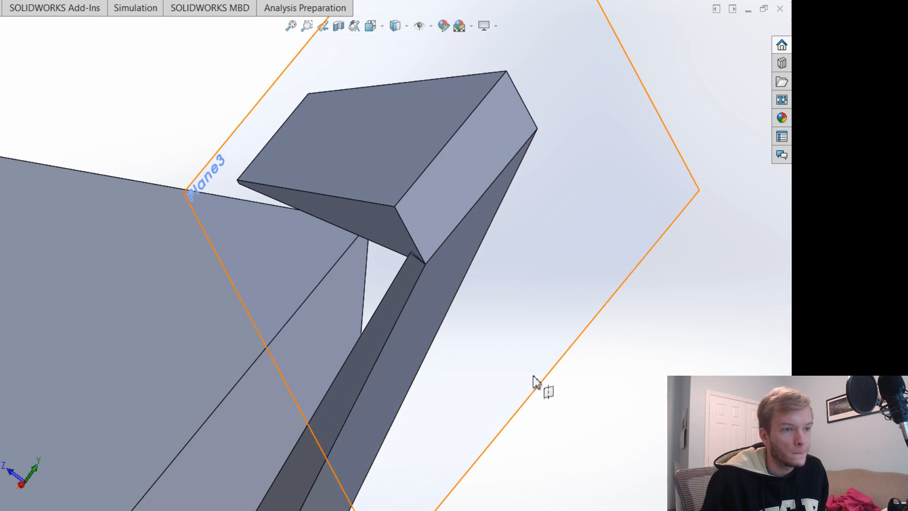
middle_drag(597, 414, 646, 363)
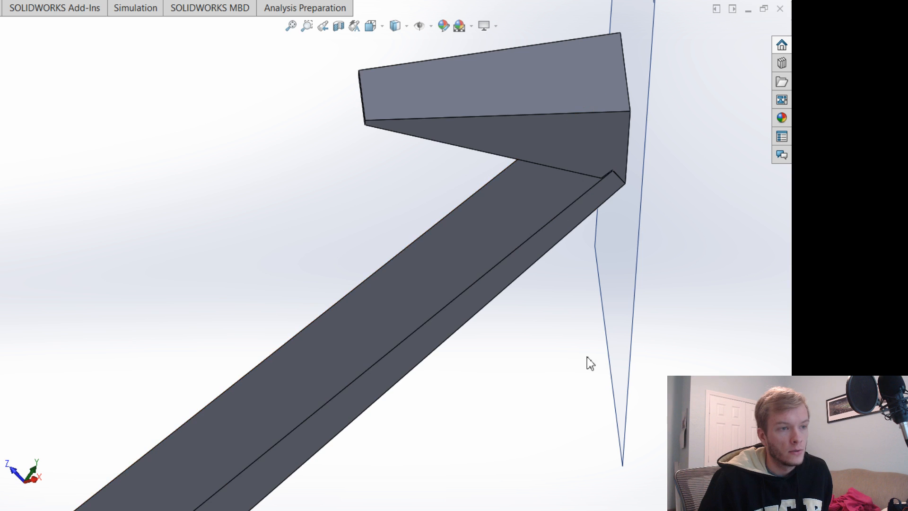
middle_drag(589, 363, 563, 423)
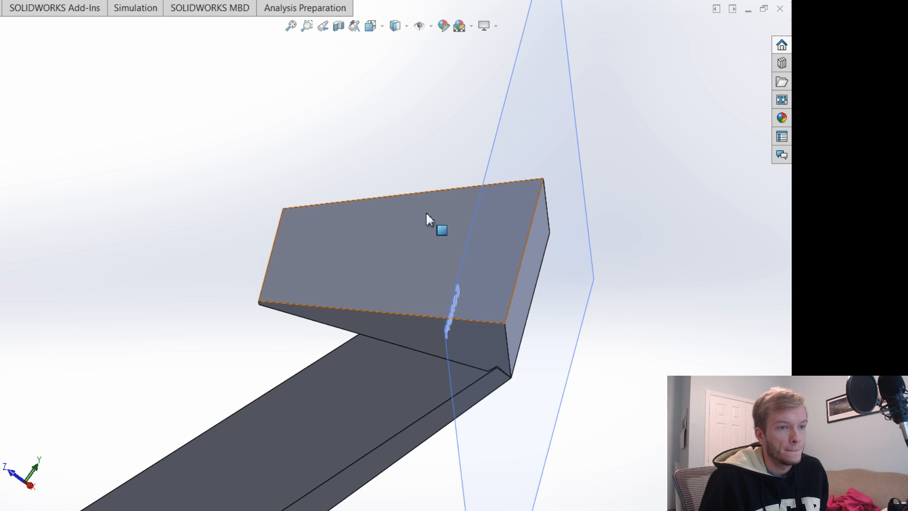
Sketch a triangle on the block's large upper face, joining the ends of the long outer edge to the midpoint of the opposite edge.
click(388, 232)
click(412, 194)
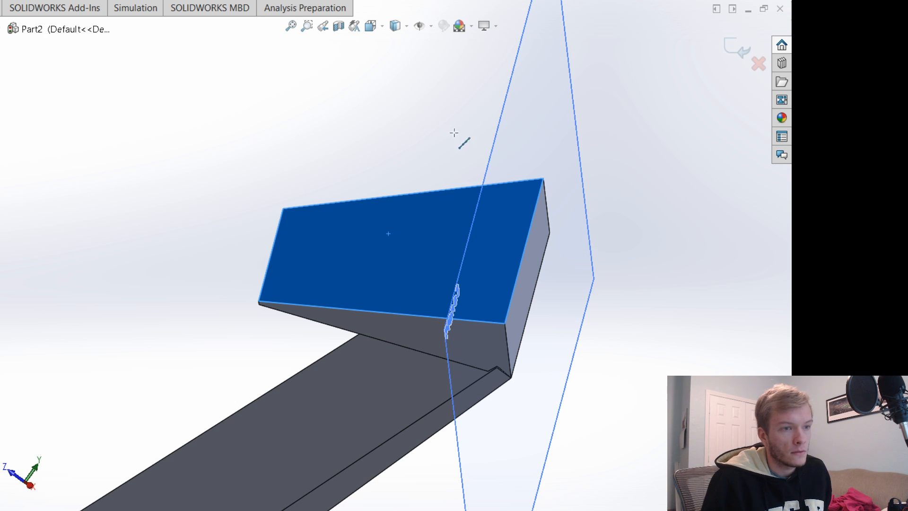
click(543, 178)
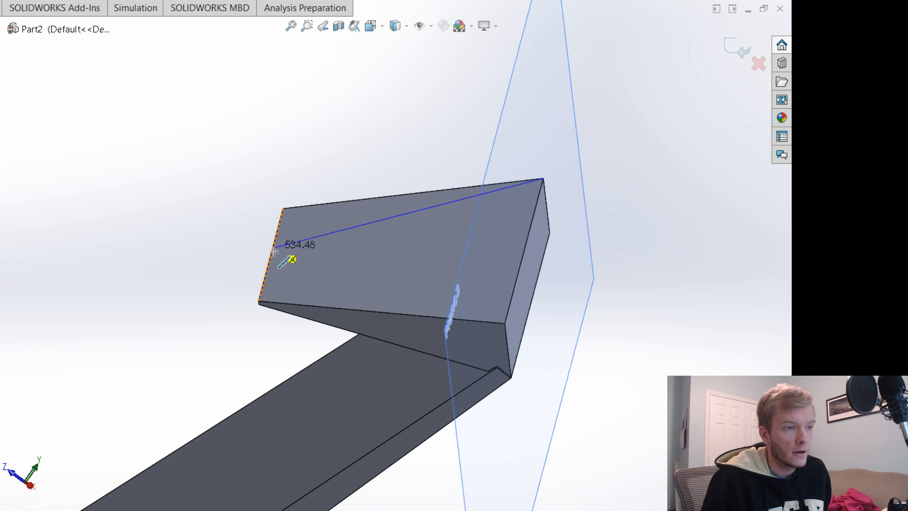
click(271, 255)
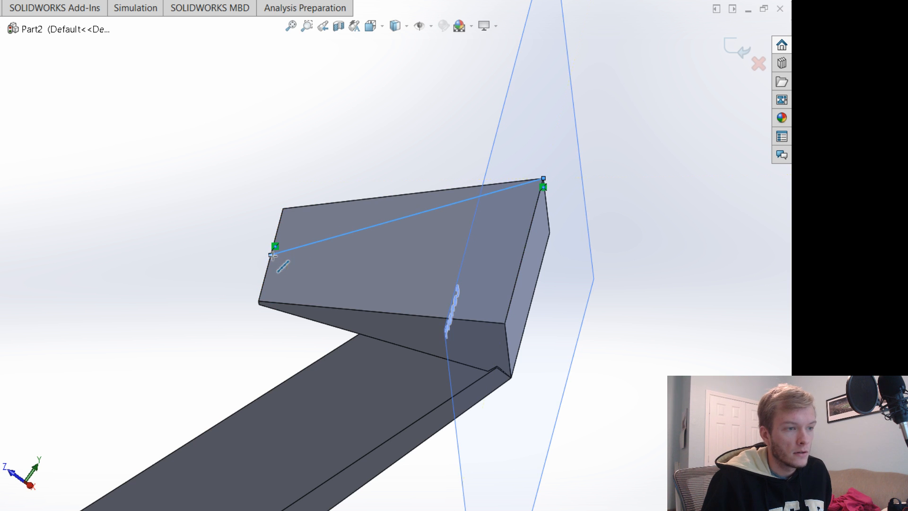
click(505, 324)
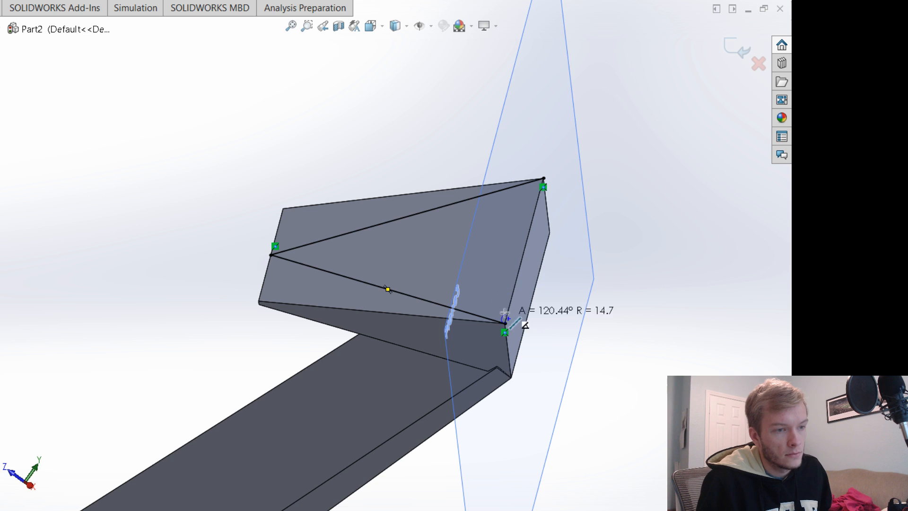
key(Escape)
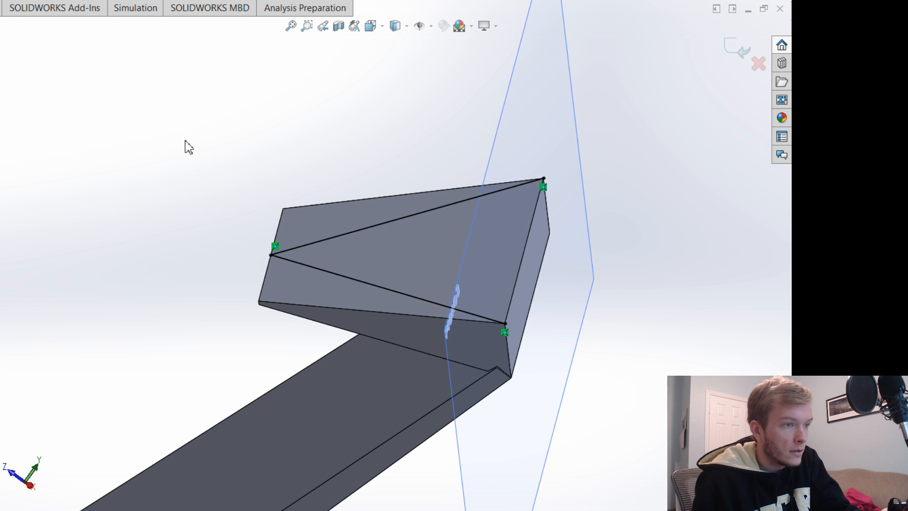
key(l)
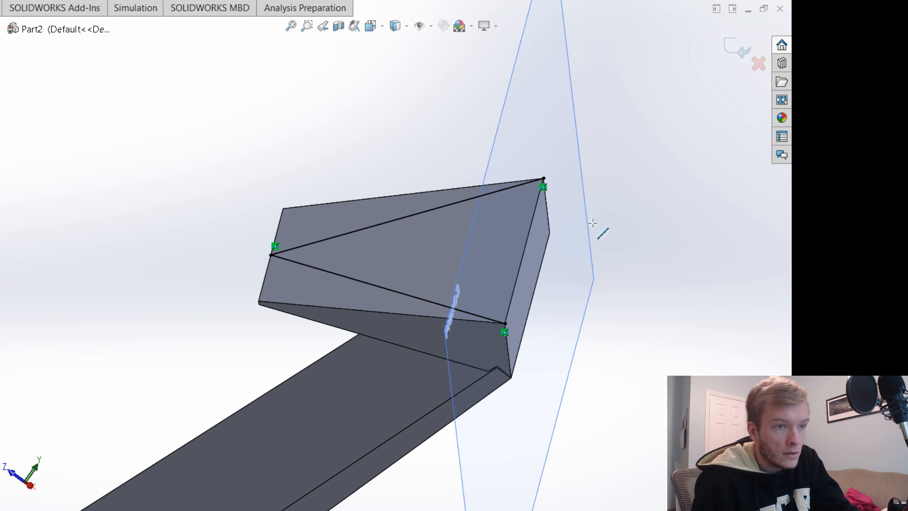
click(543, 178)
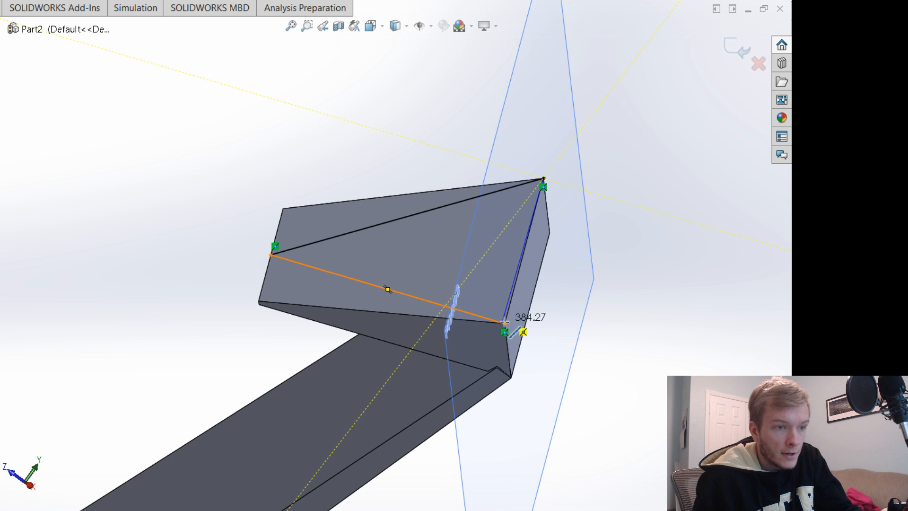
double_click(505, 323)
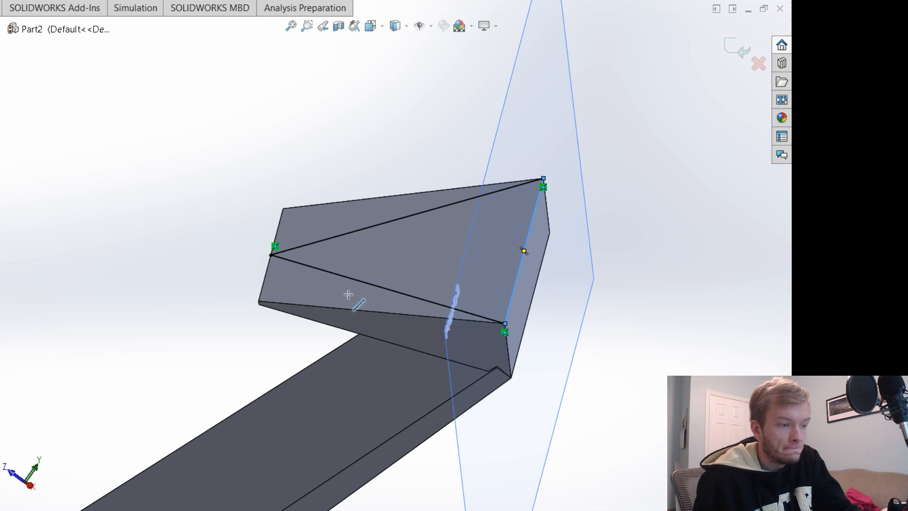
key(Escape)
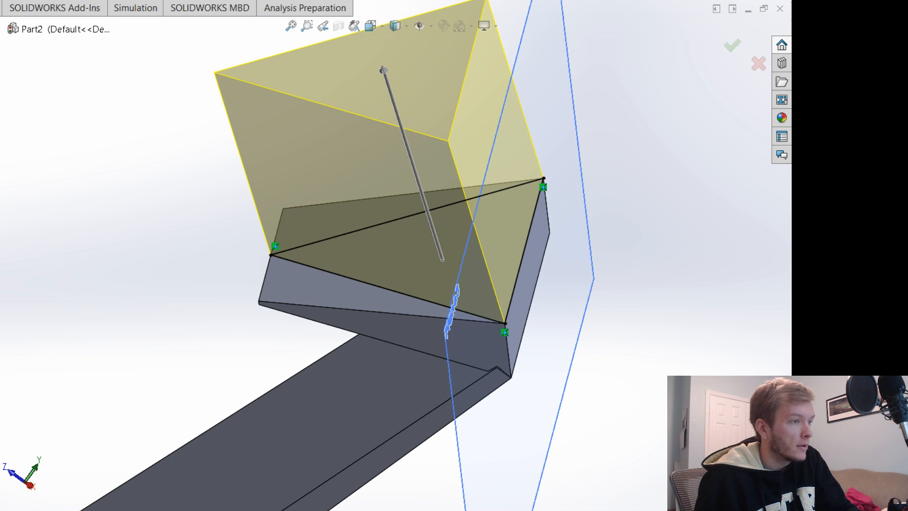
Cut the triangular profile down through the block, ending the cut at the block's underside face.
key(Escape)
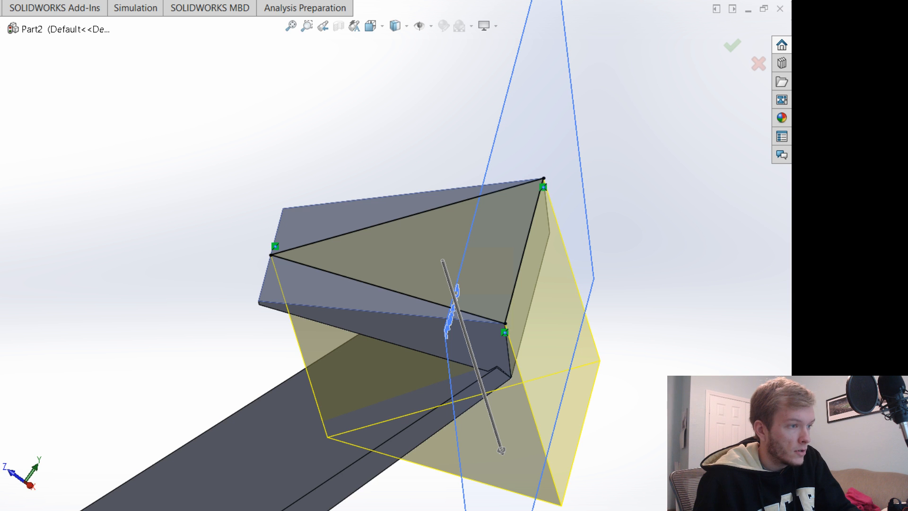
middle_drag(178, 325, 269, 345)
scroll(269, 345, up, 4)
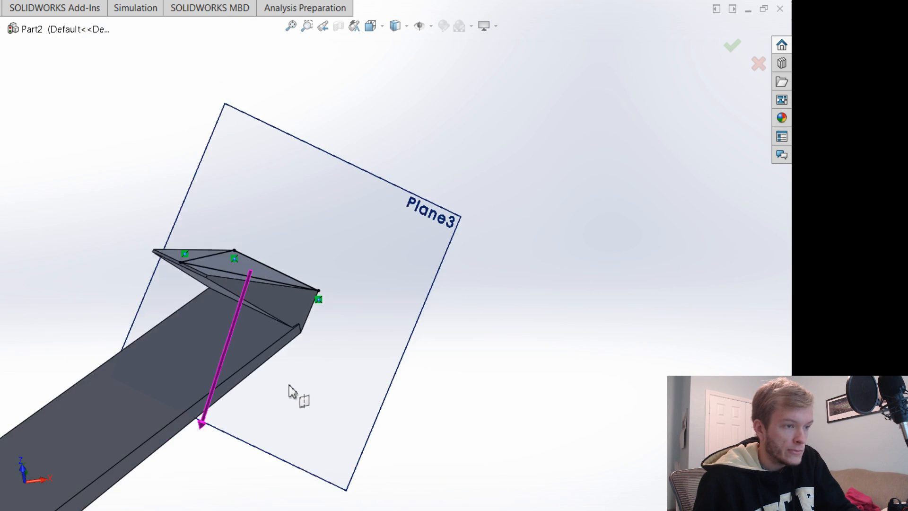
middle_drag(235, 496, 259, 462)
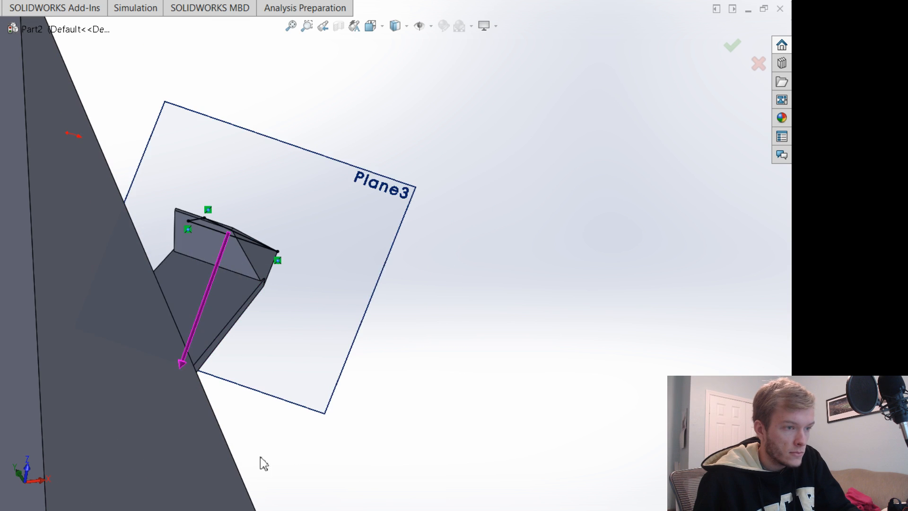
click(203, 249)
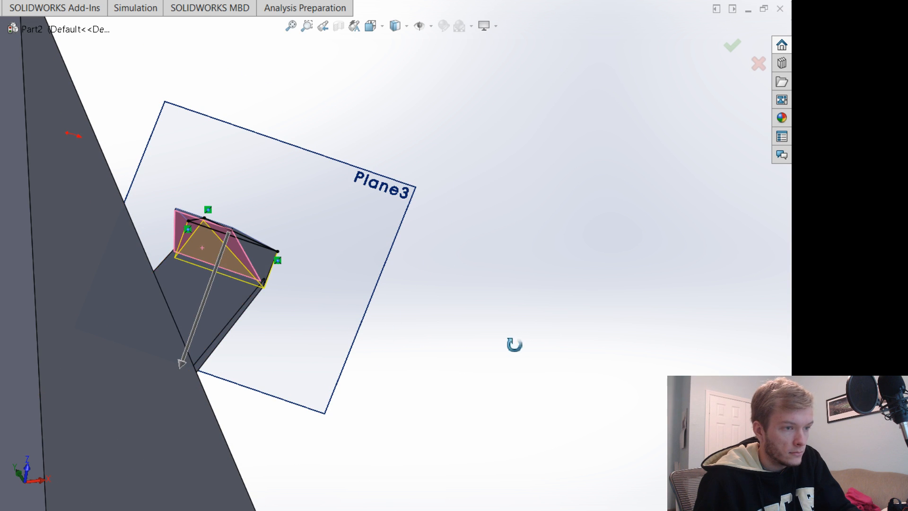
middle_drag(514, 345, 502, 370)
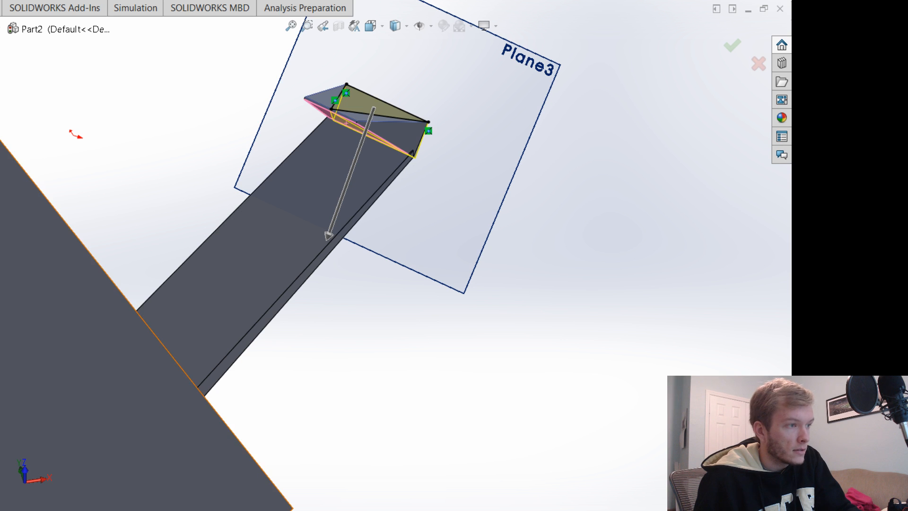
key(Return)
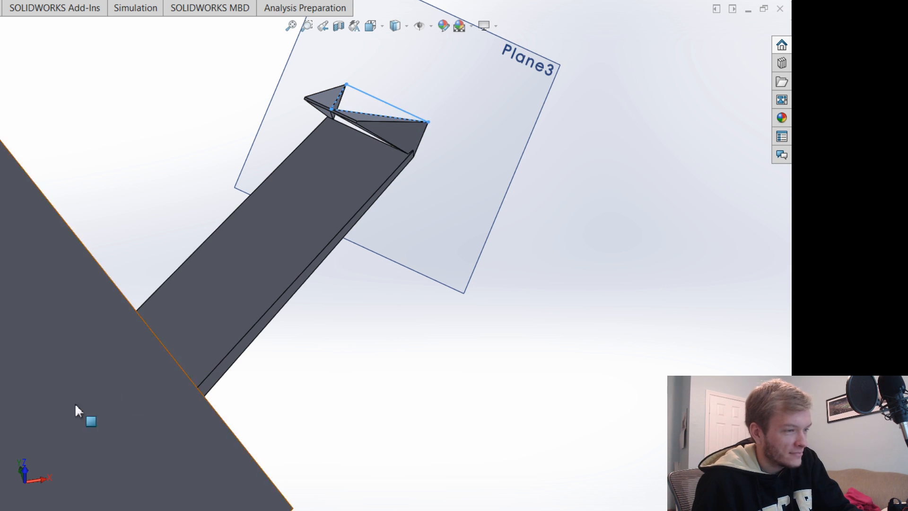
Edit the cut's sketch, adding a center rectangle around the whole block so the cut leaves only the triangular wedge.
middle_drag(543, 233, 503, 300)
scroll(497, 290, up, 5)
scroll(445, 119, down, 3)
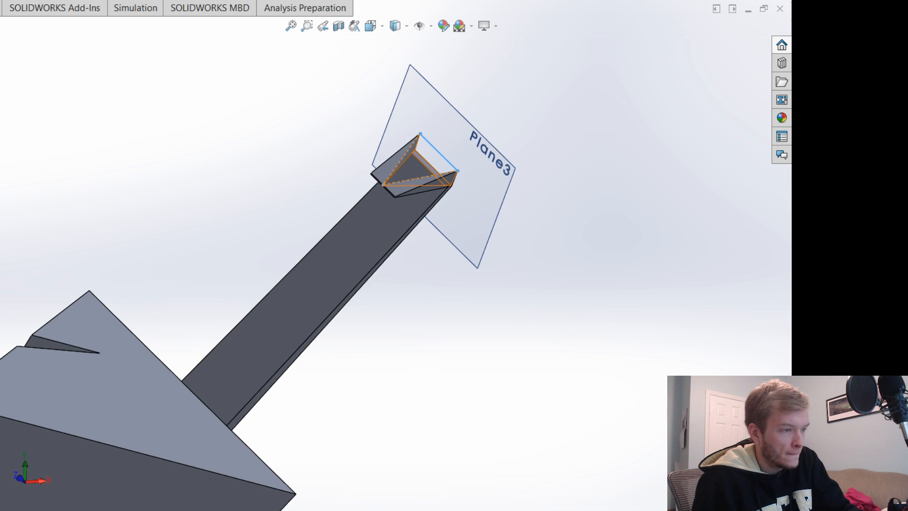
click(413, 165)
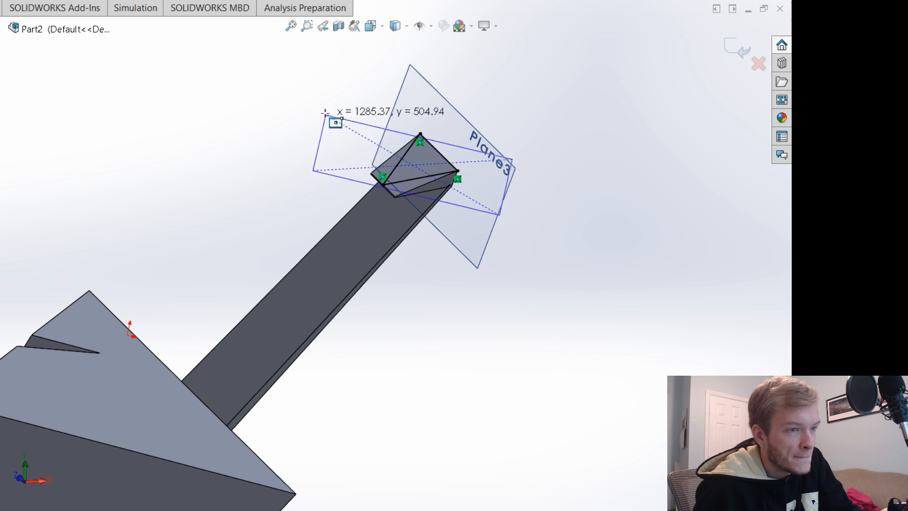
click(311, 77)
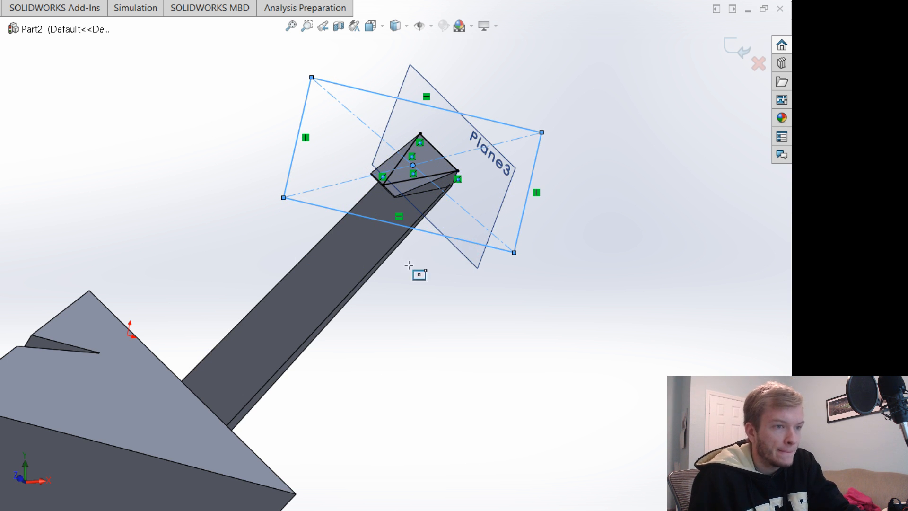
key(Escape)
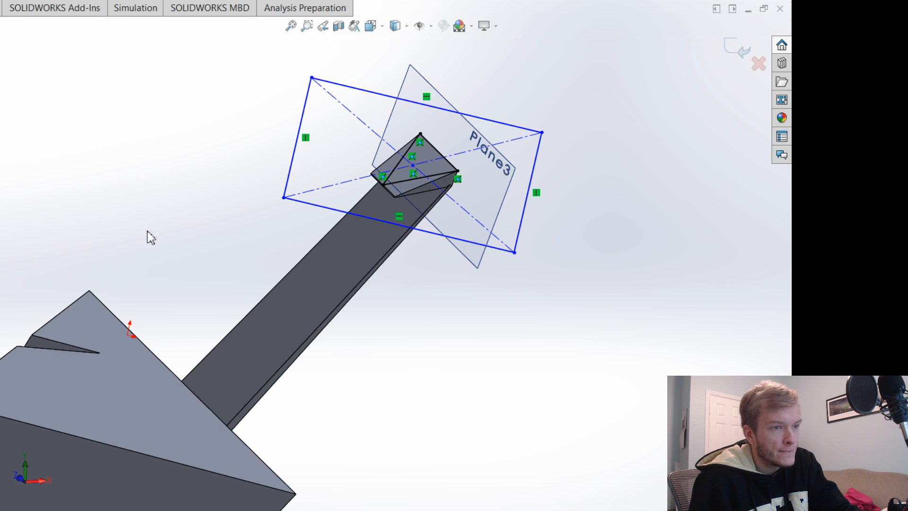
middle_drag(410, 363, 384, 431)
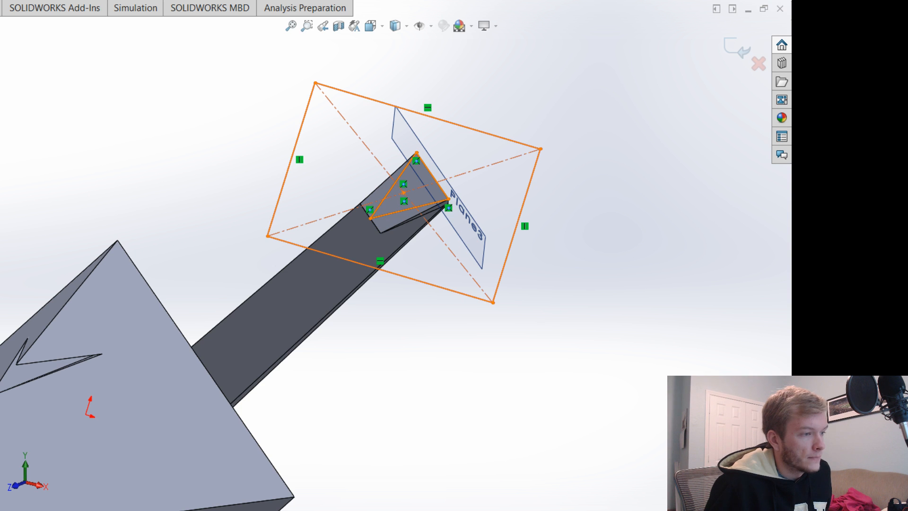
click(736, 49)
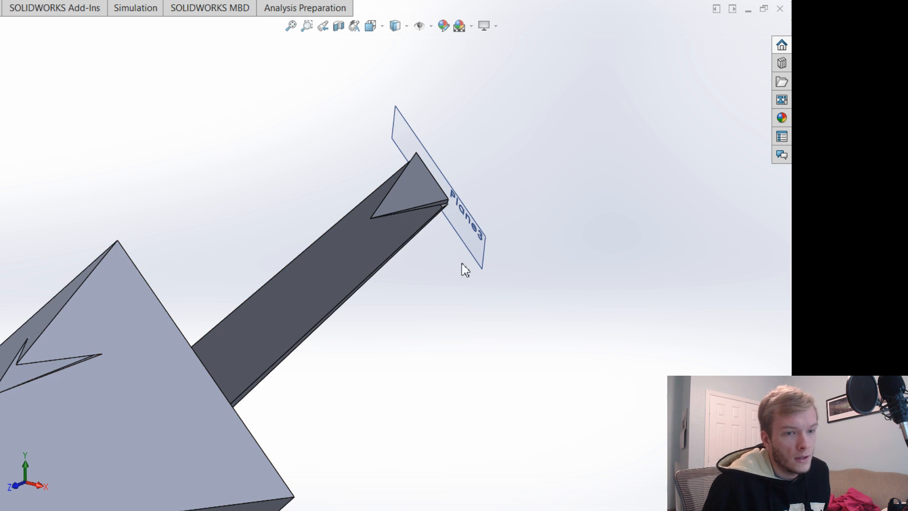
Examine the triangular wedge and the full arm from several sides.
middle_drag(461, 268, 447, 191)
scroll(404, 183, down, 5)
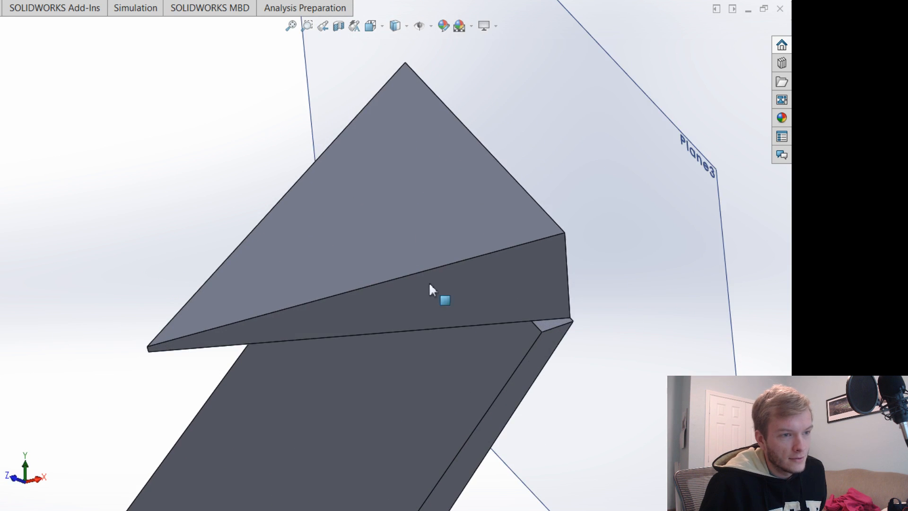
scroll(618, 348, up, 4)
middle_drag(640, 354, 592, 355)
scroll(475, 408, up, 3)
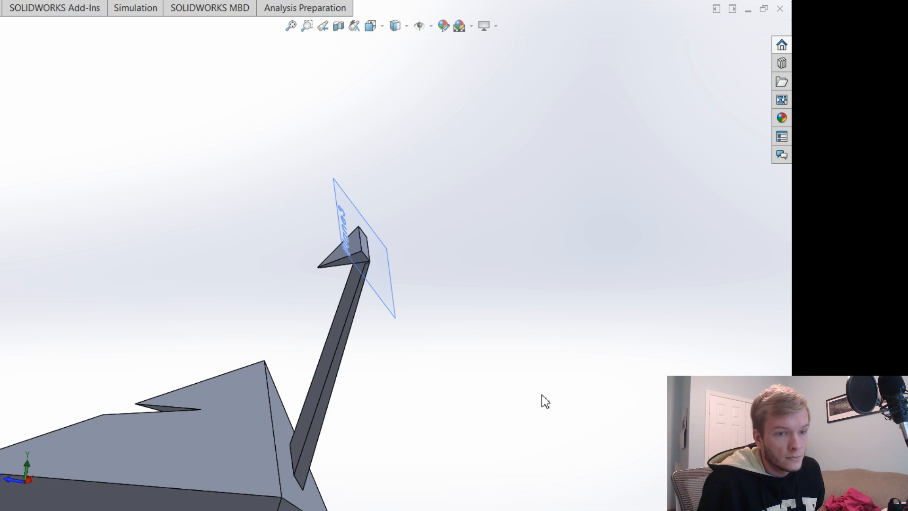
middle_drag(543, 399, 351, 383)
middle_drag(387, 407, 326, 405)
scroll(331, 399, down, 4)
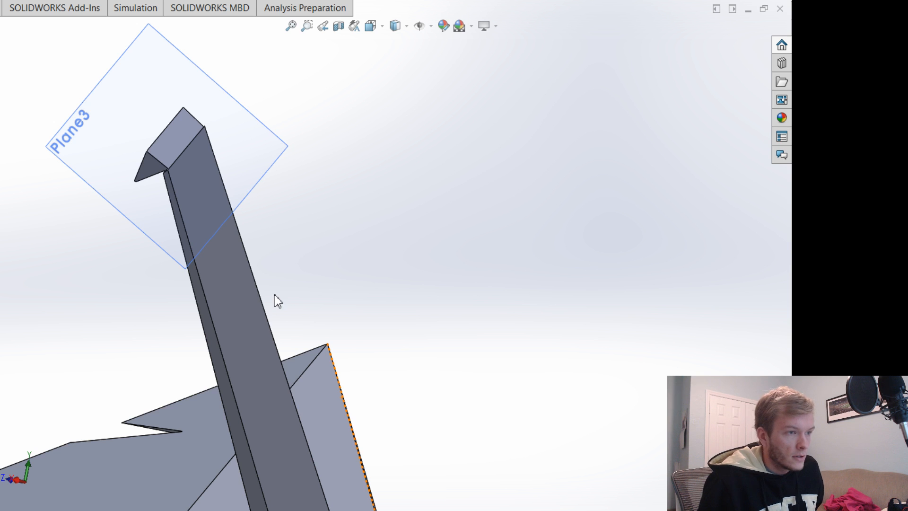
scroll(338, 308, down, 2)
scroll(340, 318, up, 2)
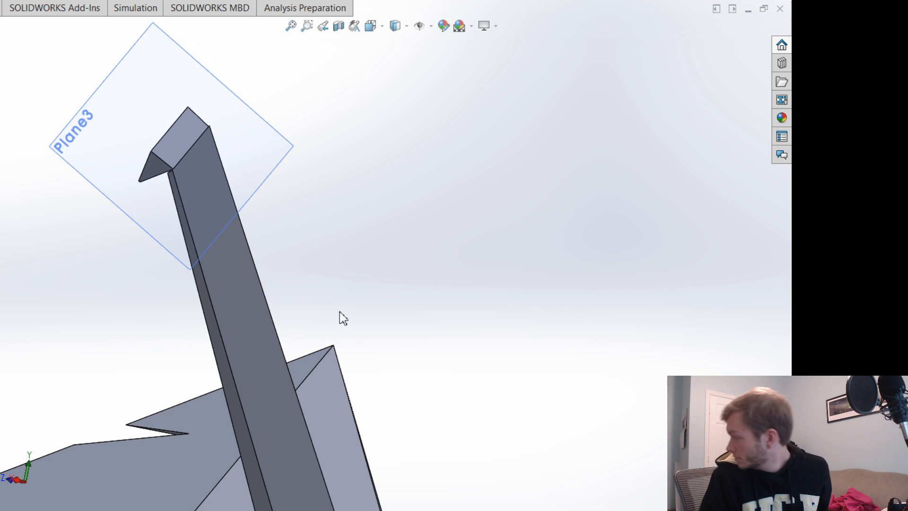
scroll(343, 314, up, 2)
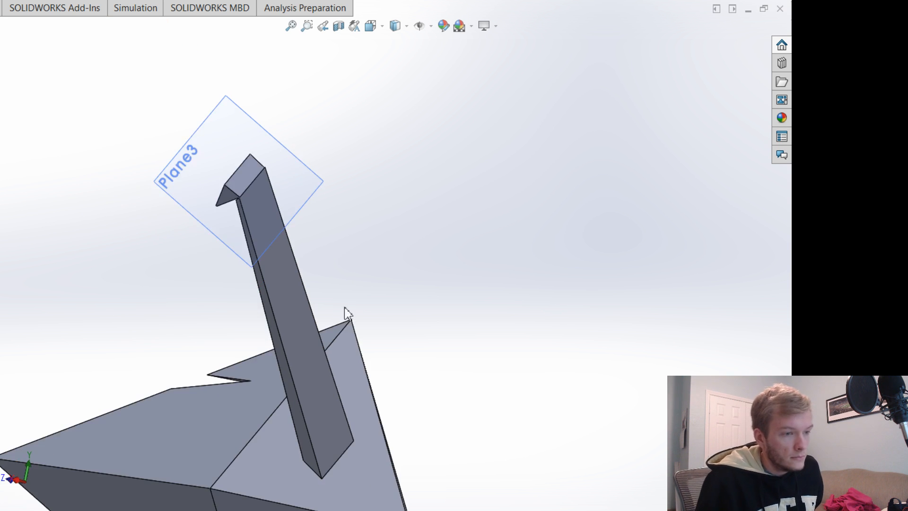
scroll(330, 359, down, 4)
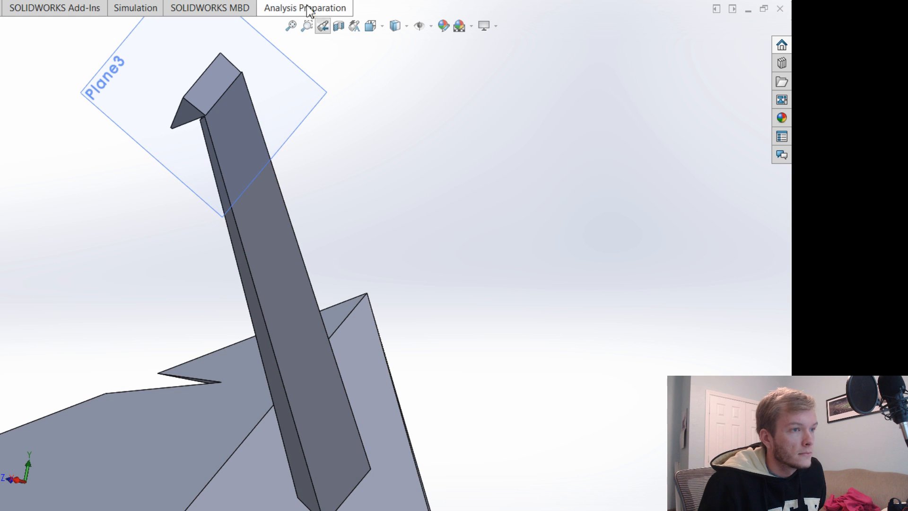
Chamfer the two long edges of the arm's wide face with a distance of 100 mm and an angle of 41°.
click(255, 292)
click(305, 273)
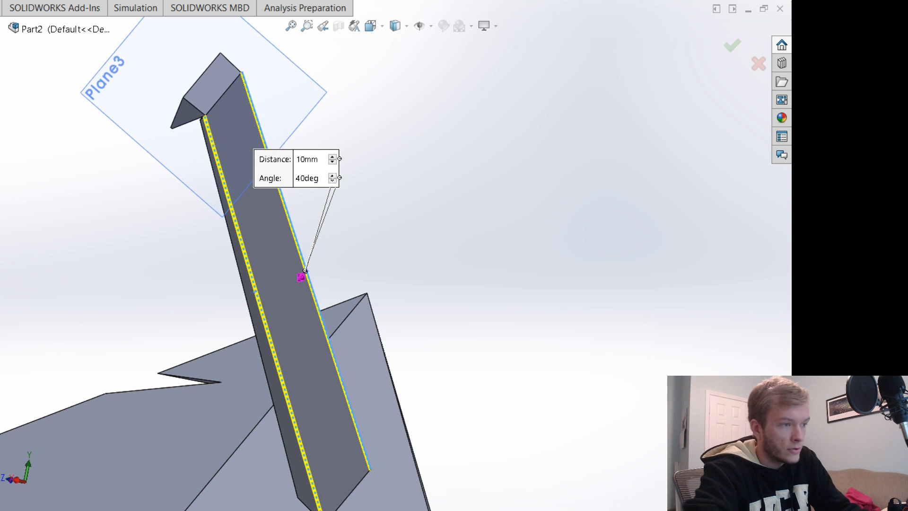
text(0)
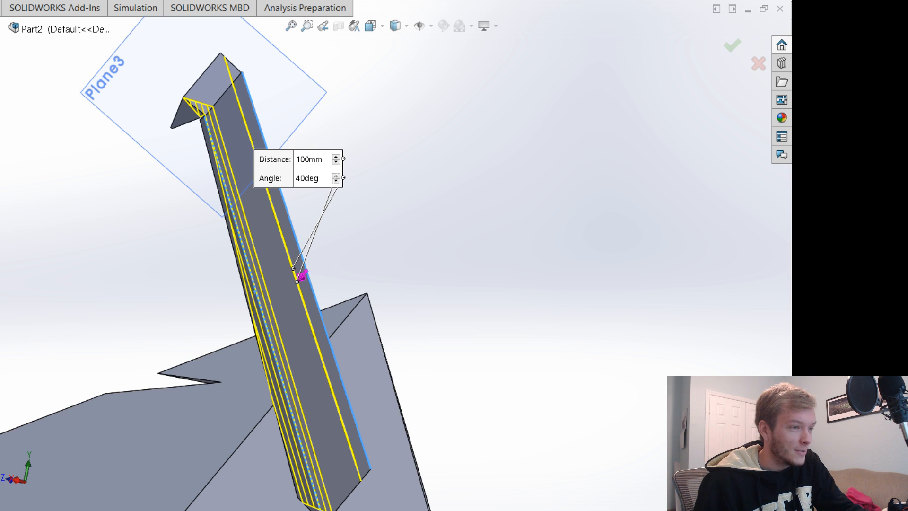
scroll(336, 178, down, 5)
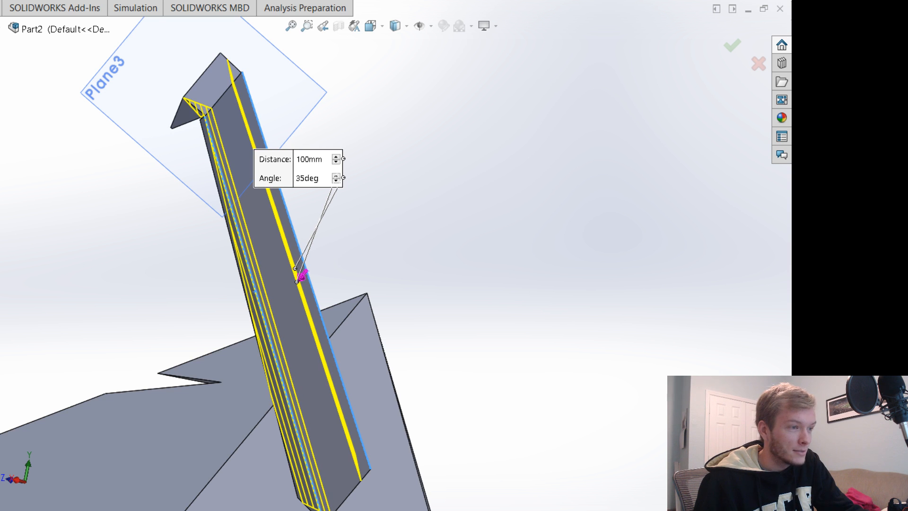
scroll(335, 178, up, 6)
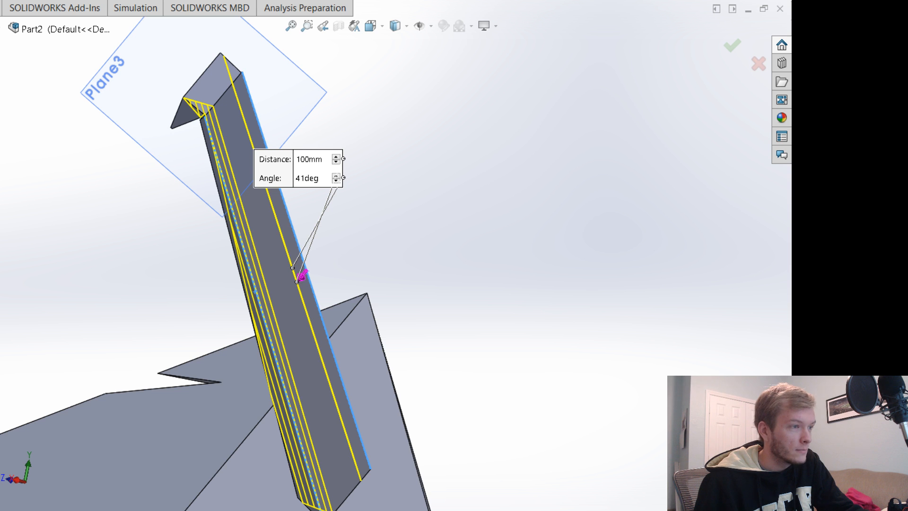
key(Return)
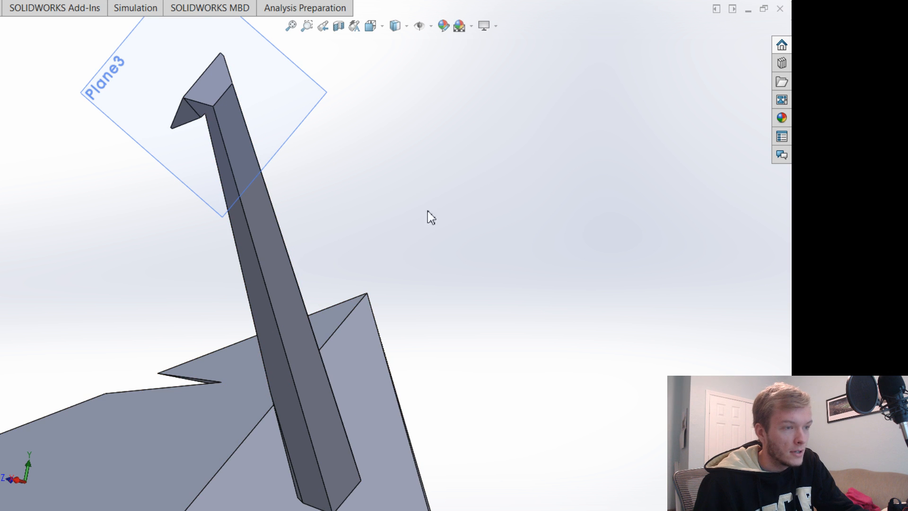
Edit the arm's chamfer, reducing its angle to 24°.
middle_drag(455, 245, 505, 287)
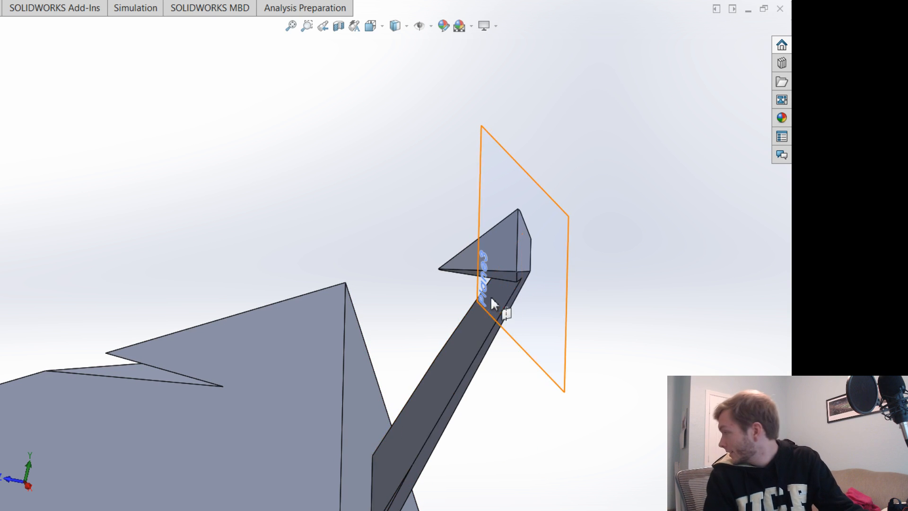
scroll(502, 303, up, 3)
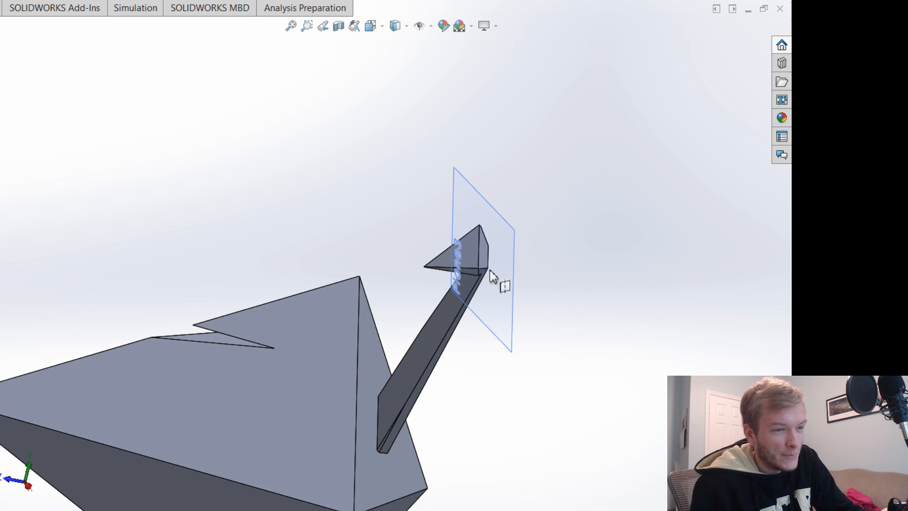
scroll(482, 278, down, 5)
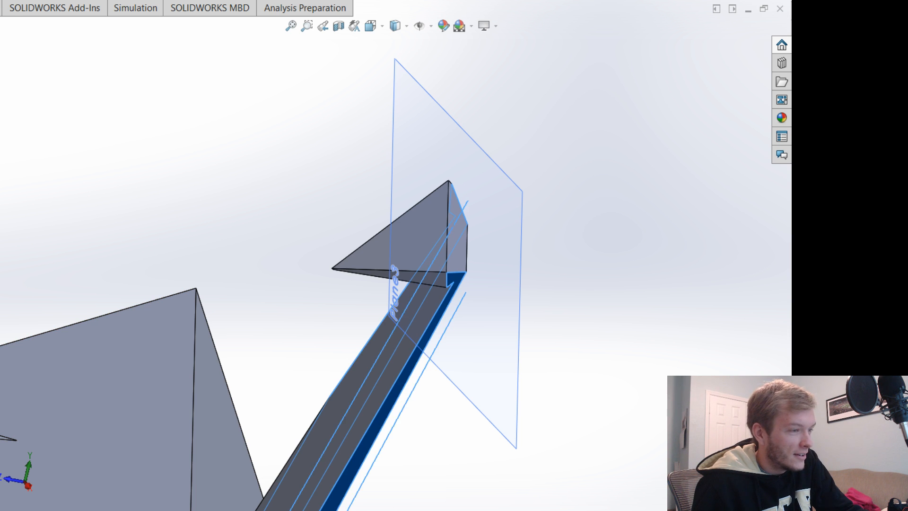
key(Down)
key(Down)
key(Down)
key(Down)
key(Down)
key(Down)
key(Down)
key(Down)
key(Down)
key(Down)
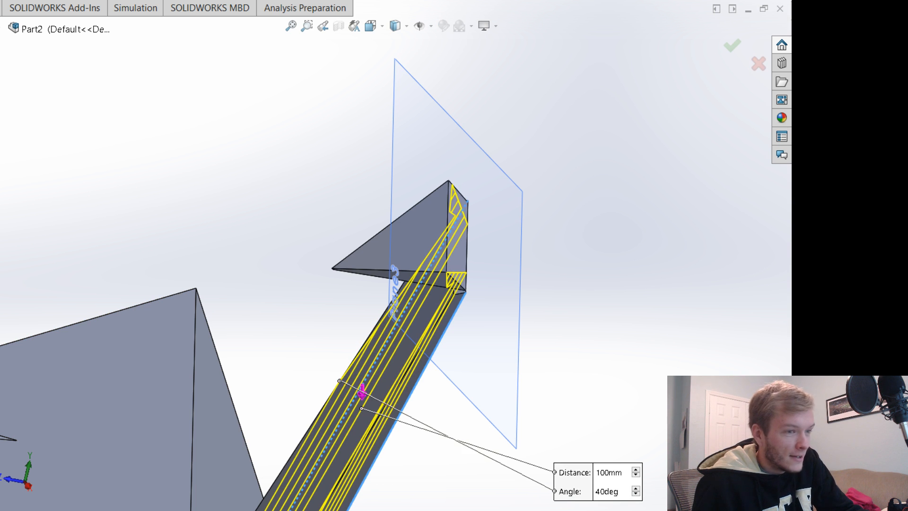
key(Down)
key(Down)
key(Down)
key(Down)
key(Down)
key(Down)
key(Down)
key(Down)
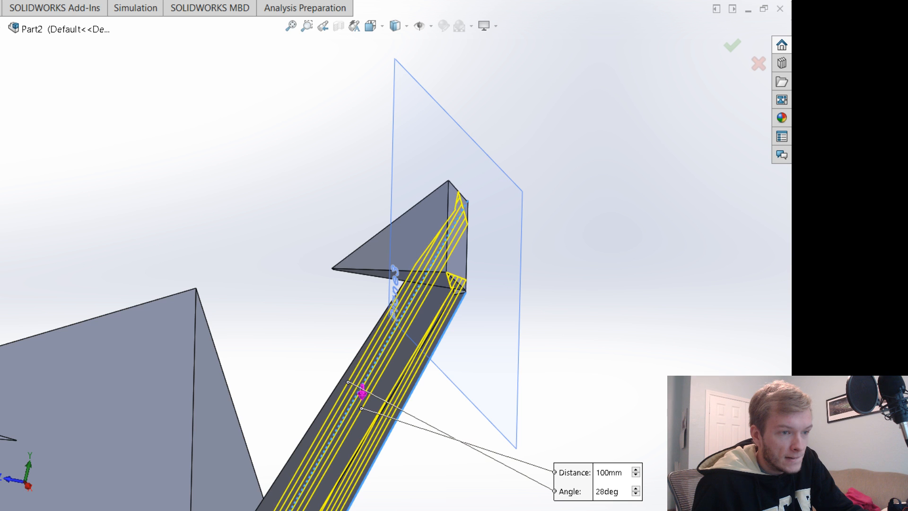
key(Down)
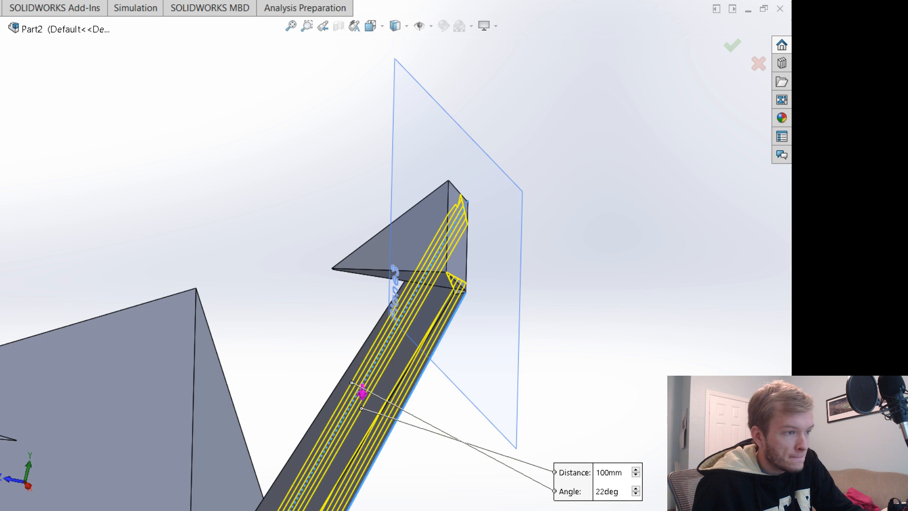
key(Up)
key(Up)
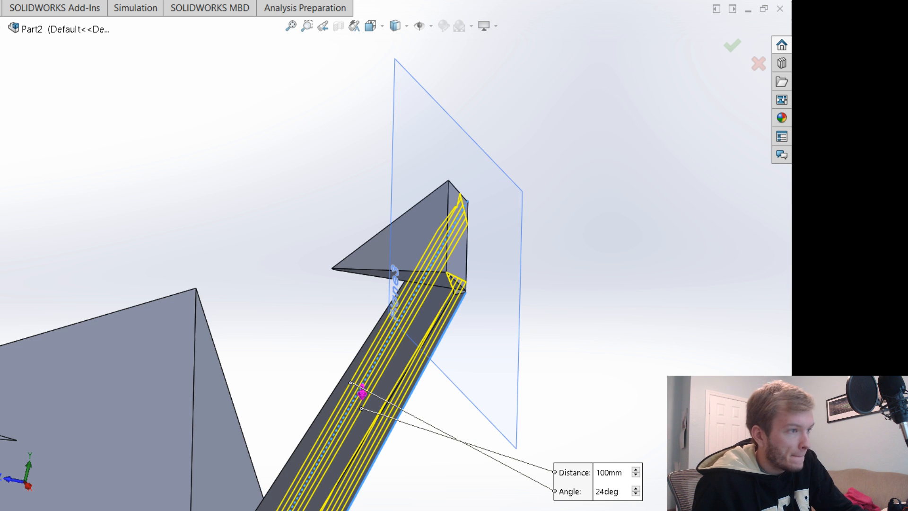
key(Return)
Examine the chamfered arm and the octahedron body from several sides.
middle_drag(523, 377, 535, 397)
scroll(446, 401, up, 8)
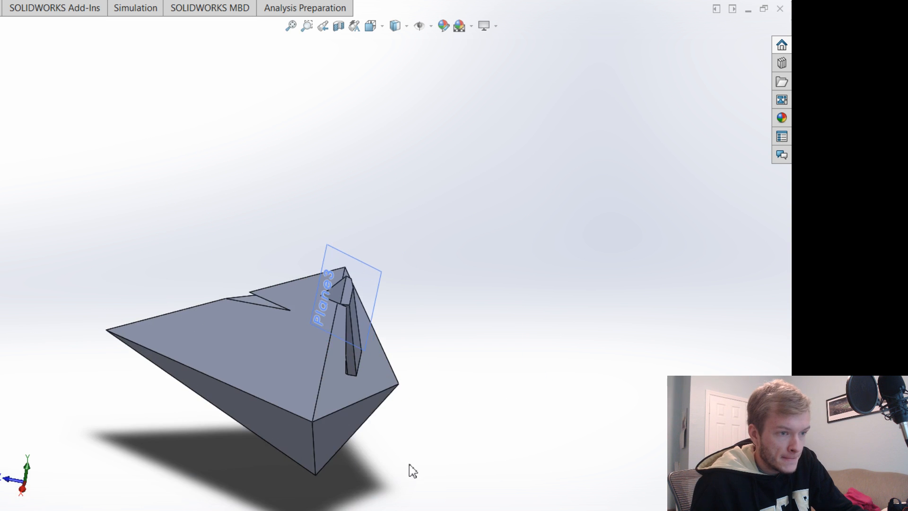
middle_drag(415, 471, 374, 469)
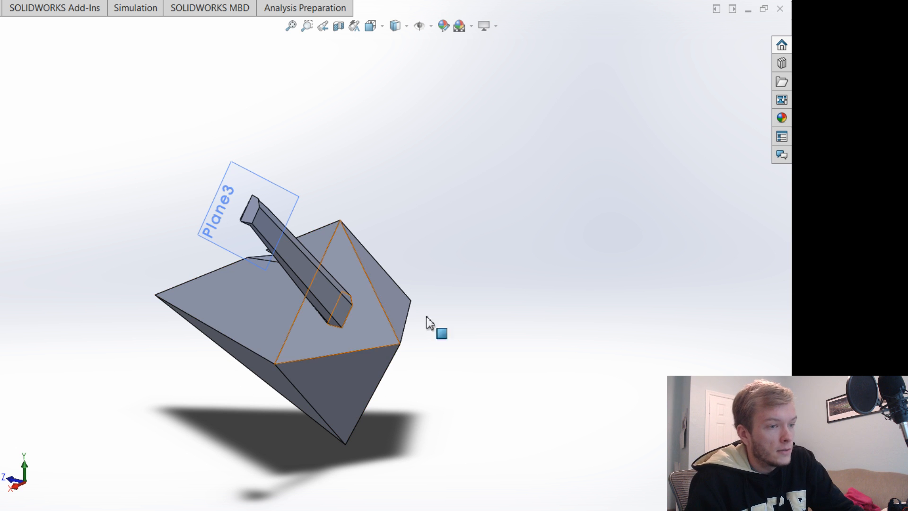
middle_drag(491, 329, 547, 363)
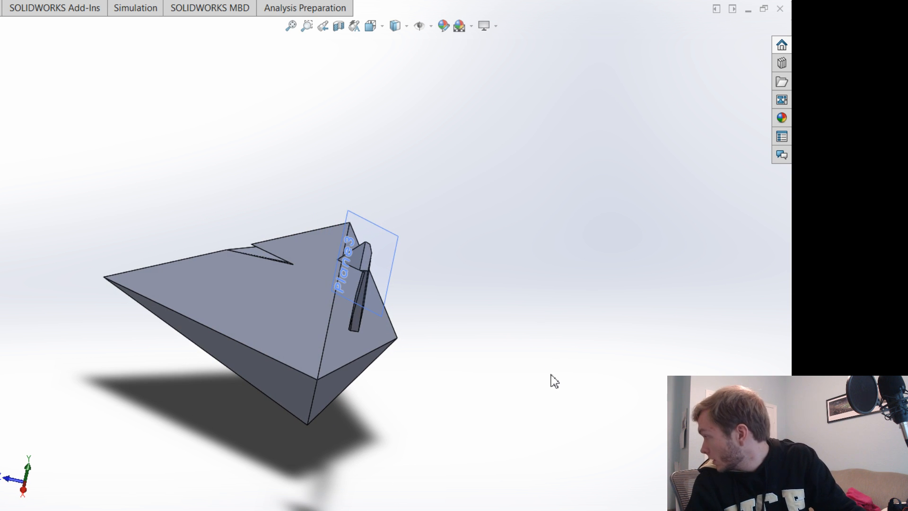
middle_drag(474, 395, 585, 424)
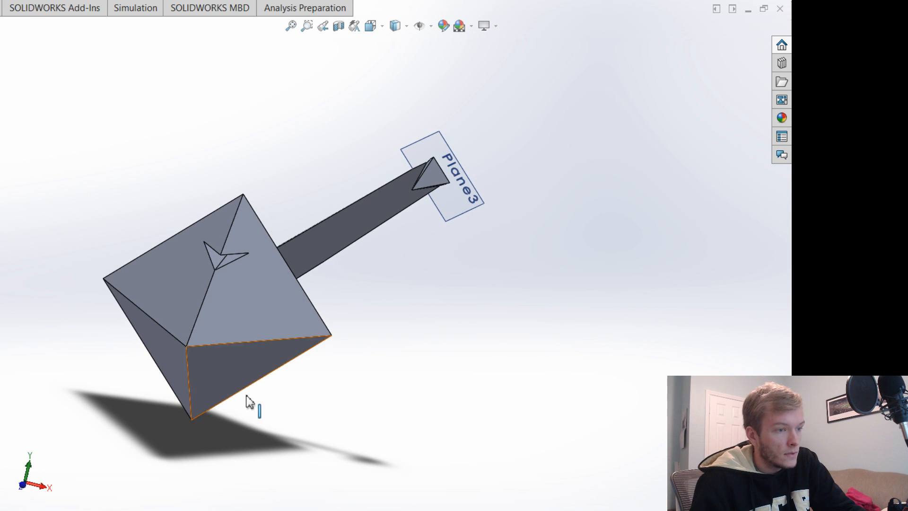
middle_drag(501, 440, 497, 460)
scroll(498, 461, down, 2)
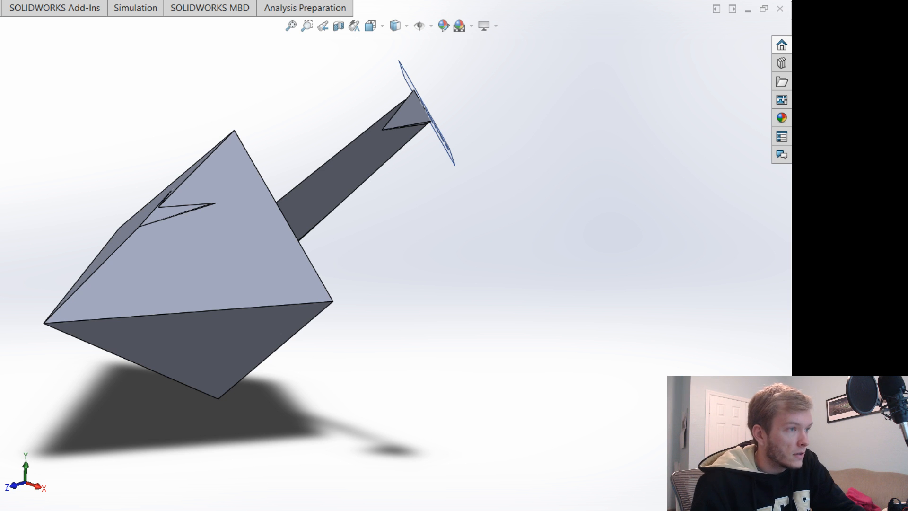
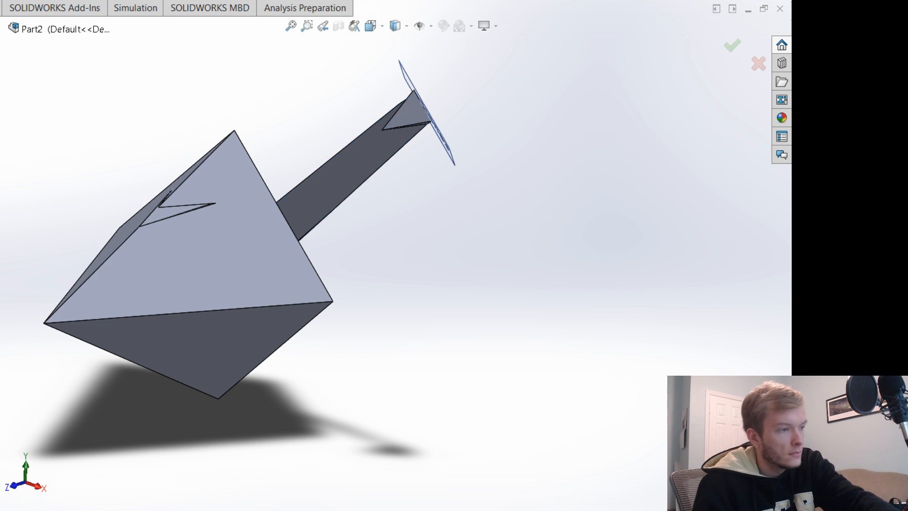
click(3, 29)
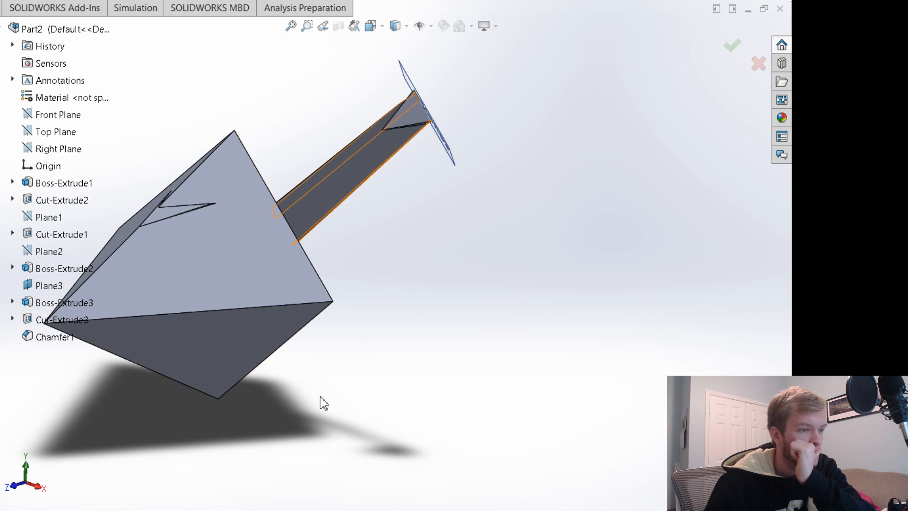
scroll(340, 407, up, 4)
scroll(234, 350, down, 3)
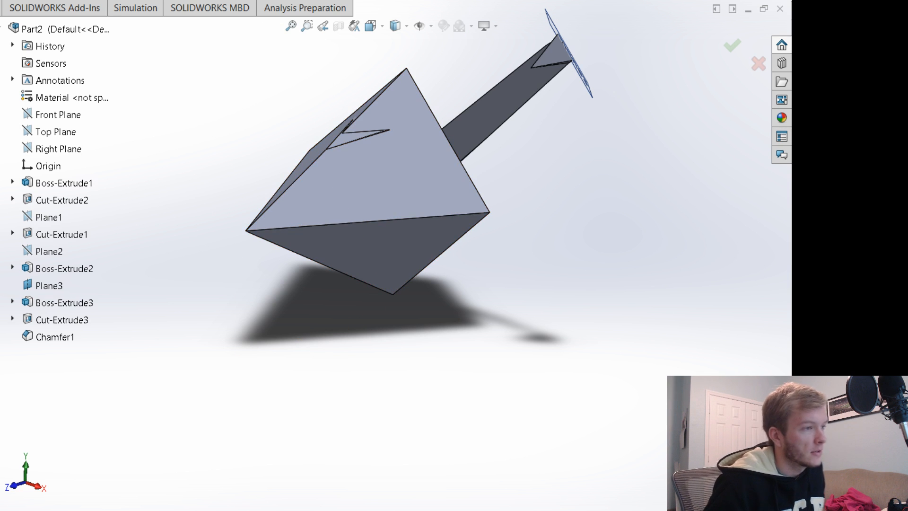
key(Escape)
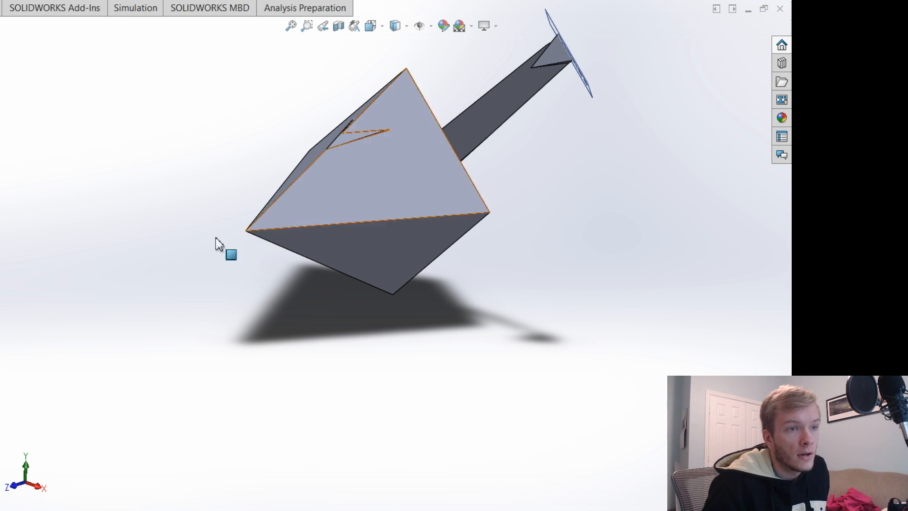
Create a reference axis through the octahedron's long point and the opposite shortened point.
click(246, 231)
middle_drag(590, 273, 552, 185)
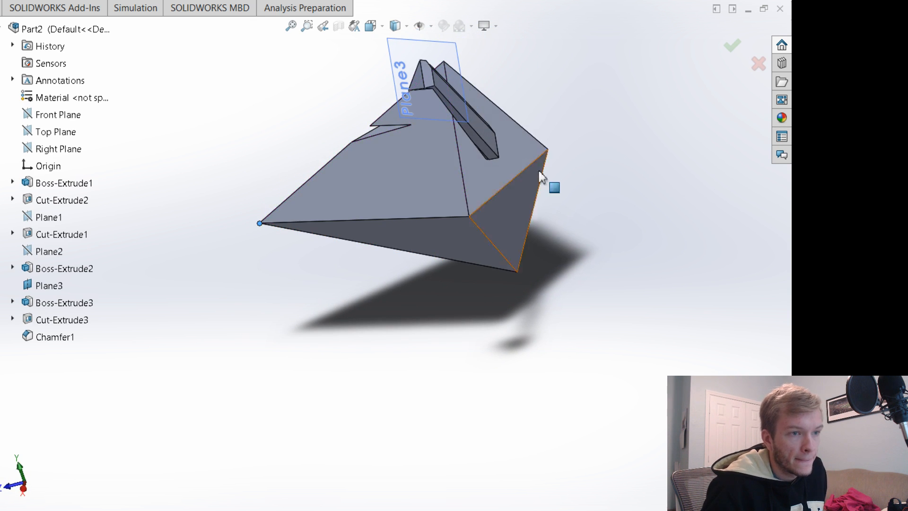
click(548, 150)
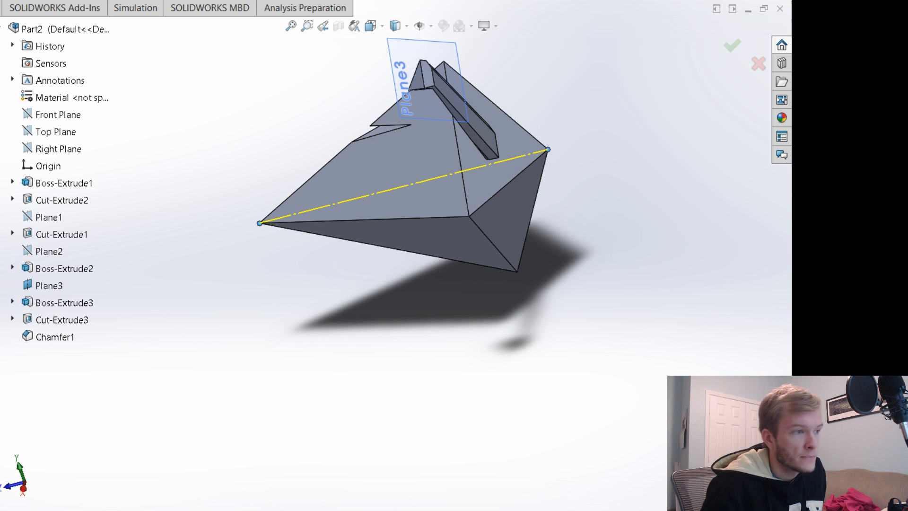
key(Return)
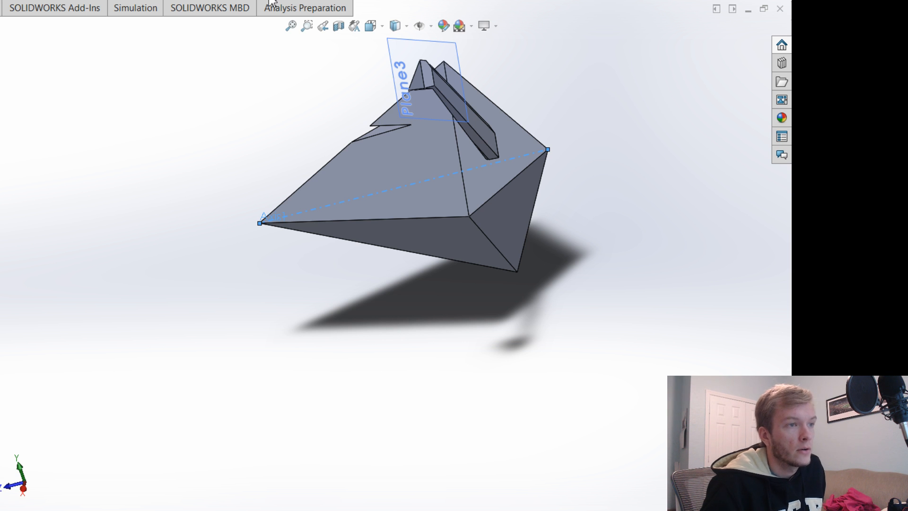
Set up a circular pattern of Boss-Extrude2, Boss-Extrude3 and Cut-Extrude3 about Axis1, with 4 instances over 360°.
click(266, 26)
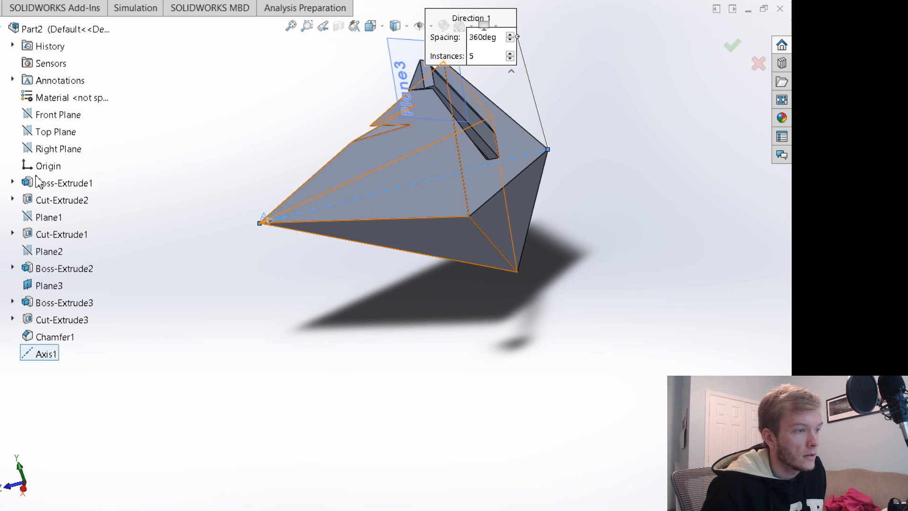
click(53, 306)
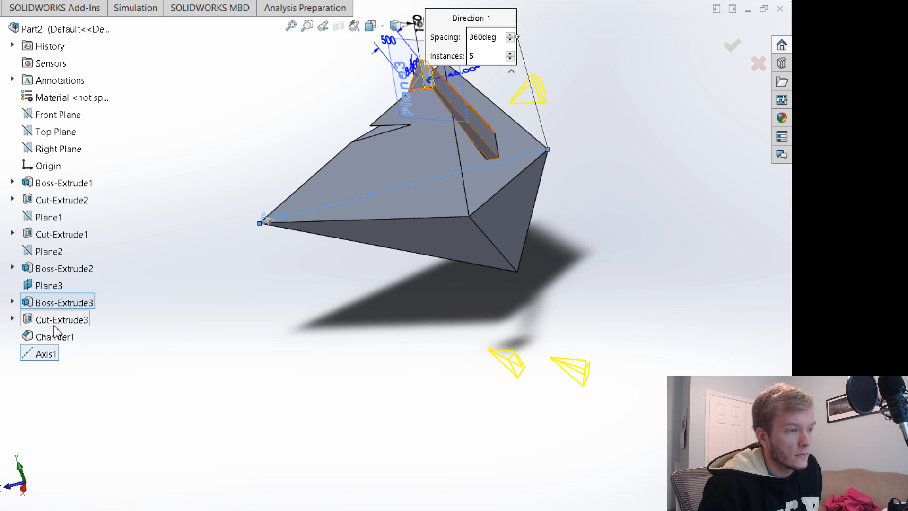
click(60, 269)
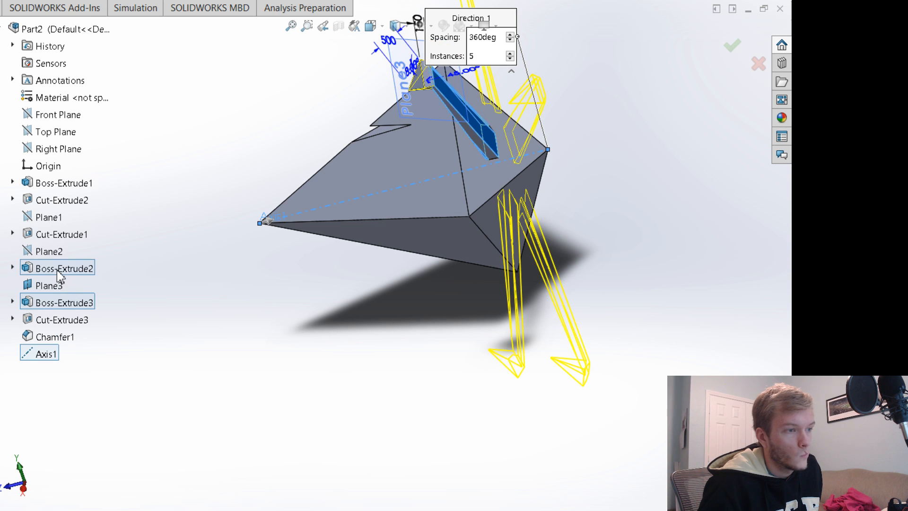
click(60, 319)
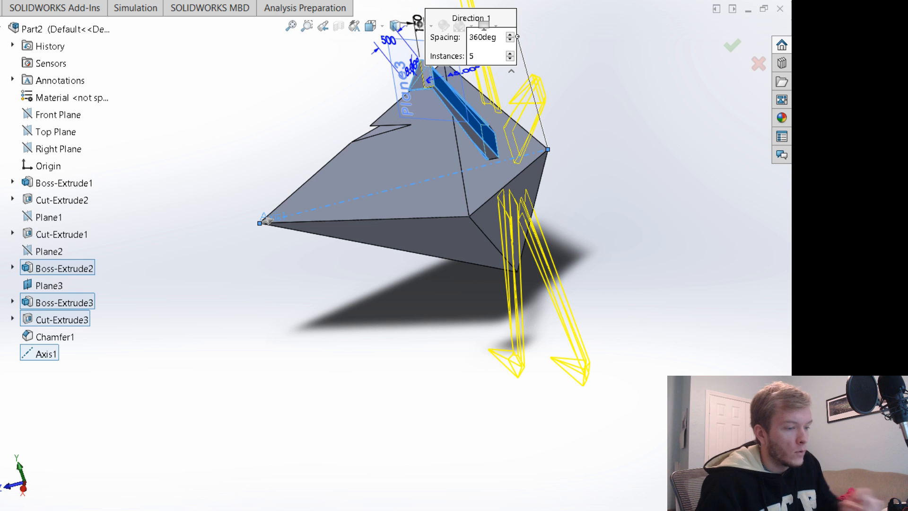
key(BackSpace)
text(4)
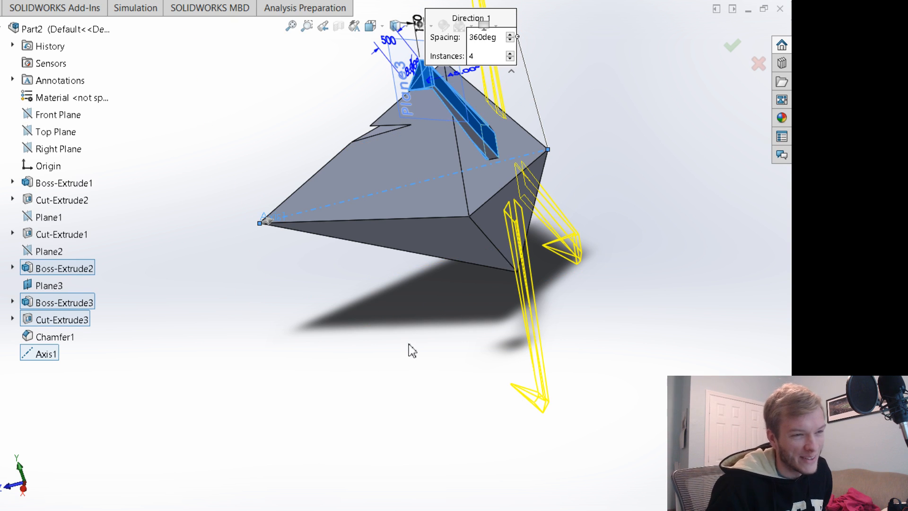
Remove Cut-Extrude3 from the features to pattern and create the circular pattern of arms.
middle_drag(444, 339, 525, 308)
scroll(427, 318, up, 5)
scroll(408, 314, down, 3)
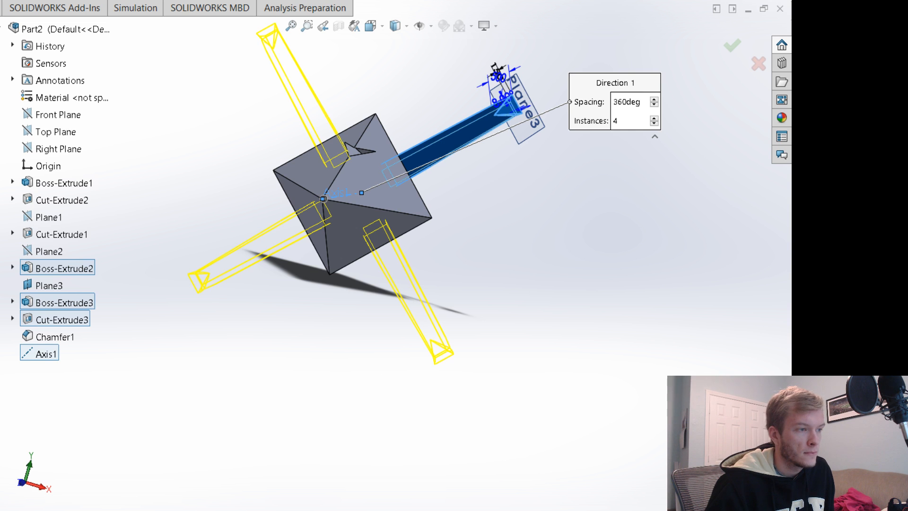
key(Delete)
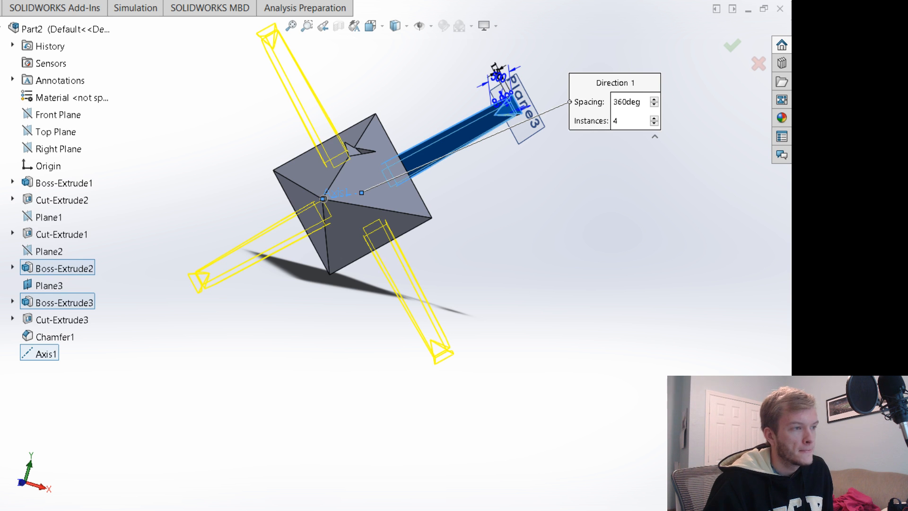
key(Return)
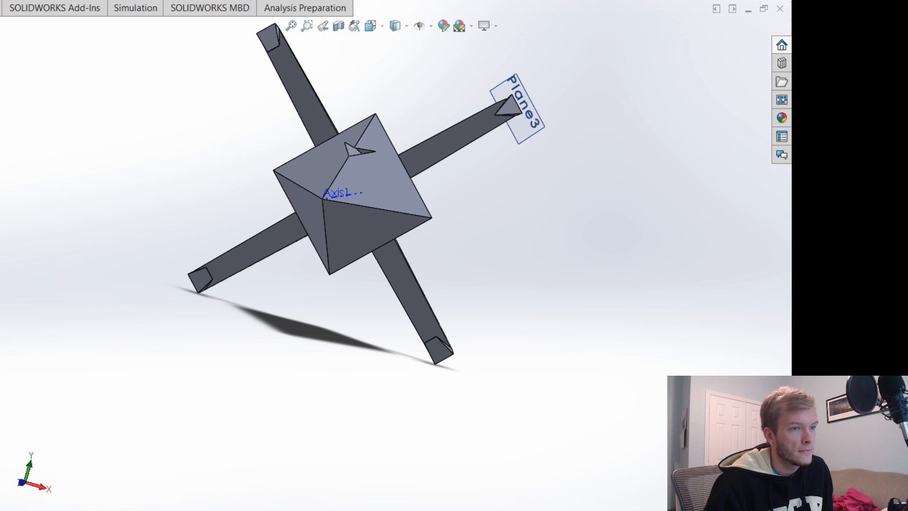
Try to set up a circular pattern of Cut-Extrude3 about Axis1 with 4 instances over 360°.
middle_drag(486, 201, 415, 208)
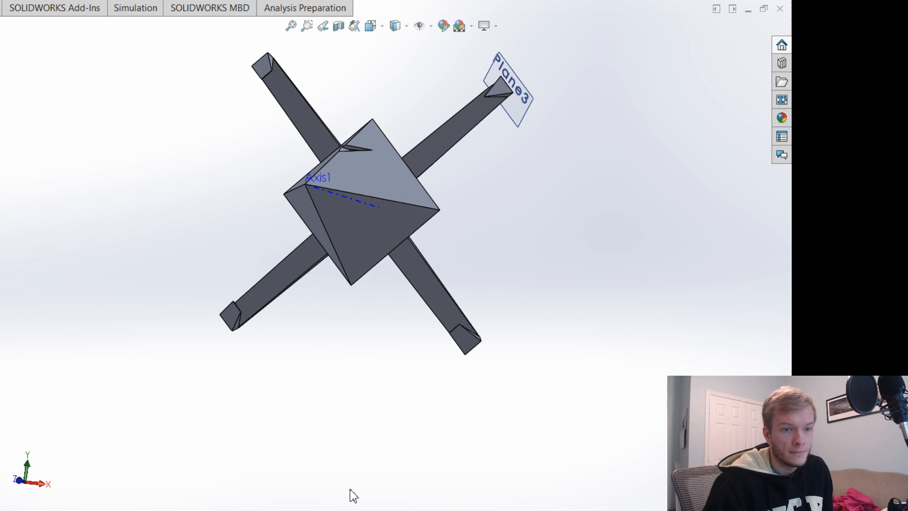
click(462, 339)
click(304, 389)
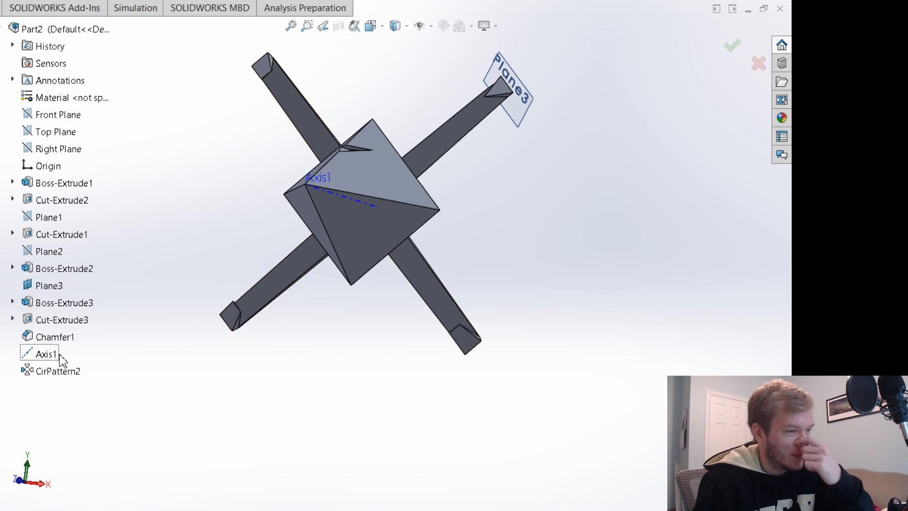
click(45, 354)
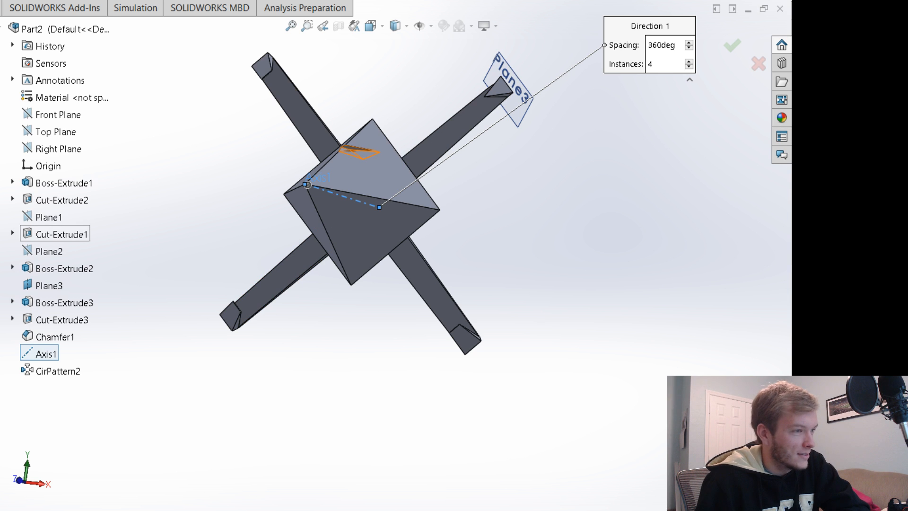
click(46, 321)
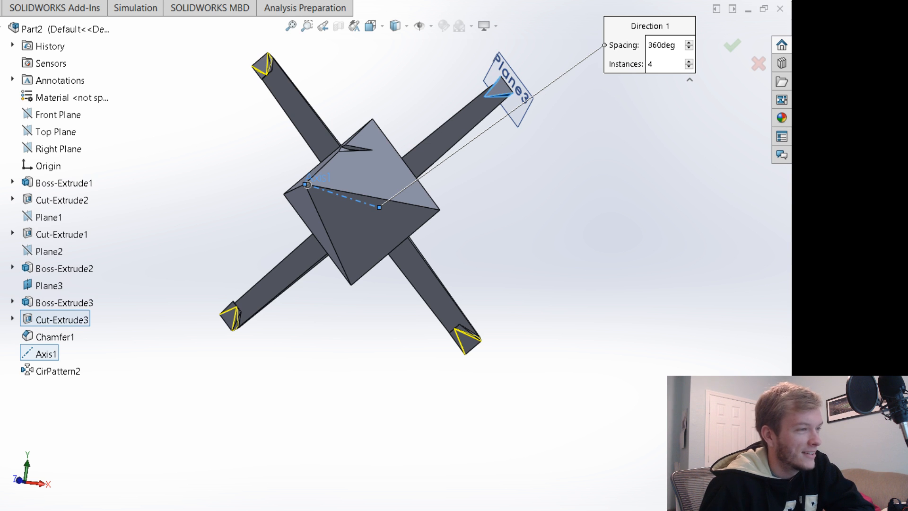
key(Escape)
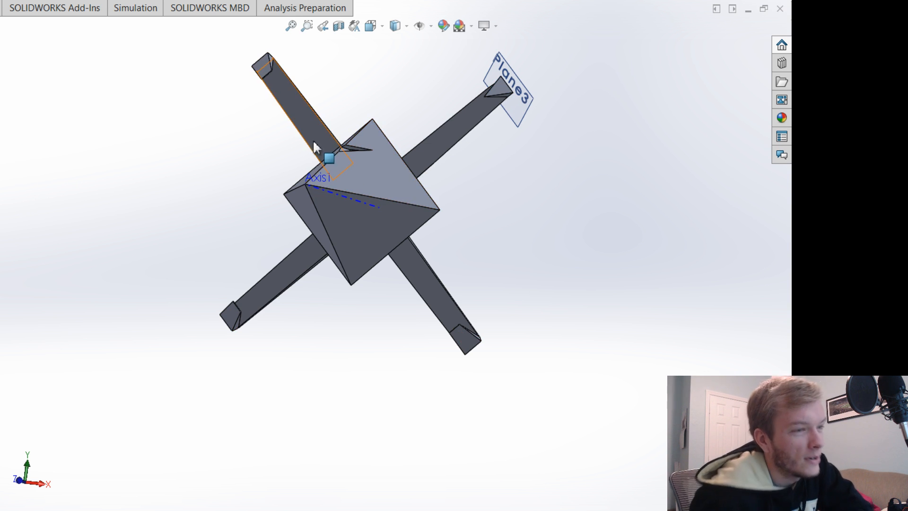
middle_drag(638, 316, 633, 371)
scroll(331, 147, down, 5)
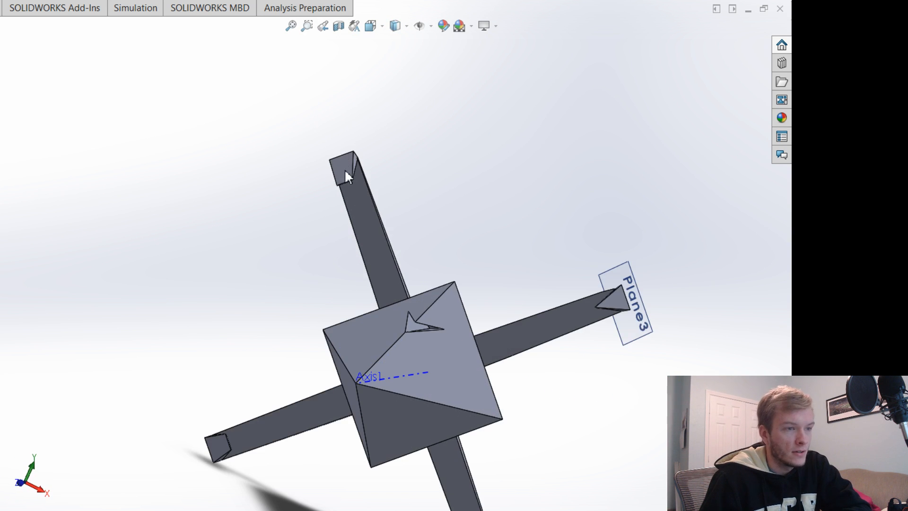
click(340, 168)
click(365, 143)
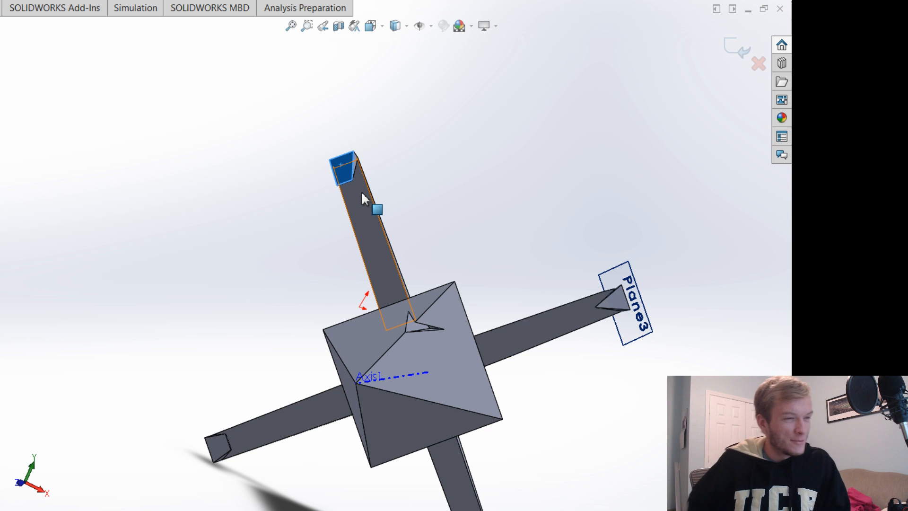
scroll(338, 171, down, 2)
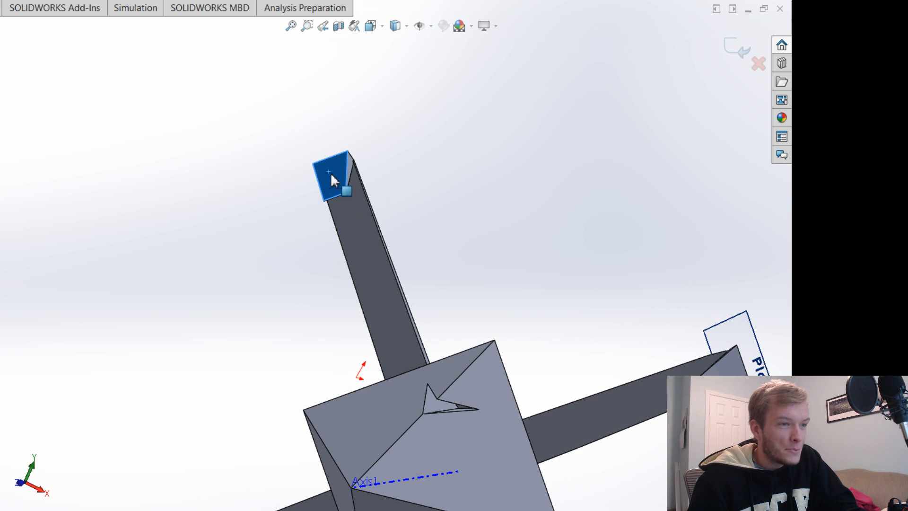
click(245, 175)
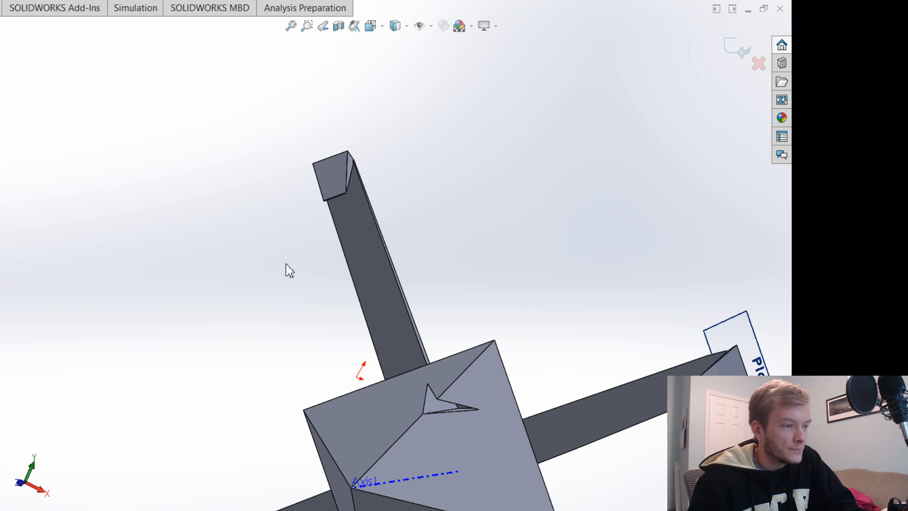
click(726, 48)
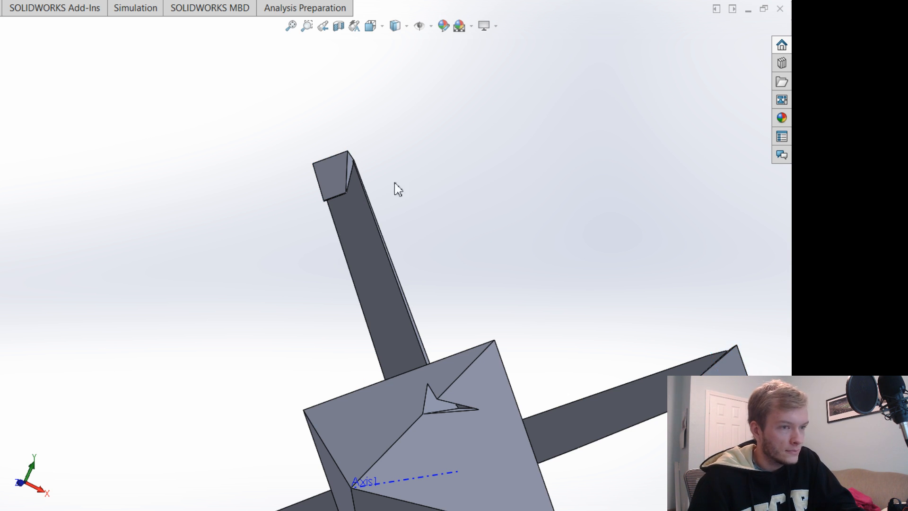
click(334, 173)
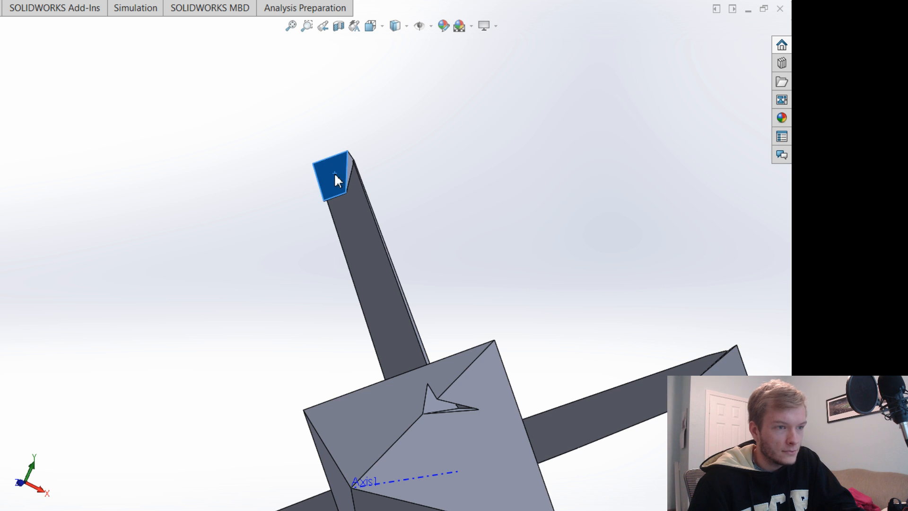
click(358, 159)
scroll(397, 274, up, 3)
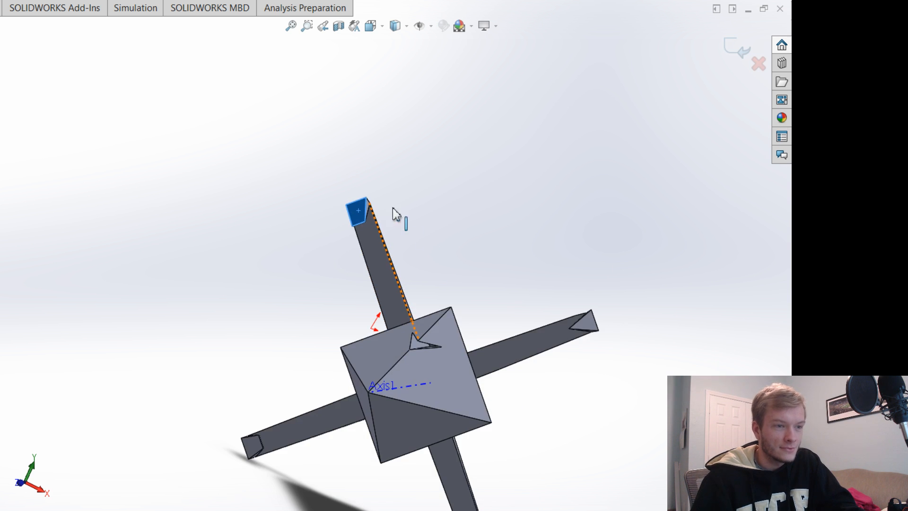
scroll(371, 248, down, 2)
scroll(382, 246, up, 1)
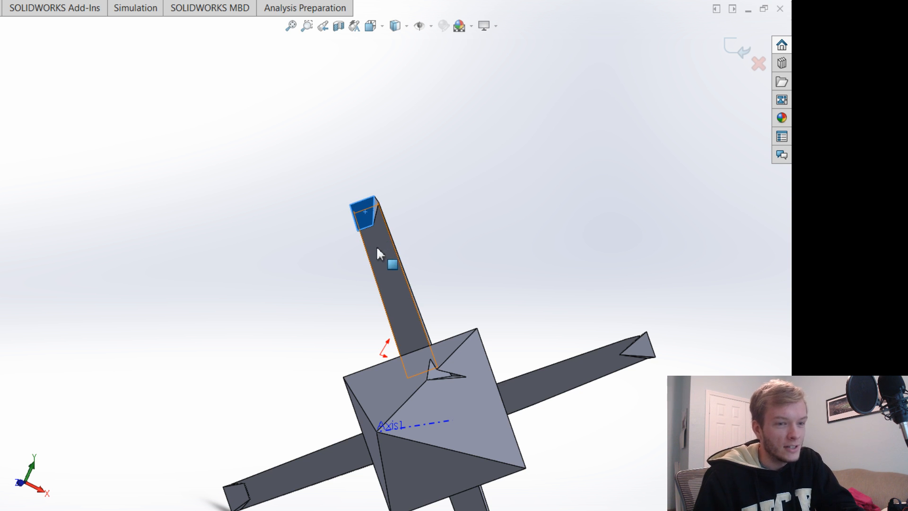
scroll(376, 240, down, 2)
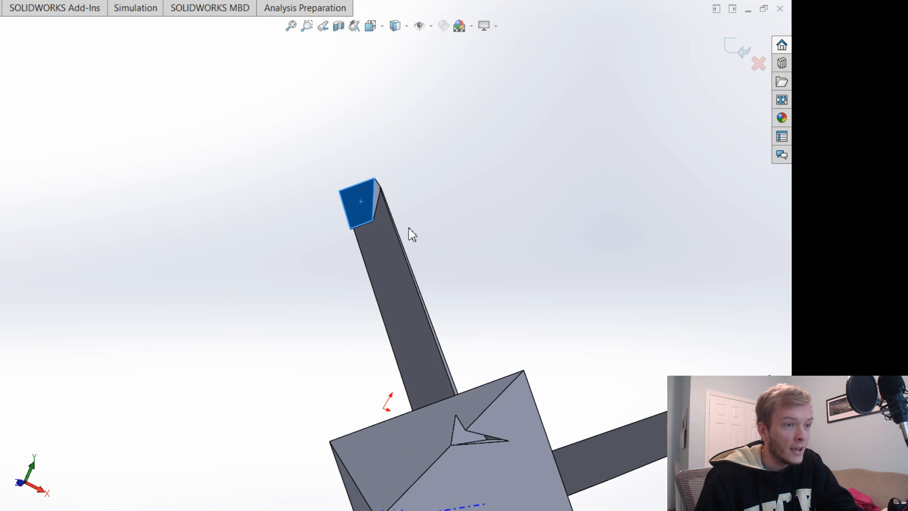
middle_drag(460, 239, 490, 276)
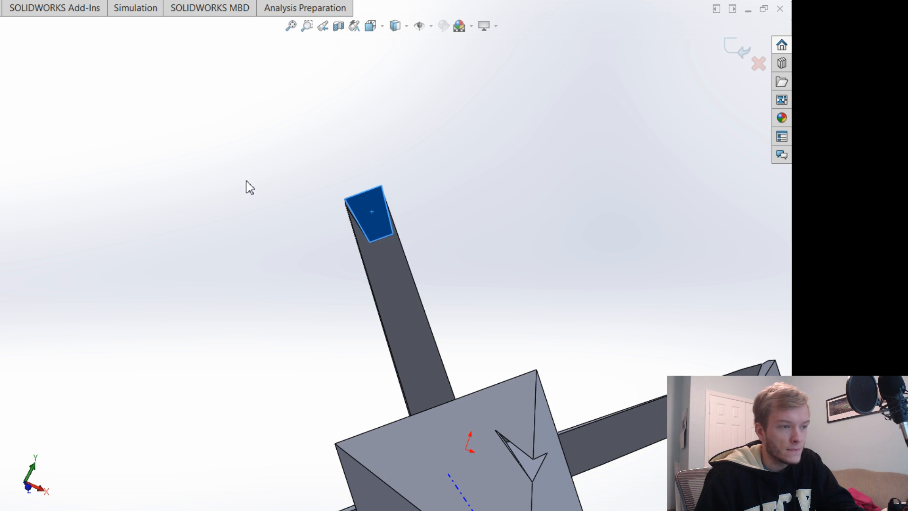
click(203, 179)
click(735, 49)
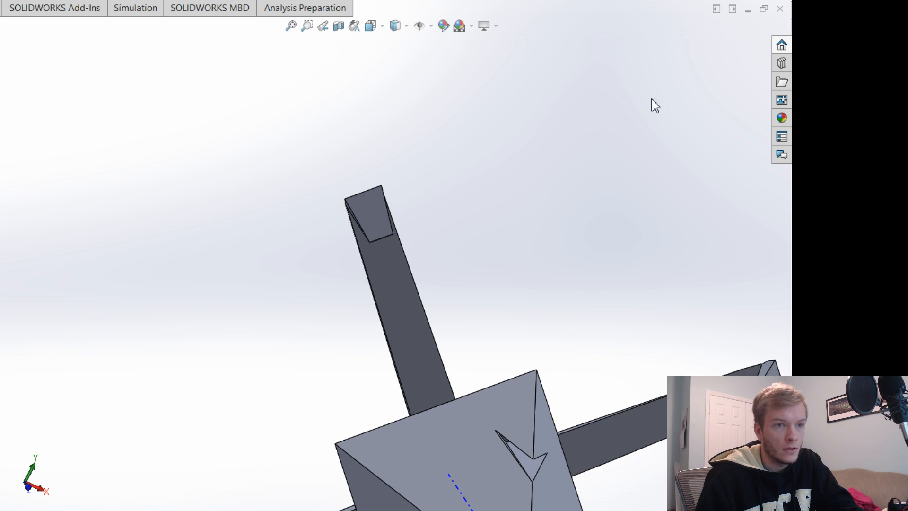
Sketch a triangle on the patterned arm's end face, joining its two outer corners to the midpoint of the opposite short edge.
click(373, 204)
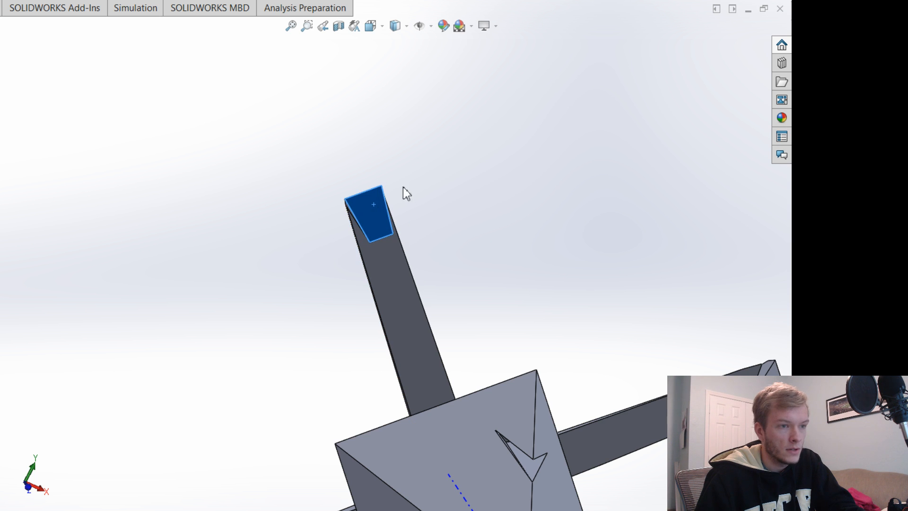
click(403, 189)
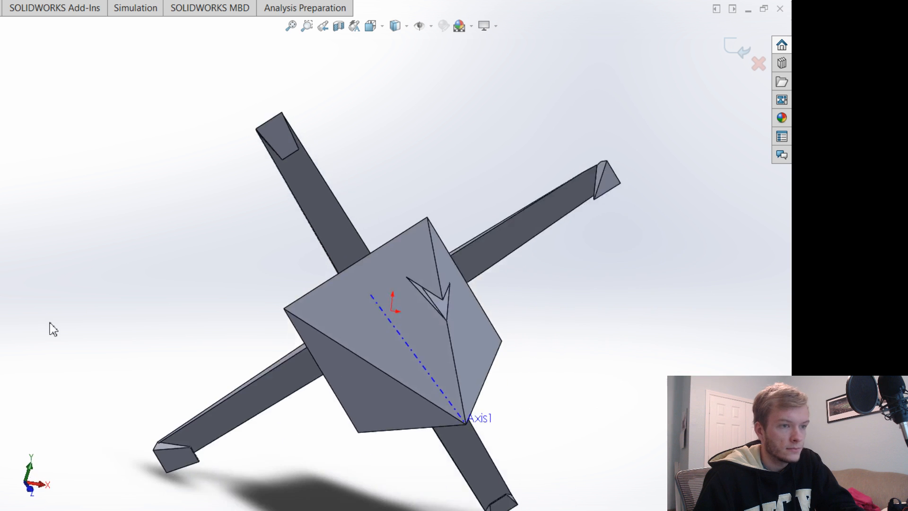
scroll(260, 101, down, 5)
scroll(317, 154, down, 3)
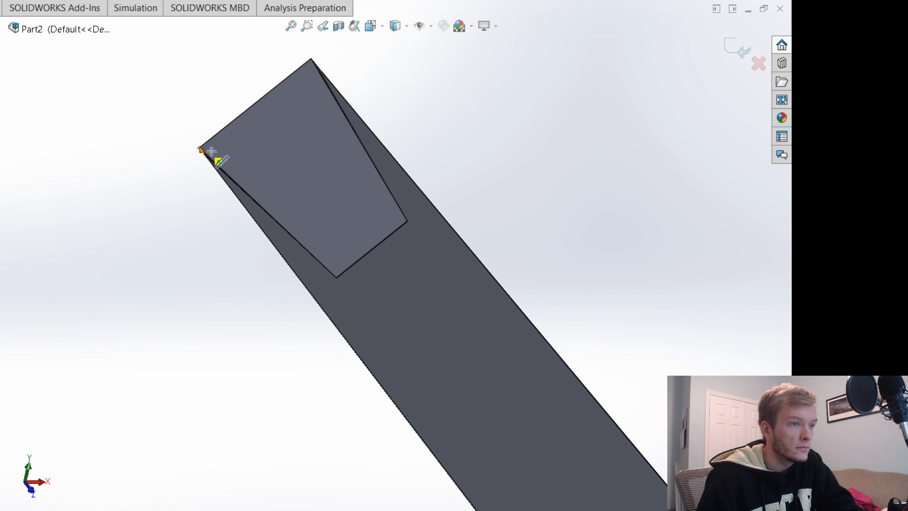
mouse_move(198, 148)
mouse_down()
mouse_move(313, 73)
mouse_move(310, 59)
mouse_up()
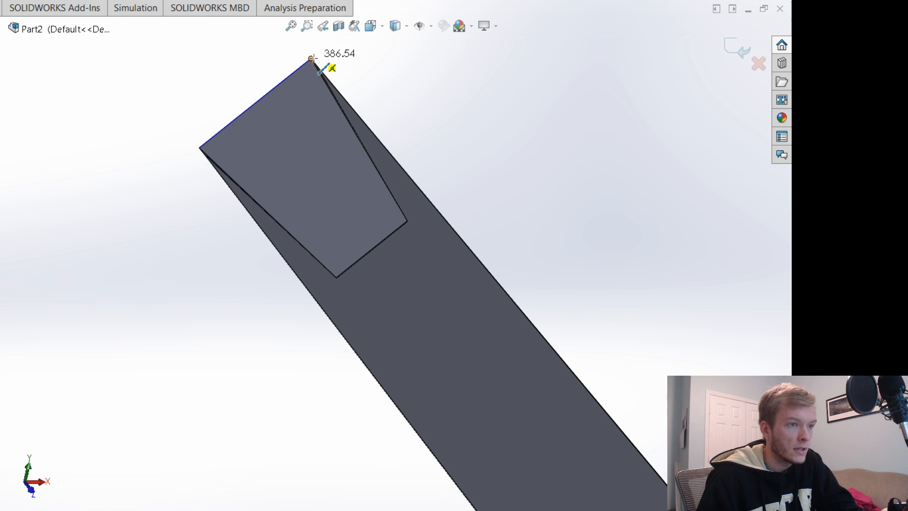
click(372, 249)
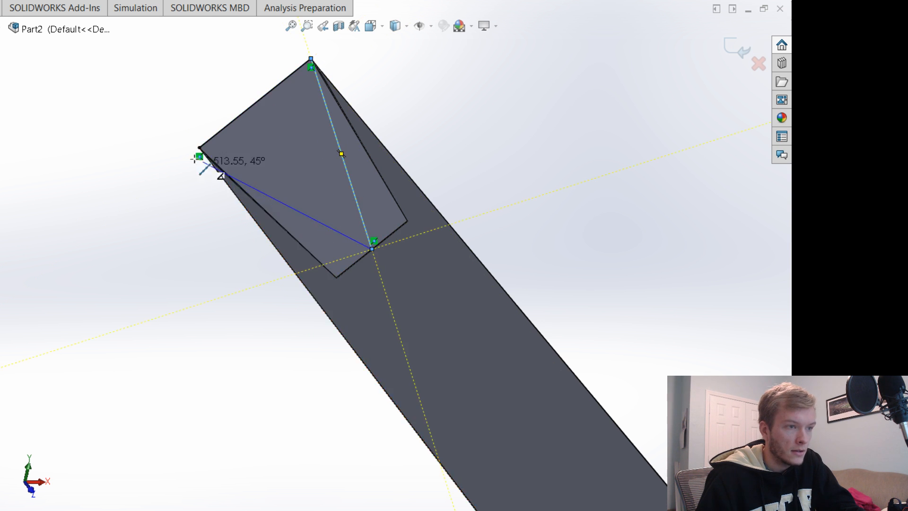
click(199, 148)
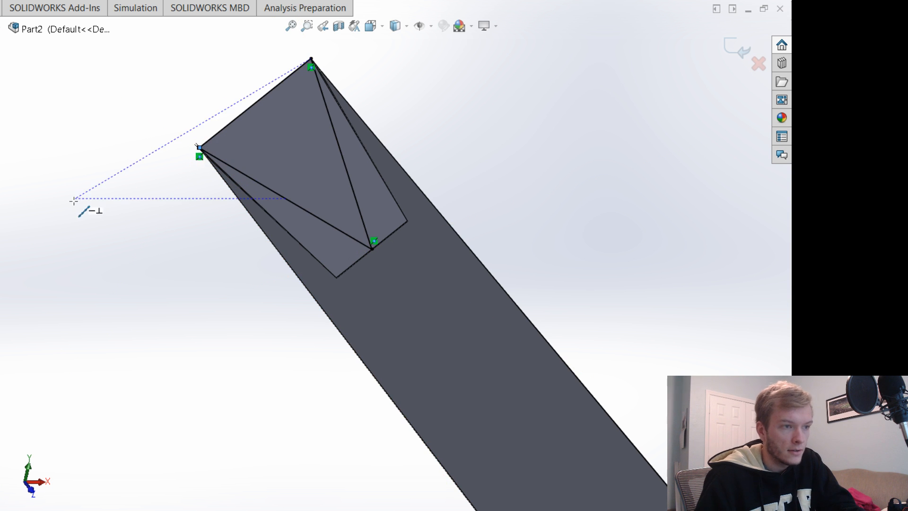
key(Escape)
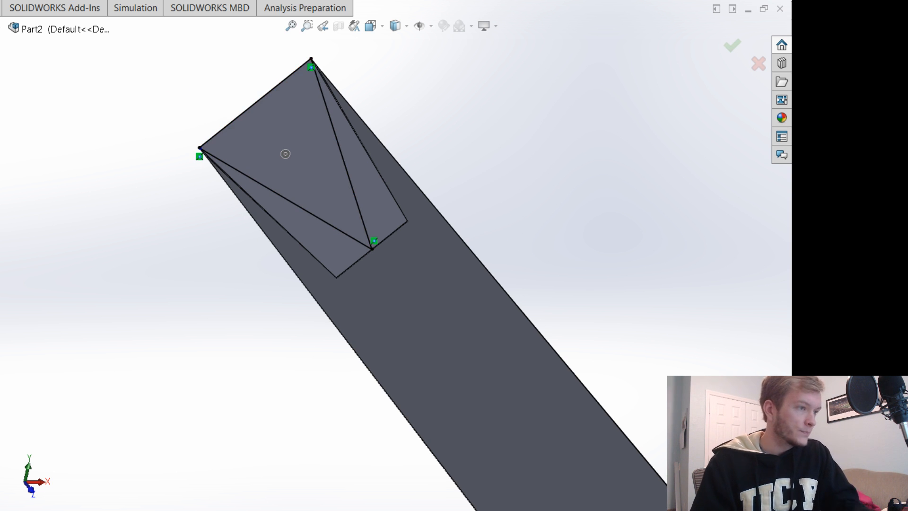
key(Escape)
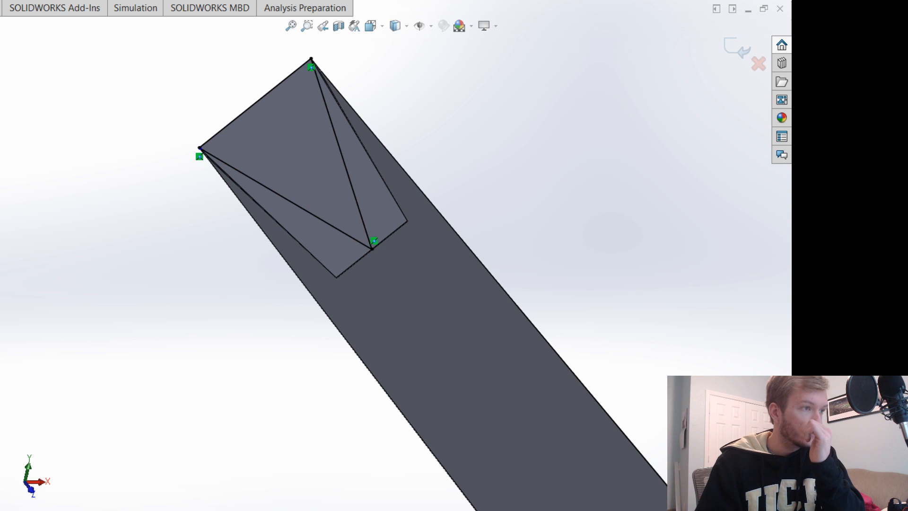
Draw a center rectangle around the triangle, centred on the end face and large enough to enclose the whole arm tip.
click(301, 154)
scroll(121, 102, up, 5)
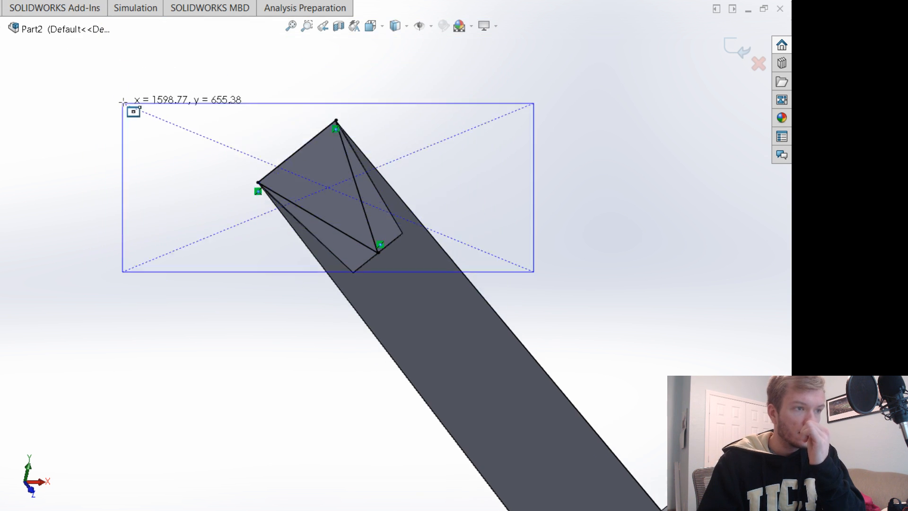
click(195, 80)
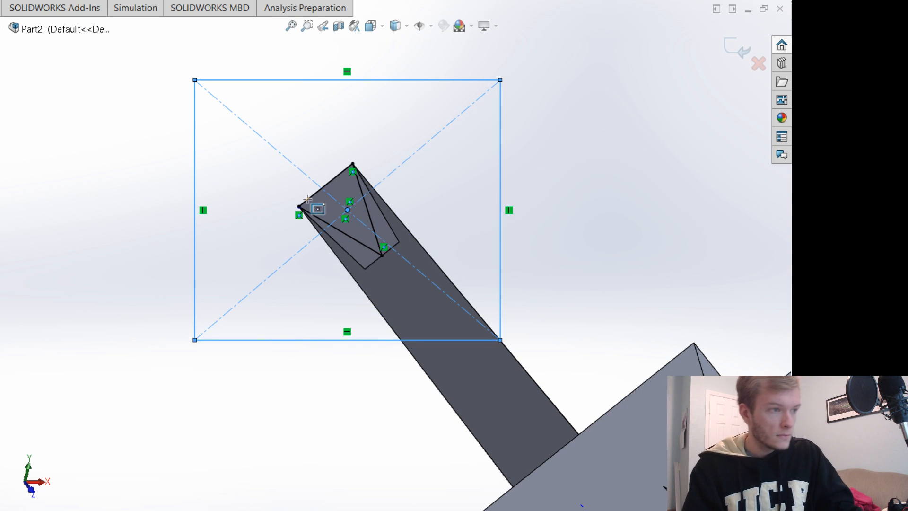
key(Escape)
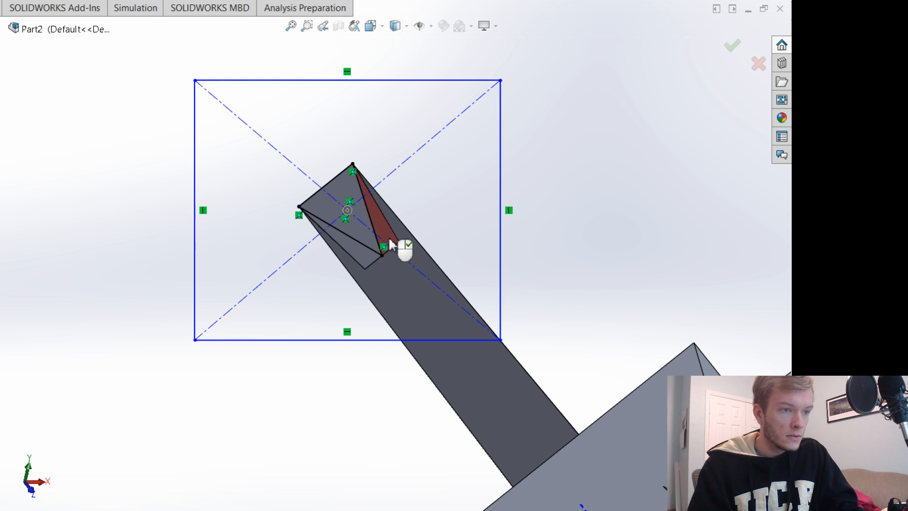
Try to cut-extrude the two face regions beside the triangle, using the arm tip's underside face as a reference.
click(366, 257)
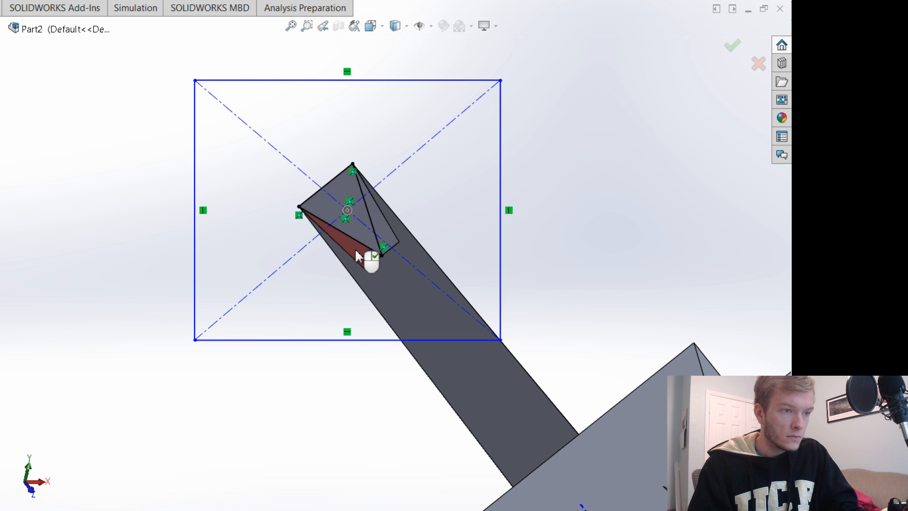
click(384, 227)
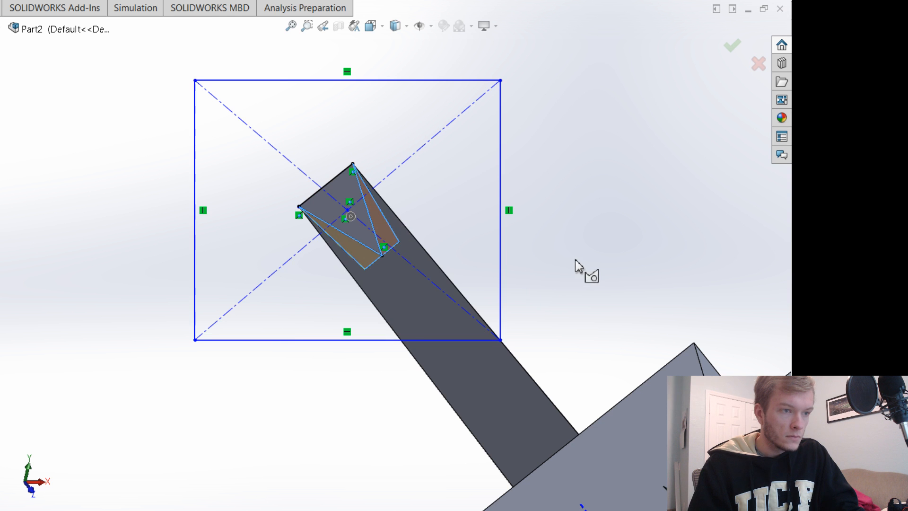
mouse_move(582, 269)
middle_down()
mouse_move(493, 169)
mouse_move(476, 194)
mouse_move(437, 186)
middle_up()
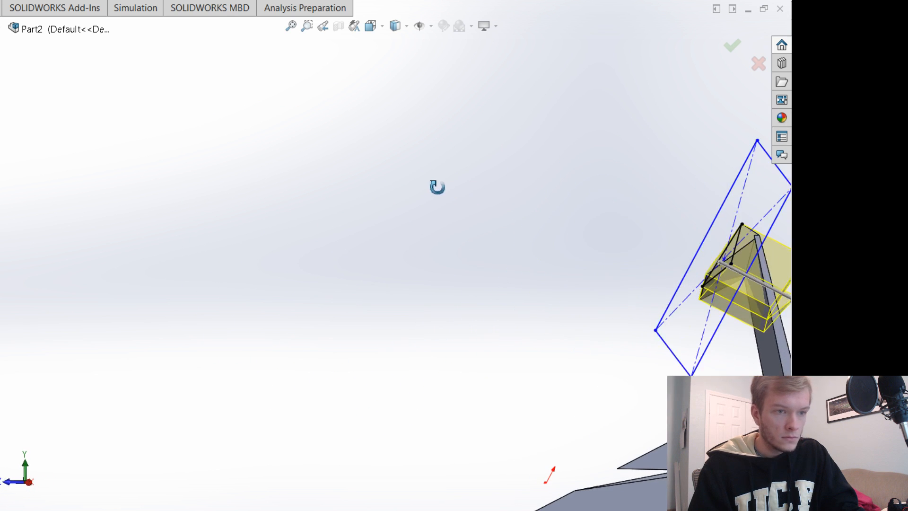
scroll(680, 290, up, 4)
scroll(736, 308, down, 5)
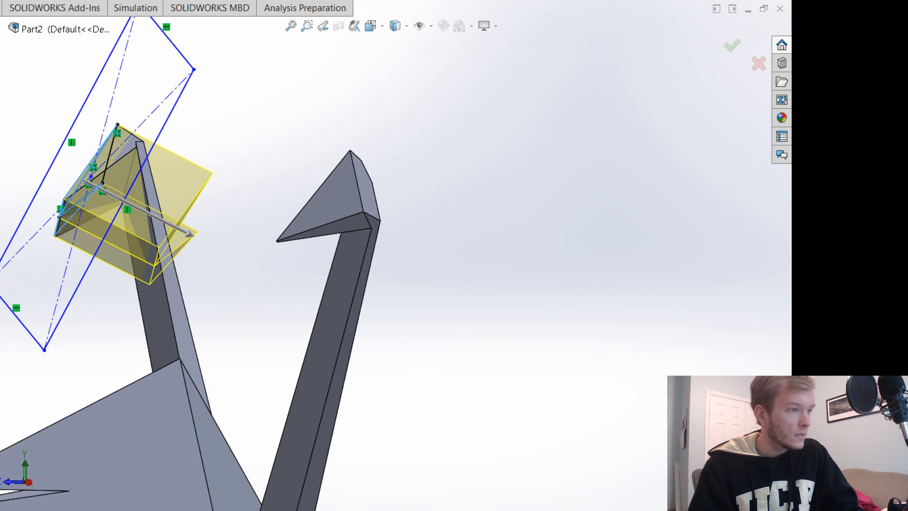
click(95, 184)
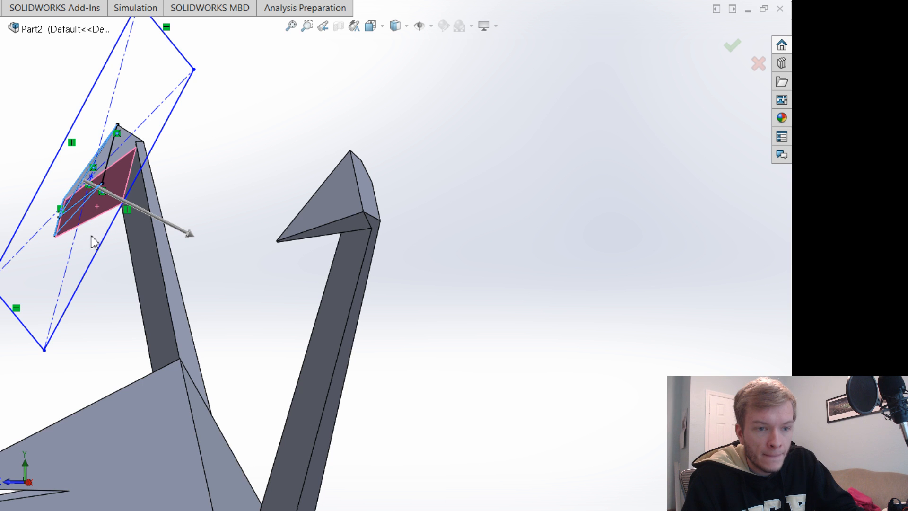
scroll(135, 256, up, 4)
scroll(243, 184, down, 4)
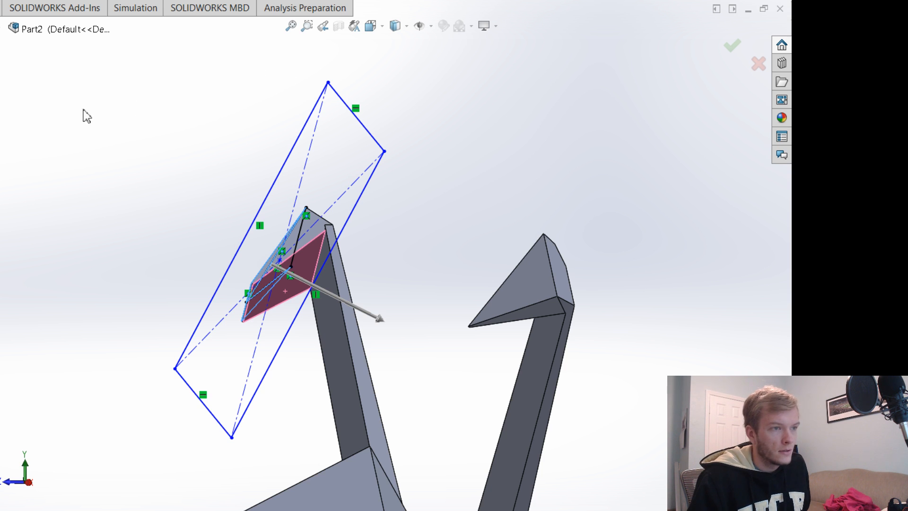
key(Escape)
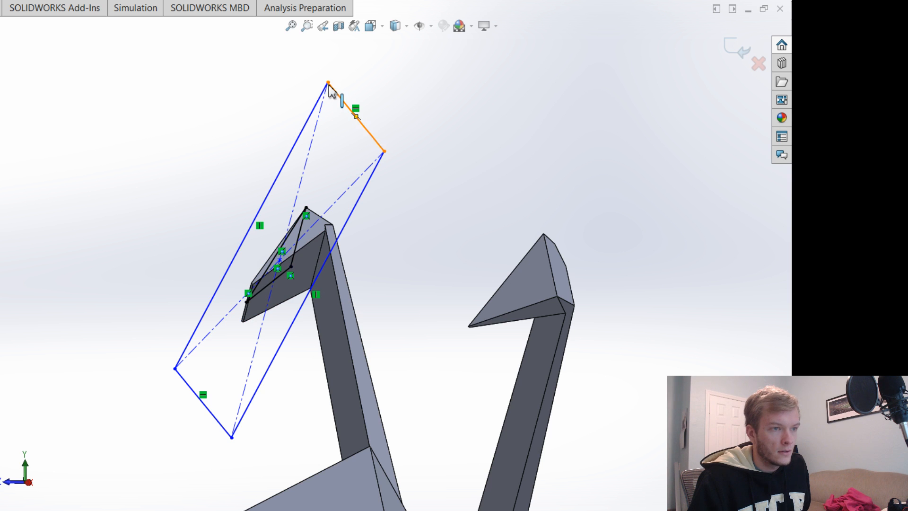
Shorten the rectangle around the arm tip at both ends and choose the regions outside the triangle as the cut-extrude contours.
drag(334, 91, 324, 140)
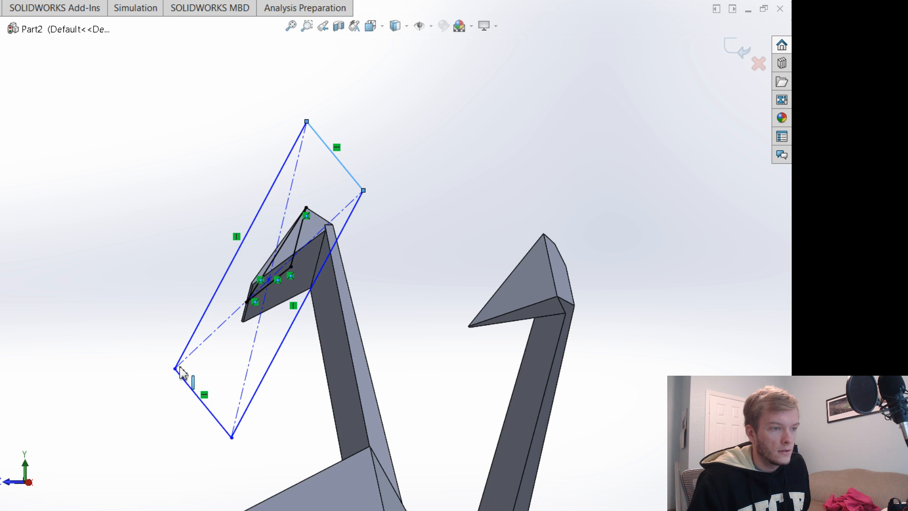
drag(179, 372, 186, 326)
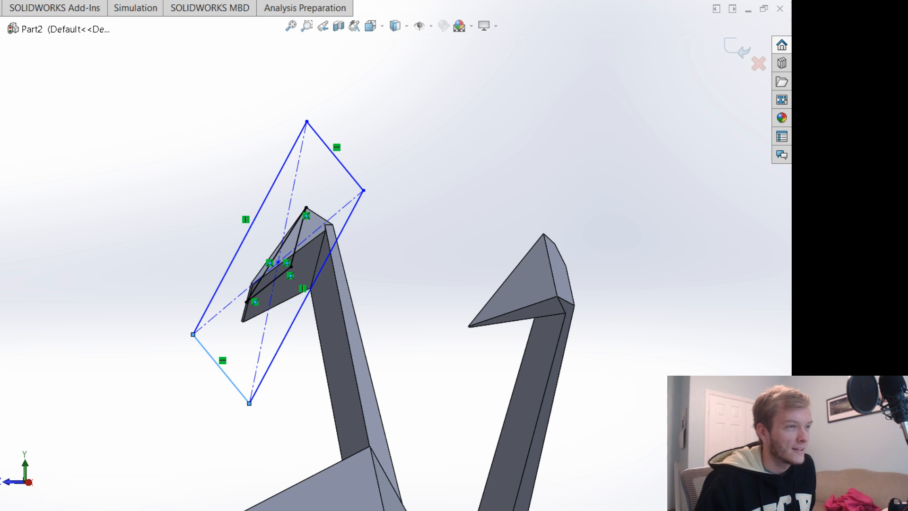
click(315, 185)
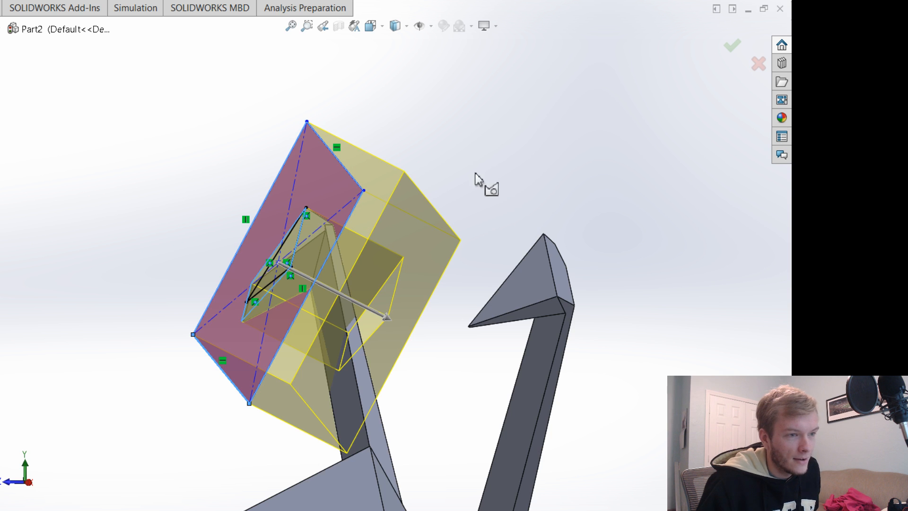
middle_drag(478, 182, 308, 272)
scroll(308, 265, up, 5)
scroll(184, 209, down, 6)
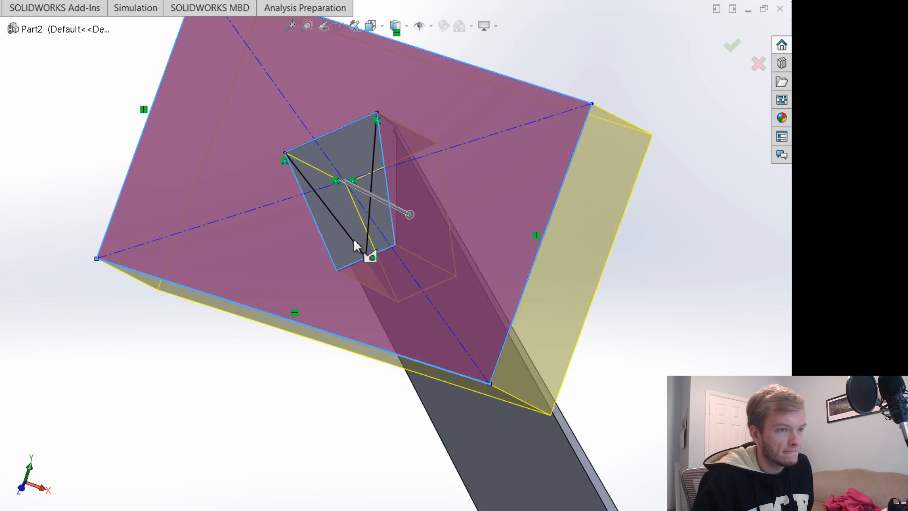
click(381, 224)
click(339, 240)
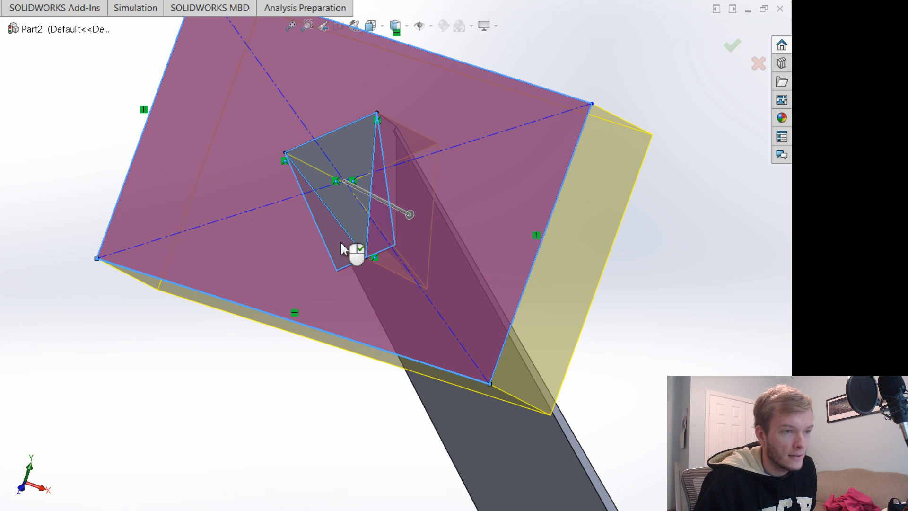
Finish the cut-extrude by ending it at the arm tip's underside face.
middle_drag(630, 294, 542, 282)
scroll(617, 330, up, 6)
scroll(523, 251, down, 6)
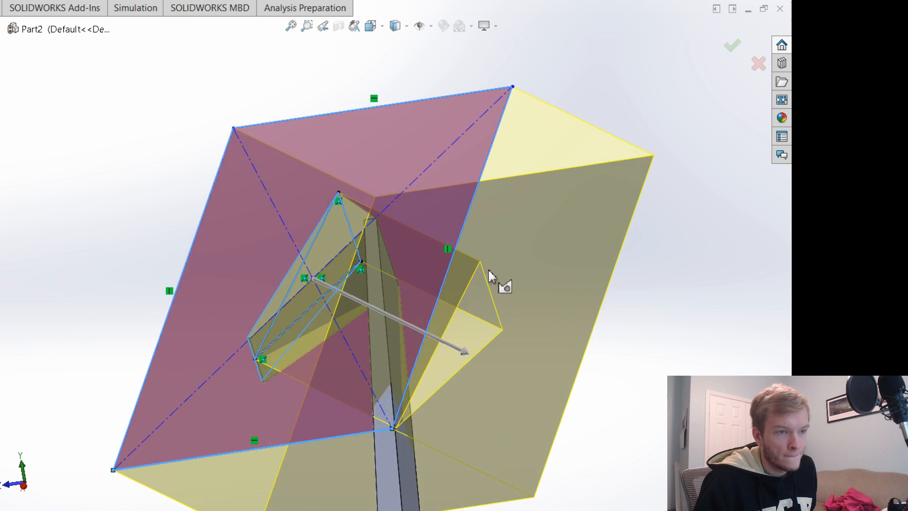
mouse_move(593, 440)
middle_down()
mouse_move(600, 381)
mouse_move(586, 359)
mouse_move(573, 383)
mouse_move(543, 391)
mouse_move(565, 406)
middle_up()
click(478, 389)
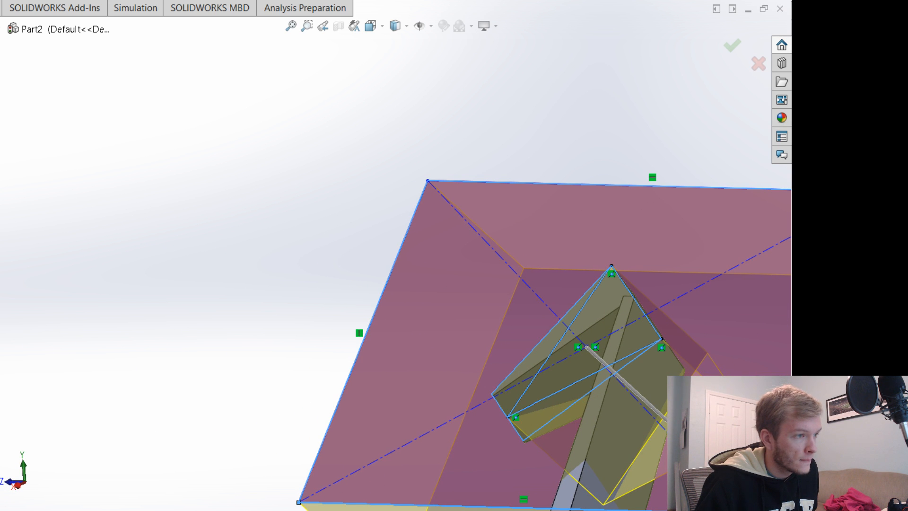
click(555, 383)
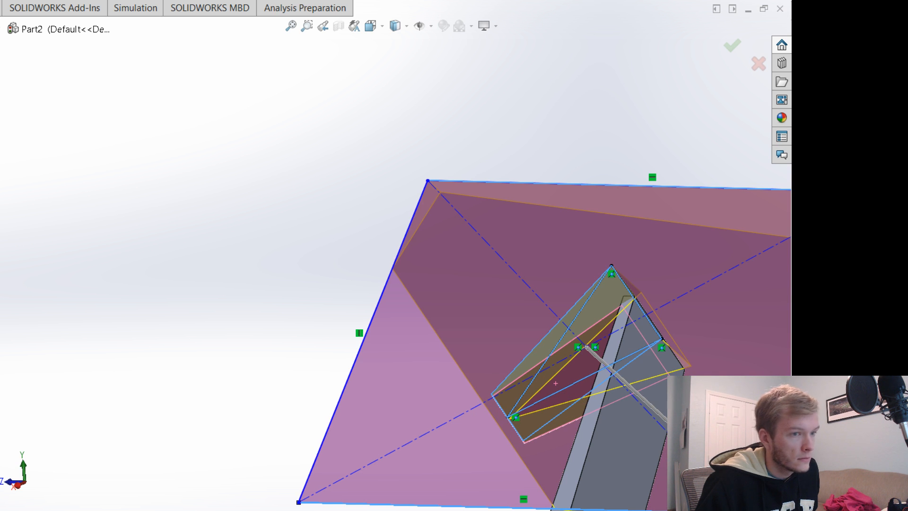
key(Return)
Chamfer the long edges on both sides of the newly cut arm with a 100 mm distance and 24° angle.
middle_drag(476, 325, 526, 432)
scroll(454, 406, down, 2)
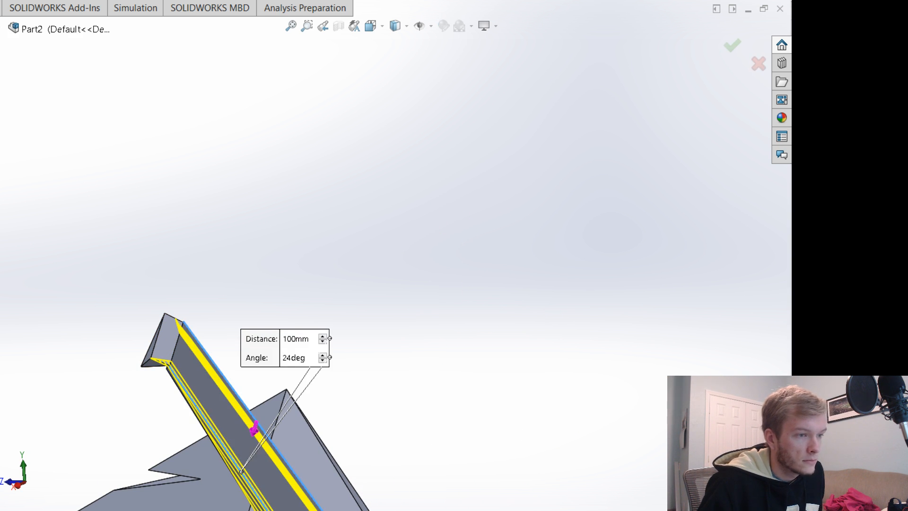
scroll(294, 416, up, 3)
scroll(206, 375, down, 2)
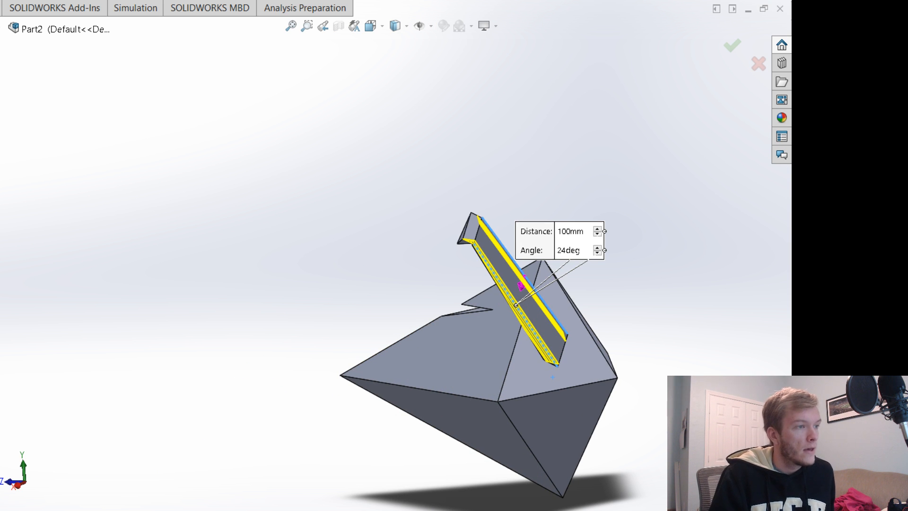
key(Return)
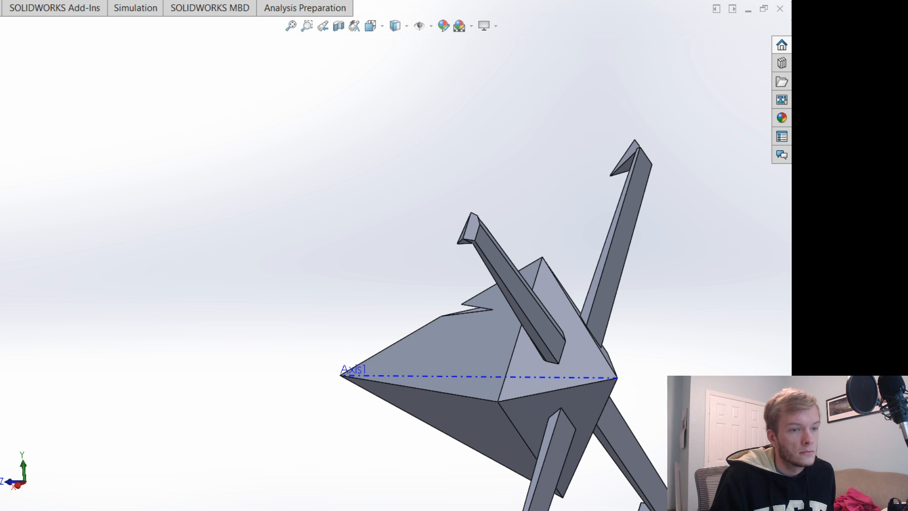
Chamfer the two long edges of the other upper arm with a 100 mm distance and 24° angle.
scroll(393, 264, up, 2)
scroll(652, 334, down, 1)
scroll(713, 340, down, 1)
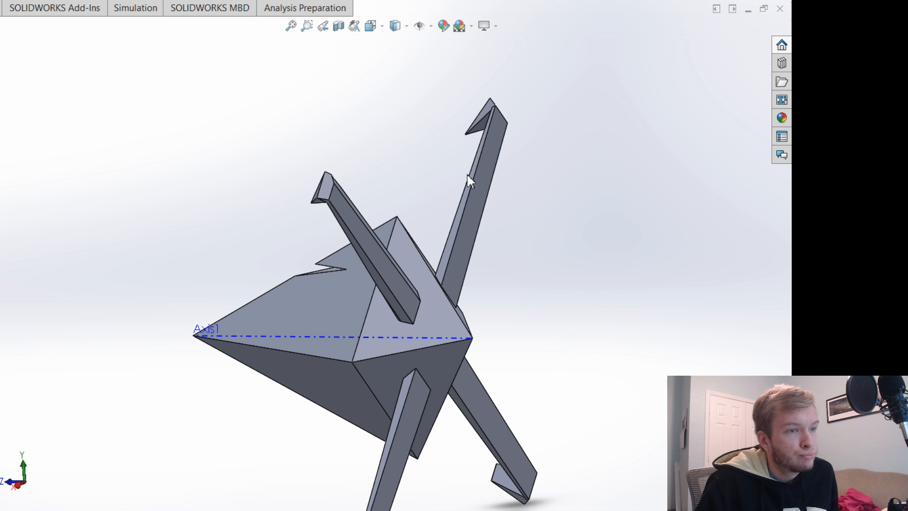
key(Return)
click(470, 189)
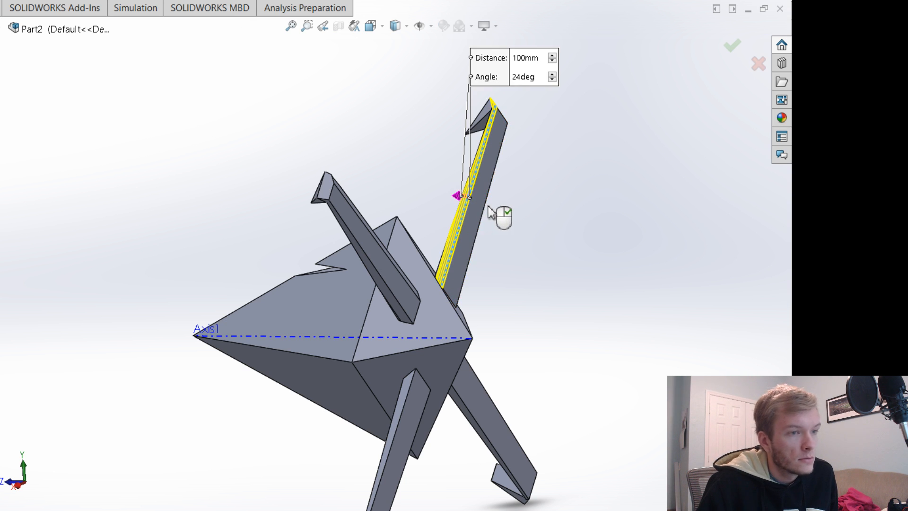
click(484, 208)
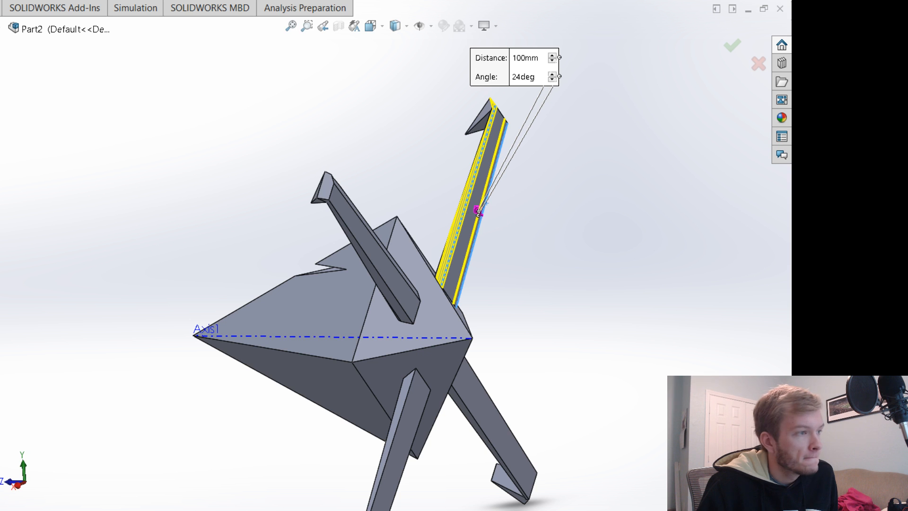
key(Return)
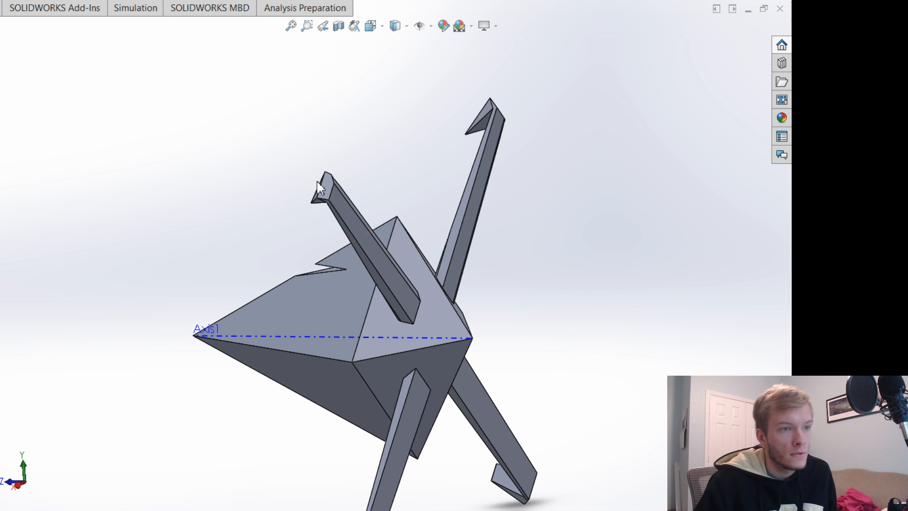
Sketch a triangle on a lower arm's end face, joining its two outer corners to the midpoint of the opposite short edge.
scroll(490, 327, up, 4)
scroll(406, 344, down, 6)
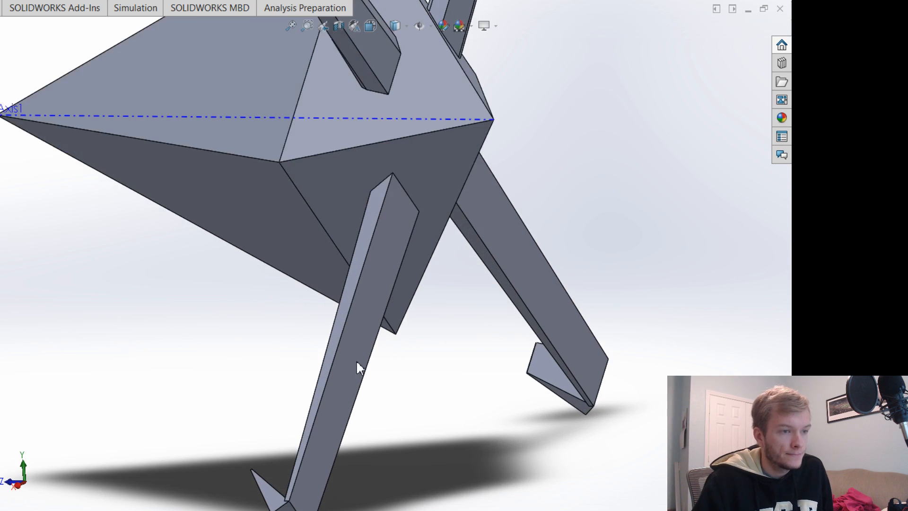
middle_drag(396, 493, 593, 377)
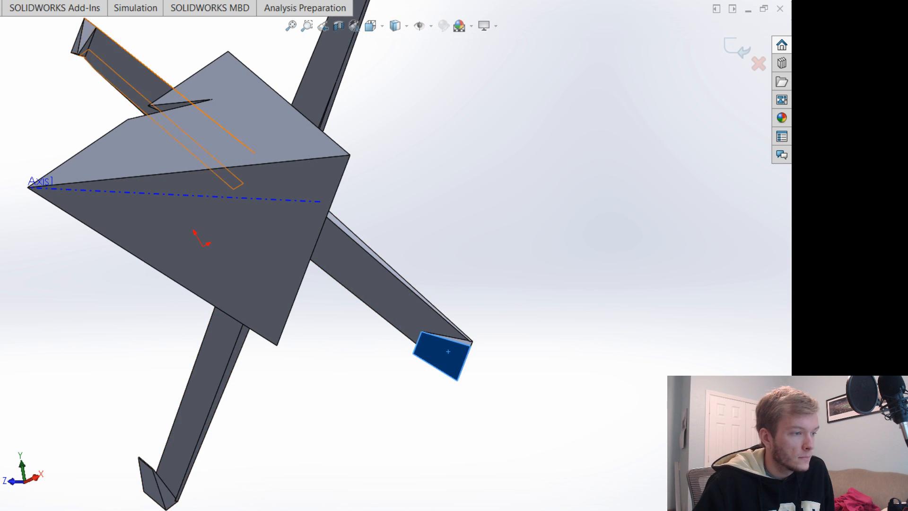
key(Escape)
key(ctrl+8)
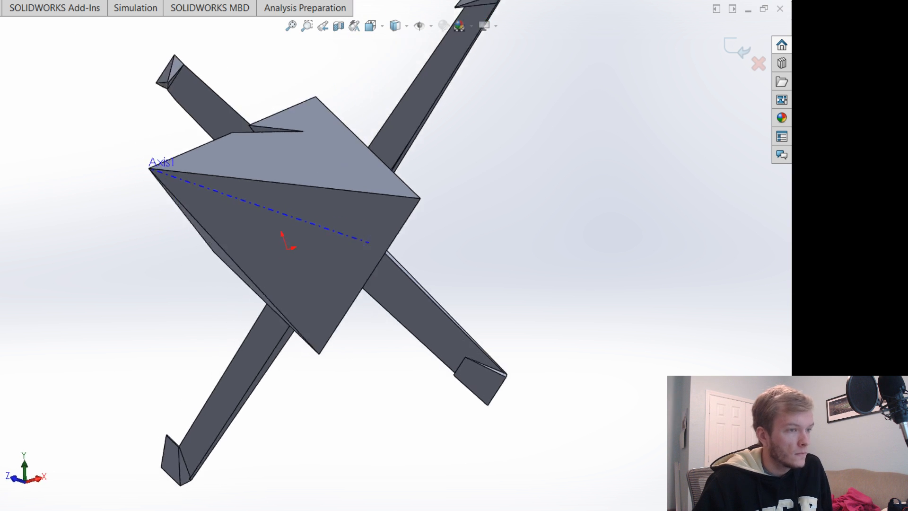
scroll(534, 447, down, 6)
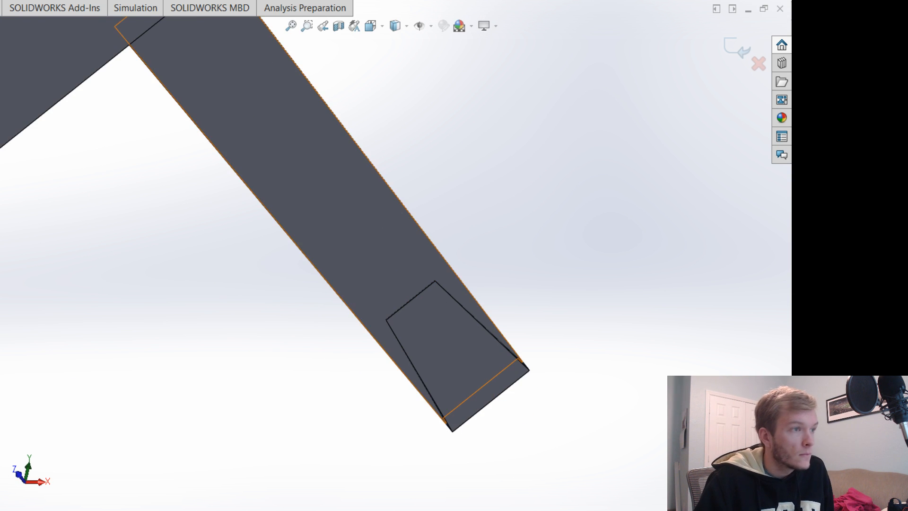
click(451, 425)
click(410, 300)
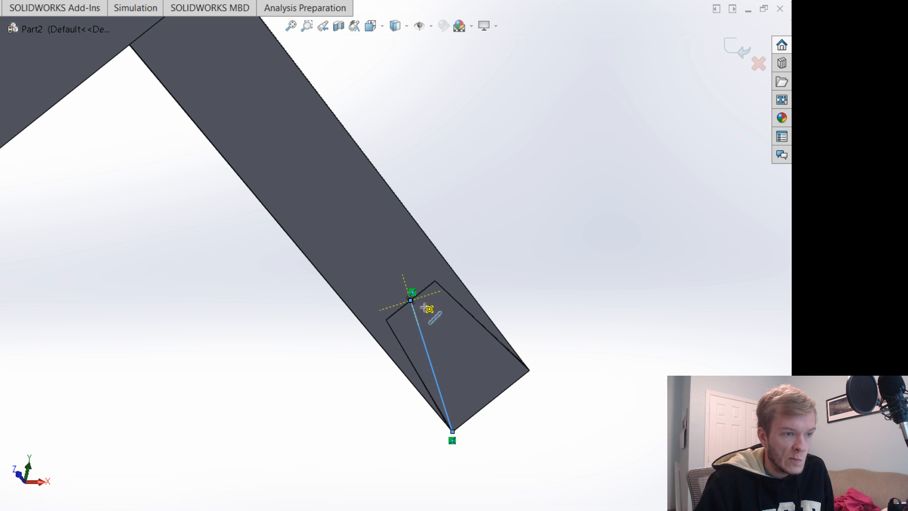
click(529, 370)
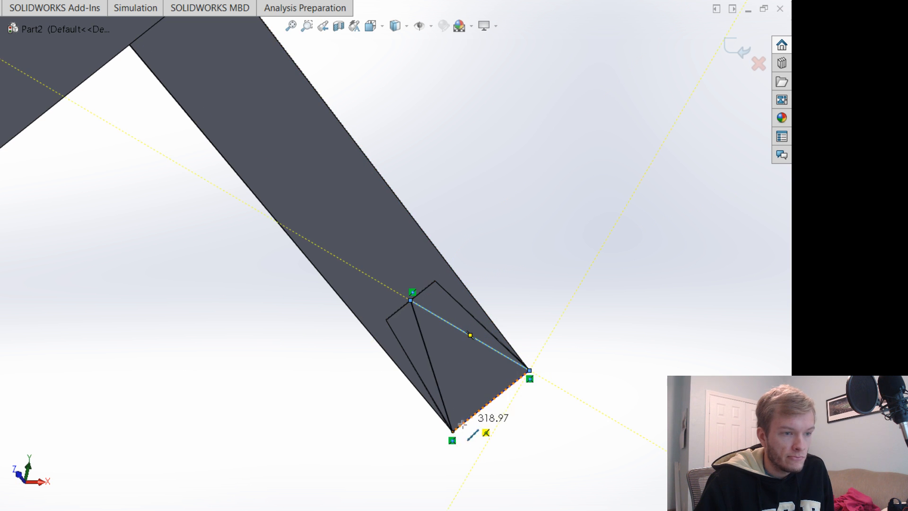
click(452, 431)
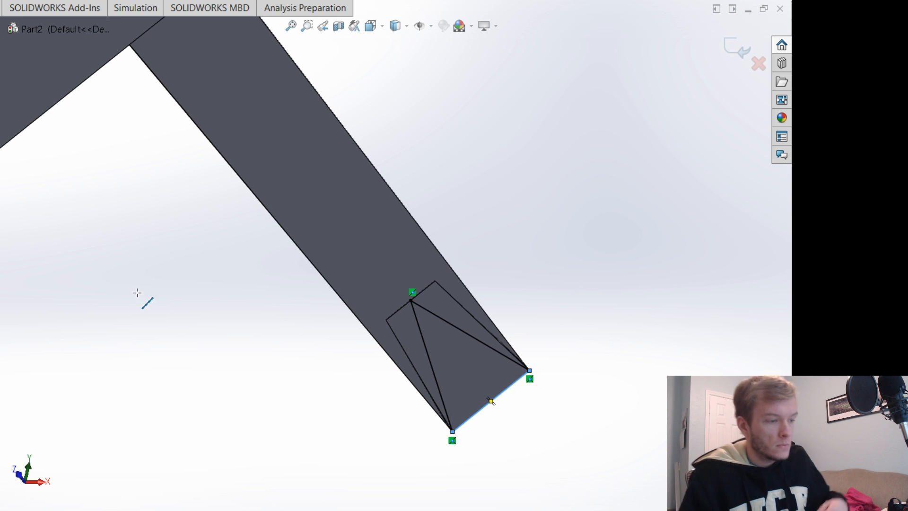
key(Escape)
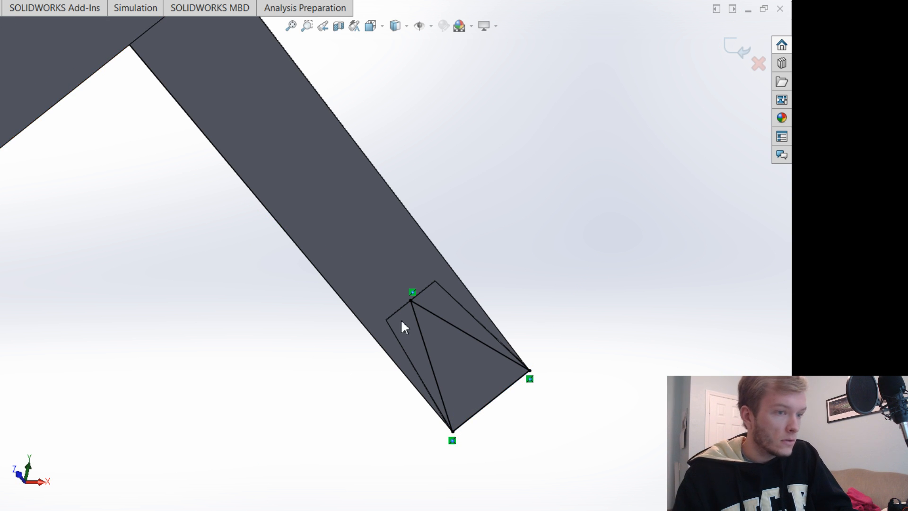
Draw a center rectangle around the lower arm's triangle, centred inside it and large enough to enclose the whole tip.
right_drag(400, 321, 484, 371)
click(465, 364)
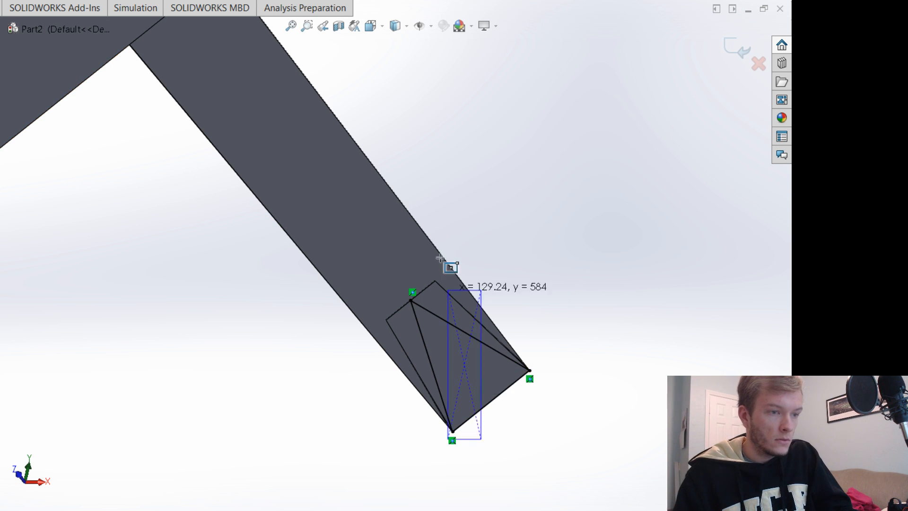
click(312, 193)
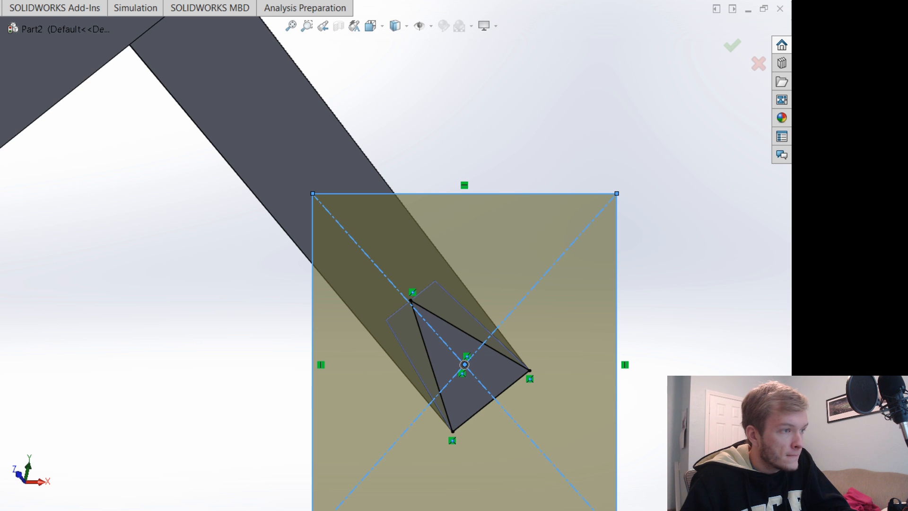
Cut-extrude the area between the rectangle and the triangle up to the lower arm tip's underside face.
middle_drag(657, 384, 703, 355)
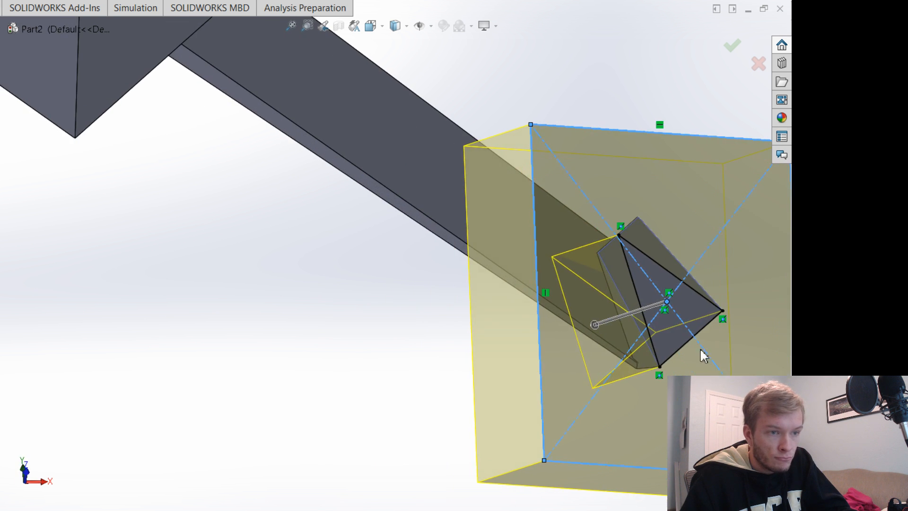
scroll(618, 451, up, 8)
middle_drag(440, 419, 588, 381)
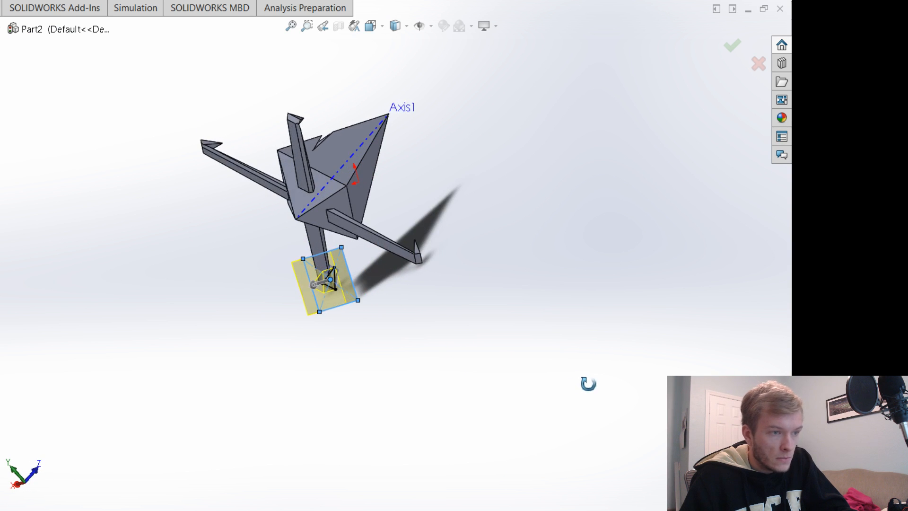
scroll(278, 273, down, 8)
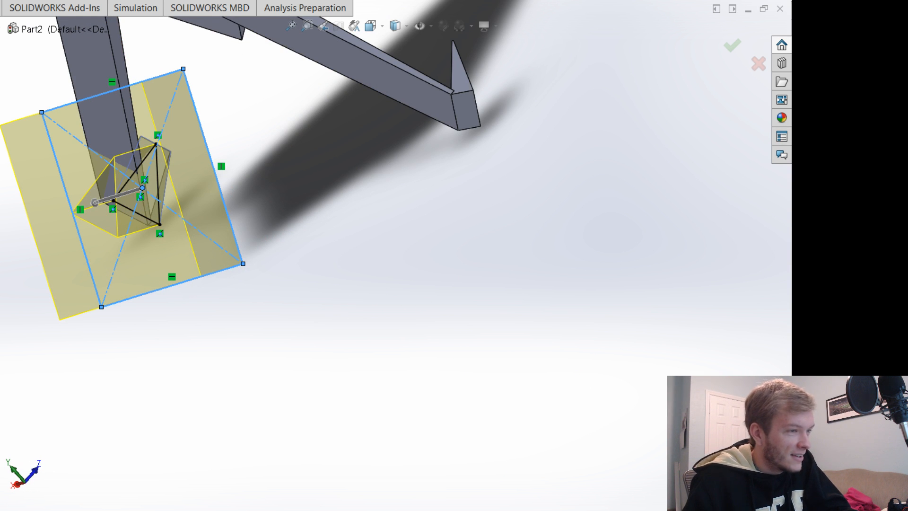
click(152, 167)
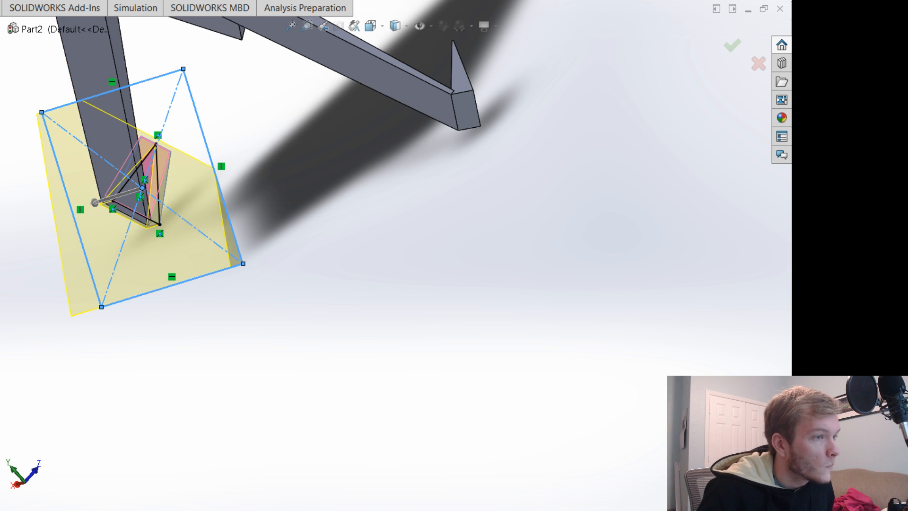
key(Return)
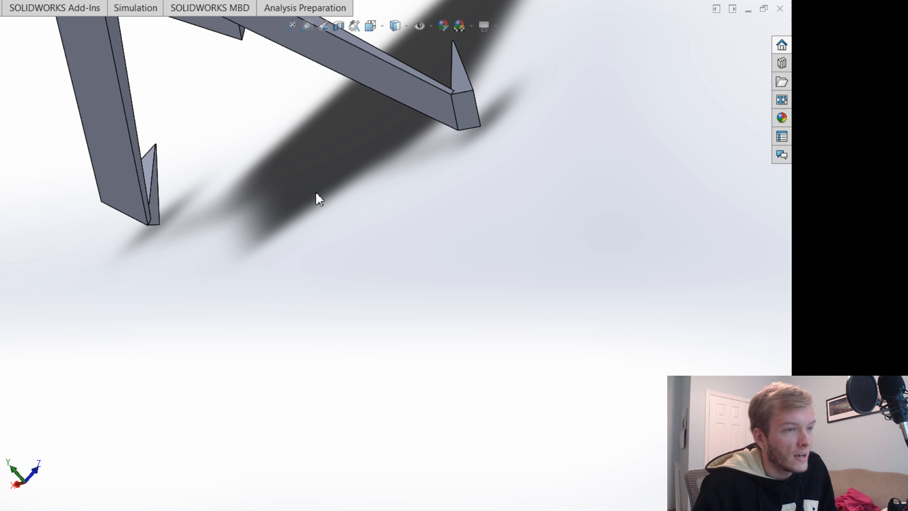
Chamfer the two long edges of the lower arm just cut with a 100 mm distance and 24° angle.
middle_drag(315, 191, 316, 172)
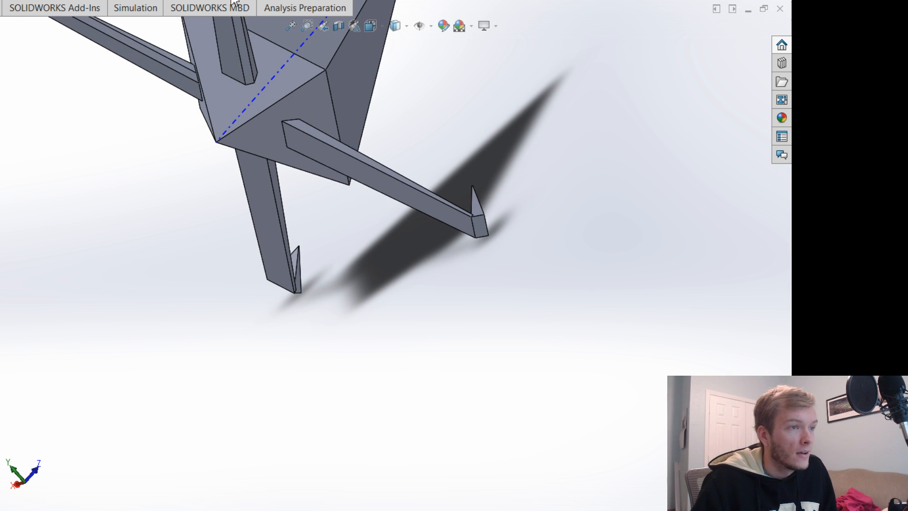
click(242, 17)
click(275, 207)
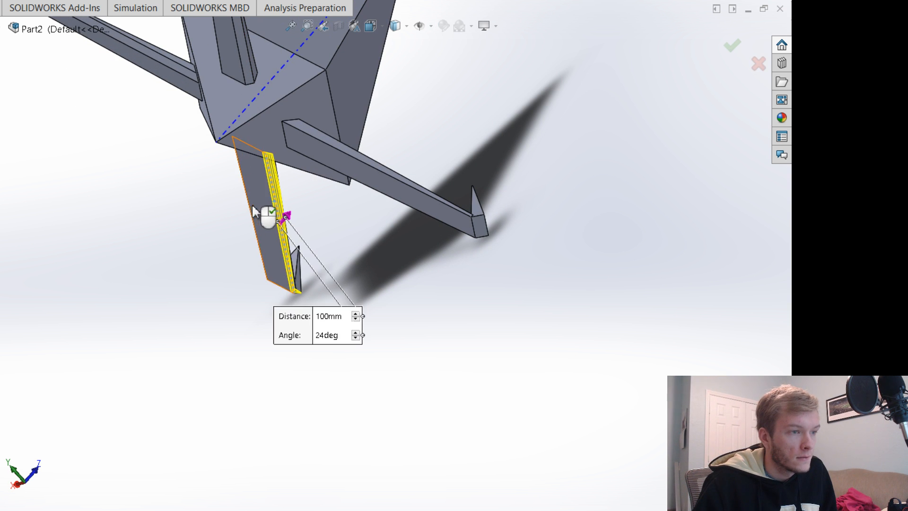
click(252, 206)
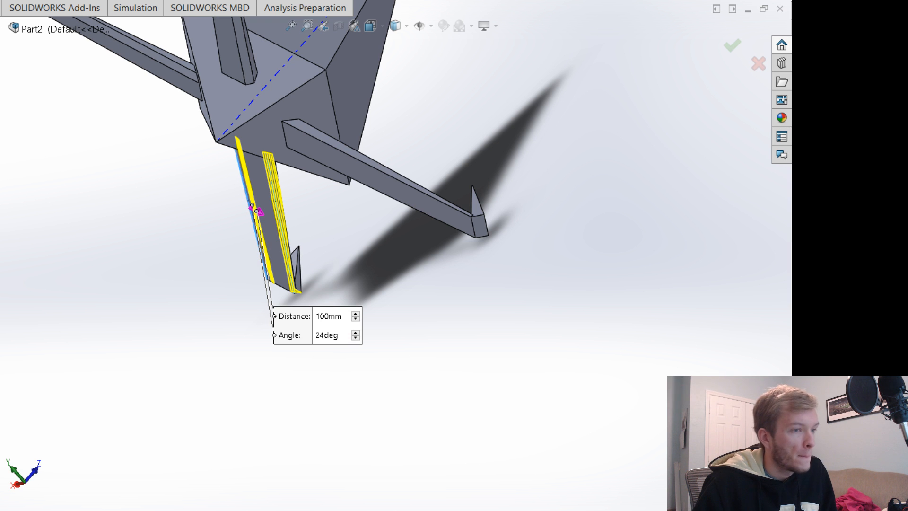
key(Return)
Sketch a triangle on the remaining uncut arm's end face, joining its two outer corners to the midpoint of the opposite short edge.
middle_drag(551, 255, 525, 243)
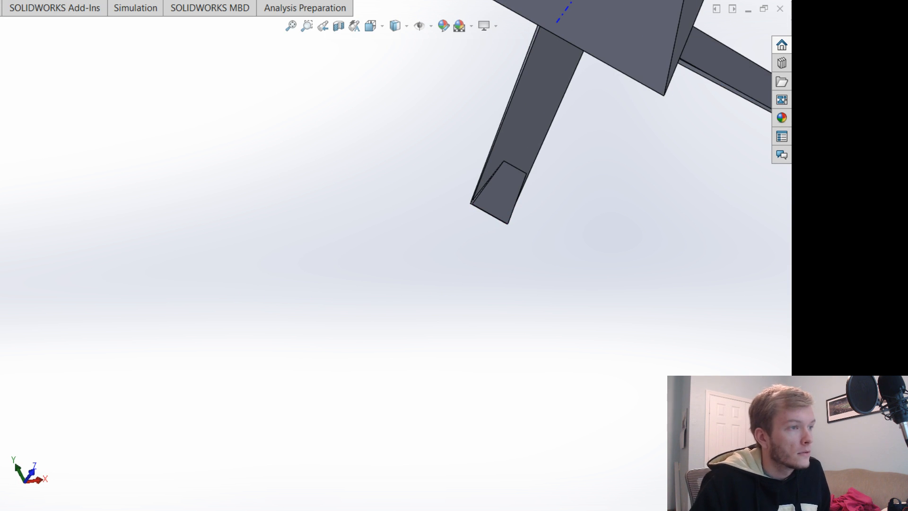
click(505, 193)
click(537, 170)
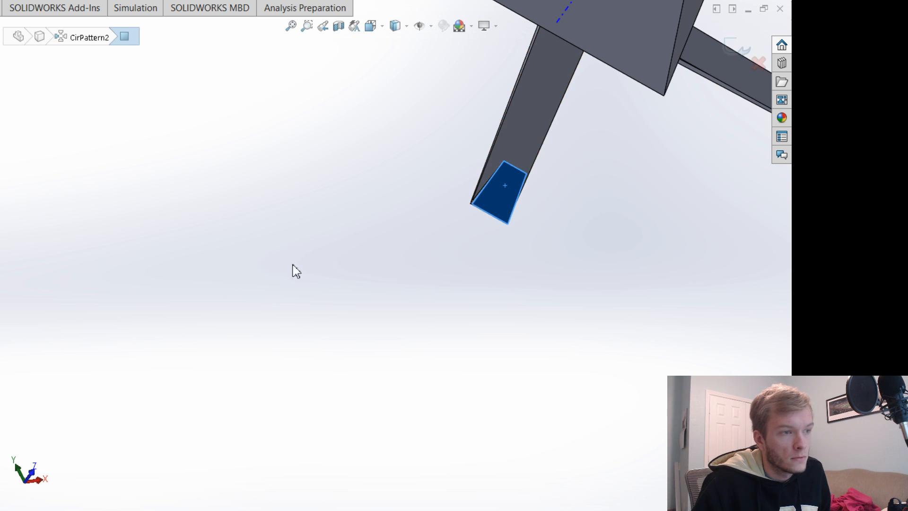
key(Escape)
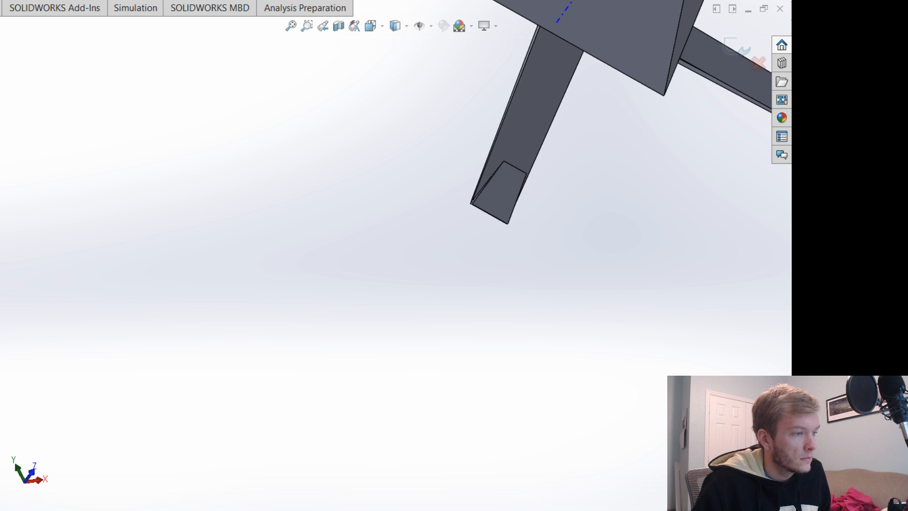
key(ctrl+8)
scroll(241, 446, down, 5)
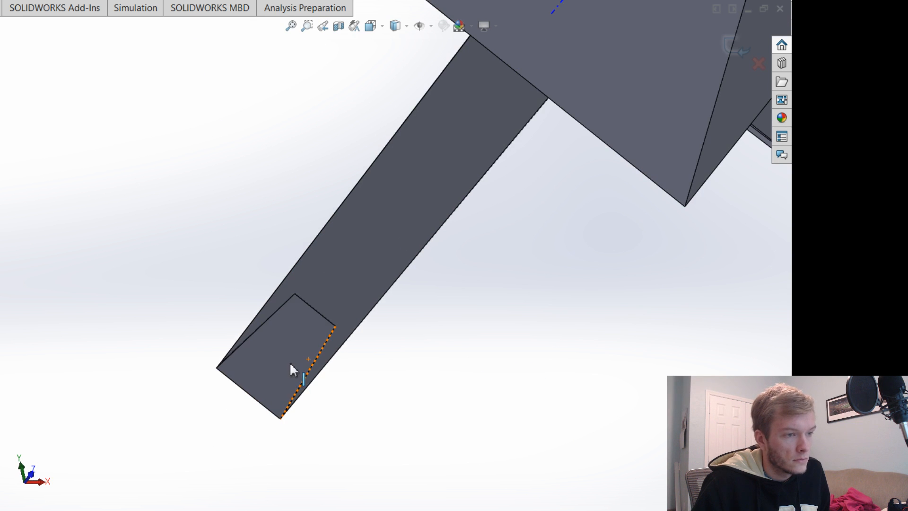
click(280, 417)
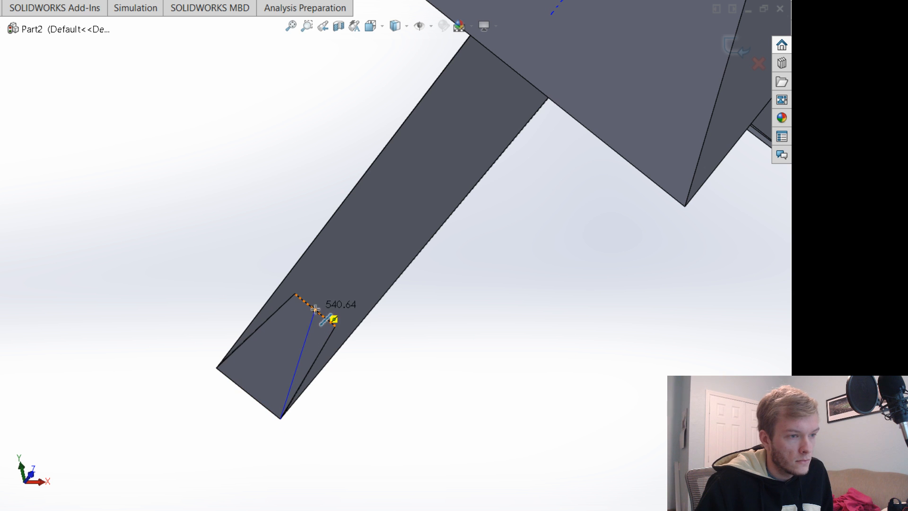
click(315, 310)
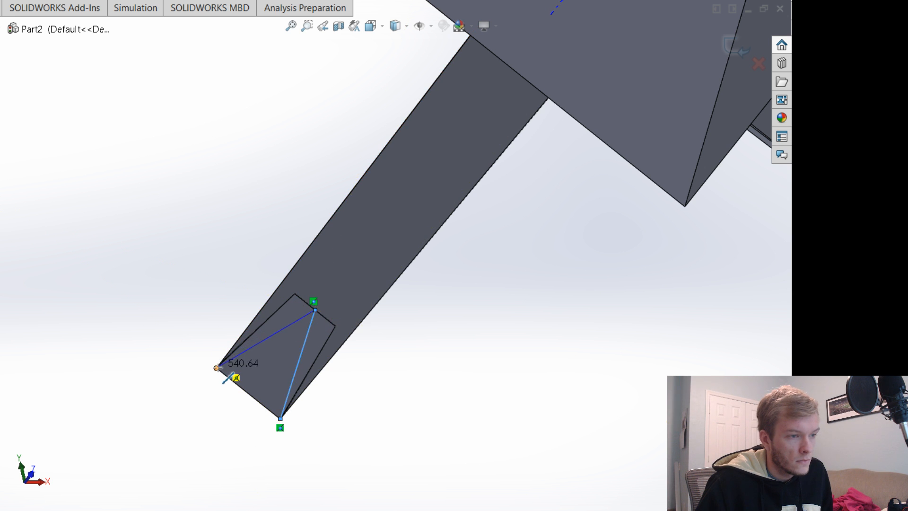
click(216, 367)
click(280, 418)
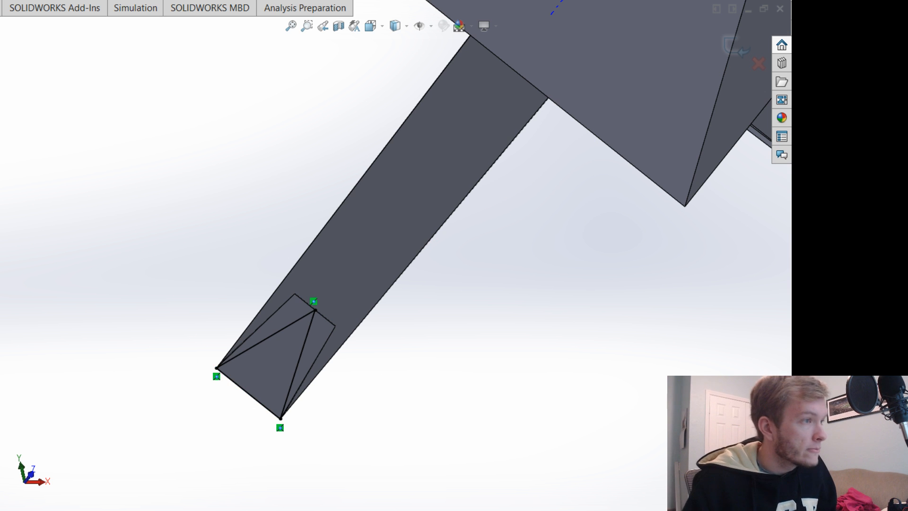
Draw a center rectangle enclosing the arm tip and cut-extrude the area between it and the triangle up to the tip's underside face.
click(277, 364)
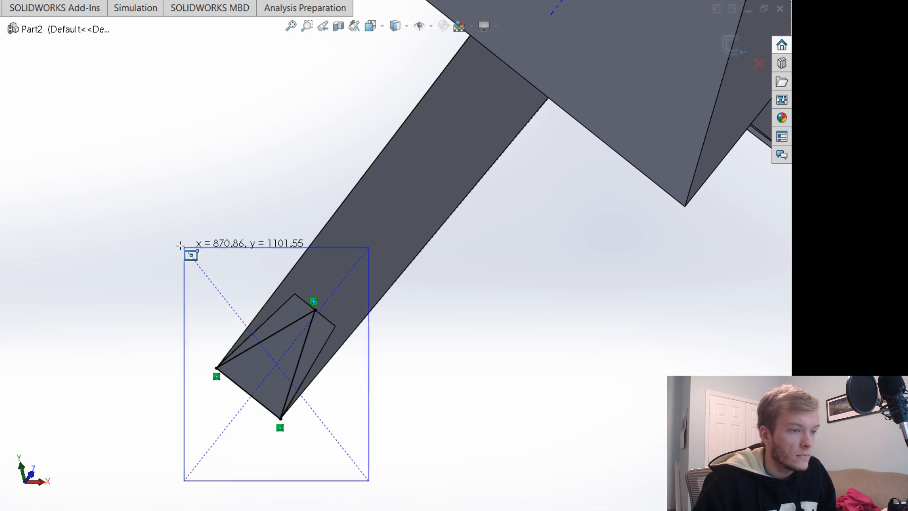
click(144, 232)
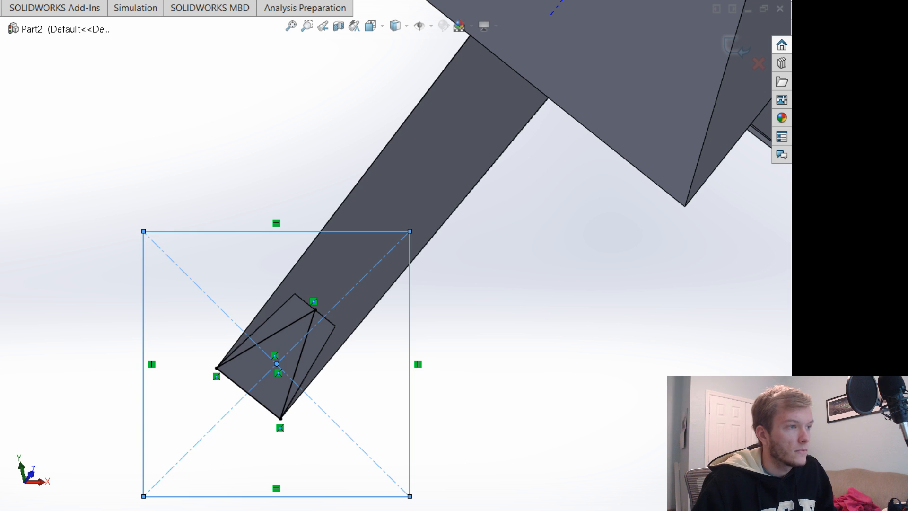
click(57, 1)
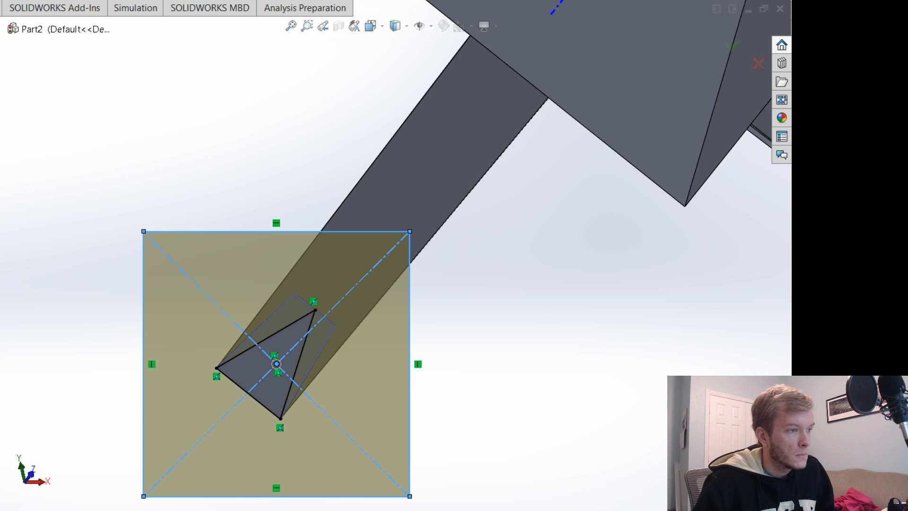
mouse_move(559, 340)
middle_down()
mouse_move(454, 362)
mouse_move(436, 377)
mouse_move(458, 333)
middle_up()
click(483, 276)
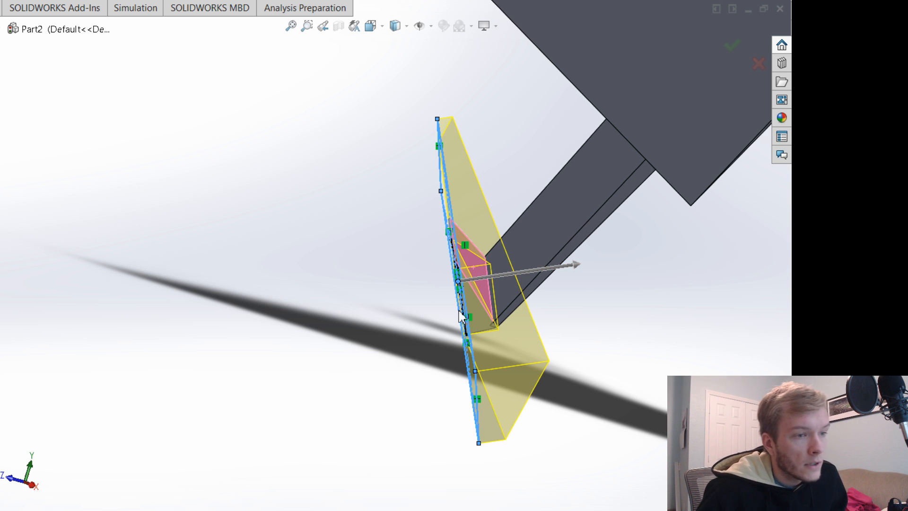
key(Return)
Chamfer the two long outer edges of the arm just cut with a 100 mm distance and 24° angle.
middle_drag(563, 383, 607, 293)
key(f)
middle_drag(512, 356, 485, 141)
scroll(355, 328, down, 3)
scroll(318, 461, up, 3)
scroll(337, 376, down, 3)
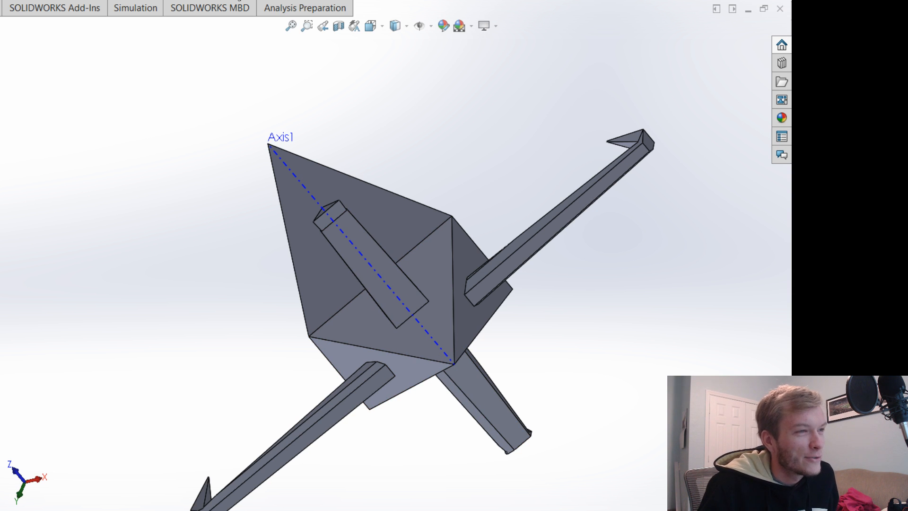
click(369, 242)
click(346, 270)
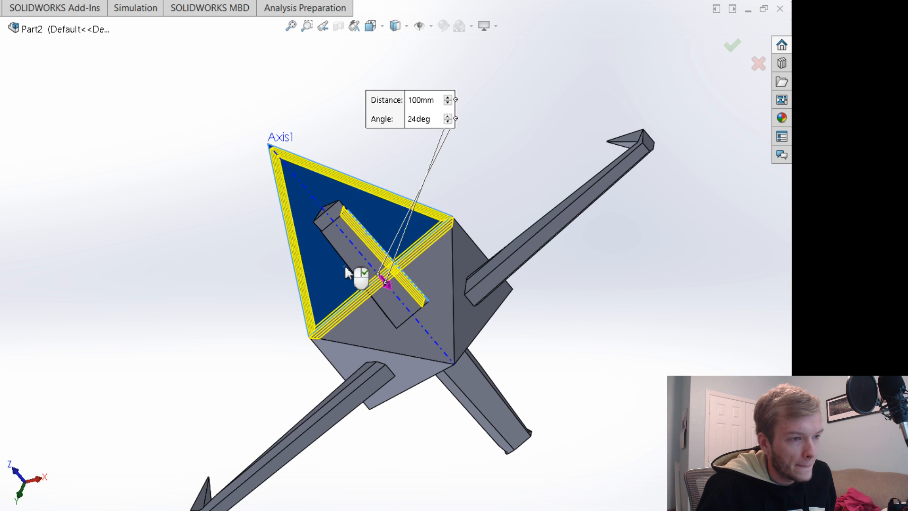
click(338, 269)
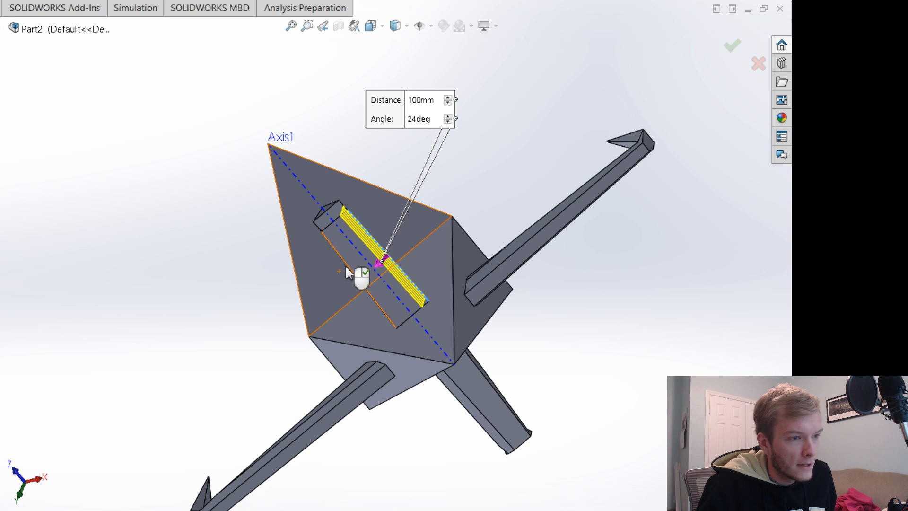
click(351, 268)
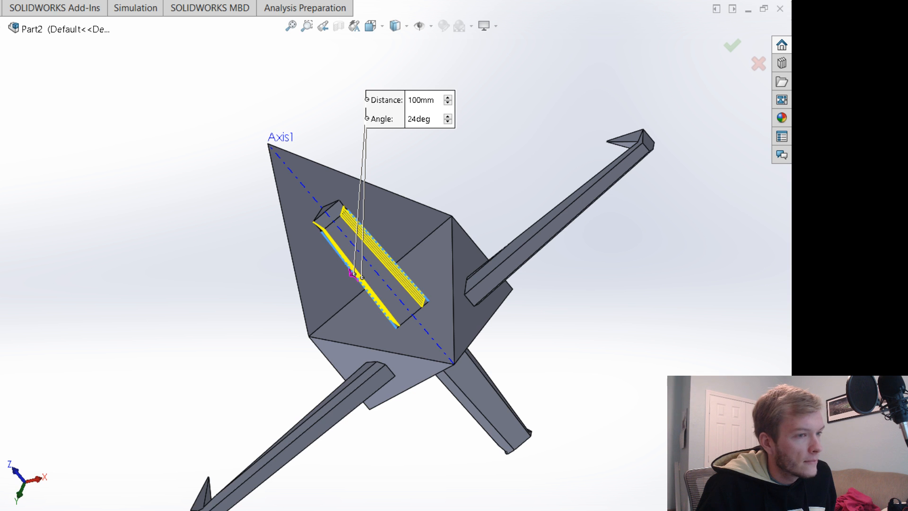
key(Return)
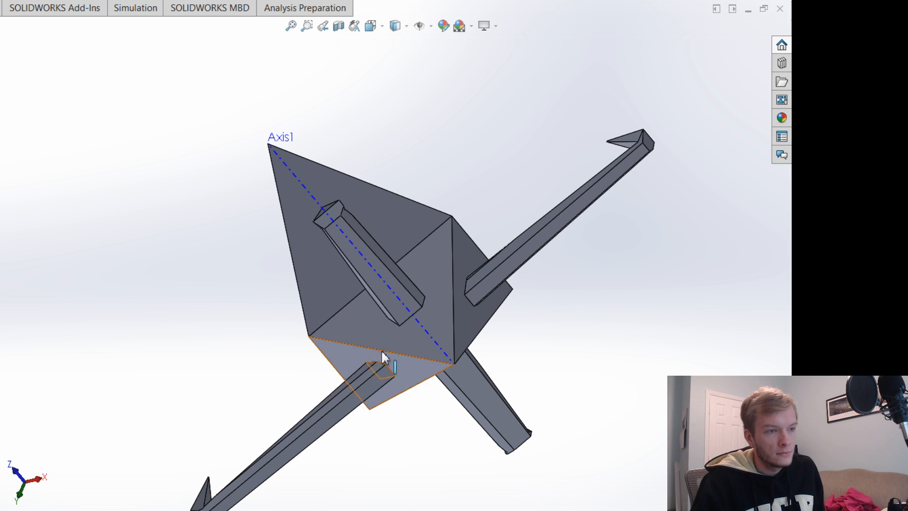
Edit the original arm's extrusion and shorten its depth slightly, so that all four arms are shortened.
scroll(400, 327, up, 2)
scroll(456, 411, down, 4)
middle_drag(400, 466, 524, 438)
scroll(517, 452, up, 5)
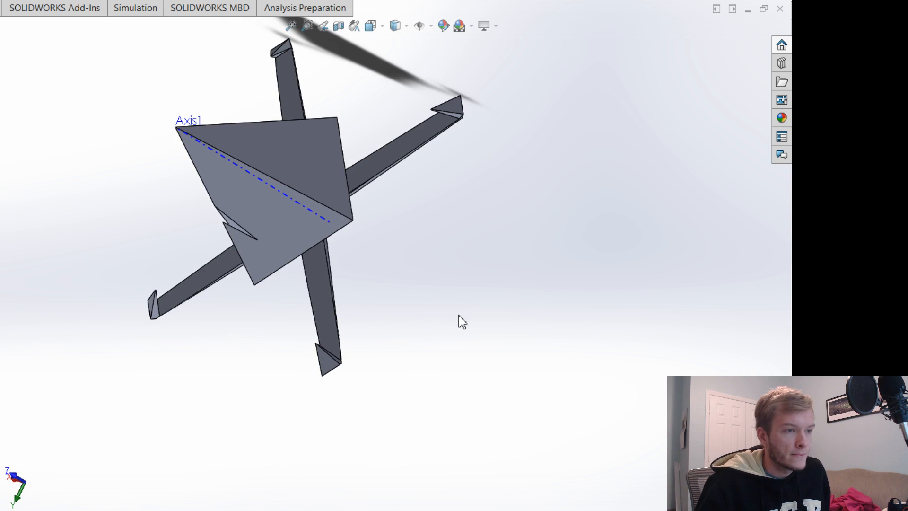
middle_drag(494, 265, 291, 186)
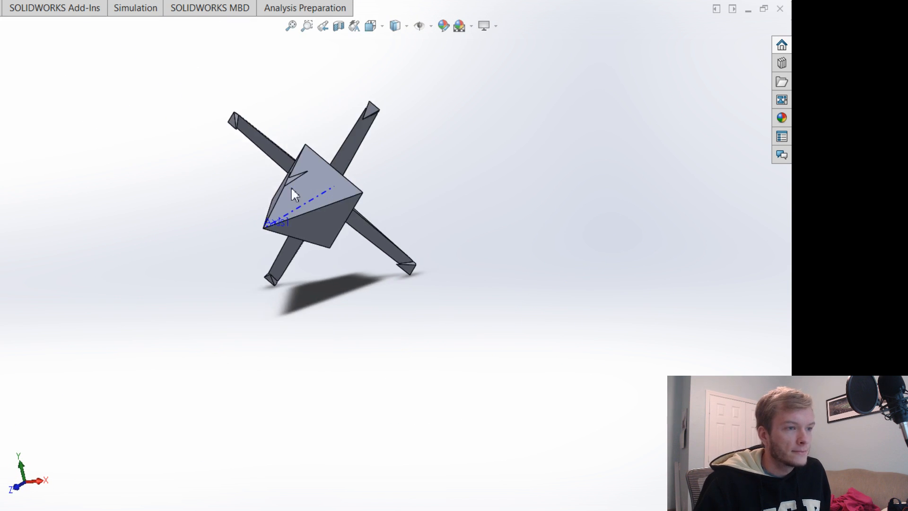
scroll(334, 219, down, 3)
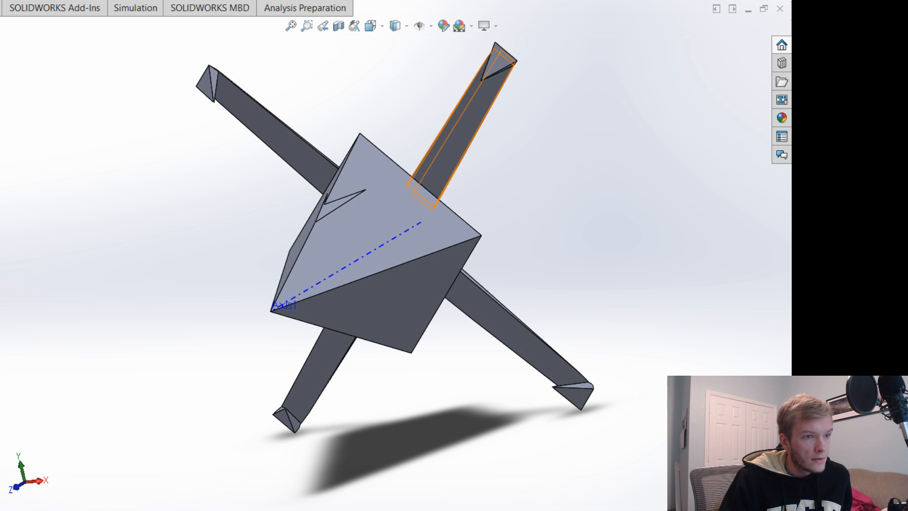
click(463, 130)
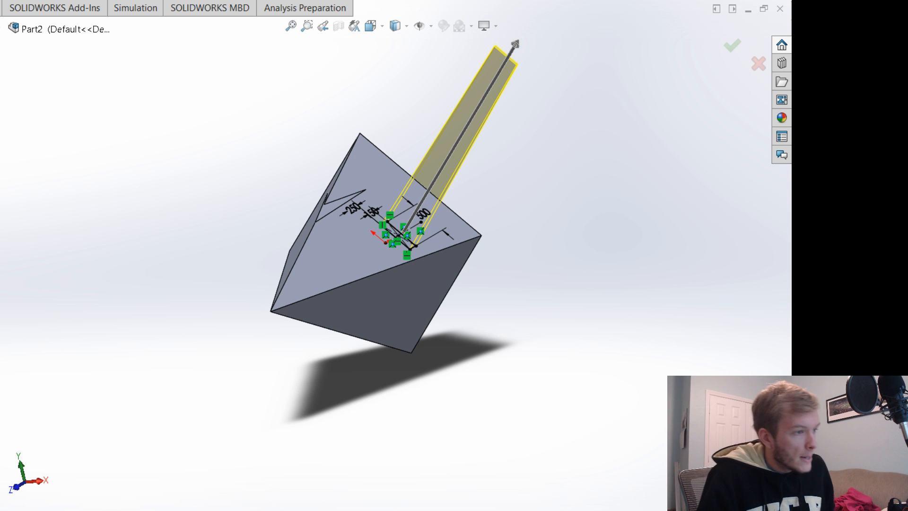
drag(515, 43, 508, 57)
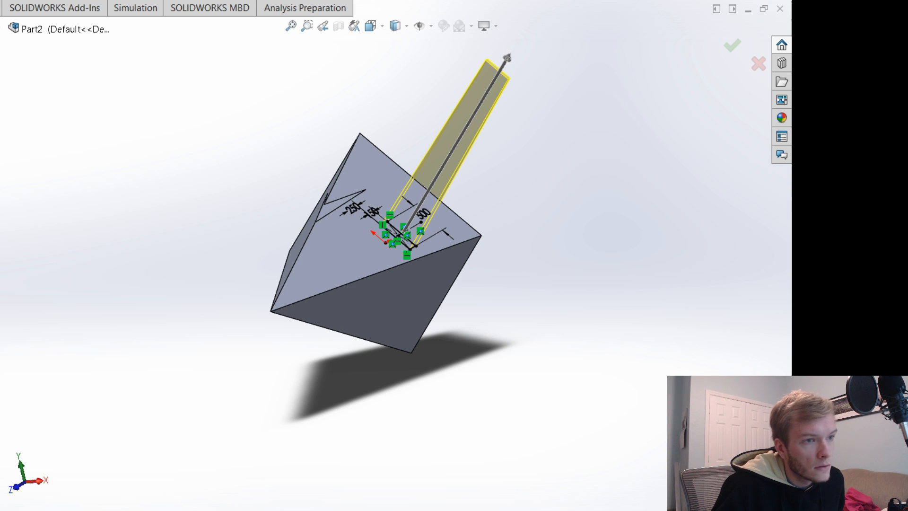
key(Return)
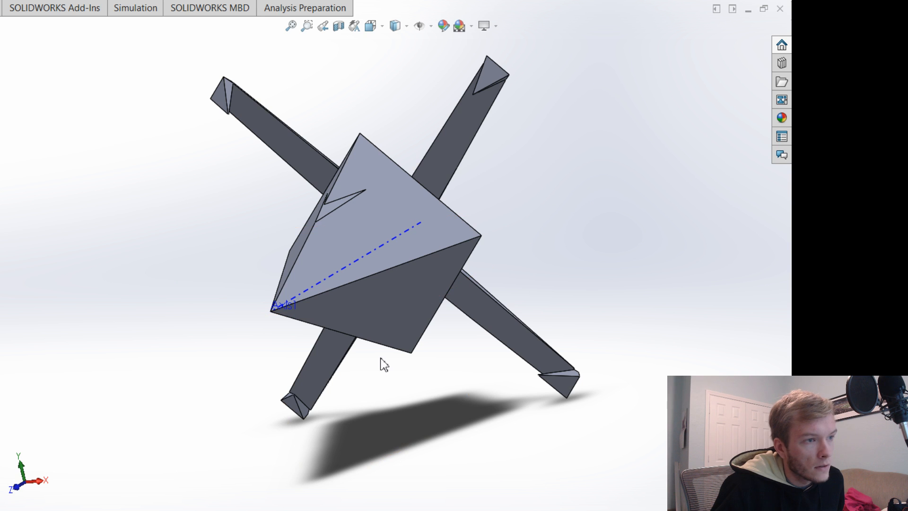
Create a reference plane offset from the Front Plane toward the body's blunt apex, placed just past the bases of the arms.
middle_drag(463, 402, 497, 403)
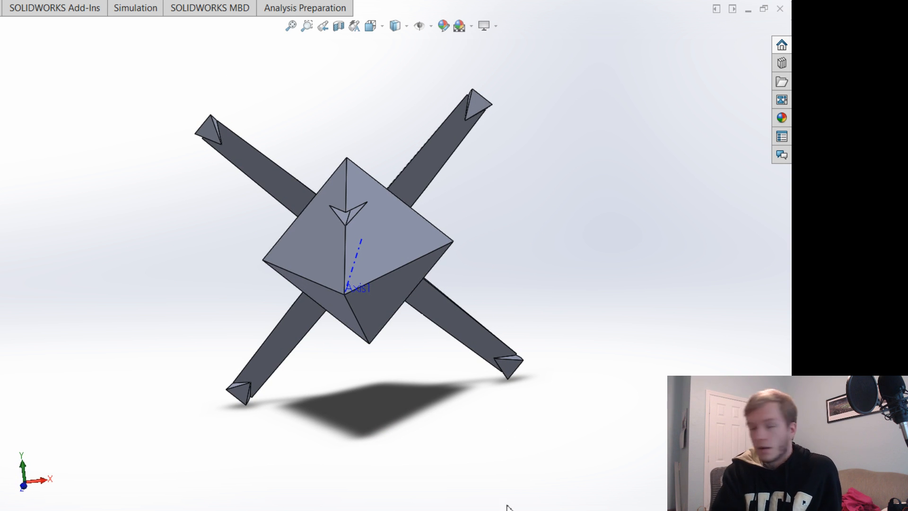
middle_drag(561, 399, 505, 489)
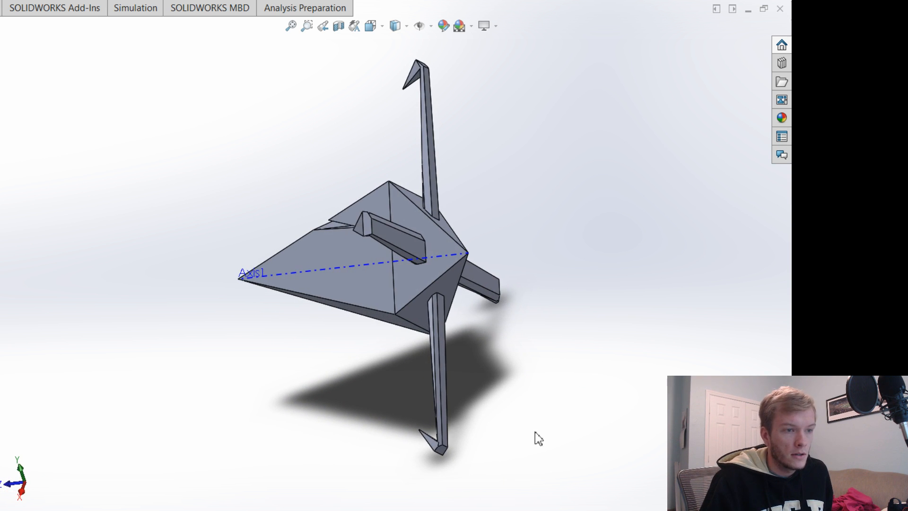
middle_drag(537, 436, 556, 432)
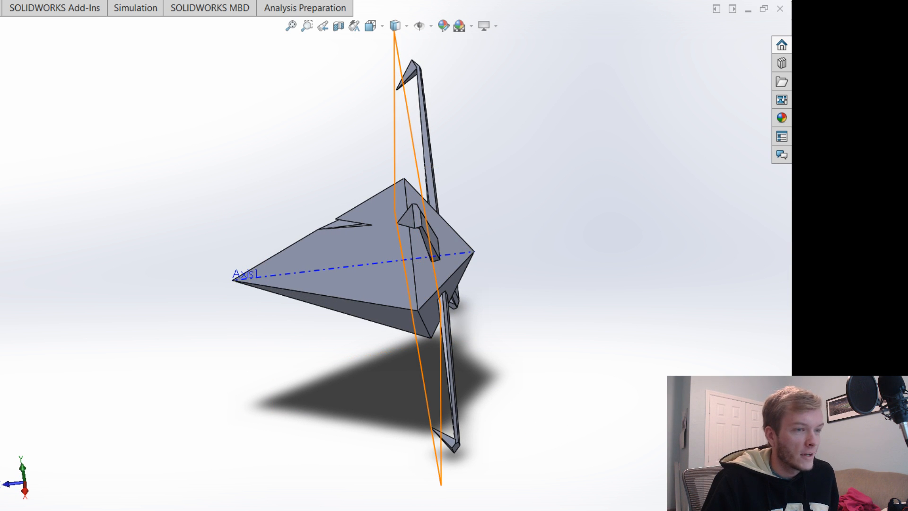
click(441, 481)
click(78, 113)
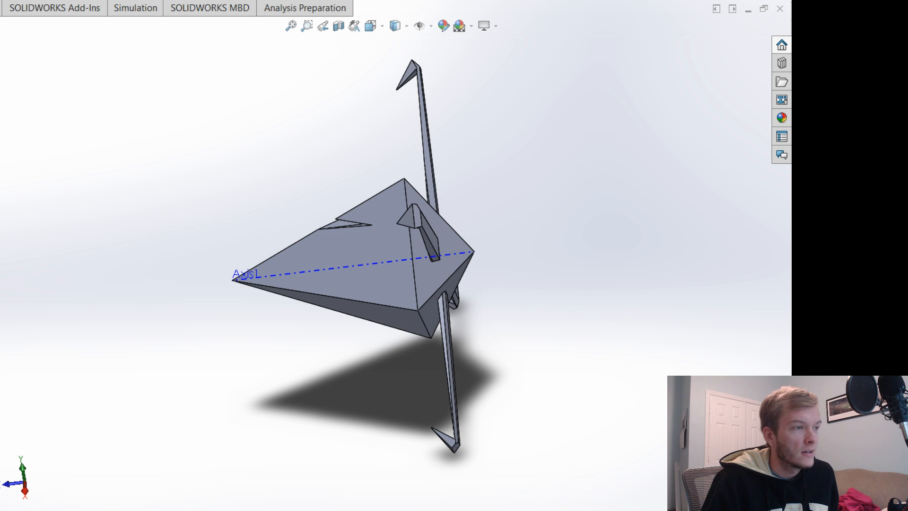
click(440, 482)
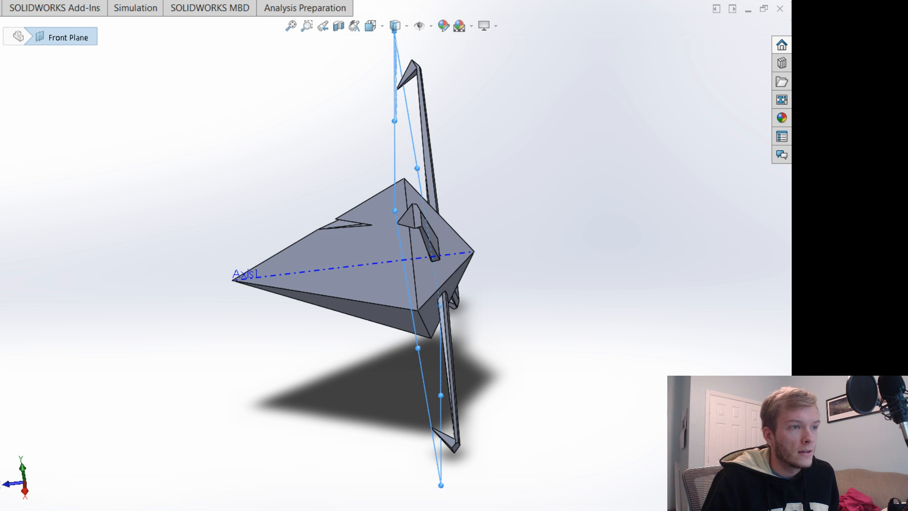
click(423, 27)
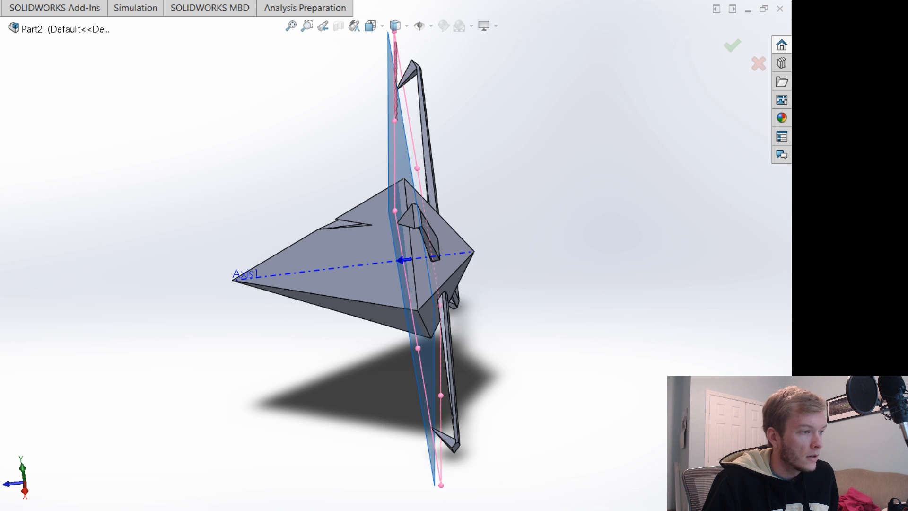
scroll(507, 269, down, 1)
scroll(476, 259, up, 3)
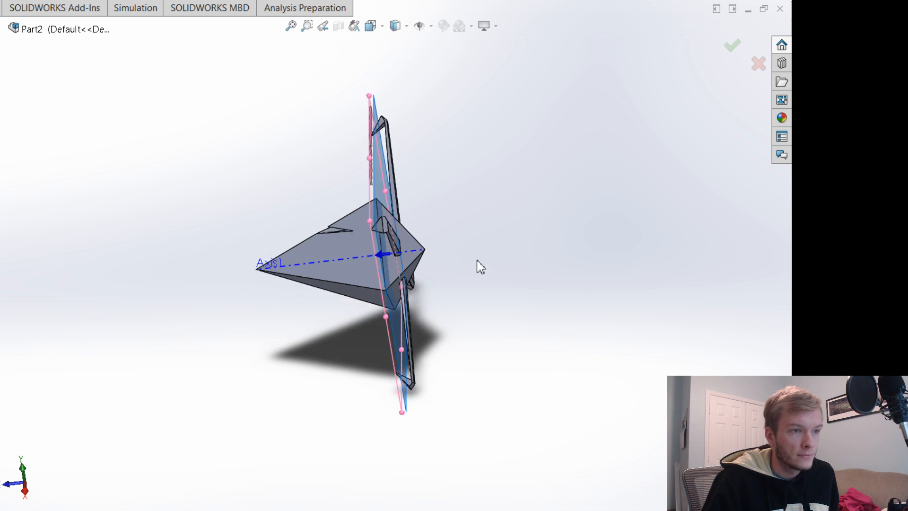
scroll(461, 266, down, 3)
middle_drag(483, 323, 481, 302)
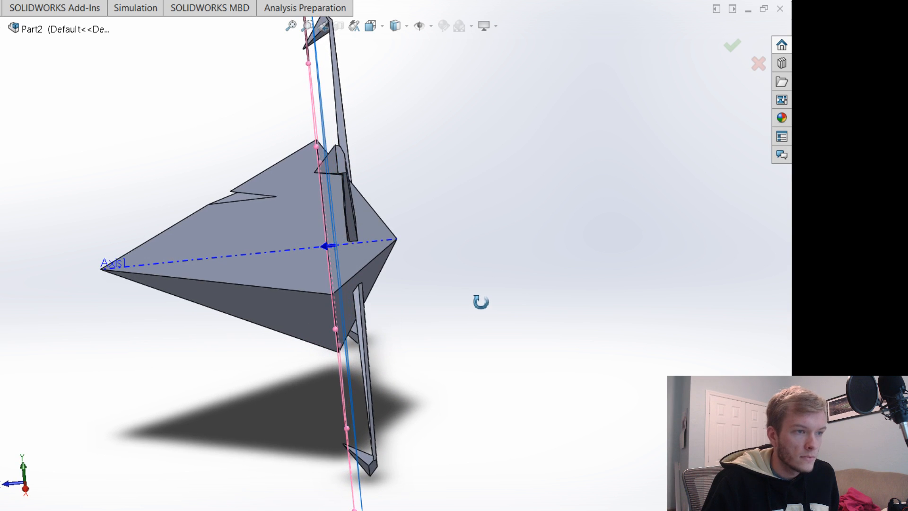
scroll(487, 302, down, 1)
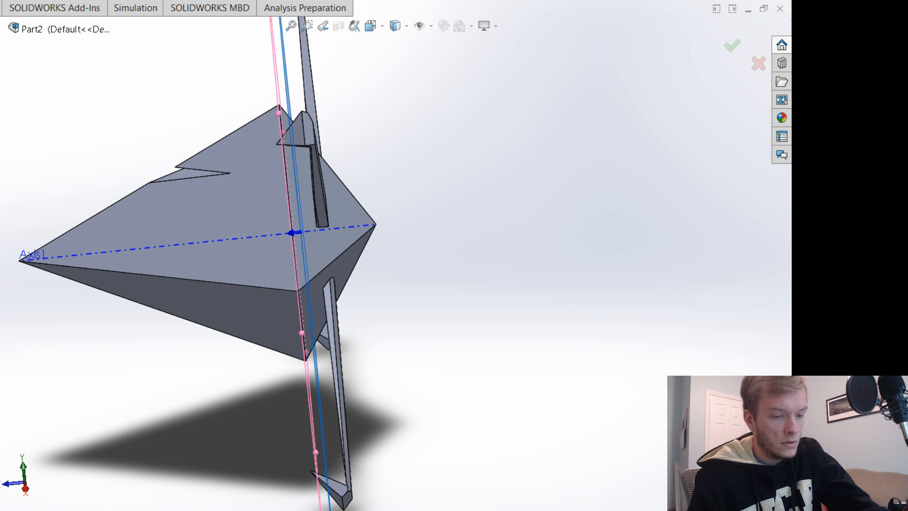
key(Return)
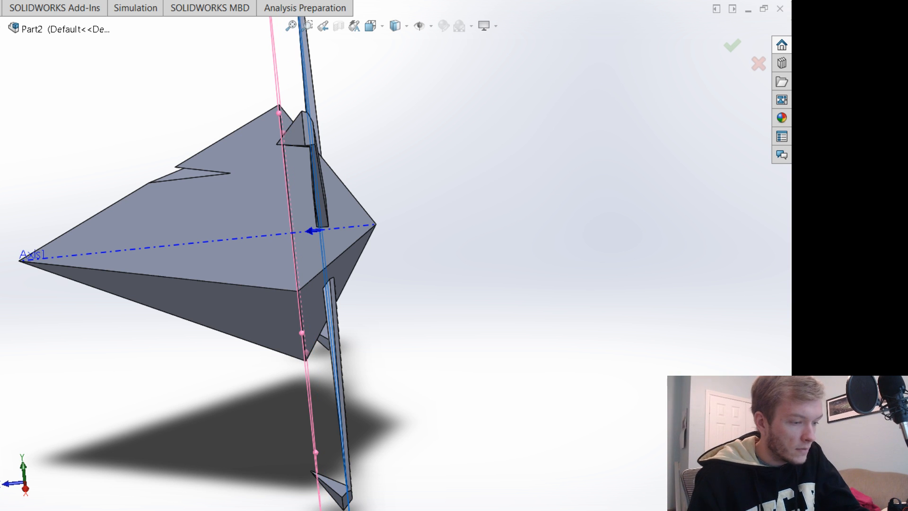
key(Return)
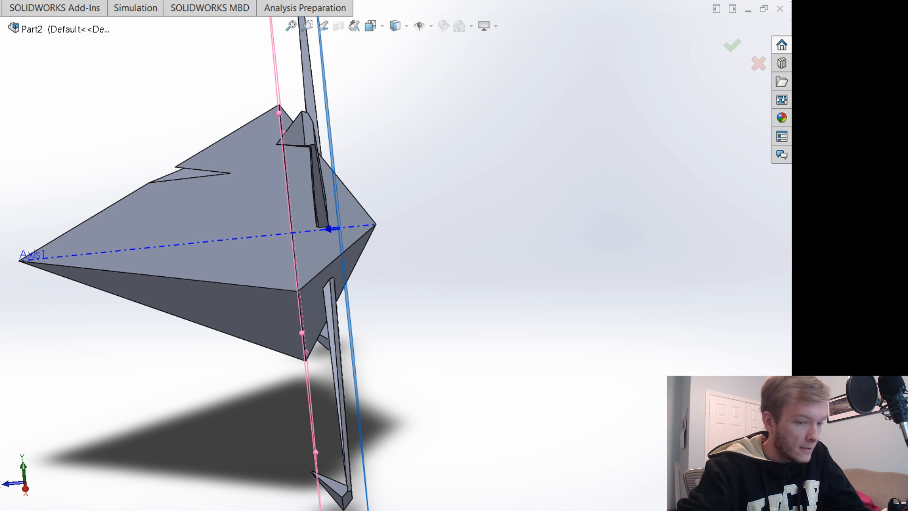
key(Return)
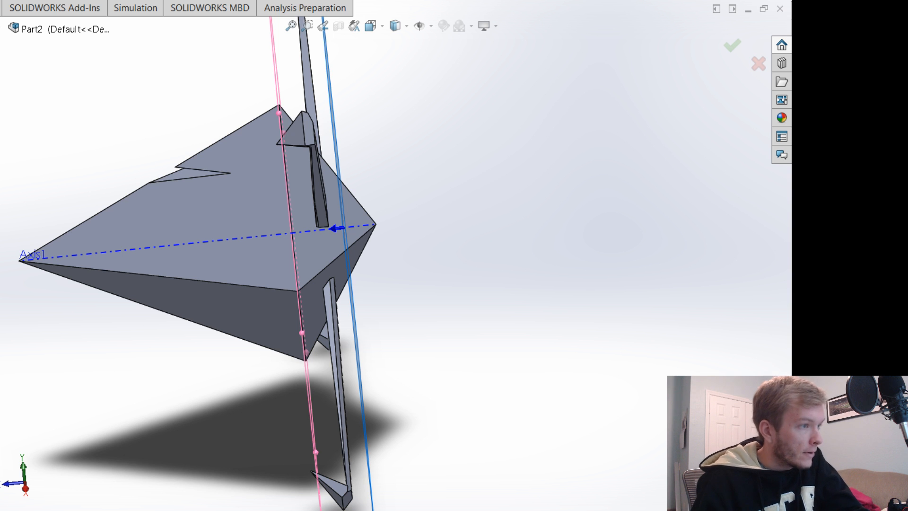
key(Return)
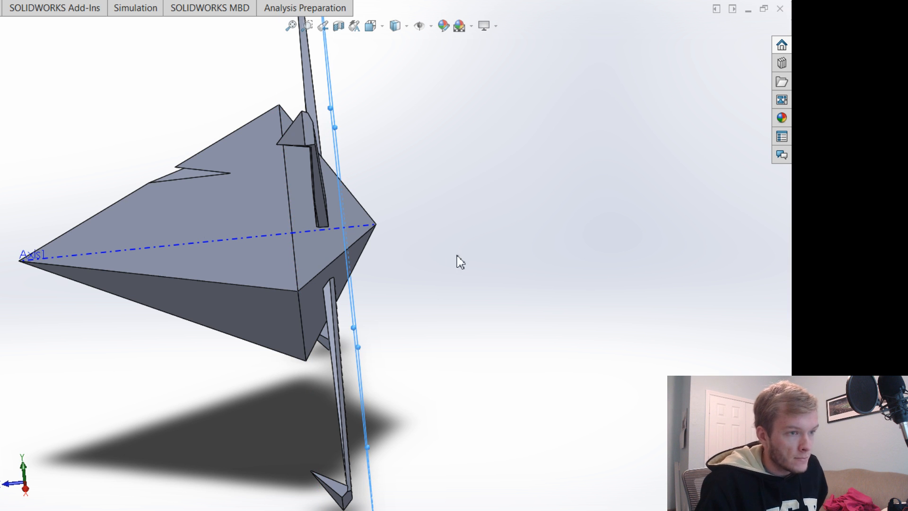
Sketch a closed four-line diamond on the offset plane, placing each corner on one of the body's four edges around the blunt apex.
middle_drag(460, 262, 409, 320)
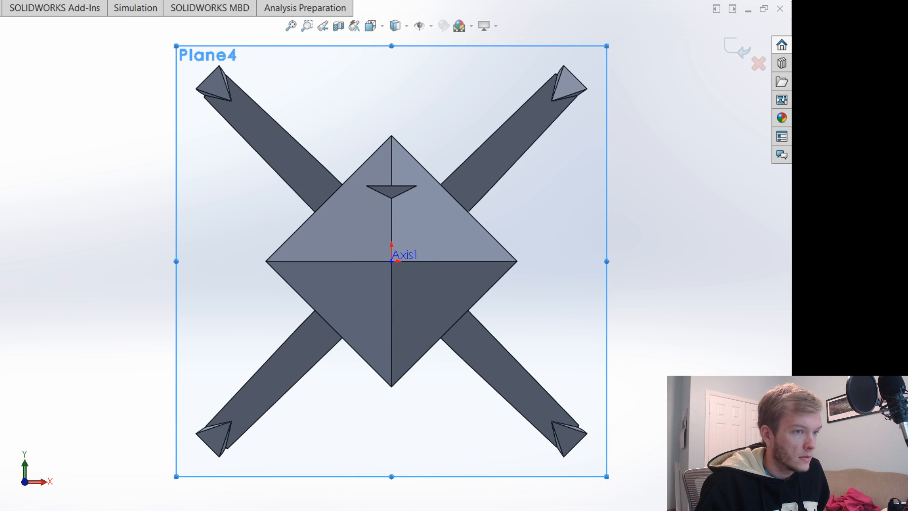
key(ctrl+8)
scroll(367, 301, down, 4)
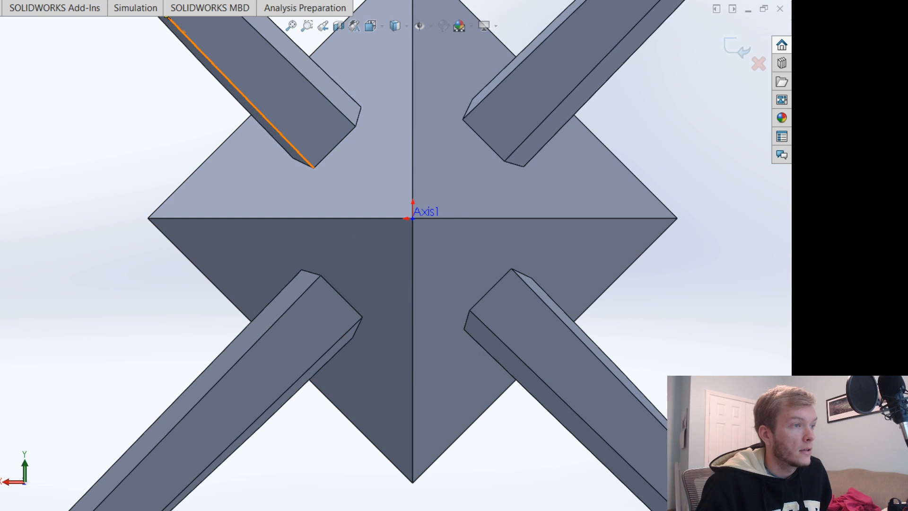
click(299, 218)
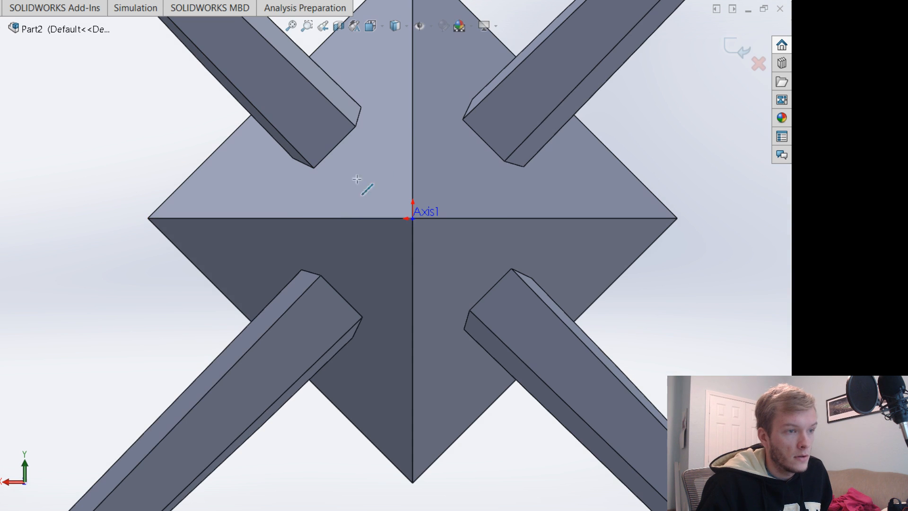
click(413, 118)
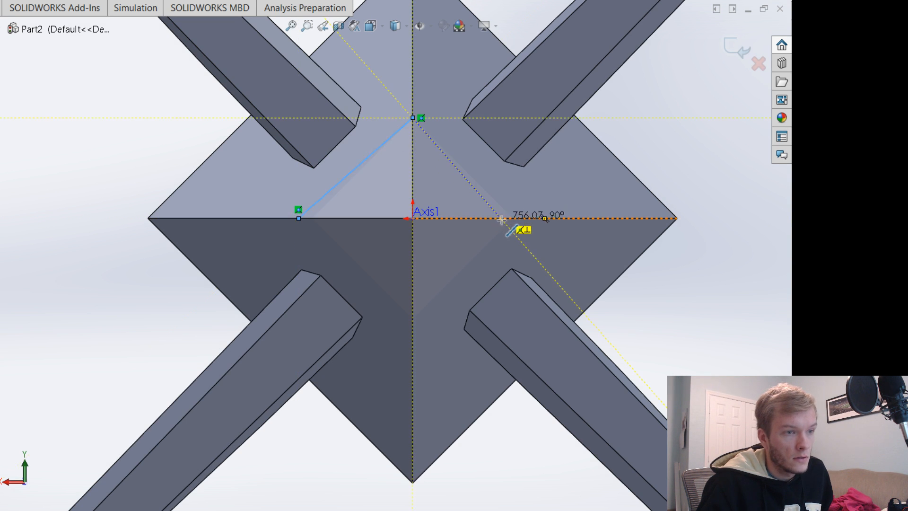
click(500, 219)
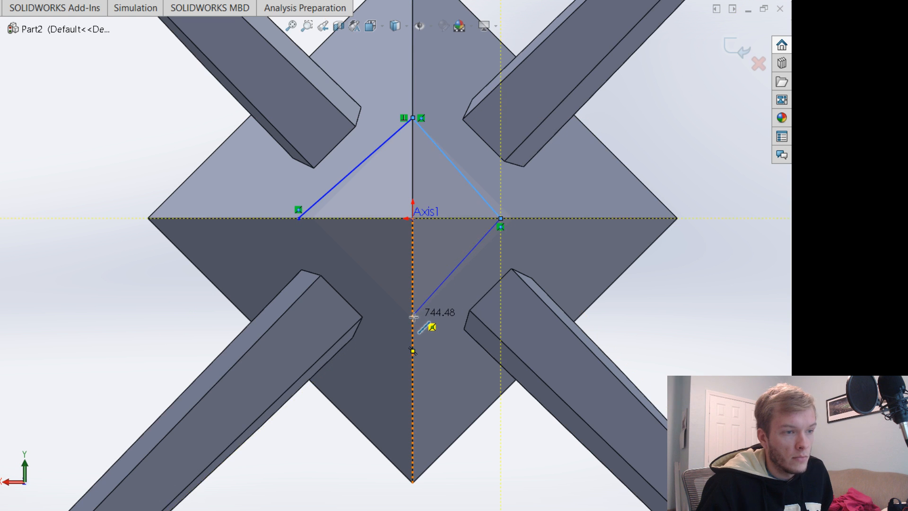
click(412, 314)
click(299, 218)
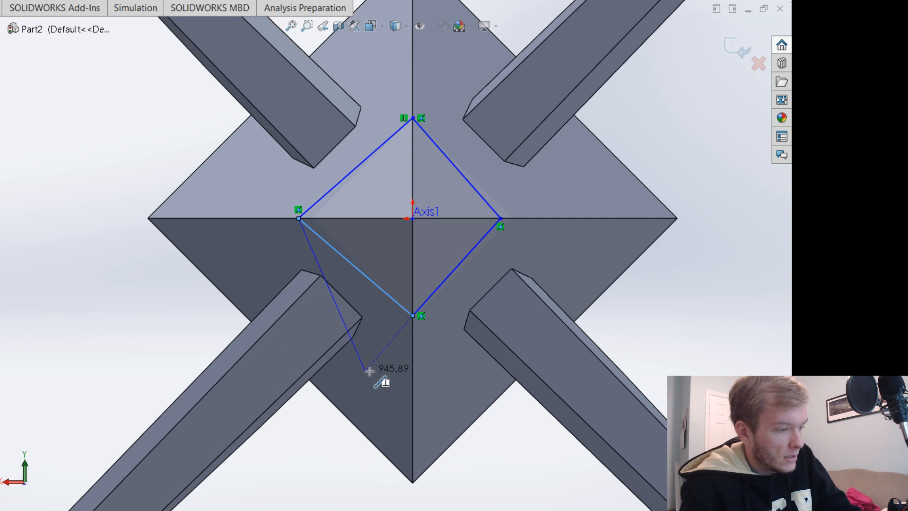
key(Escape)
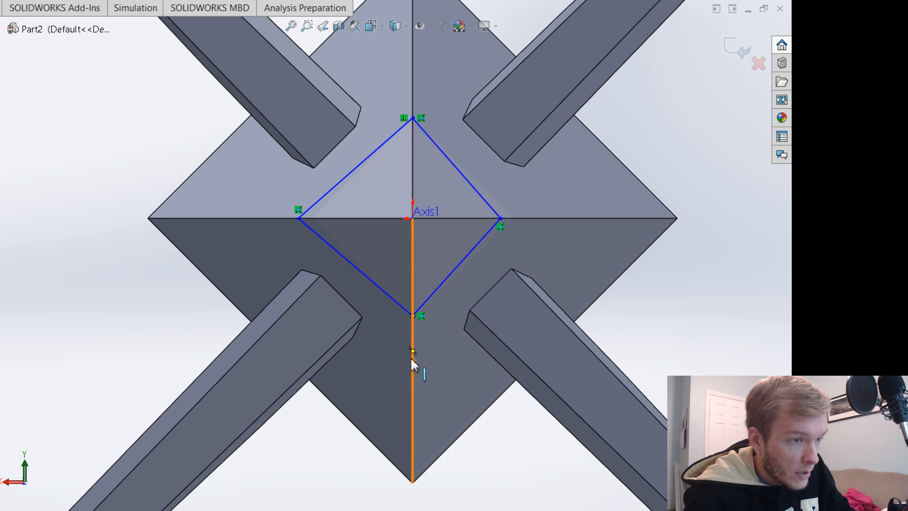
Add pierce relations between the diamond's corners and the body's edges so the sketch matches the body's cross-section at the offset plane.
click(413, 367)
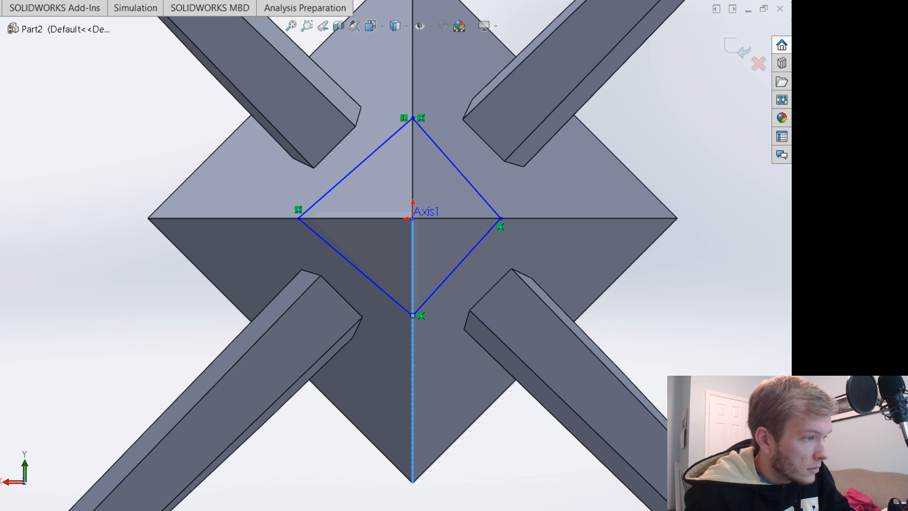
click(298, 219)
ctrl+click(324, 219)
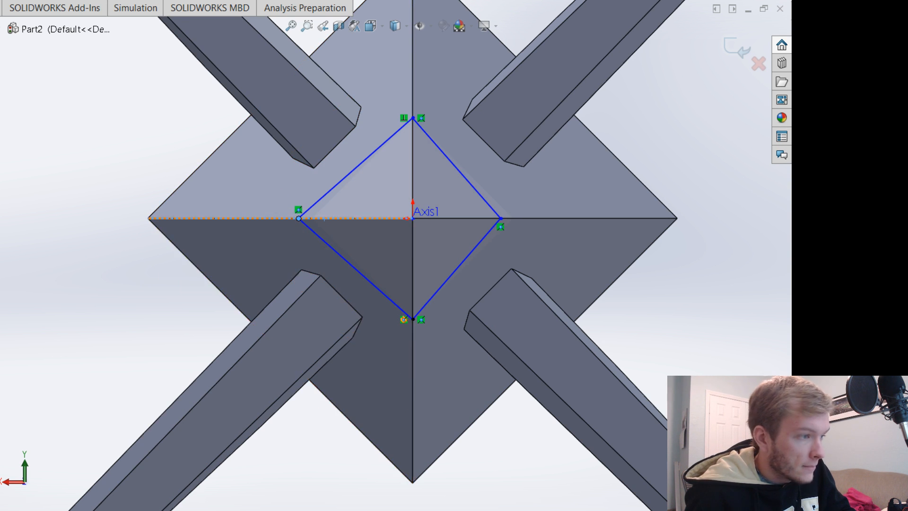
click(412, 118)
ctrl+click(413, 88)
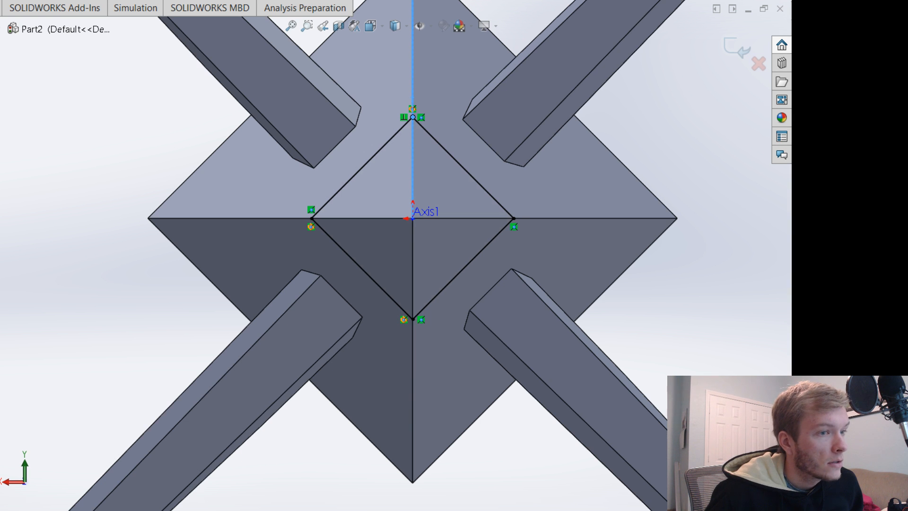
Cut-extrude the diamond outward past the blunt apex to truncate the body with a flat face at the offset plane.
key(e)
mouse_move(648, 300)
middle_down()
mouse_move(755, 291)
mouse_move(759, 251)
middle_up()
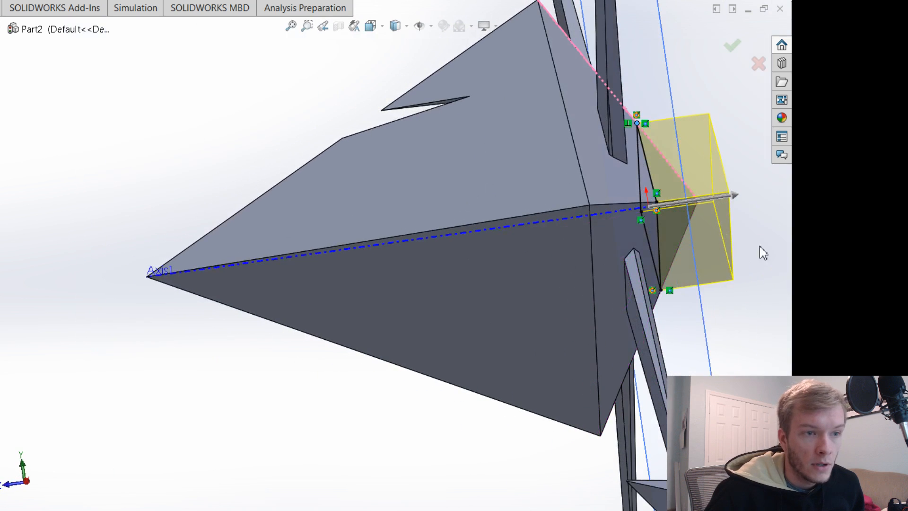
click(732, 46)
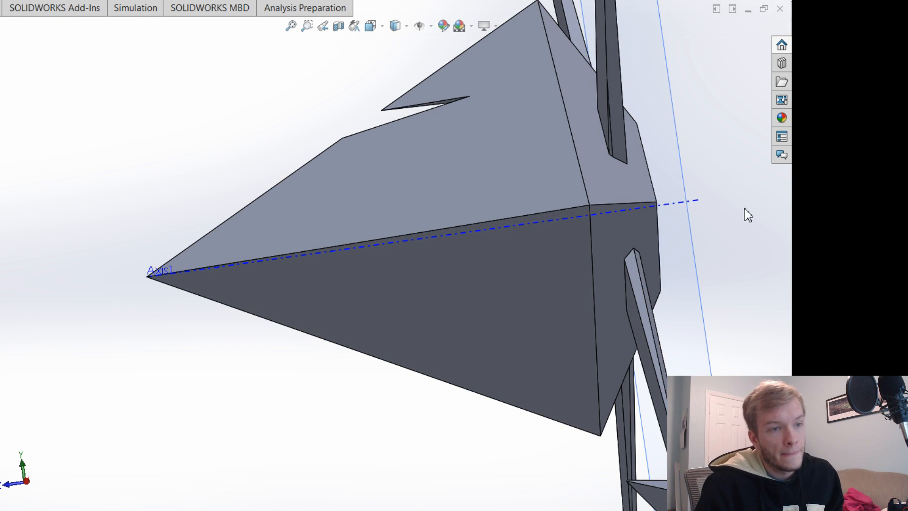
Sketch on the truncated end face and offset its four edges inward by 70 mm.
mouse_move(746, 214)
middle_down()
mouse_move(685, 205)
mouse_move(643, 219)
middle_up()
click(658, 197)
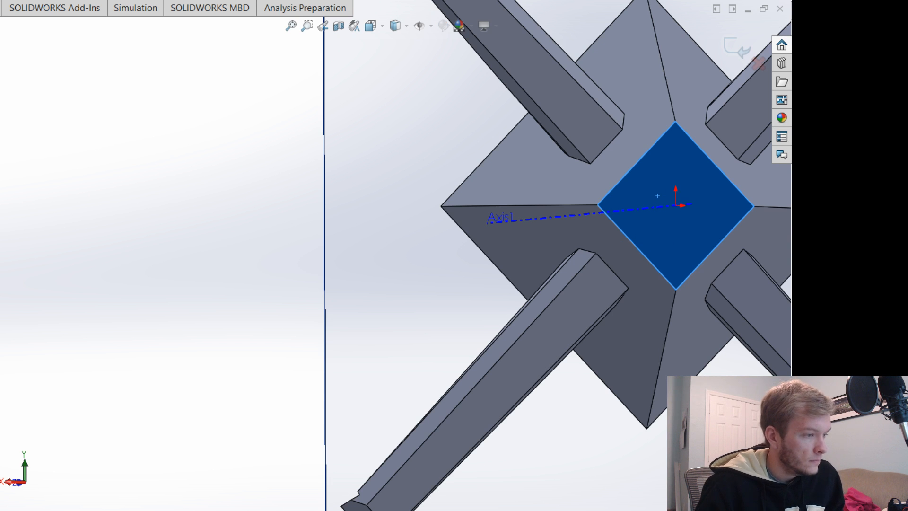
key(ctrl+8)
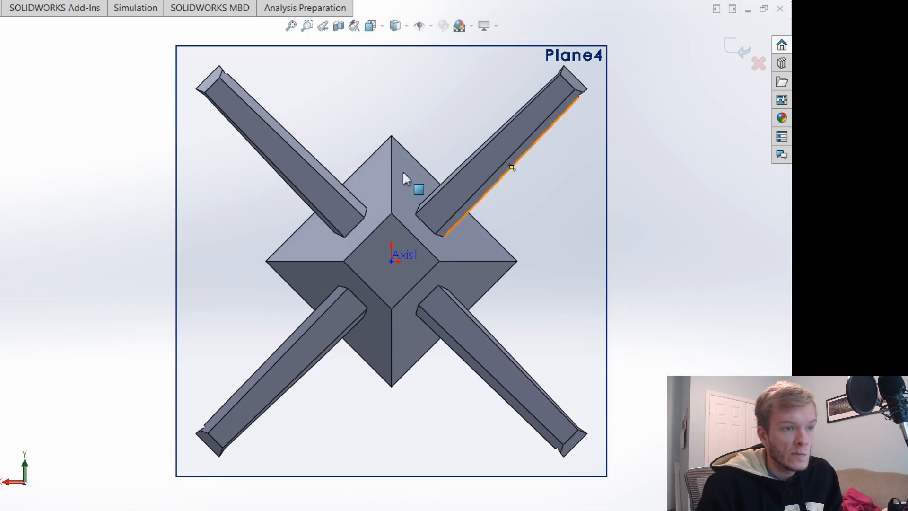
scroll(367, 244, down, 3)
scroll(378, 261, down, 3)
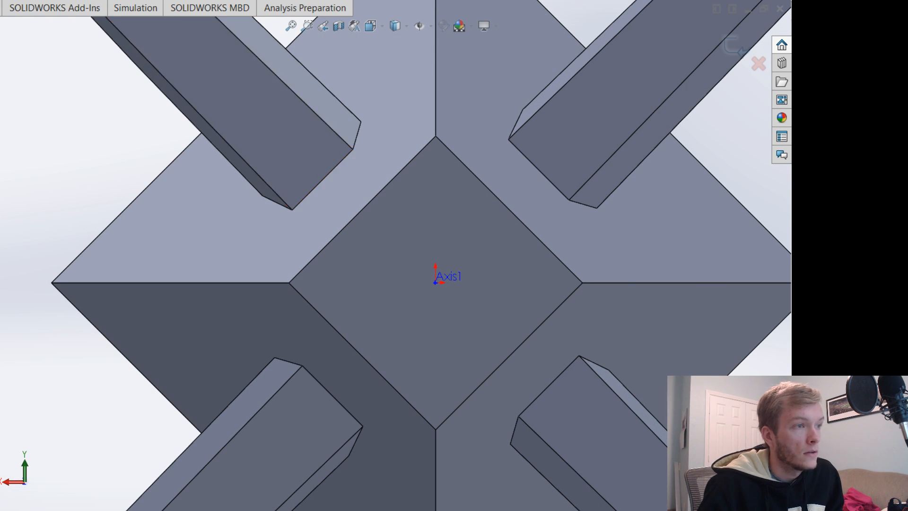
click(366, 208)
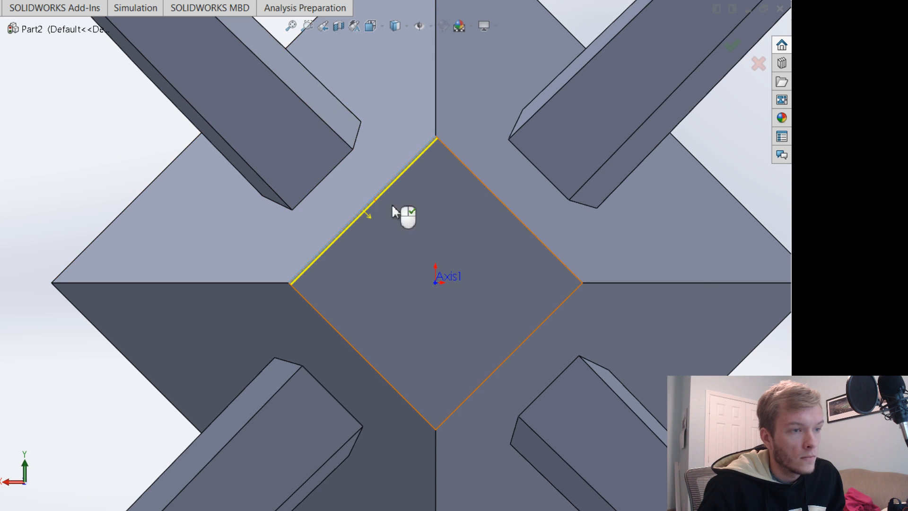
click(476, 178)
click(534, 330)
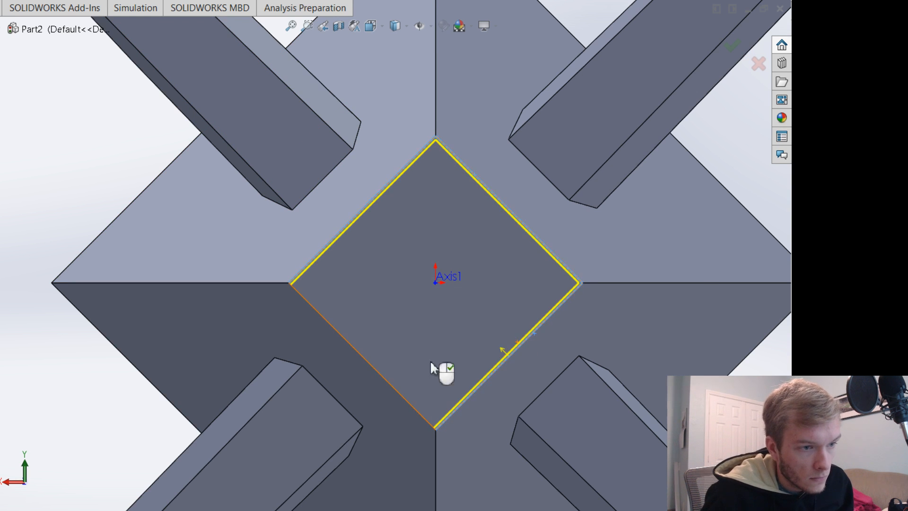
click(388, 383)
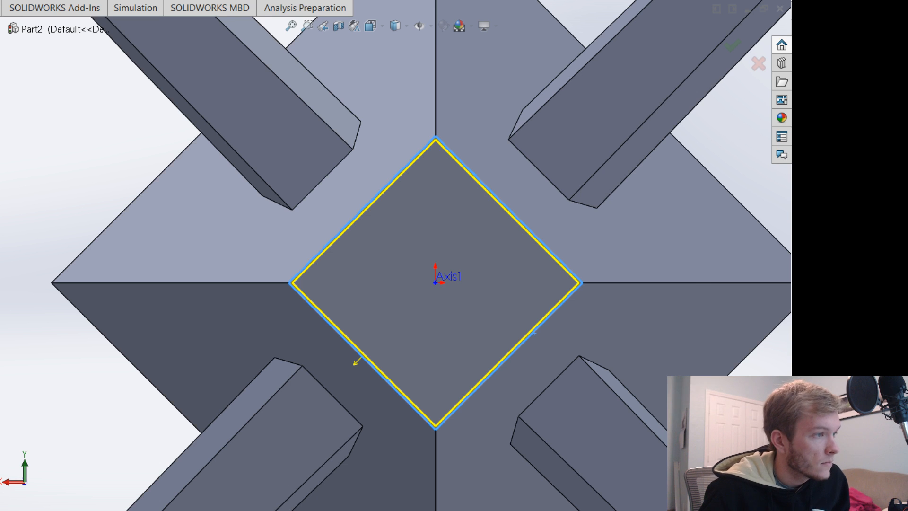
key(Up)
key(Up)
key(Up)
key(Up)
key(Up)
key(Up)
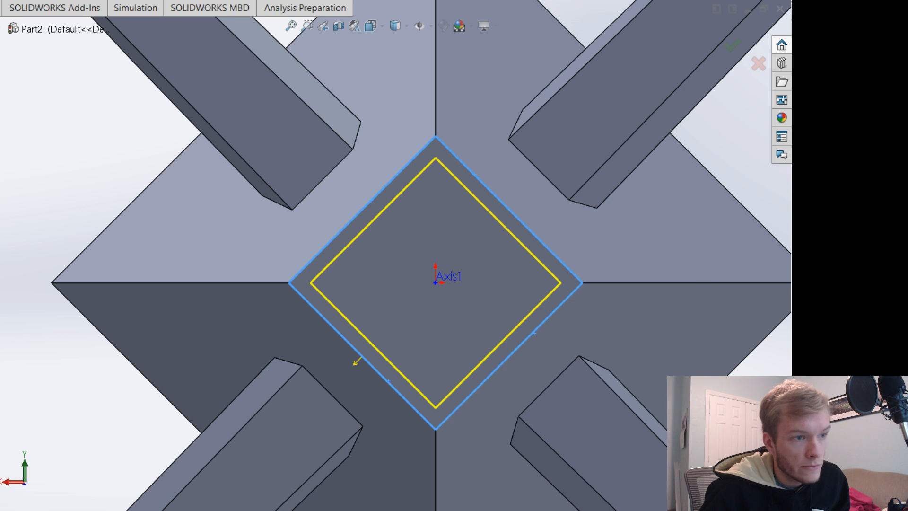
key(Up)
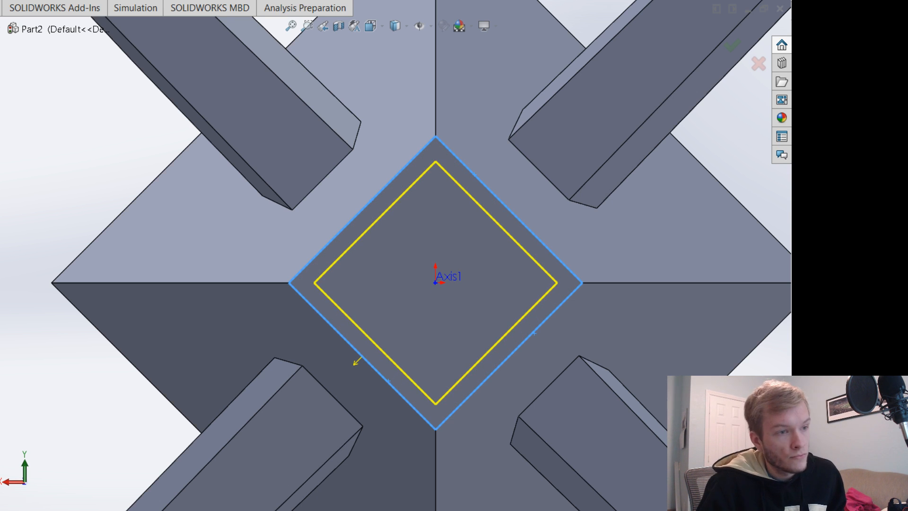
key(Return)
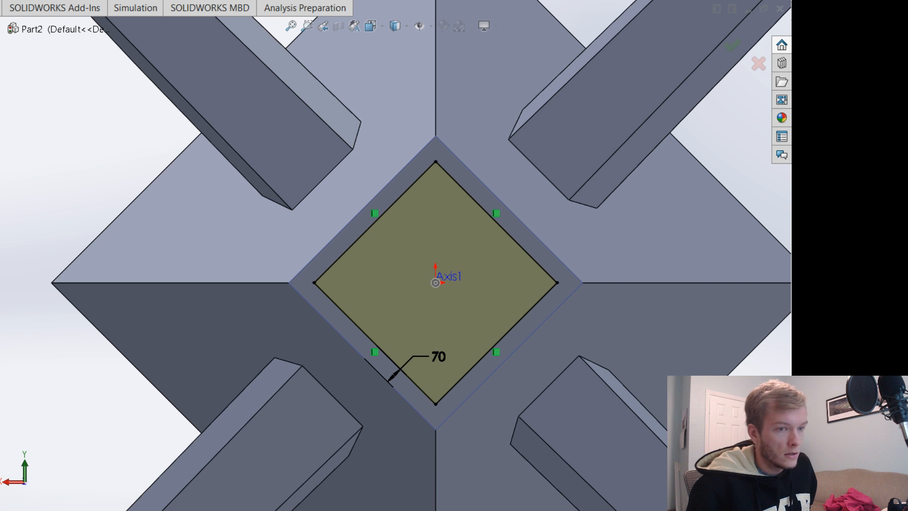
Cut-extrude the offset square a short distance into the body to form a shallow recess in the end face.
scroll(185, 254, up, 1)
middle_drag(186, 255, 111, 266)
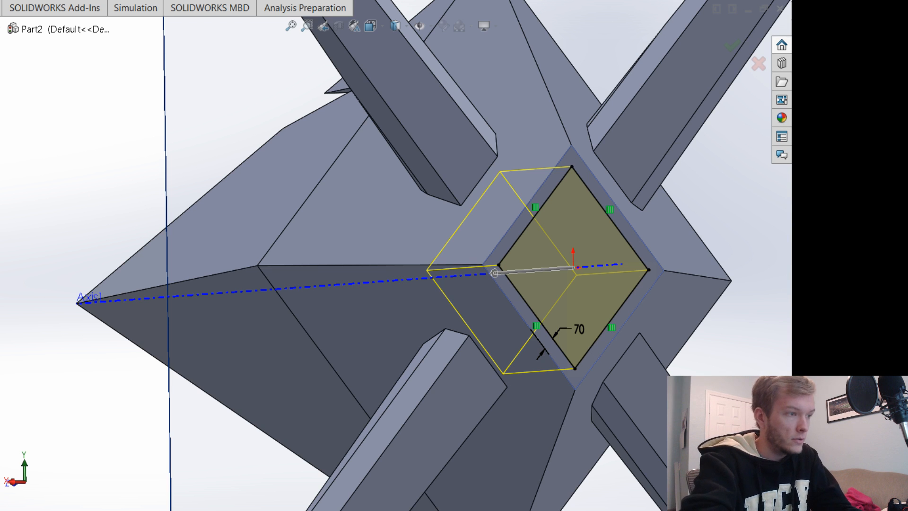
key(Return)
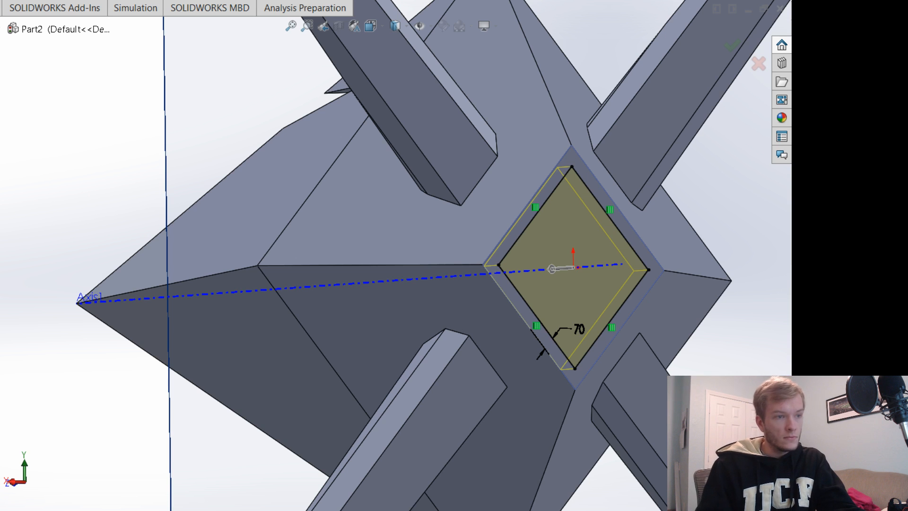
key(Return)
key(f)
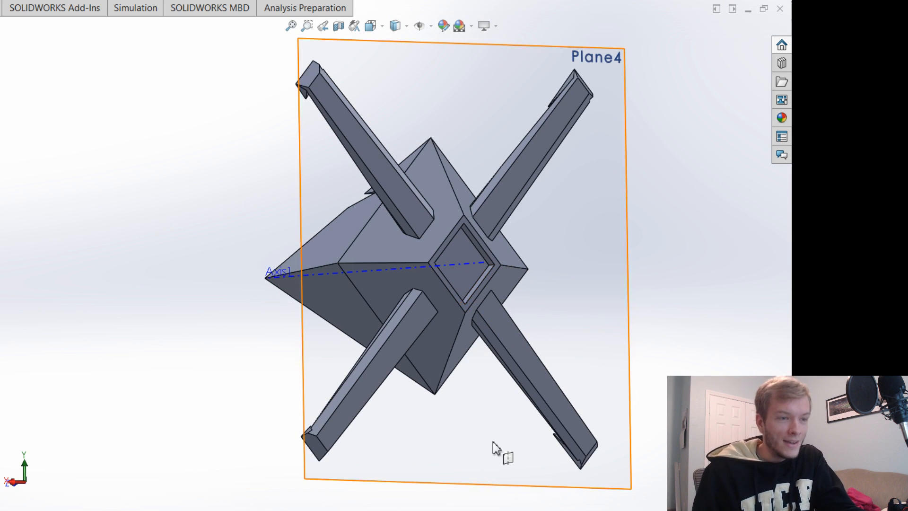
Hide the offset reference plane and the central axis.
middle_drag(493, 447, 652, 507)
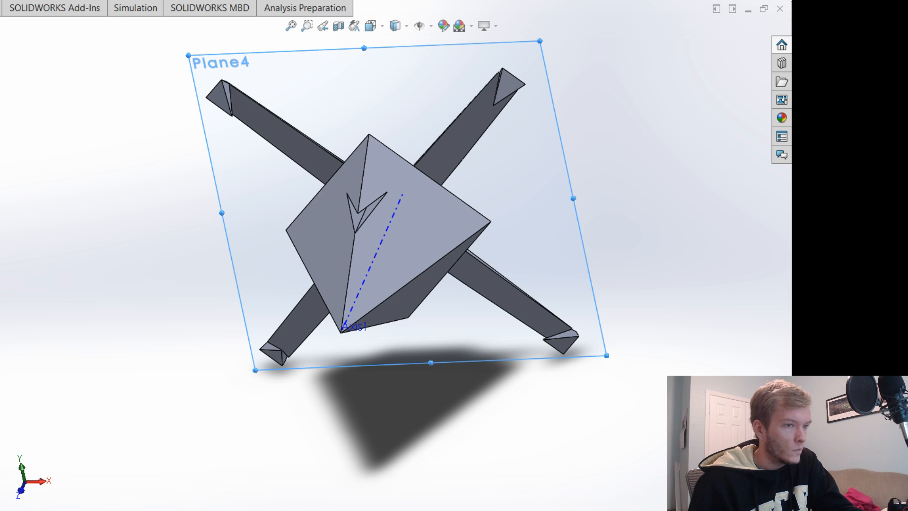
click(441, 449)
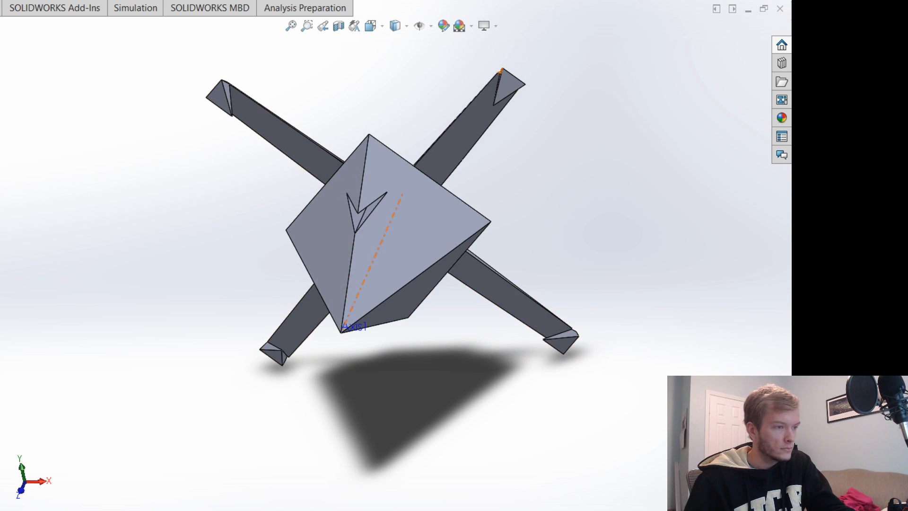
click(378, 248)
key(Escape)
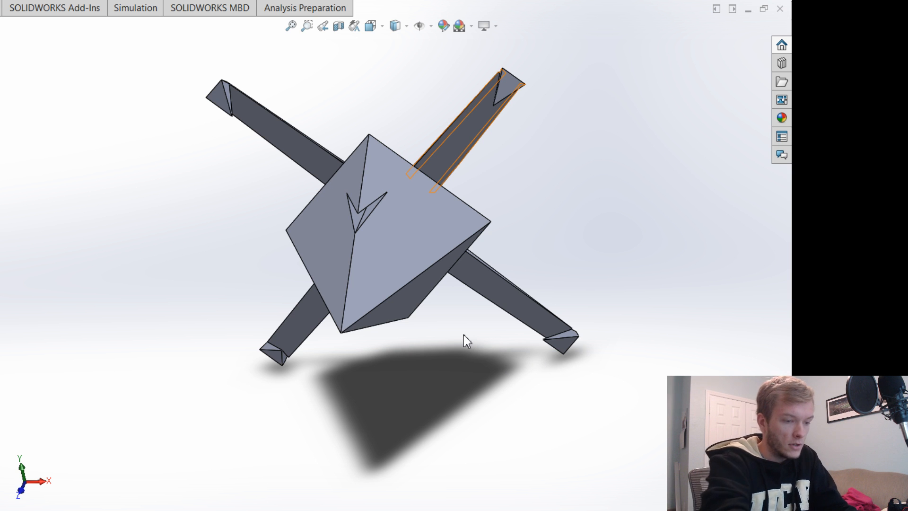
key(ctrl+7)
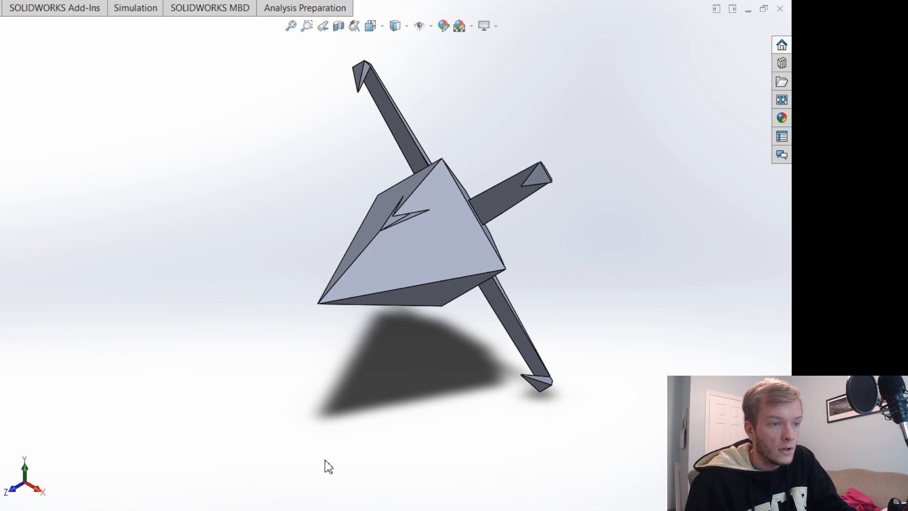
middle_drag(316, 502, 889, 503)
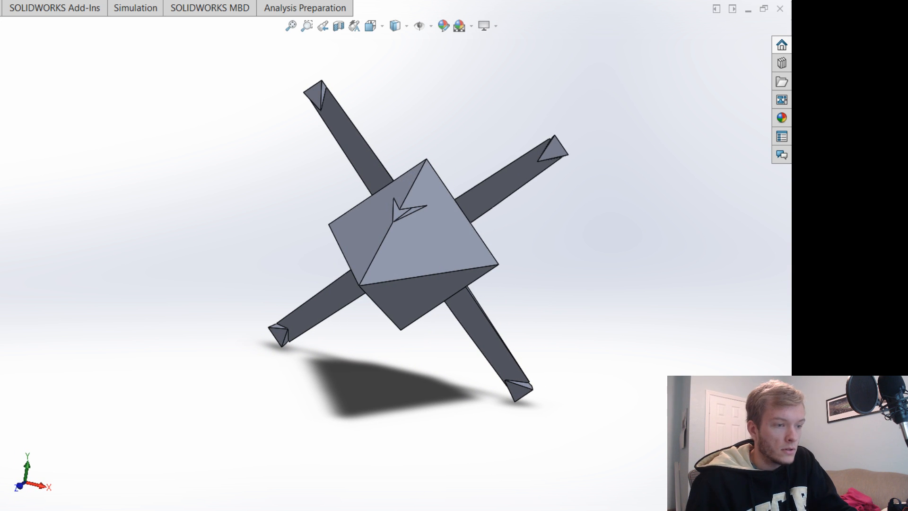
Switch to the Sun Incinerator part and start a sketch on the hexagonal rear face of its fuselage.
key(ctrl+Tab)
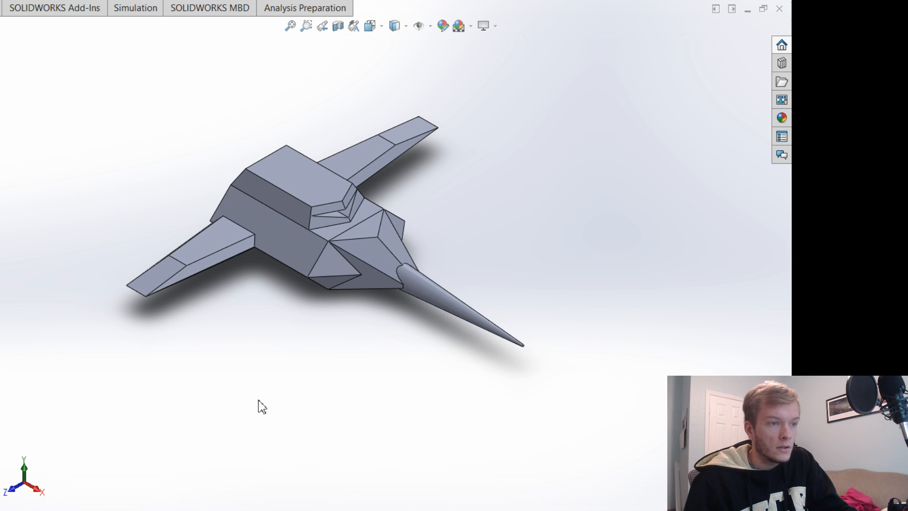
middle_drag(227, 382, 432, 431)
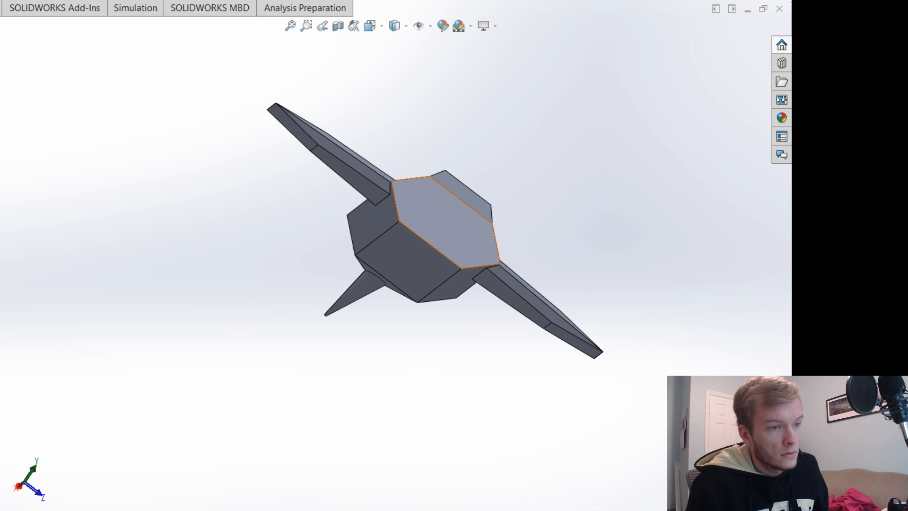
click(443, 229)
click(479, 213)
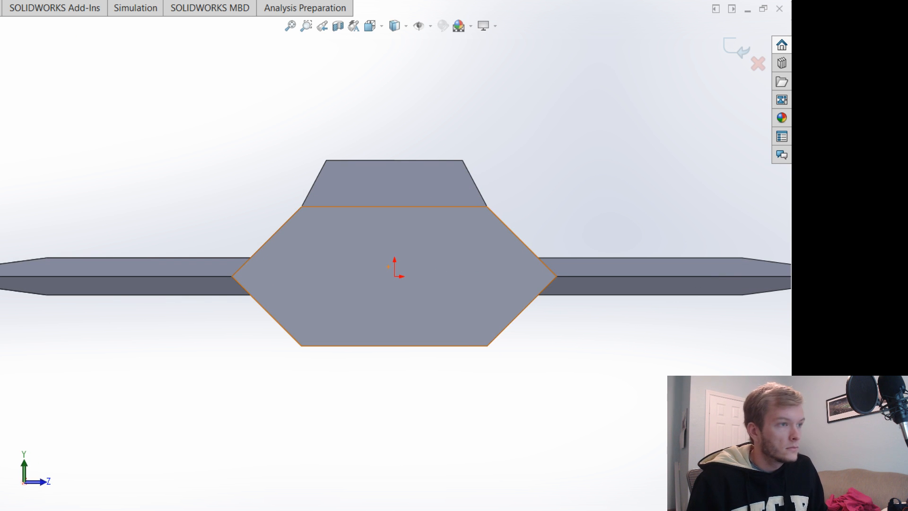
Sketch a circle of about 51 mm radius centred on the origin and a small circle near the hexagonal face's upper-right corner.
click(394, 276)
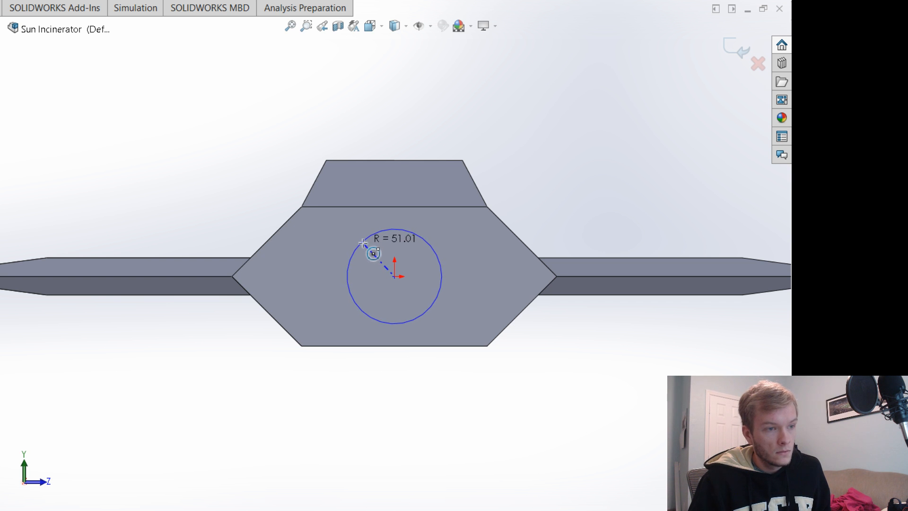
click(363, 243)
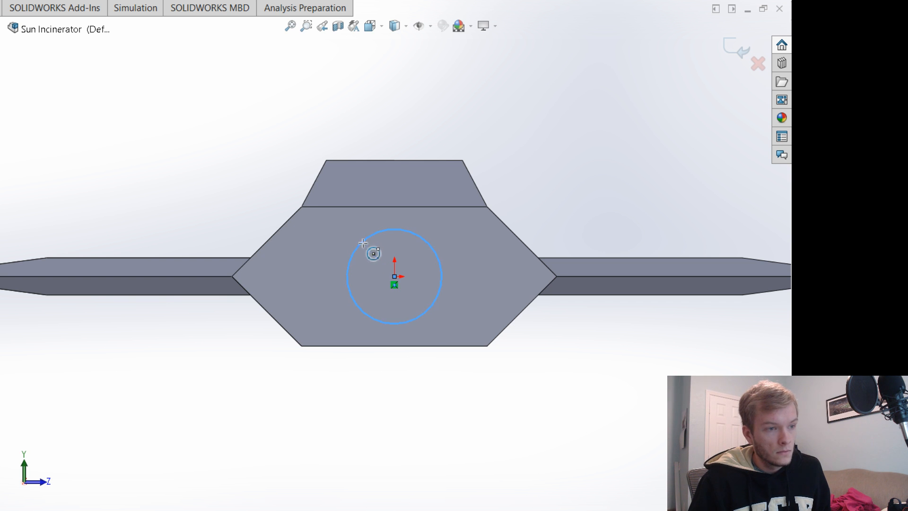
click(472, 229)
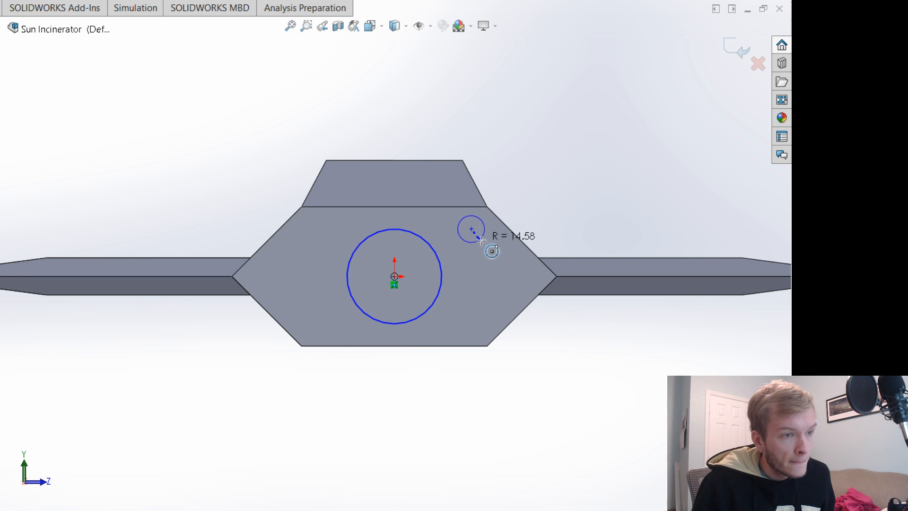
click(482, 243)
click(483, 243)
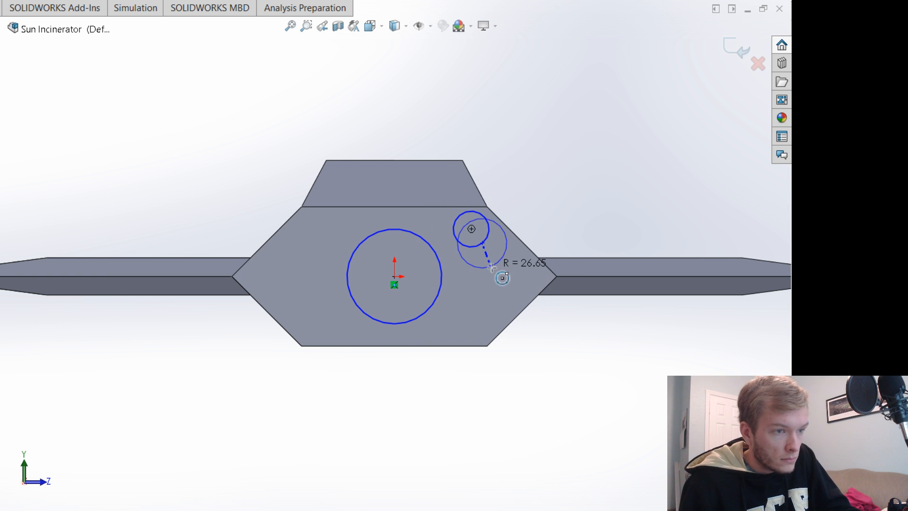
key(Escape)
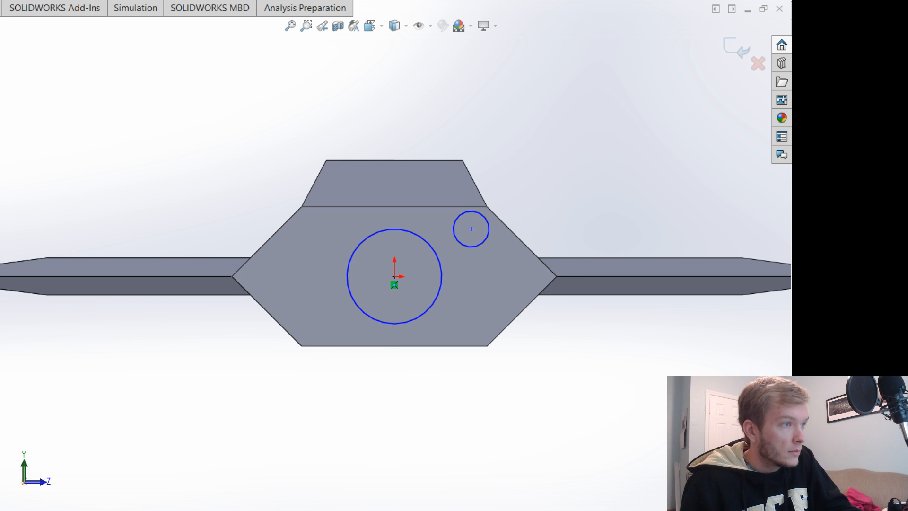
Sketch two more small circles, one level with the origin near the face's right vertex and one near its lower-right corner.
click(500, 276)
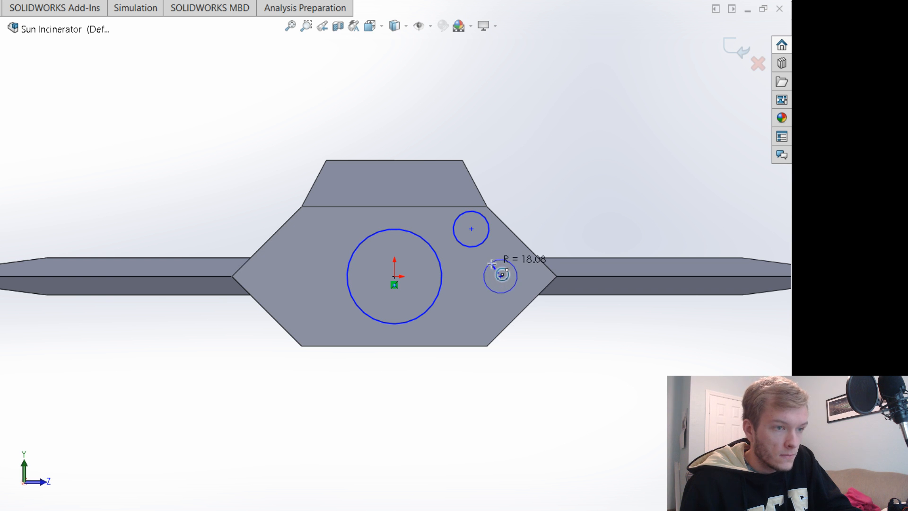
click(512, 264)
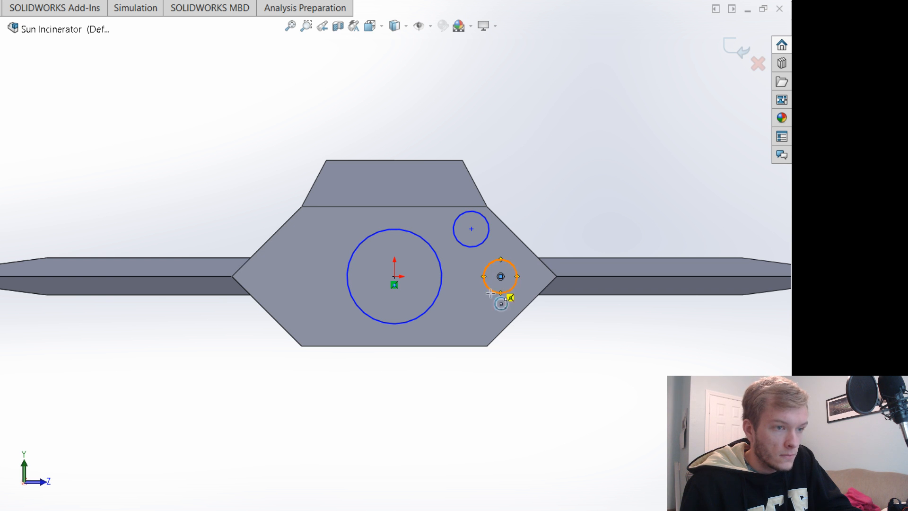
click(471, 317)
click(458, 304)
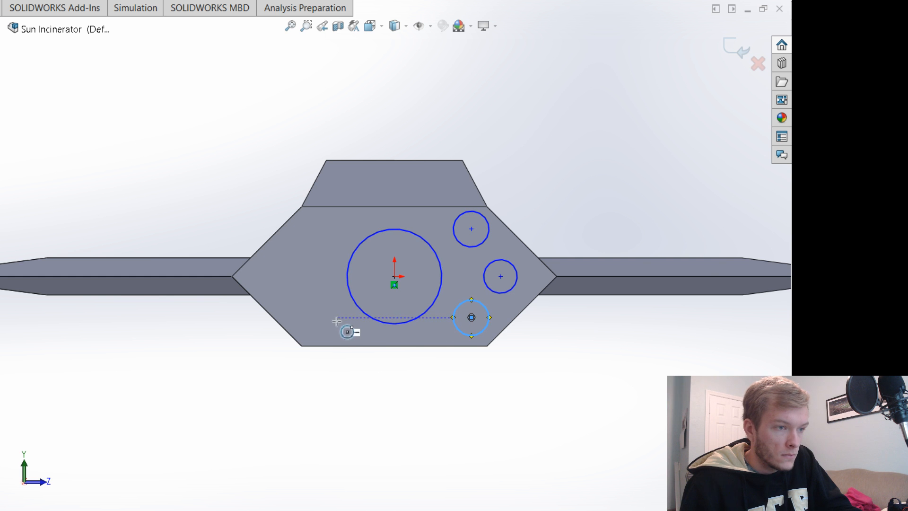
key(Escape)
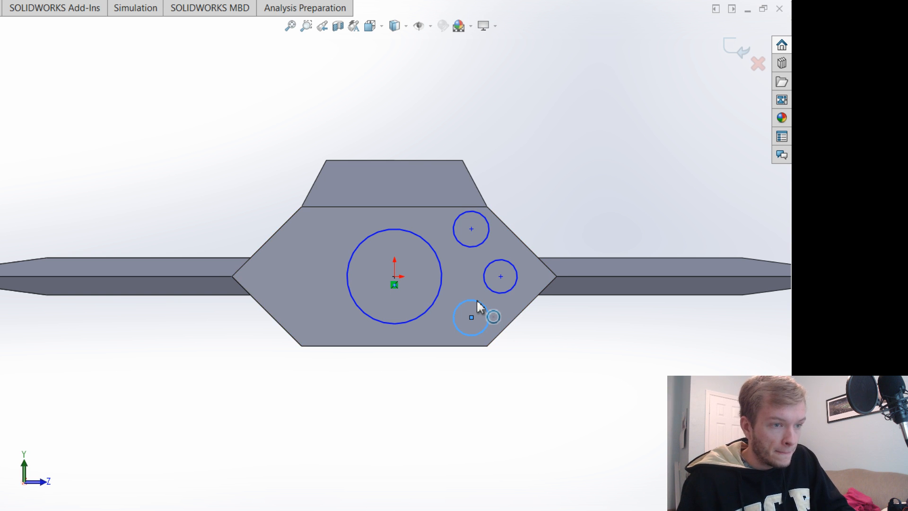
Make the three small circles equal in size and align the middle one's centre horizontally with the origin.
ctrl+click(491, 264)
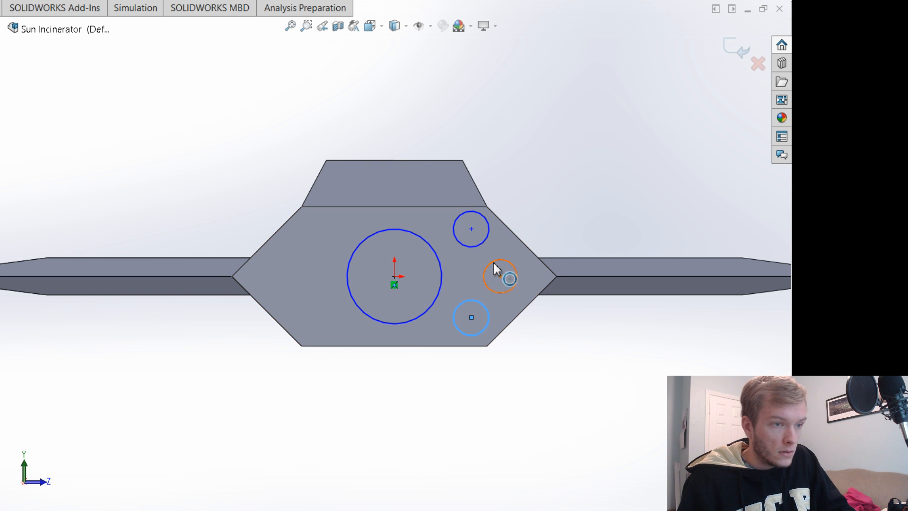
ctrl+click(488, 231)
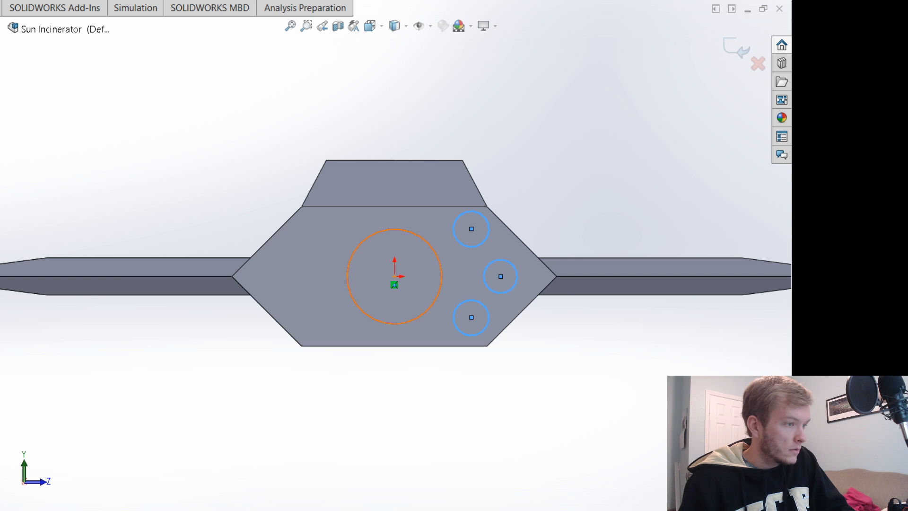
key(ctrl+z)
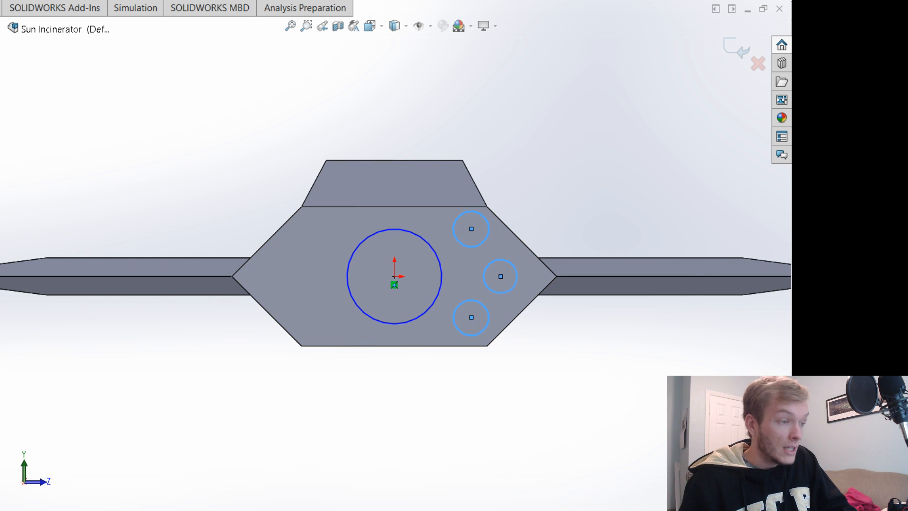
click(559, 390)
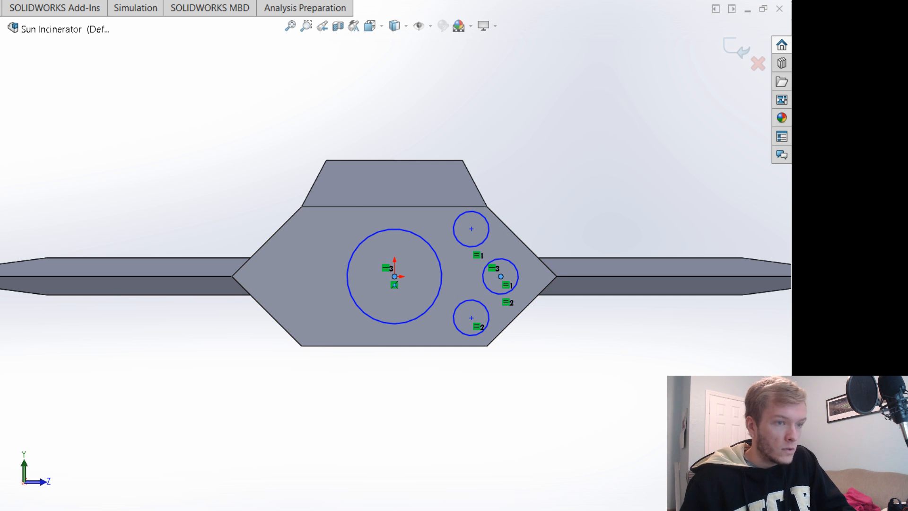
Align the upper and lower small circles' centres vertically and reposition them slightly closer to the central circle.
click(471, 318)
ctrl+click(472, 229)
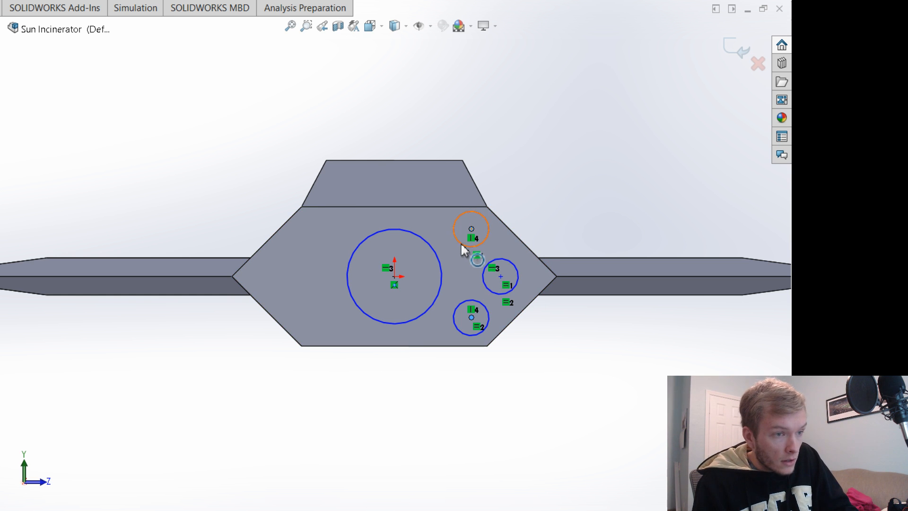
mouse_move(461, 243)
mouse_down()
mouse_move(458, 256)
mouse_move(470, 245)
mouse_move(465, 251)
mouse_move(462, 237)
mouse_up()
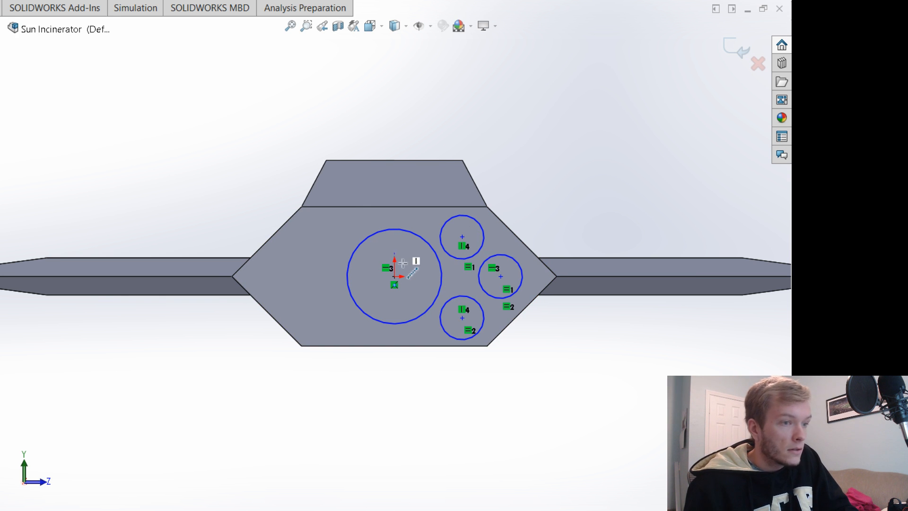
Draw a vertical centerline from the origin up to just below the face's upper edge.
click(395, 276)
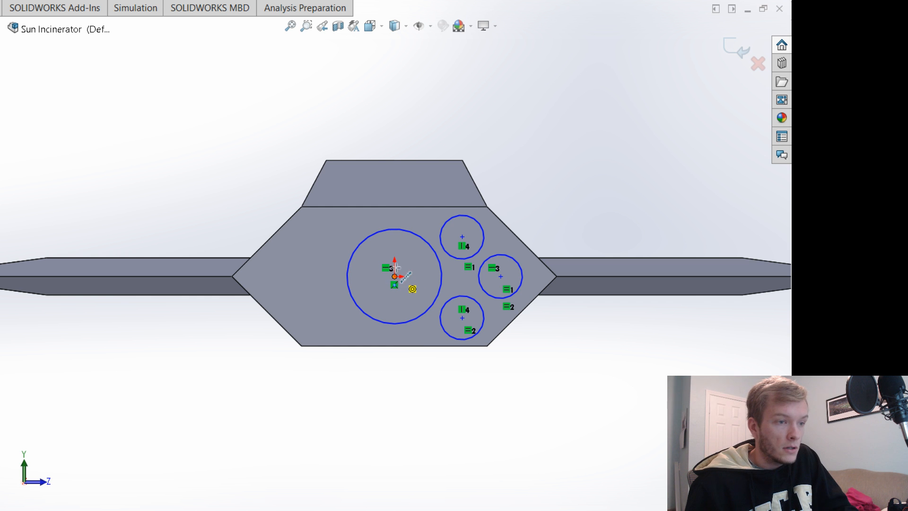
click(394, 212)
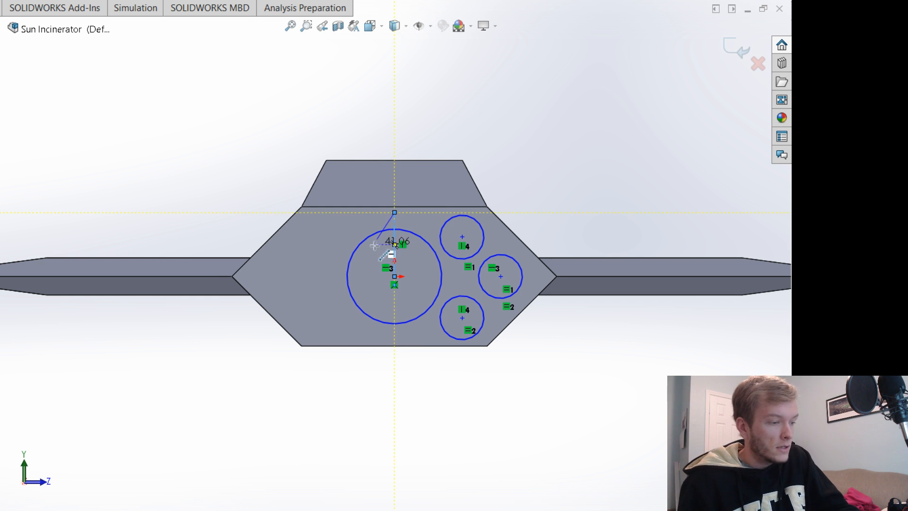
key(Escape)
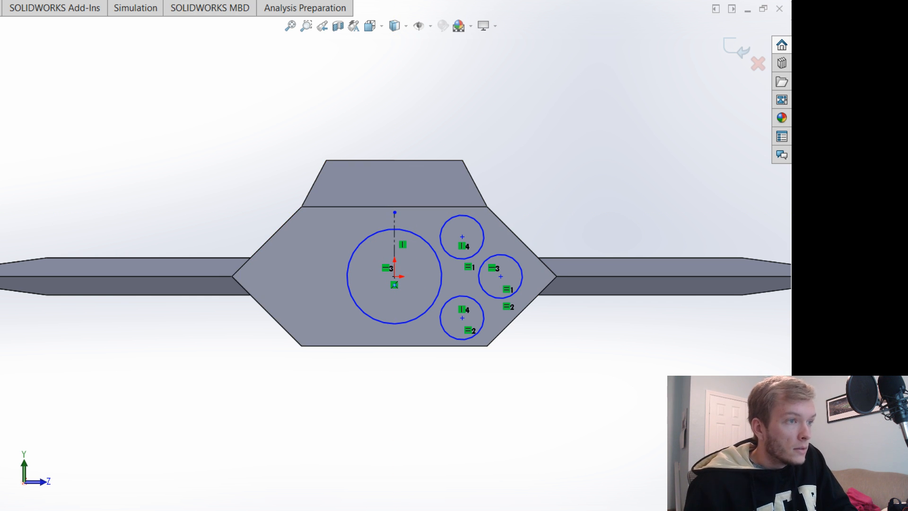
Mirror the three small circles about the vertical centerline to the other half of the hexagonal face.
click(475, 226)
click(520, 269)
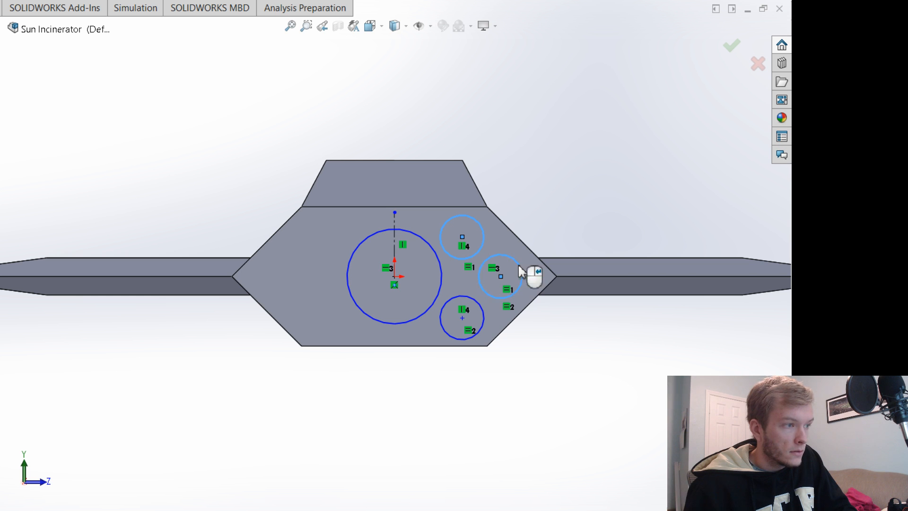
click(483, 328)
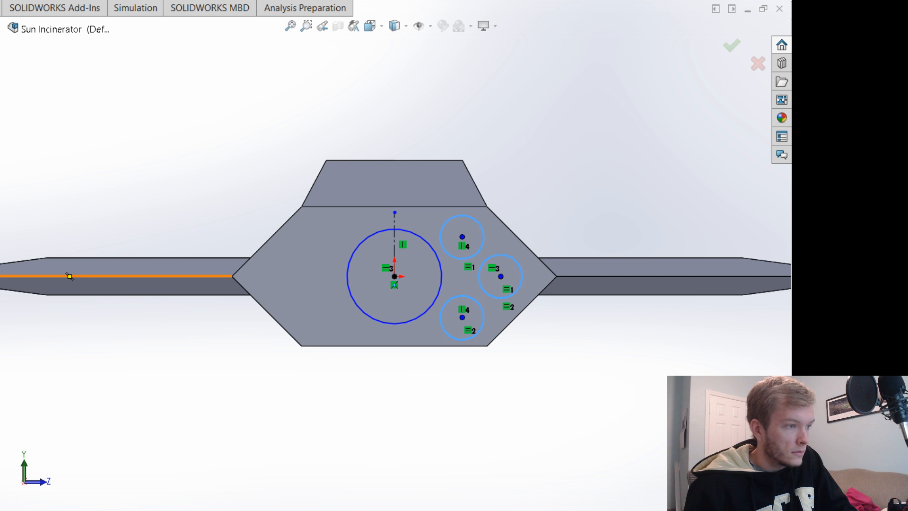
click(395, 231)
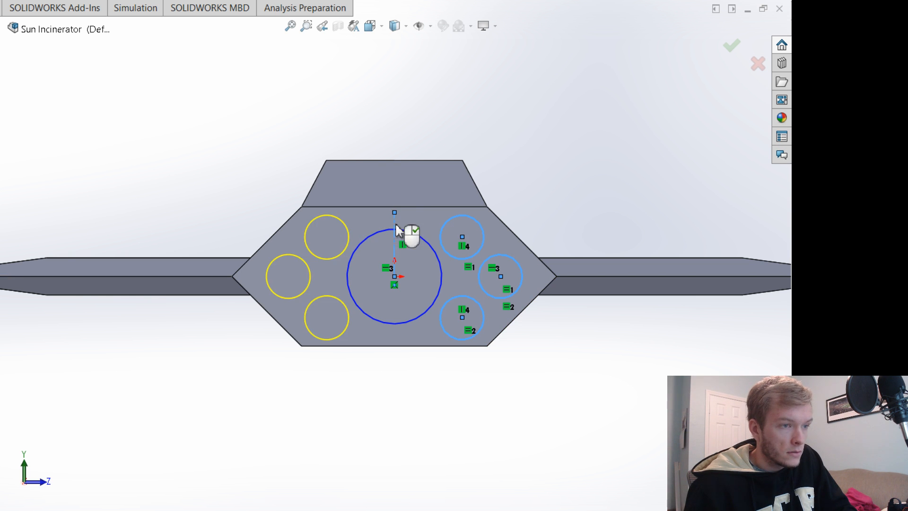
key(Return)
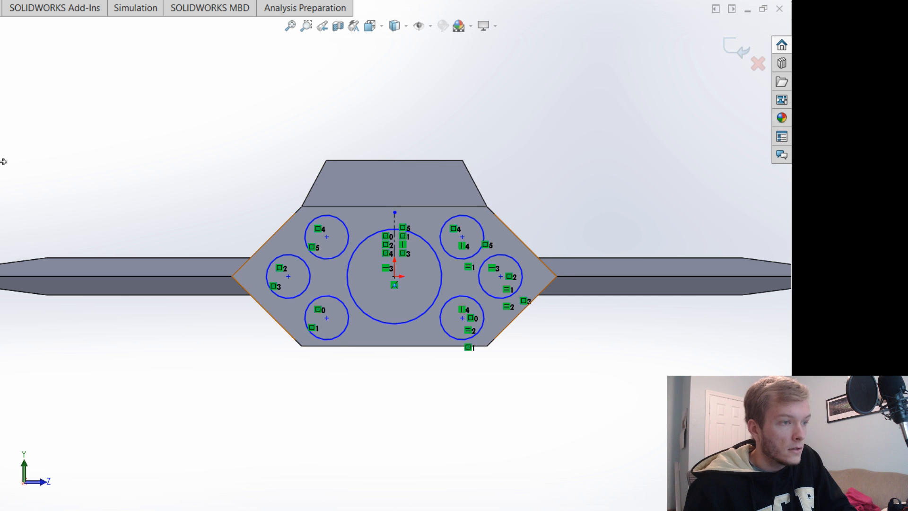
Dimension the upper-right small circle to a 45 mm diameter.
click(479, 222)
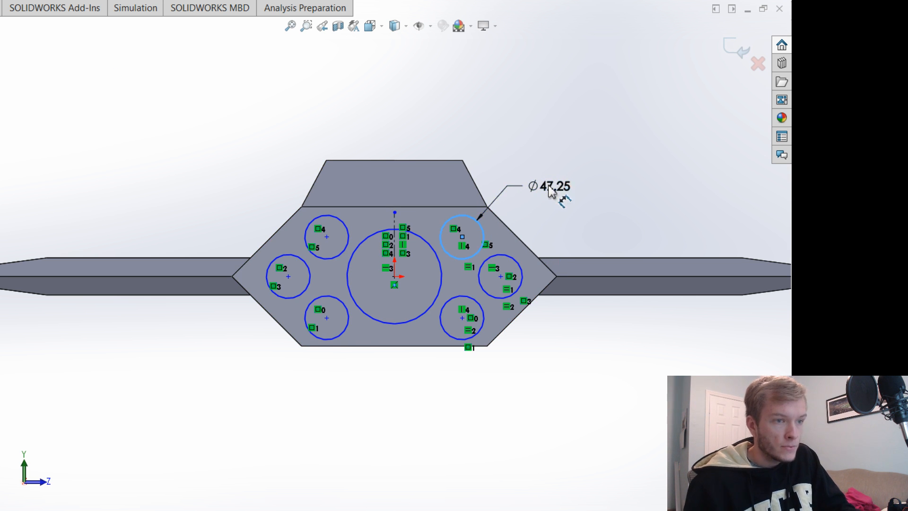
click(550, 190)
text(45)
key(Return)
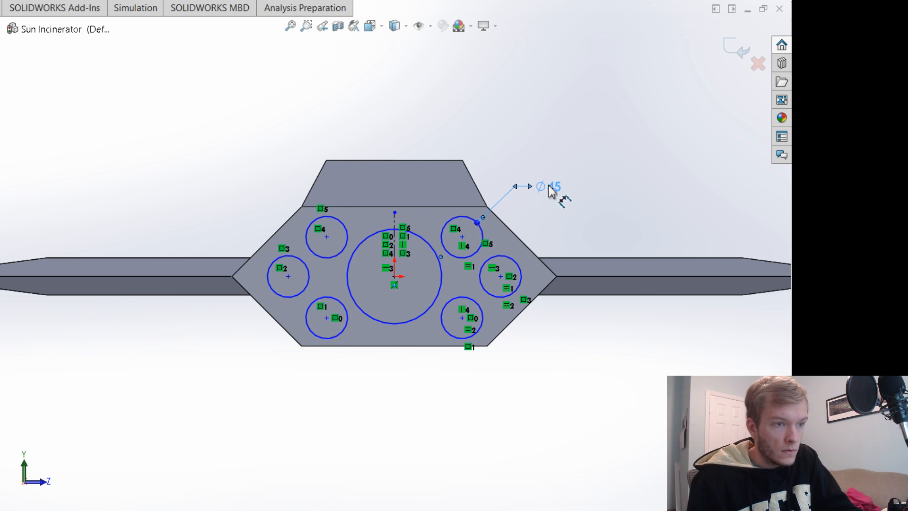
Dimension the central circle to a 100 mm diameter.
click(422, 238)
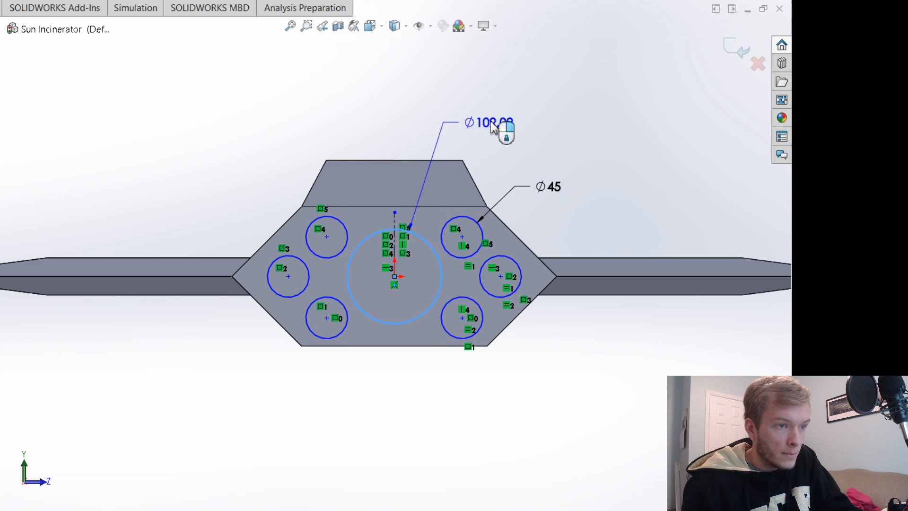
click(505, 120)
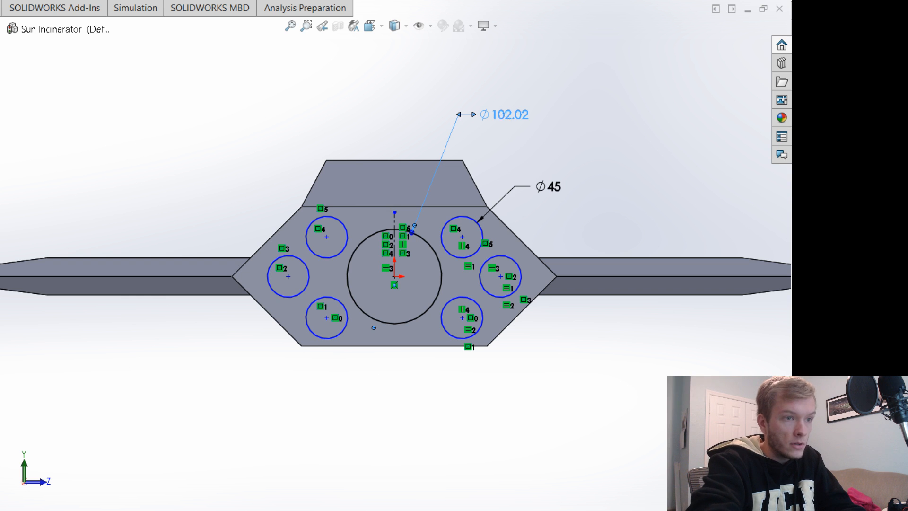
text(100)
key(Return)
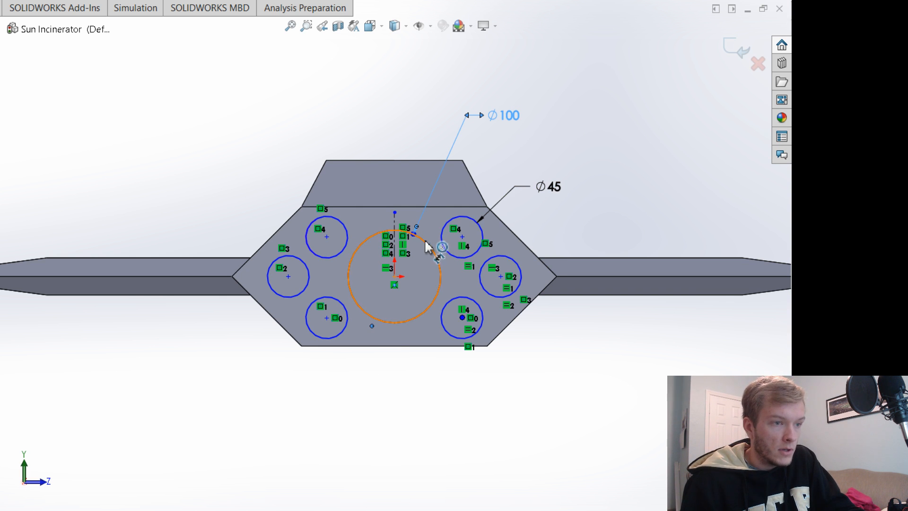
Set the horizontal distance from the origin to the upper-right small circle's centre to 70 mm.
click(394, 276)
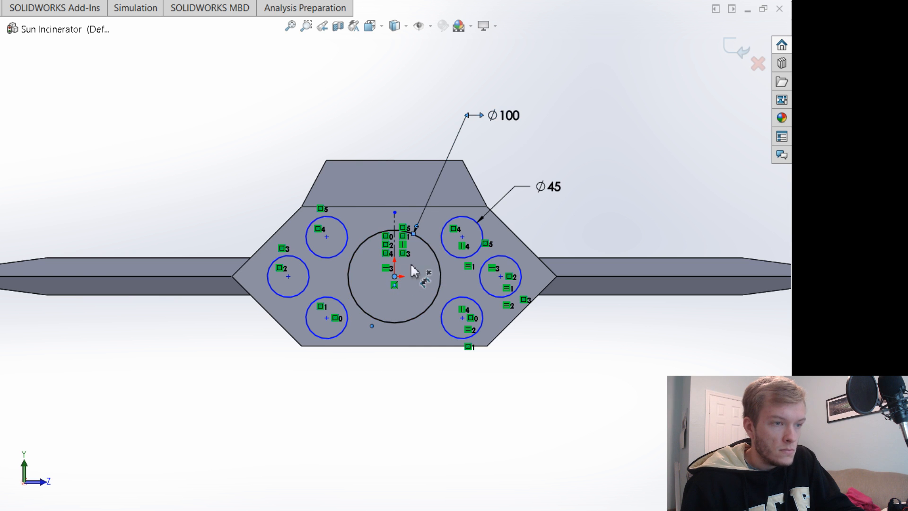
click(462, 237)
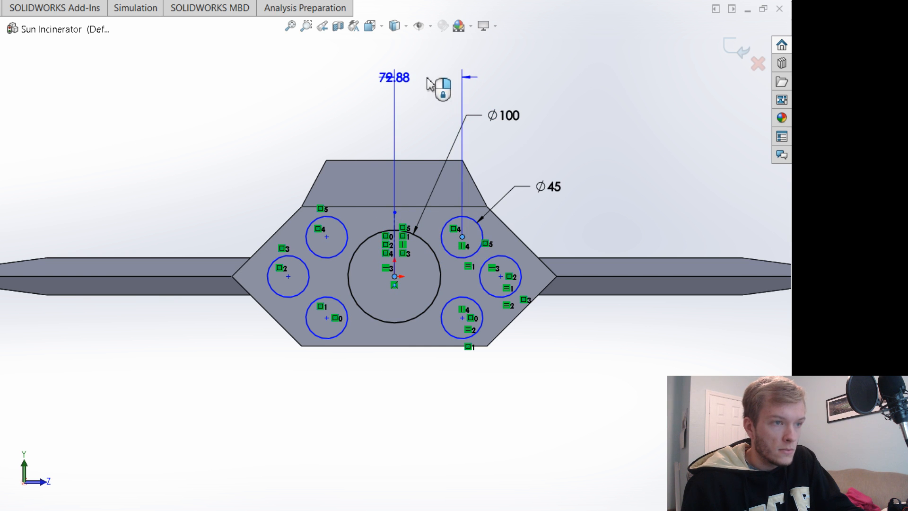
click(433, 111)
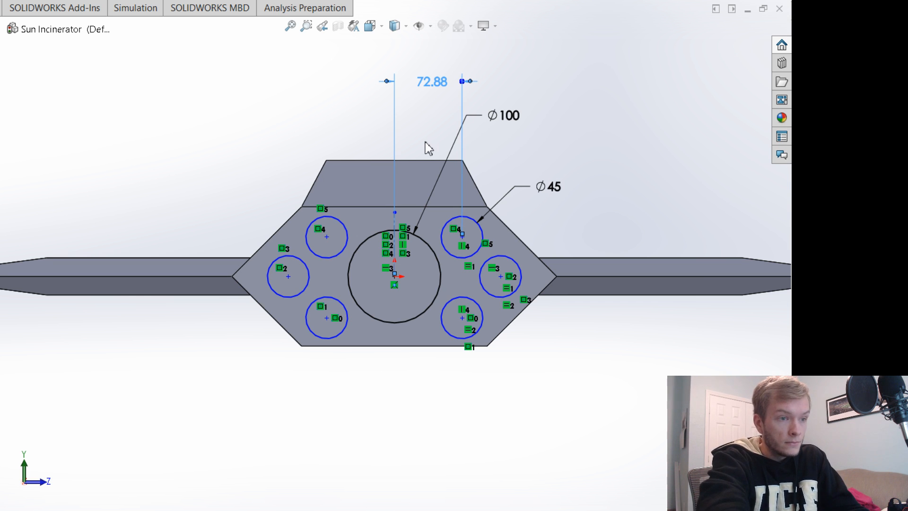
text(70)
key(Return)
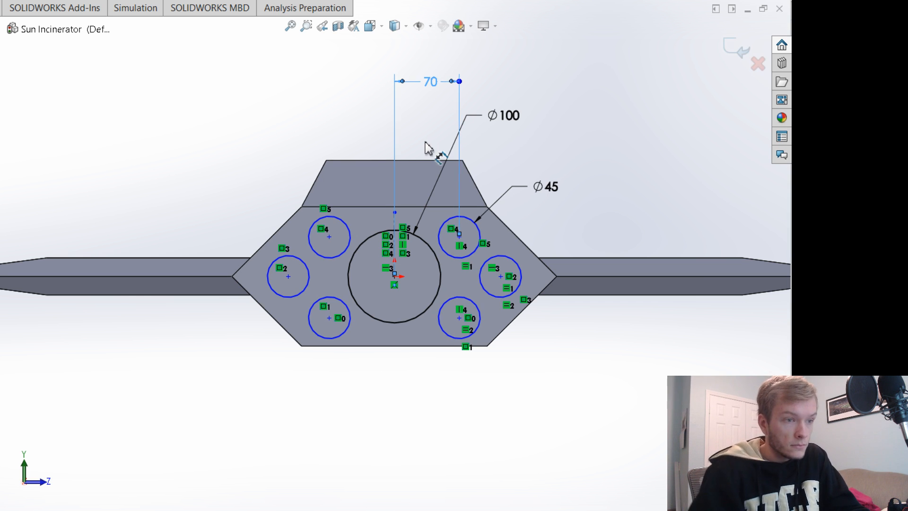
Set the horizontal distance between the centres of the upper-right and middle-right small circles to 45 mm.
click(459, 236)
click(501, 276)
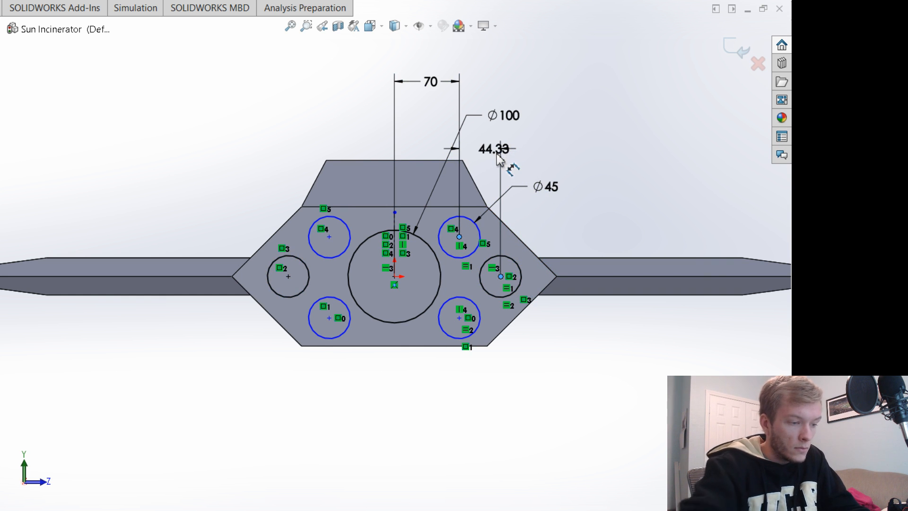
click(499, 156)
text(45)
key(Return)
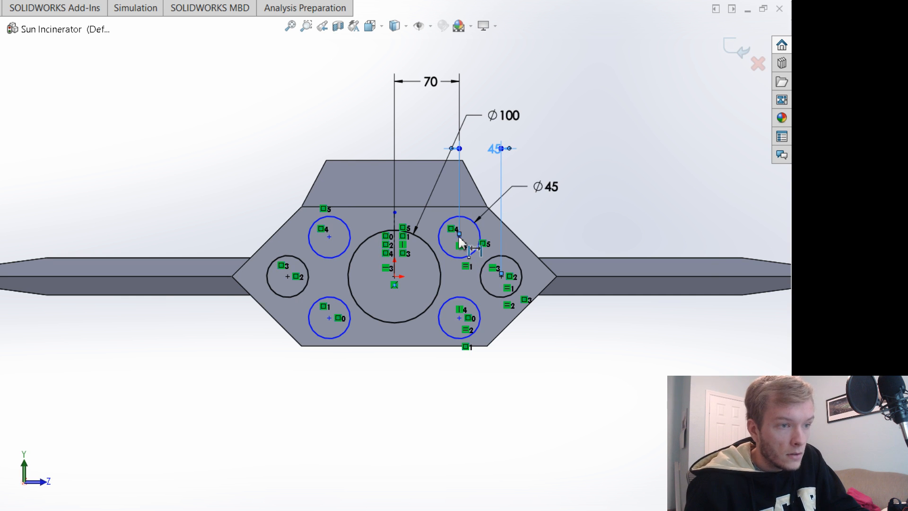
Set the vertical distance between the centres of the upper-right and middle-right small circles to 45 mm.
click(459, 236)
click(501, 276)
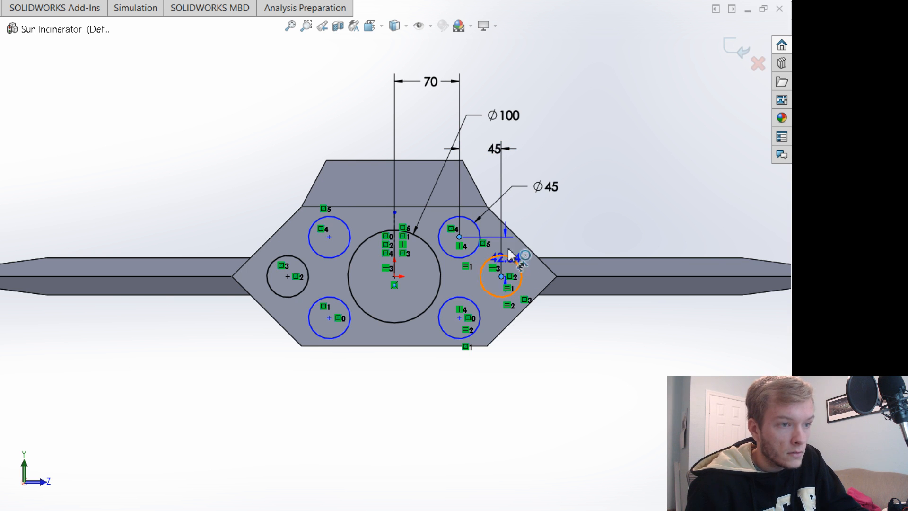
click(641, 256)
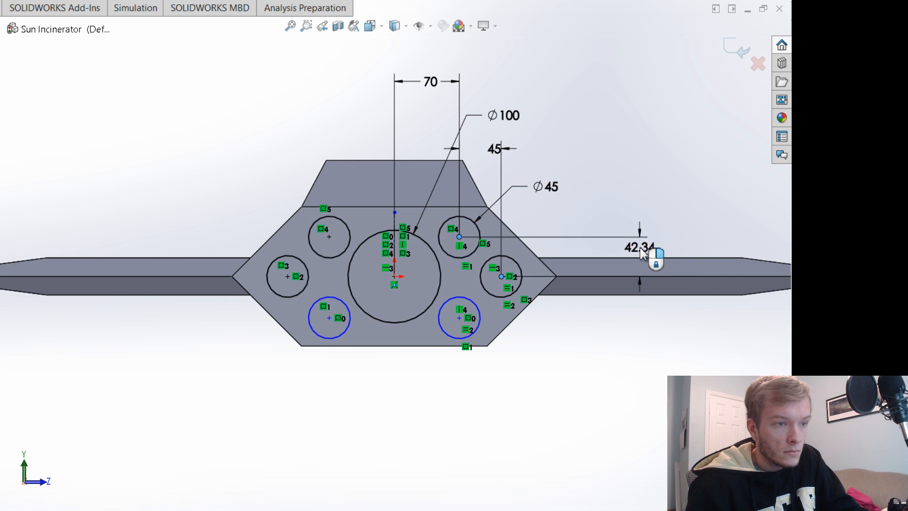
text(45)
key(Return)
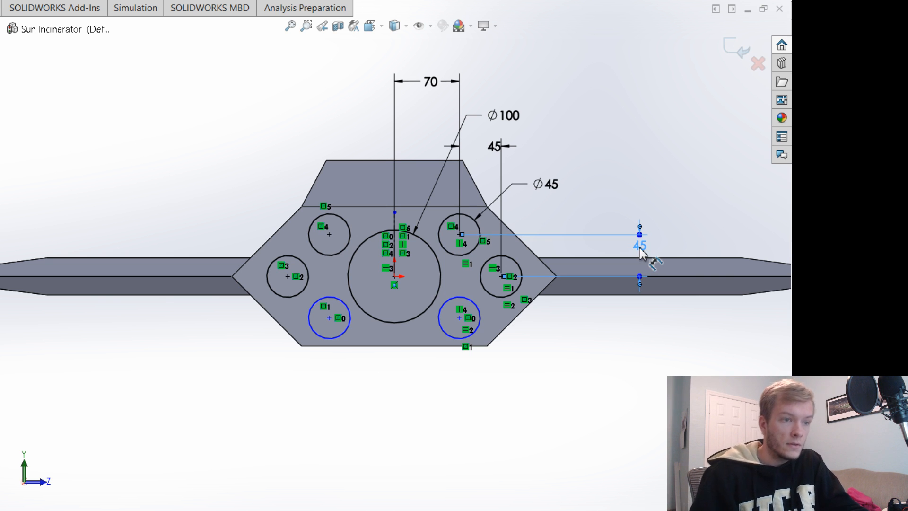
Set the vertical distance between the centres of the middle-right and lower-right small circles to 45 mm.
click(503, 279)
key(Escape)
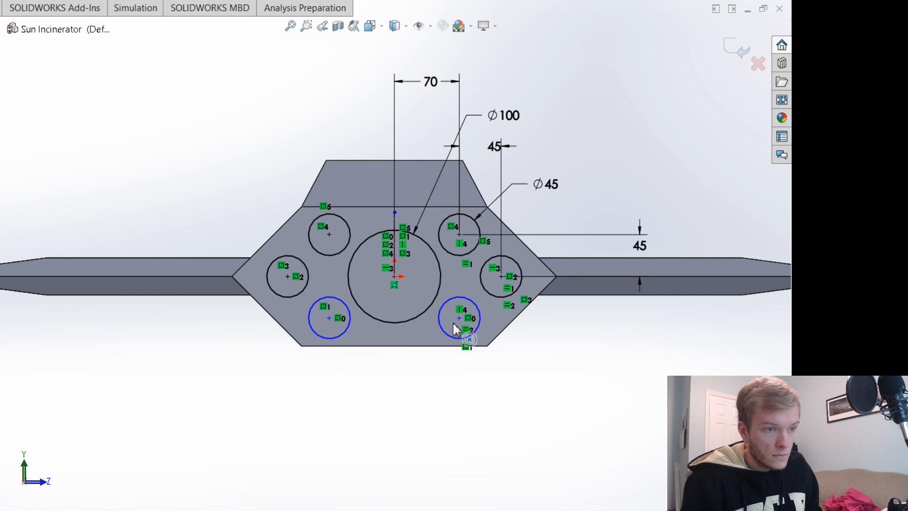
click(502, 276)
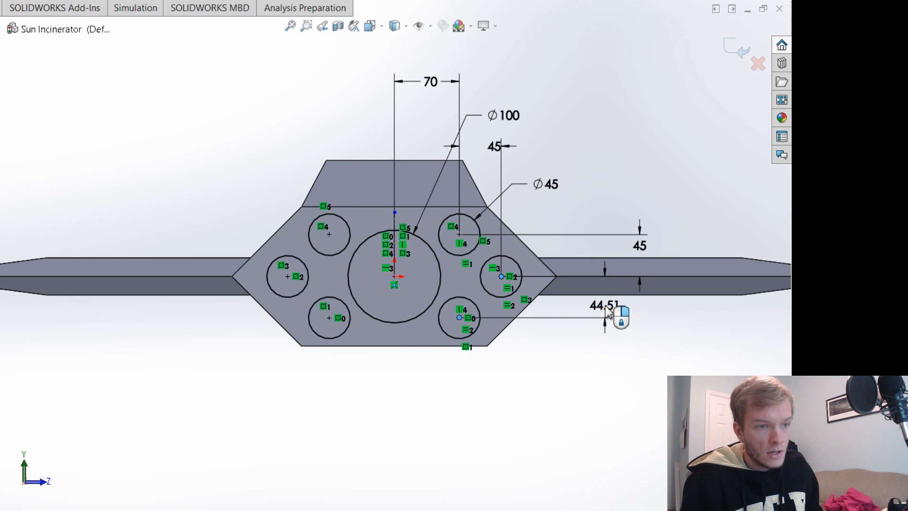
click(609, 308)
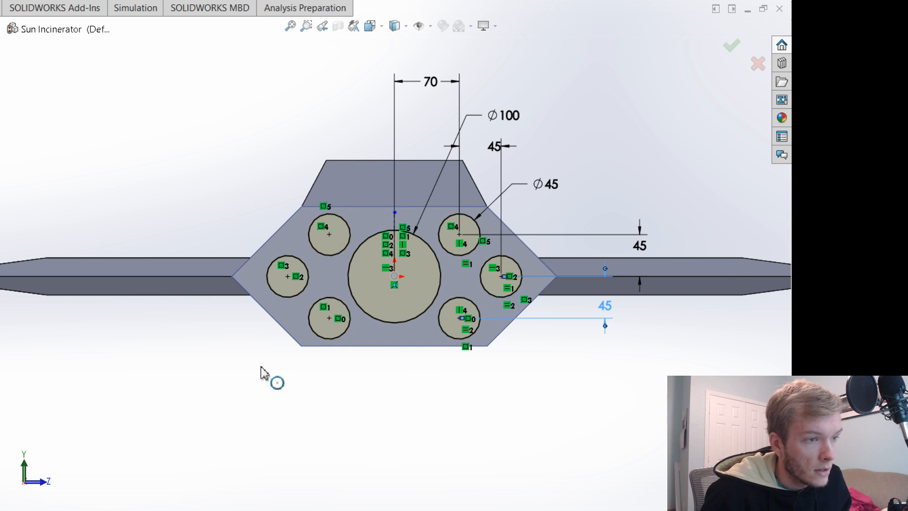
Cut all seven circles into the hexagonal rear face as blind round recesses.
middle_drag(676, 420, 617, 467)
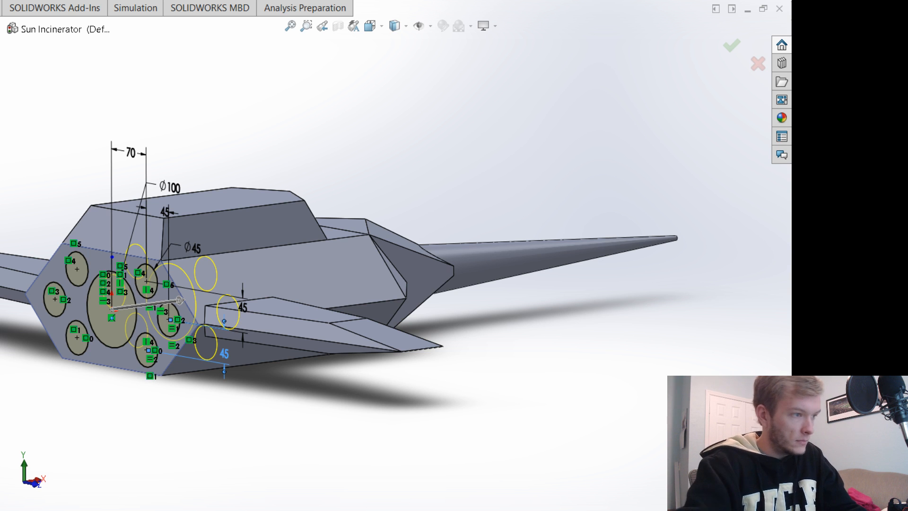
key(Return)
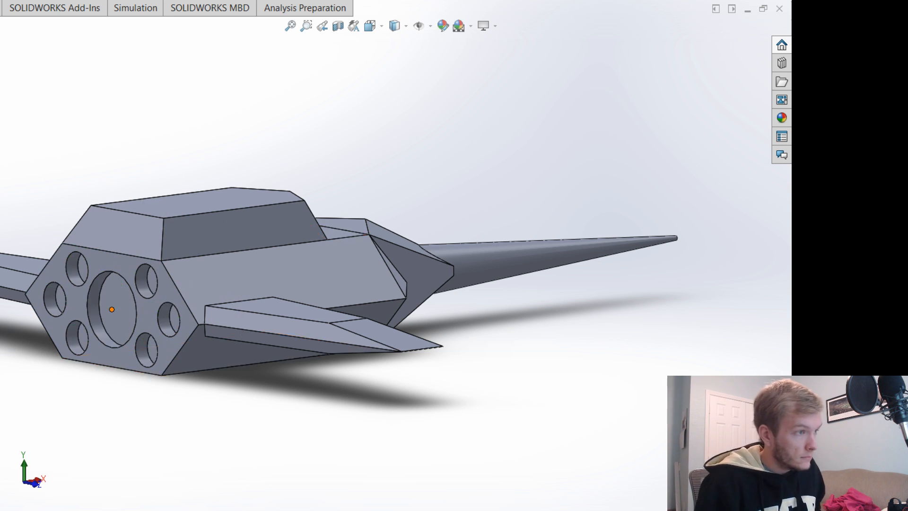
middle_drag(290, 456, 371, 441)
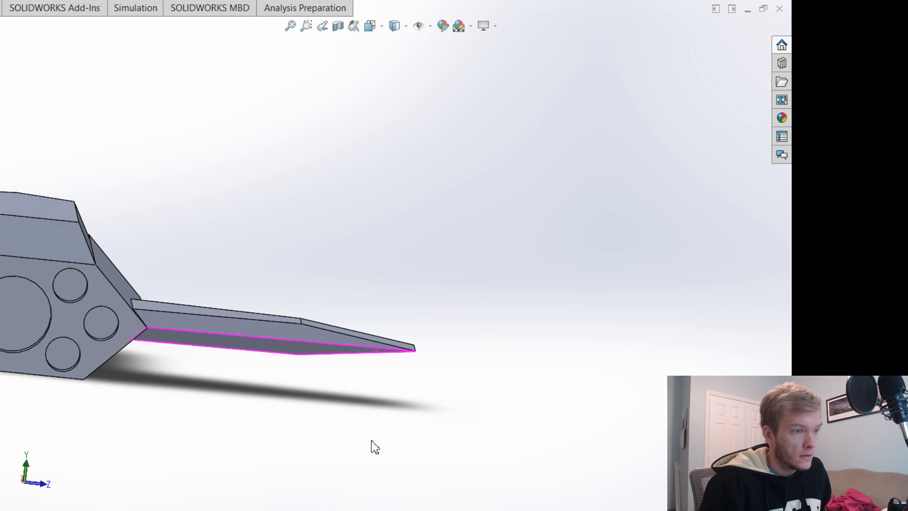
scroll(154, 401, up, 6)
scroll(327, 274, down, 1)
middle_drag(335, 391, 255, 373)
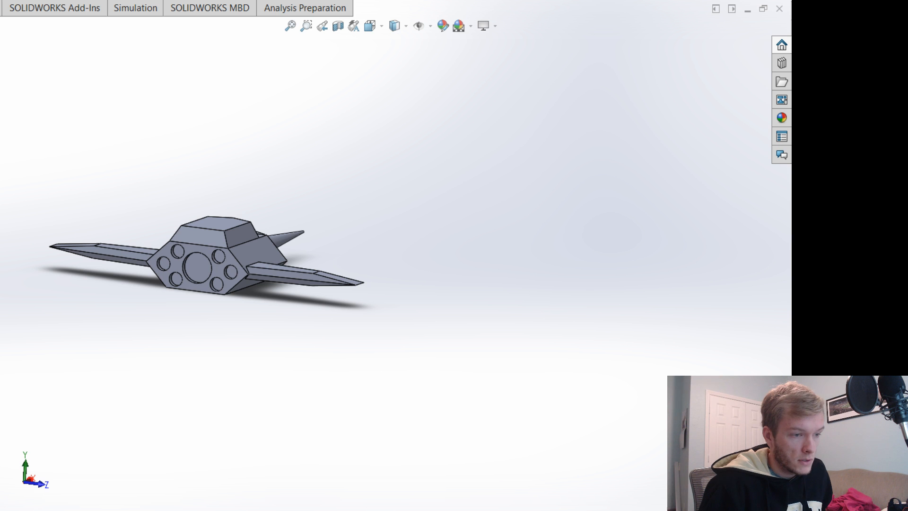
Create an assembly with the Emerald ship as the base component and place the Sun Incinerator beside it.
key(ctrl+Tab)
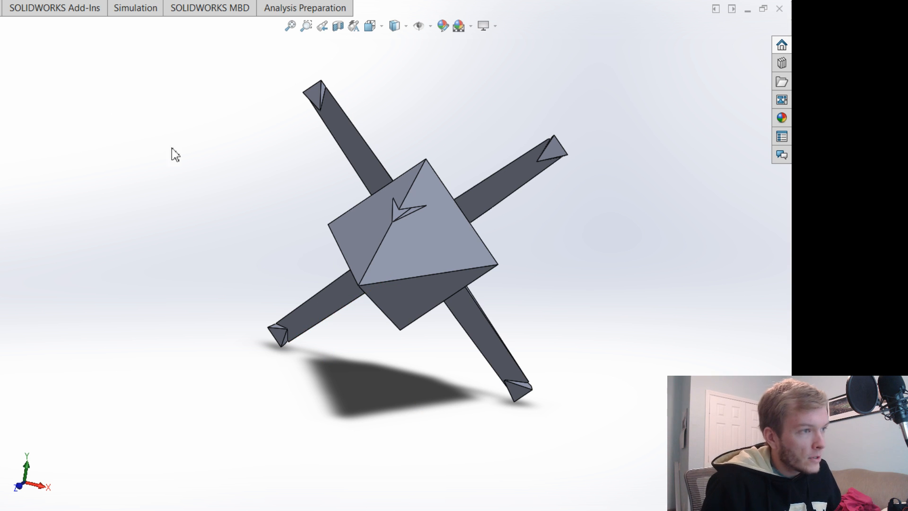
key(z)
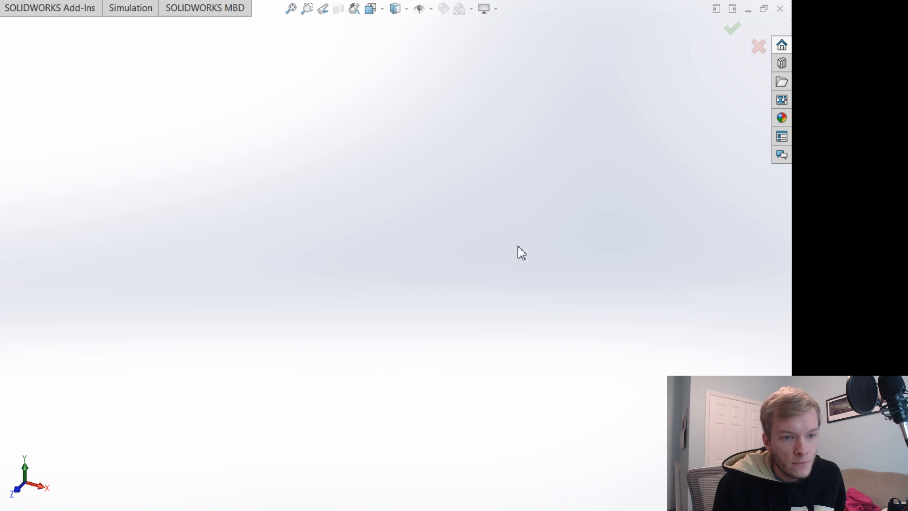
click(483, 237)
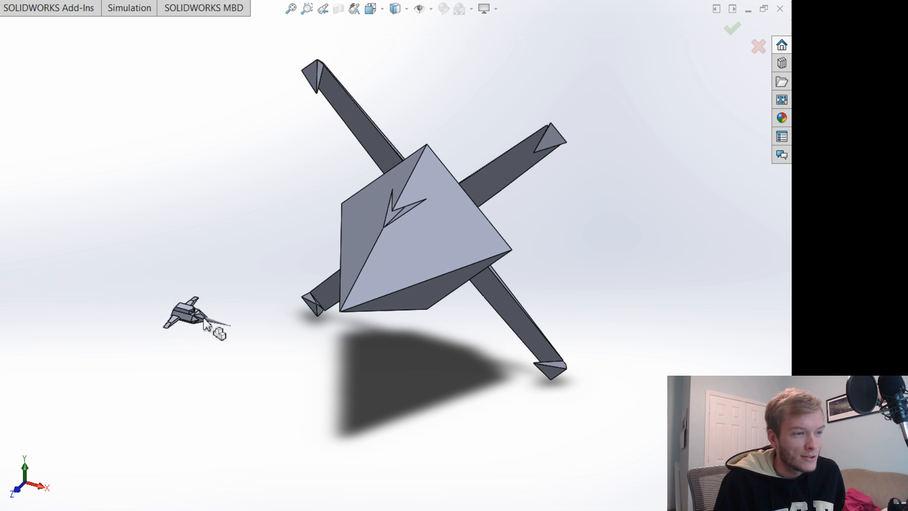
click(206, 324)
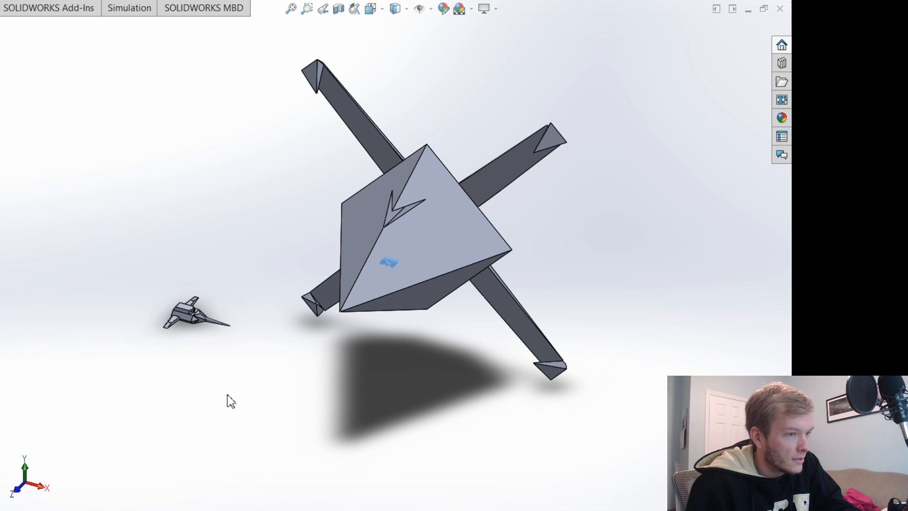
Mate the flat underside face of the Sun Incinerator's hull coincident with the assembly's Top Plane.
scroll(190, 324, down, 8)
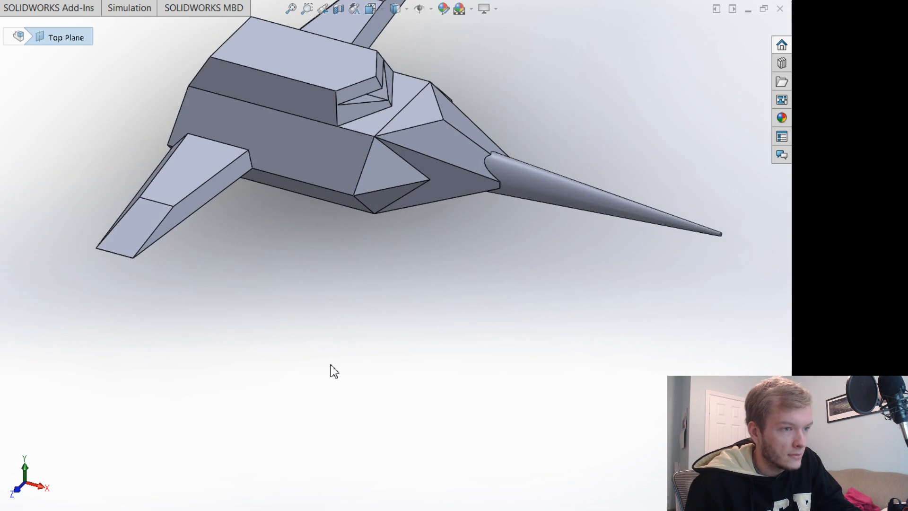
middle_drag(333, 370, 282, 200)
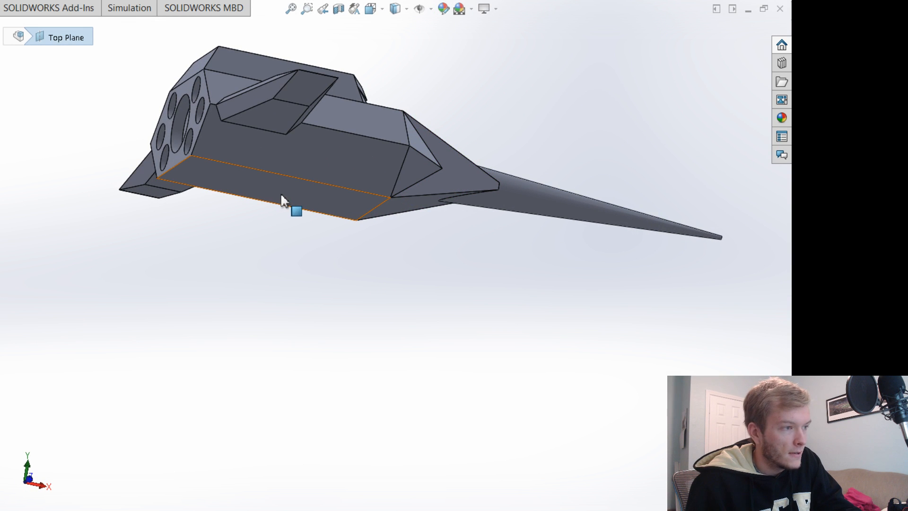
click(282, 201)
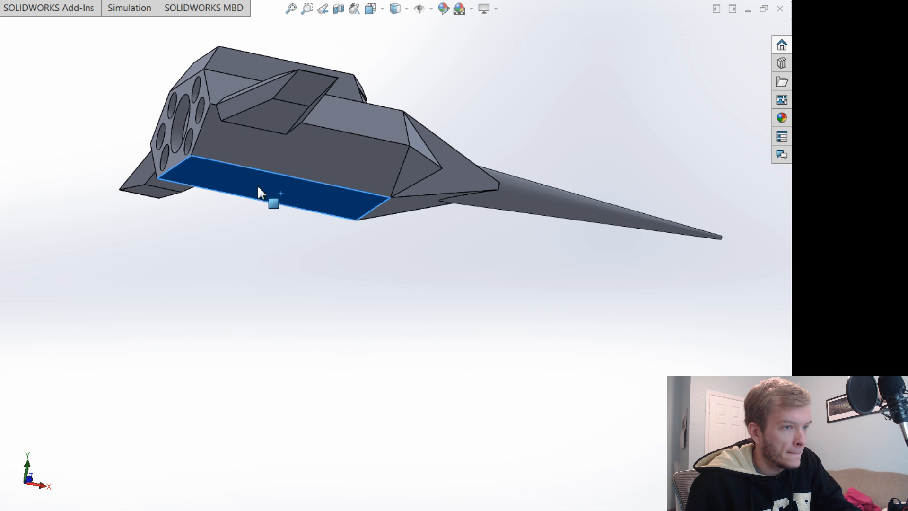
scroll(388, 257, up, 15)
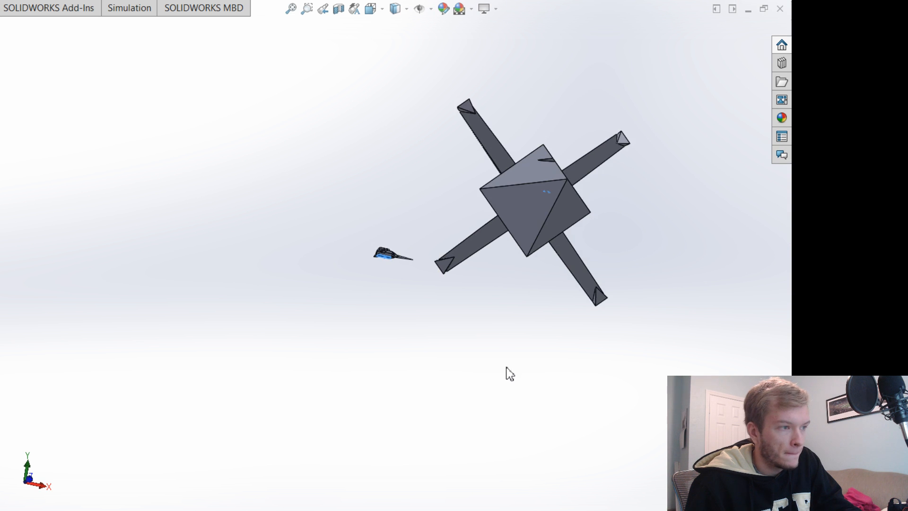
mouse_move(506, 369)
middle_down()
mouse_move(500, 390)
mouse_move(501, 378)
middle_up()
scroll(359, 227, down, 8)
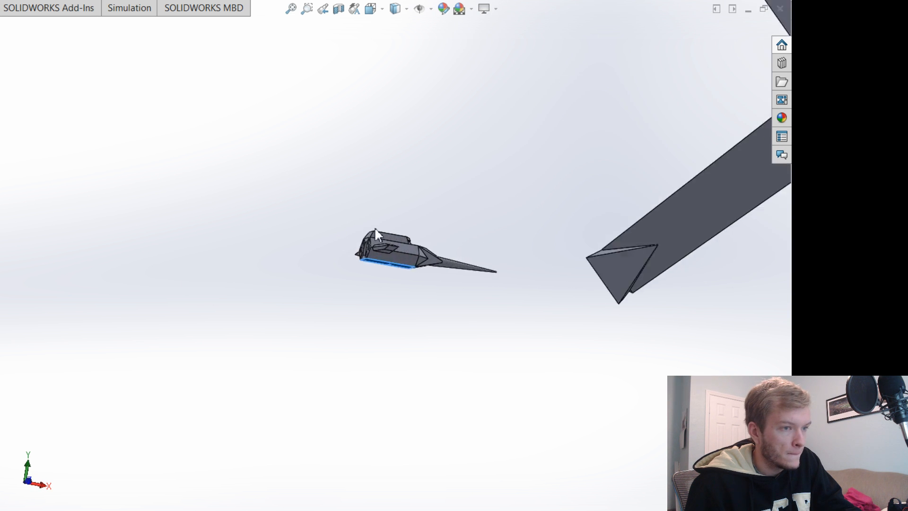
middle_drag(424, 413, 407, 322)
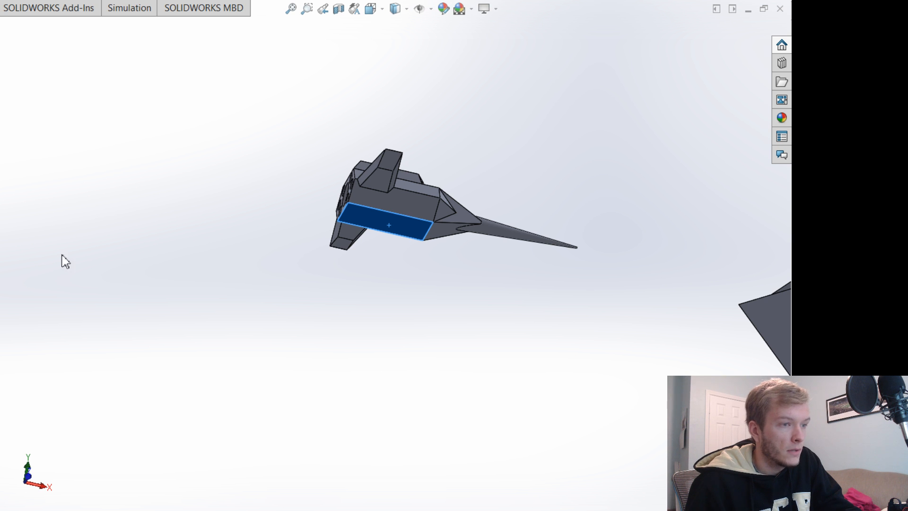
key(ctrl+z)
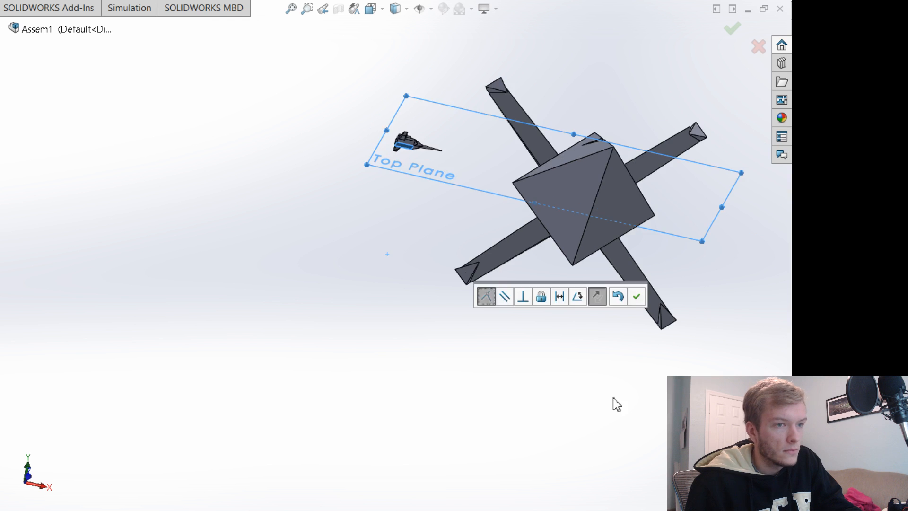
middle_drag(611, 403, 609, 492)
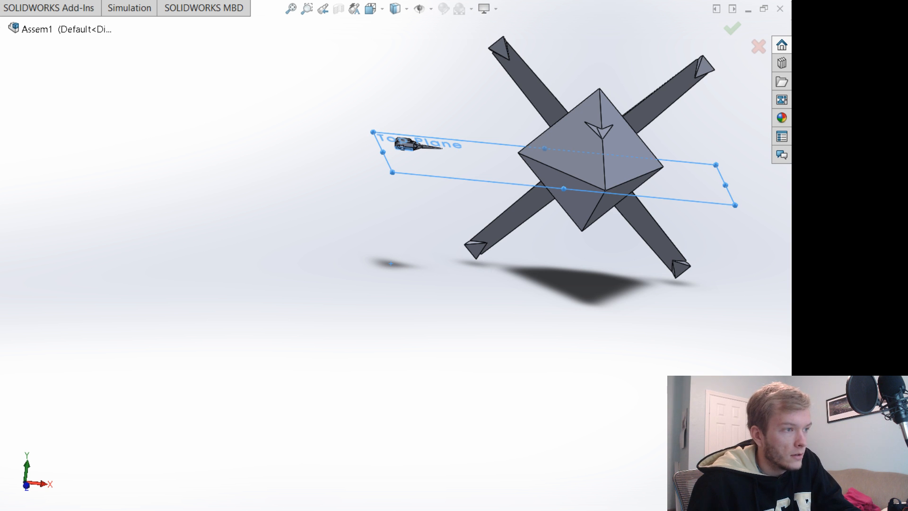
click(438, 324)
Try to mate a thin edge near the front of the Sun Incinerator's hull with the assembly's Right Plane.
scroll(416, 143, down, 9)
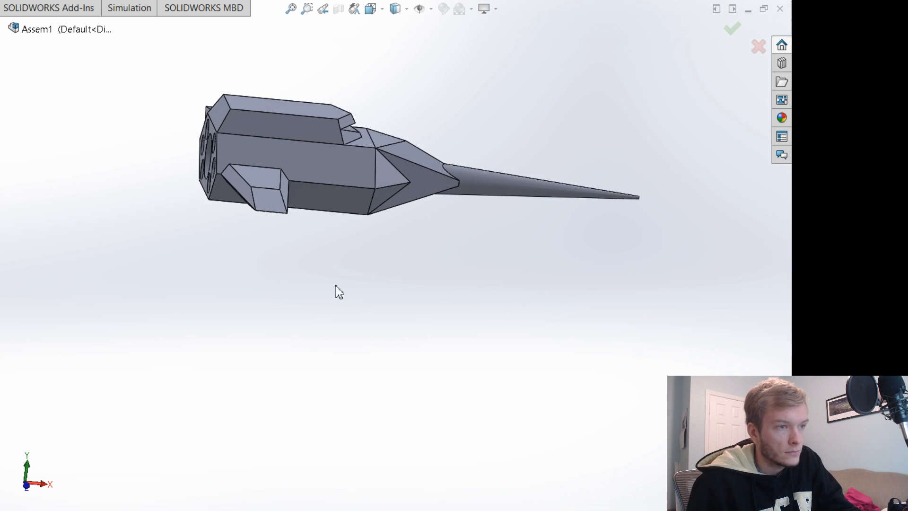
middle_drag(350, 351, 394, 341)
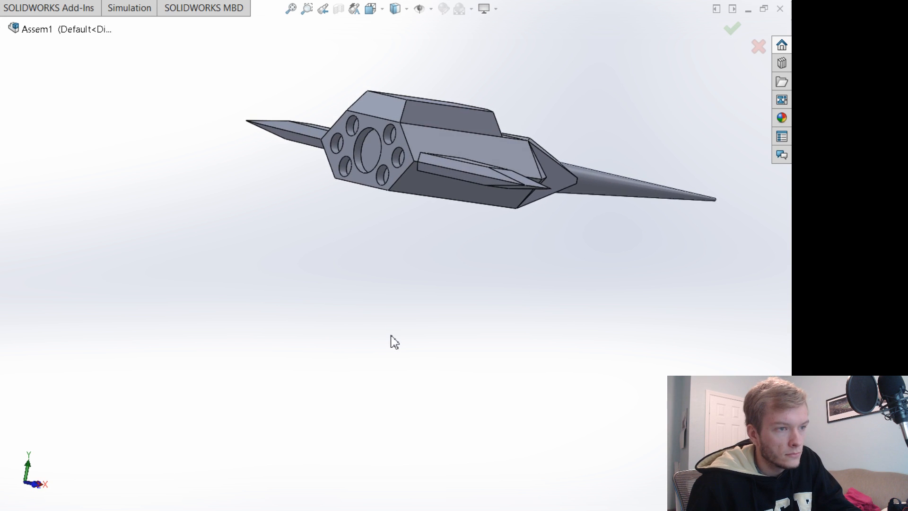
scroll(515, 170, down, 6)
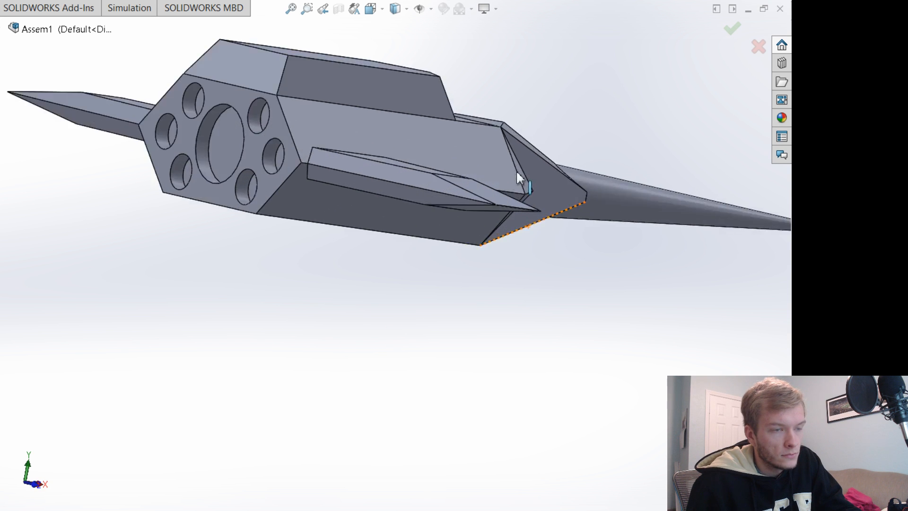
scroll(487, 285, down, 8)
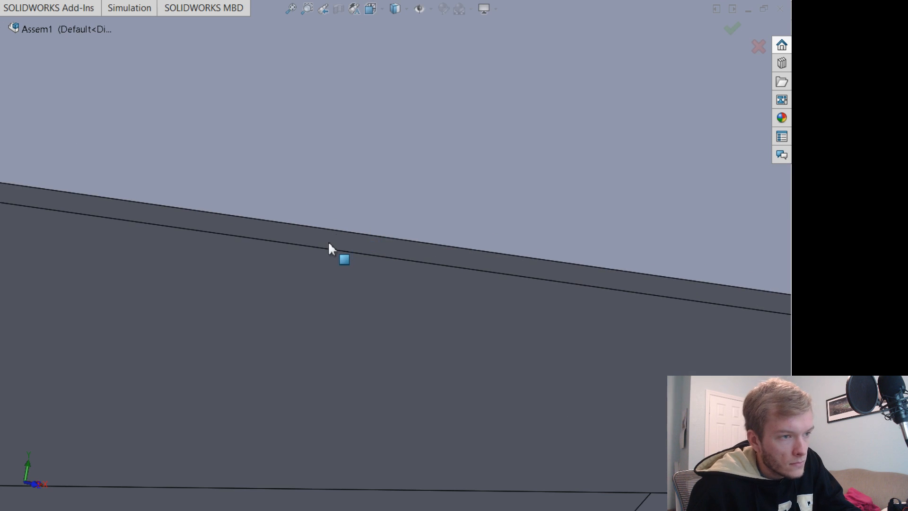
click(331, 239)
scroll(333, 242, up, 10)
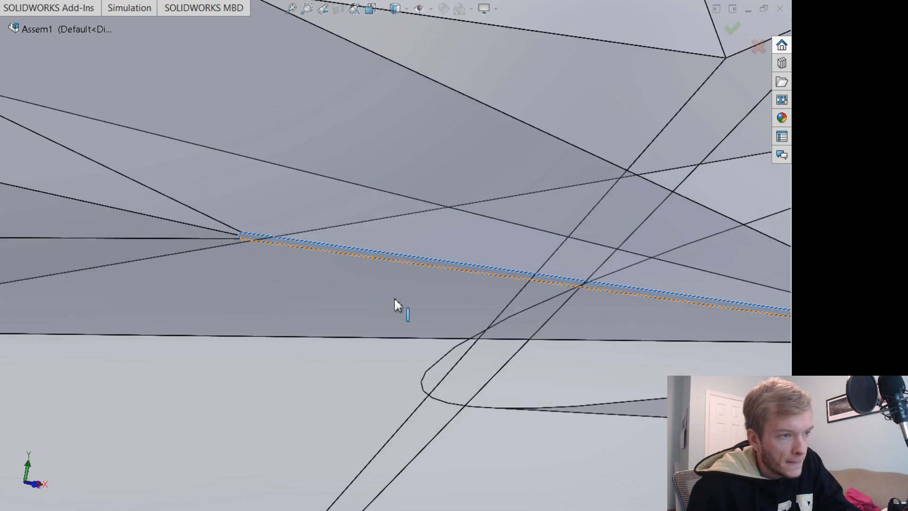
scroll(500, 326, up, 12)
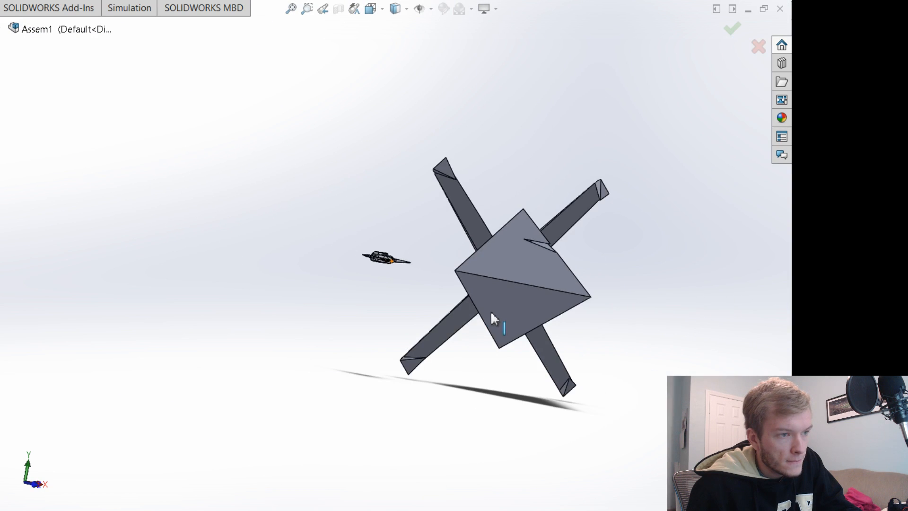
scroll(471, 319, down, 3)
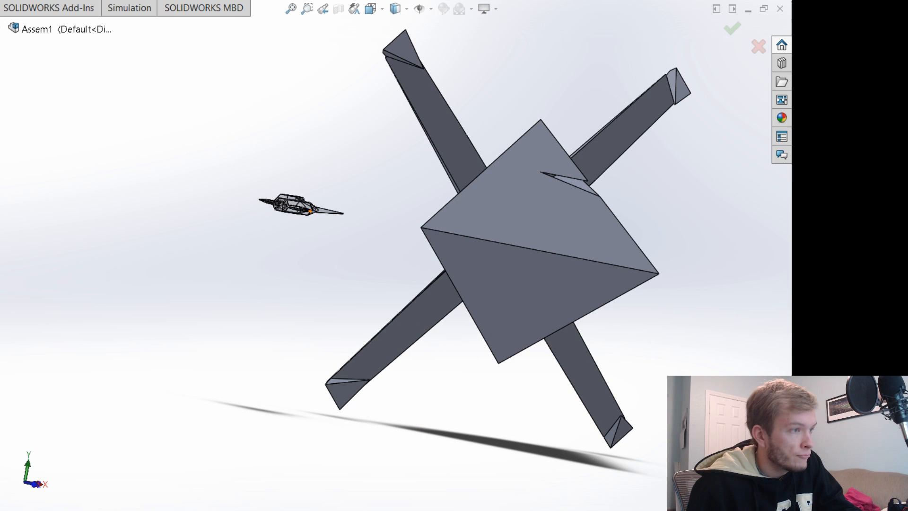
click(2, 31)
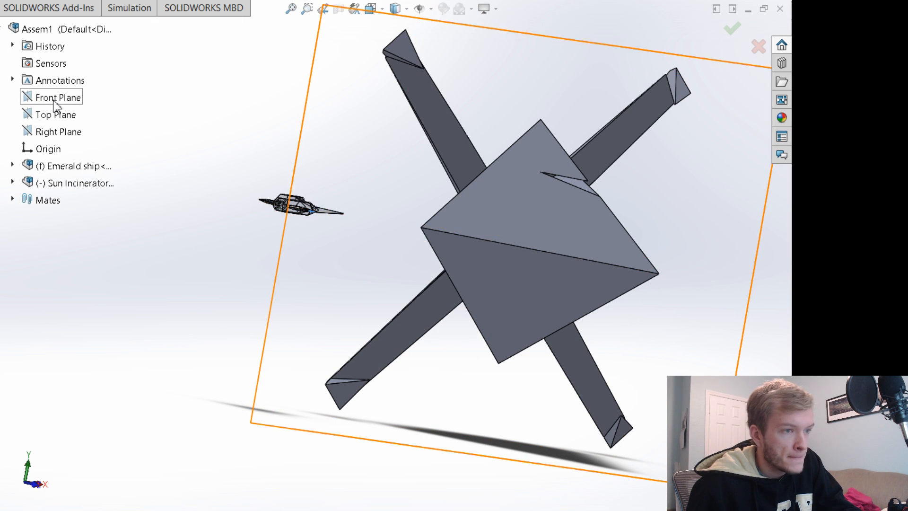
click(67, 135)
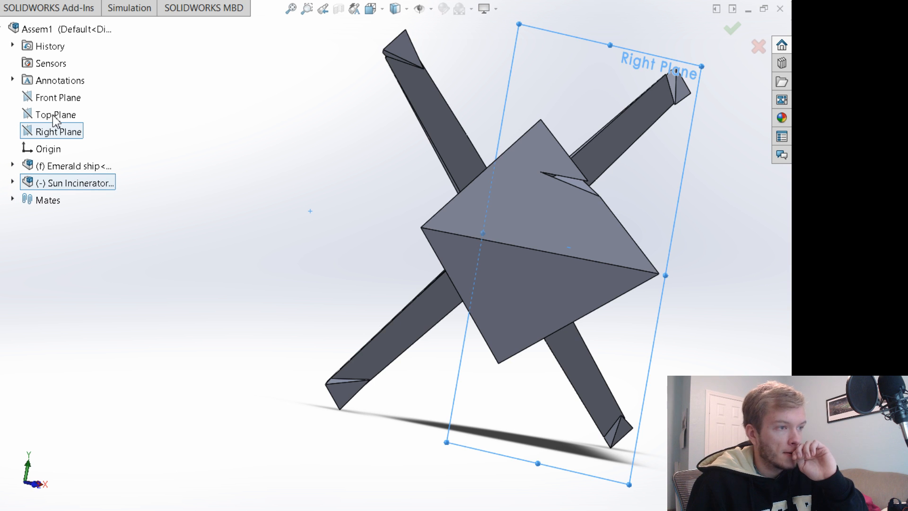
click(698, 349)
Leave the Mate command and move the Sun Incinerator freely to a new position in the assembly.
middle_drag(698, 349, 589, 373)
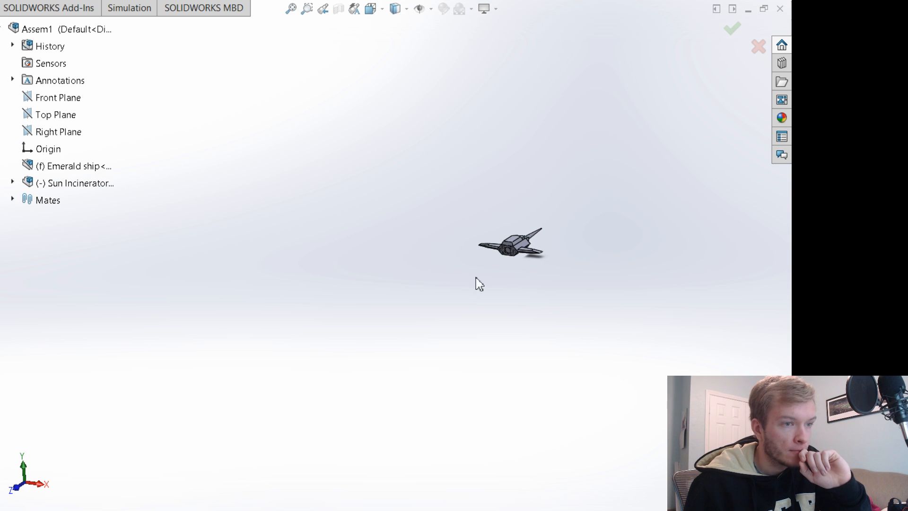
drag(517, 244, 487, 280)
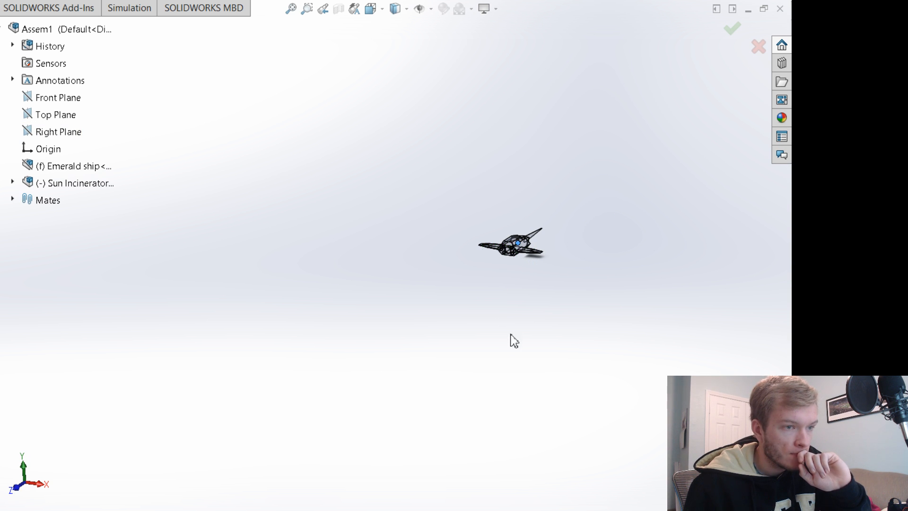
click(732, 29)
click(759, 46)
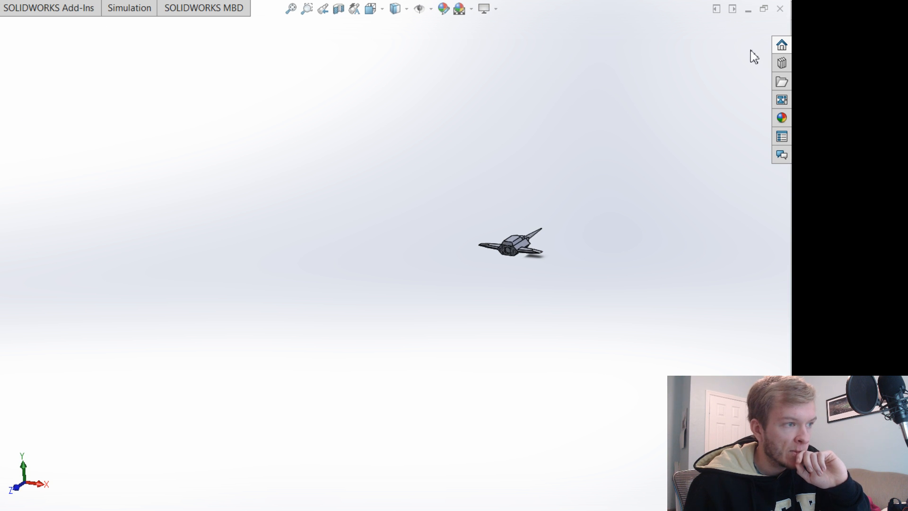
drag(538, 260, 383, 352)
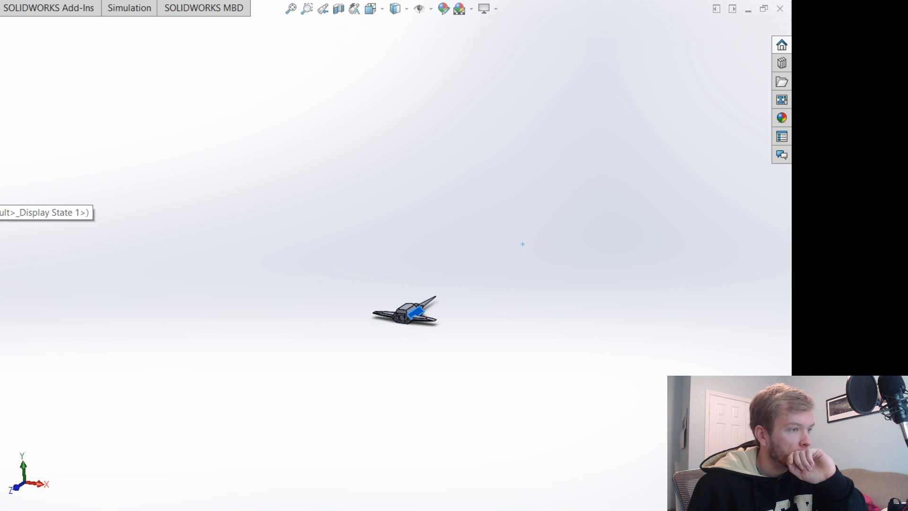
Clear the component selection and examine how the Emerald ship and the Sun Incinerator sit relative to each other from several angles.
key(Escape)
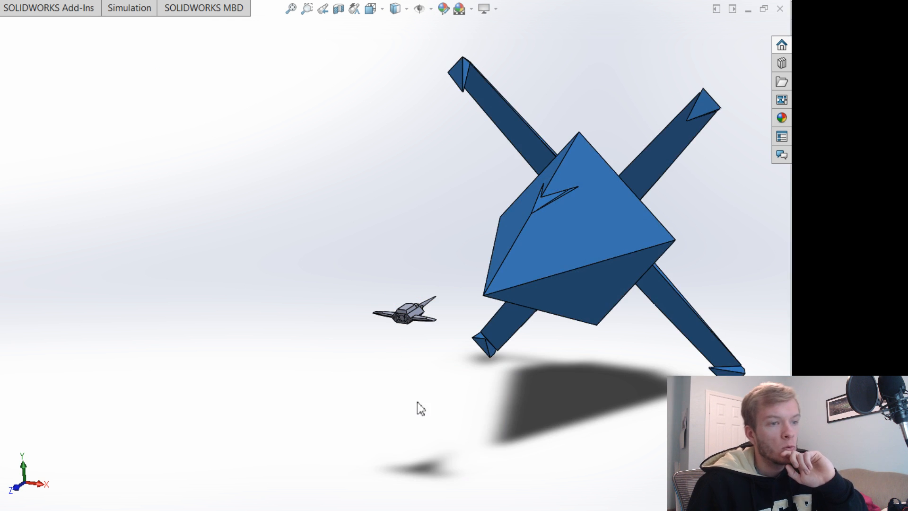
click(614, 478)
middle_drag(590, 430, 601, 469)
scroll(448, 373, up, 5)
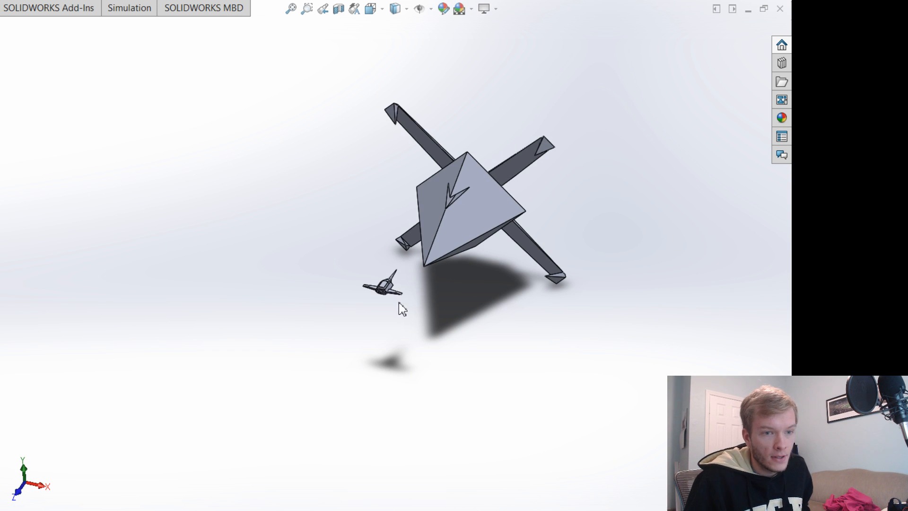
drag(392, 296, 376, 385)
scroll(378, 381, up, 3)
middle_drag(429, 383, 453, 313)
scroll(421, 279, down, 3)
scroll(399, 356, down, 4)
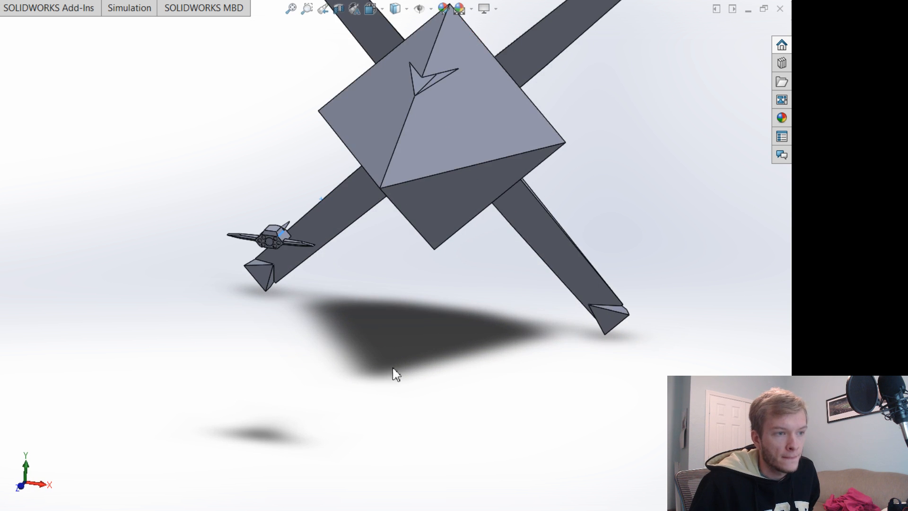
scroll(417, 336, up, 1)
scroll(435, 309, up, 1)
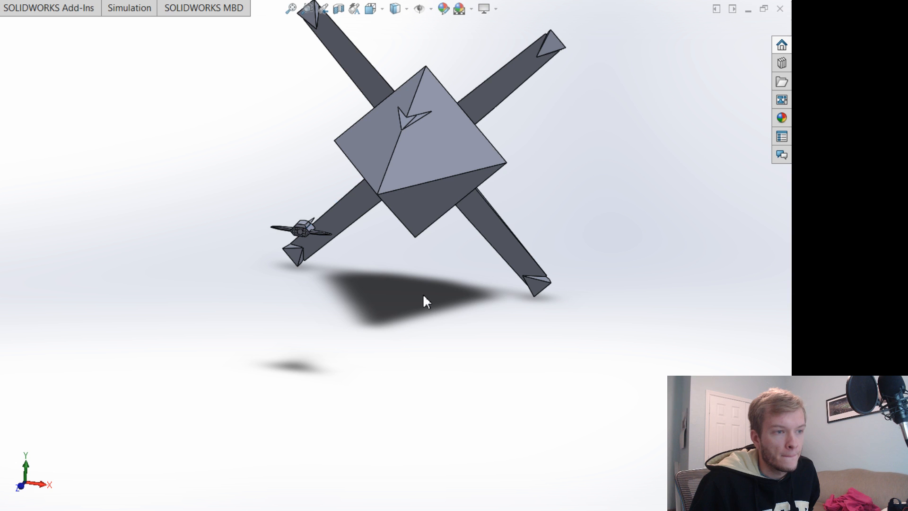
mouse_move(428, 309)
middle_down()
mouse_move(427, 299)
mouse_move(432, 320)
mouse_move(468, 310)
mouse_move(395, 306)
mouse_move(421, 312)
mouse_move(474, 300)
mouse_move(422, 302)
middle_up()
Examine the Emerald ship's engine end up close and compare its size with the whole Sun Incinerator.
scroll(322, 260, down, 8)
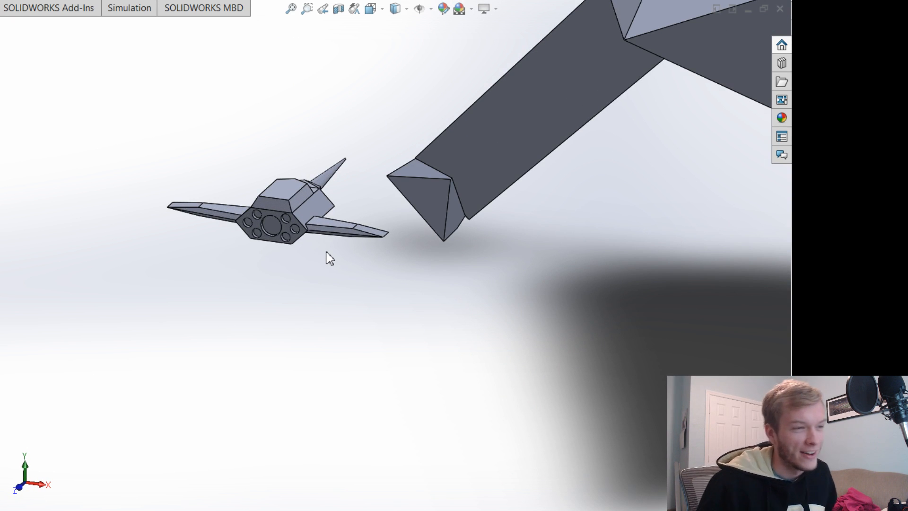
scroll(582, 367, up, 6)
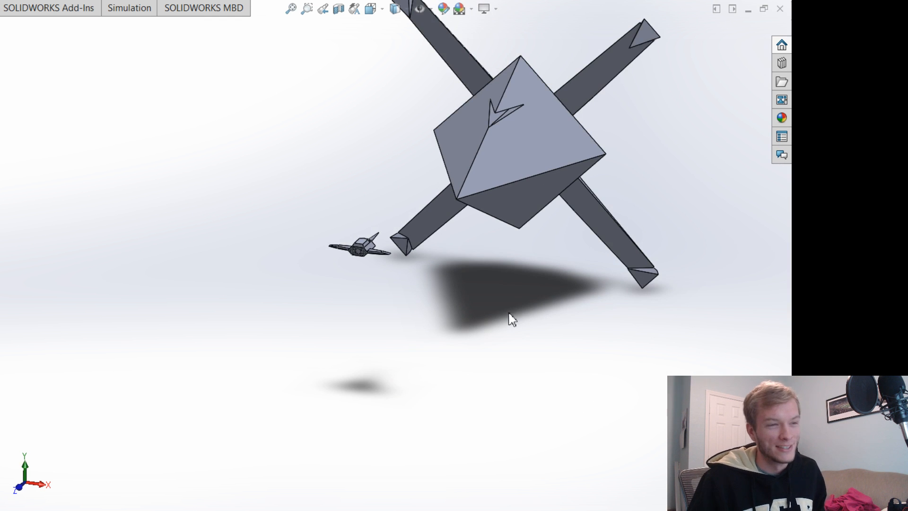
scroll(501, 300, down, 2)
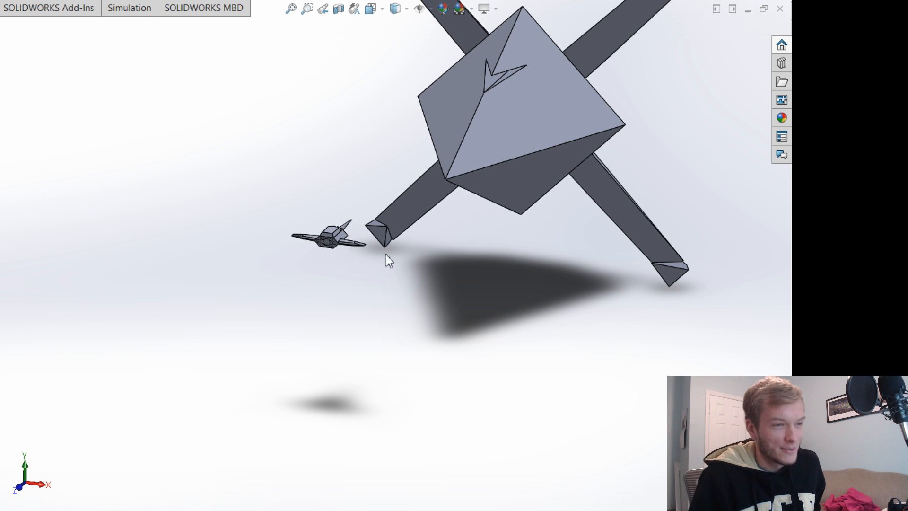
scroll(386, 255, down, 6)
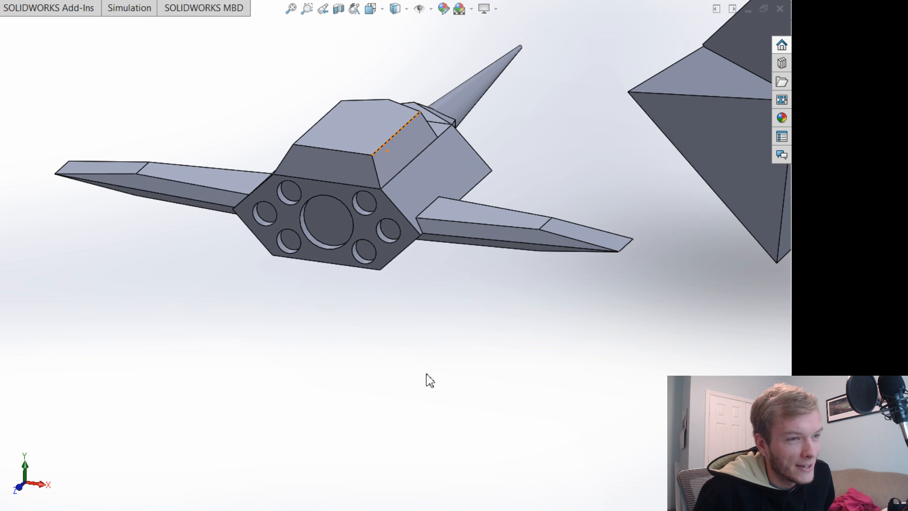
scroll(442, 388, up, 8)
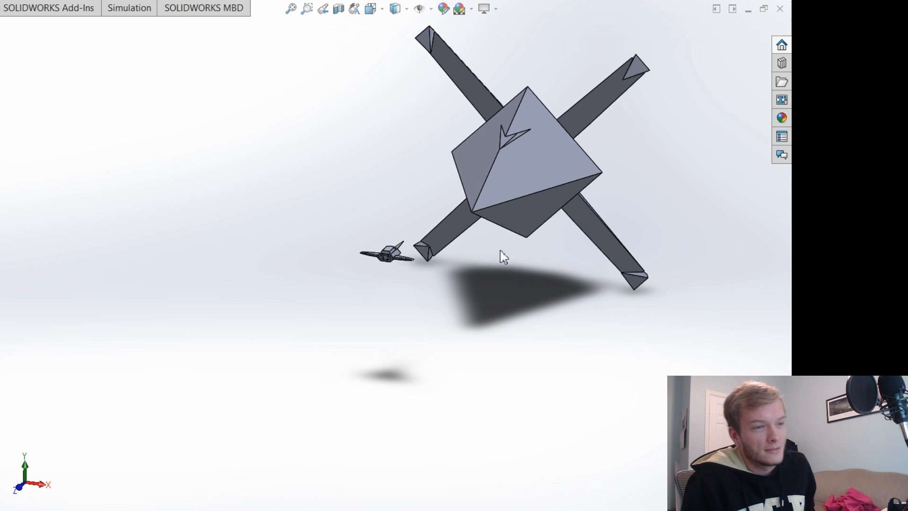
scroll(503, 255, up, 5)
scroll(461, 214, down, 2)
scroll(316, 458, up, 2)
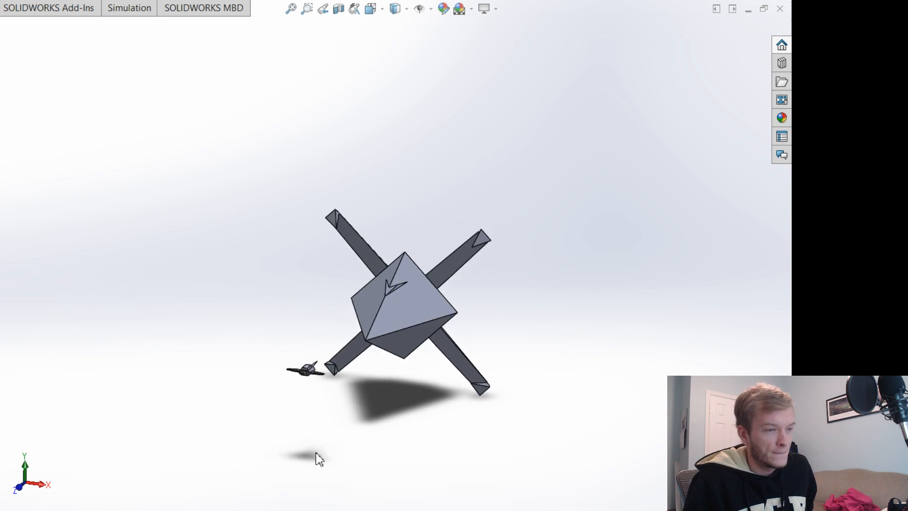
scroll(349, 399, down, 4)
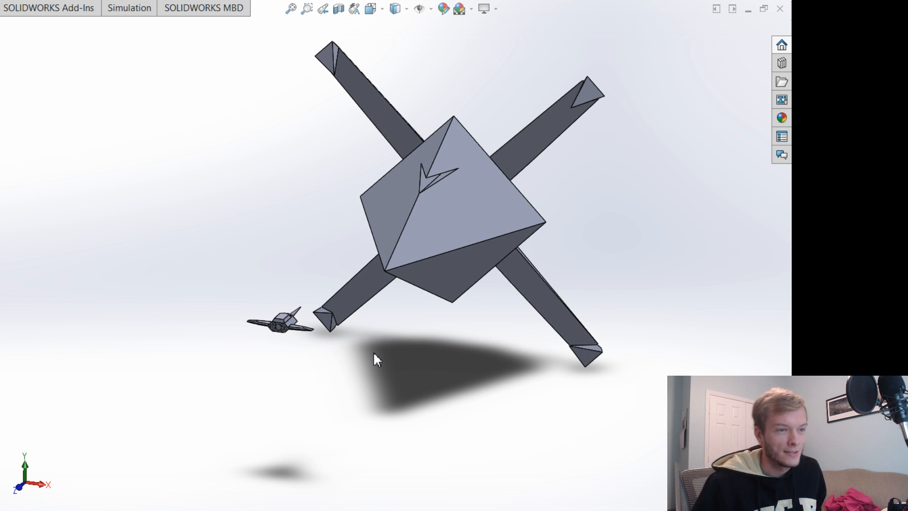
scroll(642, 448, up, 2)
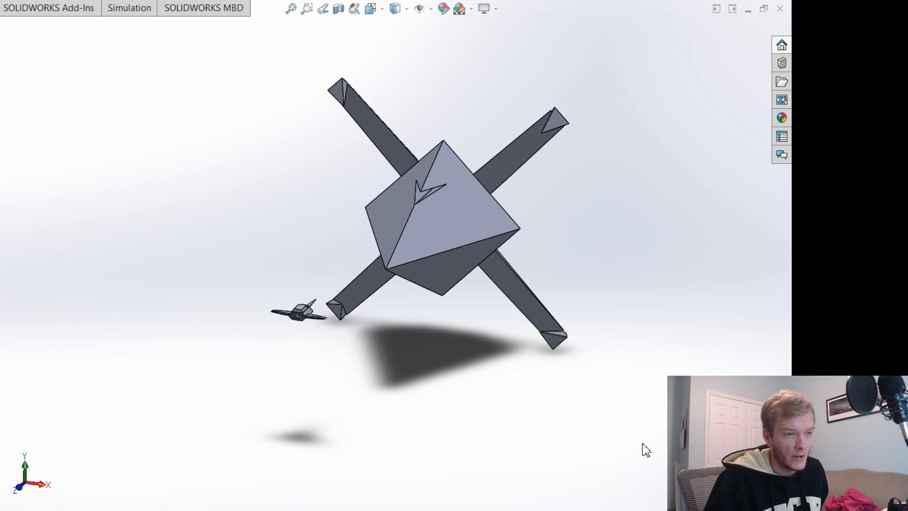
middle_drag(643, 447, 113, 510)
scroll(94, 510, down, 1)
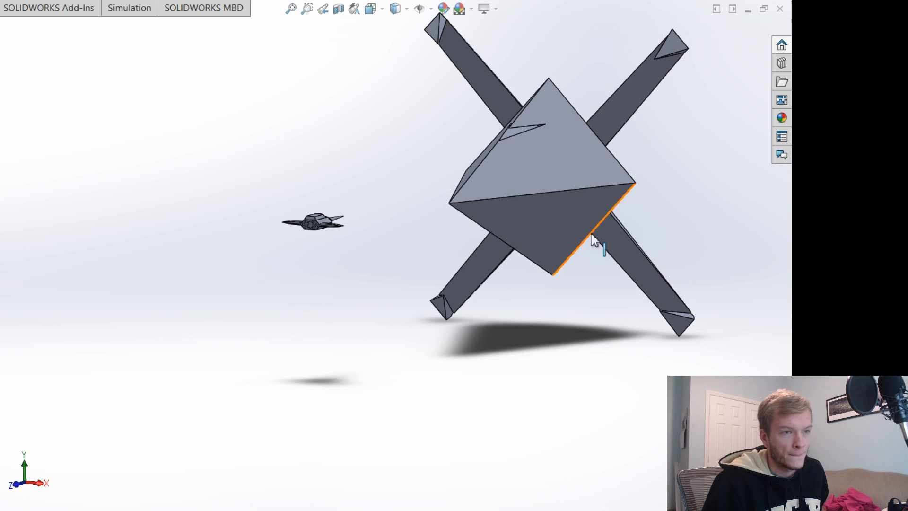
scroll(478, 203, up, 2)
scroll(446, 208, down, 2)
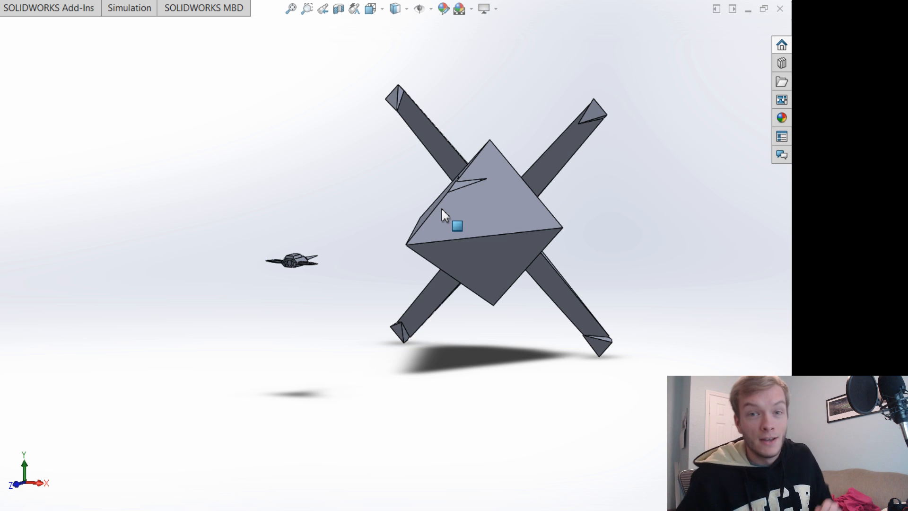